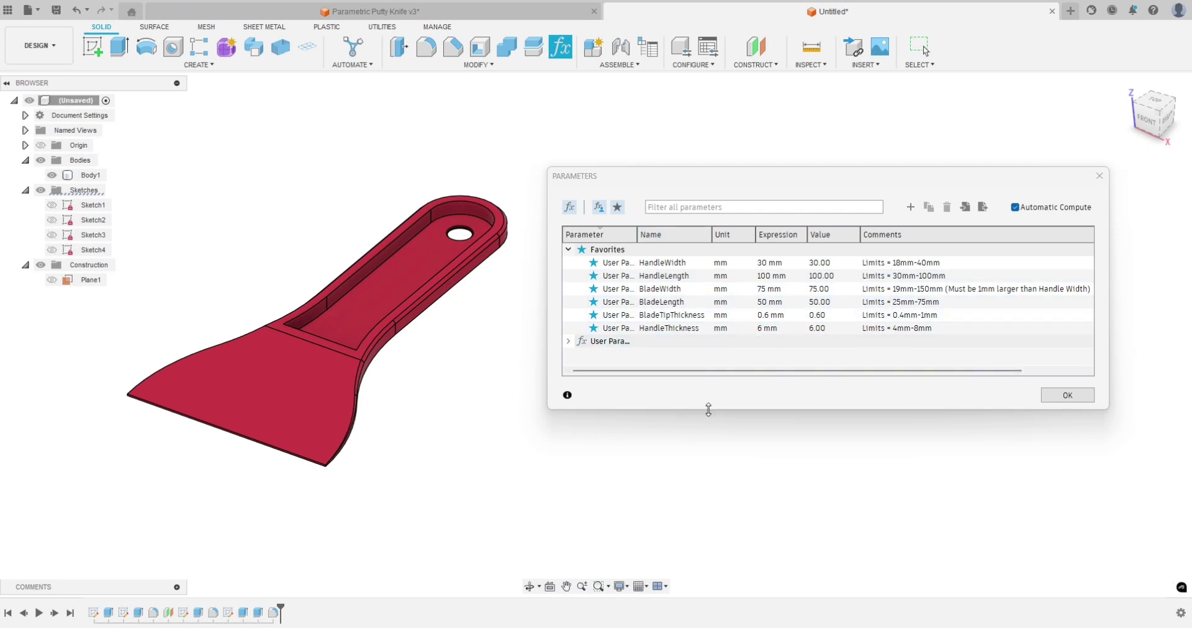
# Step: Enlarge the Parameters dialog and set HandleWidth to 18 mm
pyautogui.moveTo(708, 409); pyautogui.dragTo(708, 548)
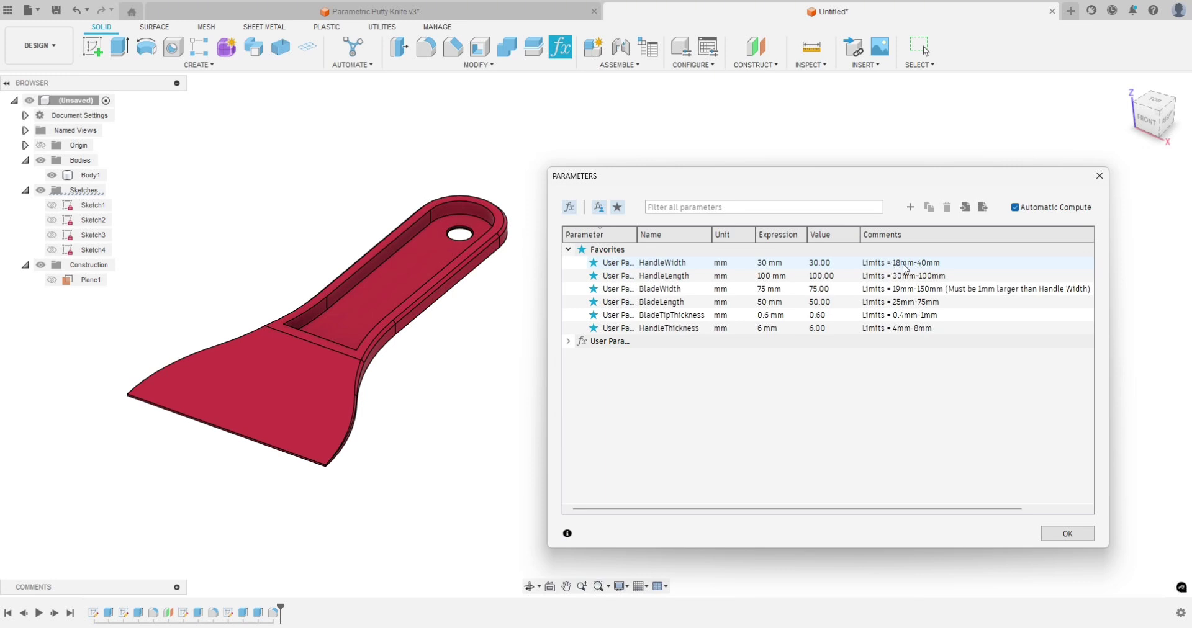
pyautogui.click(769, 263)
pyautogui.click(769, 263)
pyautogui.click(768, 263)
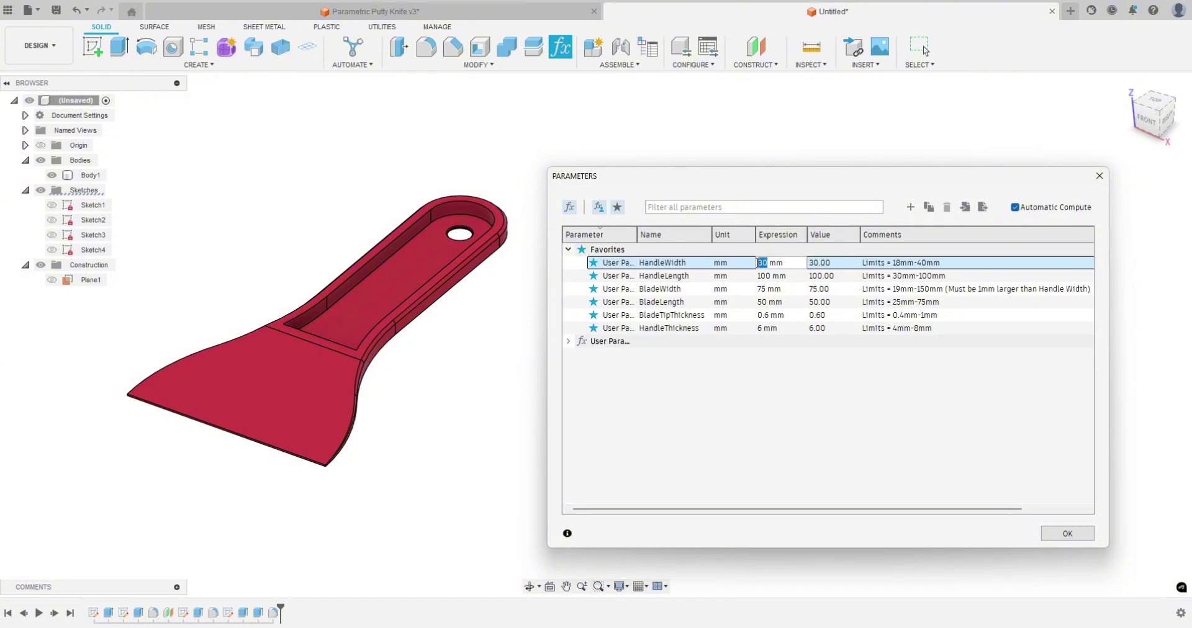
pyautogui.write('18')
pyautogui.press('Return')
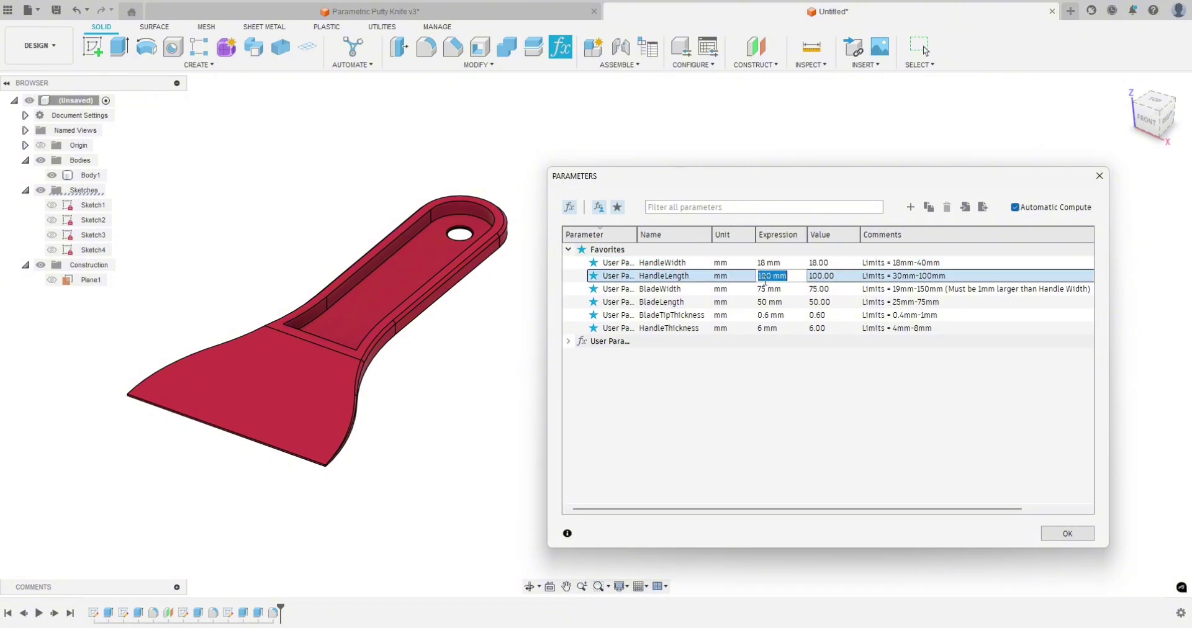
pyautogui.click(484, 283)
# Step: Set the BladeWidth parameter to 35 mm
pyautogui.click(753, 289)
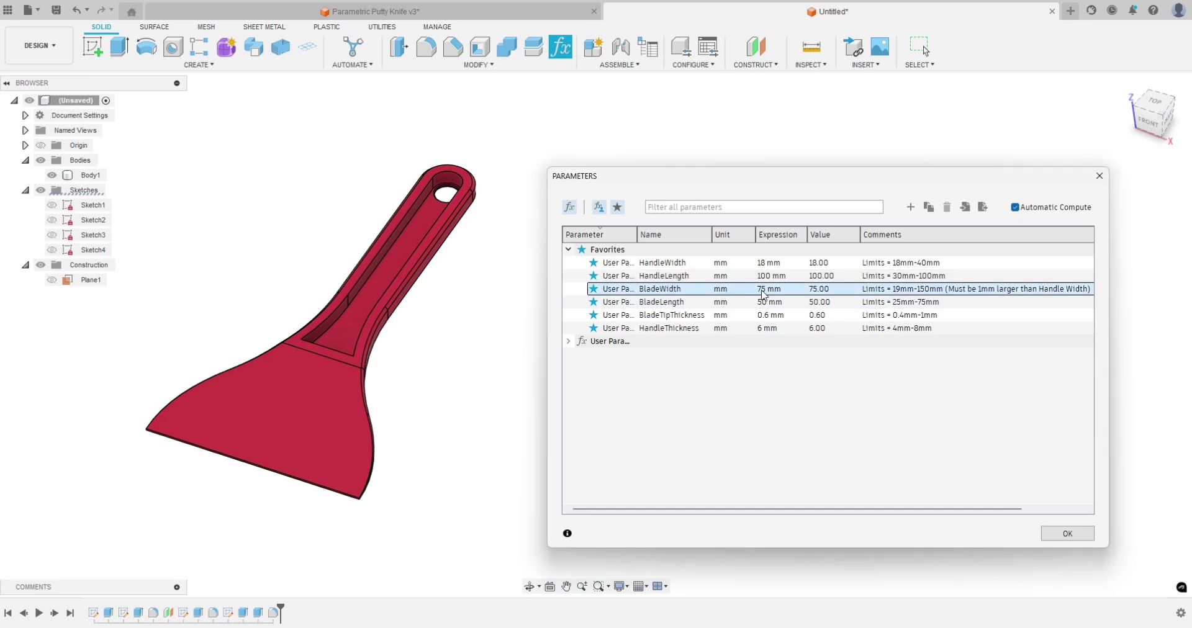
pyautogui.click(755, 289)
pyautogui.click(755, 288)
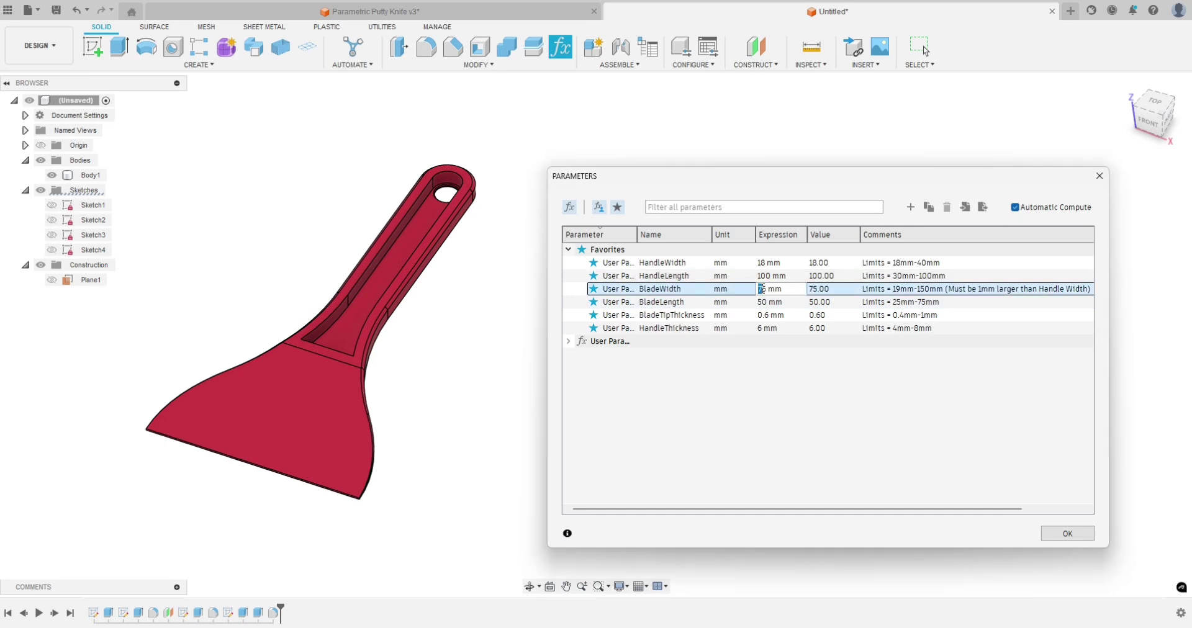
pyautogui.write('3')
pyautogui.press('Return')
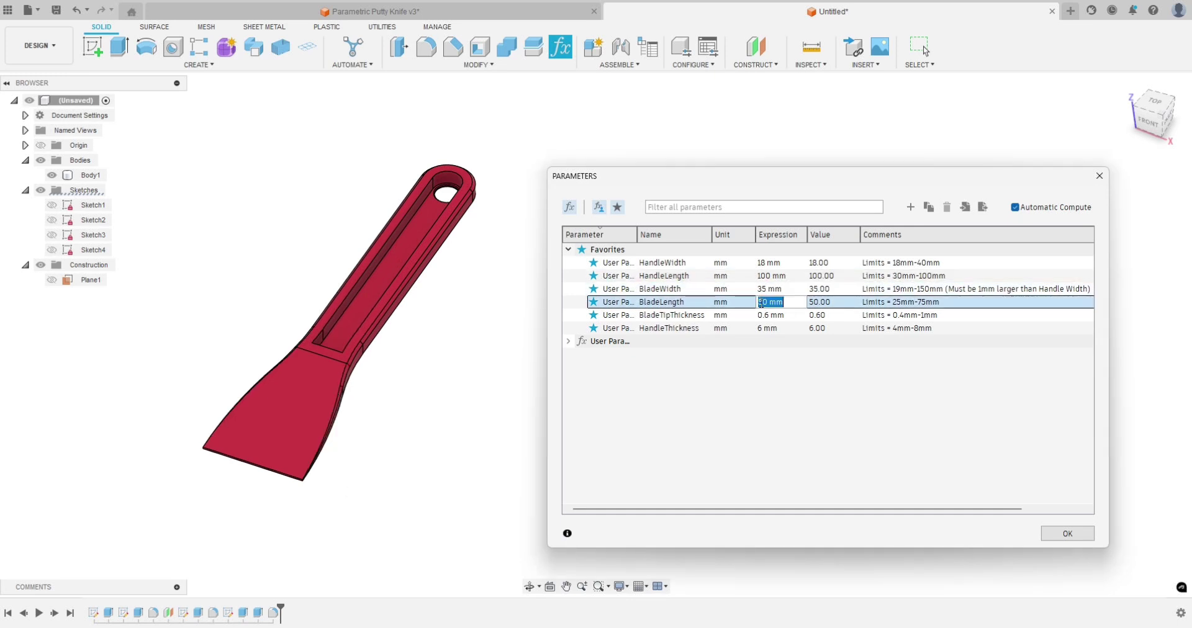
# Step: Set the HandleLength parameter to 75 mm
pyautogui.click(769, 277)
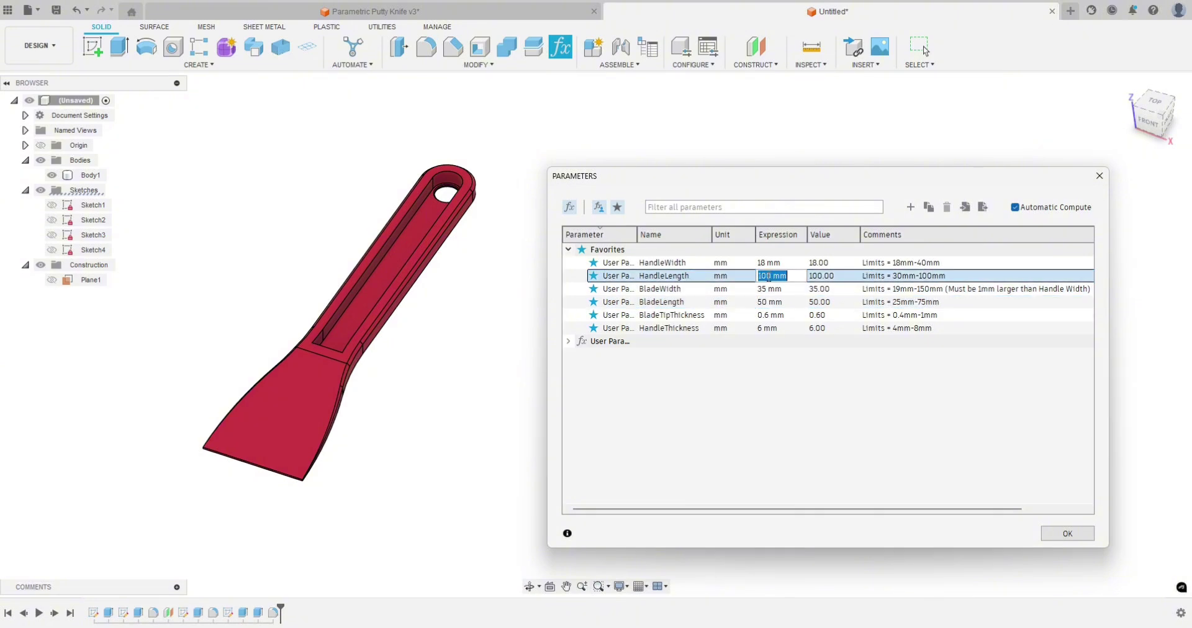
pyautogui.write('75')
pyautogui.click(764, 307)
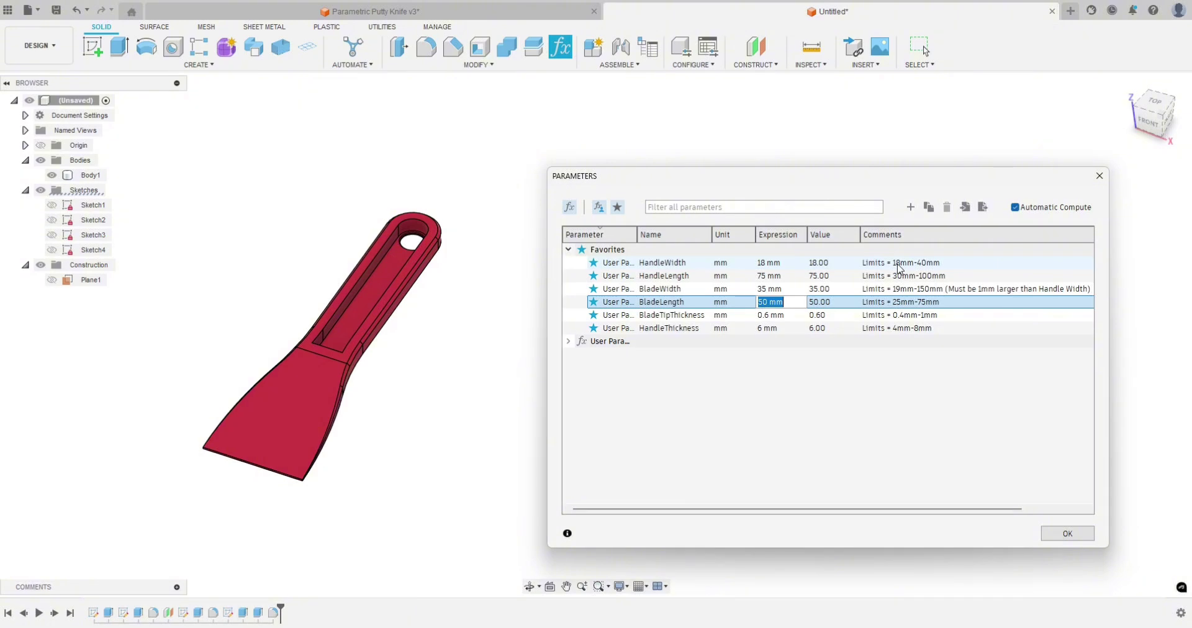
# Step: Try a HandleWidth of 15 mm, below the stated limit, and inspect the model
pyautogui.click(765, 265)
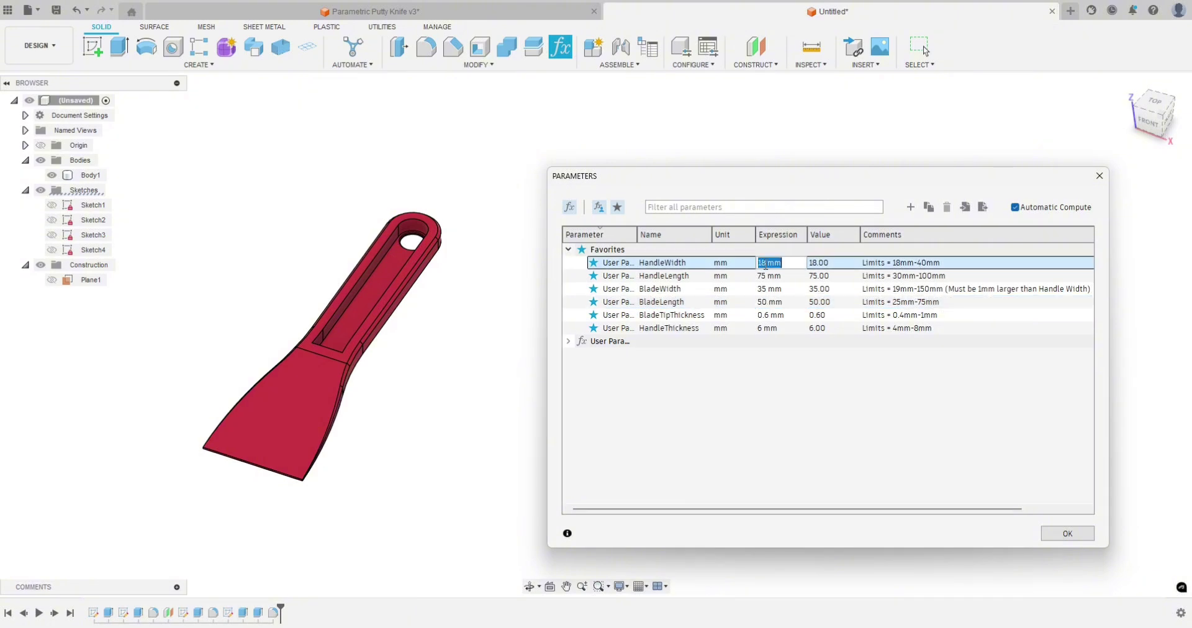
pyautogui.click(763, 263)
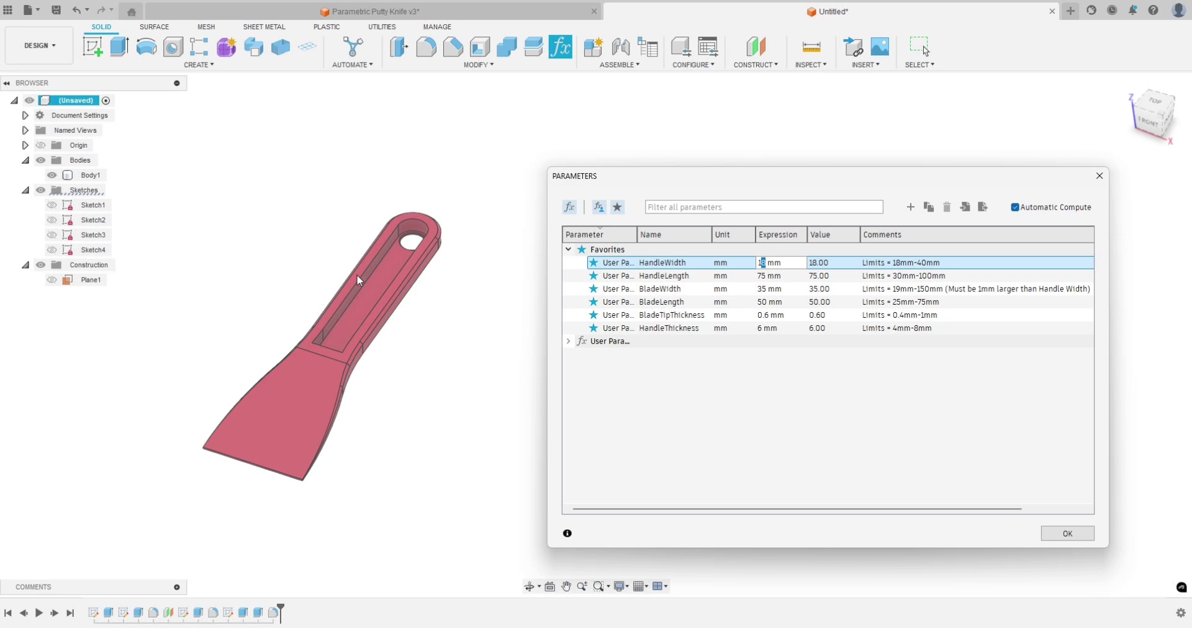
pyautogui.press('Delete')
pyautogui.write('5')
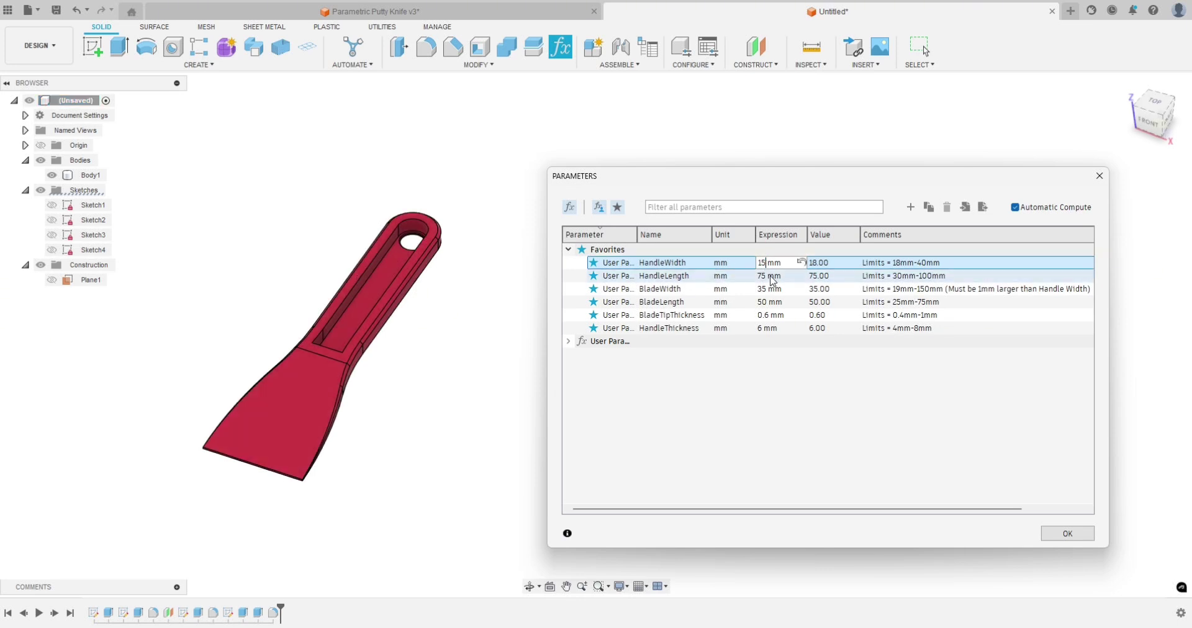
pyautogui.click(772, 277)
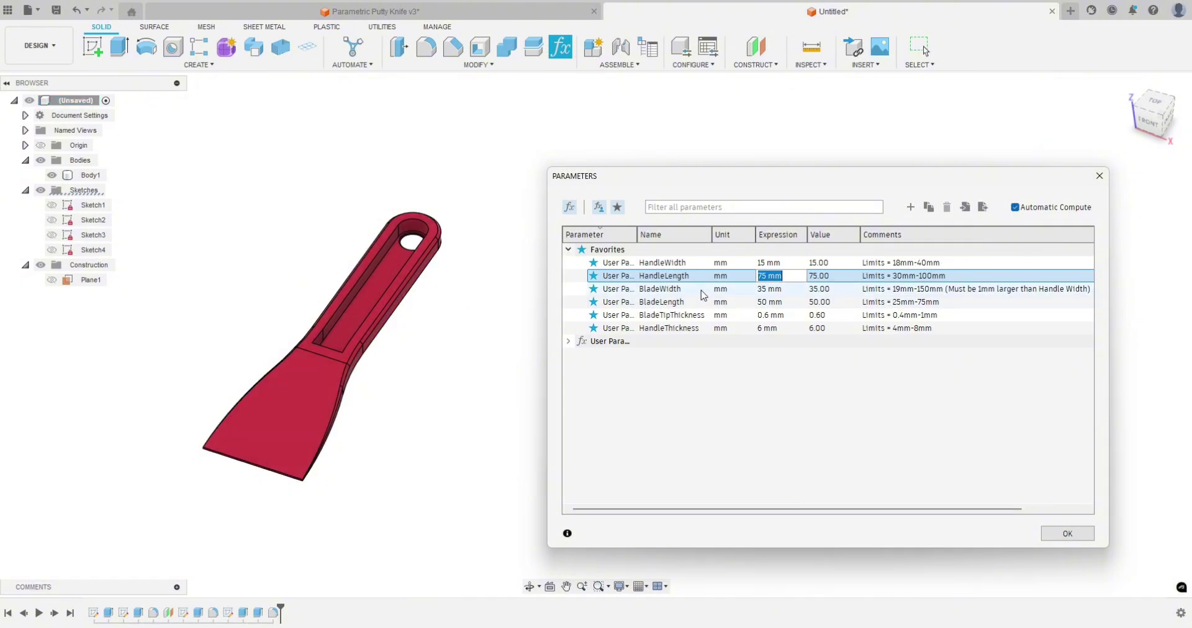
pyautogui.click(761, 266)
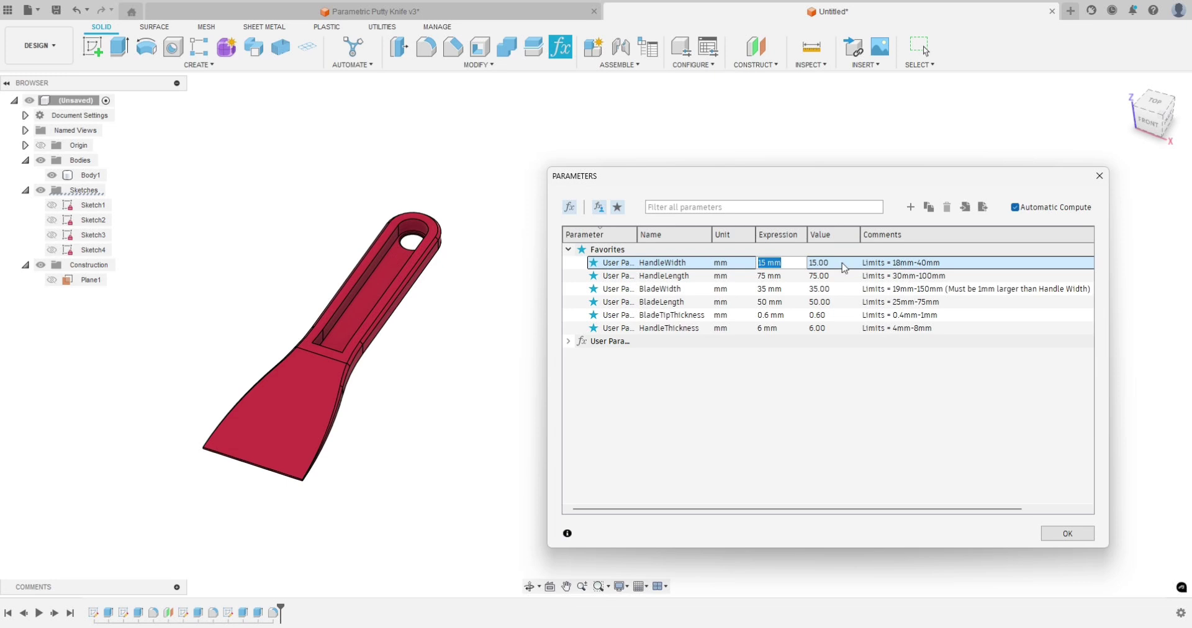
pyautogui.keyDown('shift'); pyautogui.moveTo(474, 333); pyautogui.dragTo(497, 335, button='middle'); pyautogui.keyUp('shift')
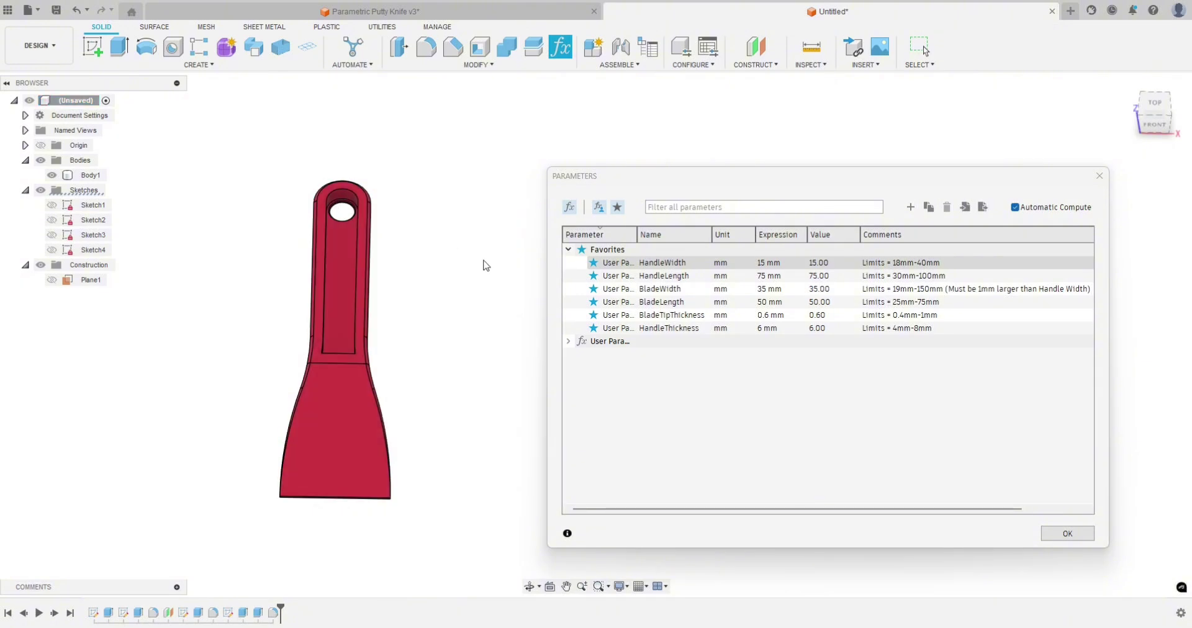
pyautogui.keyDown('shift'); pyautogui.moveTo(481, 263); pyautogui.dragTo(457, 303, button='middle'); pyautogui.keyUp('shift')
# Step: Set HandleWidth back to 18 mm, within its allowed limits
pyautogui.click(764, 262)
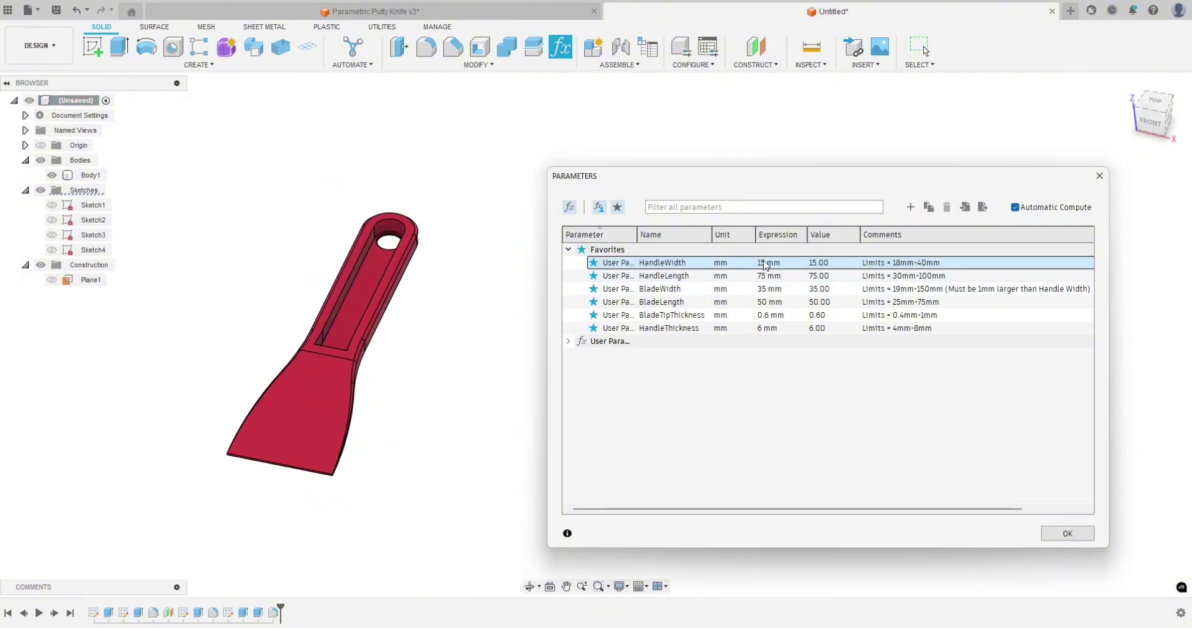
pyautogui.click(766, 262)
pyautogui.click(766, 263)
pyautogui.write('8')
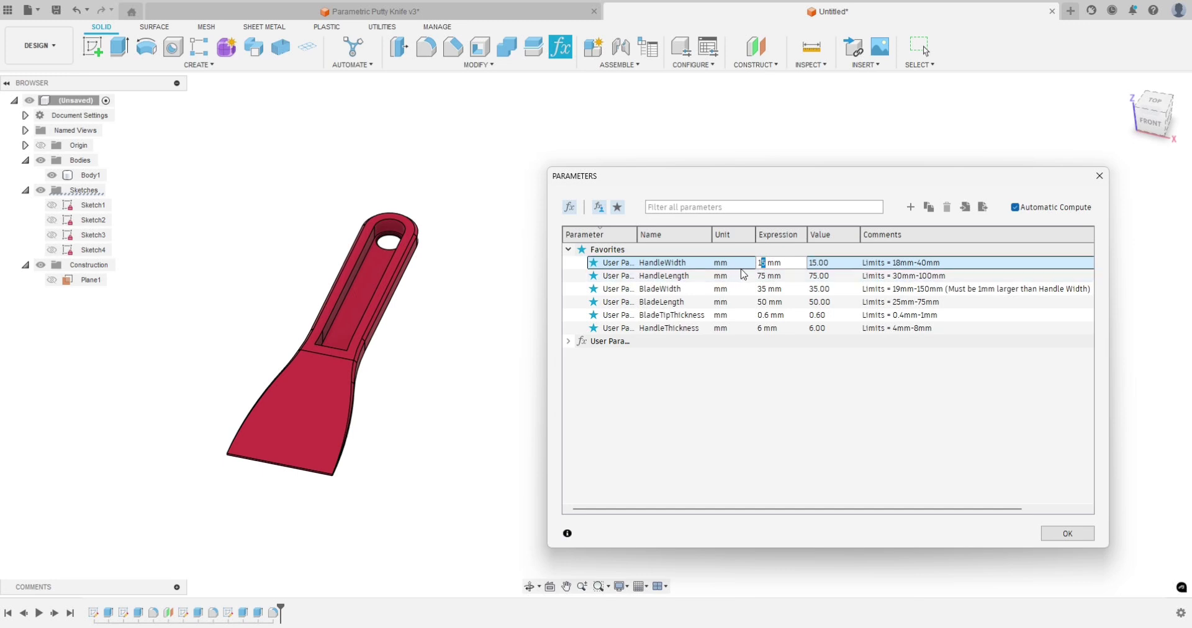
pyautogui.click(776, 279)
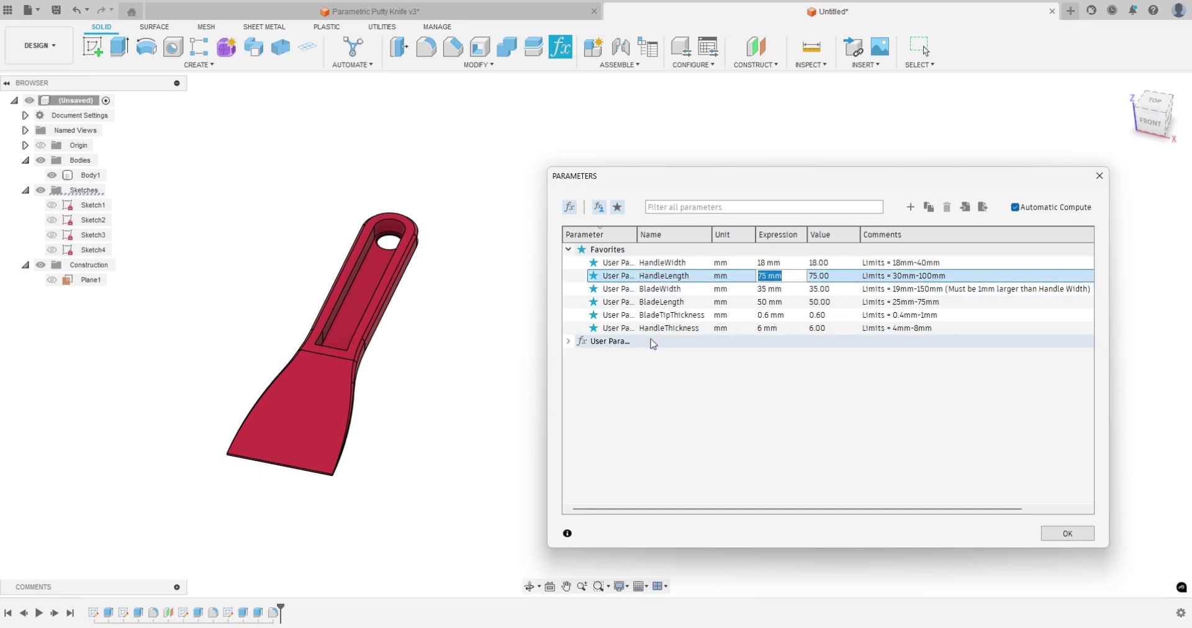
# Step: Expand the user parameters group and widen the Expression column to read the limit formulas
pyautogui.click(569, 341)
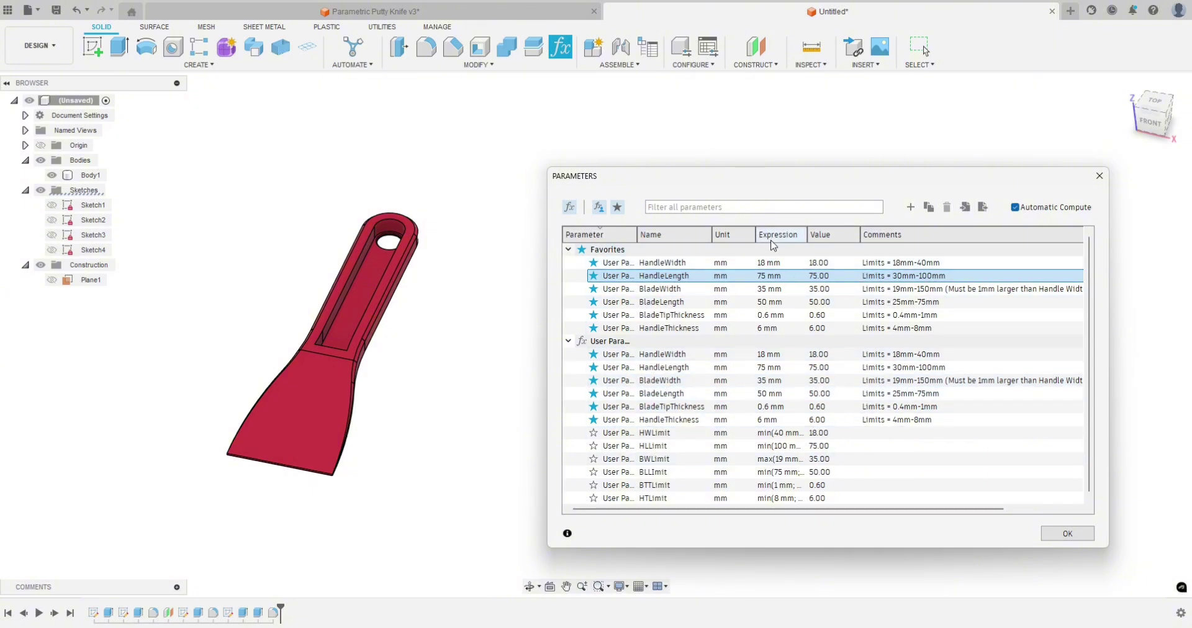
pyautogui.moveTo(807, 235); pyautogui.dragTo(1001, 248)
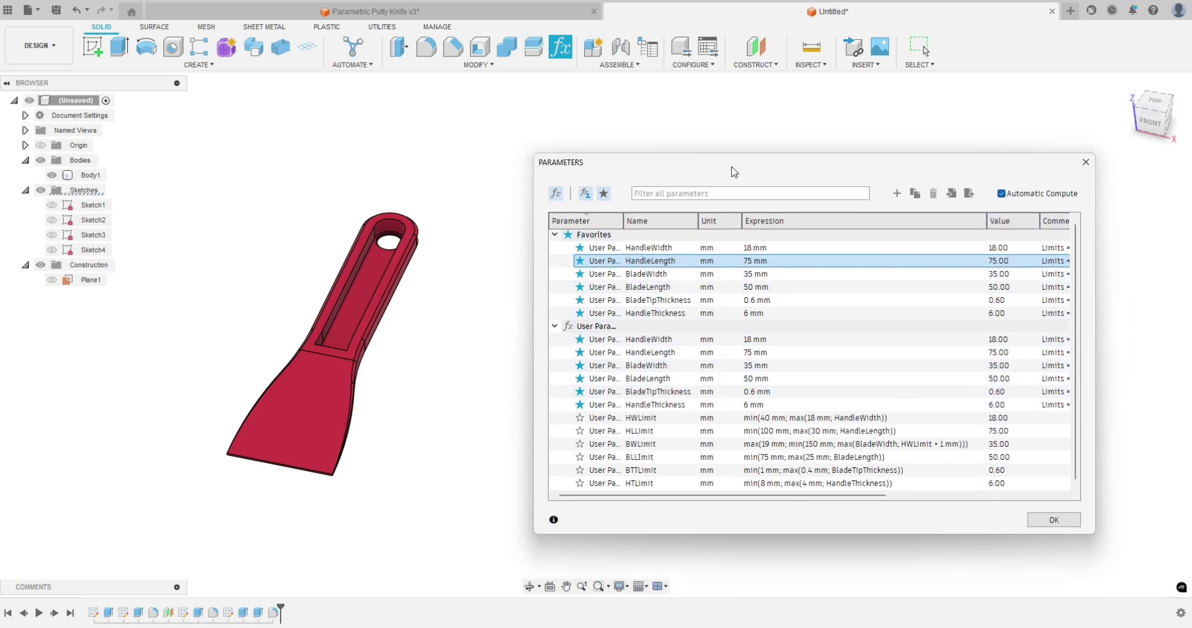
pyautogui.moveTo(748, 177); pyautogui.dragTo(725, 146)
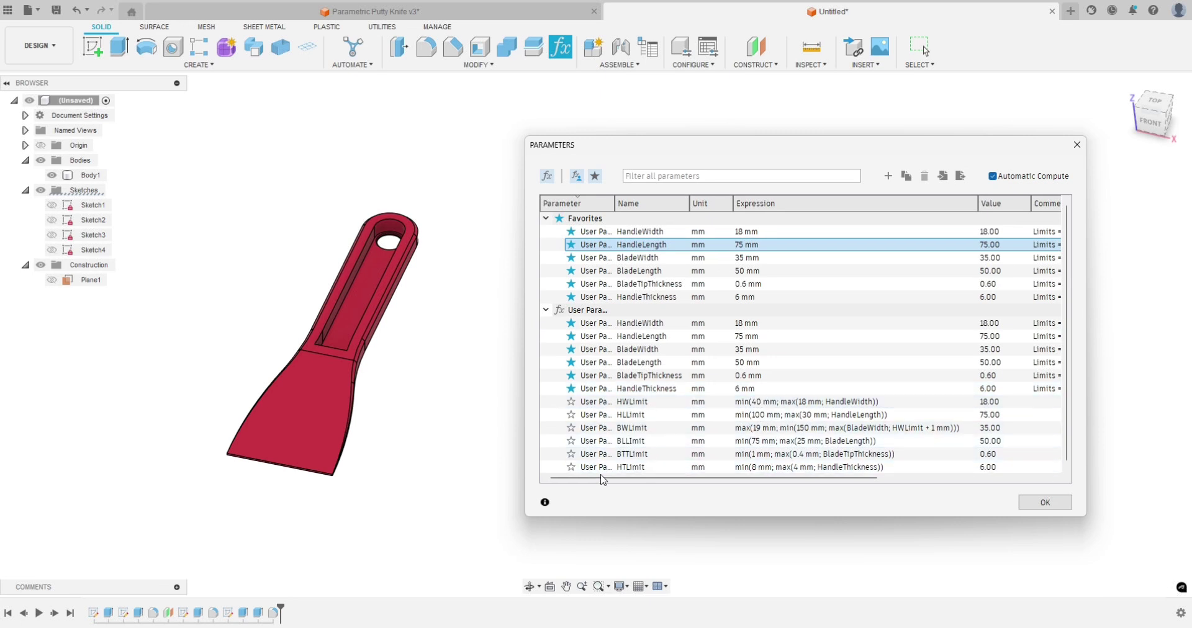
pyautogui.moveTo(611, 478)
pyautogui.mouseDown()
pyautogui.moveTo(693, 479)
pyautogui.moveTo(612, 479)
pyautogui.mouseUp()
# Step: Collapse the user parameters group and narrow the Expression column to bring the comments back into view
pyautogui.click(545, 310)
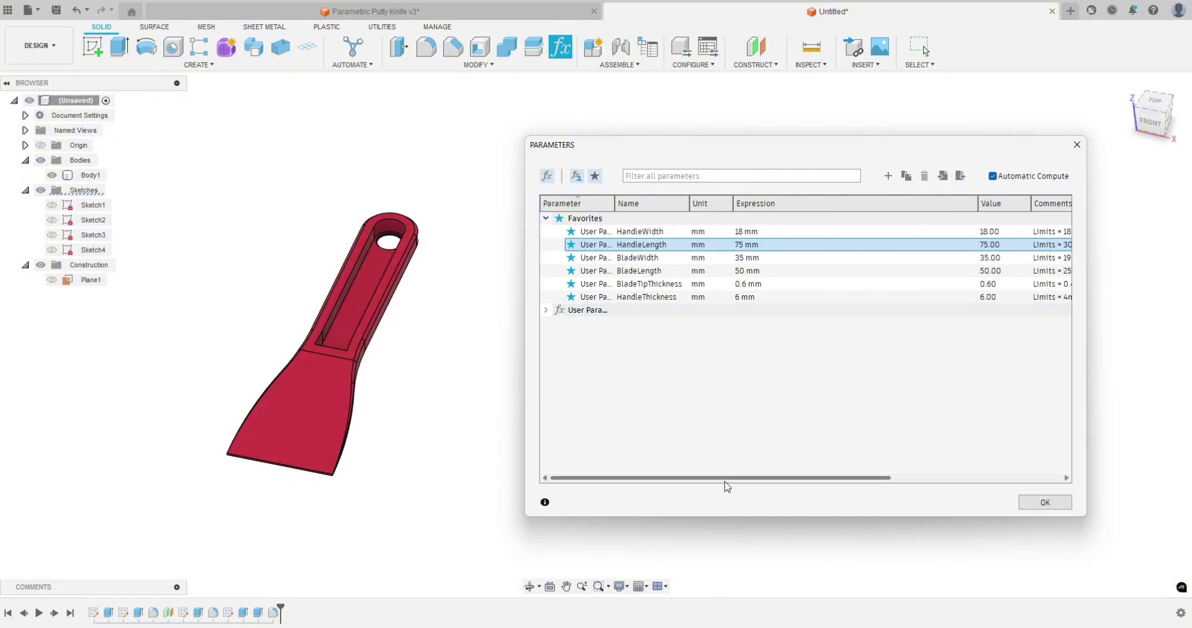
pyautogui.moveTo(725, 479); pyautogui.dragTo(795, 480)
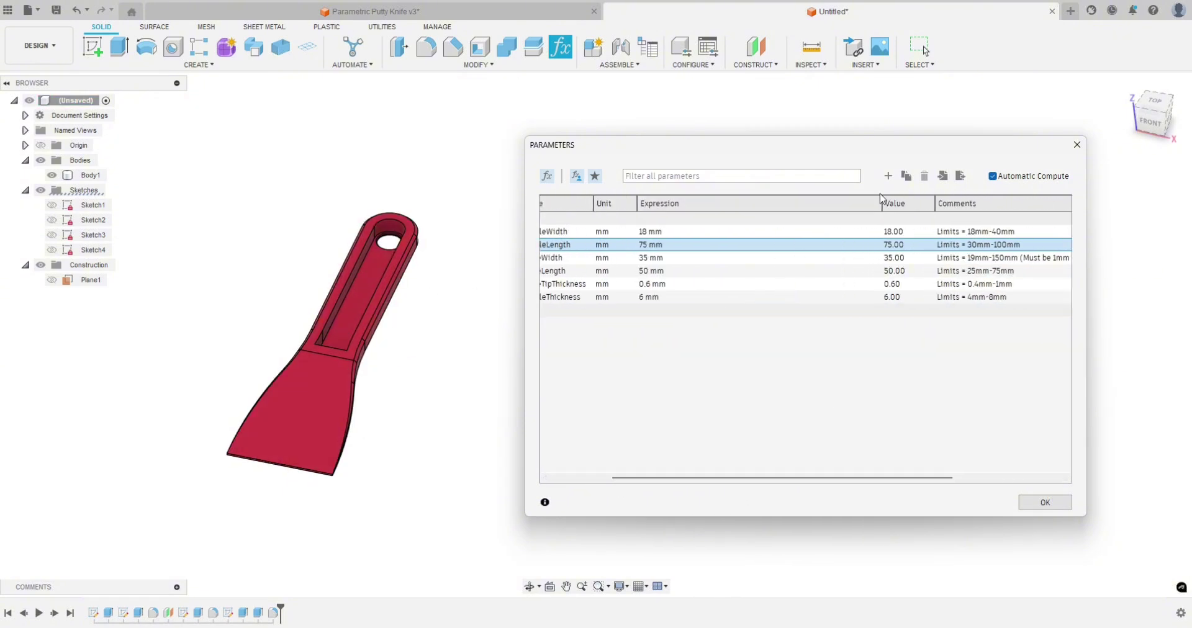
pyautogui.moveTo(871, 203); pyautogui.dragTo(712, 203)
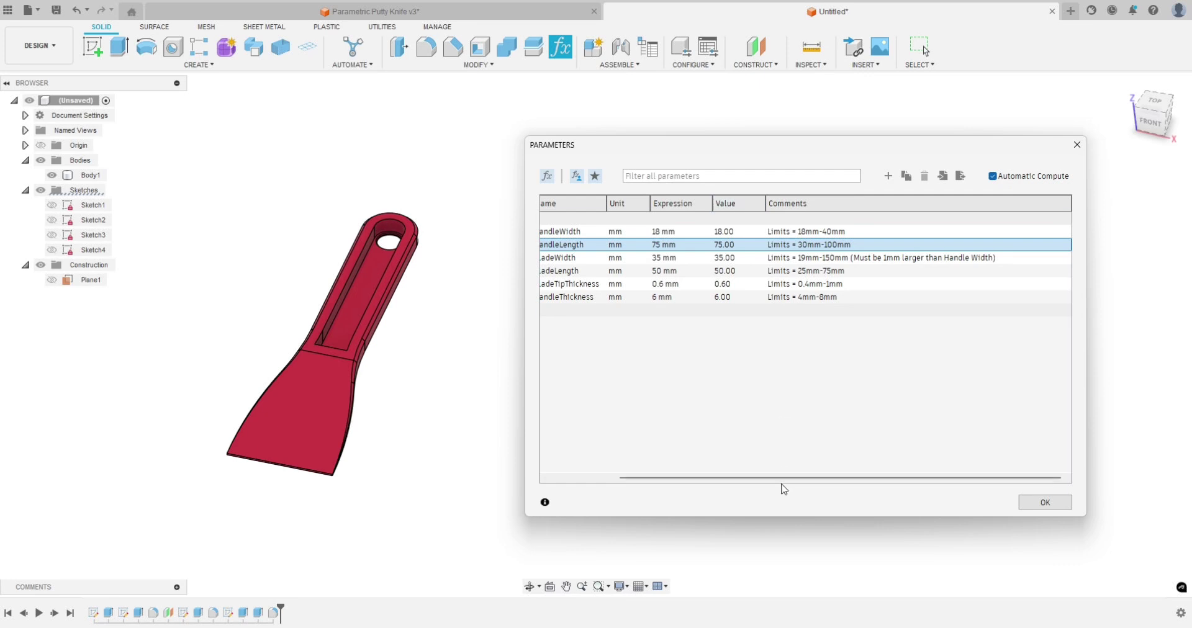
pyautogui.moveTo(782, 487); pyautogui.dragTo(641, 359)
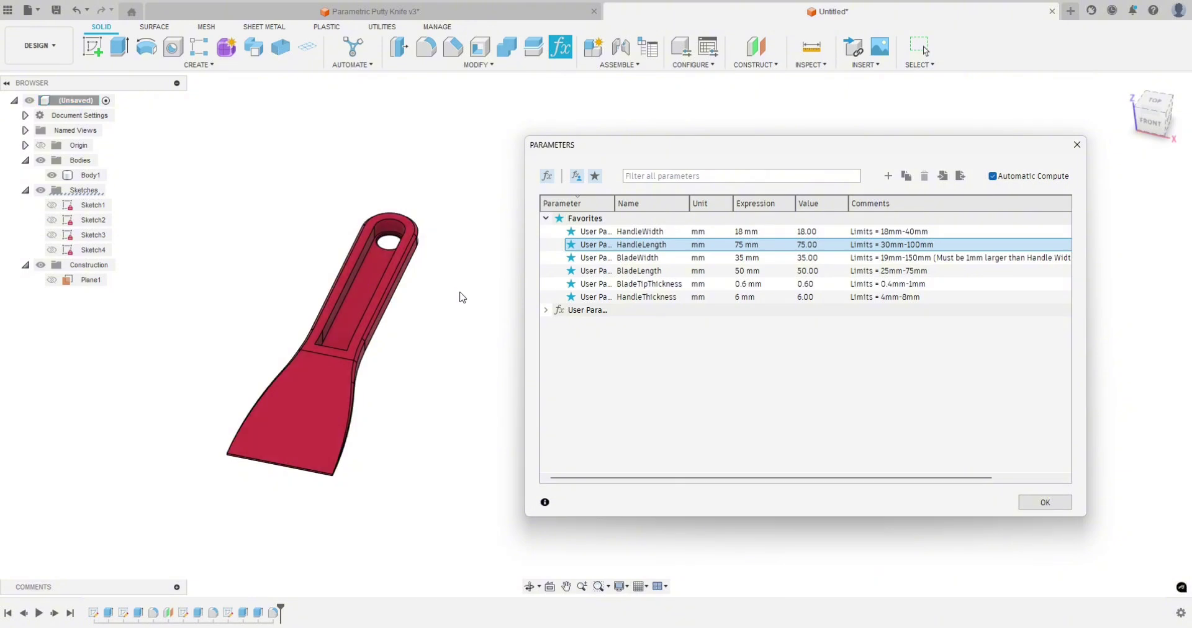
# Step: Examine the putty knife's handle, hanging hole and blade closely and from several angles
pyautogui.keyDown('shift'); pyautogui.moveTo(459, 295); pyautogui.dragTo(473, 327, button='middle'); pyautogui.keyUp('shift')
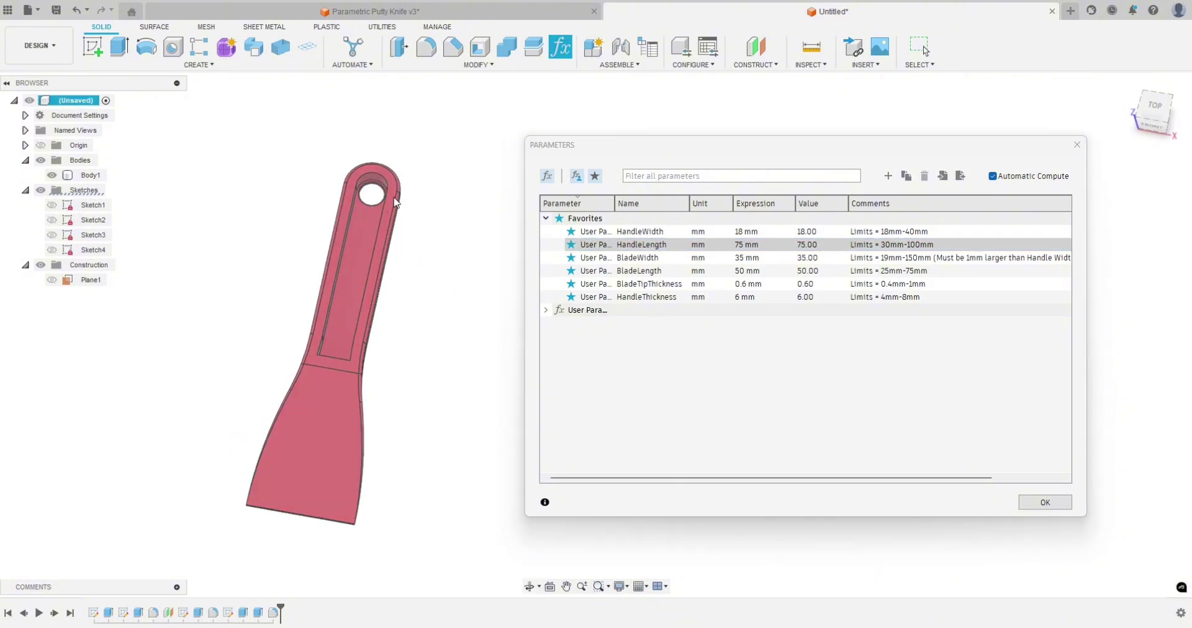
pyautogui.scroll(4, 376, 182)
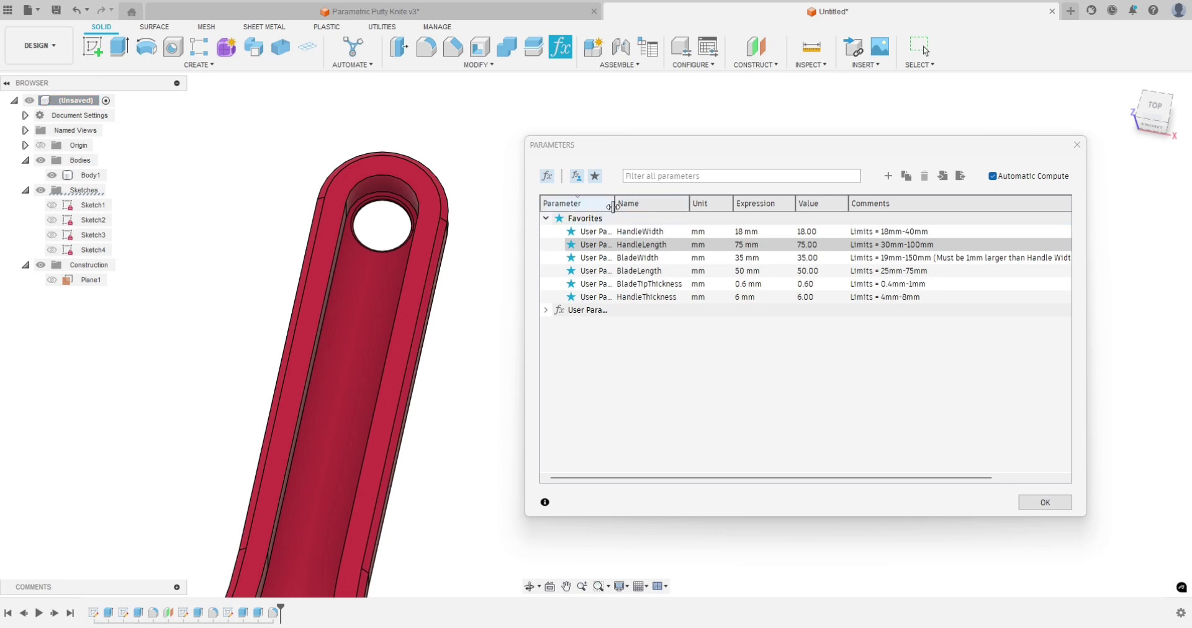
pyautogui.scroll(-2, 485, 246)
pyautogui.scroll(-3, 403, 236)
pyautogui.keyDown('shift'); pyautogui.moveTo(263, 226); pyautogui.dragTo(300, 276, button='middle'); pyautogui.keyUp('shift')
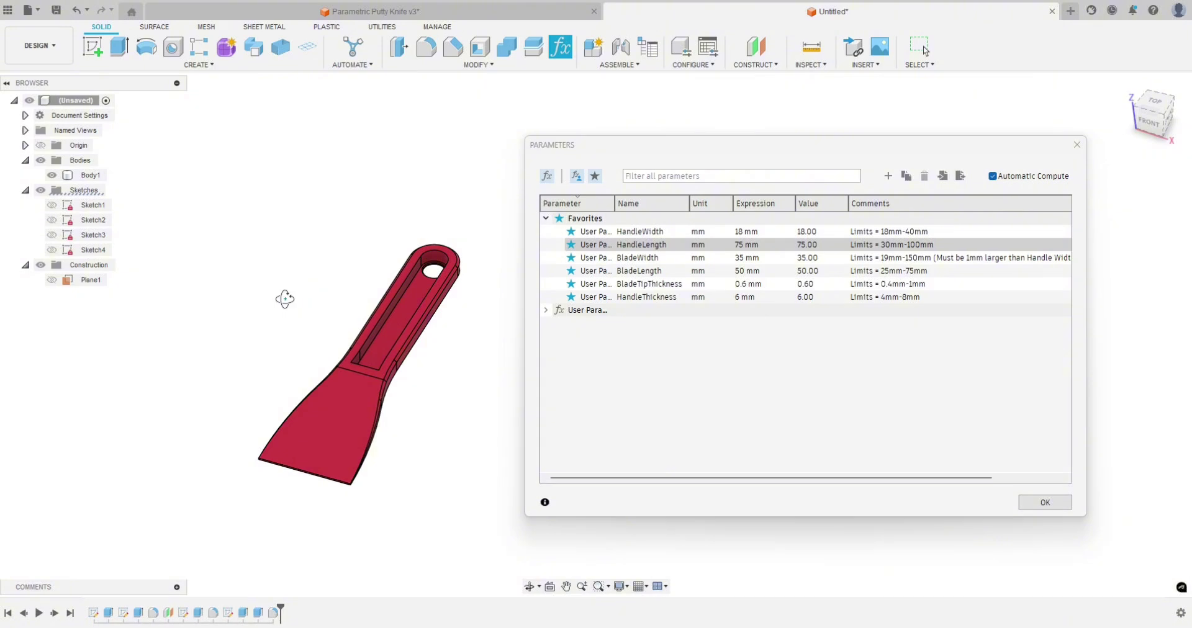
pyautogui.moveTo(284, 298)
pyautogui.keyDown('shift'); pyautogui.mouseDown(button='middle')
pyautogui.moveTo(314, 295)
pyautogui.moveTo(266, 298)
pyautogui.mouseUp(button='middle'); pyautogui.keyUp('shift')
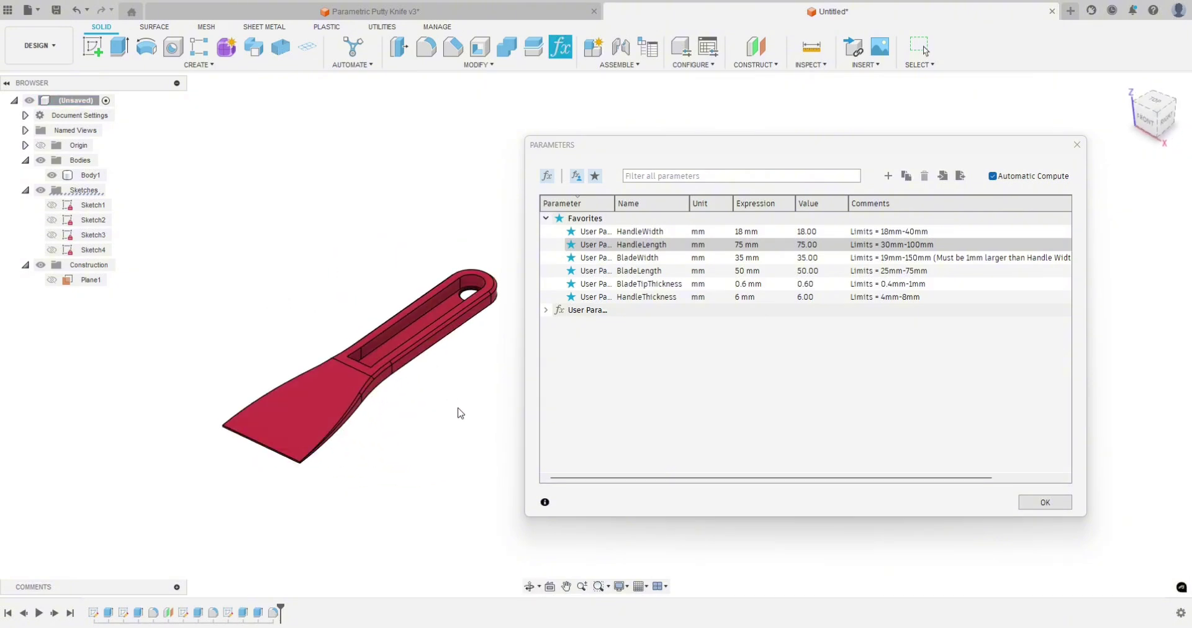
pyautogui.moveTo(470, 405); pyautogui.dragTo(457, 380, button='middle')
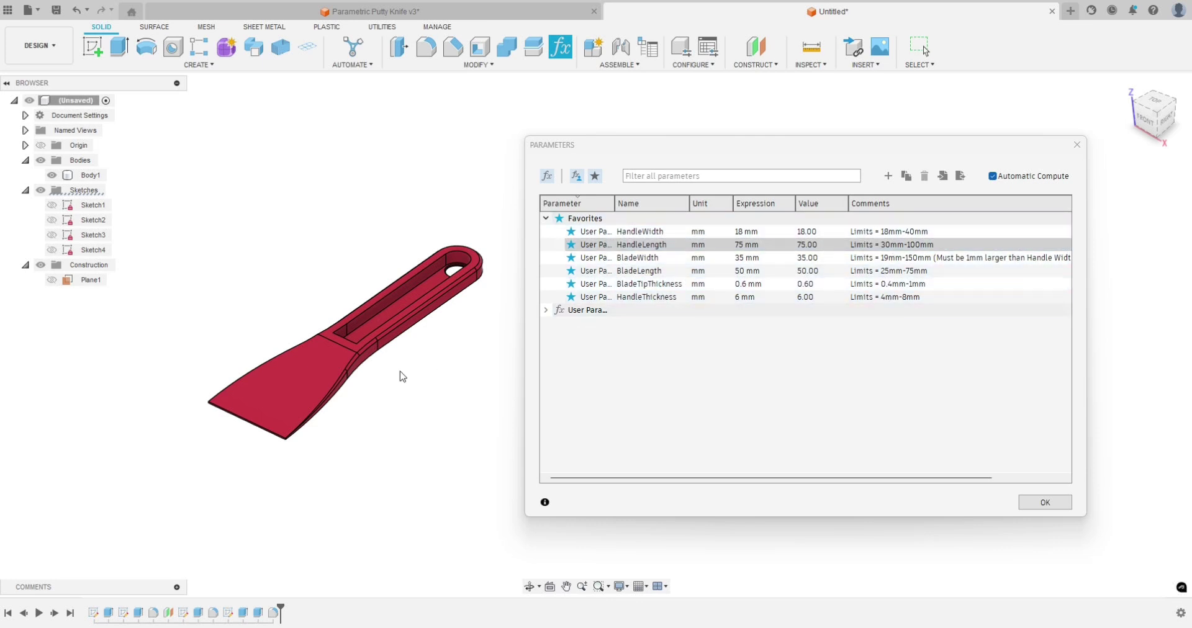
pyautogui.keyDown('shift'); pyautogui.moveTo(402, 375); pyautogui.dragTo(411, 381, button='middle'); pyautogui.keyUp('shift')
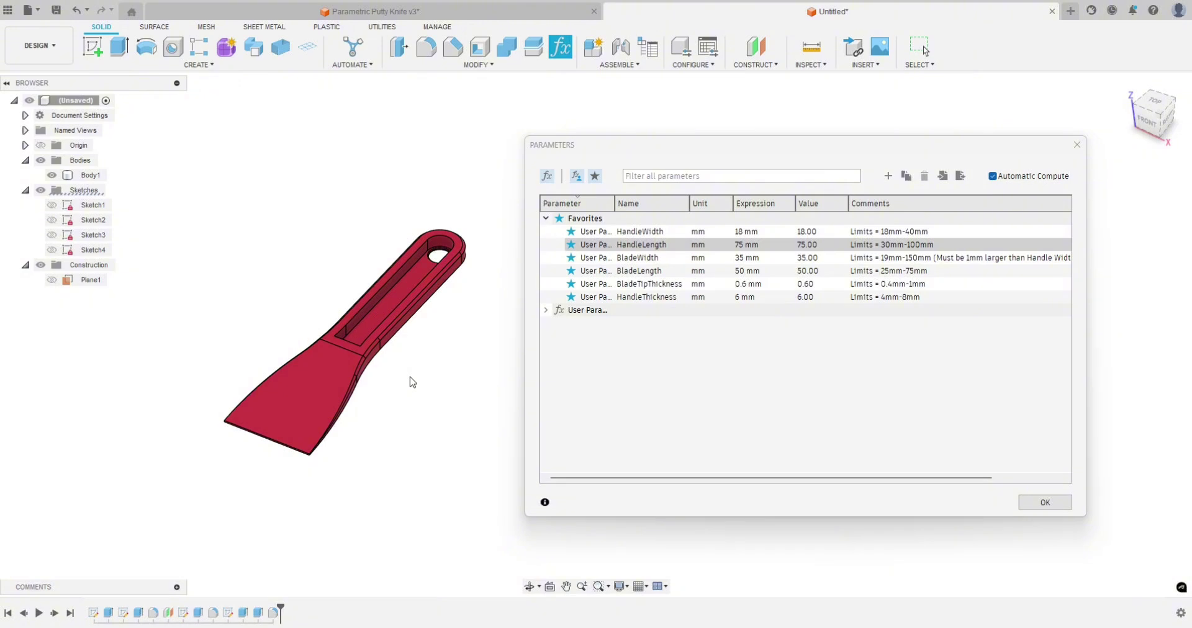
# Step: Replace the unsaved putty knife design with a new blank design
pyautogui.click(1044, 503)
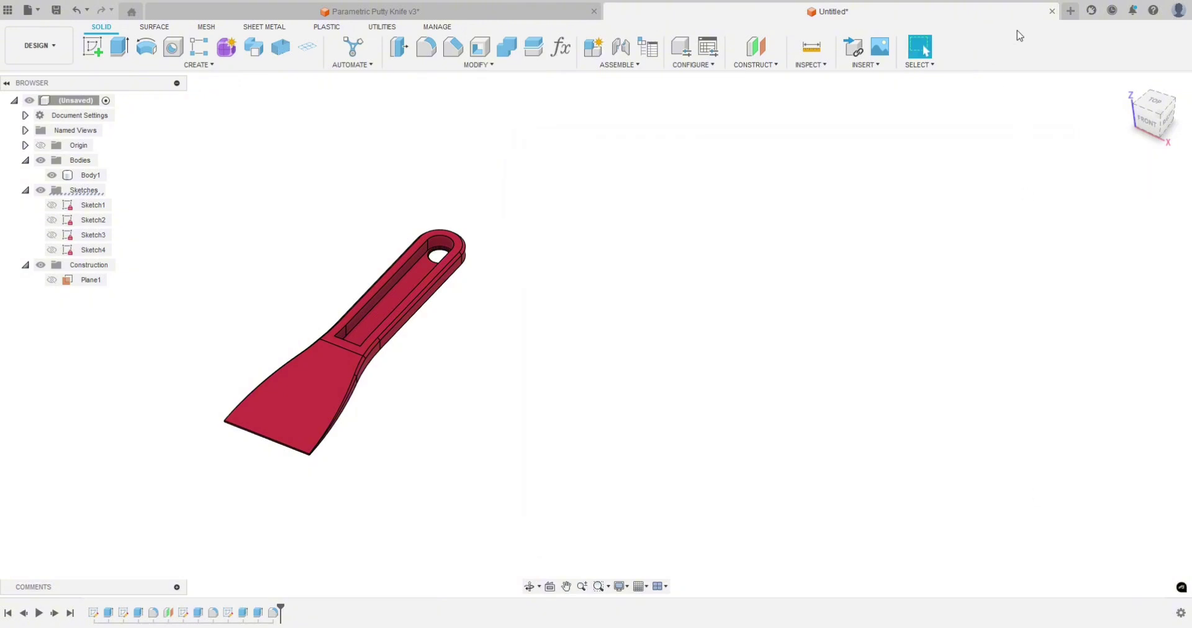
pyautogui.click(1069, 12)
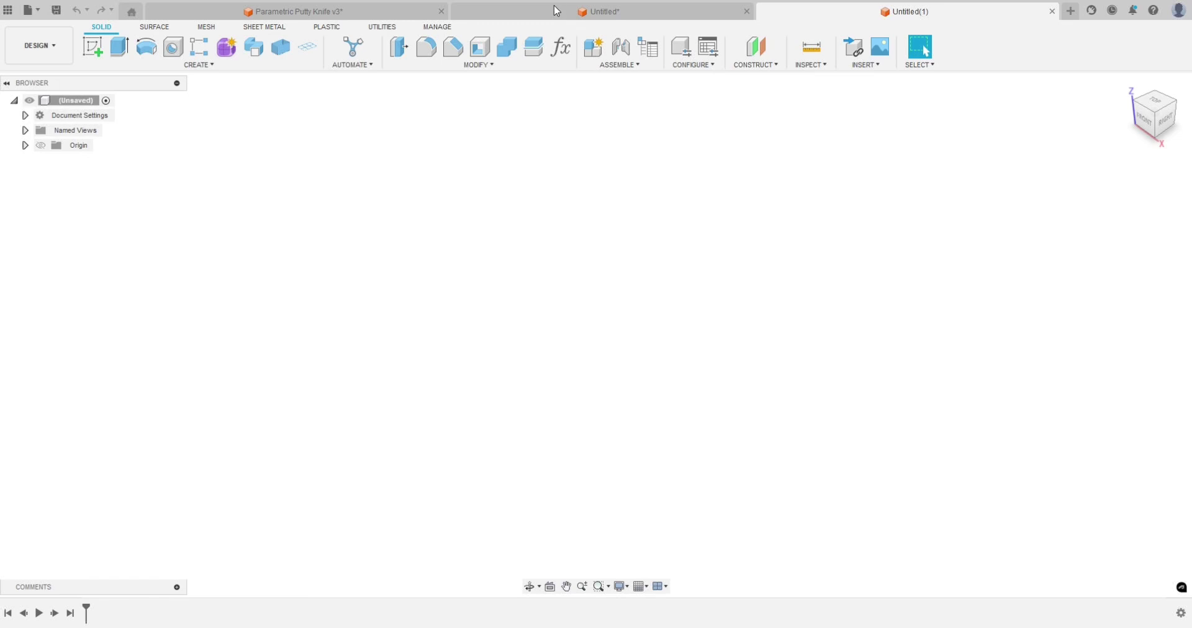
pyautogui.click(747, 12)
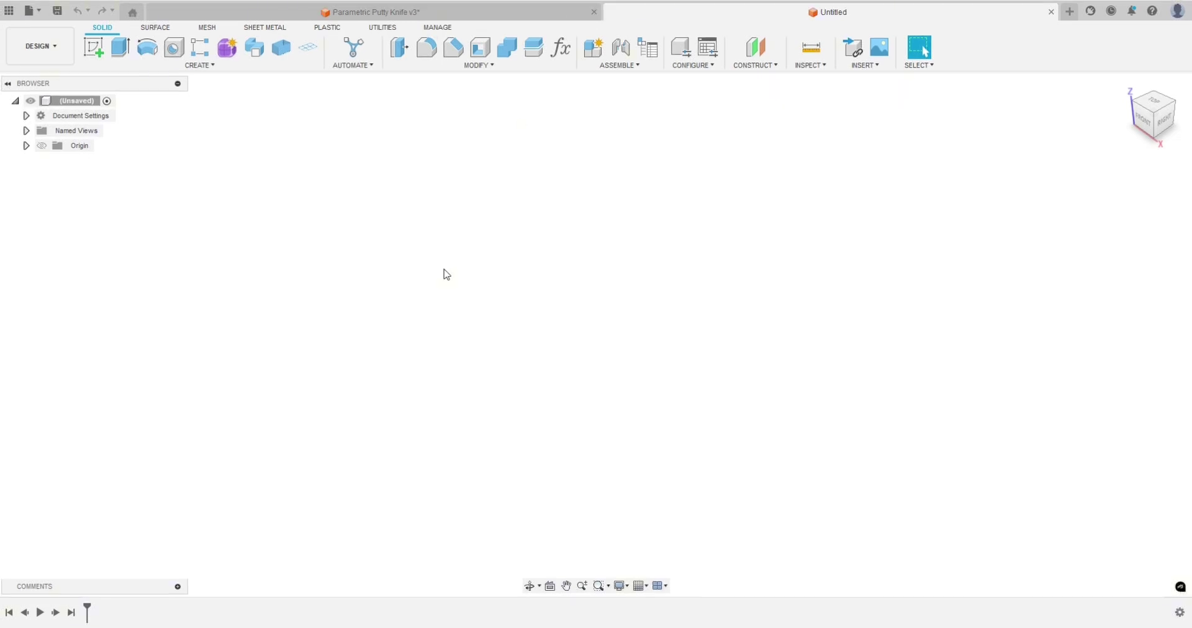
# Step: Add a user parameter named HandleWidth with an expression of 20 mm
pyautogui.click(562, 48)
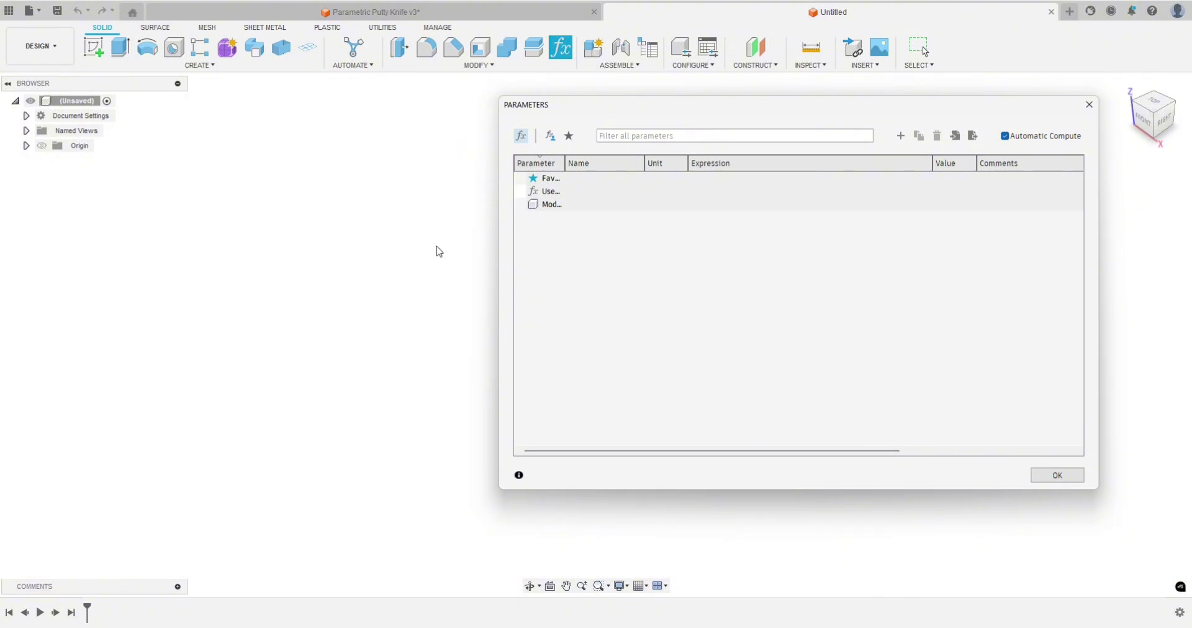
pyautogui.click(900, 136)
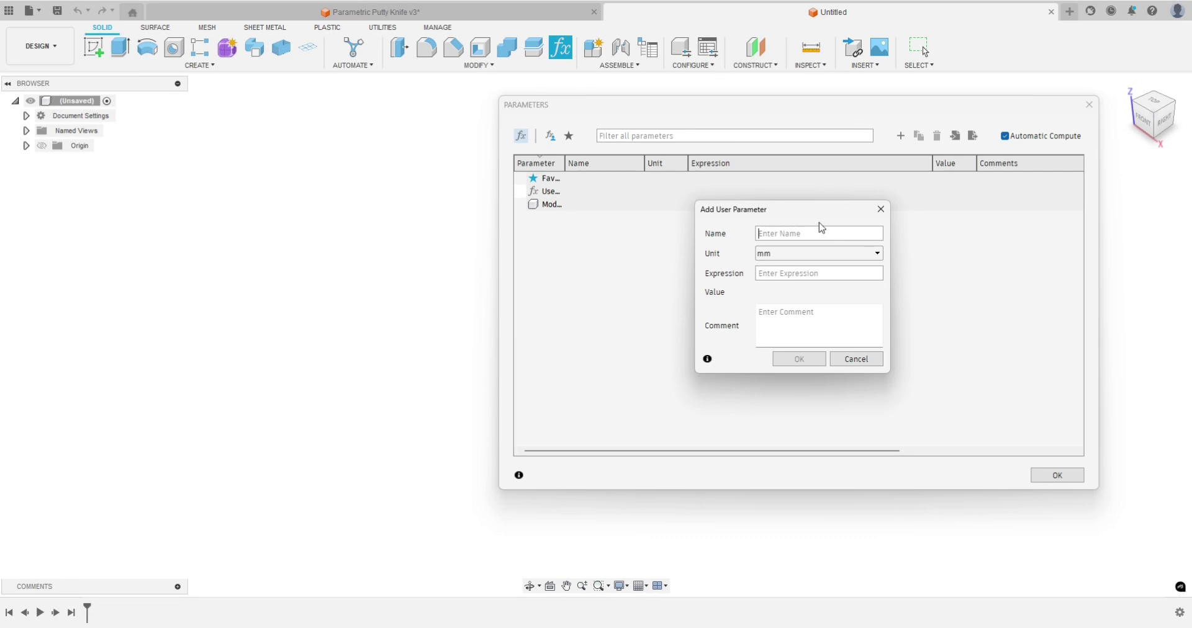
pyautogui.moveTo(820, 212); pyautogui.dragTo(800, 209)
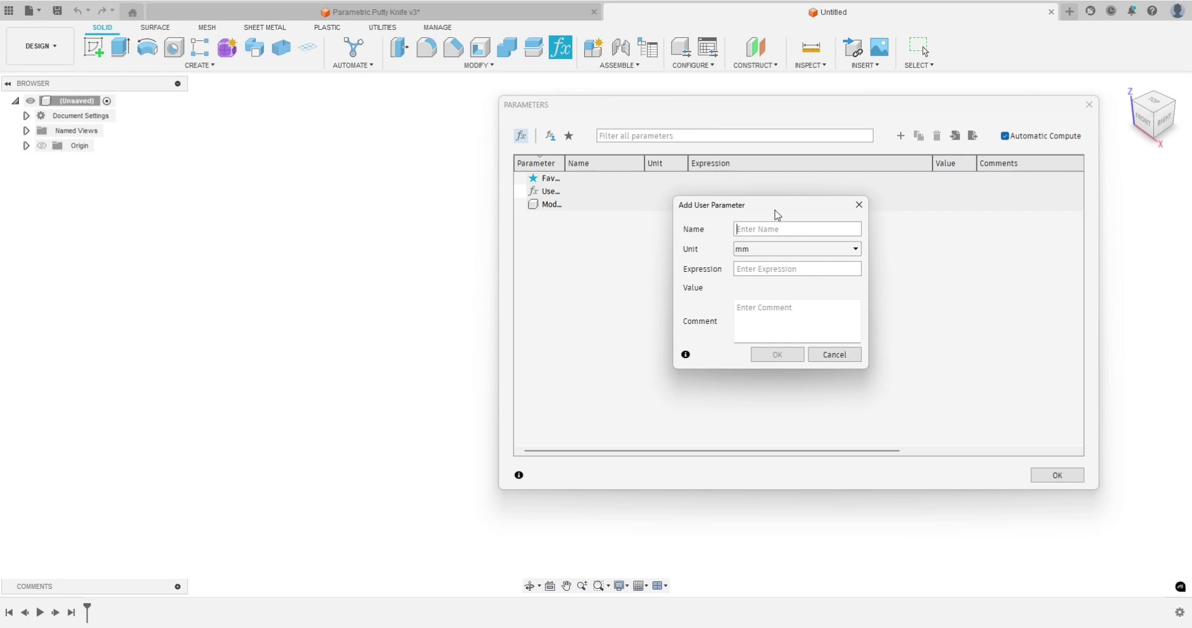
pyautogui.moveTo(777, 215); pyautogui.dragTo(779, 244)
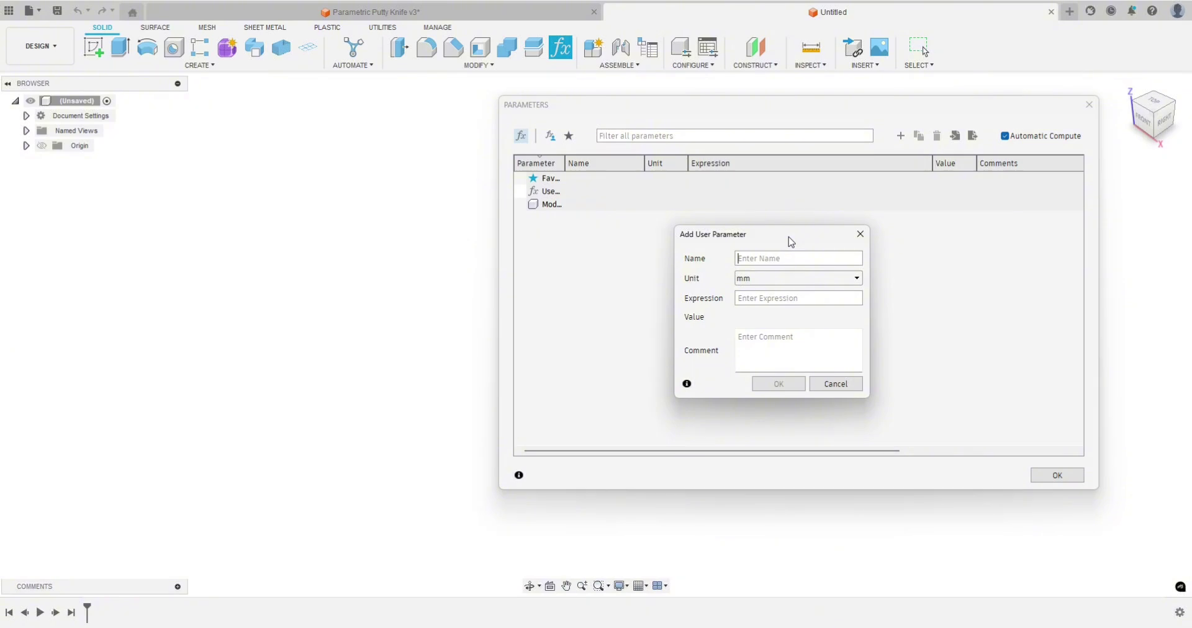
pyautogui.moveTo(788, 238); pyautogui.dragTo(782, 239)
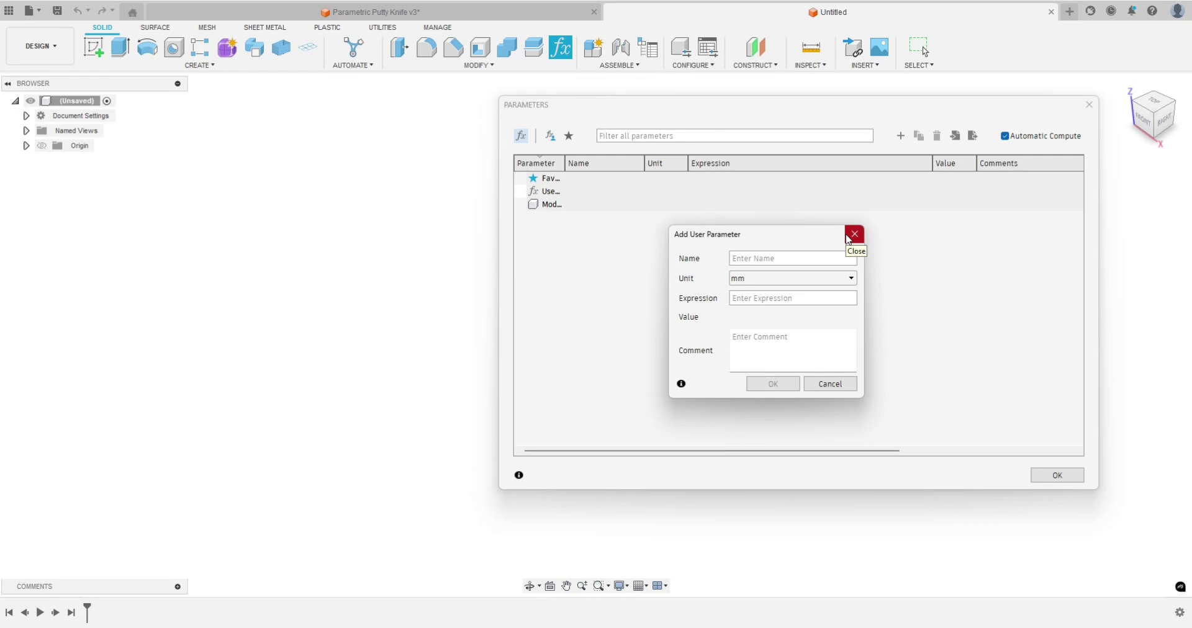
pyautogui.write('b')
pyautogui.press('BackSpace')
pyautogui.write('HandleWidth')
pyautogui.click(784, 299)
pyautogui.write('20')
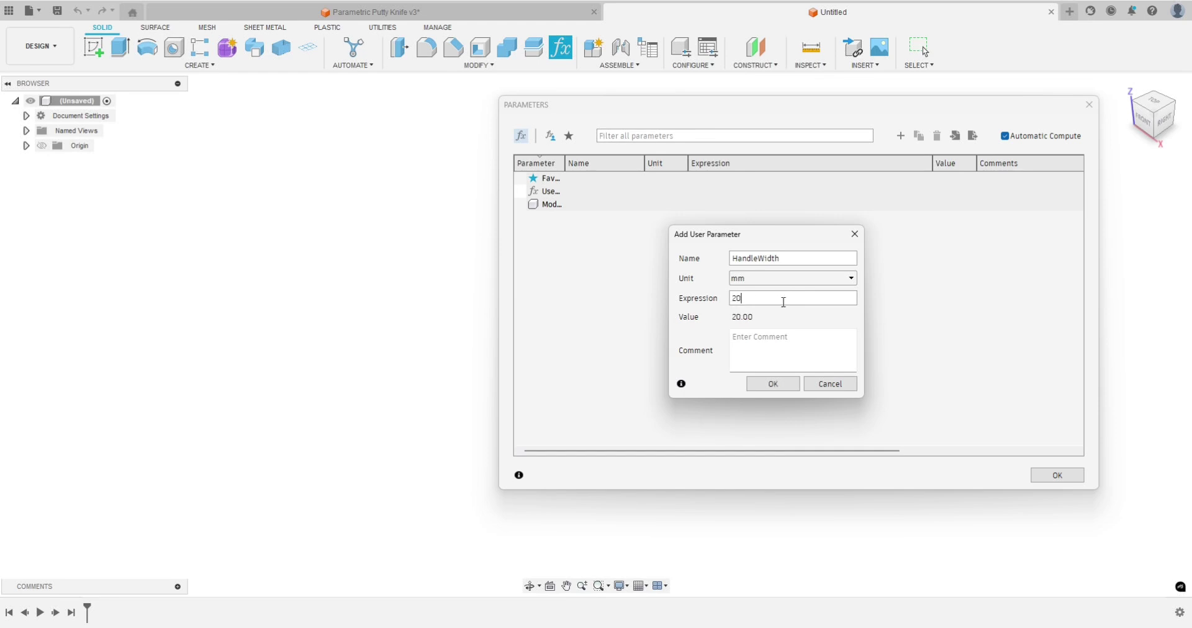
pyautogui.click(772, 384)
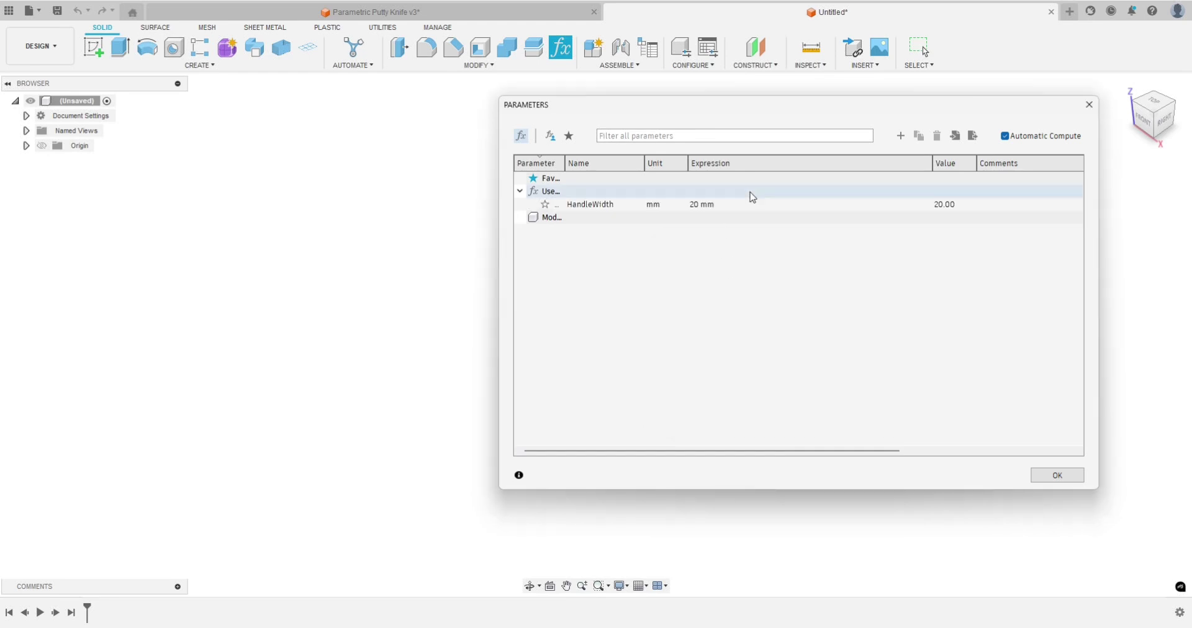
# Step: Add a user parameter named HandleLength with an expression of 60 mm
pyautogui.click(900, 135)
pyautogui.write('HandleLength')
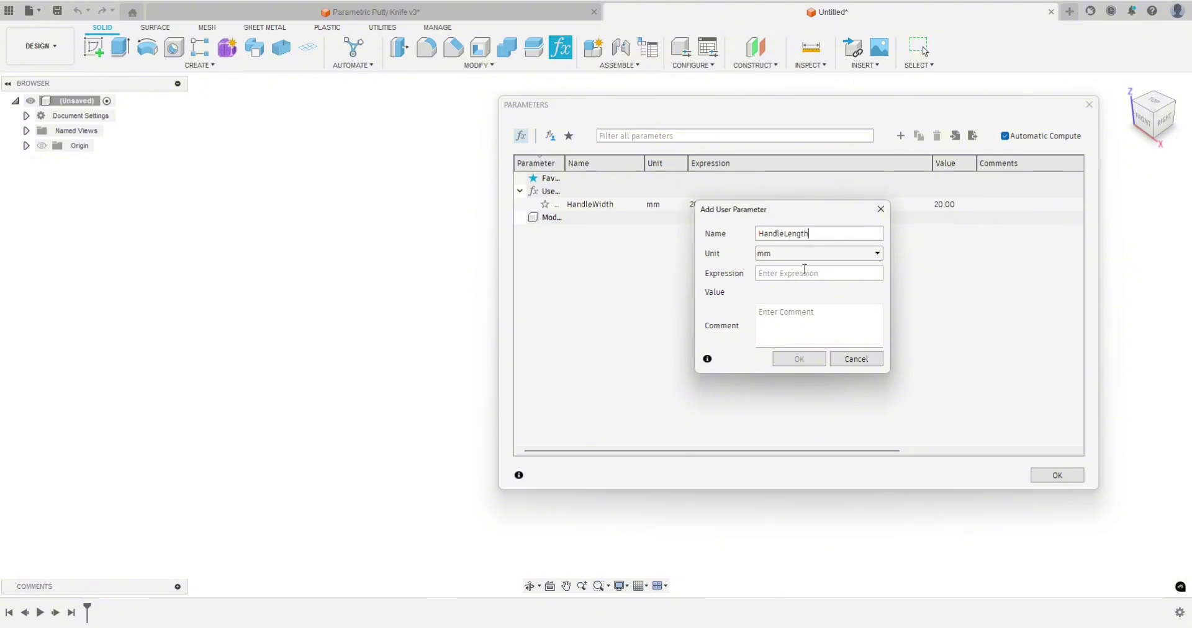
pyautogui.click(803, 274)
pyautogui.write('60')
pyautogui.click(805, 359)
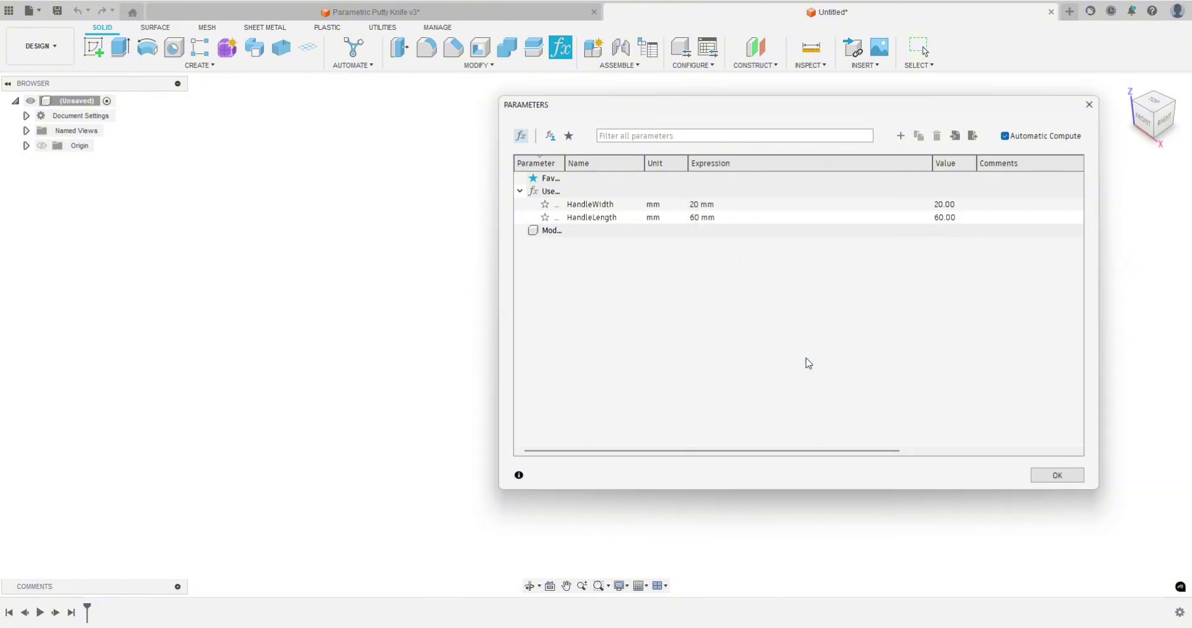
# Step: Add a user parameter named BladeWidth with an expression of 60 mm
pyautogui.click(900, 136)
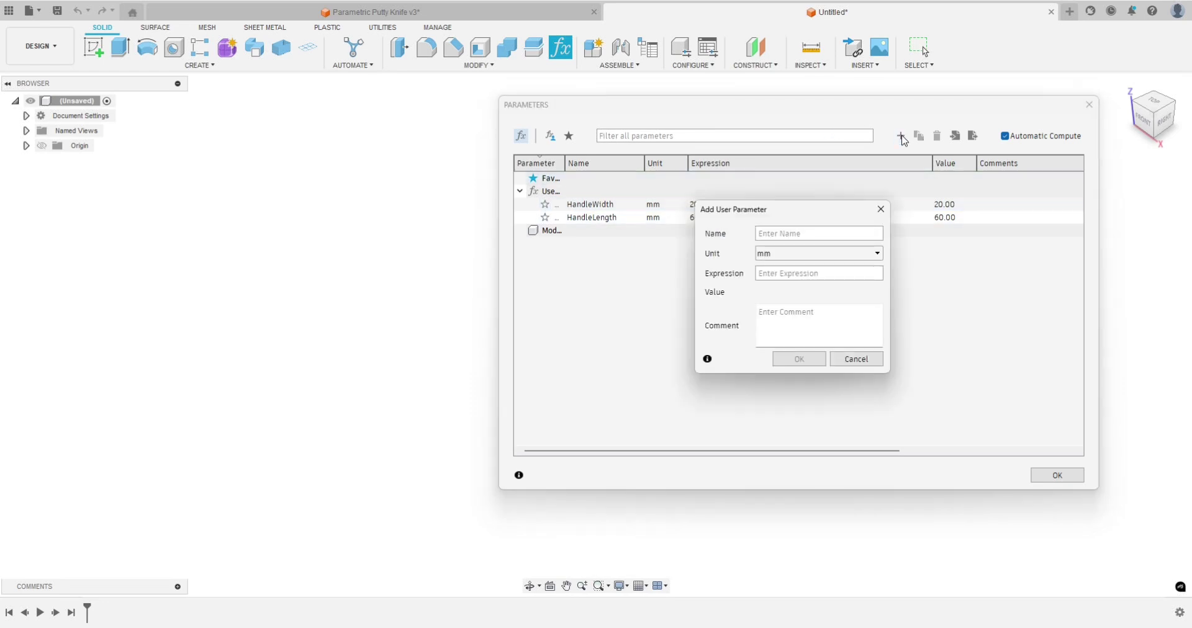
pyautogui.write('BladeWidth')
pyautogui.click(813, 274)
pyautogui.write('6')
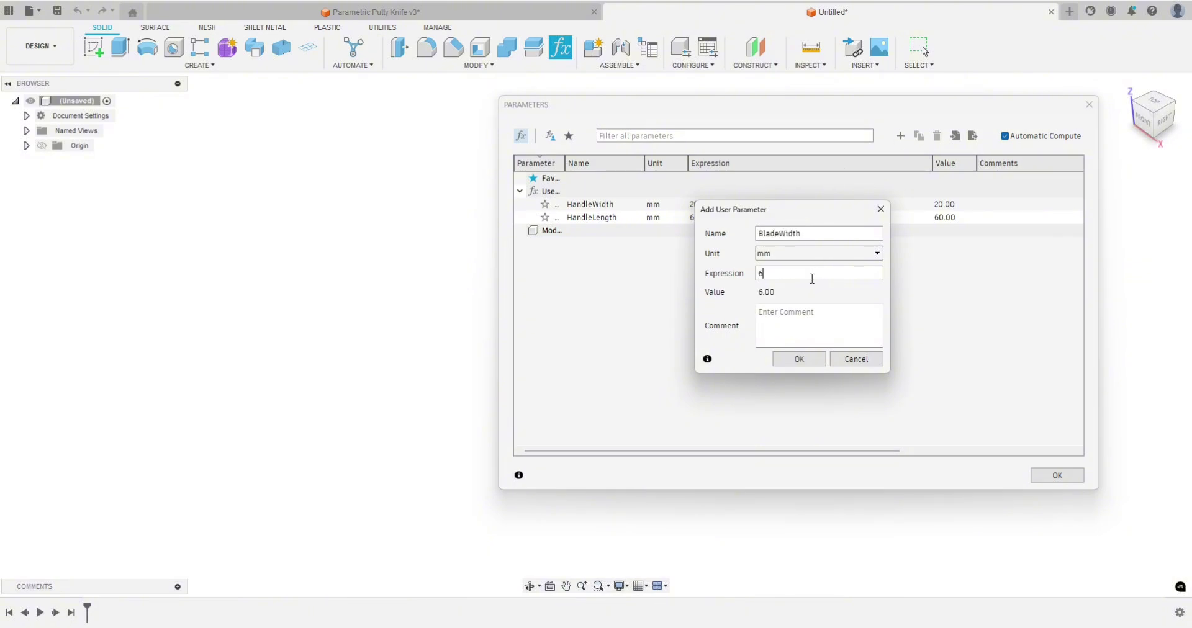
pyautogui.write('0')
pyautogui.click(799, 358)
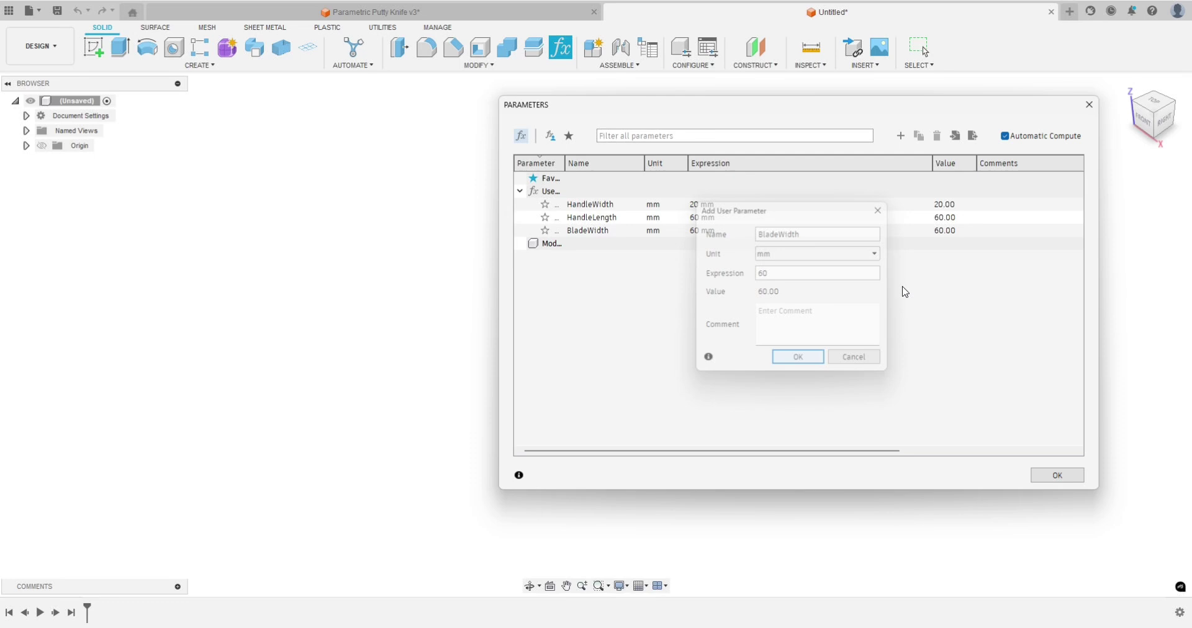
# Step: Add a user parameter named BladeLength with an expression of 40 mm
pyautogui.click(901, 136)
pyautogui.write('BladeLength')
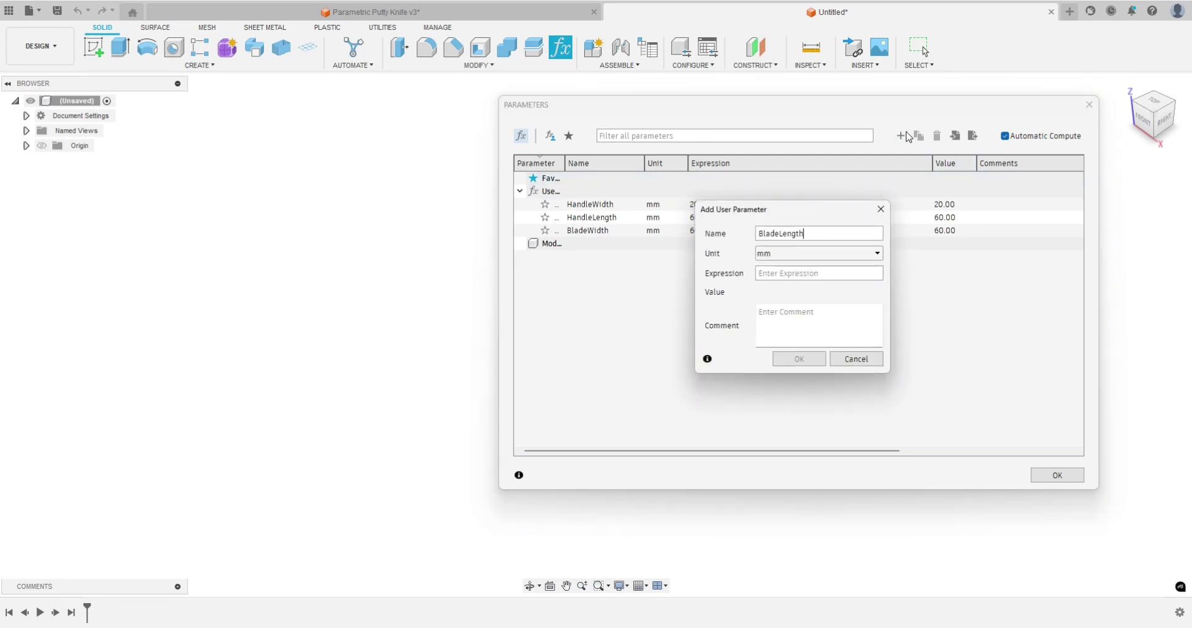
pyautogui.click(826, 274)
pyautogui.write('40')
pyautogui.click(798, 358)
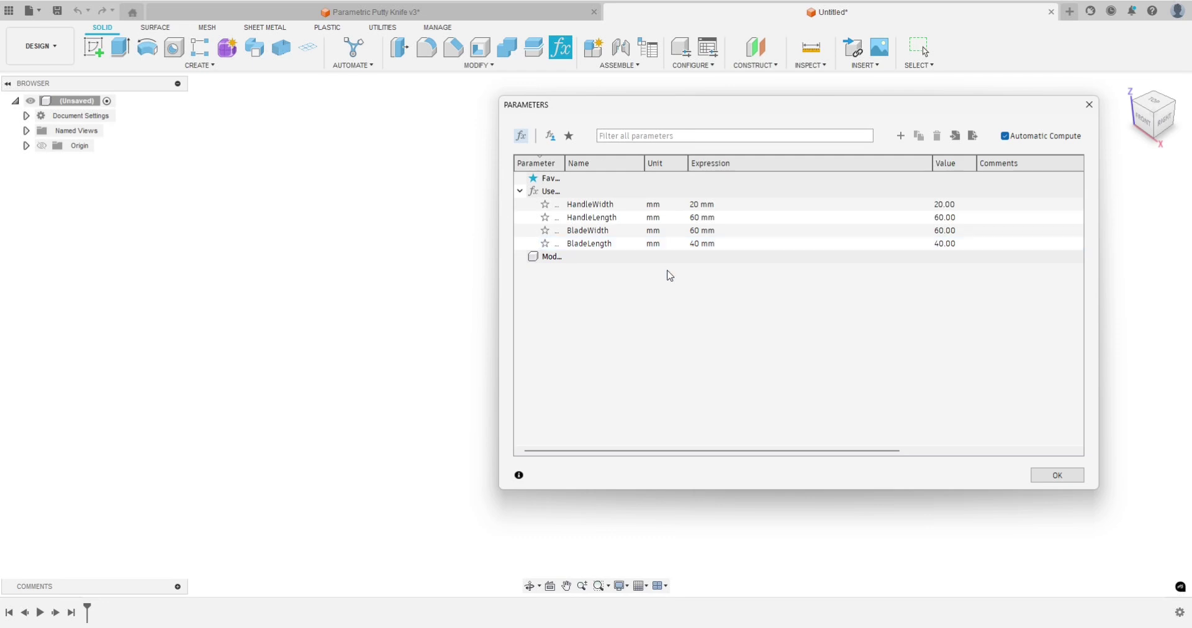
# Step: Add a user parameter named BladeTipThickness with an expression of 0.6 mm
pyautogui.click(900, 136)
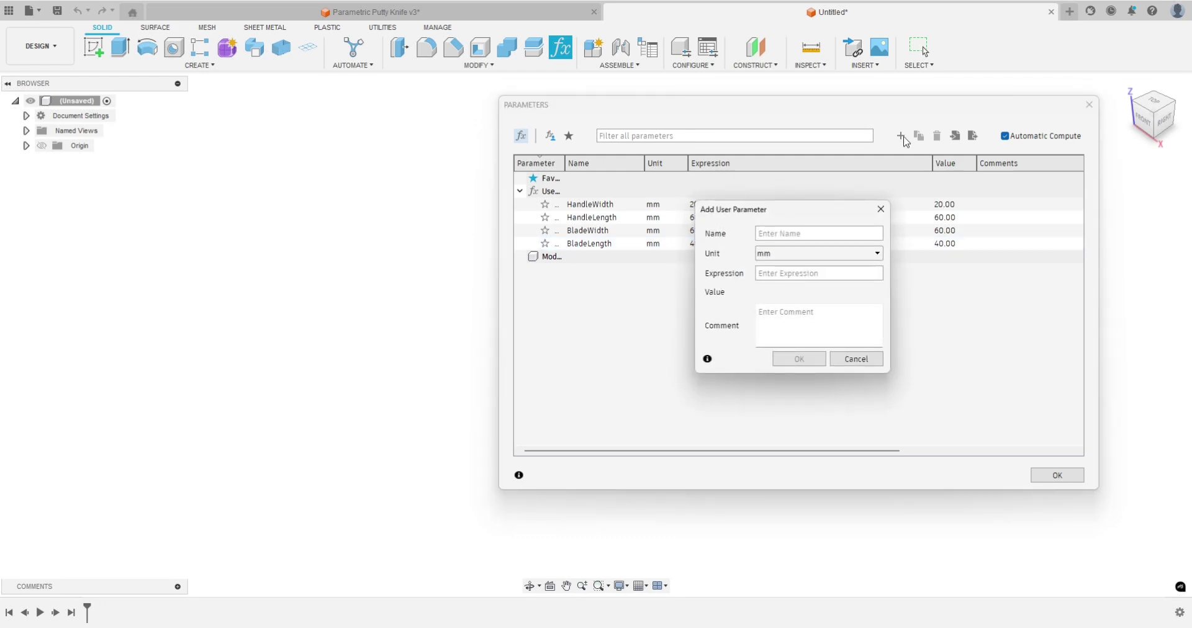
pyautogui.write('BladeTipThickness')
pyautogui.click(819, 273)
pyautogui.write('0.6')
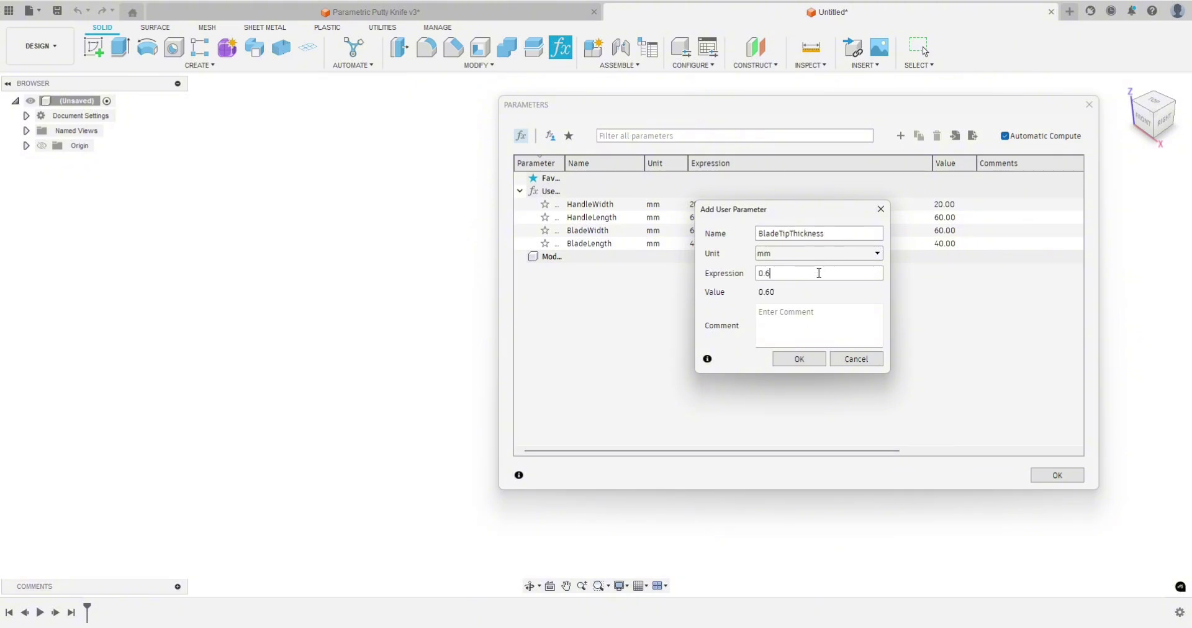
pyautogui.click(795, 360)
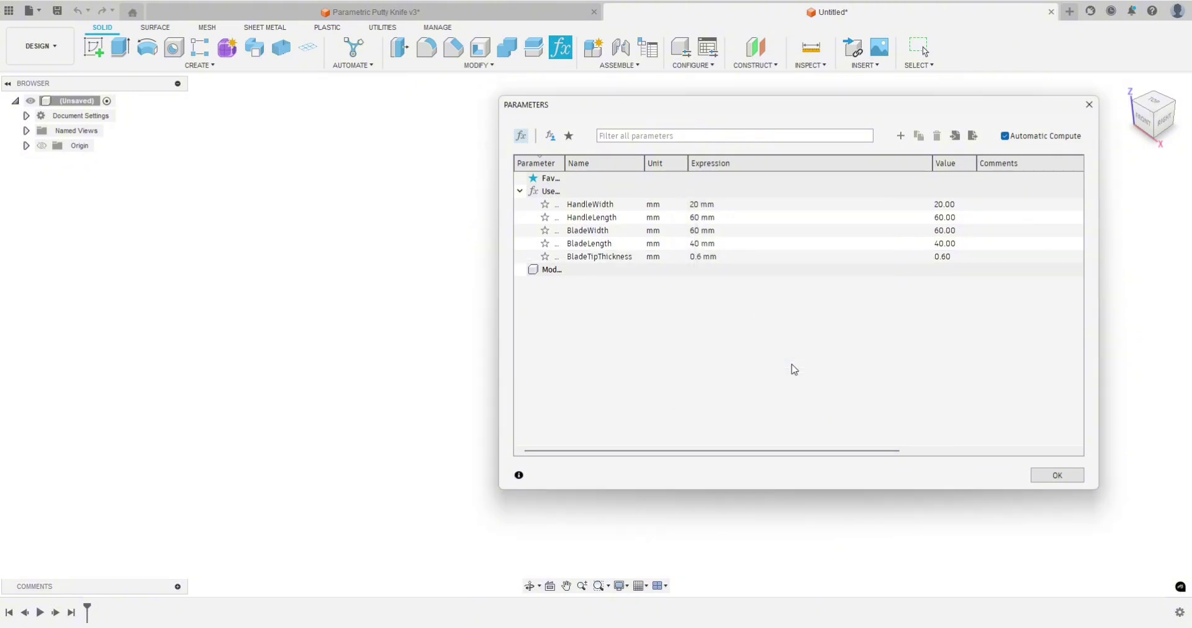
# Step: Add a user parameter named HandleThickness with an expression of 6 mm
pyautogui.click(902, 136)
pyautogui.write('Handle')
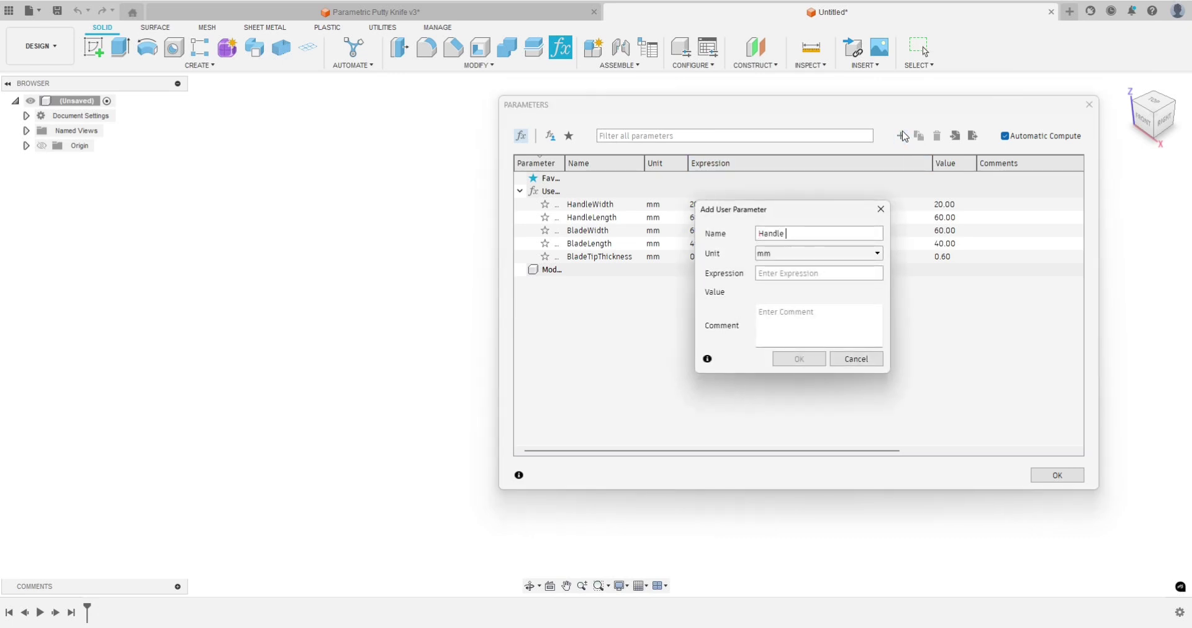
pyautogui.write('Thickness')
pyautogui.write('6')
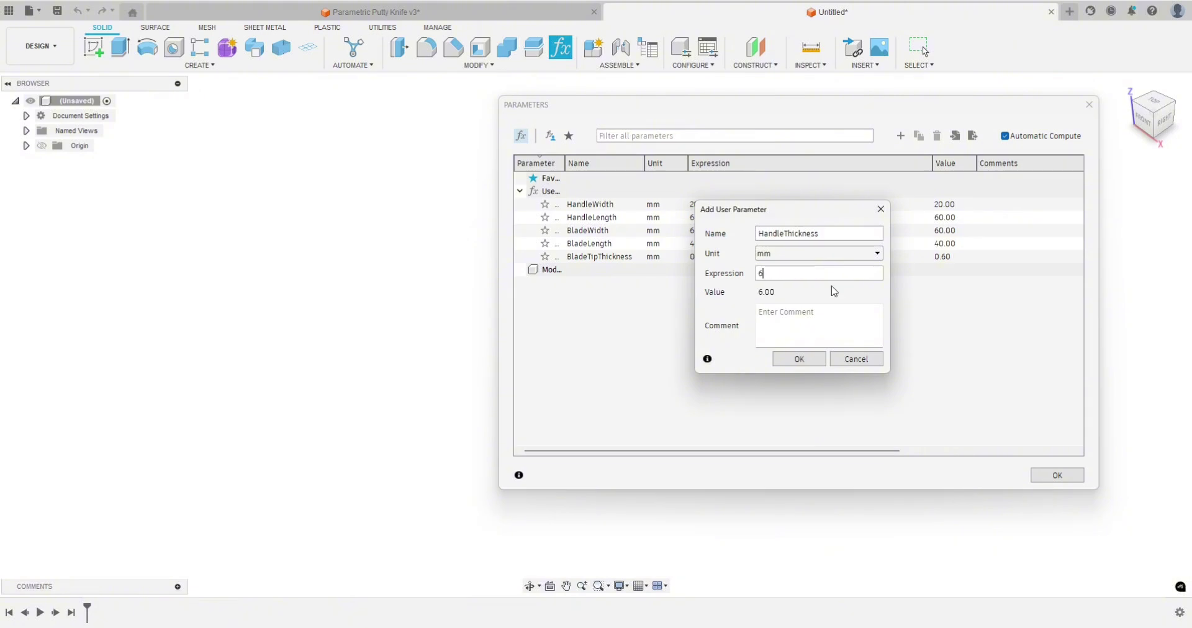
pyautogui.click(799, 359)
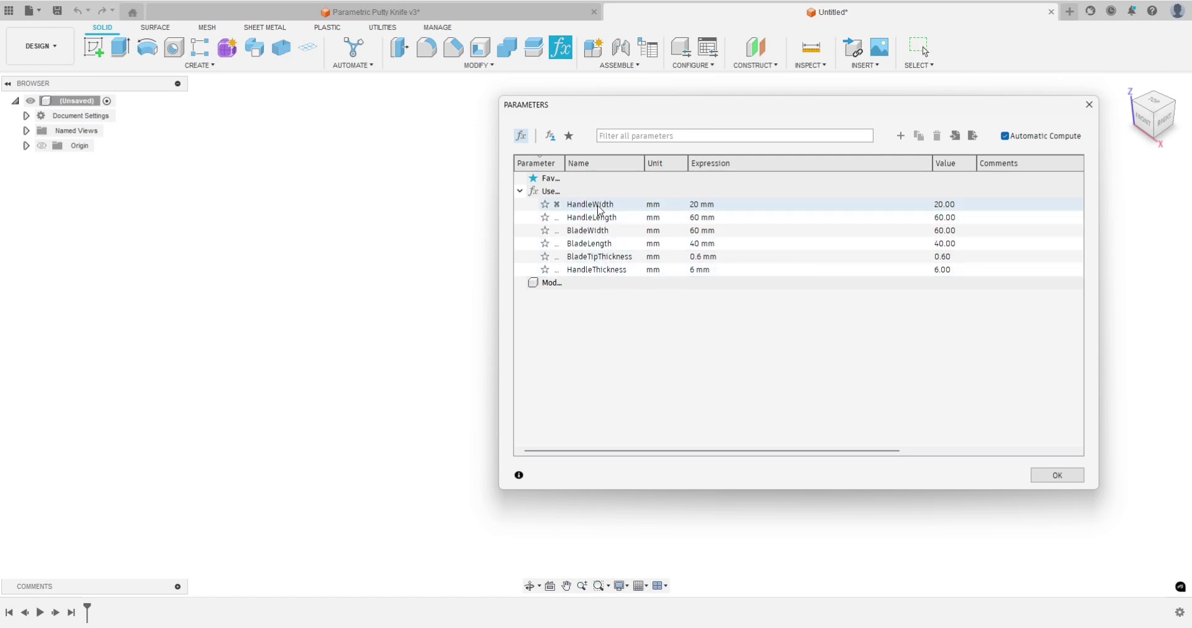
# Step: Mark all six handle and blade user parameters as favorites and widen the Parameter column to fit its full text
pyautogui.click(544, 204)
pyautogui.click(545, 231)
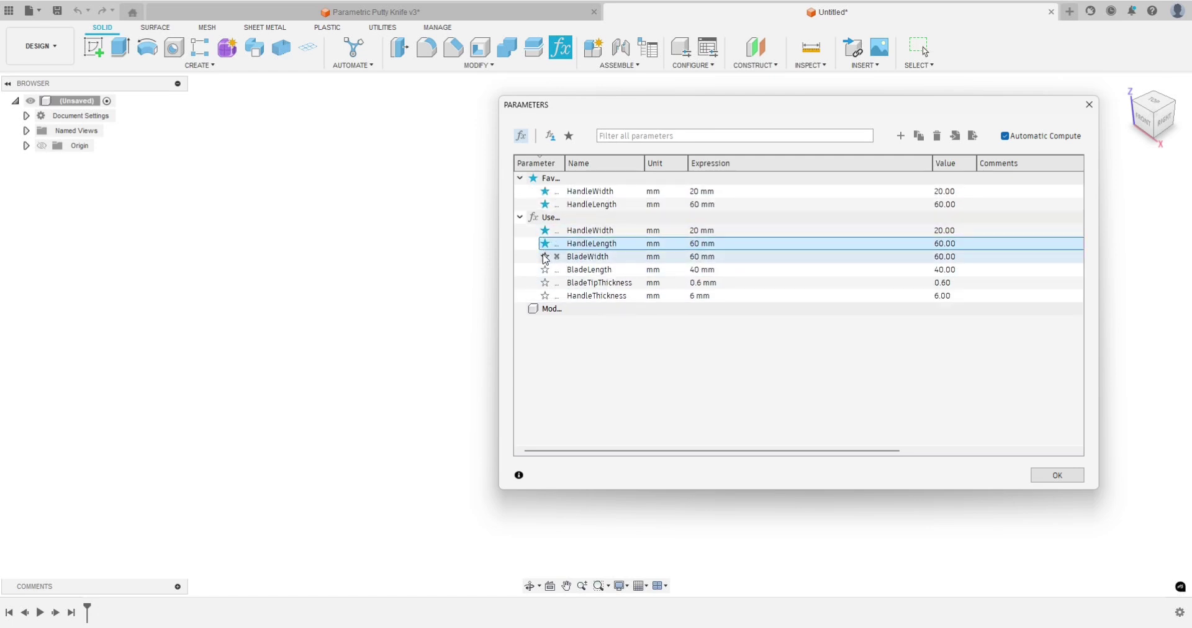
pyautogui.click(544, 256)
pyautogui.click(544, 283)
pyautogui.click(544, 309)
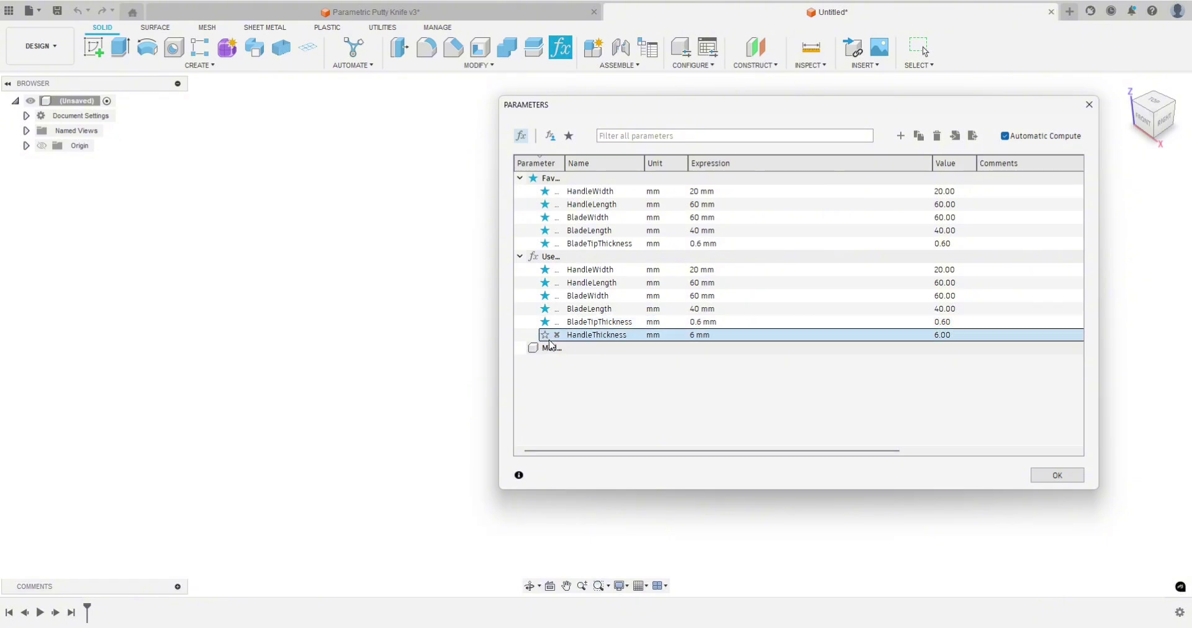
pyautogui.click(544, 334)
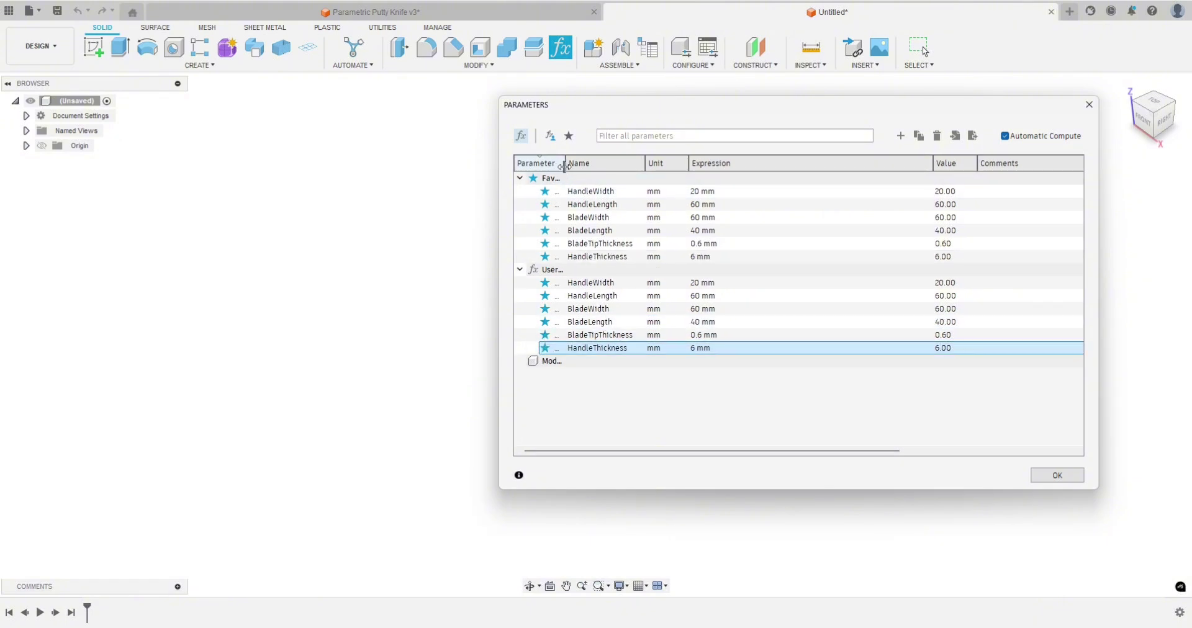
pyautogui.moveTo(565, 162); pyautogui.dragTo(593, 163)
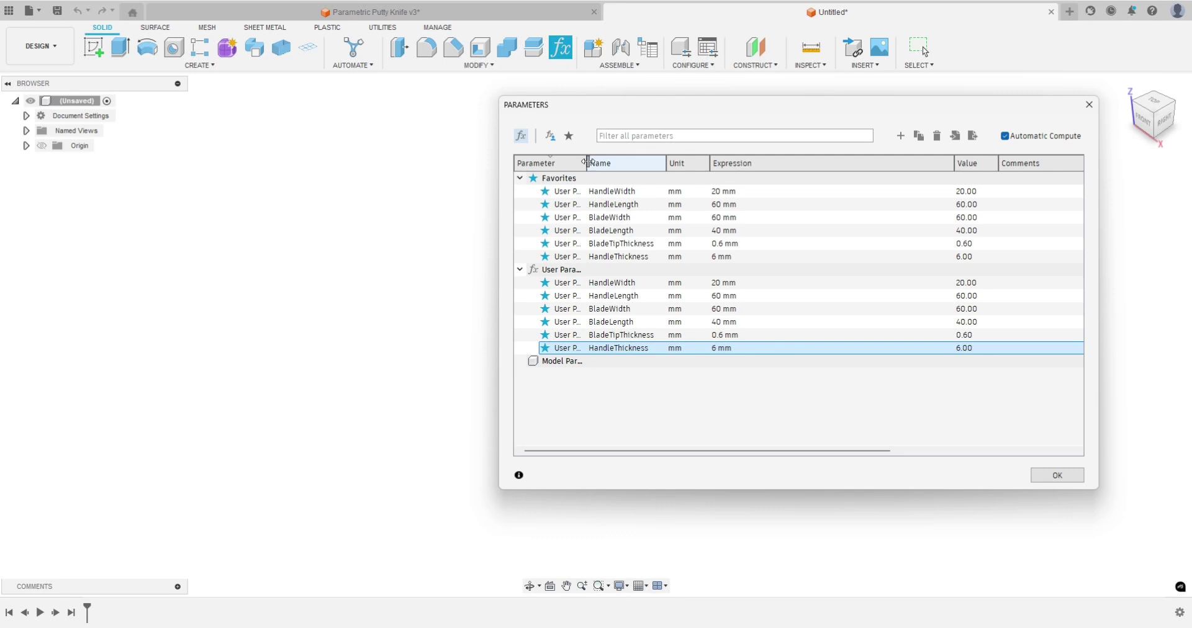
pyautogui.doubleClick(593, 162)
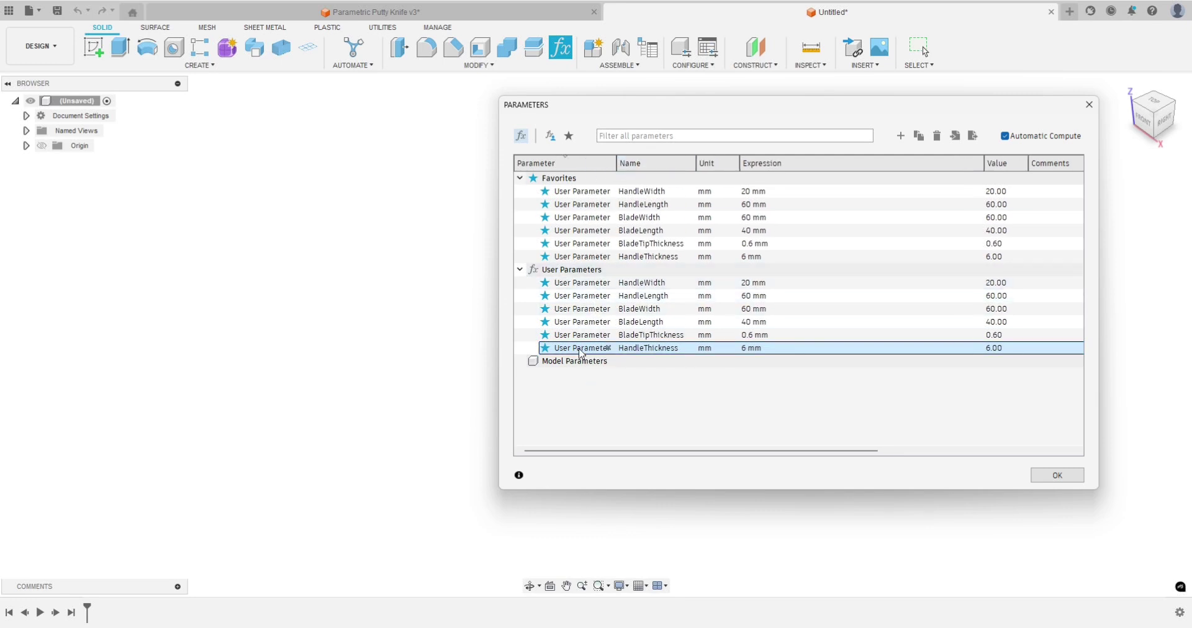
# Step: View the parameter list filtered to favorites only, and return to the full list with the Favorites group collapsed
pyautogui.click(569, 135)
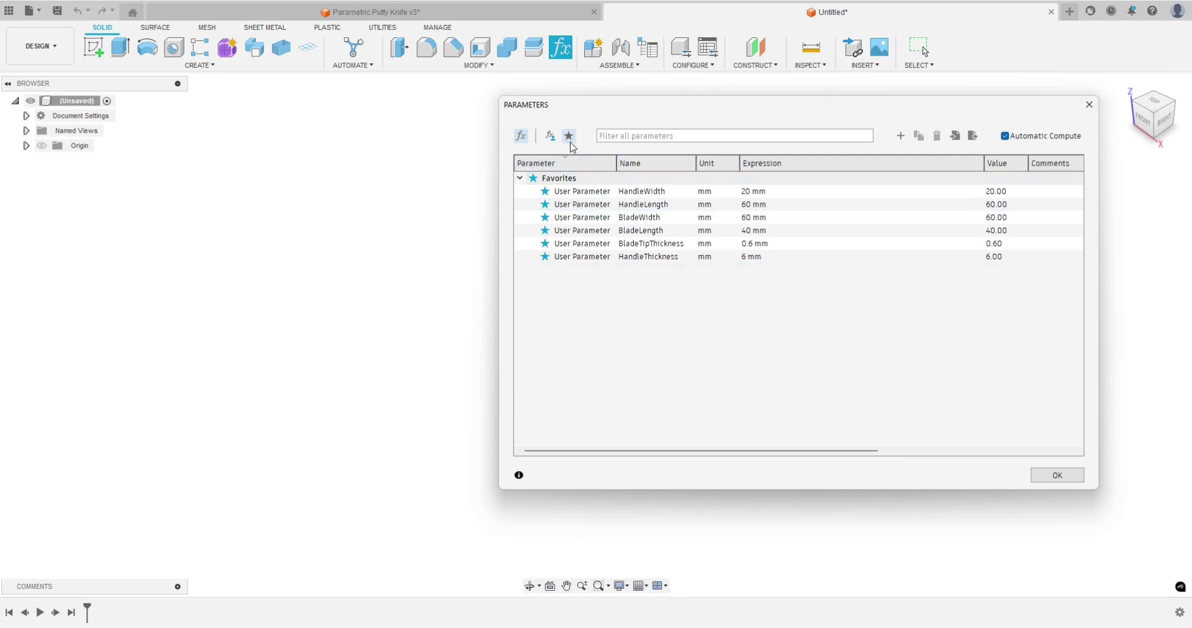
pyautogui.click(519, 178)
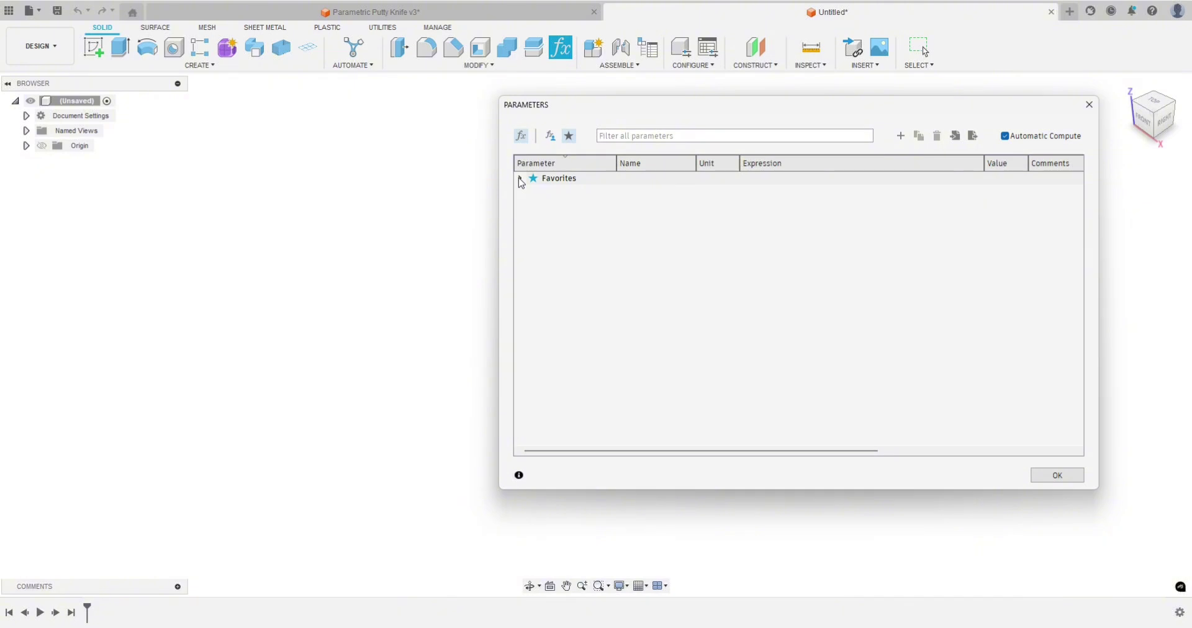
pyautogui.click(520, 178)
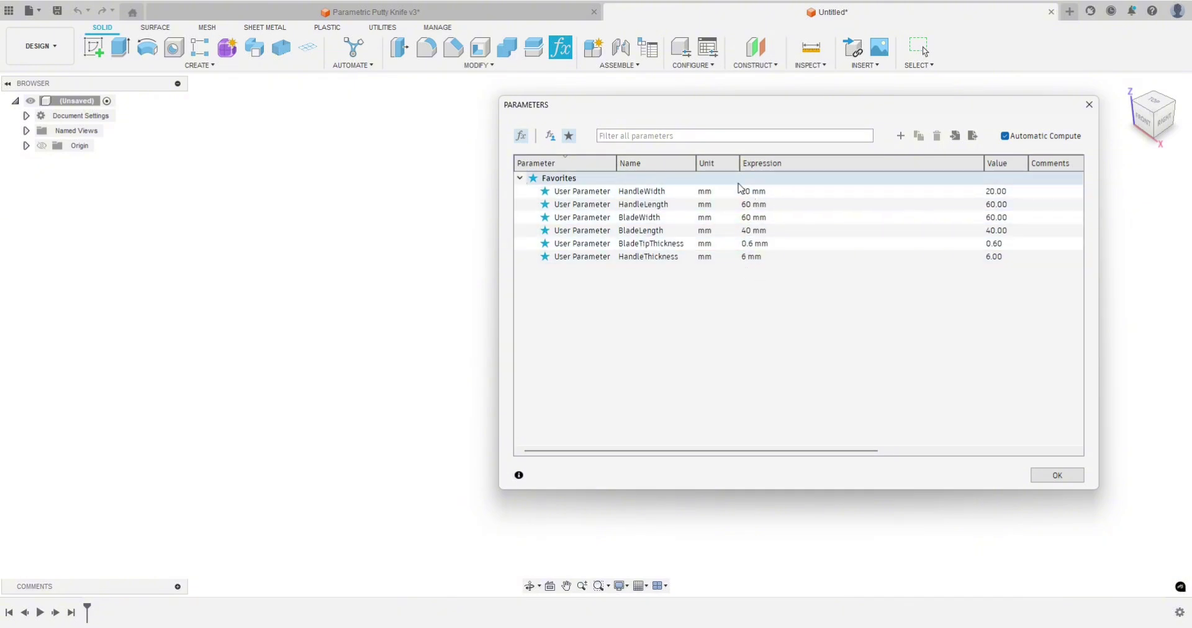
pyautogui.click(559, 138)
pyautogui.click(520, 179)
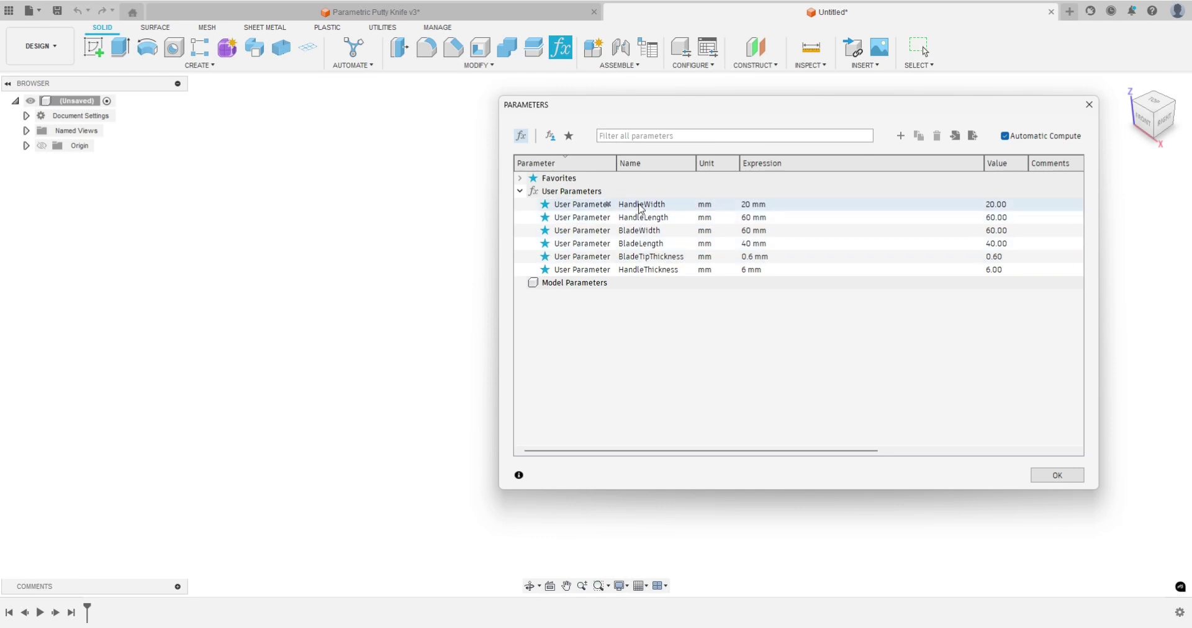
# Step: Add a user parameter named HWLimit with an expression of 20 mm for the handle width limit
pyautogui.click(900, 136)
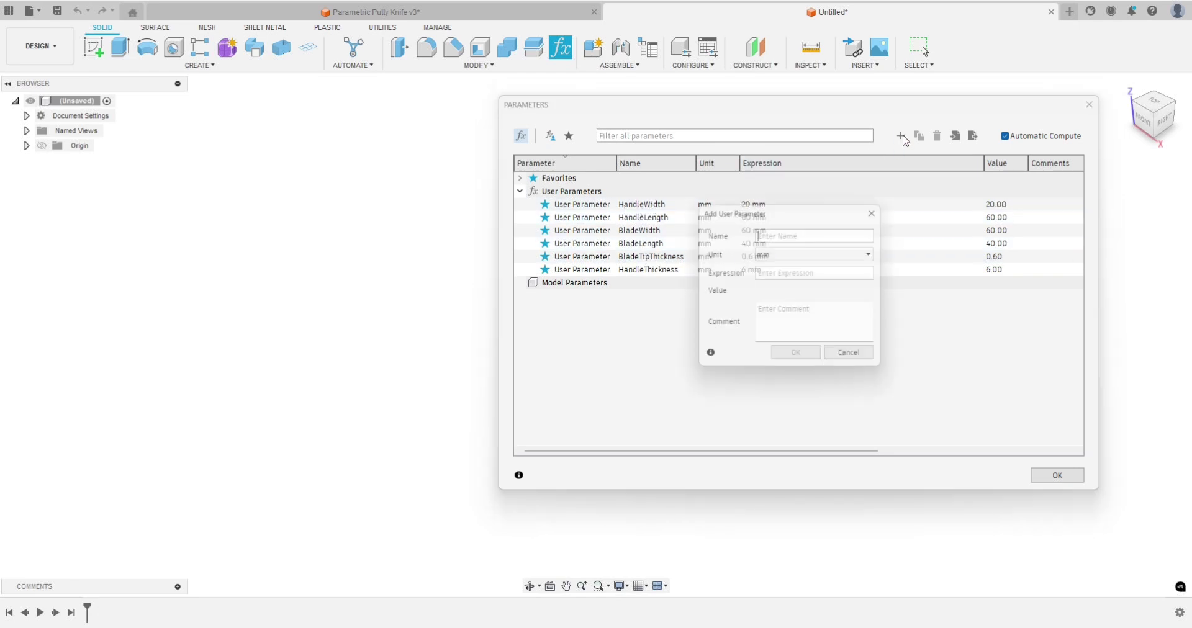
pyautogui.write('HWLim')
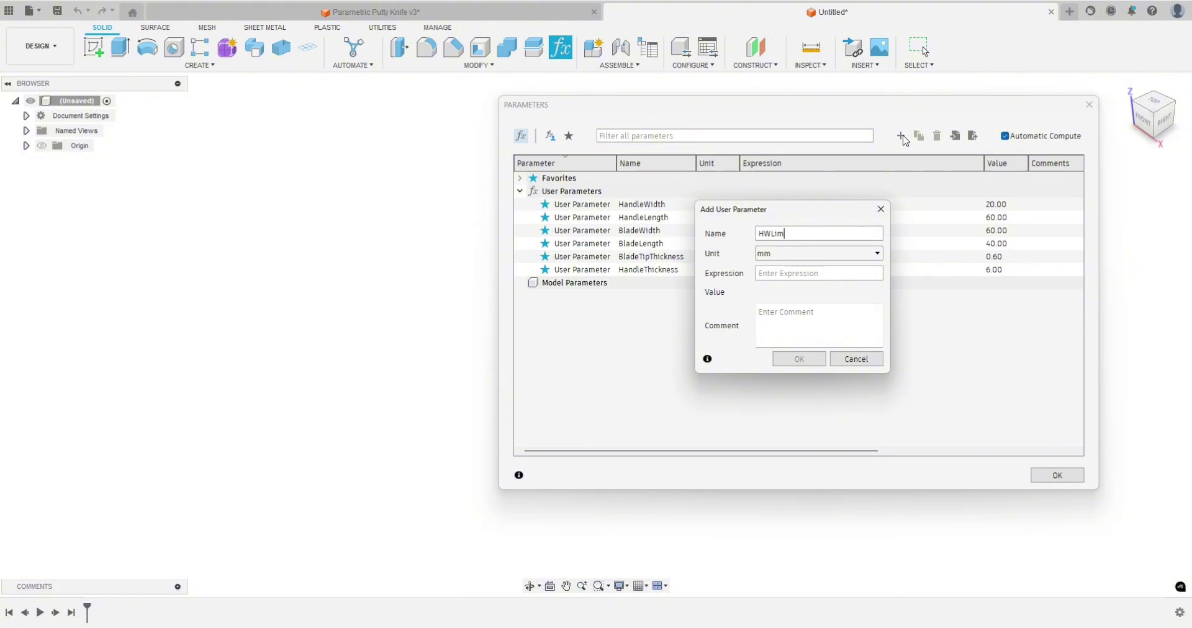
pyautogui.write('nit')
pyautogui.click(807, 274)
pyautogui.moveTo(814, 218); pyautogui.dragTo(741, 316)
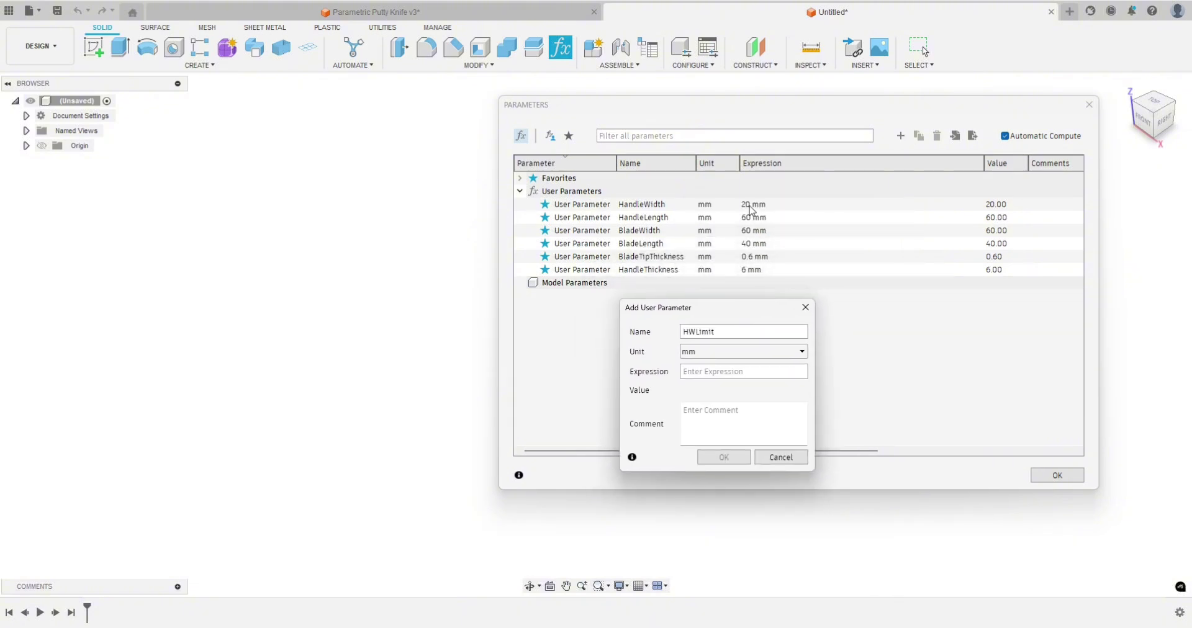
pyautogui.write('20')
pyautogui.click(722, 457)
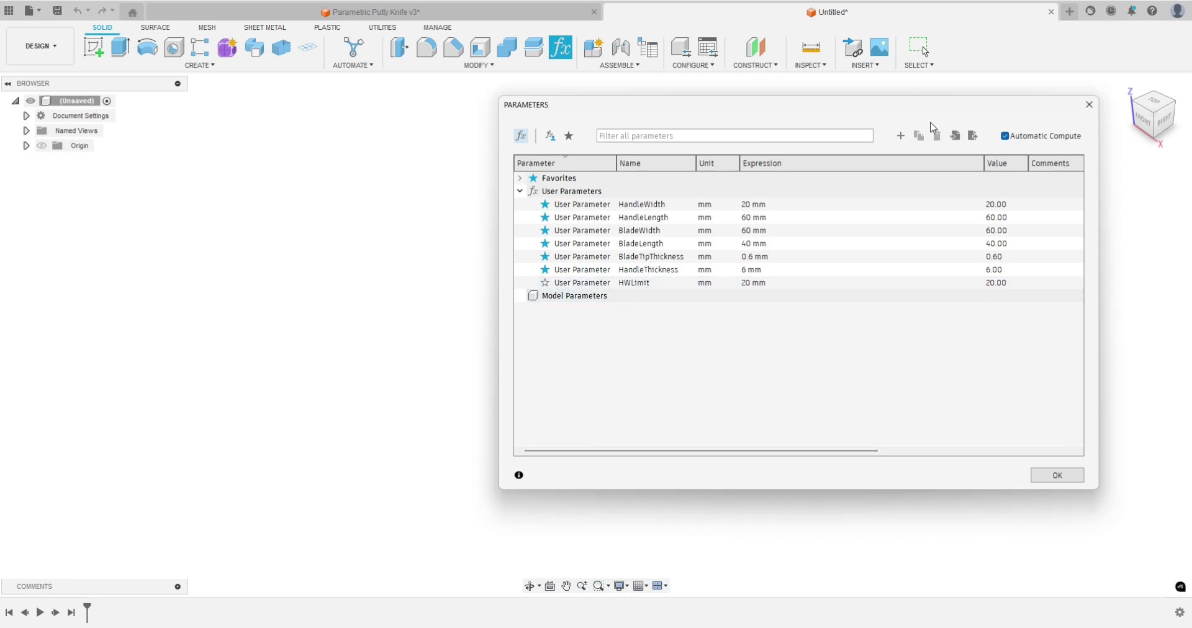
# Step: Add the user parameters HLLimit and BWLimit at 60 mm, BLLimit at 40 mm, BTTLimit at 0.6 mm and HTLimit at 6 mm
pyautogui.click(900, 136)
pyautogui.write('BWLI')
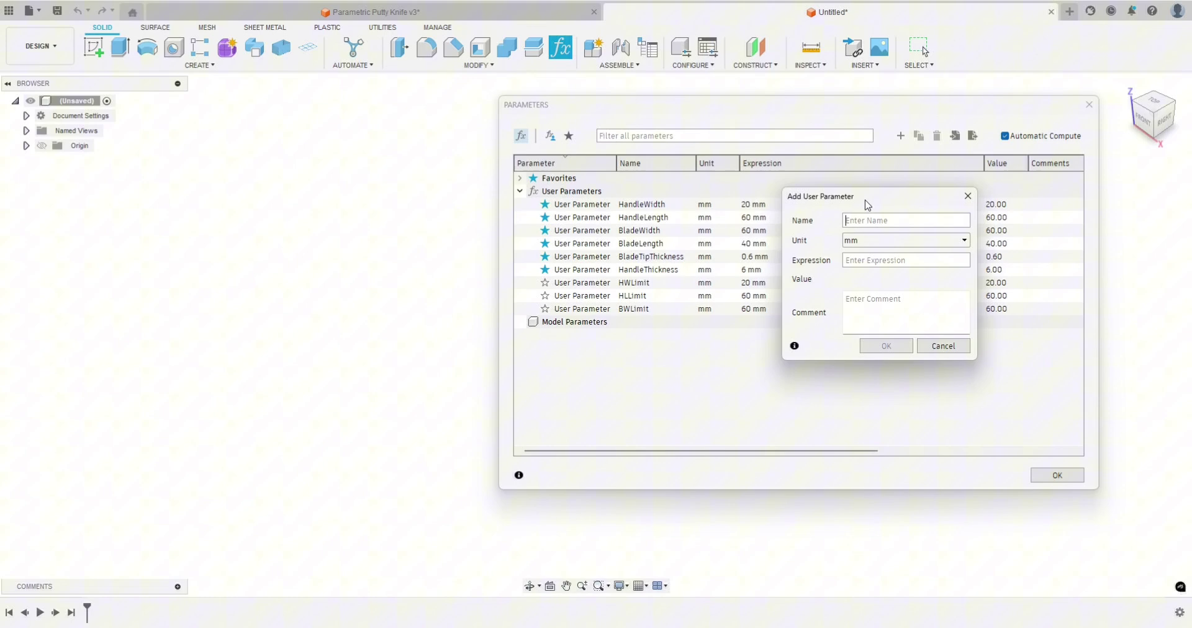
pyautogui.write('BLLimit')
pyautogui.press('Tab')
pyautogui.write('4')
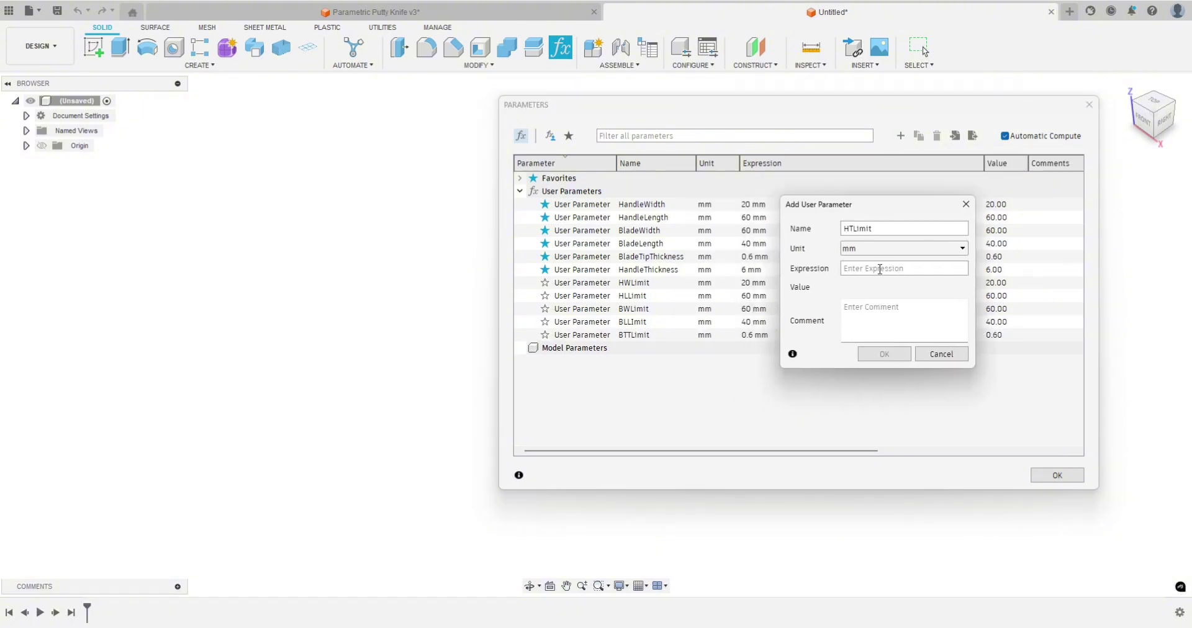
pyautogui.write('6')
pyautogui.press('Return')
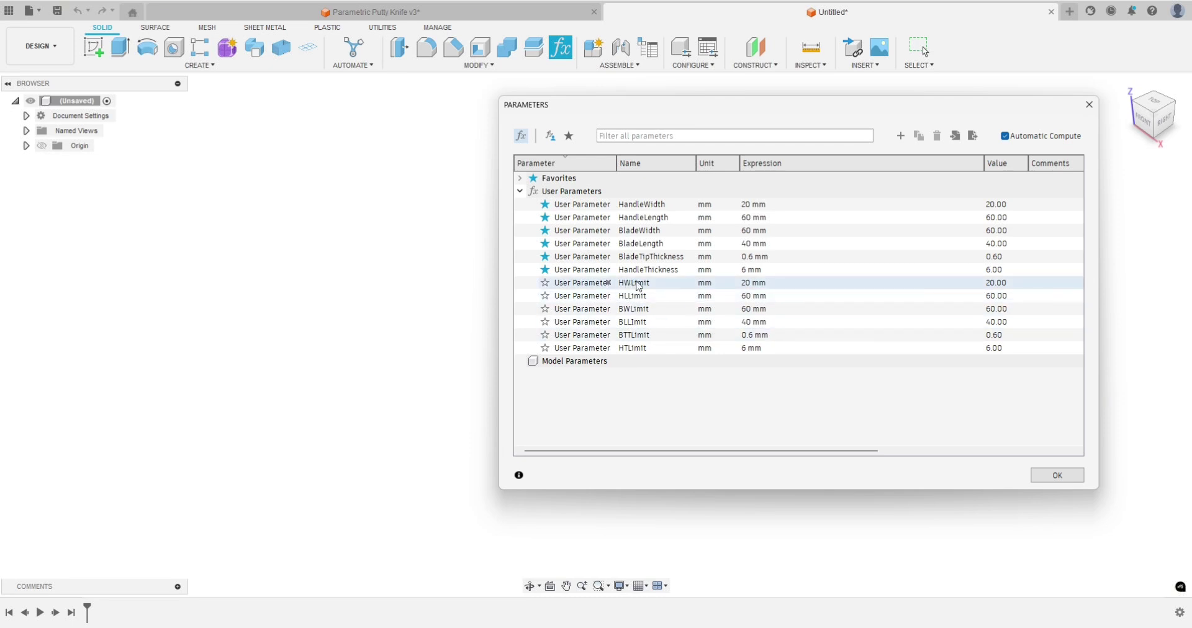
# Step: Review the favorite parameters alongside the full user parameter list with its limit parameters, and close the parameter table
pyautogui.click(520, 191)
pyautogui.click(520, 178)
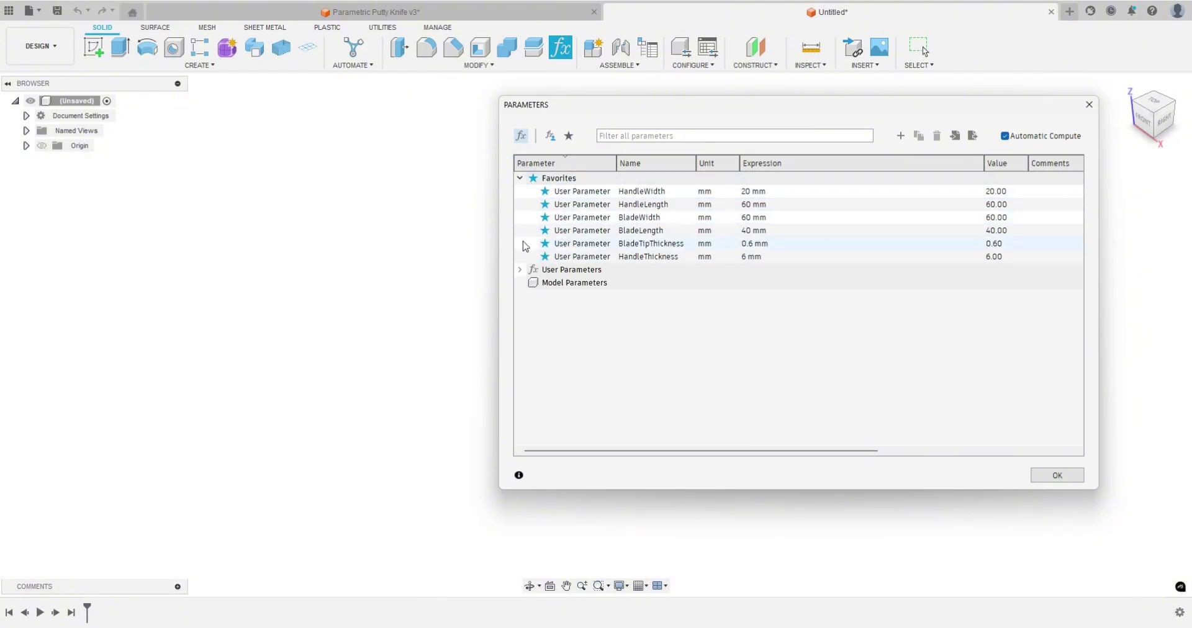
pyautogui.click(520, 269)
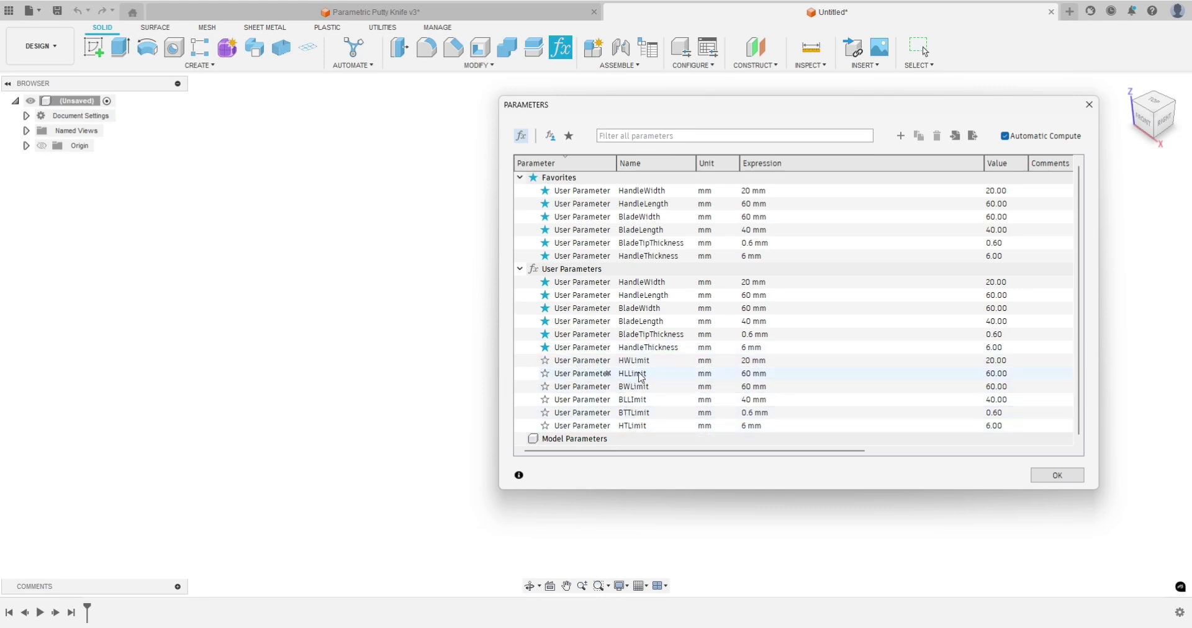
pyautogui.click(1048, 475)
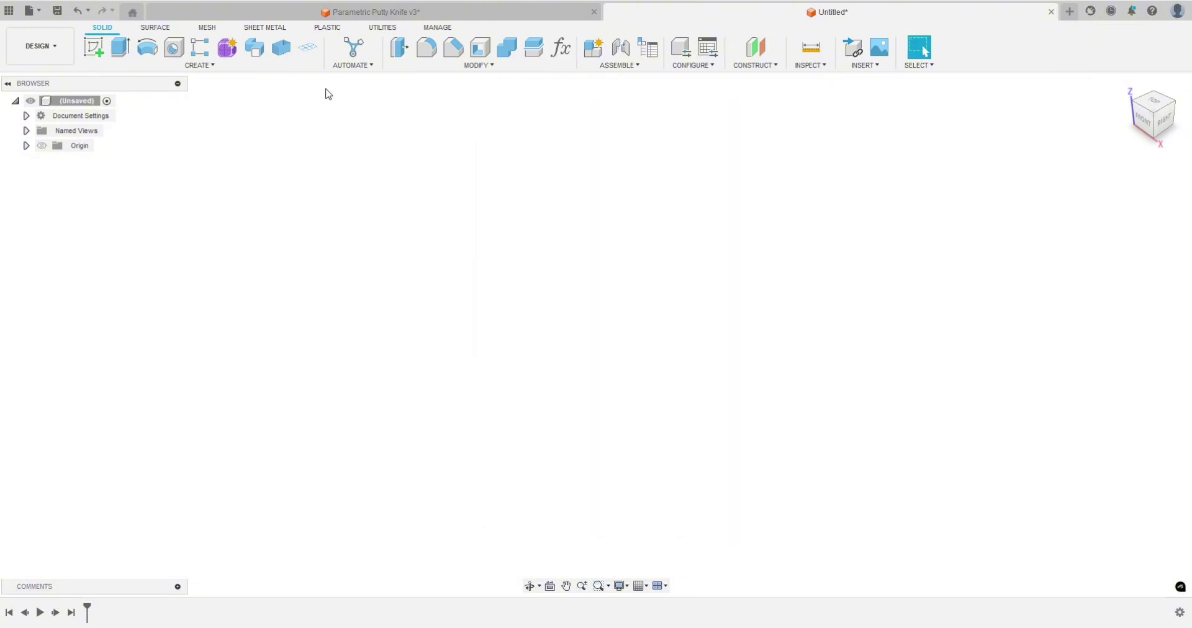
# Step: Start a sketch on the horizontal XY plane and begin a center rectangle at the origin for the blade
pyautogui.click(95, 54)
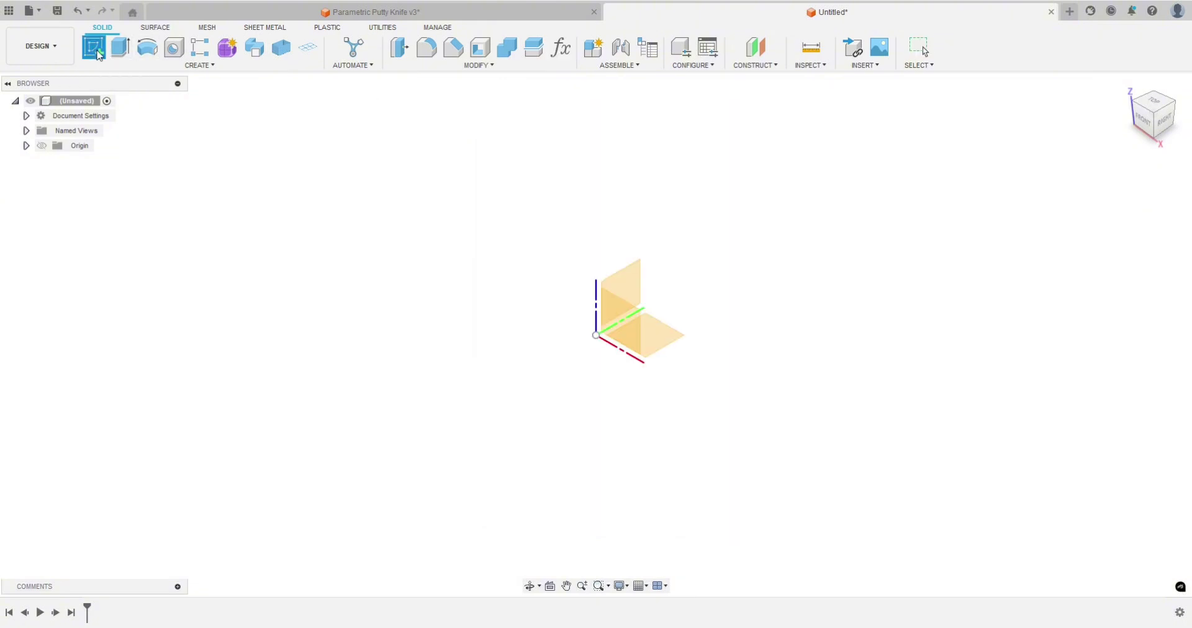
pyautogui.click(668, 338)
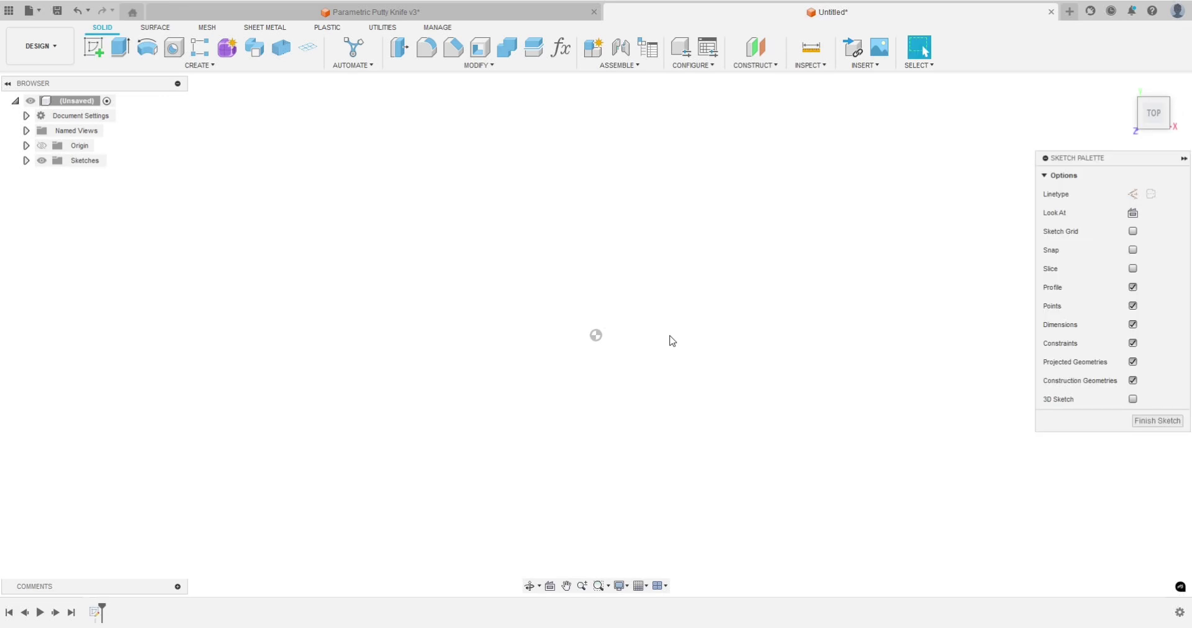
pyautogui.press('r')
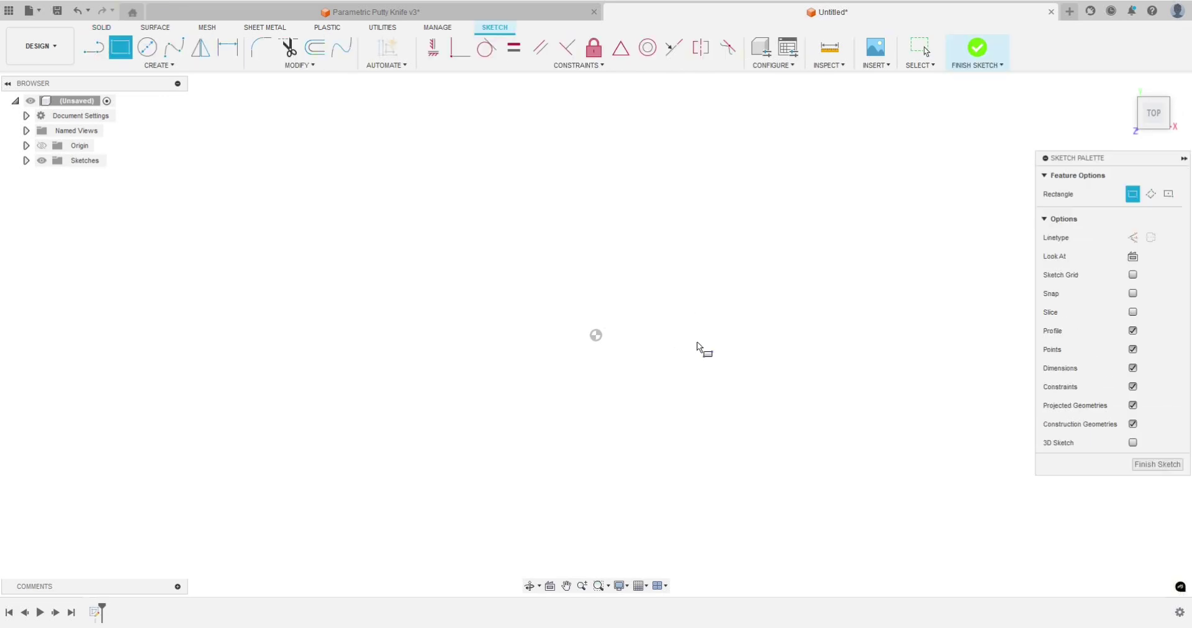
pyautogui.click(1168, 194)
pyautogui.click(596, 335)
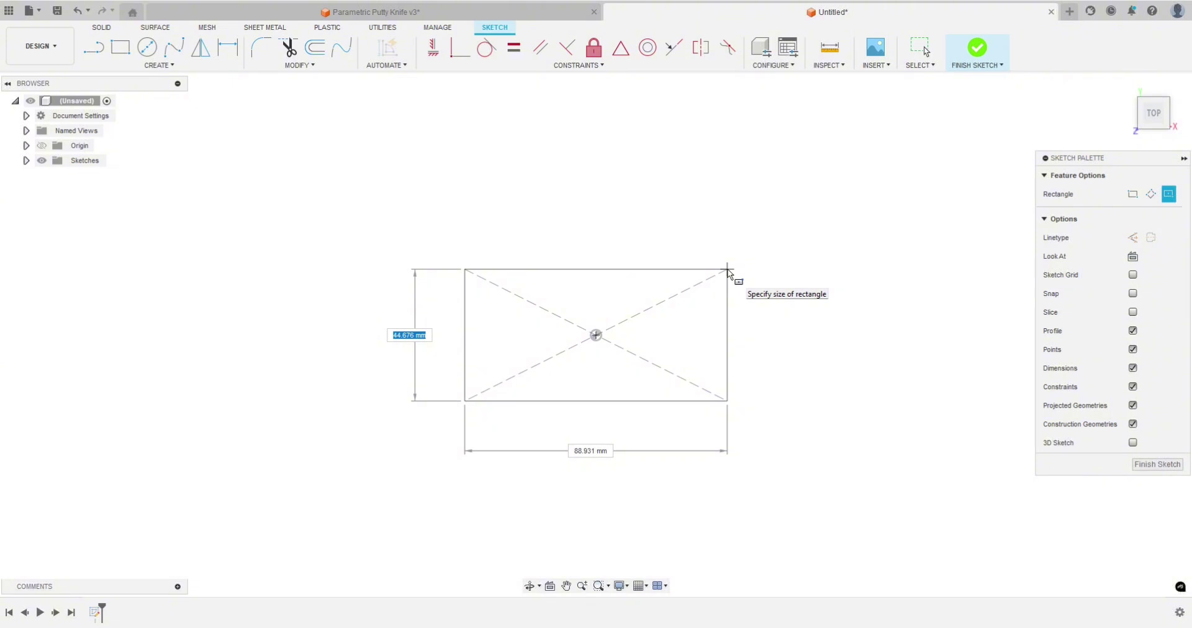
# Step: Set the blade rectangle's vertical size to BLLimit and its horizontal size to BWLimit
pyautogui.write('B')
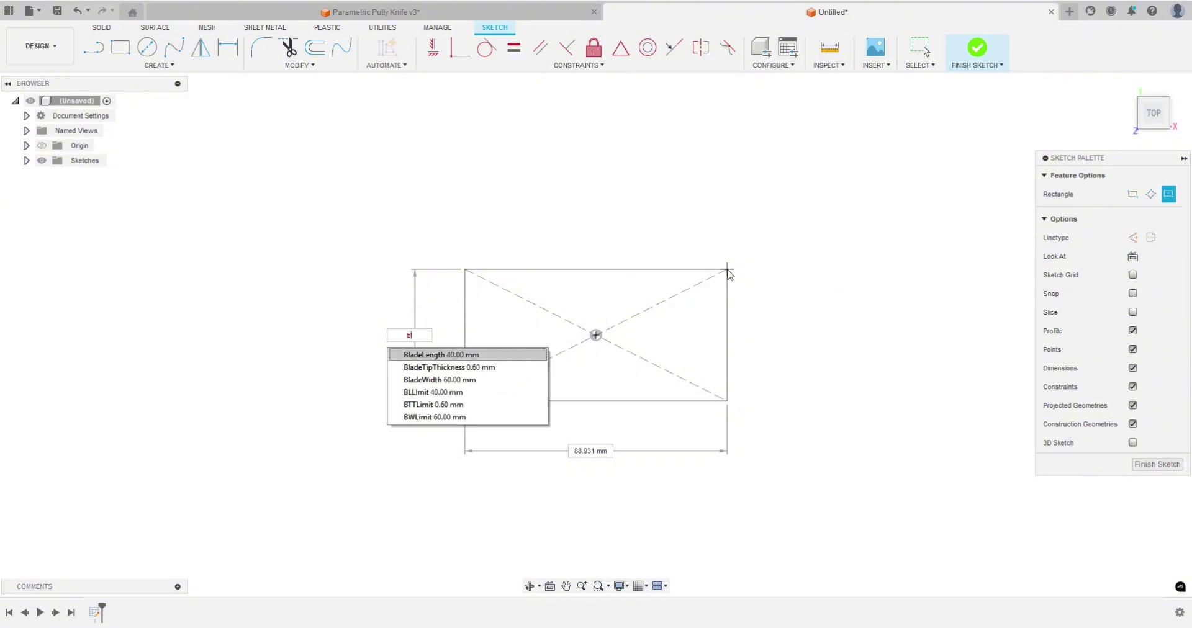
pyautogui.write('L')
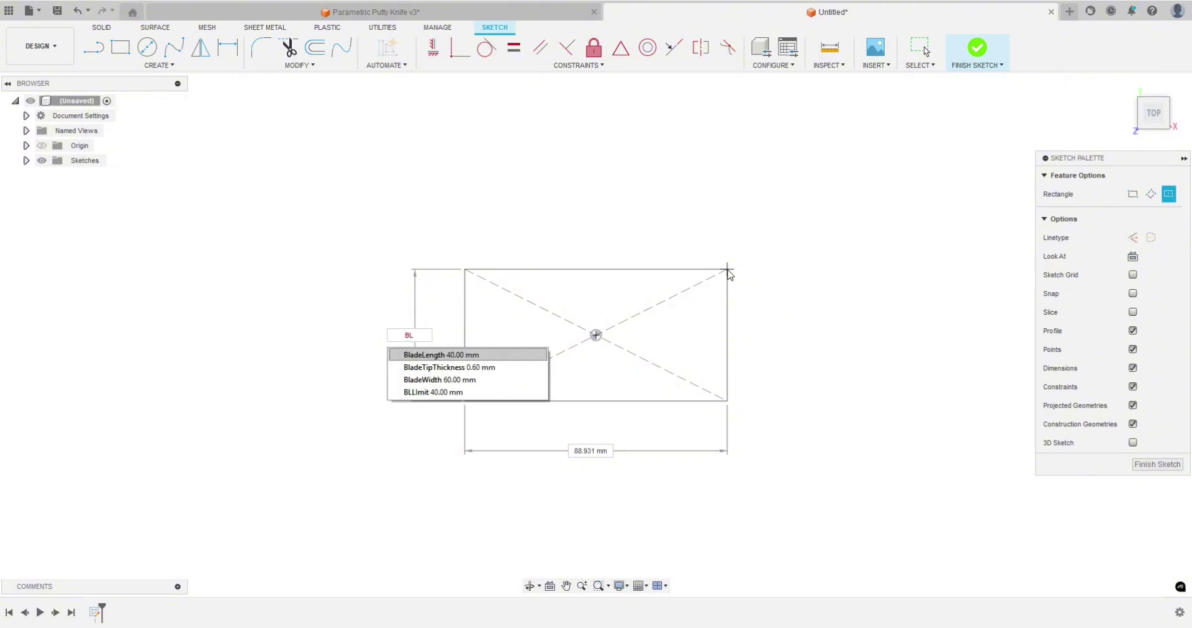
pyautogui.click(422, 392)
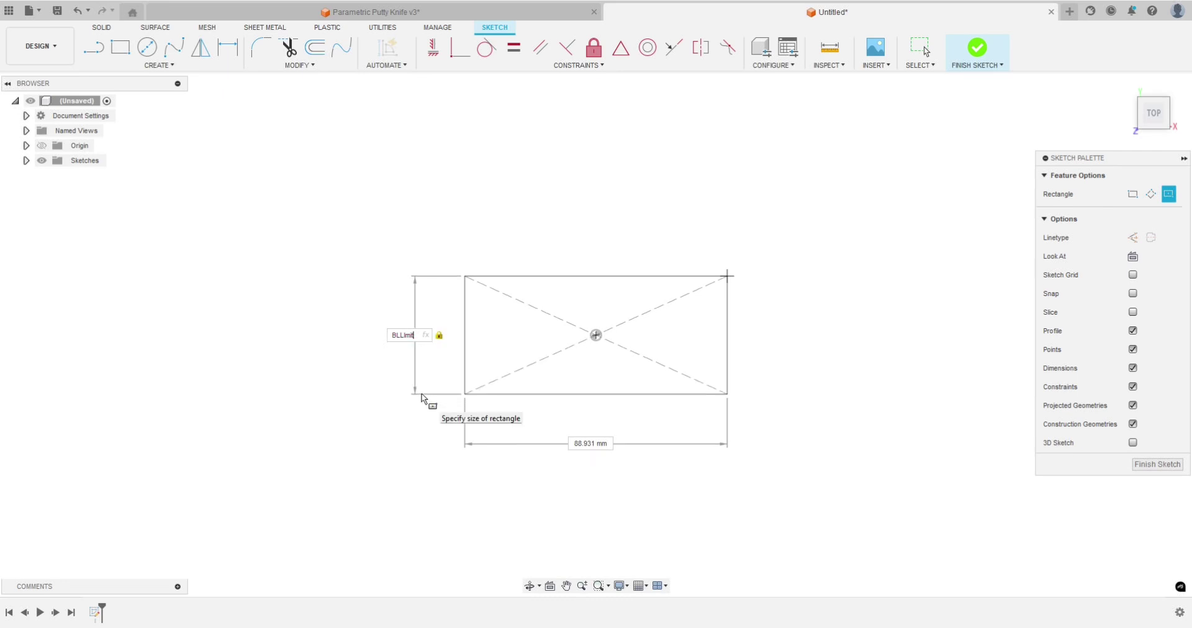
pyautogui.press('Tab')
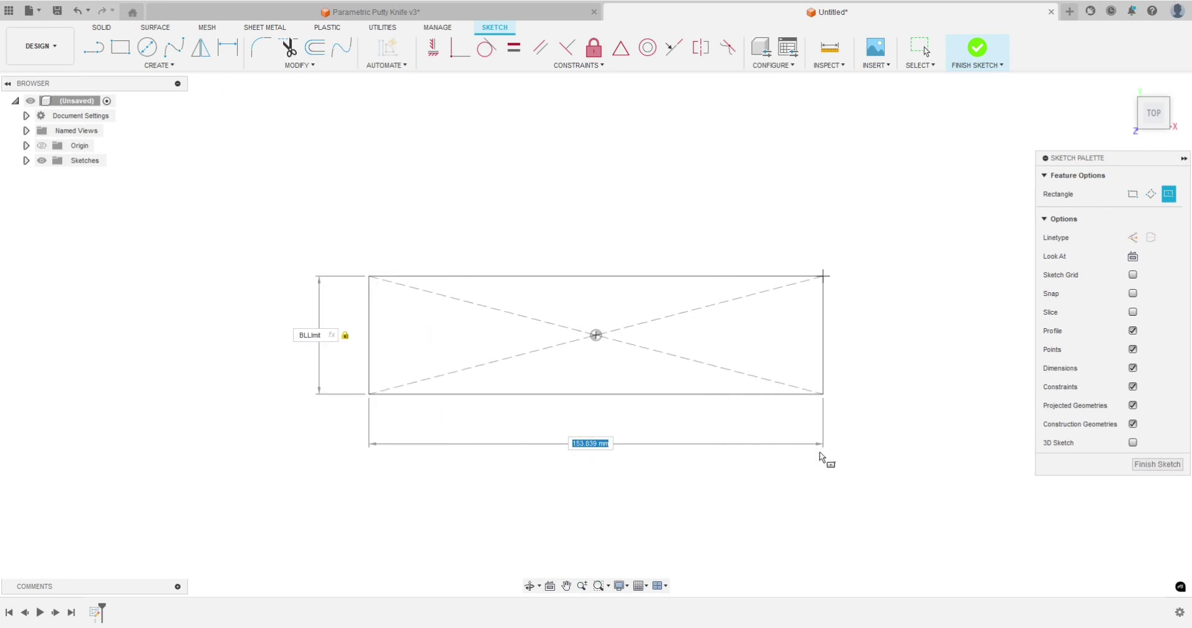
pyautogui.write('BW')
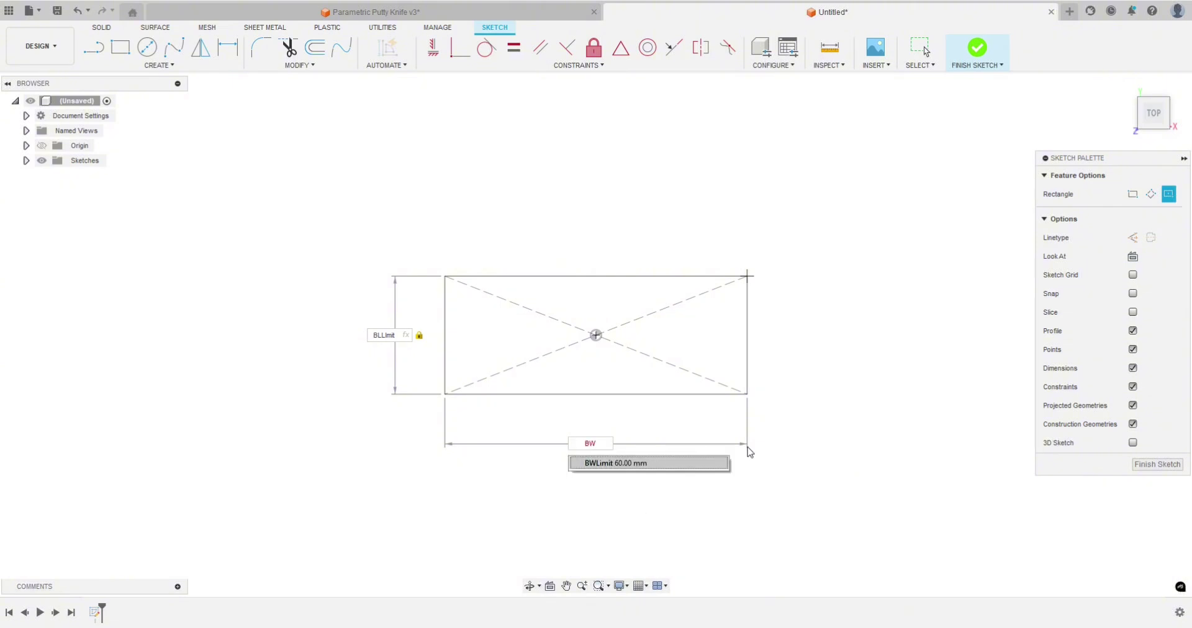
pyautogui.click(697, 470)
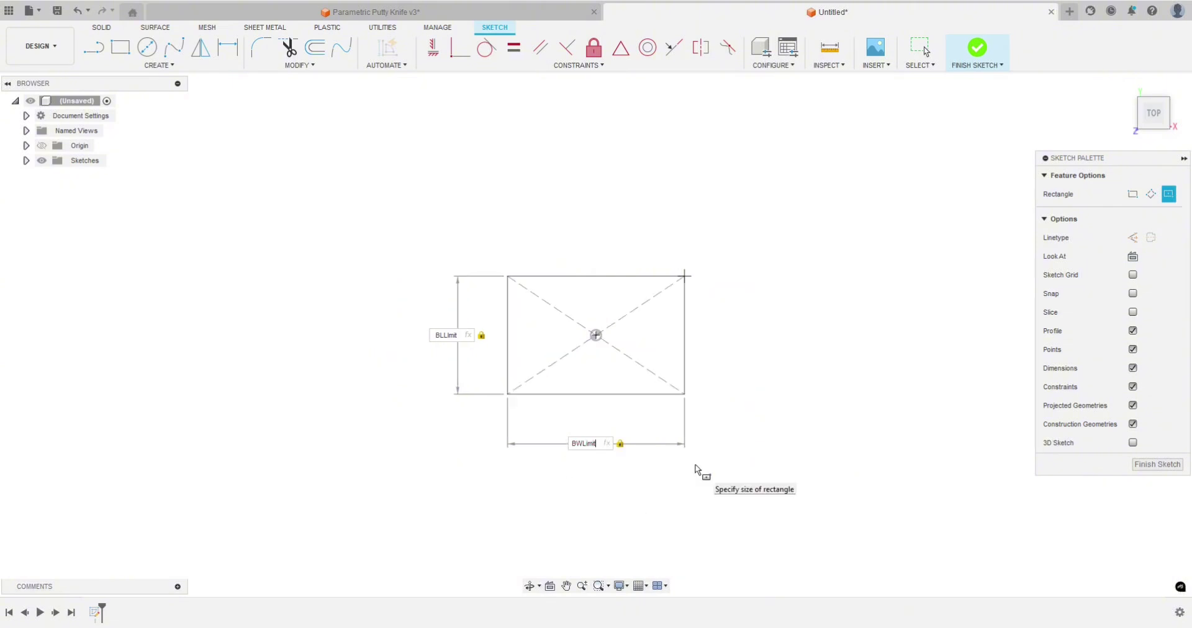
pyautogui.press('Return')
# Step: Draw a two-point rectangle for the handle, clear of the blade rectangle, with a height of HLLimit and a width of HWLimit
pyautogui.moveTo(774, 444); pyautogui.dragTo(720, 439, button='middle')
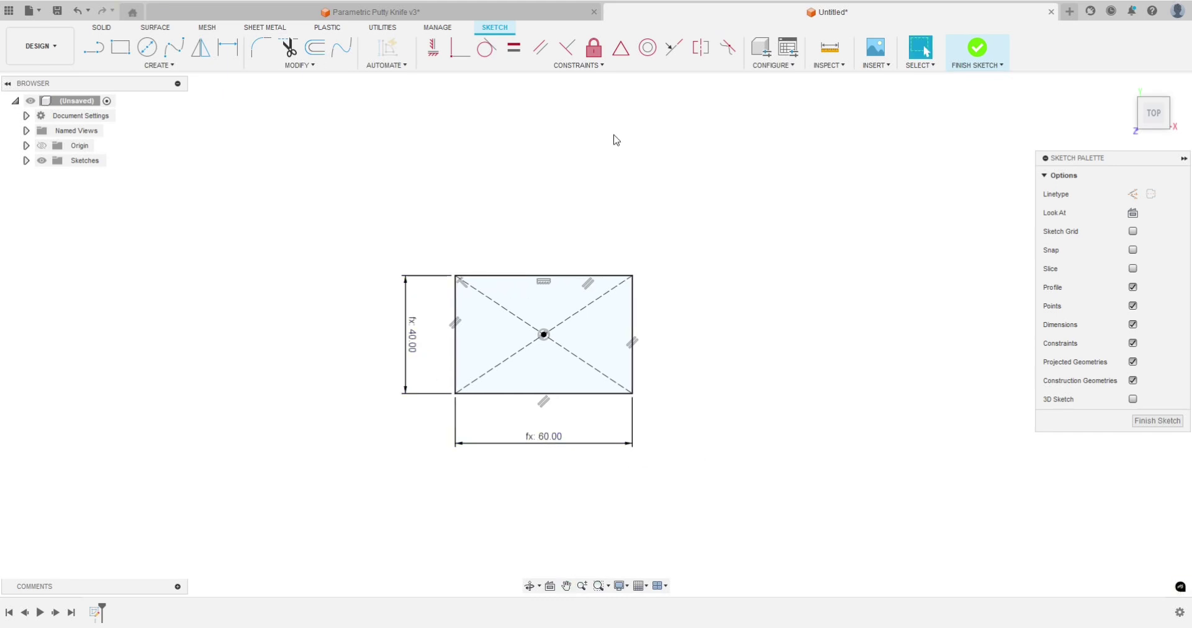
pyautogui.moveTo(718, 245); pyautogui.dragTo(678, 337, button='middle')
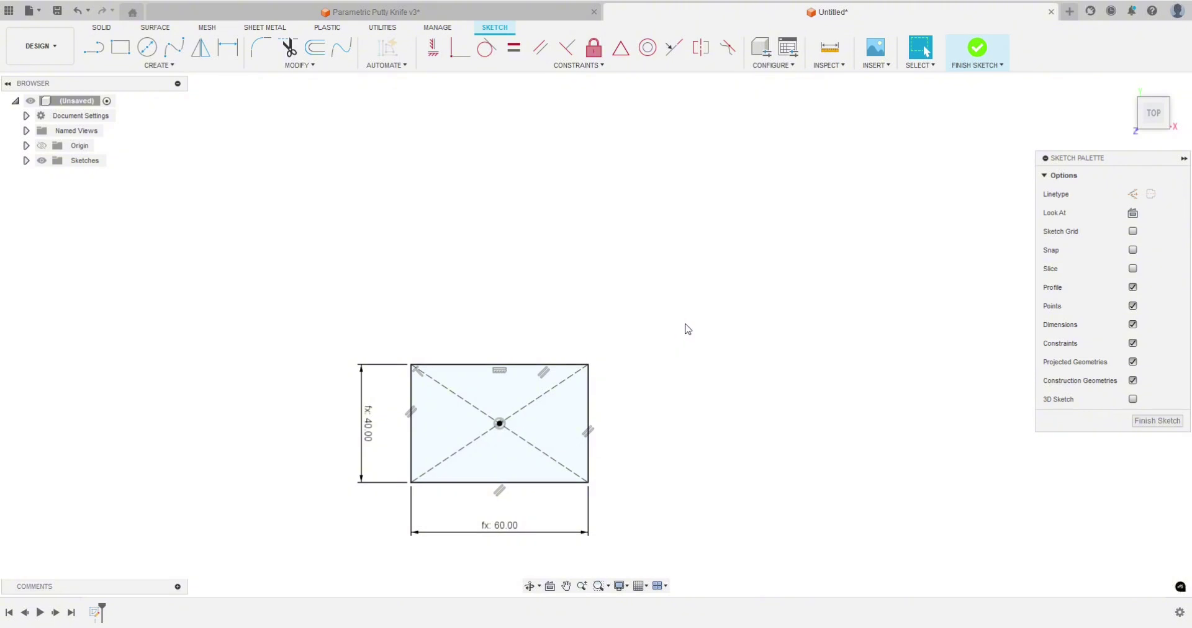
pyautogui.press('r')
pyautogui.click(657, 362)
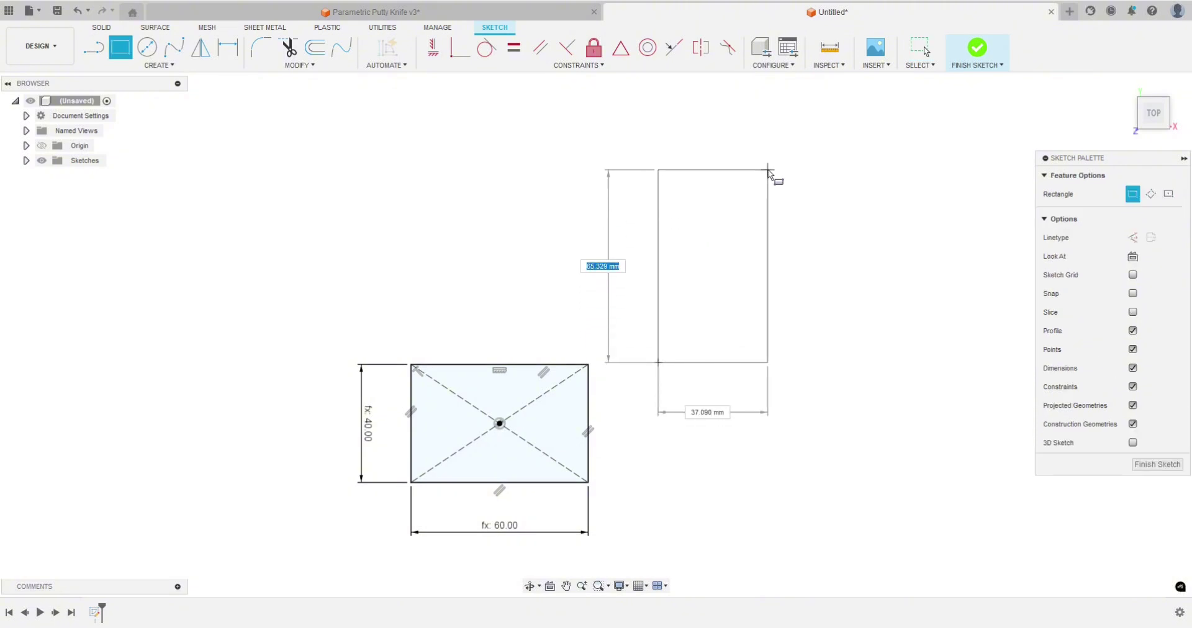
pyautogui.write('HL')
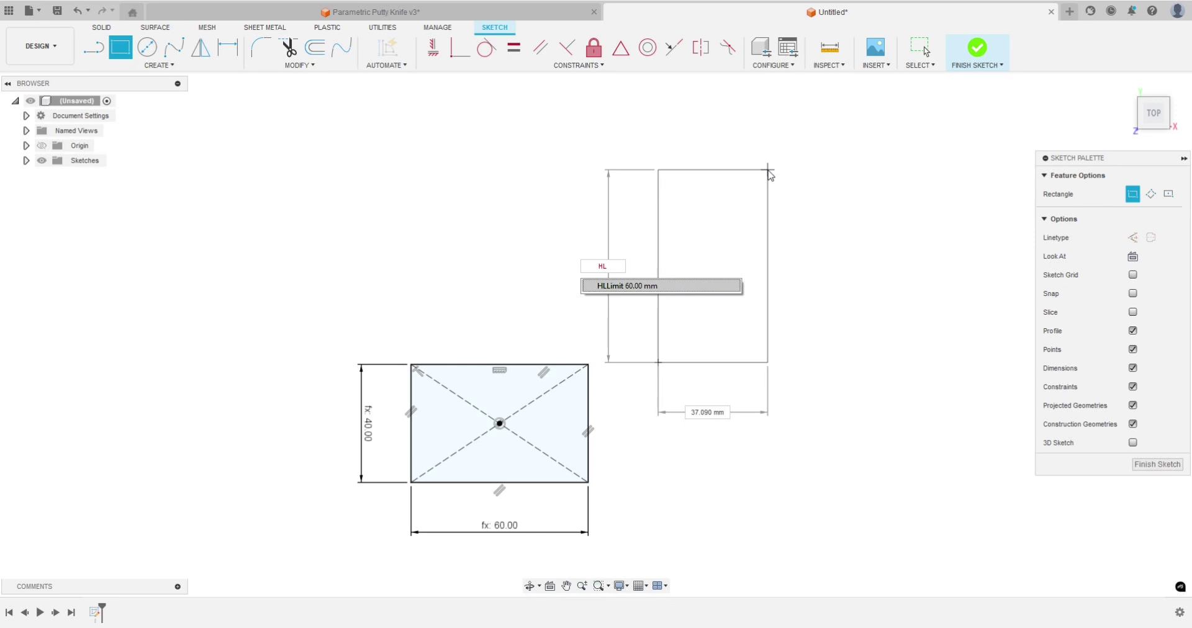
pyautogui.press('Tab')
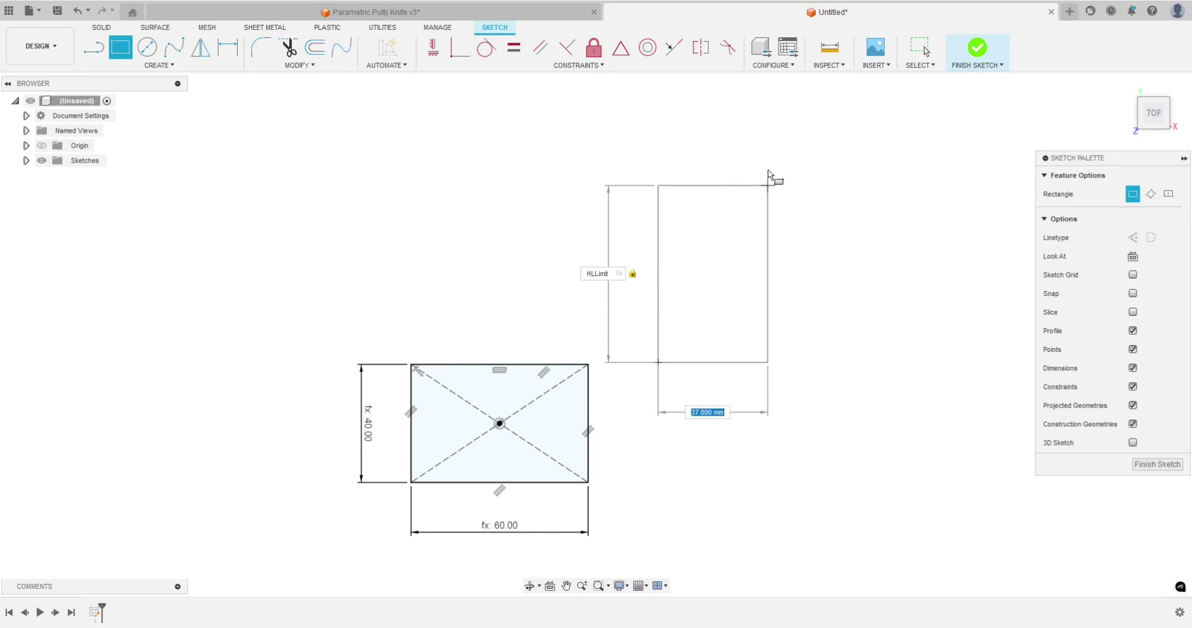
pyautogui.write('HW')
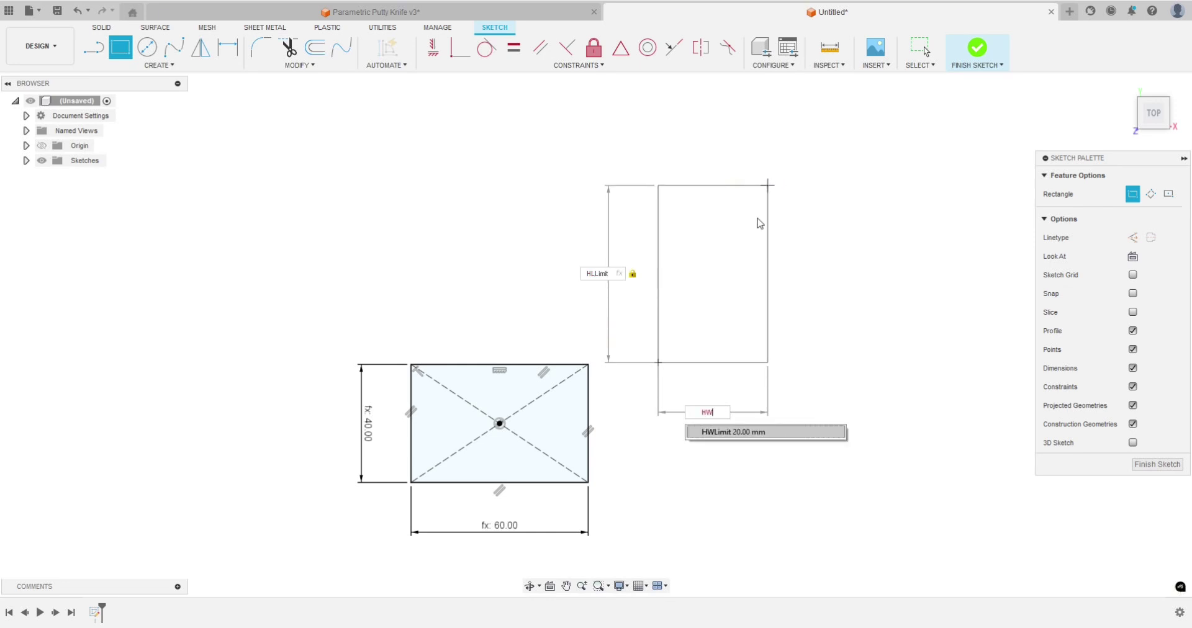
pyautogui.click(722, 432)
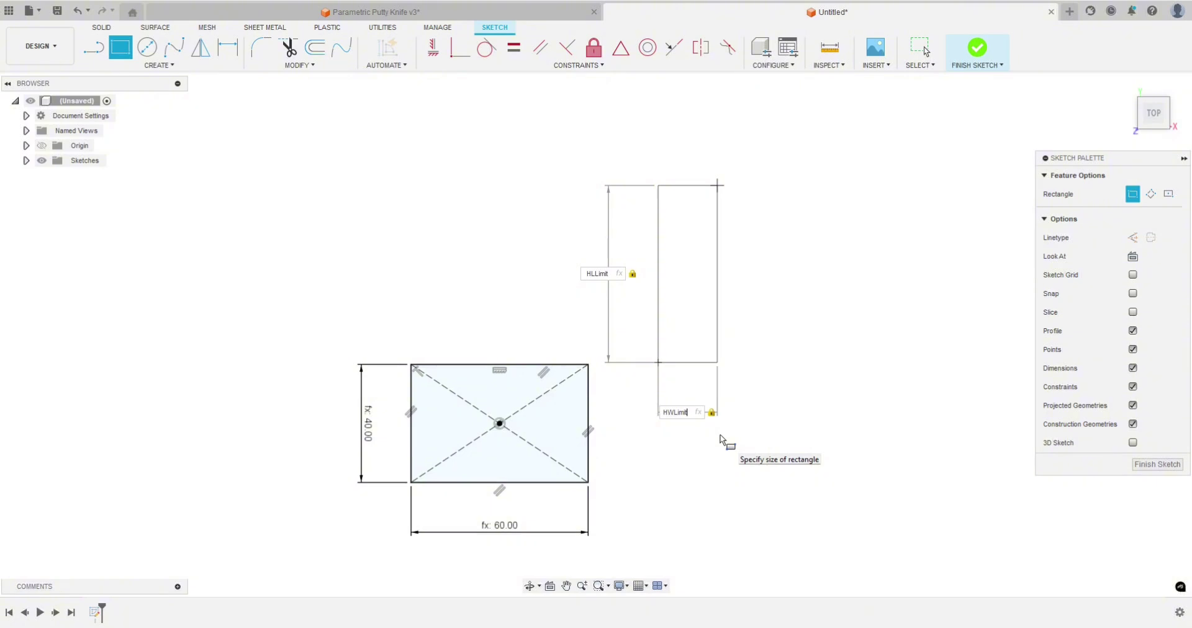
pyautogui.press('Return')
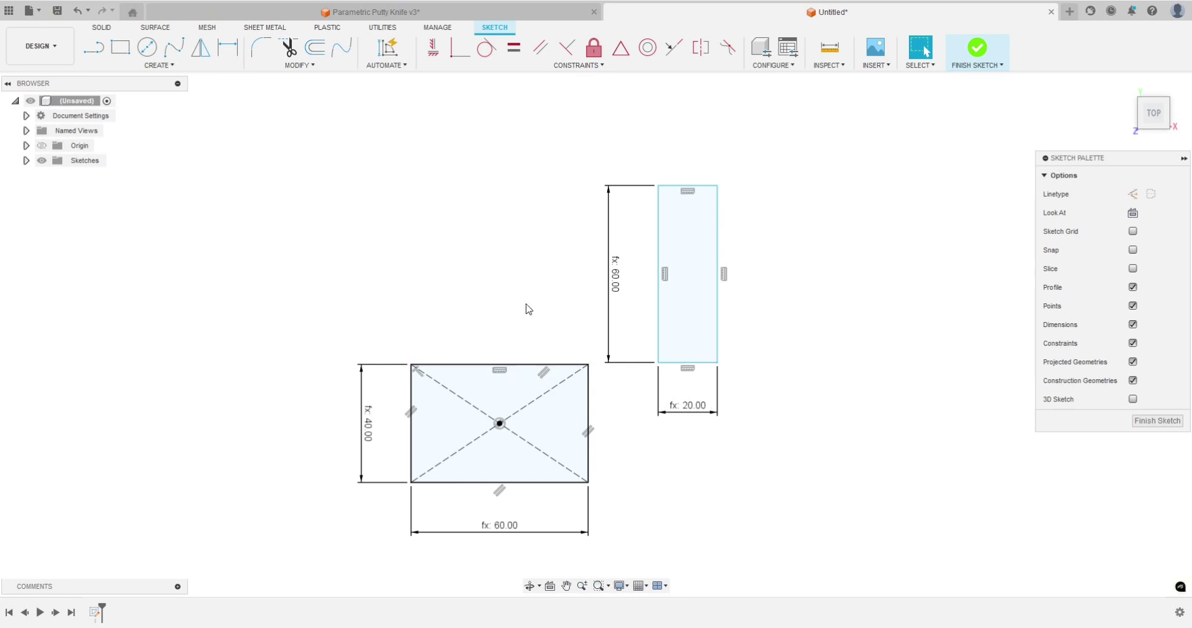
# Step: Apply a midpoint constraint between the handle rectangle's lower edge and the blade rectangle's upper edge, and finish the sketch
pyautogui.click(621, 49)
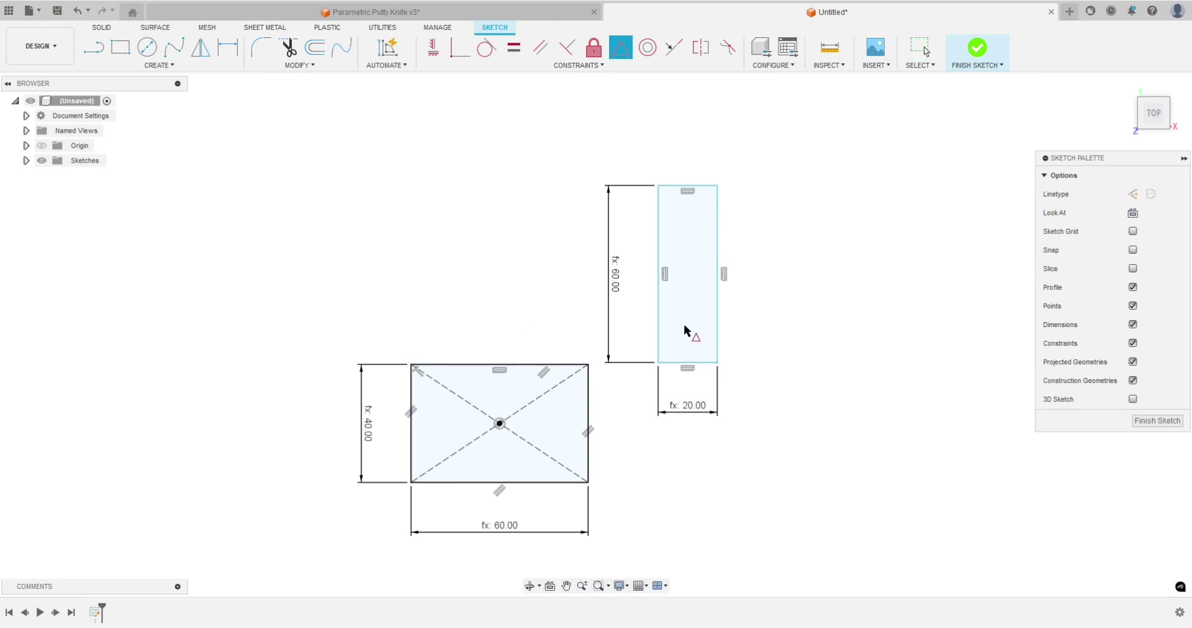
pyautogui.click(688, 363)
pyautogui.click(503, 365)
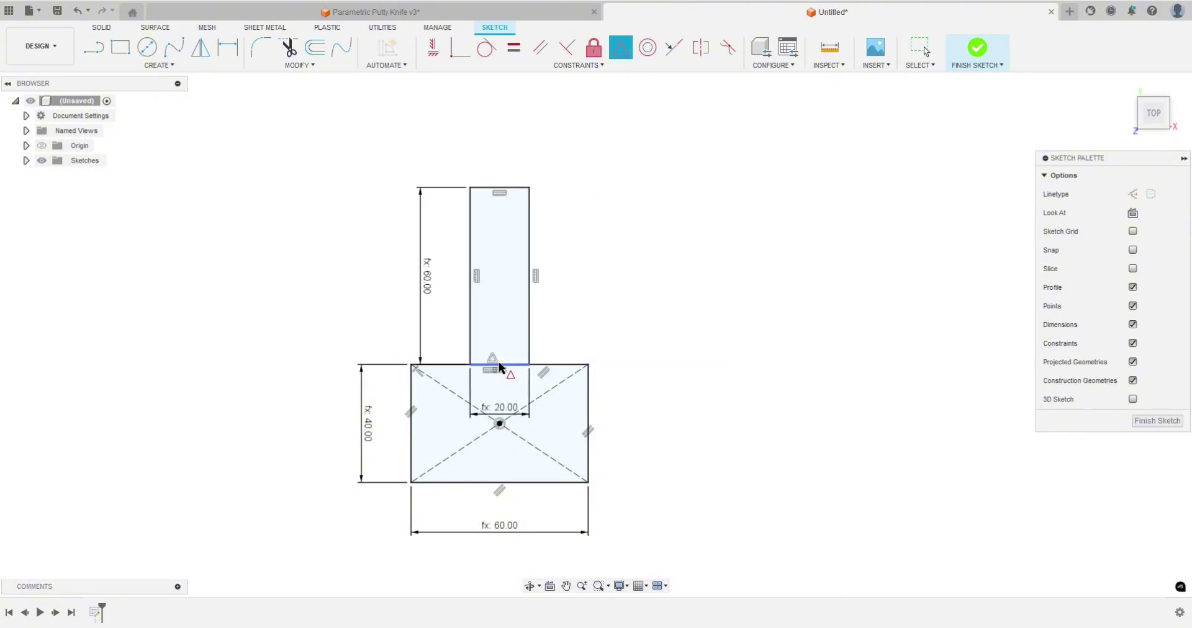
pyautogui.press('Escape')
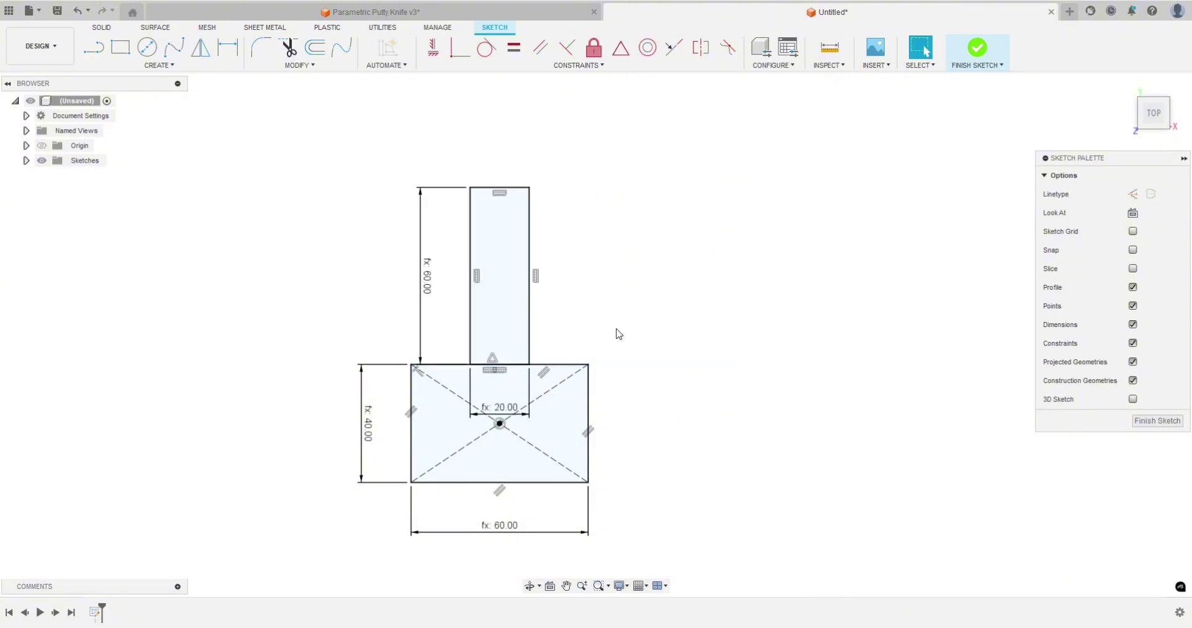
pyautogui.moveTo(530, 217); pyautogui.dragTo(586, 189, button='middle')
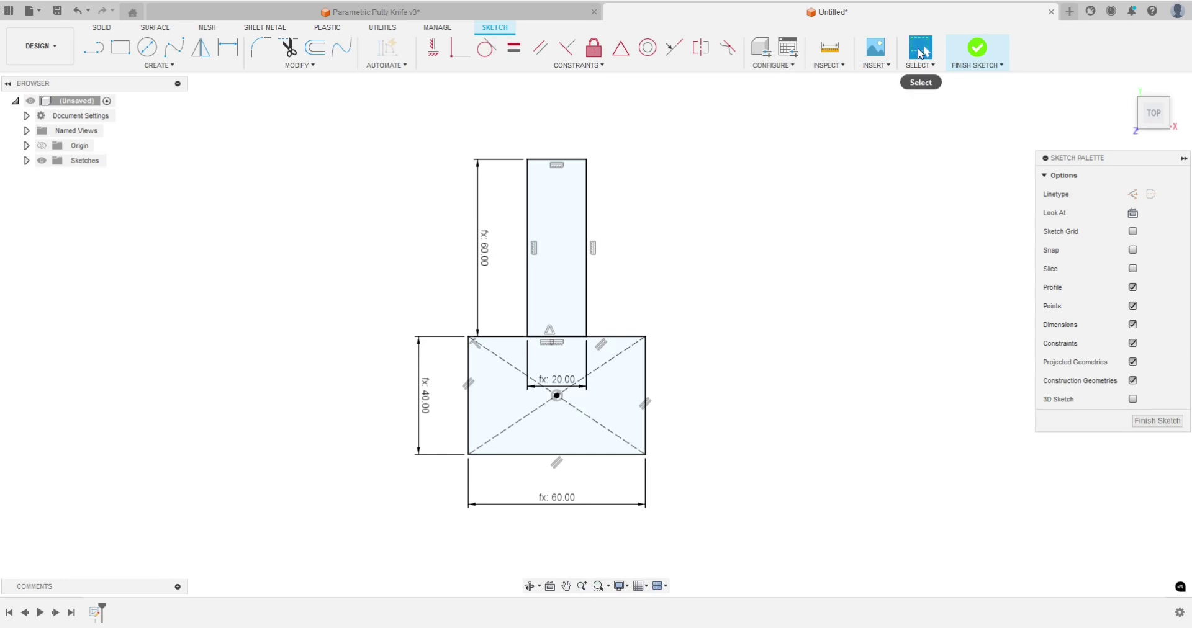
pyautogui.click(976, 49)
# Step: Extrude the blade and handle profiles together as a new body with a distance of HTLimit
pyautogui.moveTo(755, 327); pyautogui.dragTo(661, 374, button='middle')
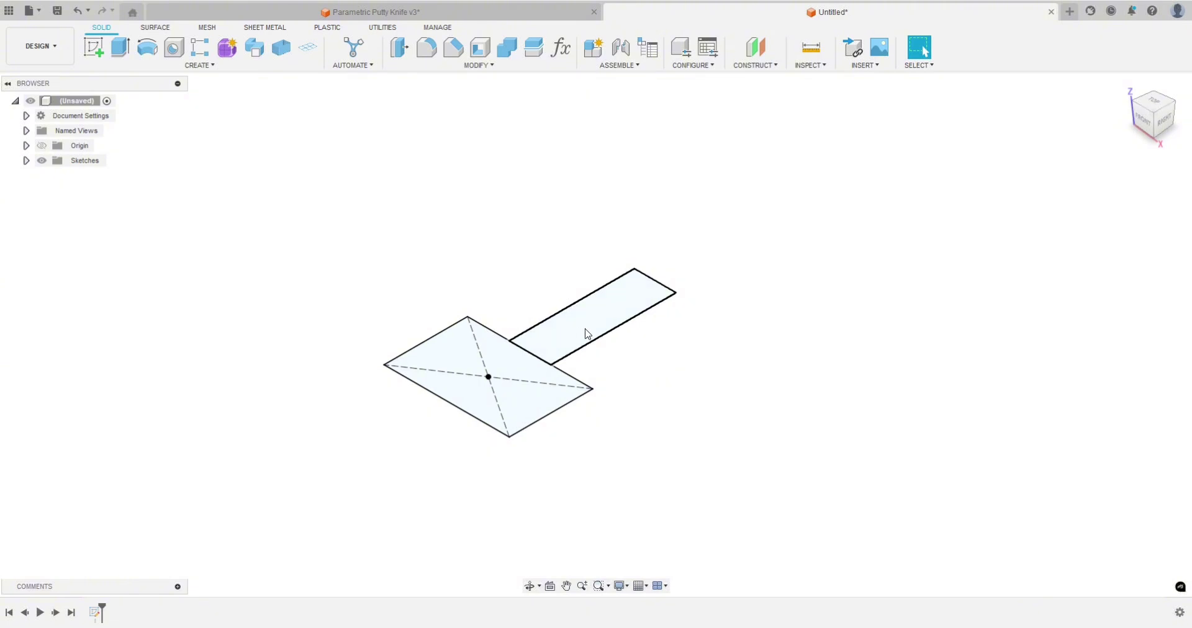
pyautogui.click(527, 359)
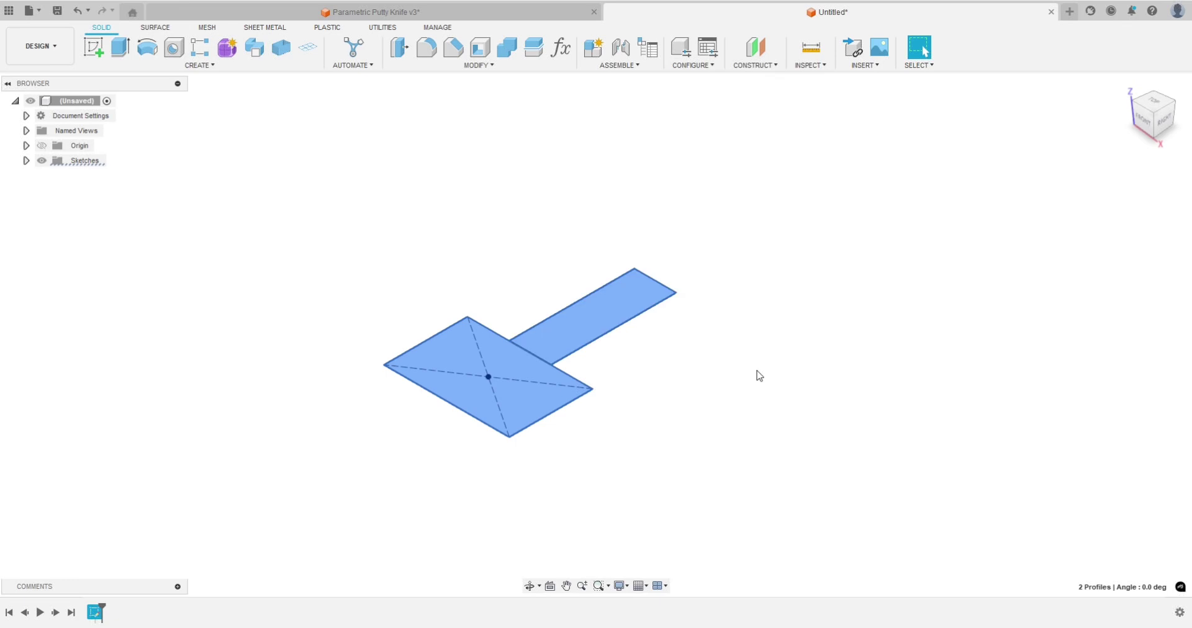
pyautogui.press('e')
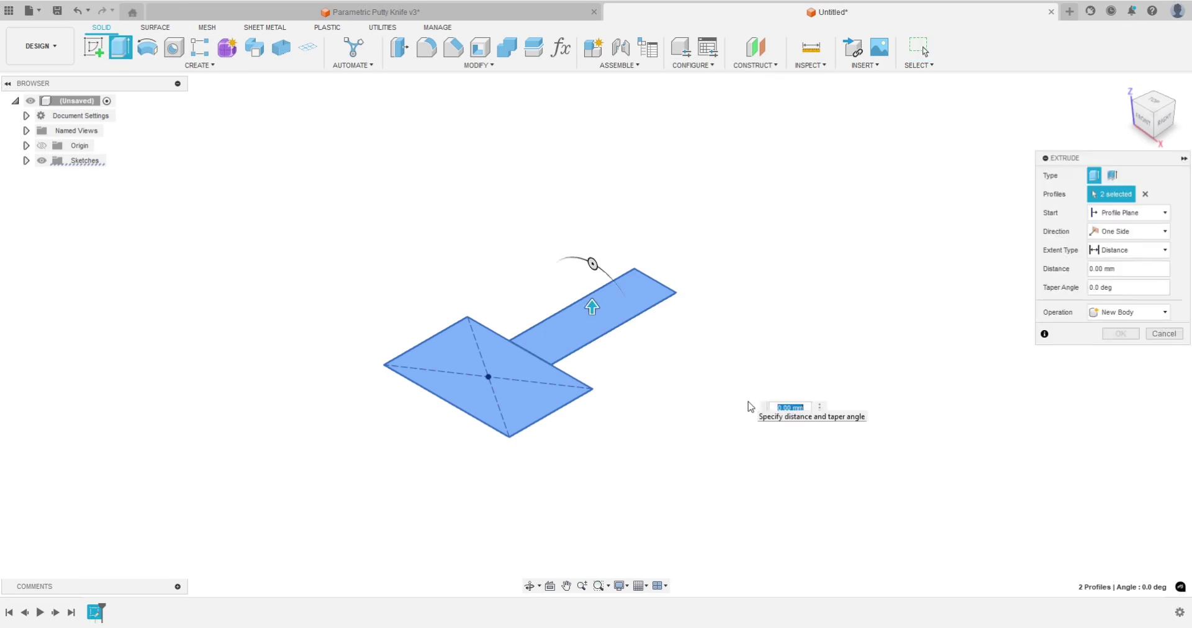
pyautogui.write('H')
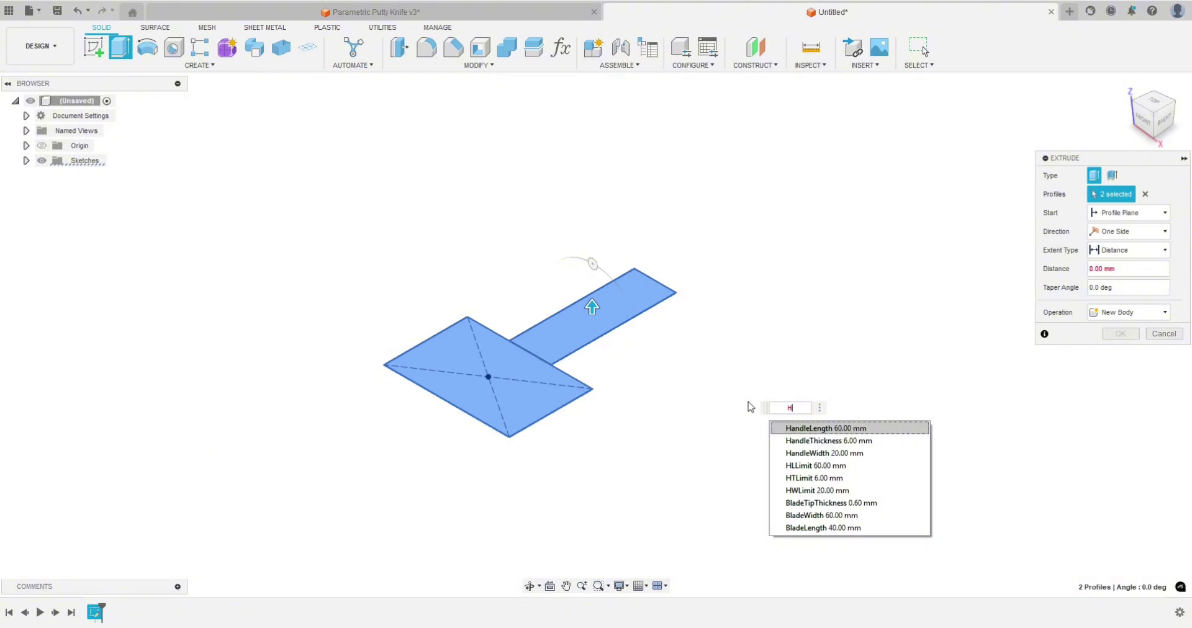
pyautogui.write('T')
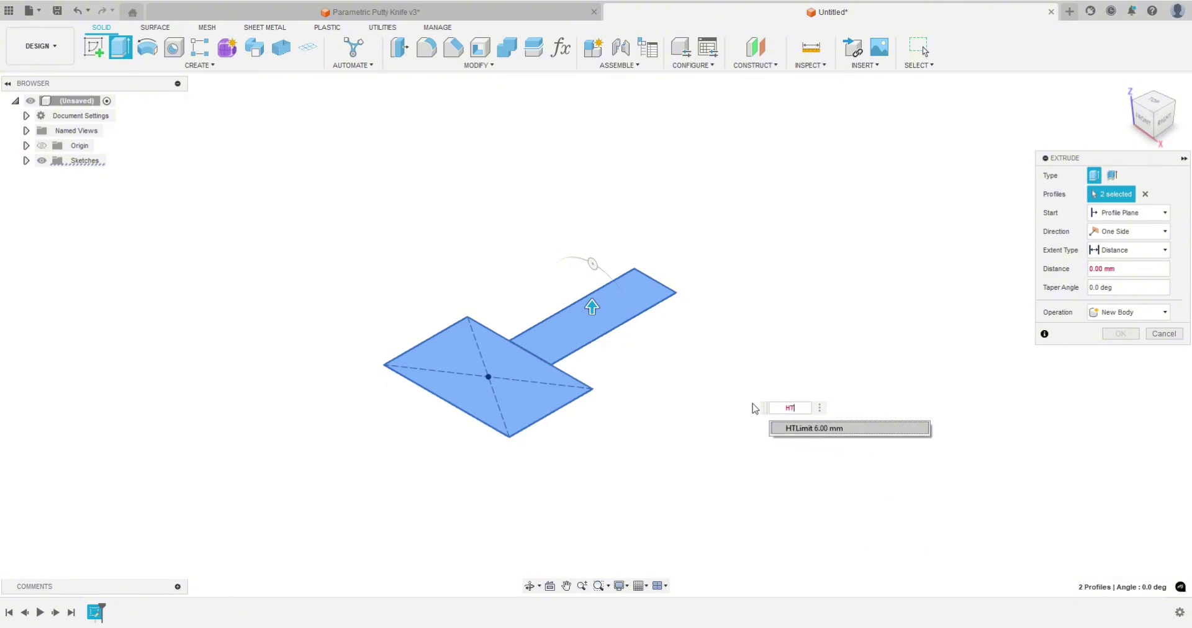
pyautogui.click(787, 429)
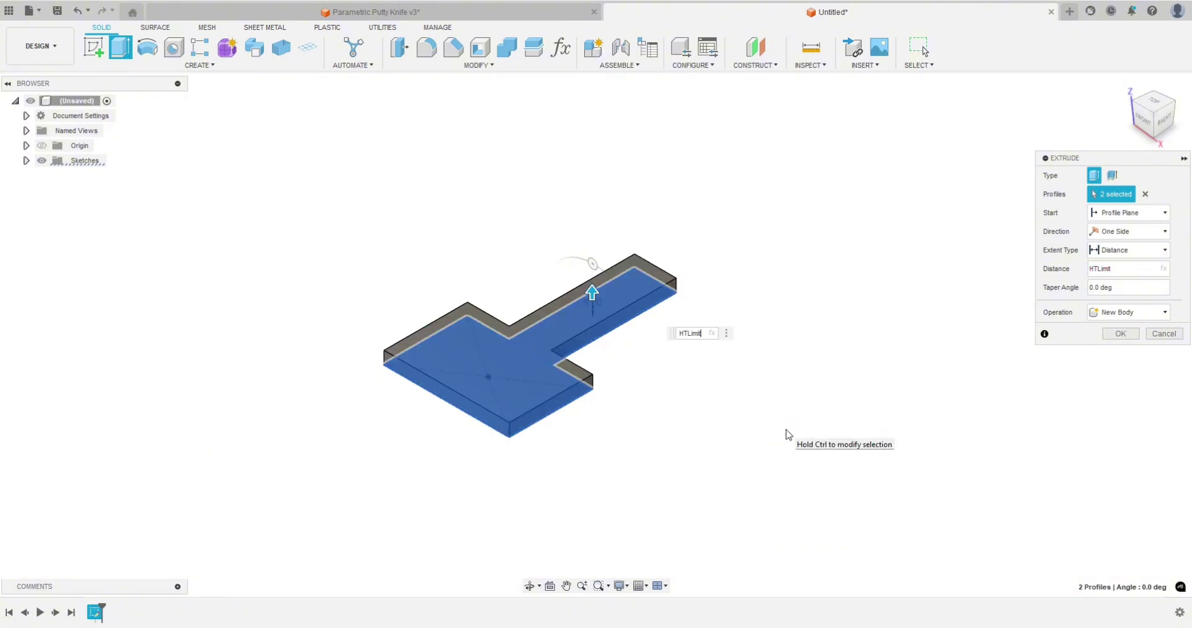
pyautogui.press('Return')
pyautogui.moveTo(708, 366); pyautogui.dragTo(622, 402, button='middle')
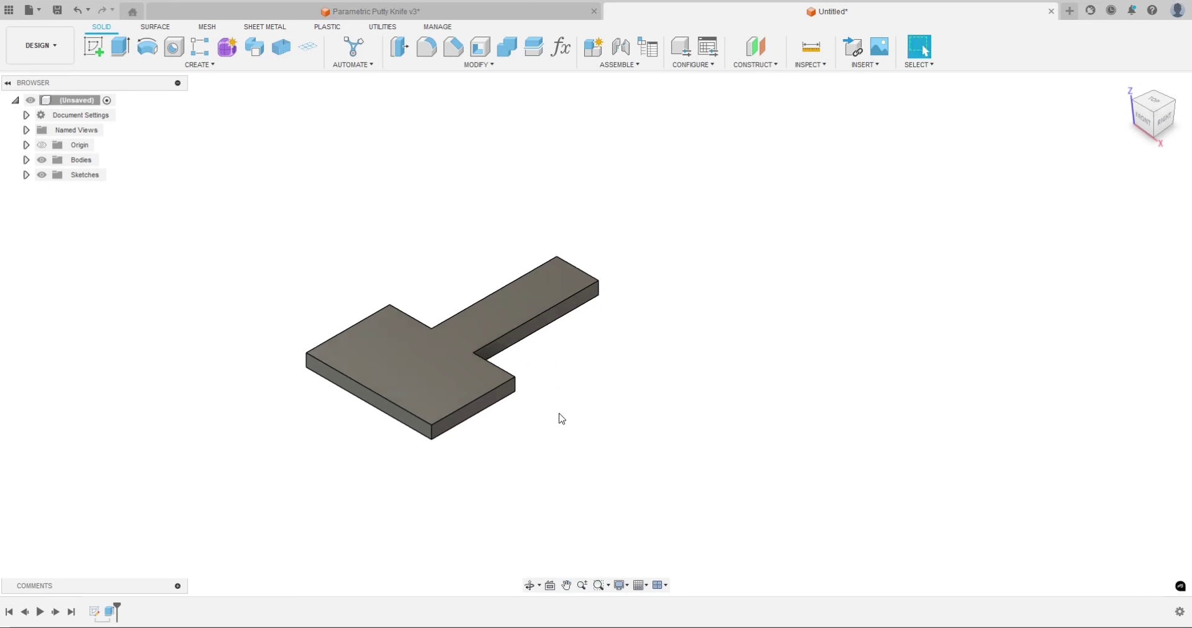
# Step: Start a new sketch on the blade's side face
pyautogui.keyDown('shift'); pyautogui.moveTo(562, 419); pyautogui.dragTo(540, 397, button='middle'); pyautogui.keyUp('shift')
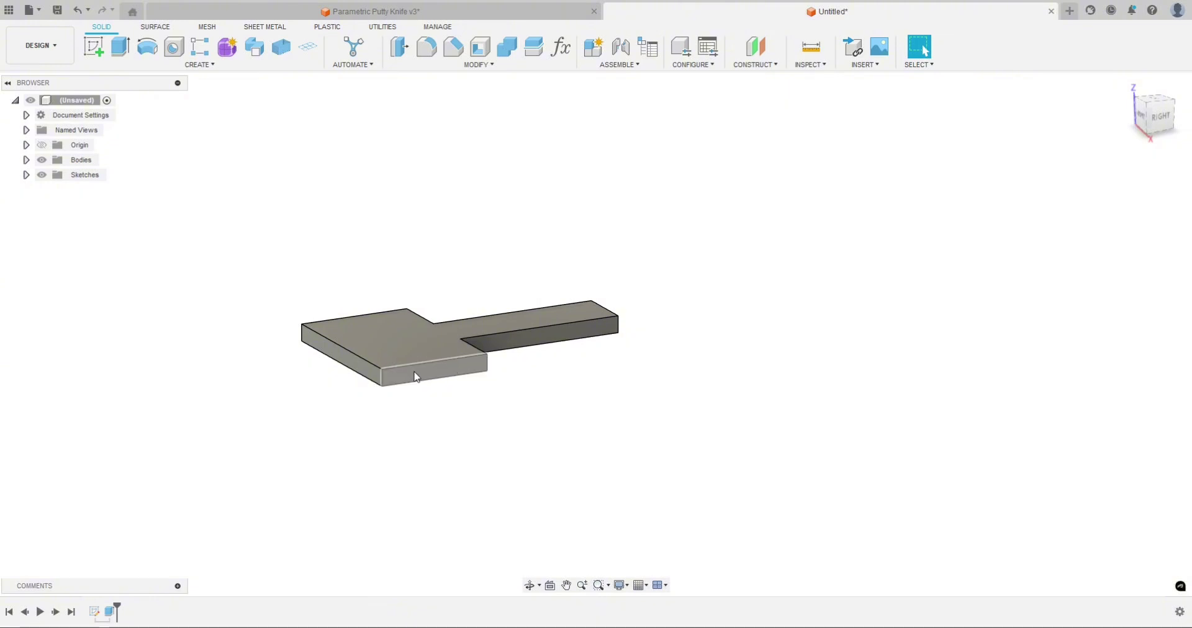
pyautogui.moveTo(452, 405); pyautogui.dragTo(532, 434, button='middle')
pyautogui.scroll(-1, 558, 445)
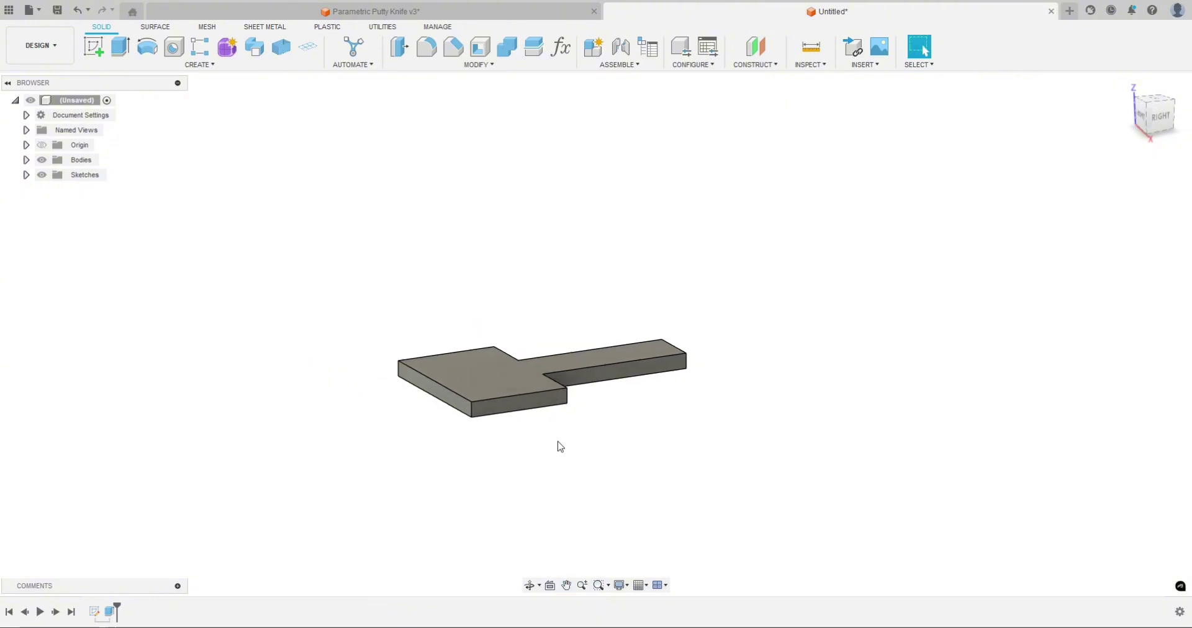
pyautogui.scroll(5, 559, 445)
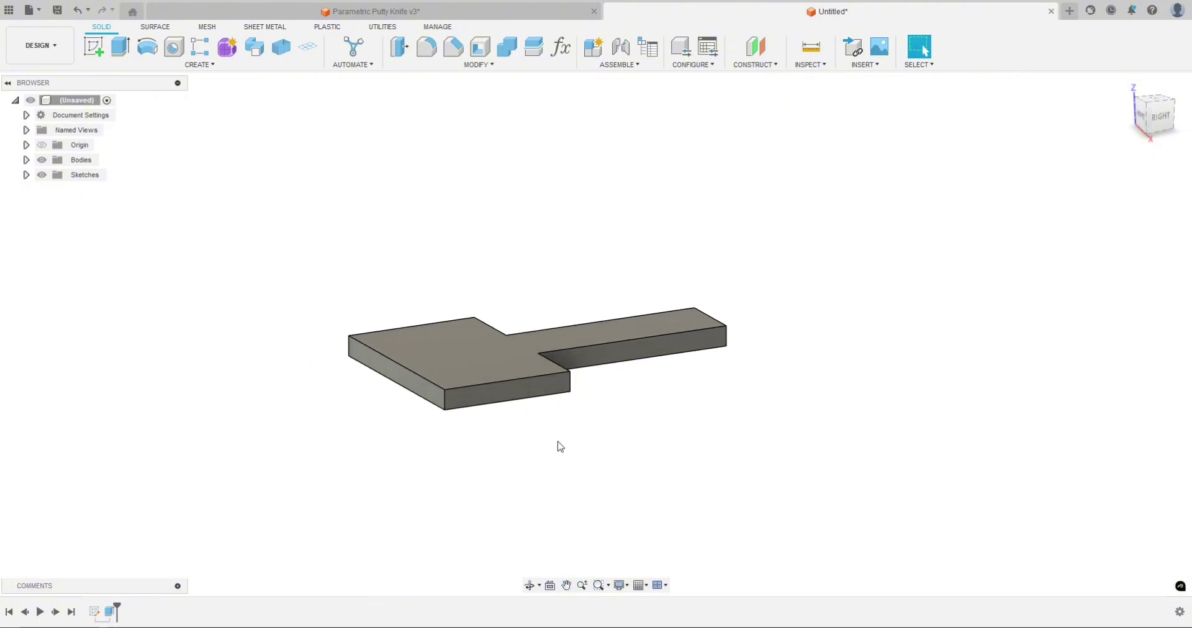
pyautogui.click(95, 48)
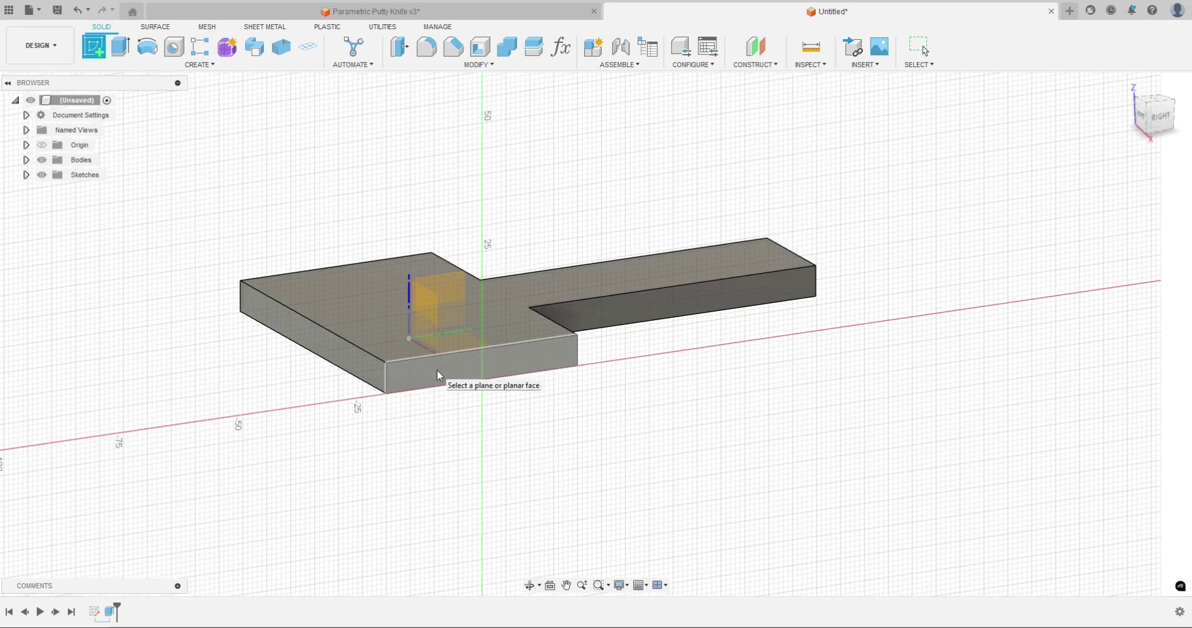
pyautogui.click(437, 369)
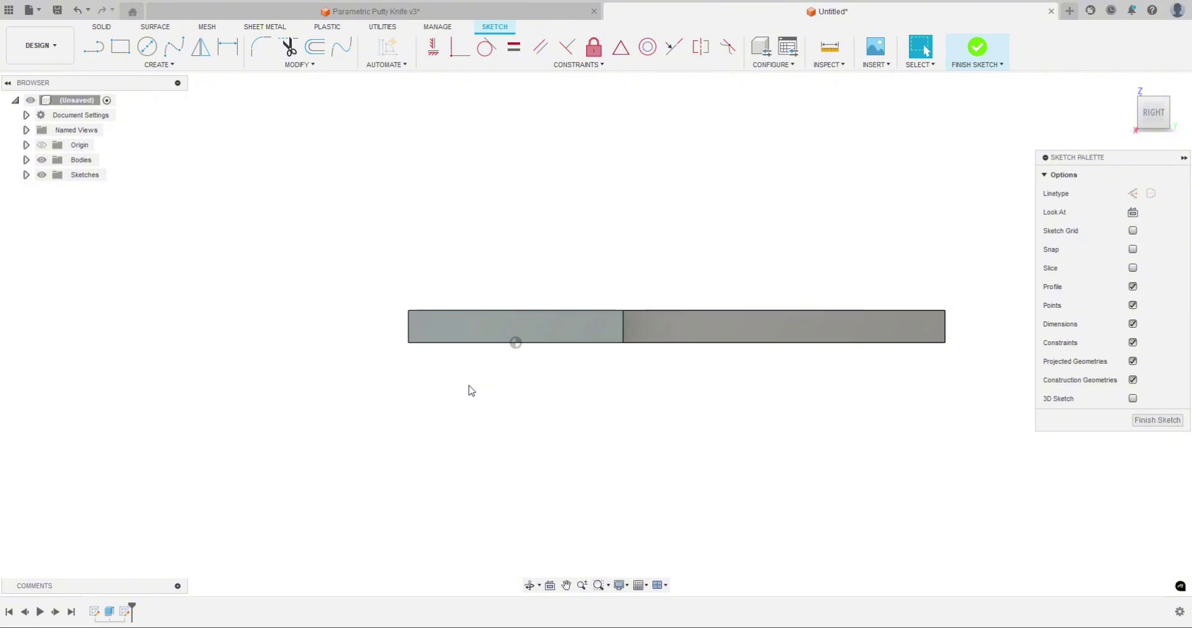
# Step: Project the blade's side face into the sketch as specified entities, keeping the projection link on
pyautogui.press('p')
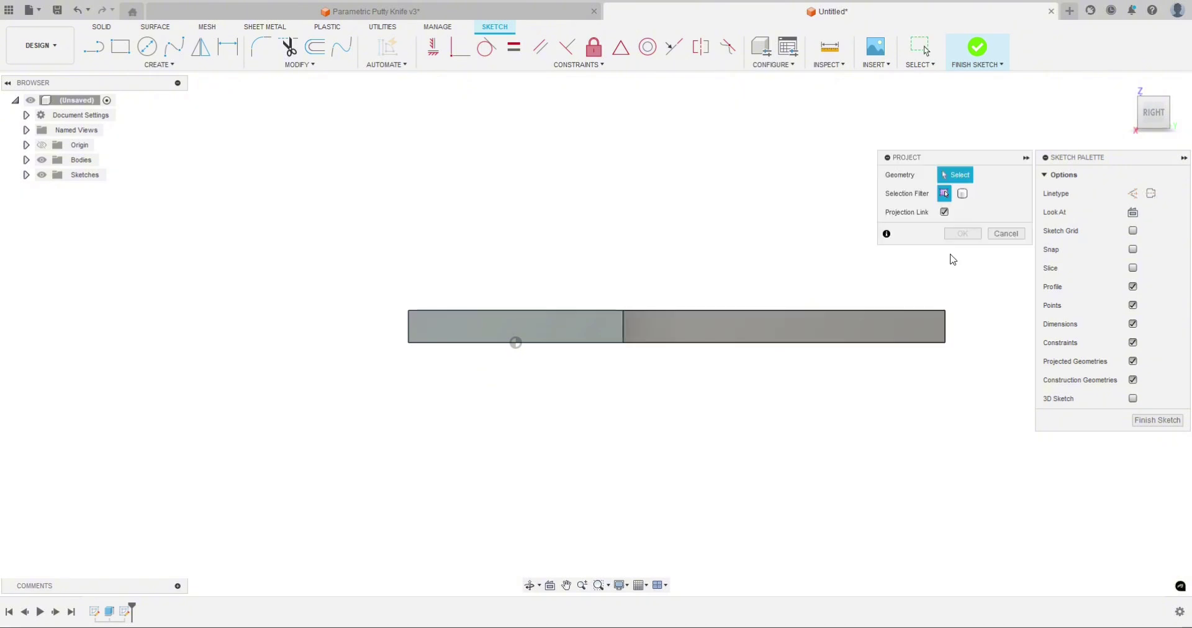
pyautogui.click(962, 195)
pyautogui.click(945, 193)
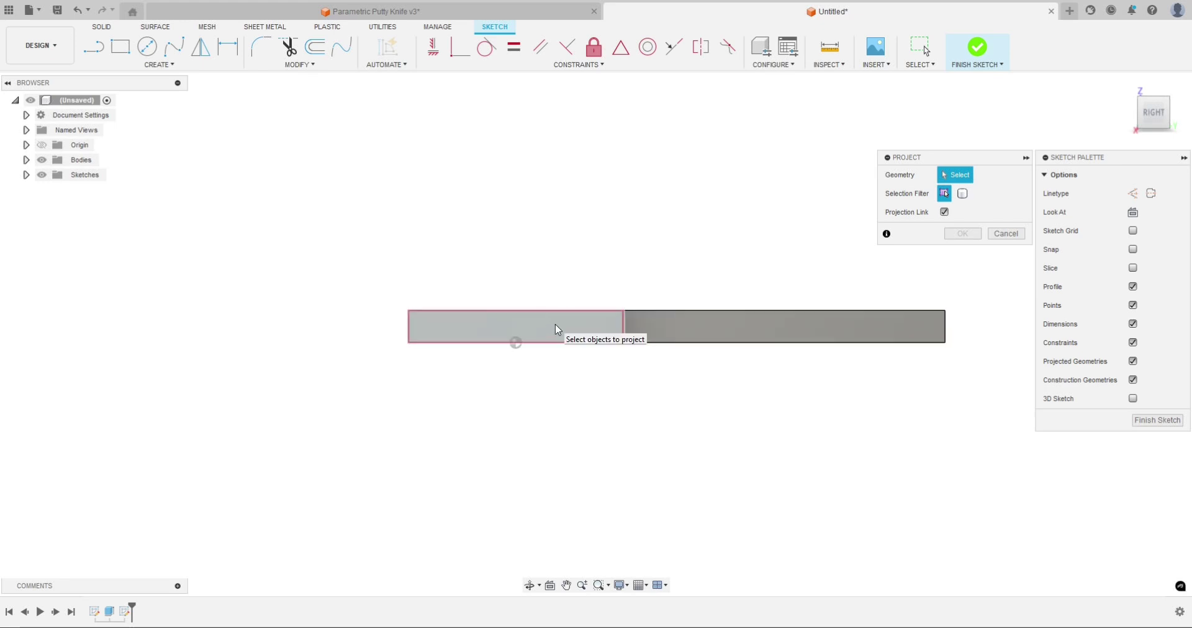
pyautogui.click(535, 324)
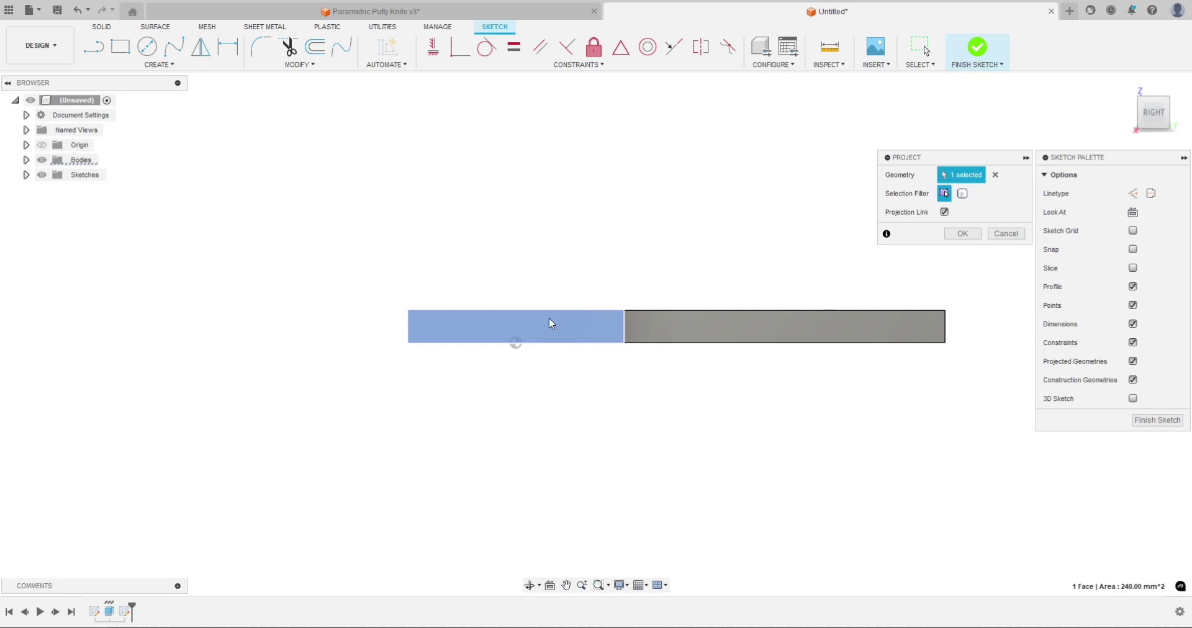
pyautogui.keyDown('shift'); pyautogui.moveTo(524, 378); pyautogui.dragTo(568, 404, button='middle'); pyautogui.keyUp('shift')
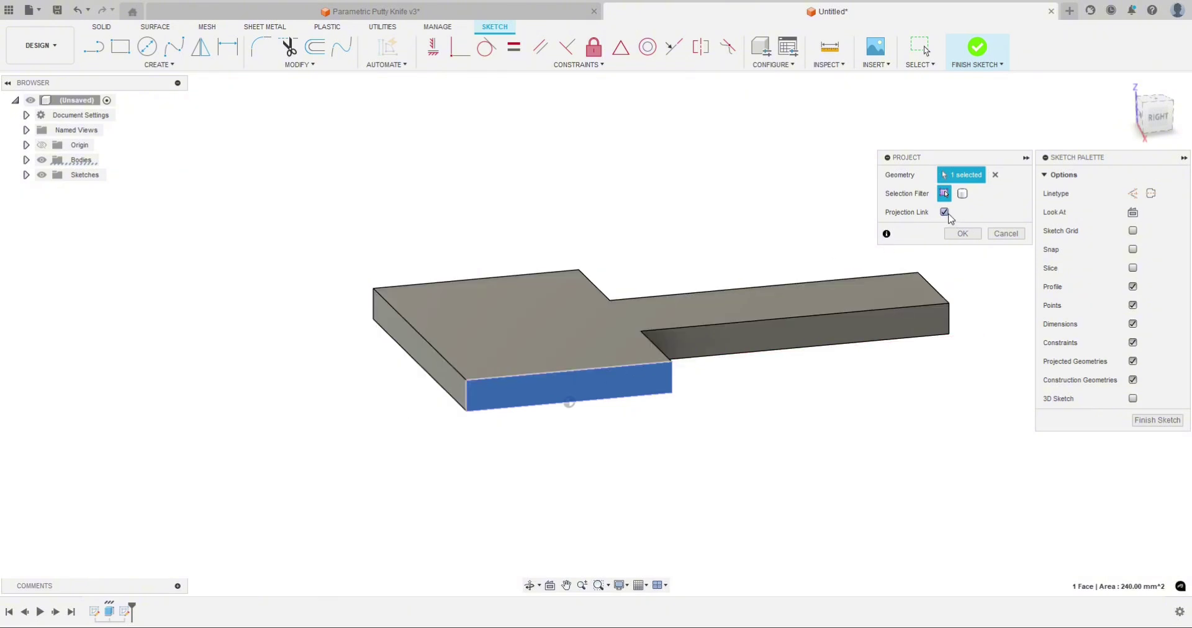
pyautogui.click(960, 234)
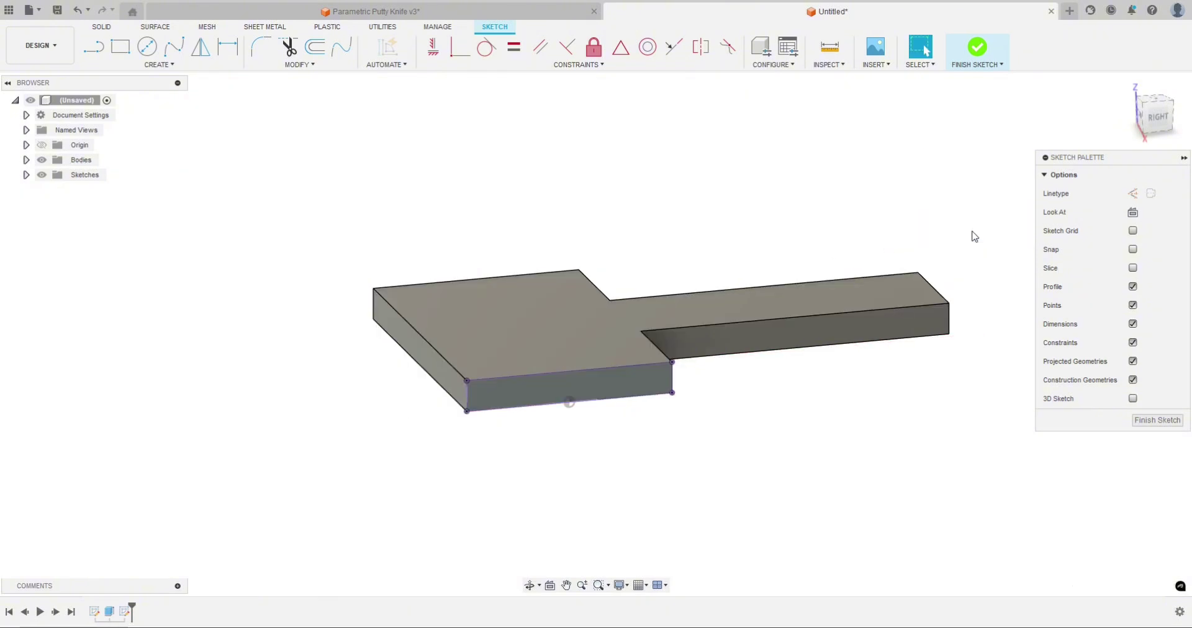
# Step: Hide the bodies and draw a vertical line of length BTTLimit up from the projected rectangle's lower corner at the blade tip
pyautogui.click(1153, 118)
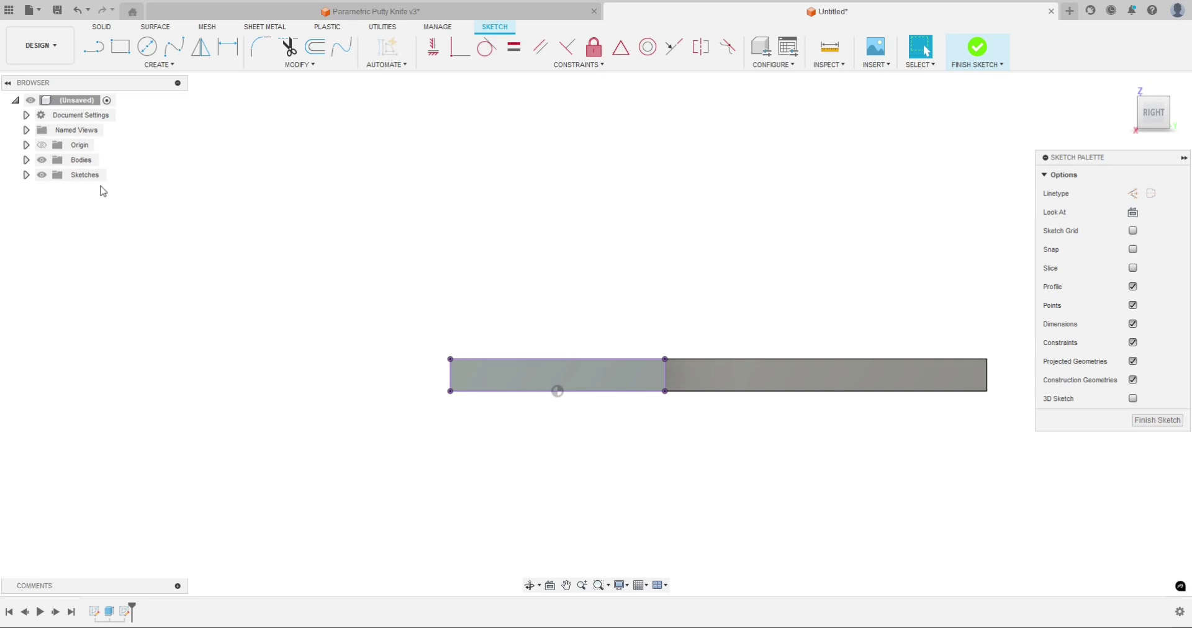
pyautogui.click(42, 160)
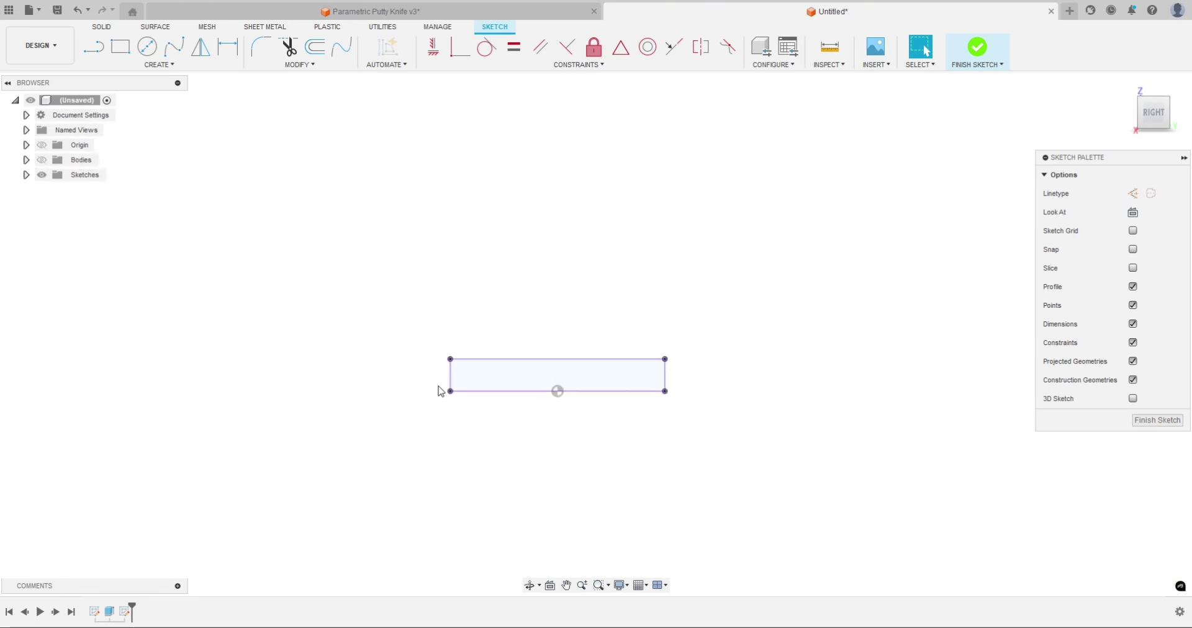
pyautogui.scroll(5, 375, 372)
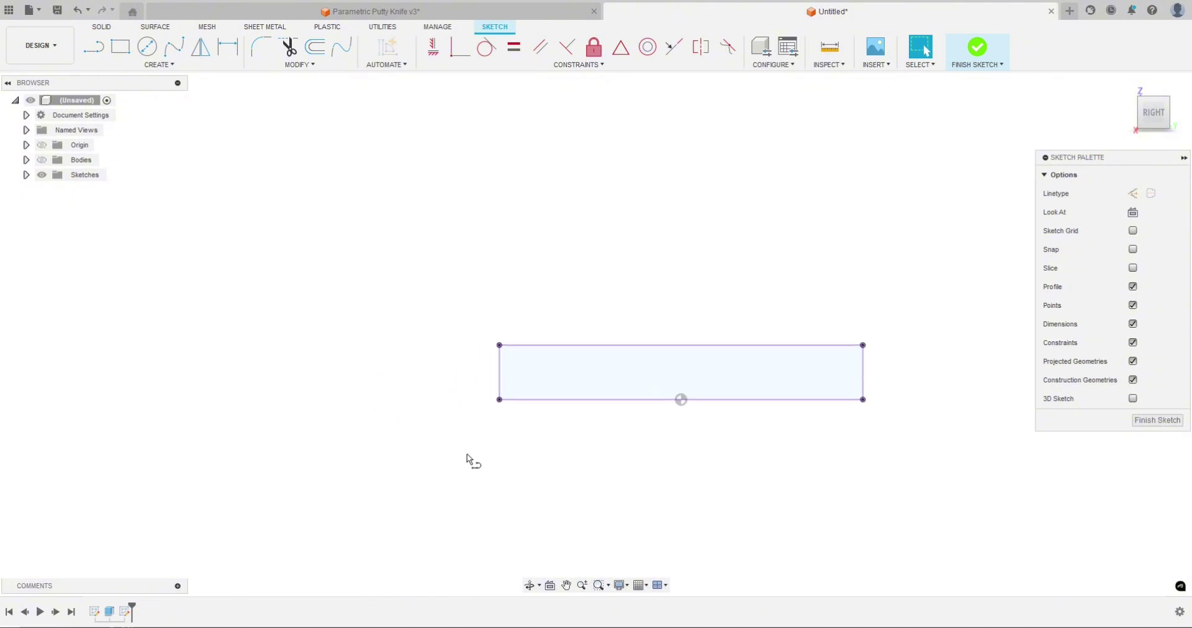
pyautogui.press('l')
pyautogui.scroll(2, 468, 382)
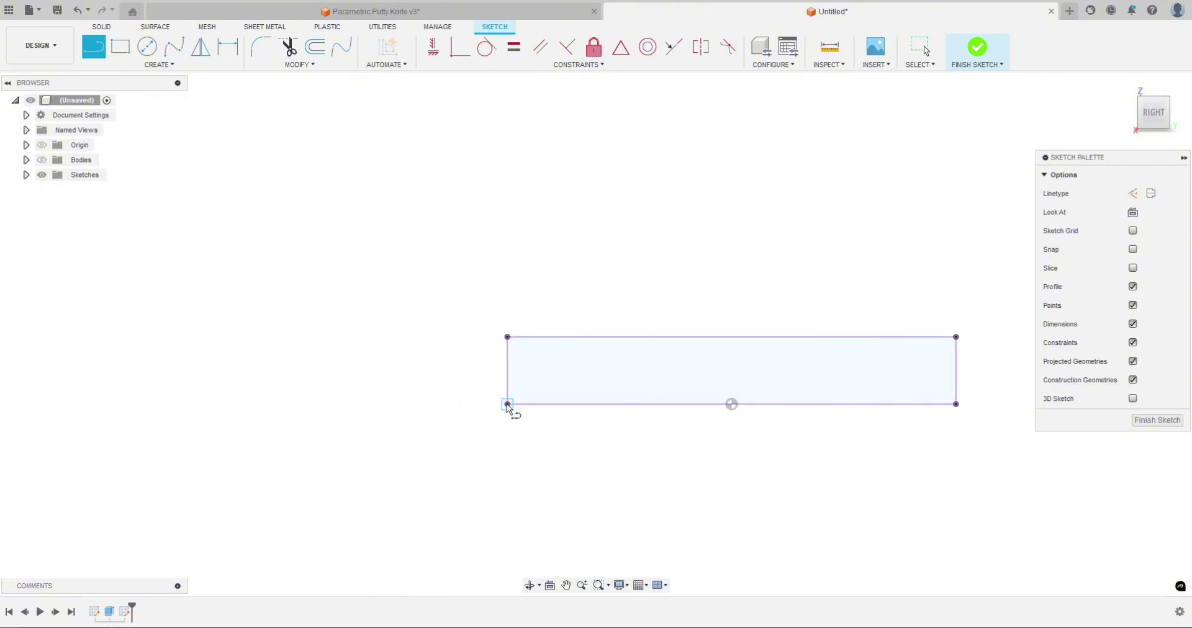
pyautogui.click(507, 404)
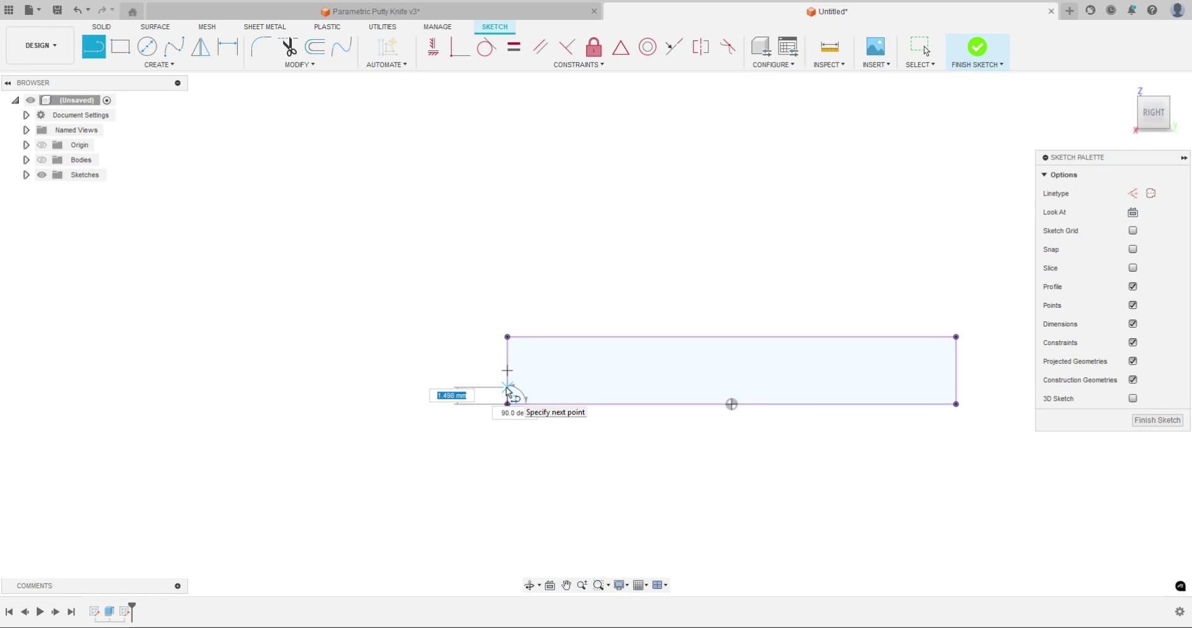
pyautogui.write('BT')
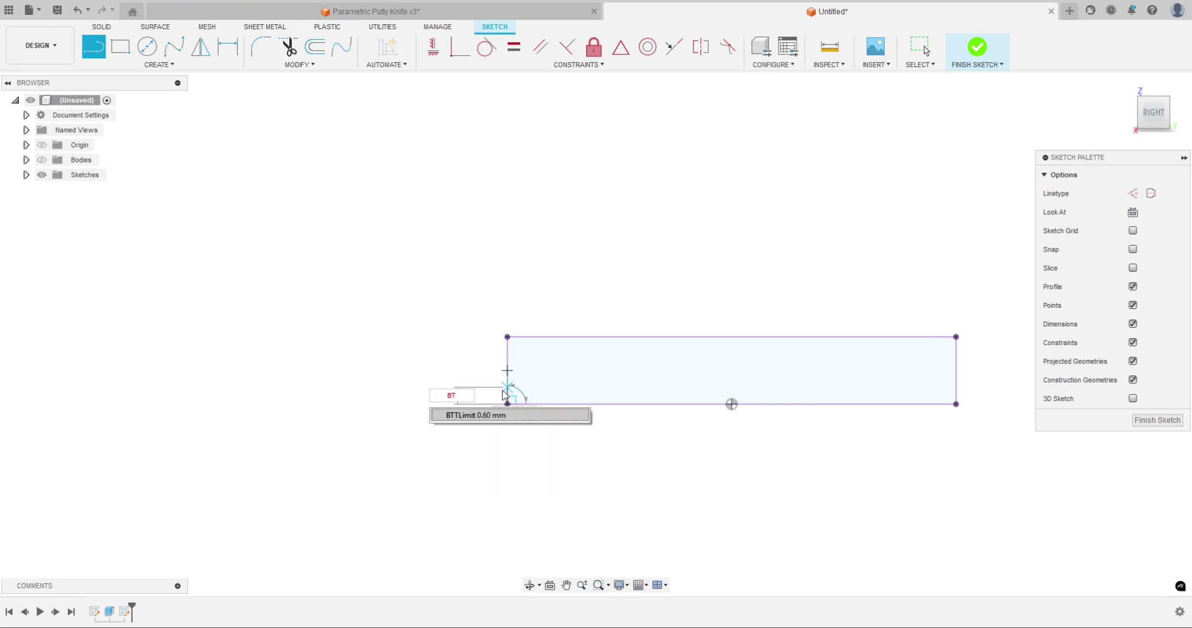
pyautogui.click(470, 417)
pyautogui.press('Tab')
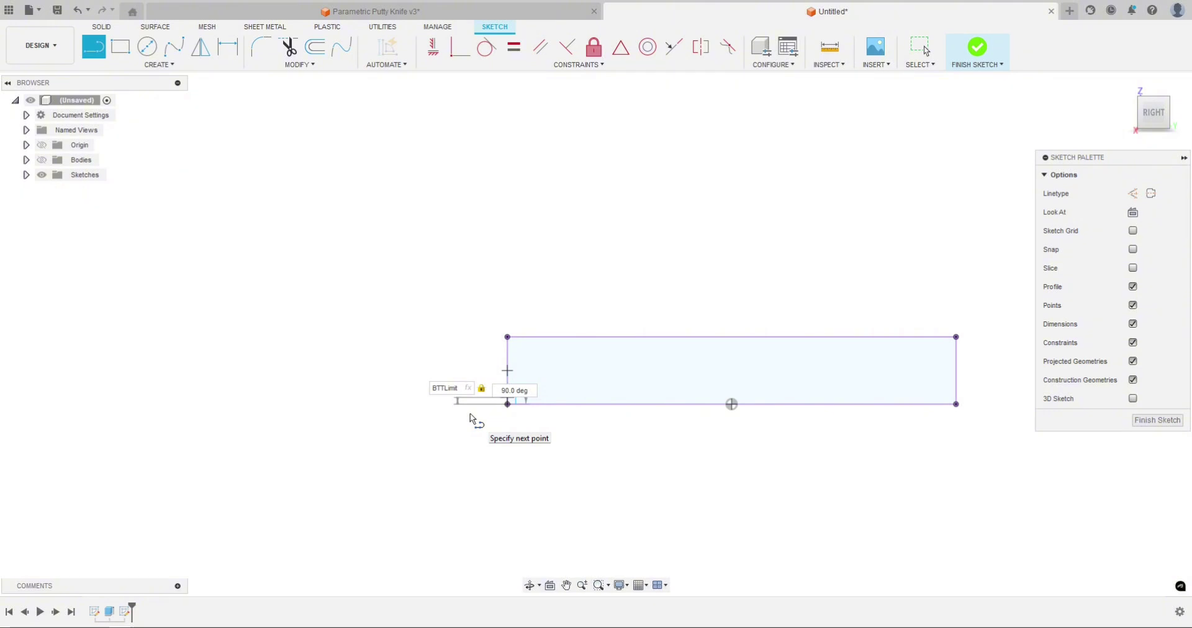
pyautogui.click(507, 385)
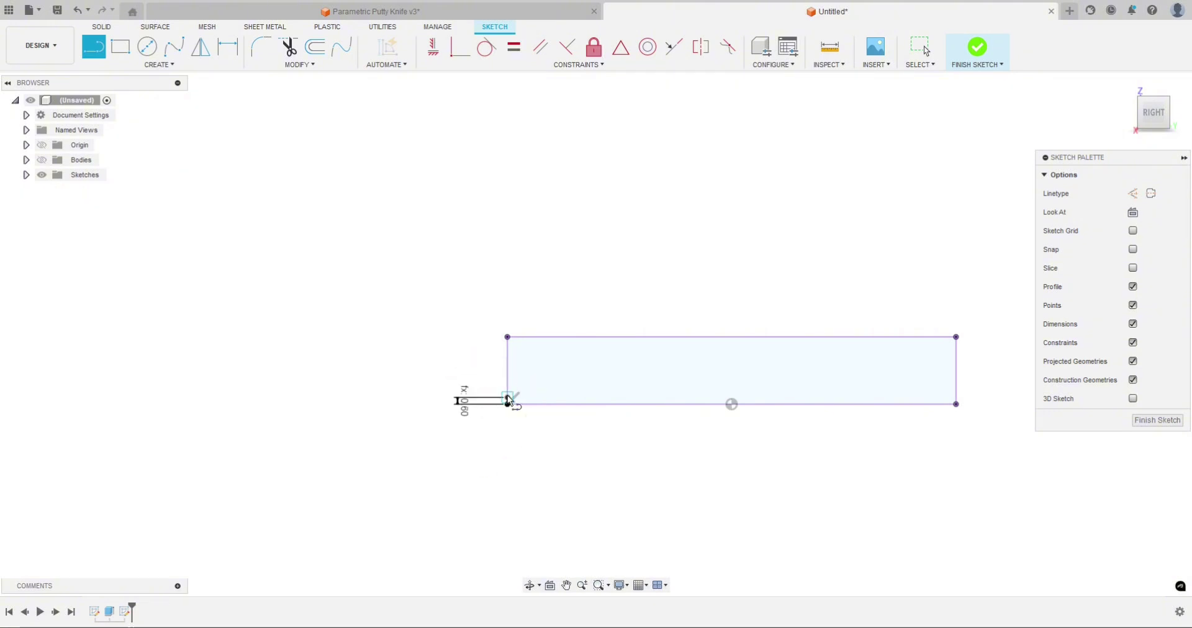
# Step: Draw a sloped line from the short line's upper end to the projected rectangle's upper corner on the handle side, and finish the sketch
pyautogui.click(956, 338)
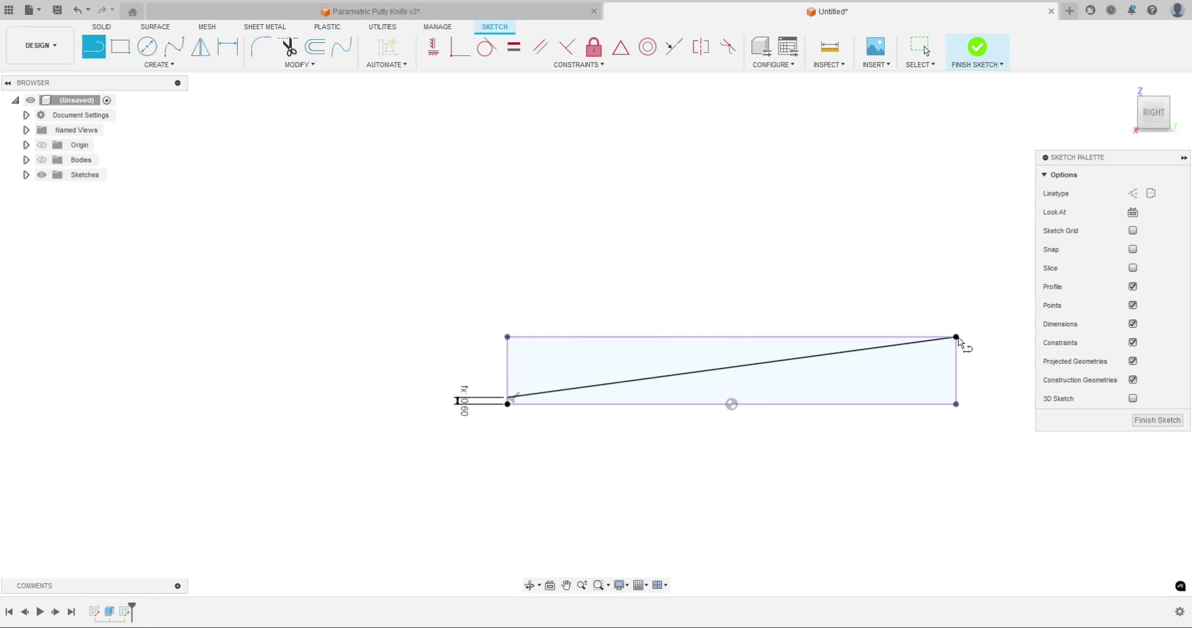
pyautogui.press('Escape')
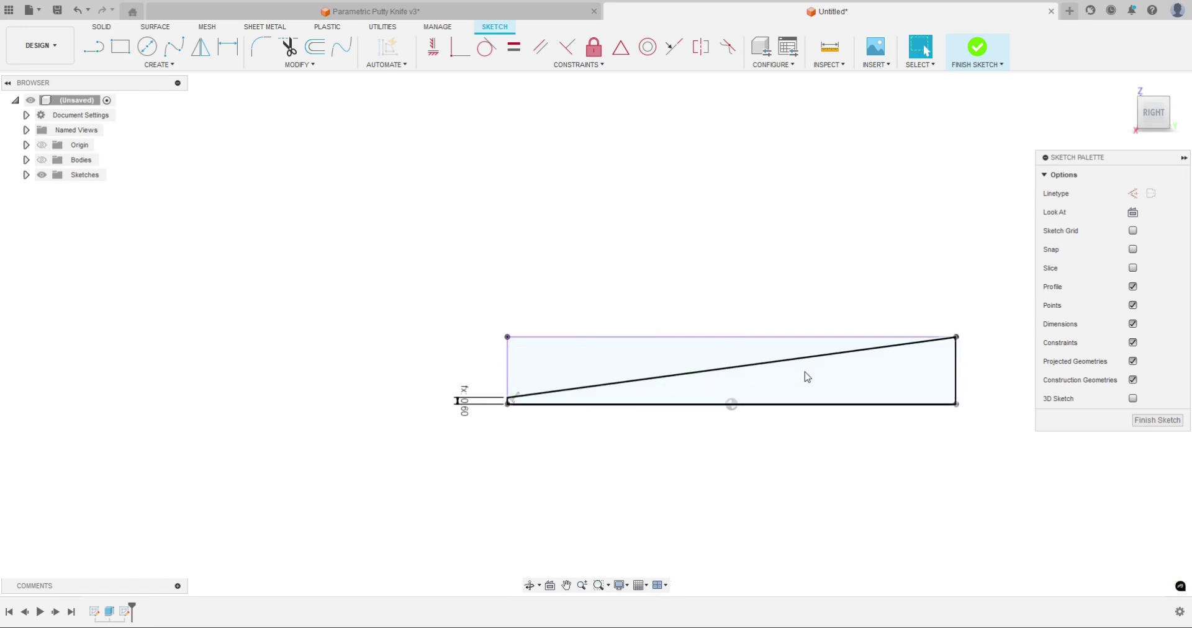
pyautogui.click(977, 46)
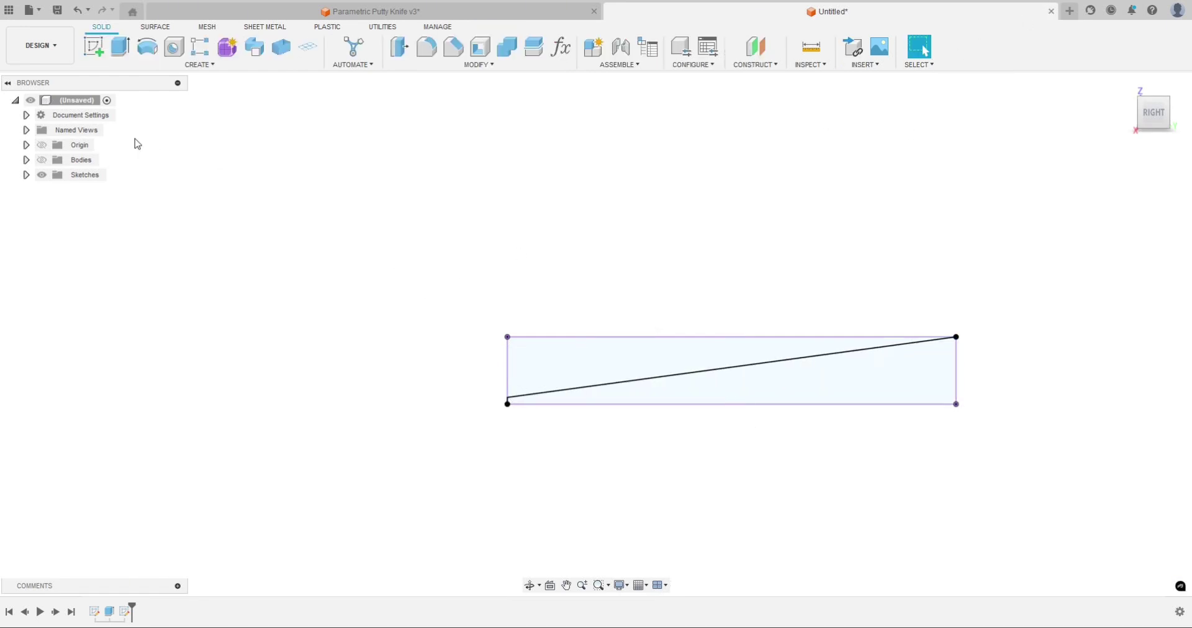
# Step: Show the bodies and extrude the wedge profile above the sloped line about 46 mm into the blade as a cut
pyautogui.click(41, 161)
pyautogui.scroll(-3, 314, 232)
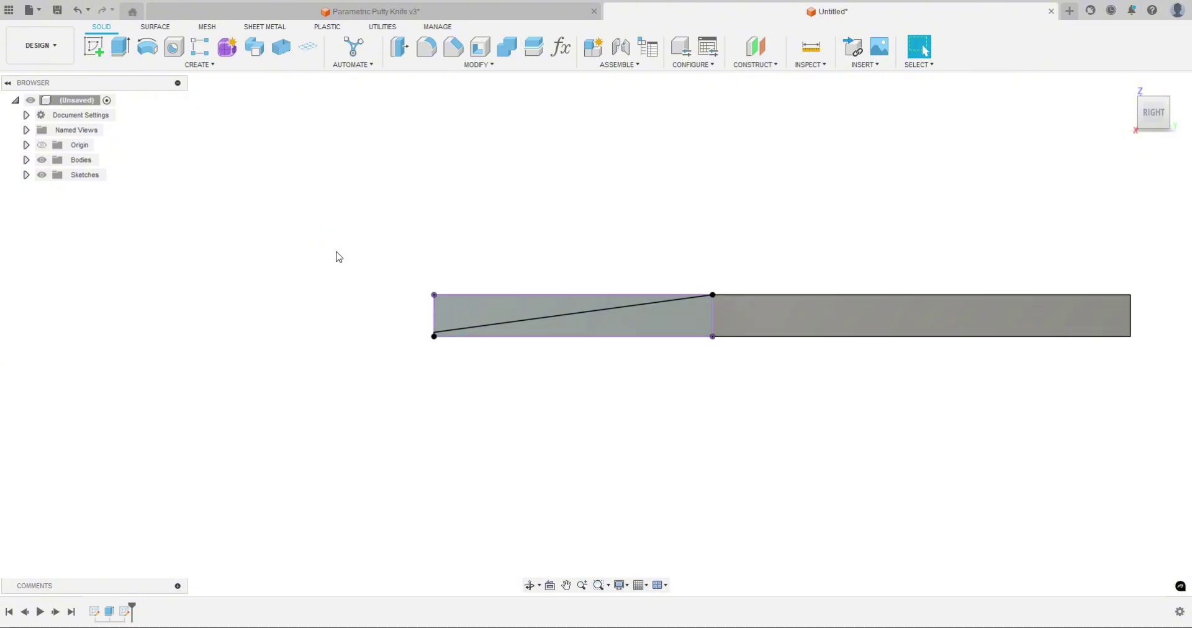
pyautogui.moveTo(335, 255)
pyautogui.keyDown('shift'); pyautogui.mouseDown(button='middle')
pyautogui.moveTo(365, 284)
pyautogui.moveTo(418, 292)
pyautogui.mouseUp(button='middle'); pyautogui.keyUp('shift')
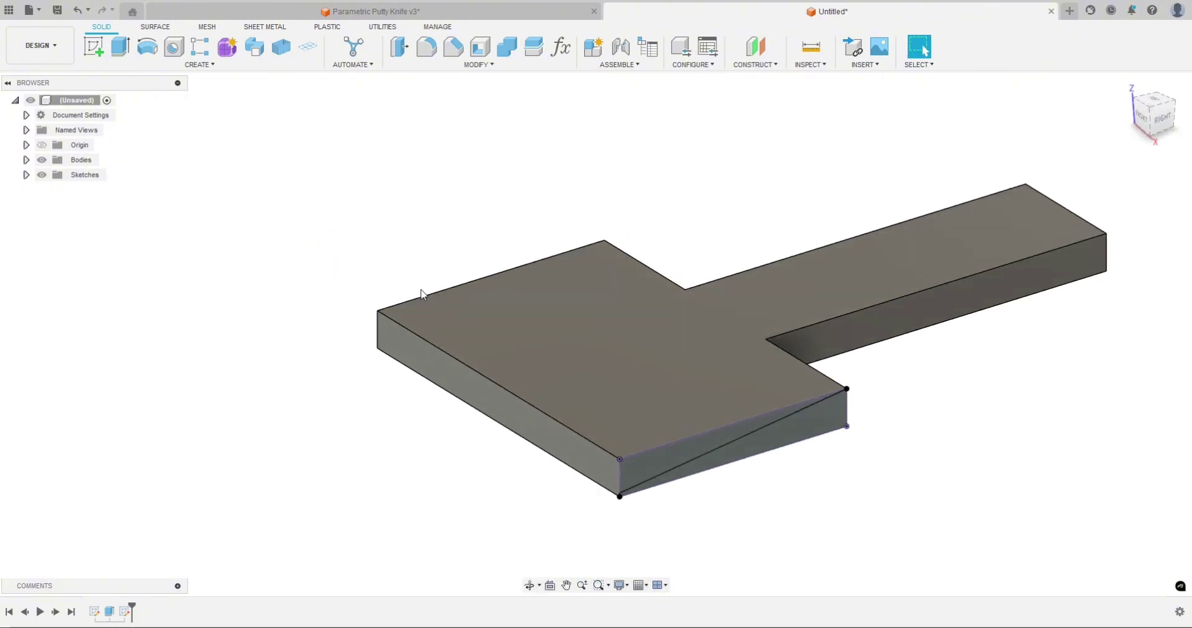
pyautogui.click(646, 463)
pyautogui.scroll(-2, 599, 307)
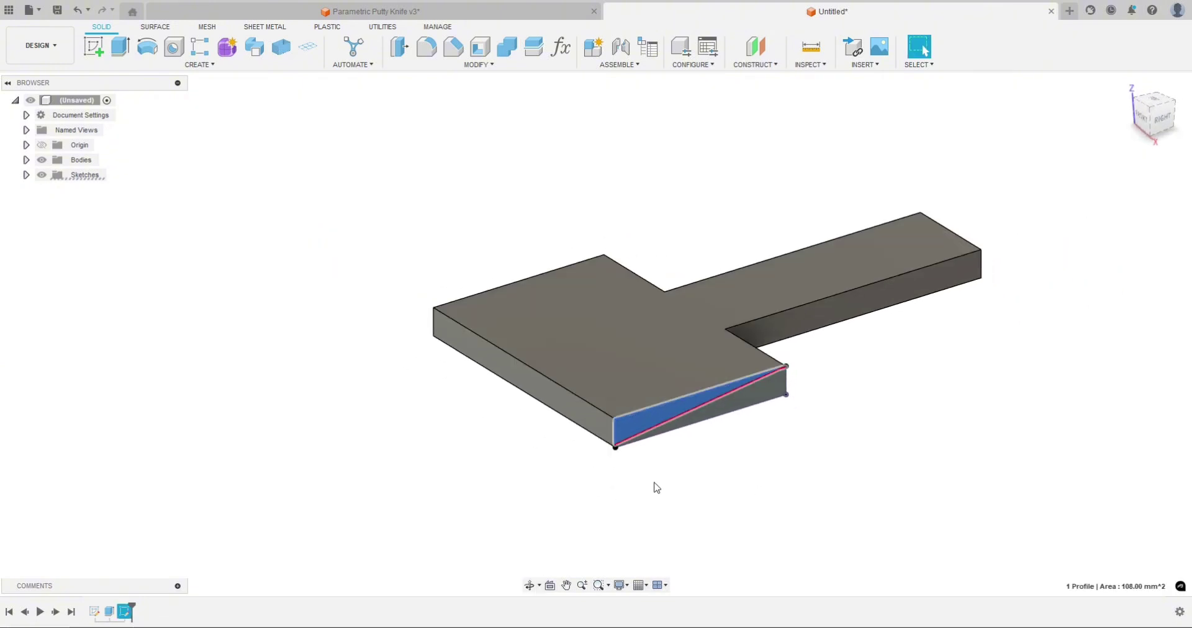
pyautogui.press('e')
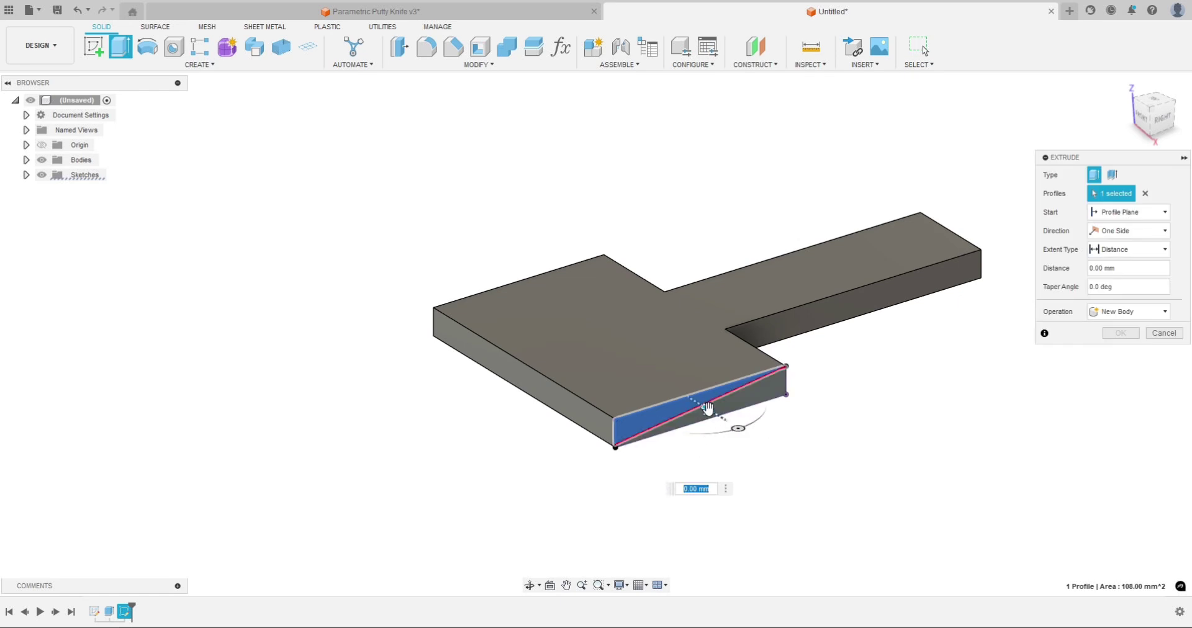
pyautogui.moveTo(708, 406); pyautogui.dragTo(553, 318)
pyautogui.keyDown('shift'); pyautogui.moveTo(487, 455); pyautogui.dragTo(780, 471, button='middle'); pyautogui.keyUp('shift')
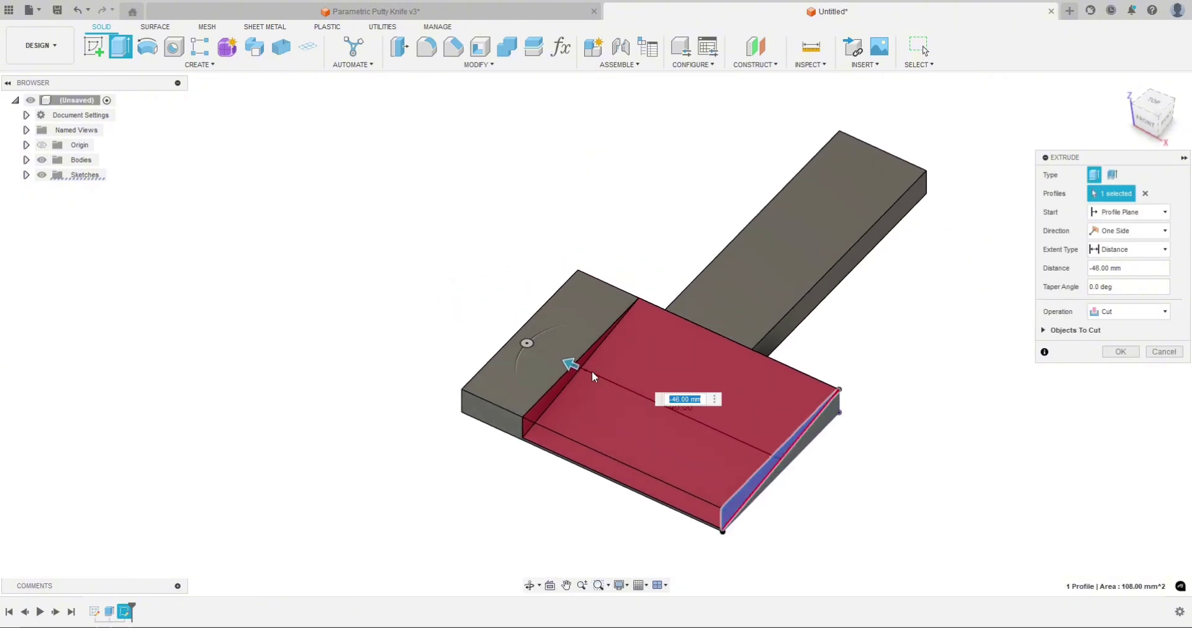
pyautogui.moveTo(346, 359)
pyautogui.keyDown('shift'); pyautogui.mouseDown(button='middle')
pyautogui.moveTo(486, 365)
pyautogui.moveTo(347, 358)
pyautogui.mouseUp(button='middle'); pyautogui.keyUp('shift')
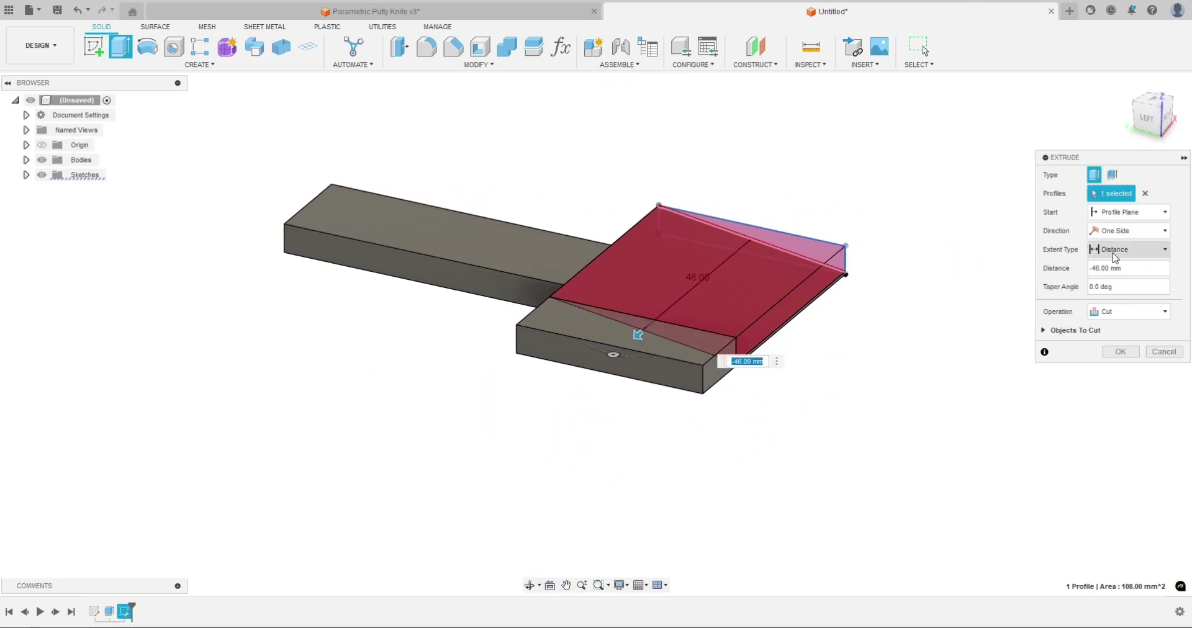
# Step: Set the cut's extent type to To Object, ending at the blade's opposite side face, and complete the extrusion
pyautogui.click(1128, 249)
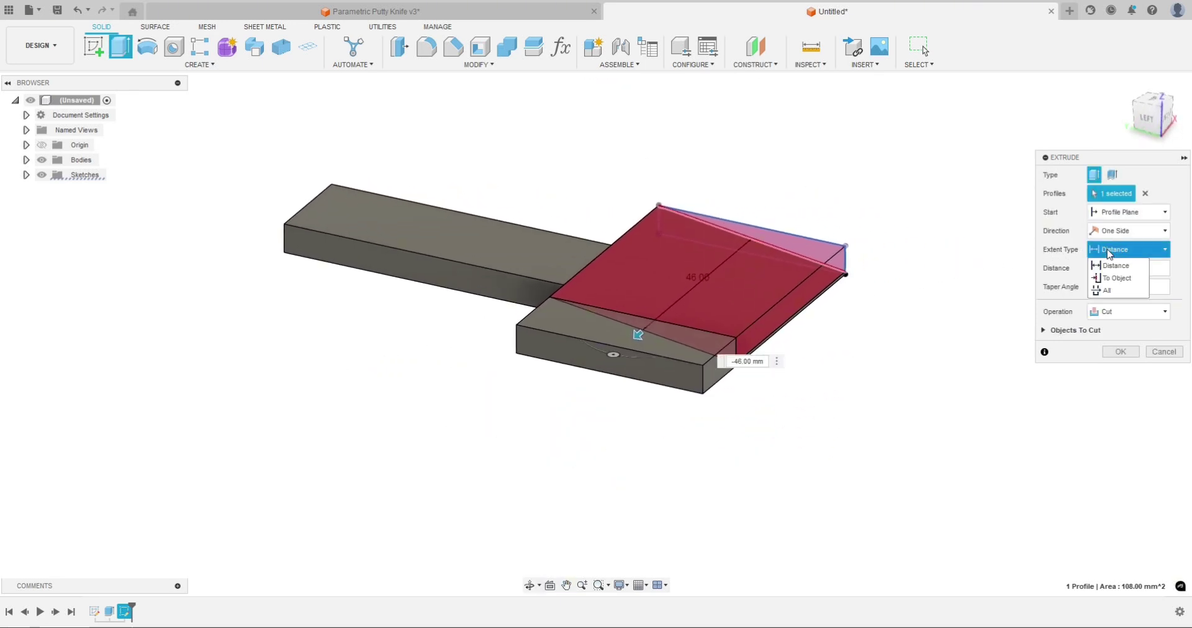
pyautogui.click(1111, 274)
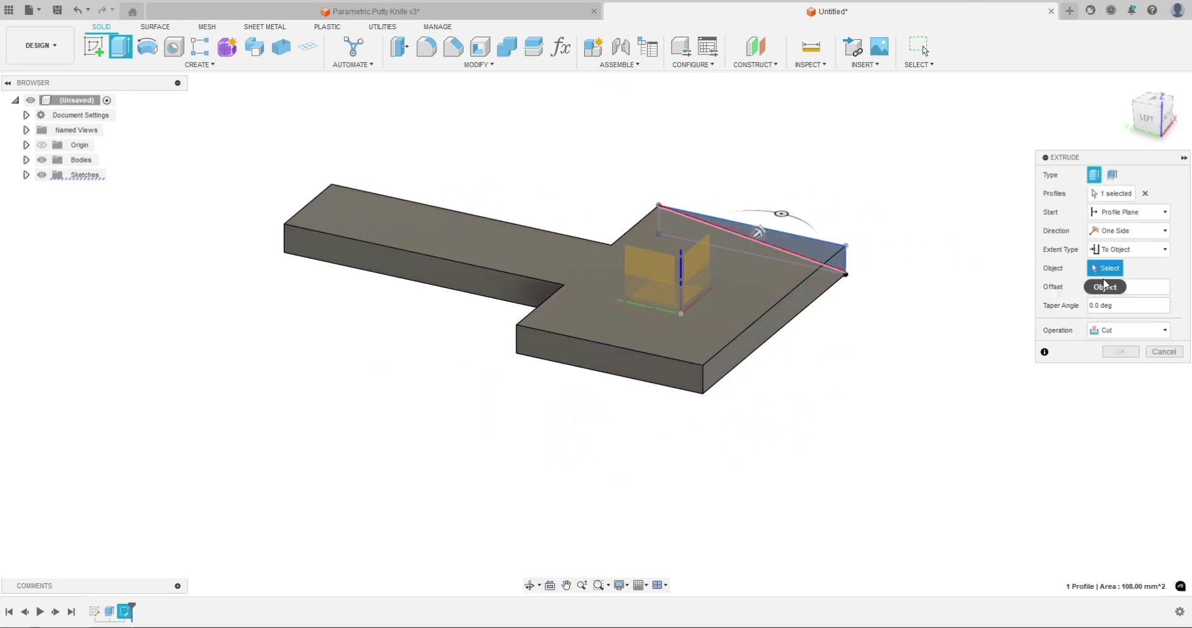
pyautogui.click(658, 367)
pyautogui.click(1119, 408)
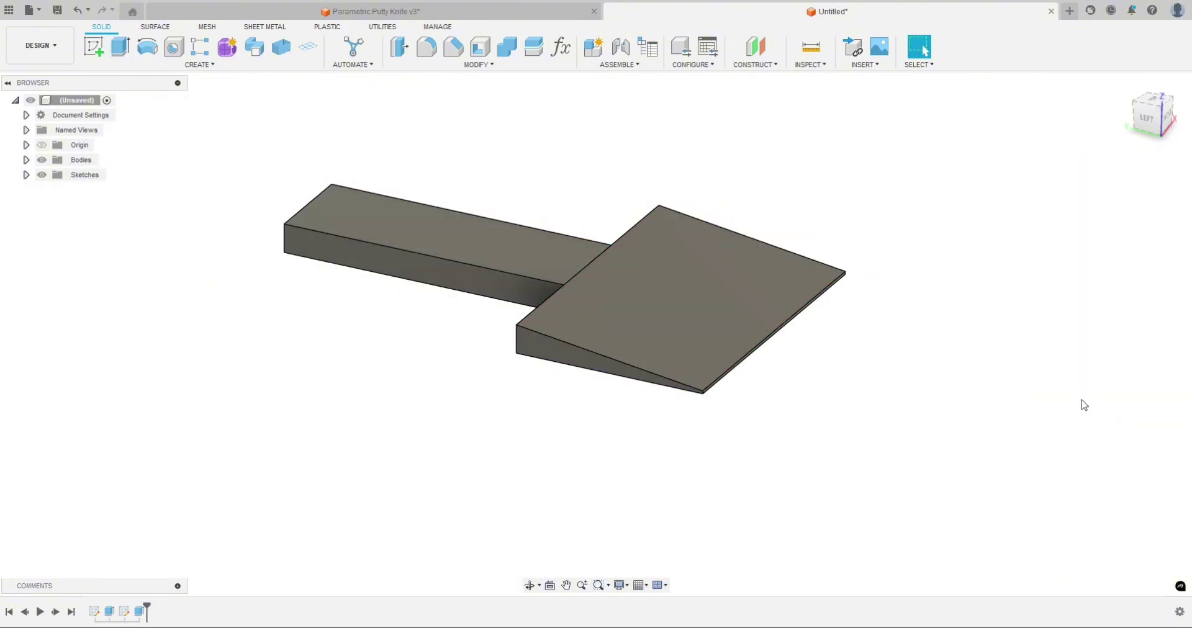
pyautogui.keyDown('shift'); pyautogui.moveTo(505, 404); pyautogui.dragTo(391, 418, button='middle'); pyautogui.keyUp('shift')
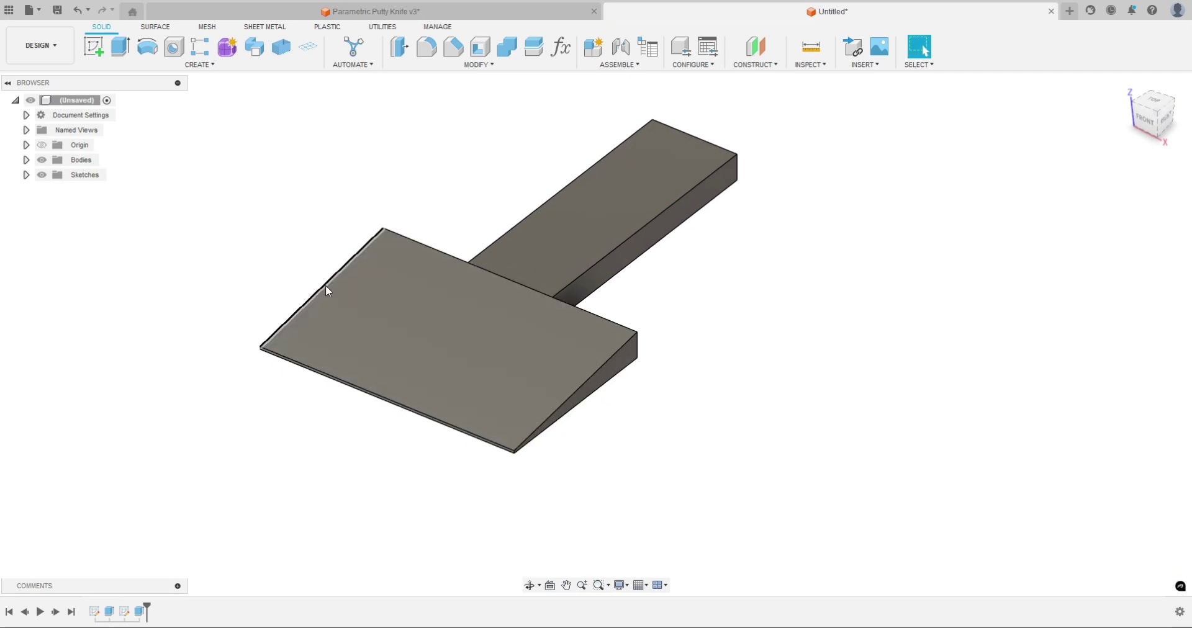
pyautogui.keyDown('shift'); pyautogui.moveTo(327, 287); pyautogui.dragTo(349, 488, button='middle'); pyautogui.keyUp('shift')
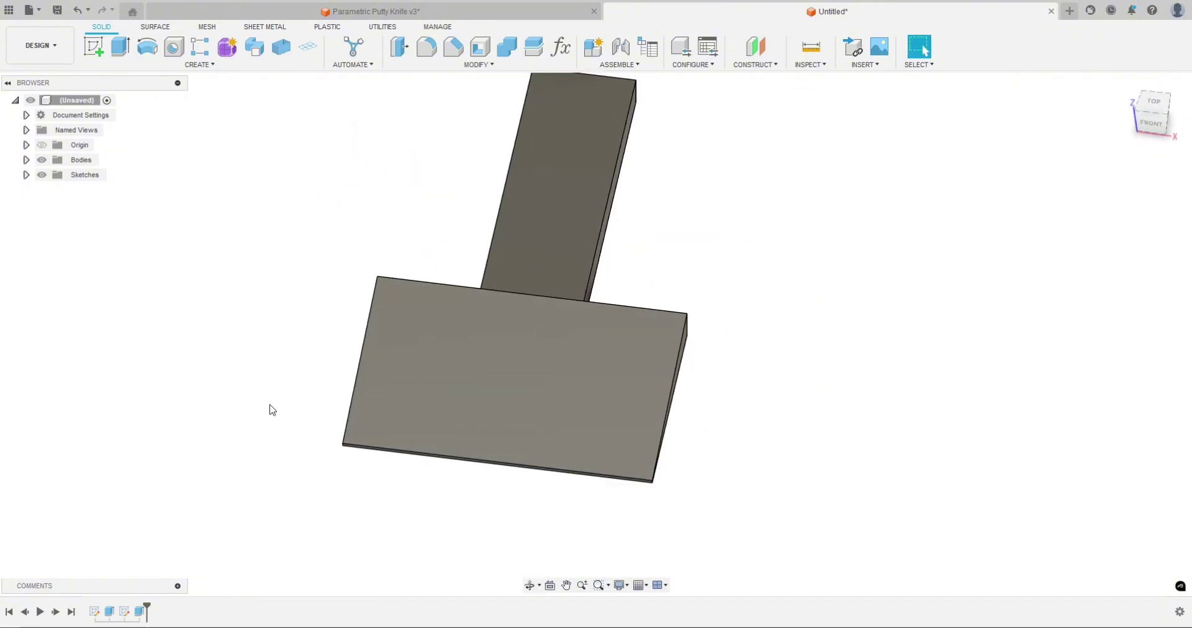
pyautogui.keyDown('shift'); pyautogui.moveTo(269, 410); pyautogui.dragTo(187, 415, button='middle'); pyautogui.keyUp('shift')
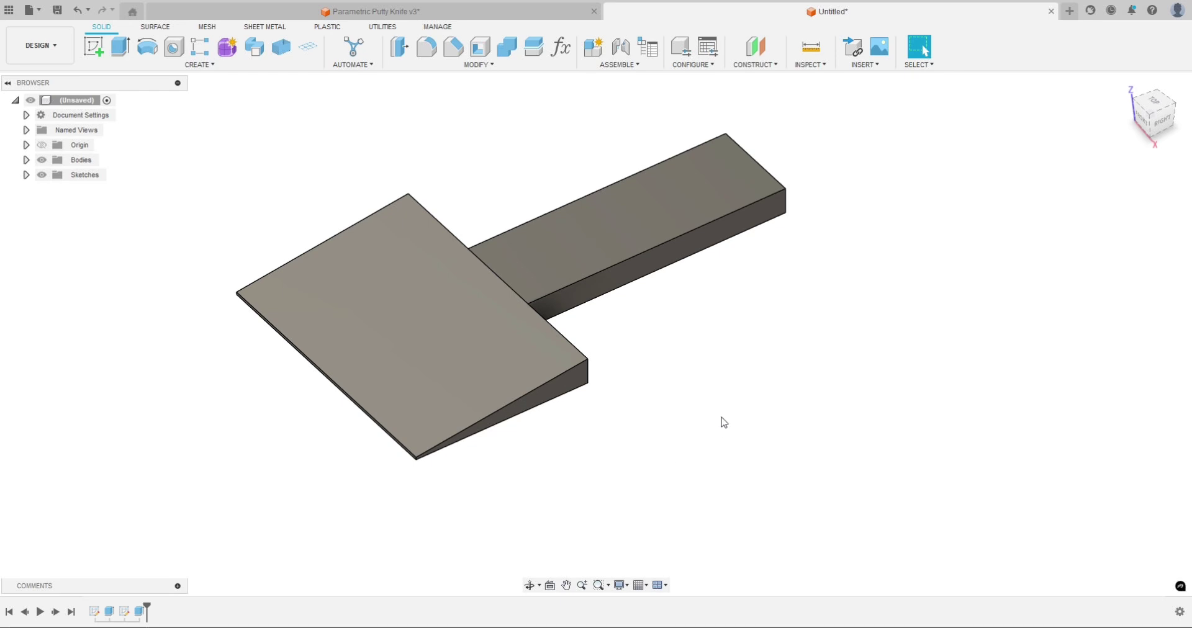
pyautogui.keyDown('shift'); pyautogui.moveTo(720, 420); pyautogui.dragTo(493, 416, button='middle'); pyautogui.keyUp('shift')
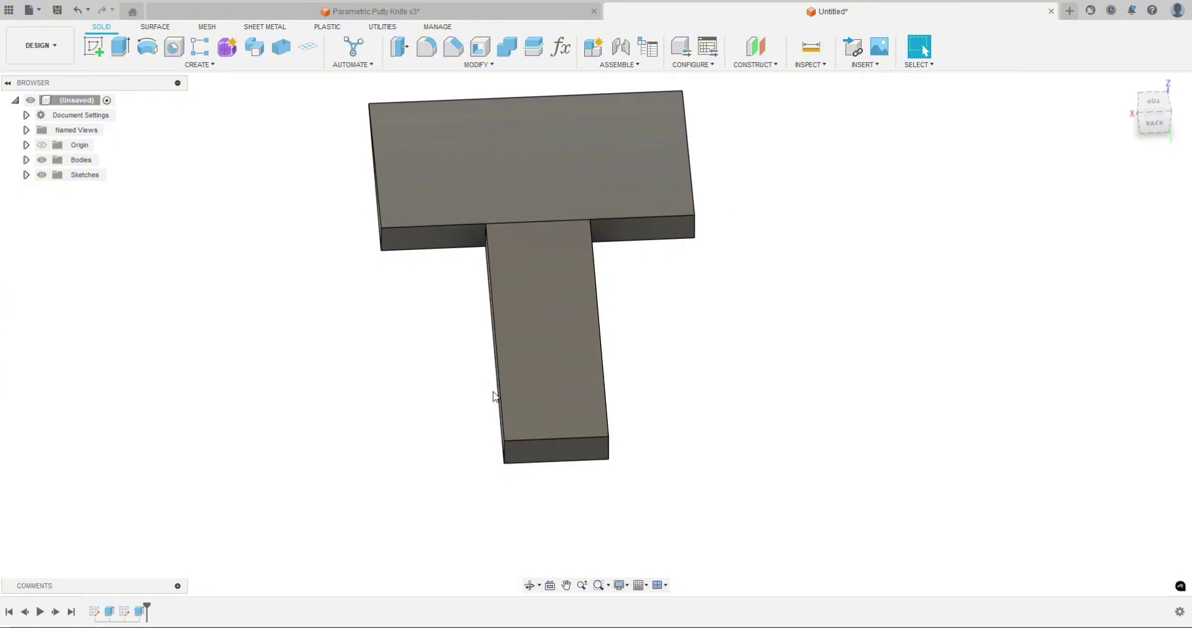
pyautogui.keyDown('shift'); pyautogui.moveTo(453, 414); pyautogui.dragTo(540, 428, button='middle'); pyautogui.keyUp('shift')
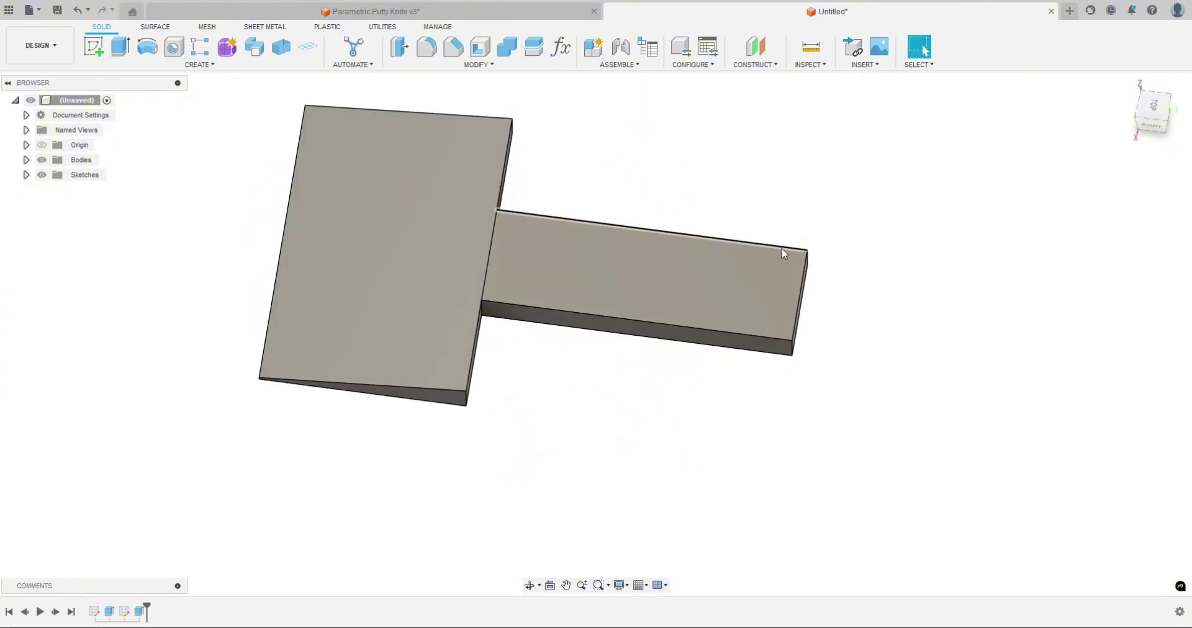
# Step: Fillet the two vertical edges at the handle's free end with a radius of HWLimit/2
pyautogui.keyDown('shift'); pyautogui.moveTo(762, 333); pyautogui.dragTo(732, 404, button='middle'); pyautogui.keyUp('shift')
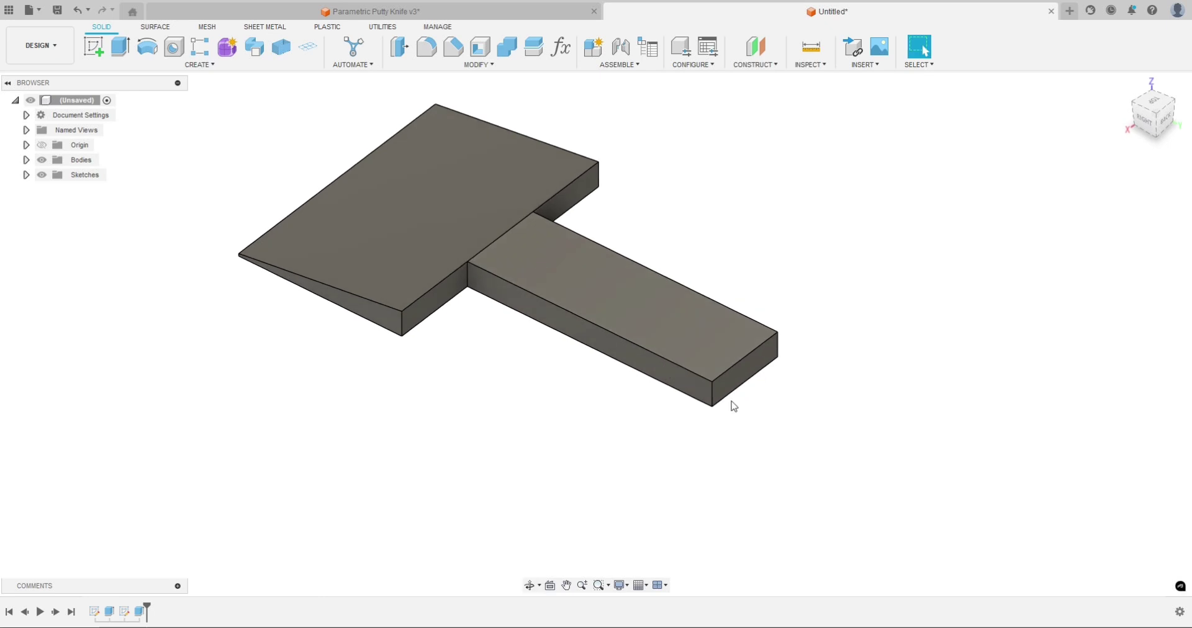
pyautogui.click(713, 393)
pyautogui.click(777, 345)
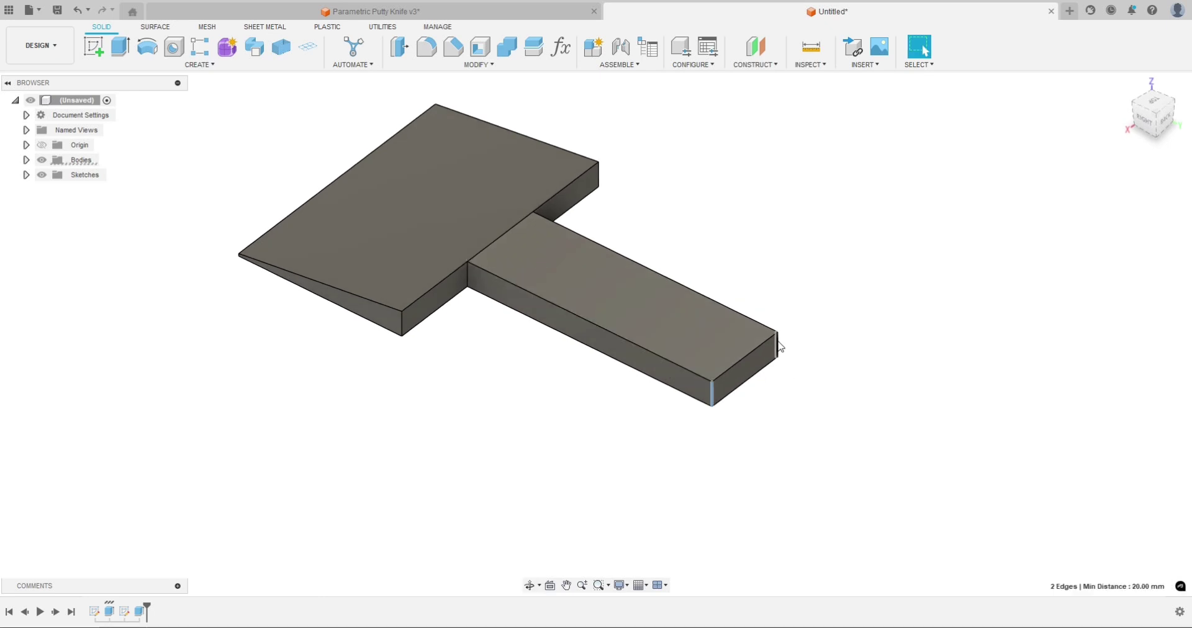
pyautogui.moveTo(850, 382)
pyautogui.keyDown('shift'); pyautogui.mouseDown(button='middle')
pyautogui.moveTo(736, 382)
pyautogui.moveTo(833, 388)
pyautogui.mouseUp(button='middle'); pyautogui.keyUp('shift')
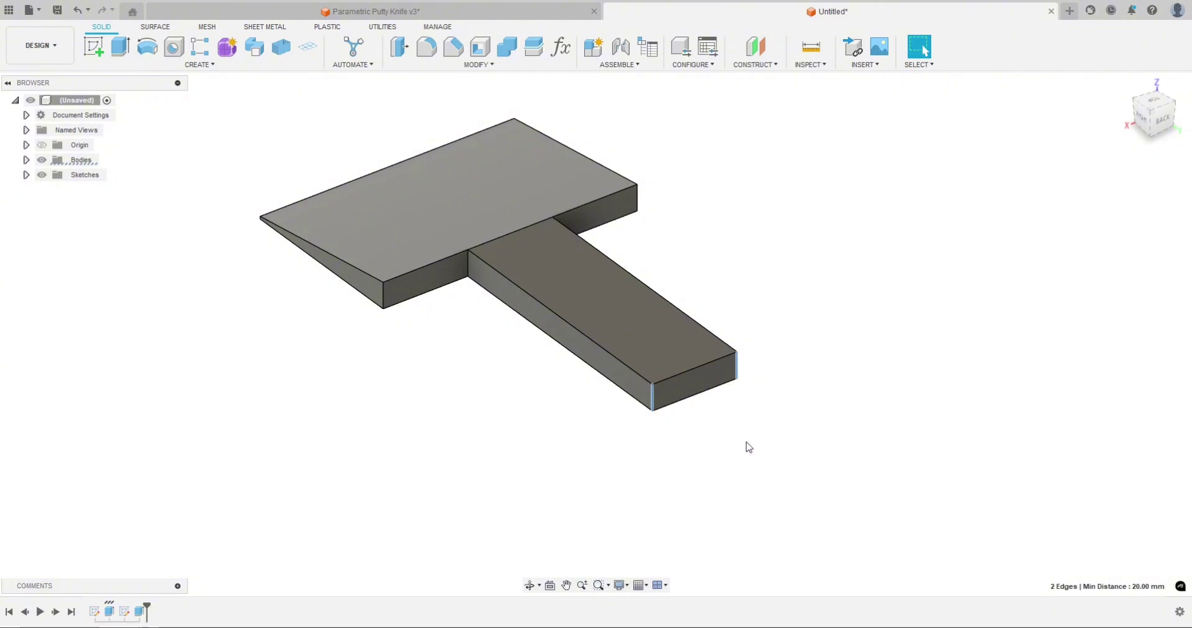
pyautogui.click(427, 47)
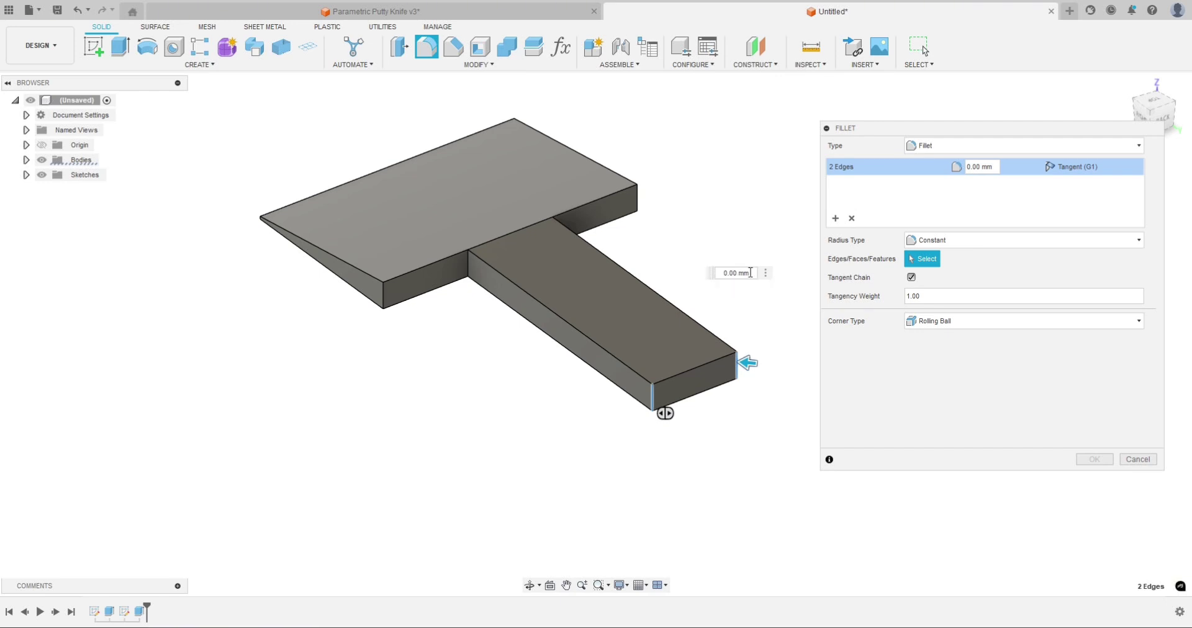
pyautogui.moveTo(749, 272); pyautogui.dragTo(721, 271)
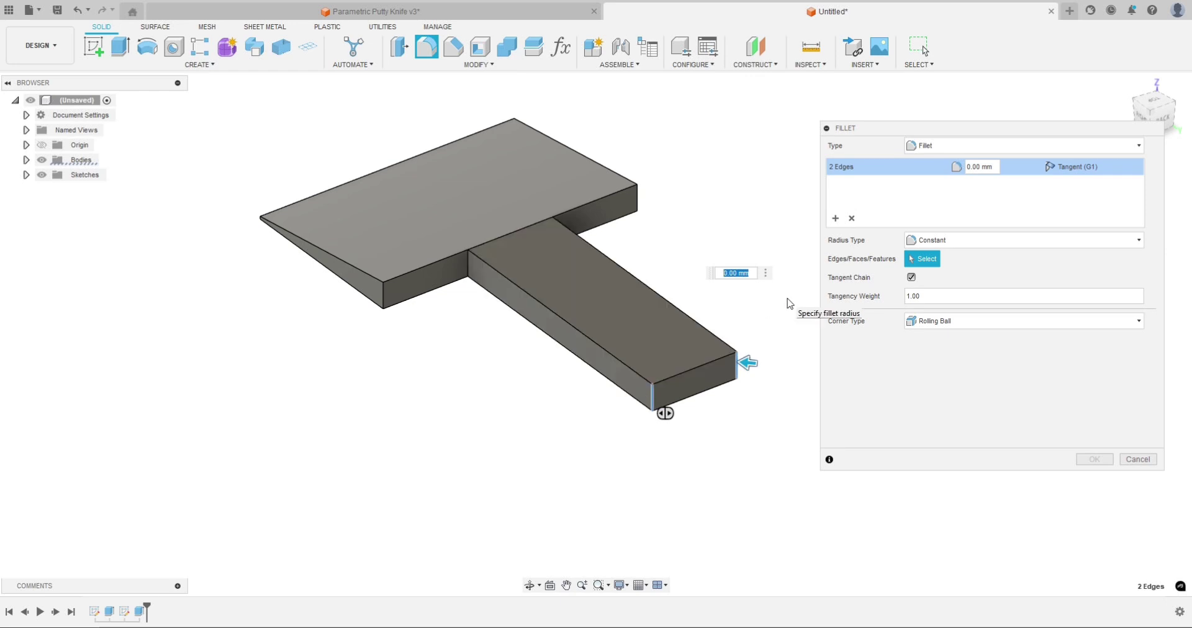
pyautogui.write('HW')
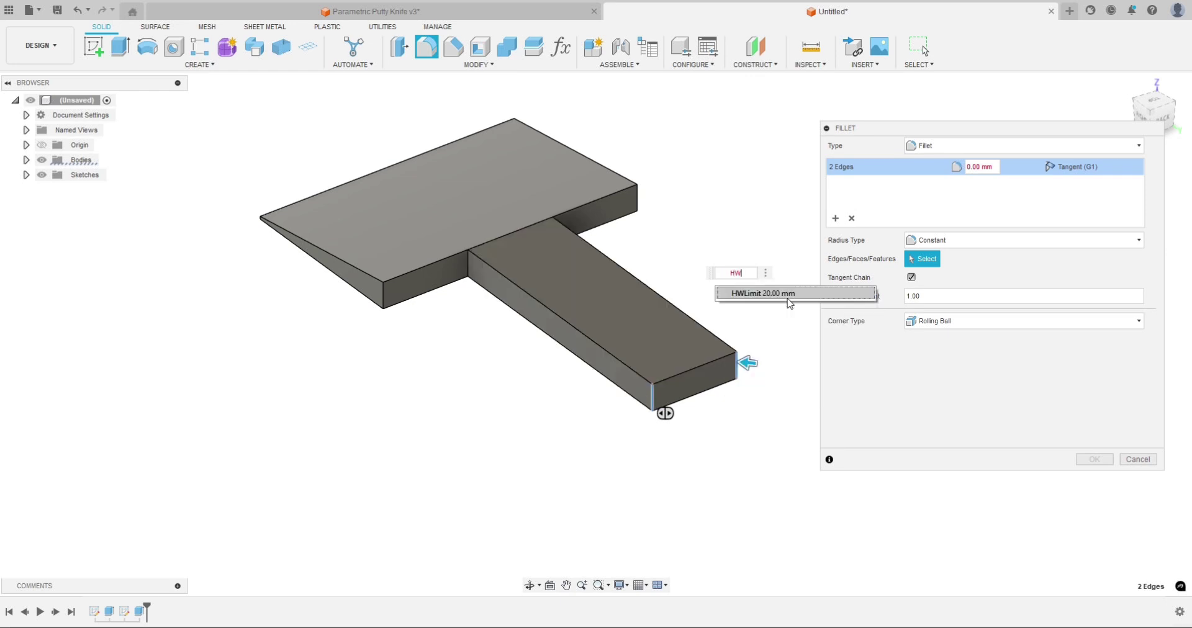
pyautogui.click(747, 296)
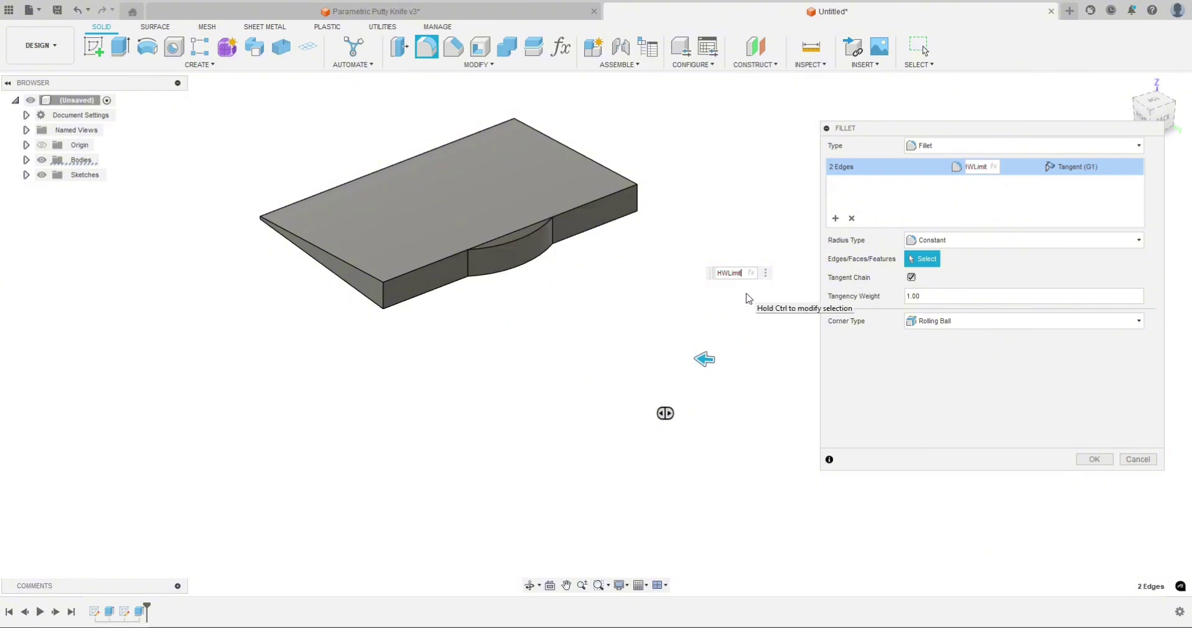
pyautogui.write('/2')
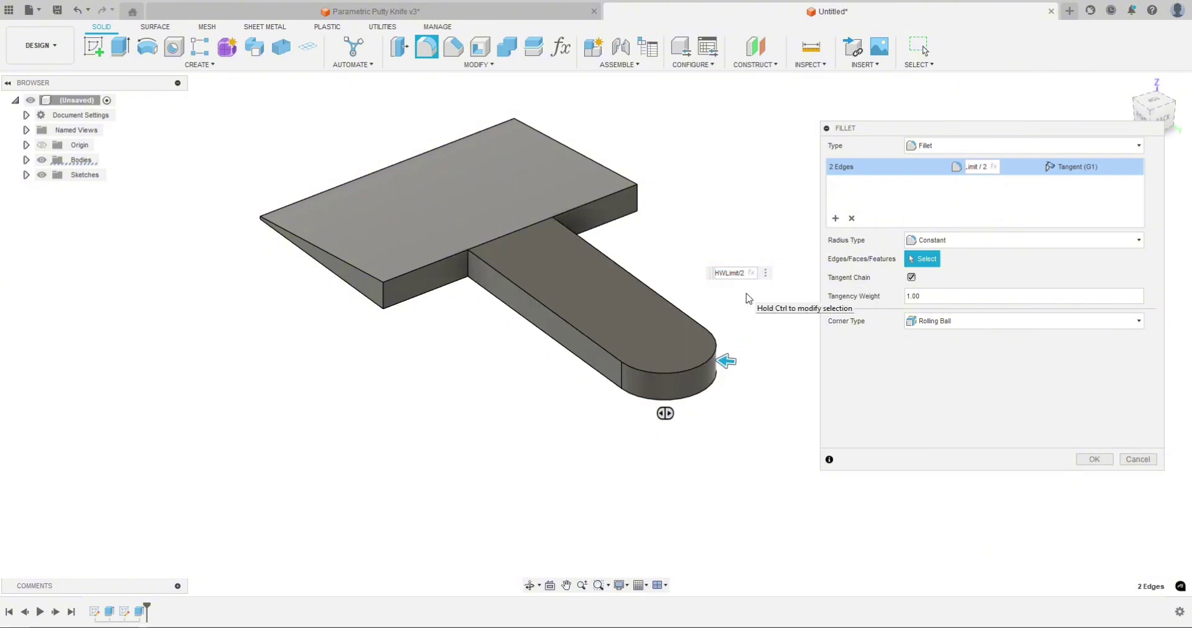
pyautogui.press('Return')
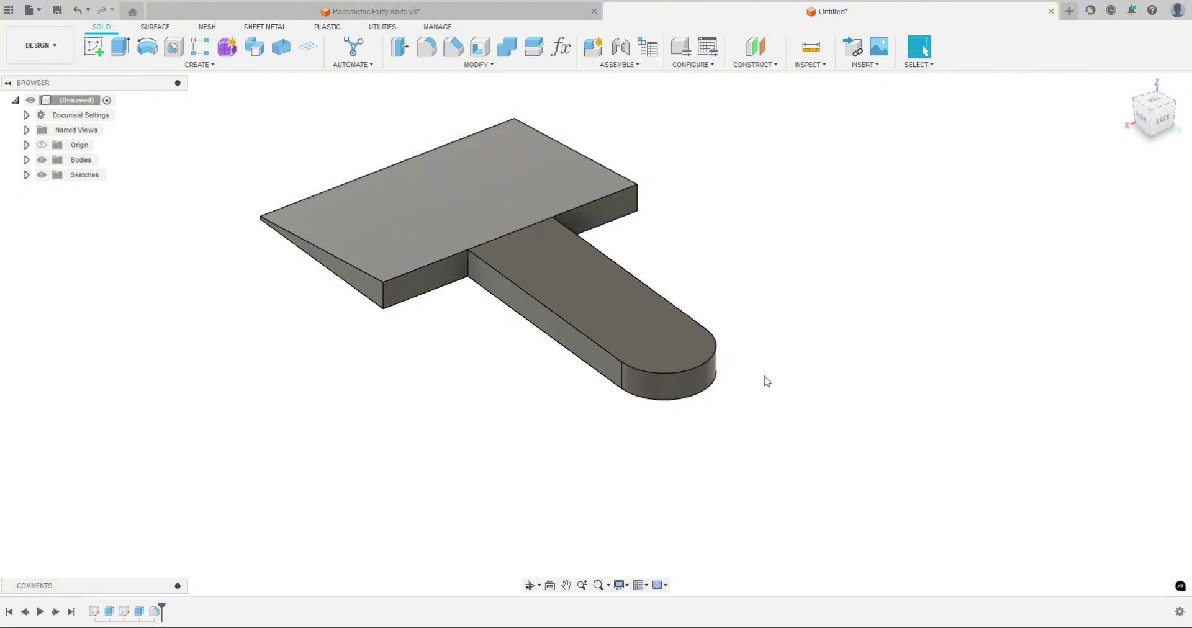
# Step: Examine the edge where the handle meets the blade and the thin corner at the blade tip
pyautogui.keyDown('shift'); pyautogui.moveTo(766, 380); pyautogui.dragTo(832, 360, button='middle'); pyautogui.keyUp('shift')
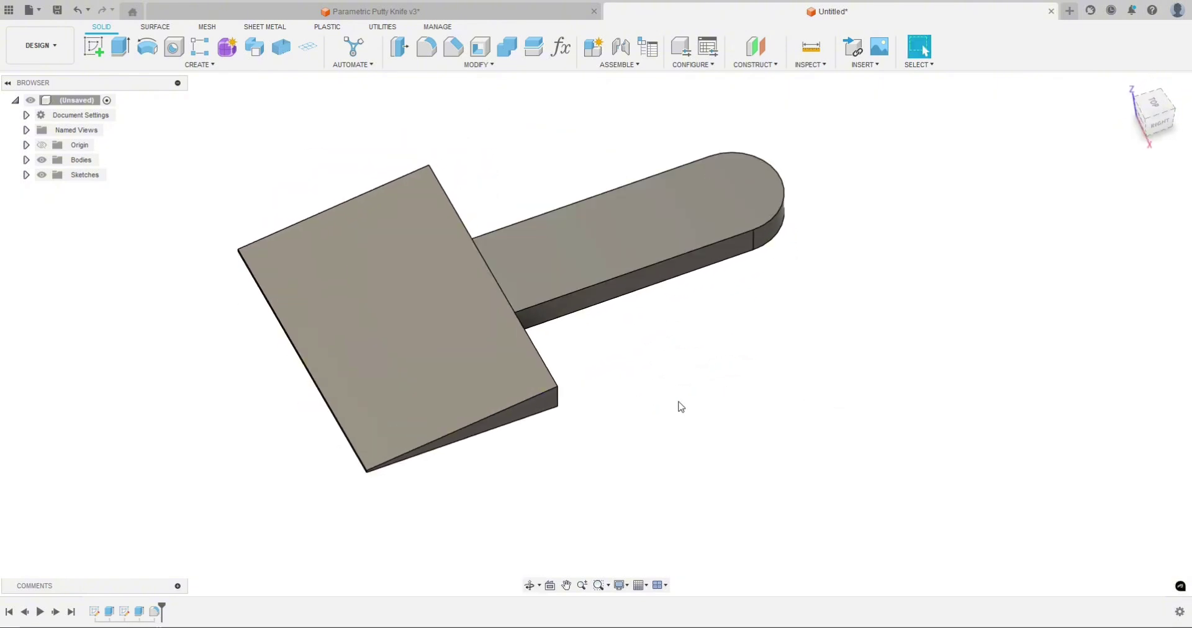
pyautogui.moveTo(628, 407)
pyautogui.keyDown('shift'); pyautogui.mouseDown(button='middle')
pyautogui.moveTo(713, 407)
pyautogui.moveTo(702, 427)
pyautogui.moveTo(627, 399)
pyautogui.mouseUp(button='middle'); pyautogui.keyUp('shift')
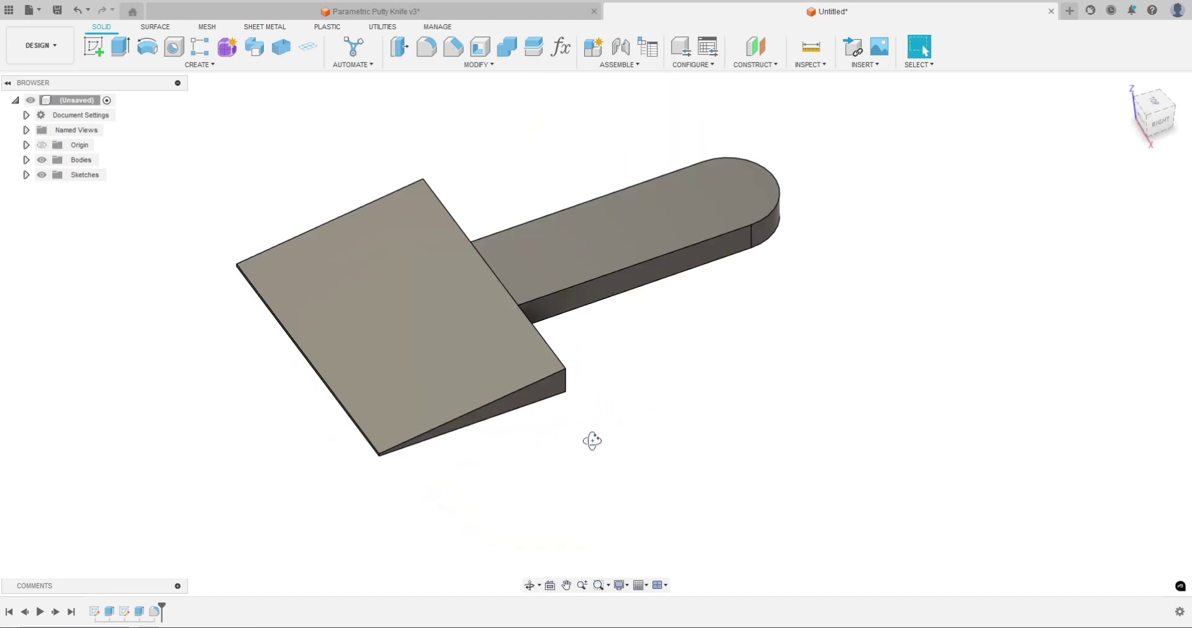
pyautogui.keyDown('shift'); pyautogui.moveTo(593, 439); pyautogui.dragTo(646, 335, button='middle'); pyautogui.keyUp('shift')
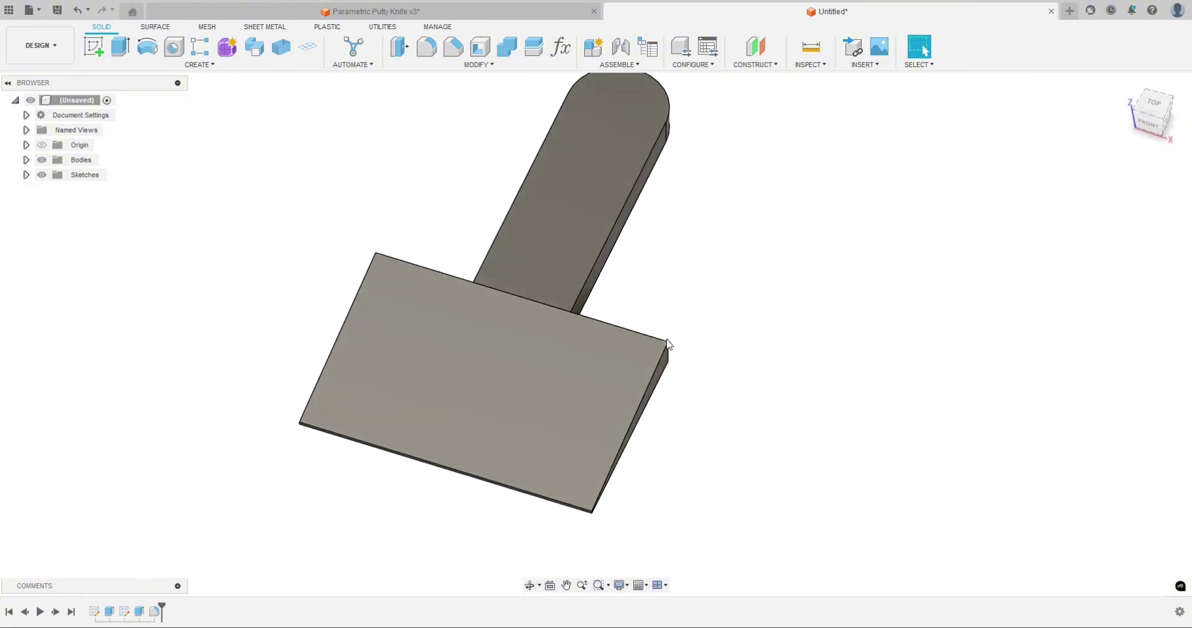
pyautogui.keyDown('shift'); pyautogui.moveTo(660, 380); pyautogui.dragTo(651, 341, button='middle'); pyautogui.keyUp('shift')
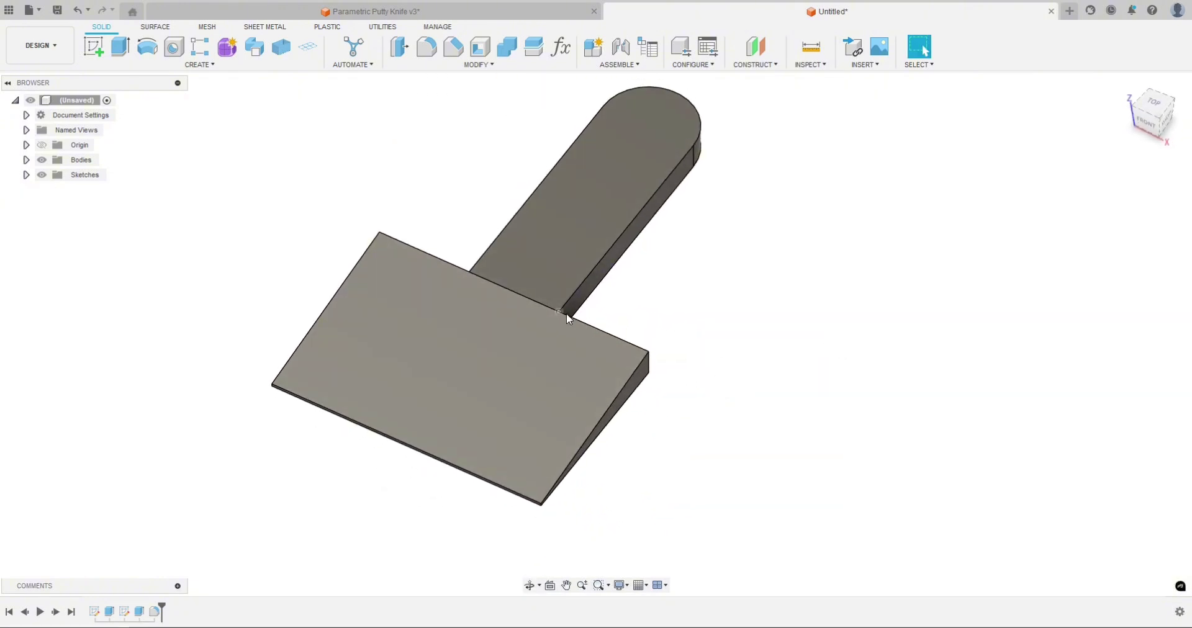
pyautogui.keyDown('shift'); pyautogui.moveTo(653, 388); pyautogui.dragTo(602, 373, button='middle'); pyautogui.keyUp('shift')
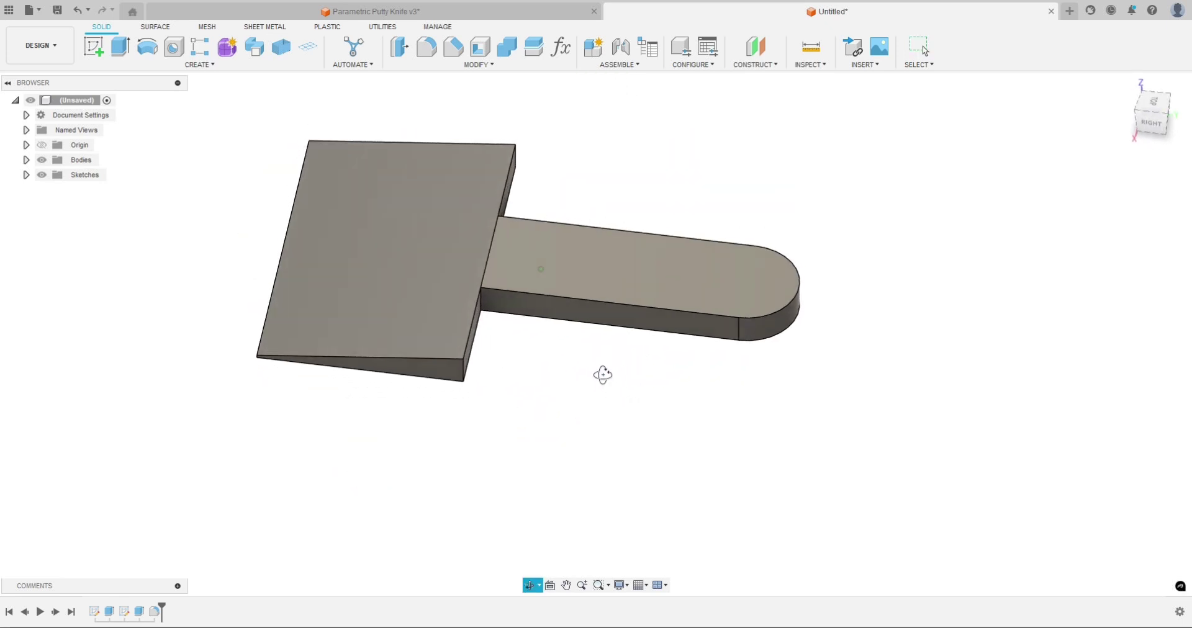
pyautogui.click(485, 306)
pyautogui.moveTo(527, 372)
pyautogui.keyDown('shift'); pyautogui.mouseDown(button='middle')
pyautogui.moveTo(505, 353)
pyautogui.moveTo(505, 368)
pyautogui.mouseUp(button='middle'); pyautogui.keyUp('shift')
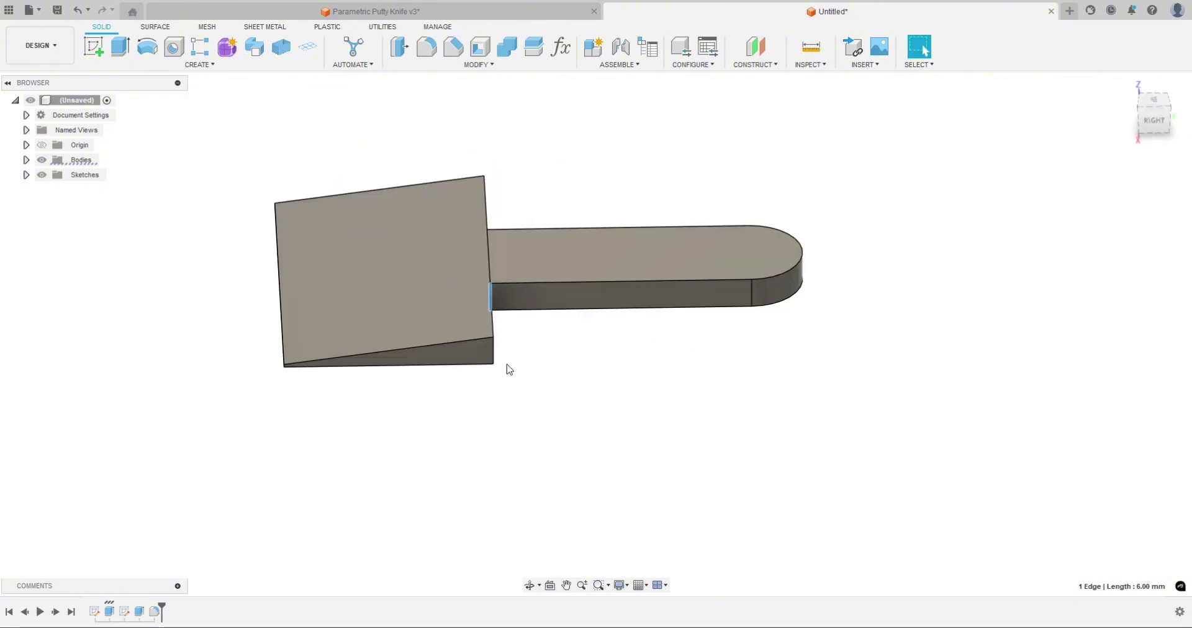
pyautogui.scroll(5, 292, 371)
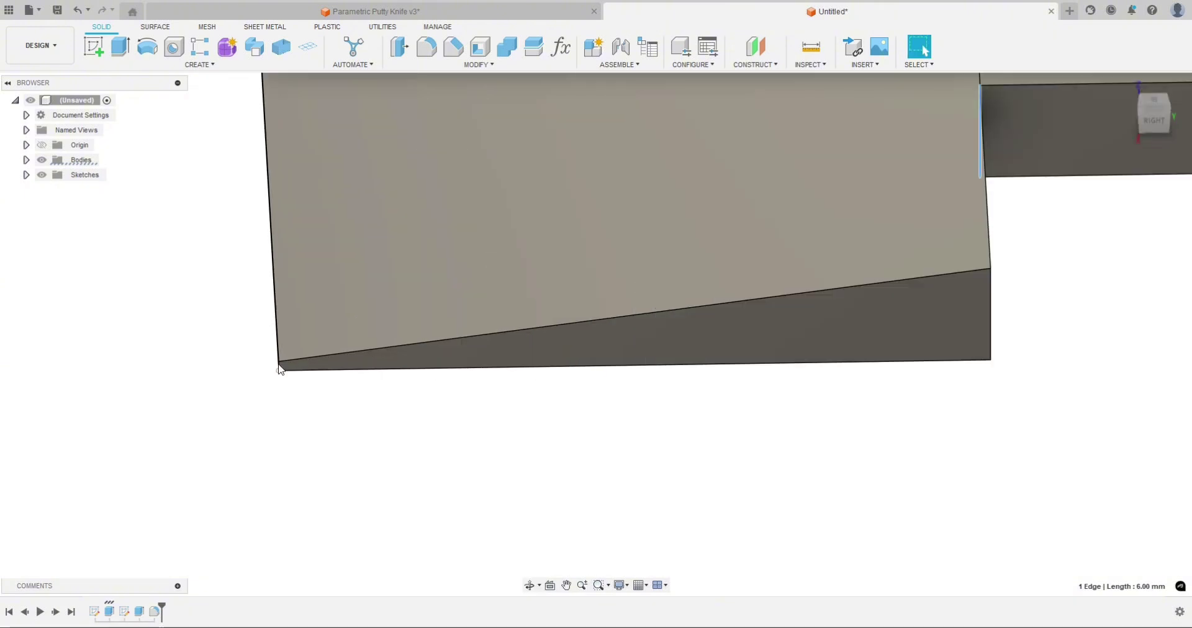
pyautogui.click(279, 371)
pyautogui.keyDown('shift'); pyautogui.moveTo(280, 404); pyautogui.dragTo(260, 362, button='middle'); pyautogui.keyUp('shift')
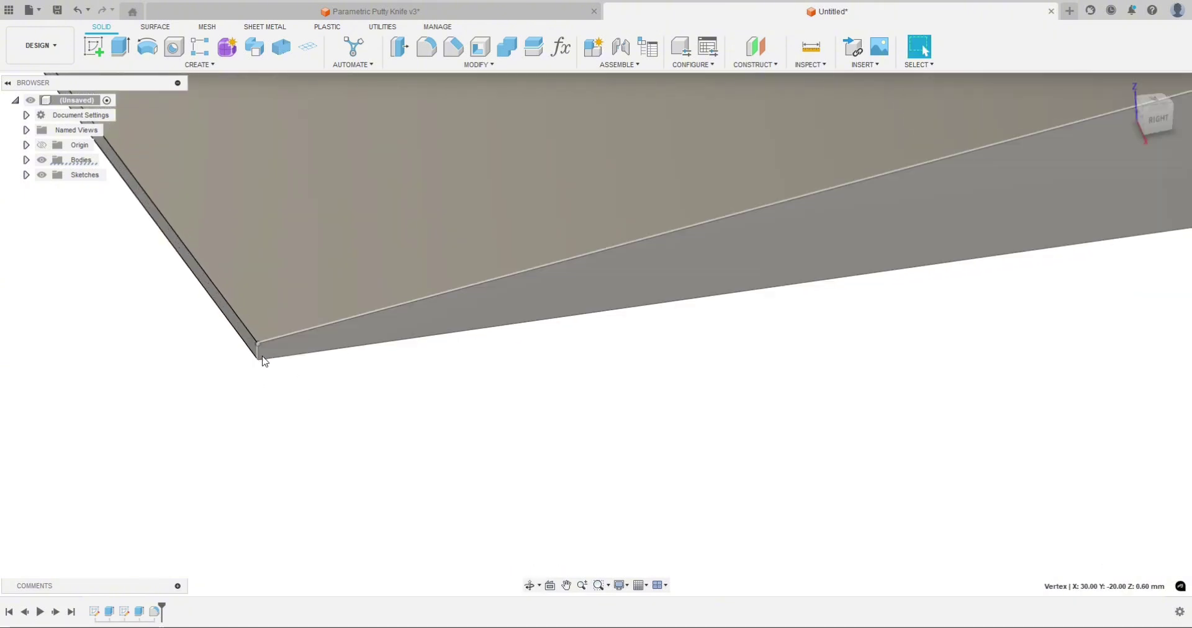
pyautogui.click(259, 363)
pyautogui.scroll(-5, 263, 392)
pyautogui.keyDown('shift'); pyautogui.moveTo(404, 441); pyautogui.dragTo(573, 445, button='middle'); pyautogui.keyUp('shift')
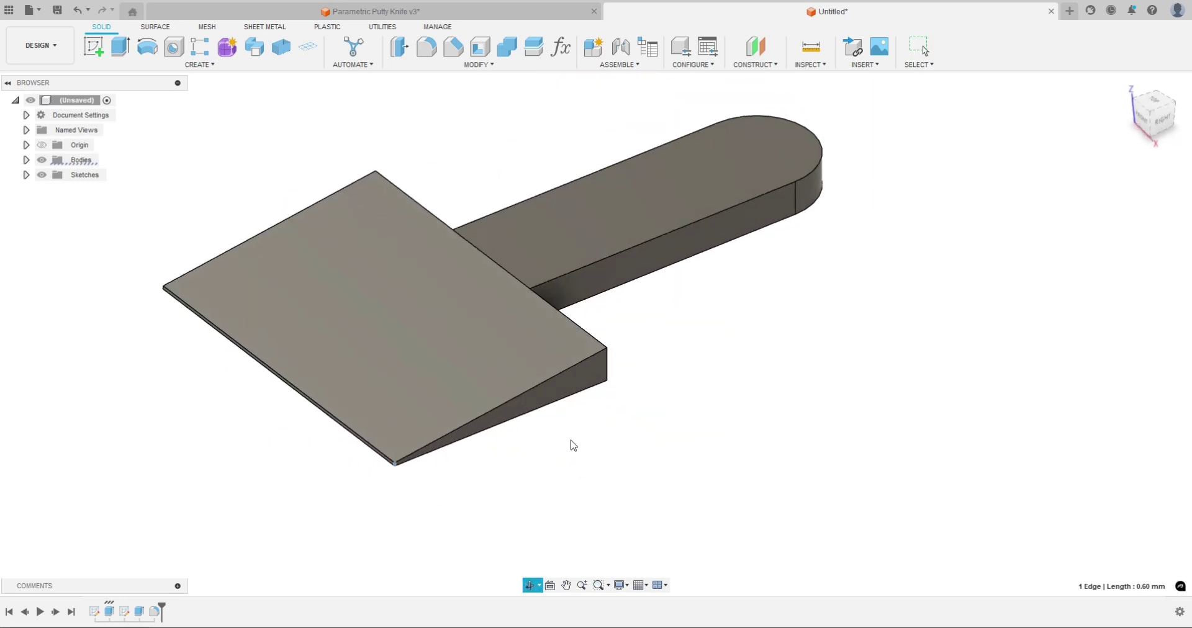
# Step: Create an offset construction plane about 4 mm above the handle's top face
pyautogui.click(761, 54)
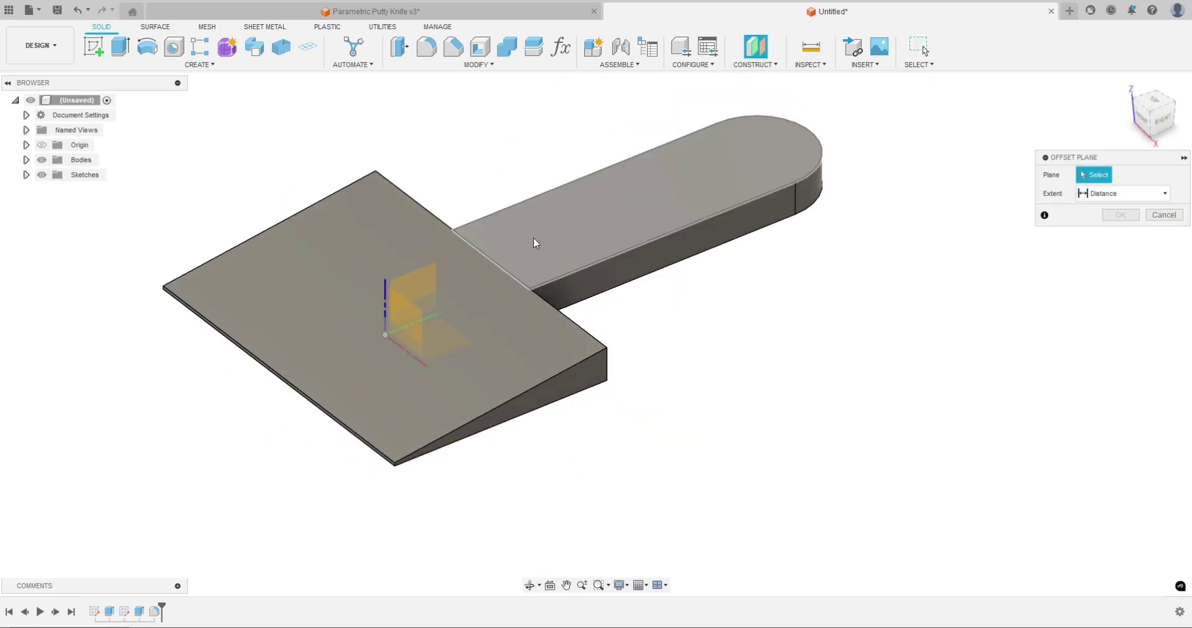
pyautogui.click(534, 237)
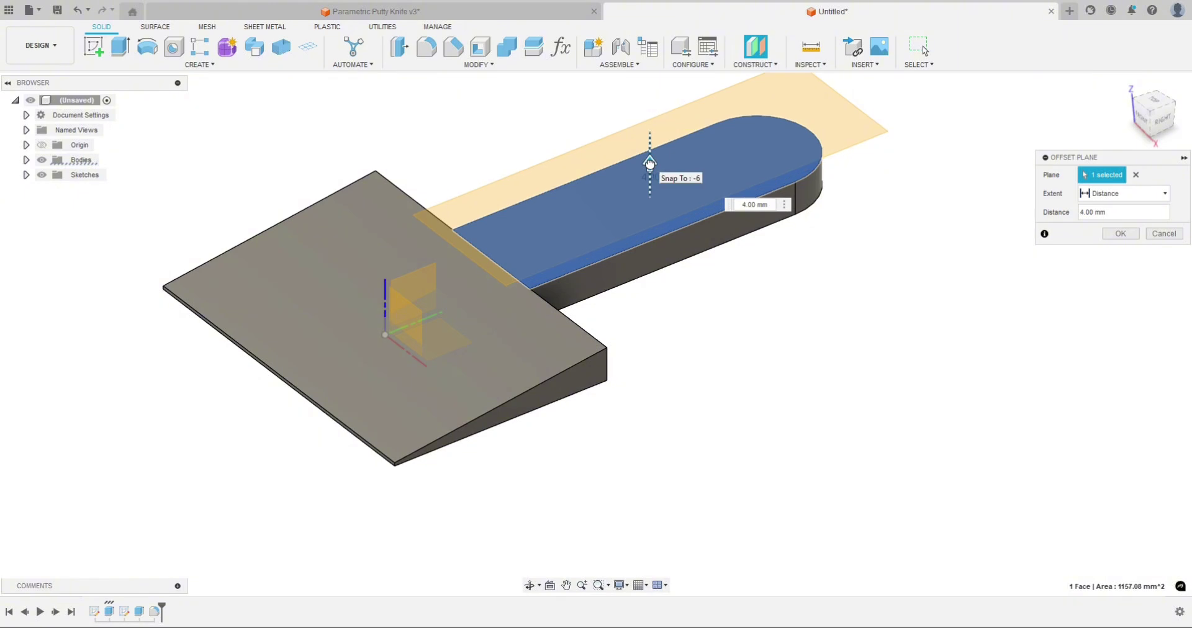
pyautogui.click(1122, 234)
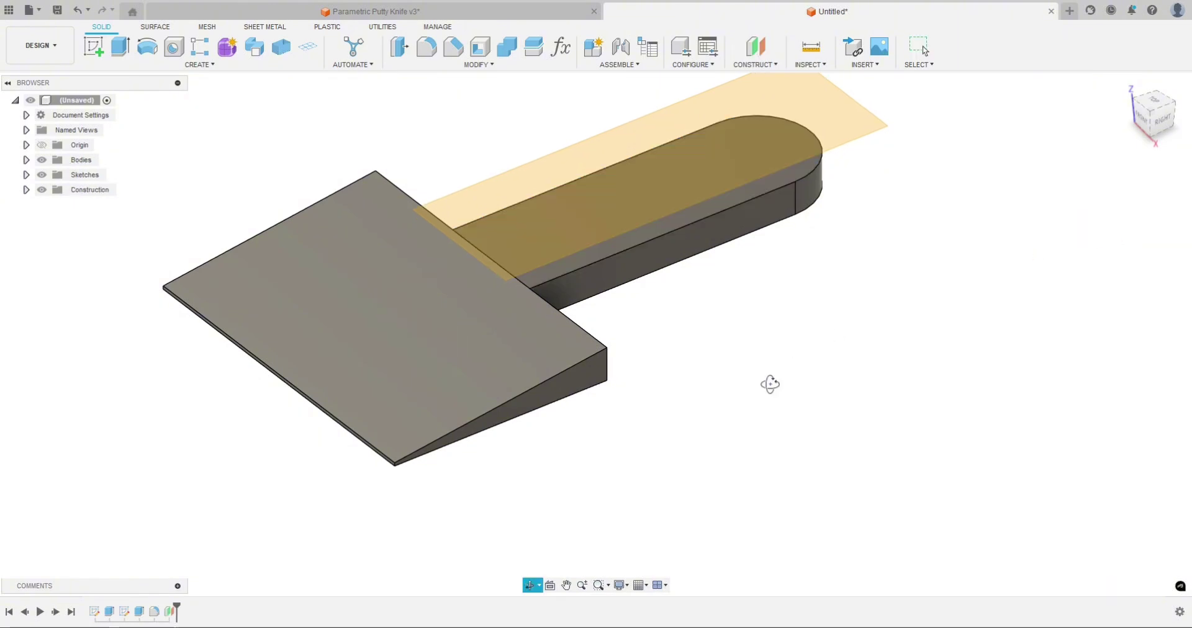
# Step: Start a sketch on the offset plane and project the blade's sloped top face into it
pyautogui.keyDown('shift'); pyautogui.moveTo(768, 383); pyautogui.dragTo(801, 401, button='middle'); pyautogui.keyUp('shift')
pyautogui.click(93, 50)
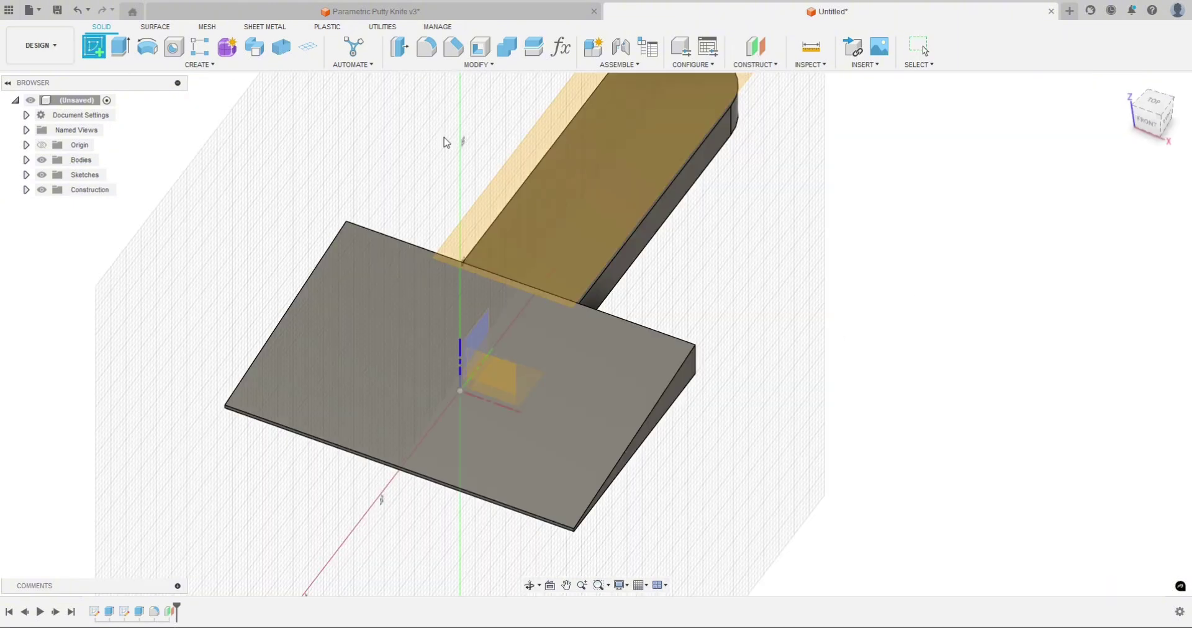
pyautogui.click(500, 193)
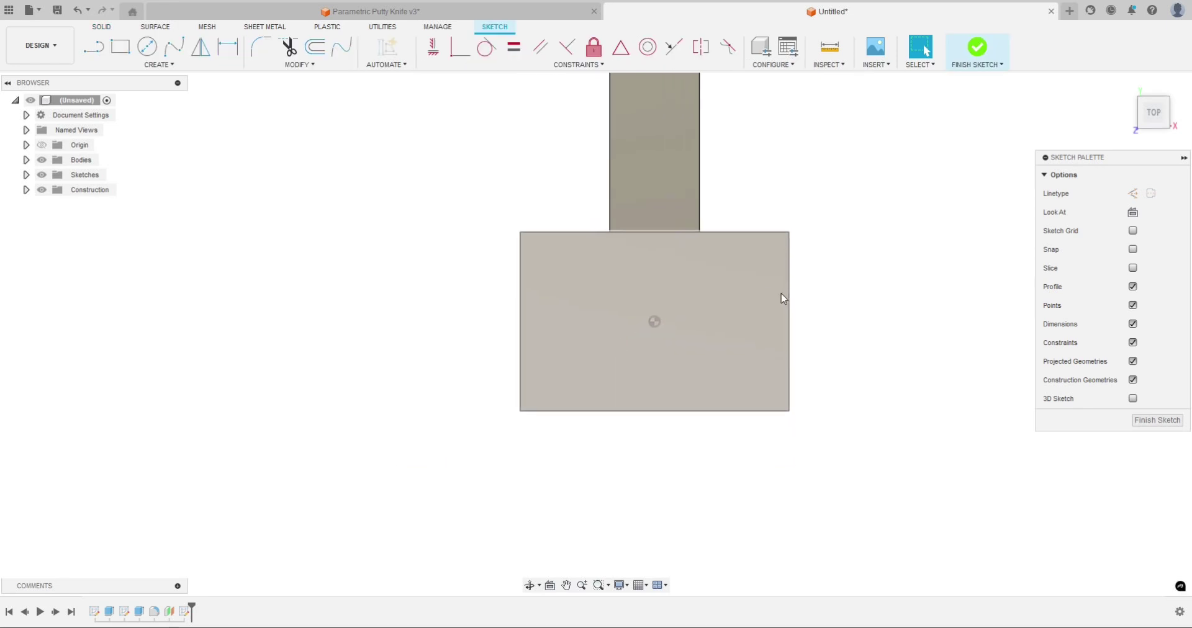
pyautogui.press('p')
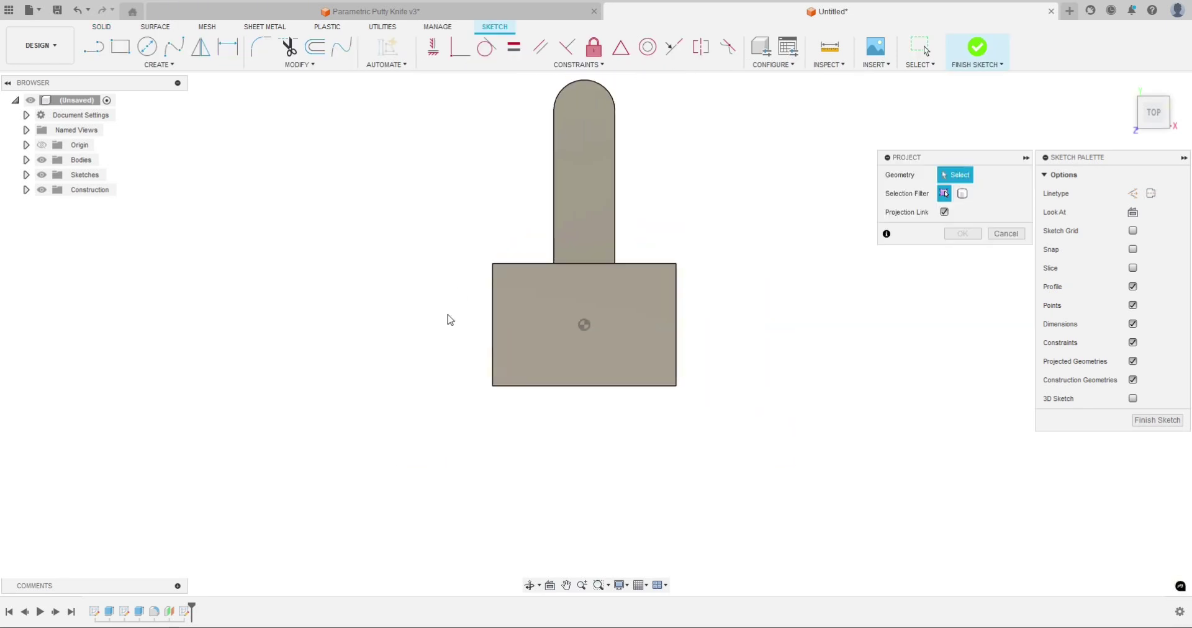
pyautogui.scroll(2, 694, 243)
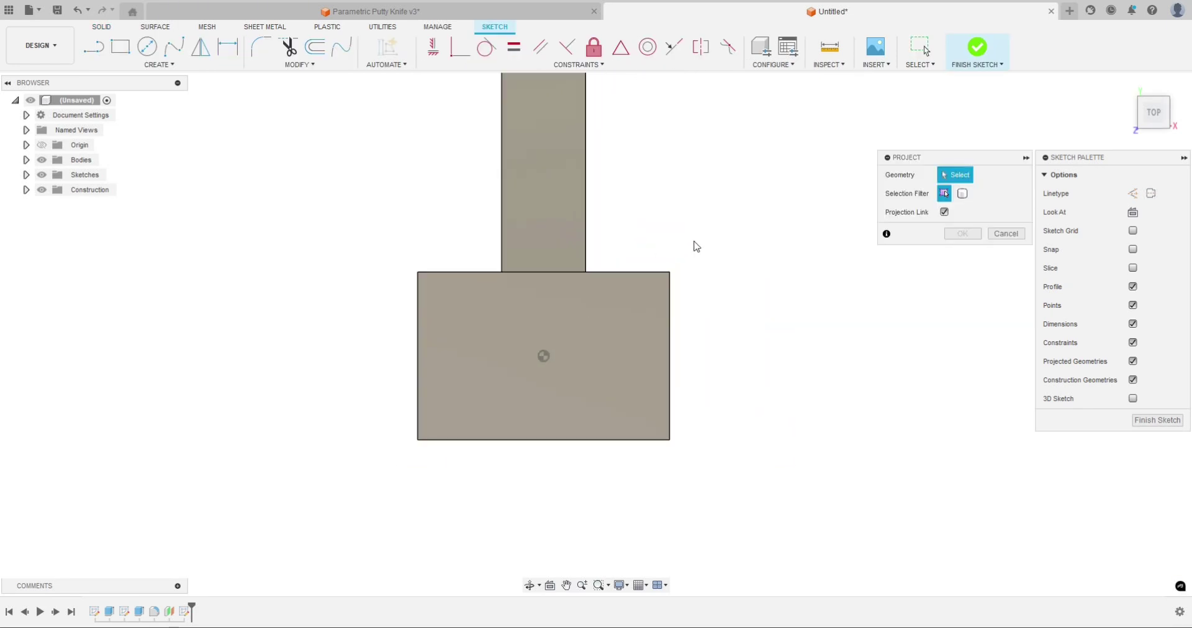
pyautogui.click(586, 315)
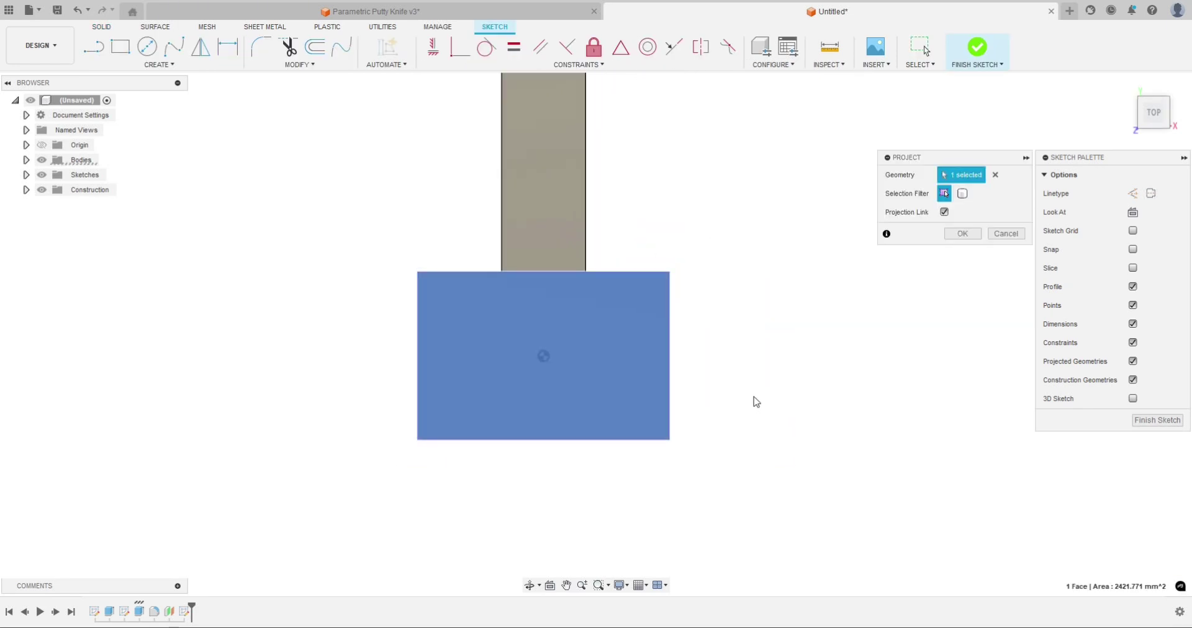
pyautogui.click(962, 234)
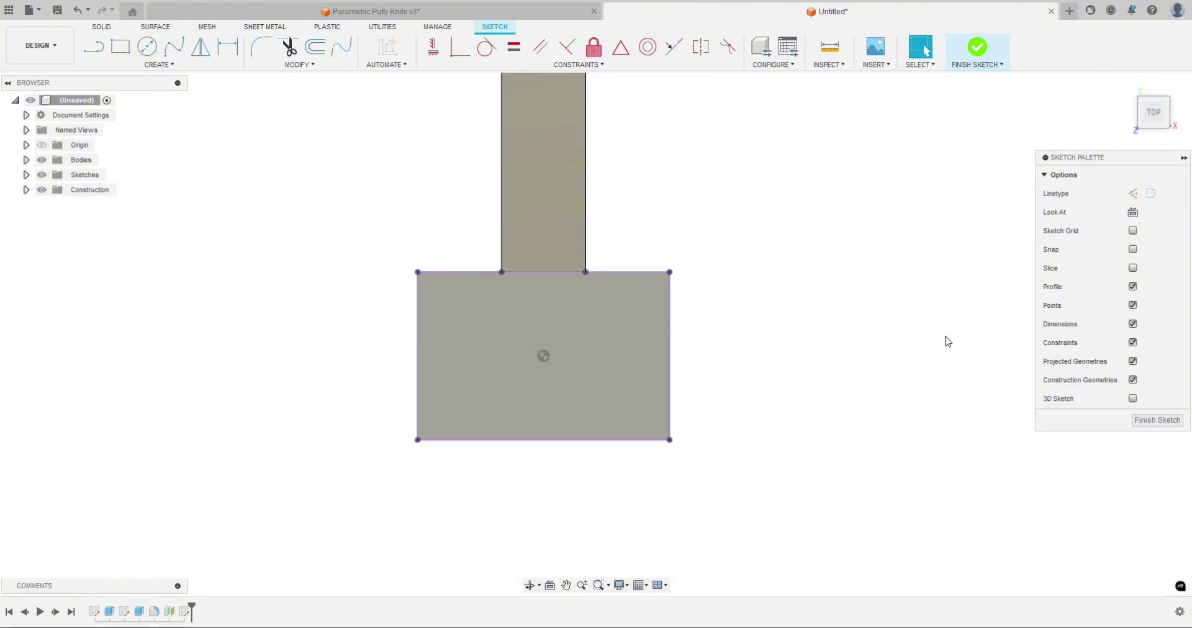
# Step: Draw a conic curve from the handle's left junction to the blade tip's left corner, its apex at the side edge's midpoint, with rho 0.5
pyautogui.click(171, 66)
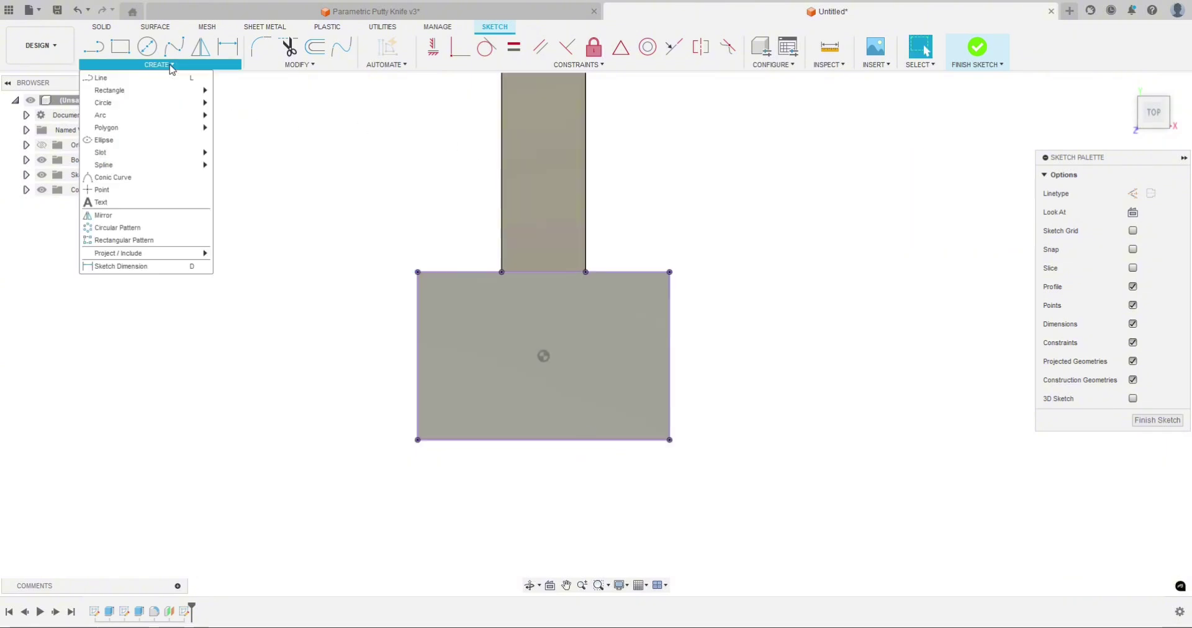
pyautogui.click(112, 178)
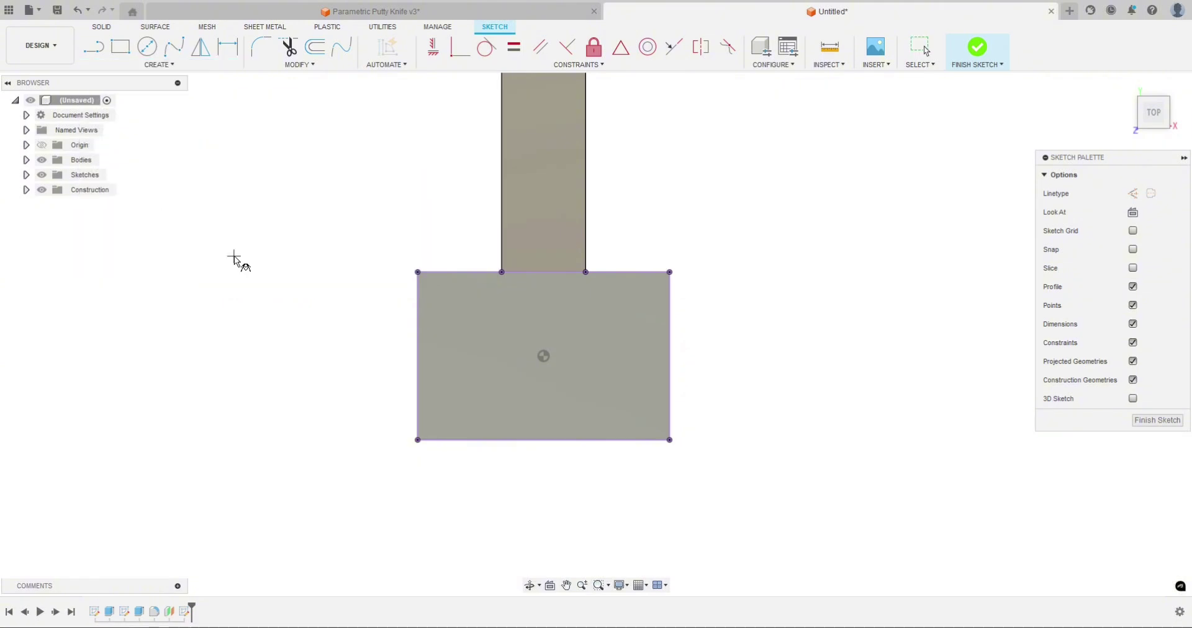
pyautogui.click(502, 271)
pyautogui.click(418, 439)
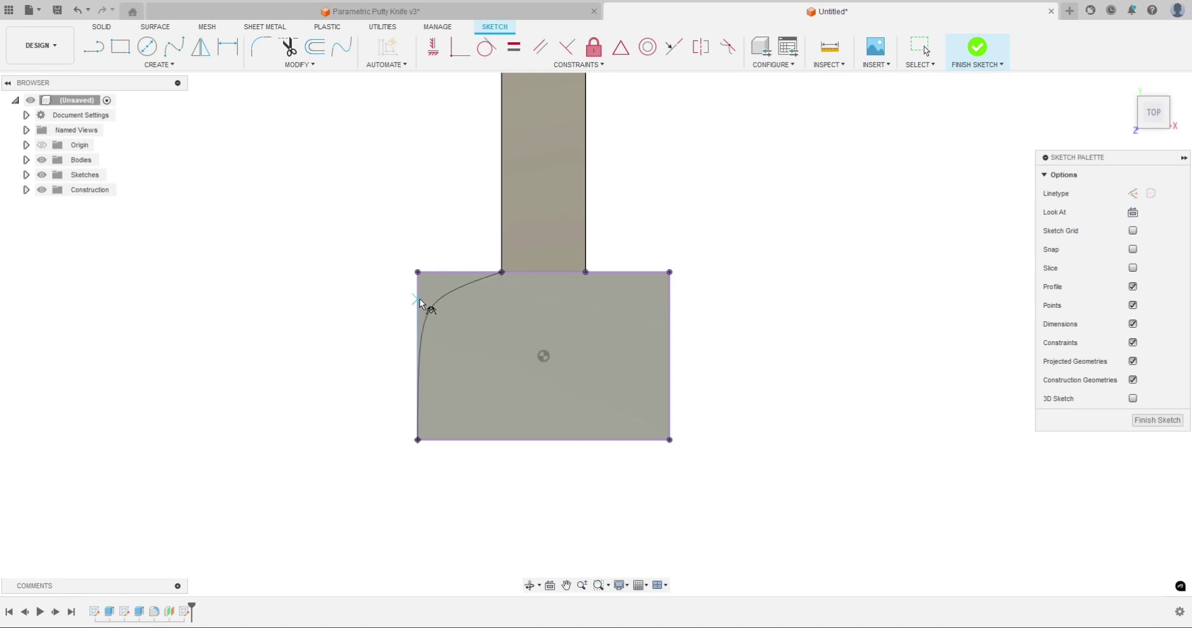
pyautogui.click(417, 358)
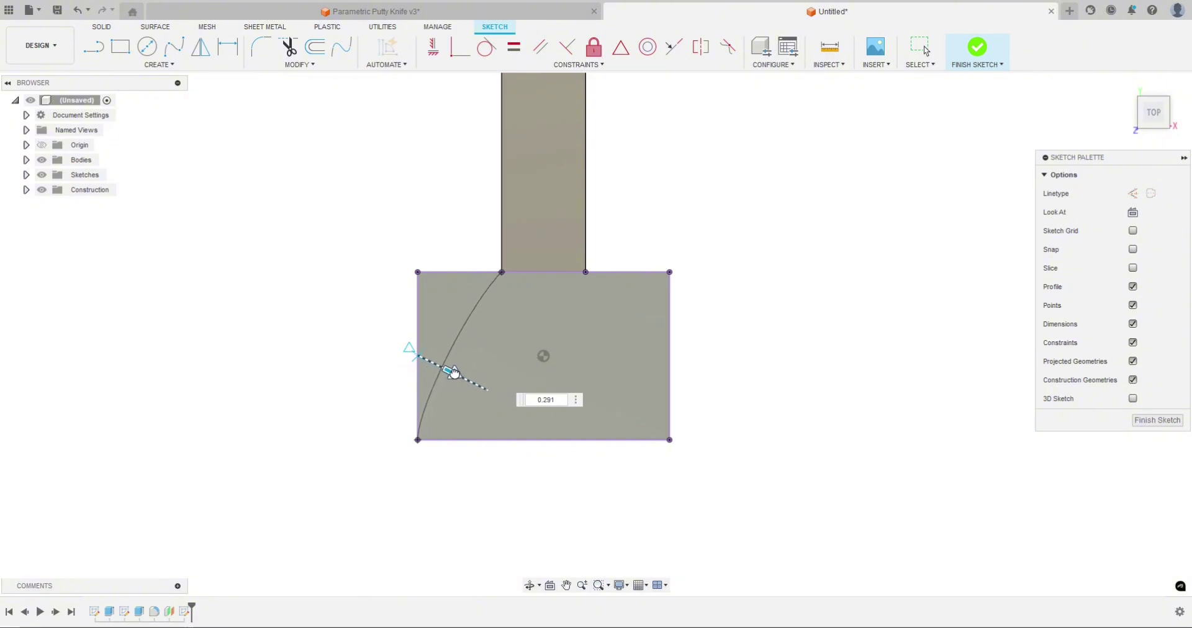
pyautogui.click(441, 366)
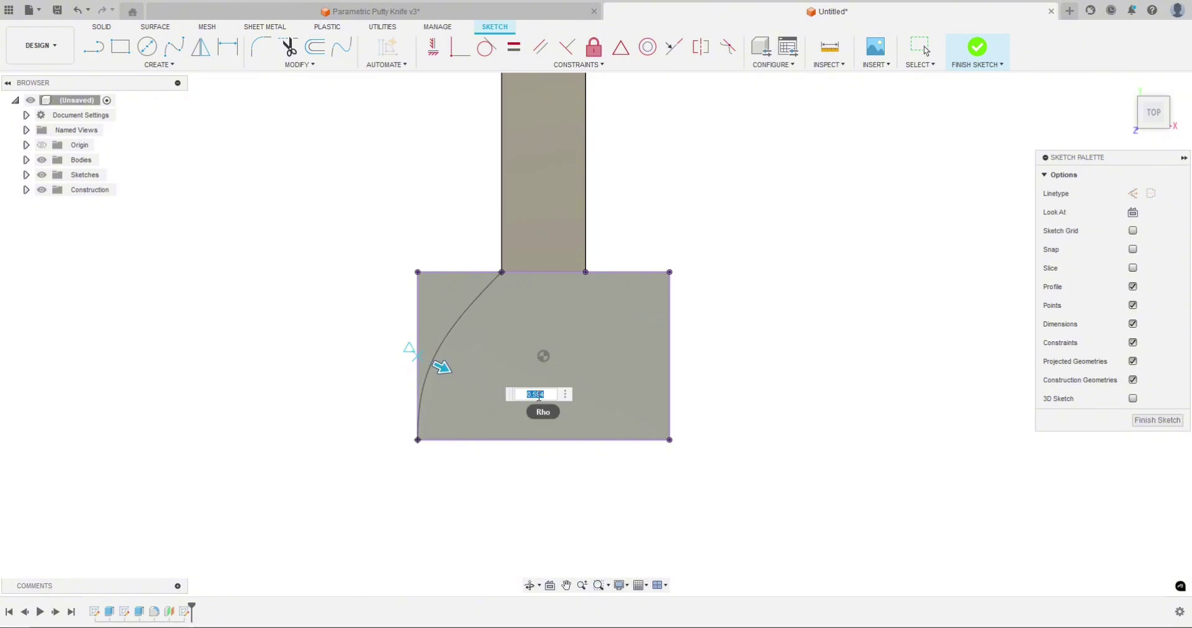
pyautogui.moveTo(441, 368)
pyautogui.mouseDown()
pyautogui.moveTo(453, 370)
pyautogui.moveTo(443, 366)
pyautogui.mouseUp()
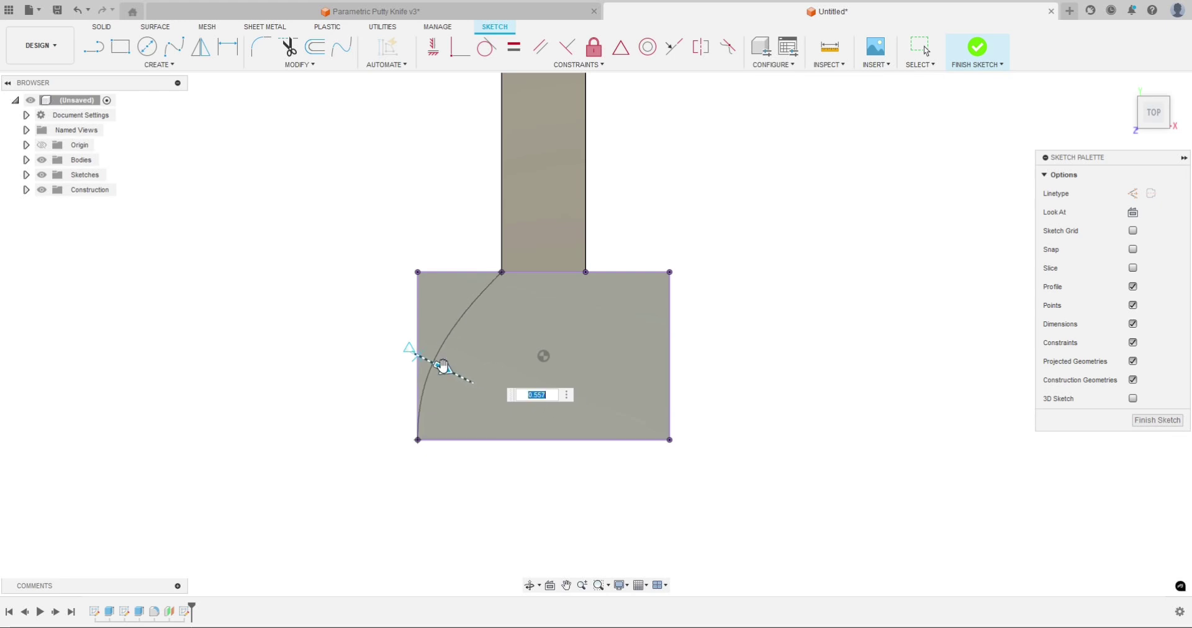
pyautogui.write('.5')
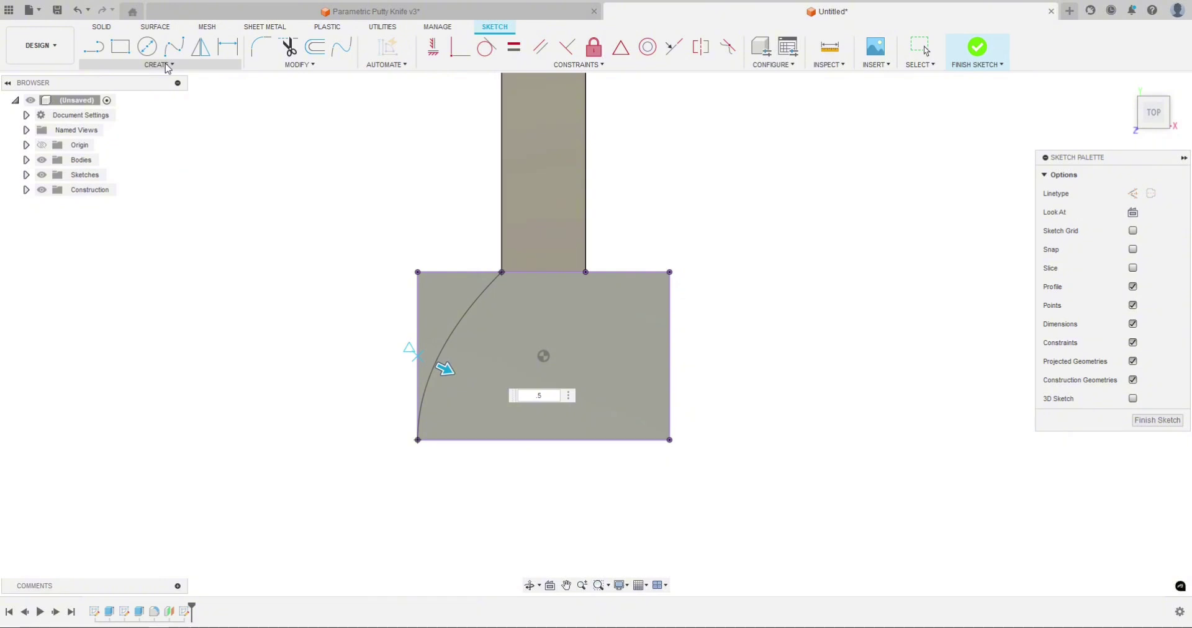
pyautogui.press('Return')
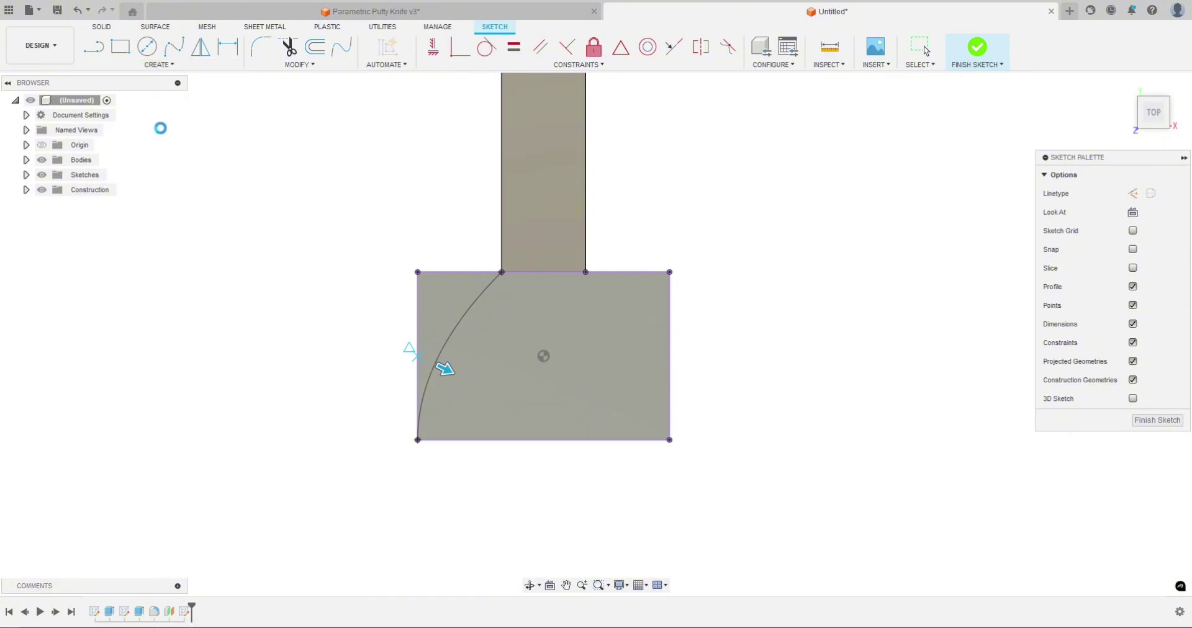
# Step: Draw a conic curve from the handle's right junction to the blade tip's right corner, its apex at the side edge's midpoint, with rho 0.5
pyautogui.click(155, 64)
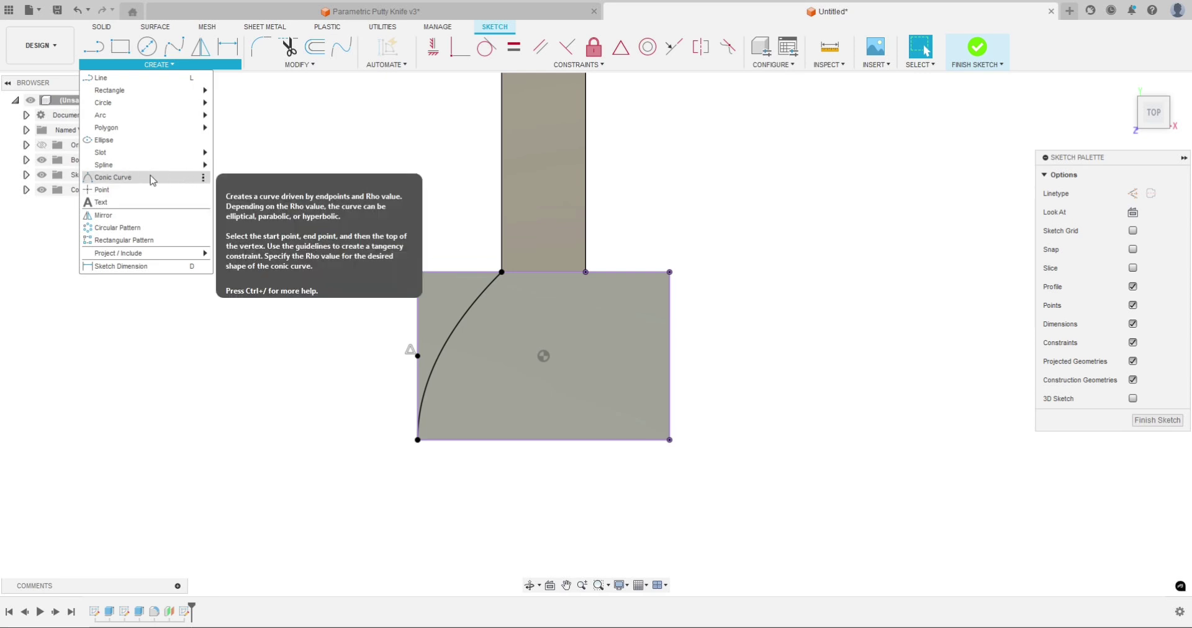
pyautogui.click(401, 215)
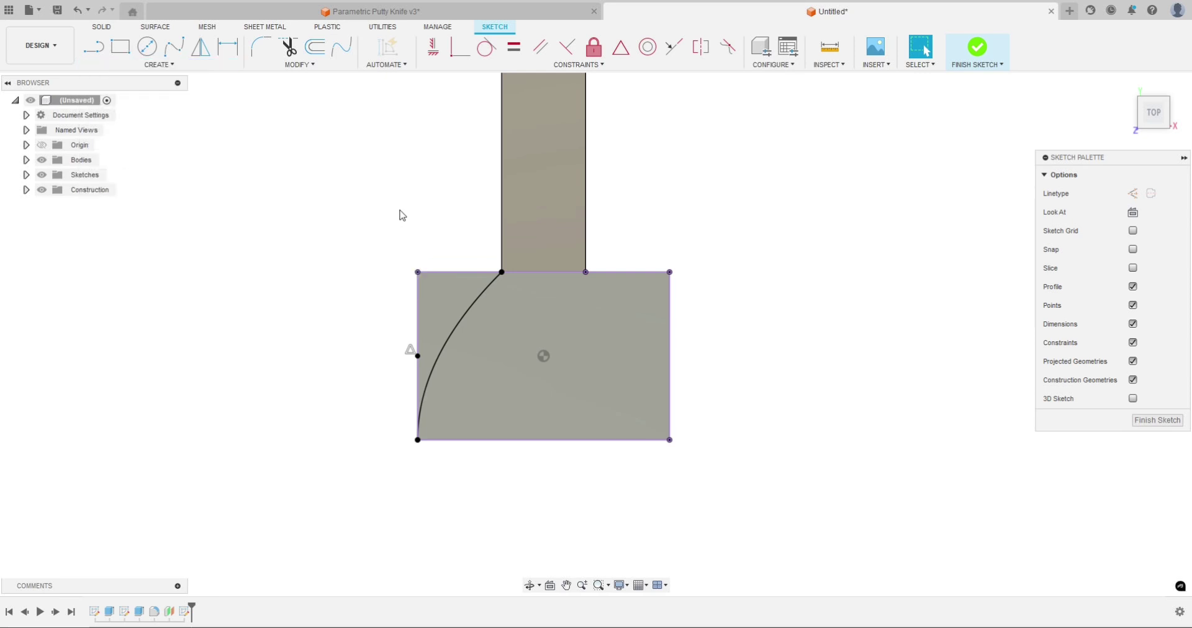
pyautogui.click(180, 66)
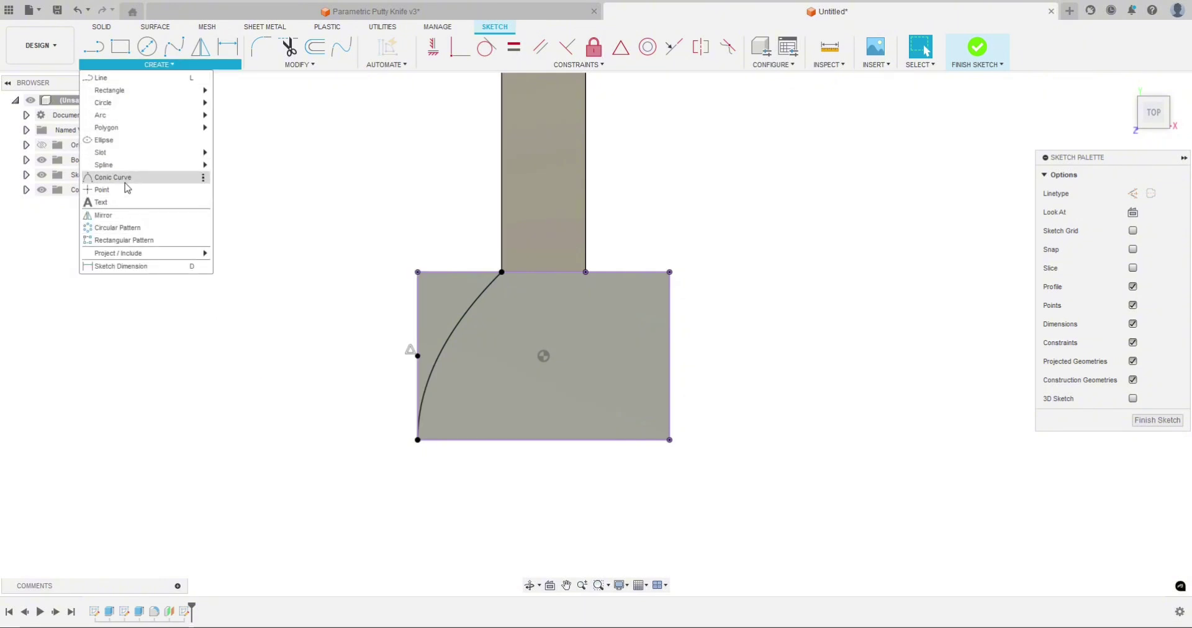
pyautogui.click(118, 179)
pyautogui.click(586, 273)
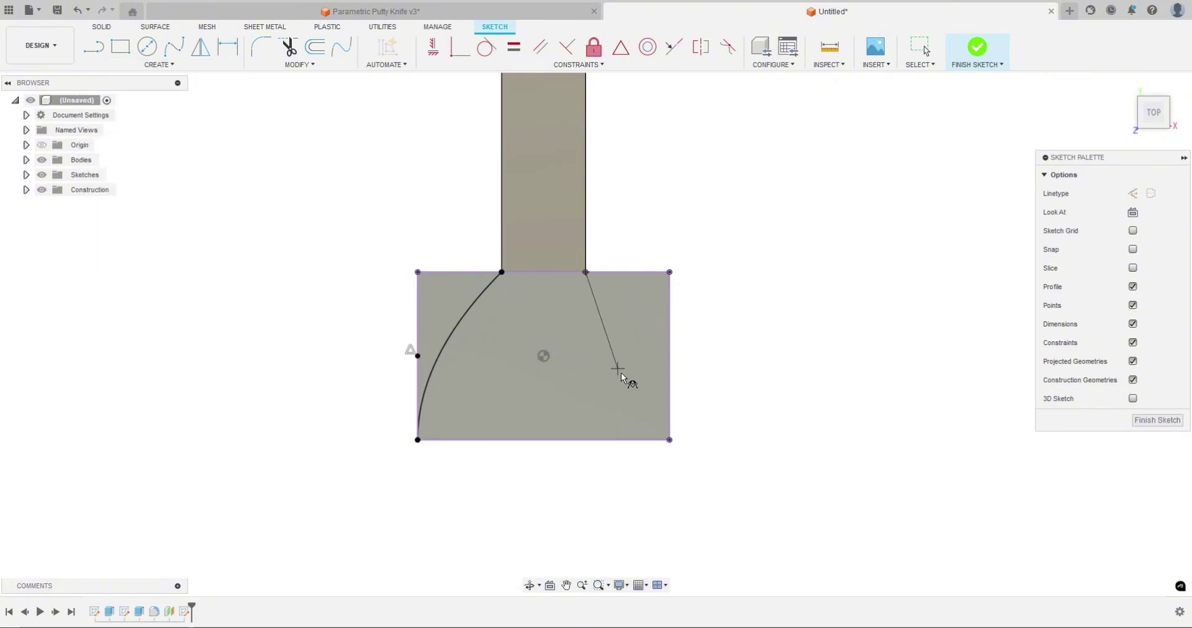
pyautogui.click(668, 440)
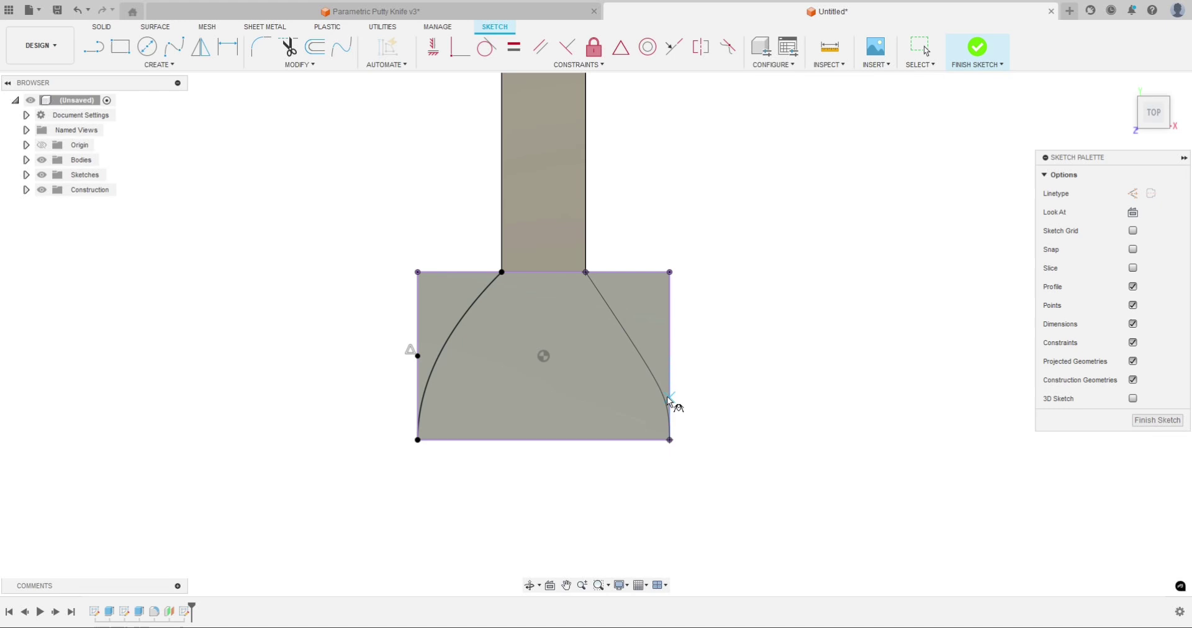
pyautogui.click(672, 358)
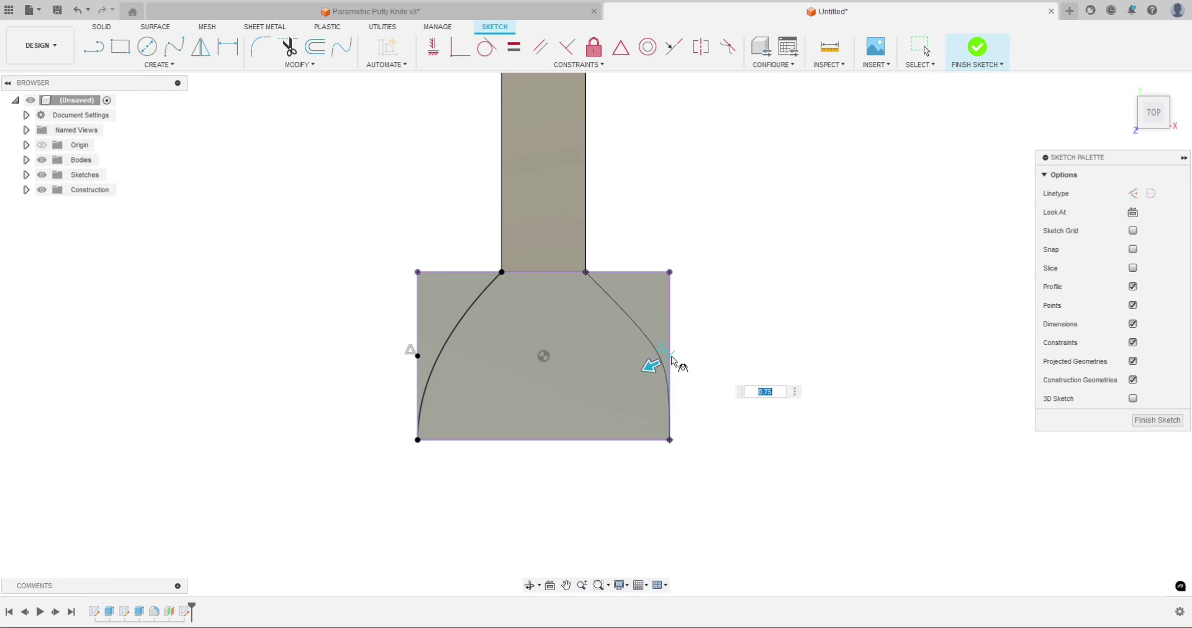
pyautogui.write('.5')
pyautogui.press('Return')
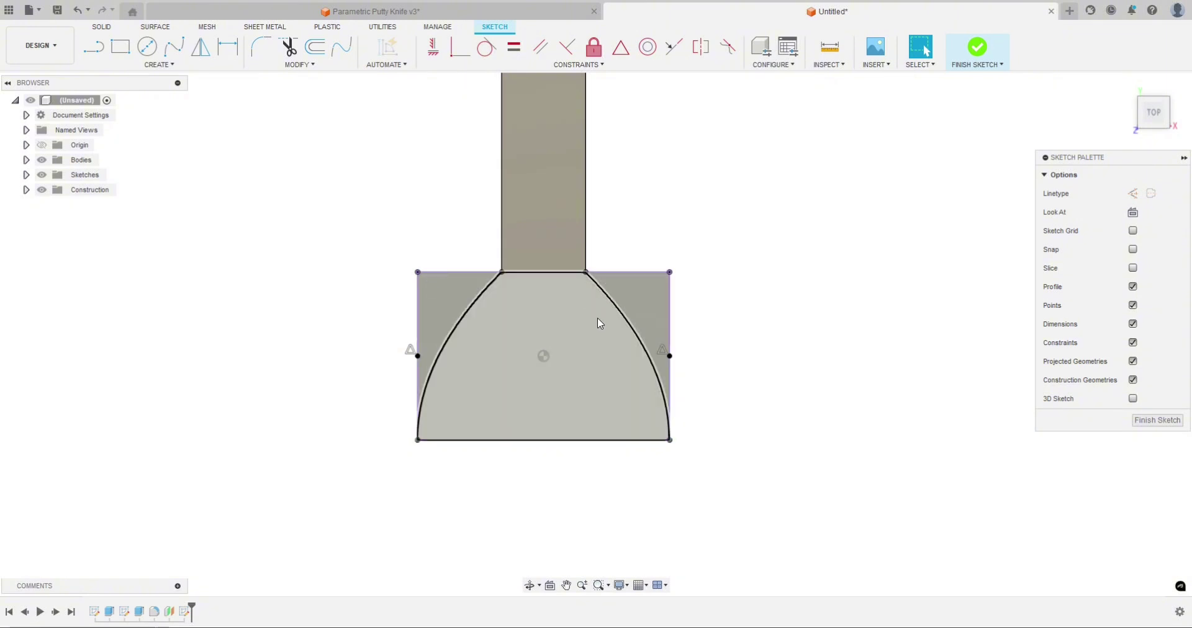
# Step: Finish the sketch and extrude the two outer corner profiles to the blade's bottom face, cutting away the blade's corners
pyautogui.click(984, 56)
pyautogui.click(639, 287)
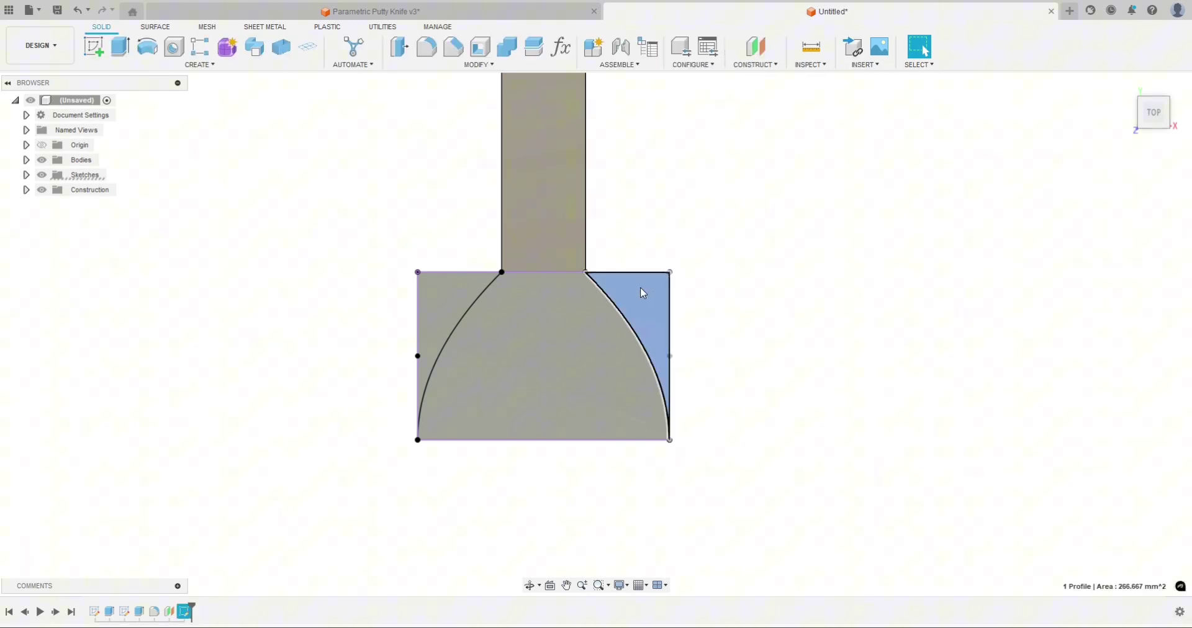
pyautogui.keyDown('shift'); pyautogui.click(462, 294); pyautogui.keyUp('shift')
pyautogui.keyDown('shift'); pyautogui.moveTo(771, 337); pyautogui.dragTo(706, 292, button='middle'); pyautogui.keyUp('shift')
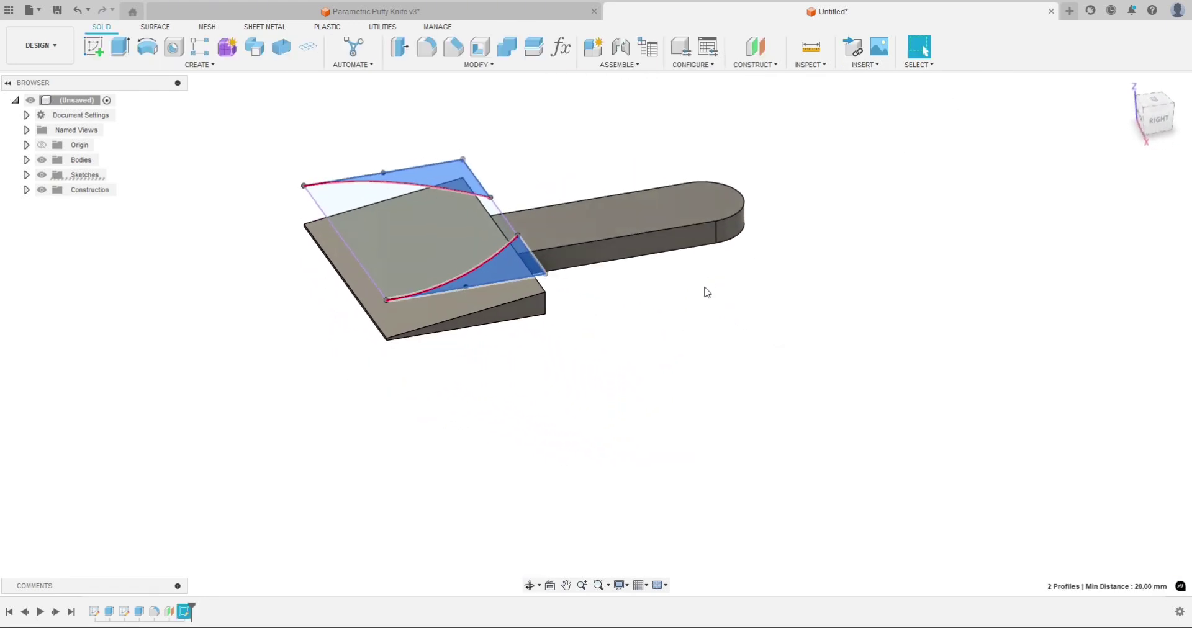
pyautogui.press('e')
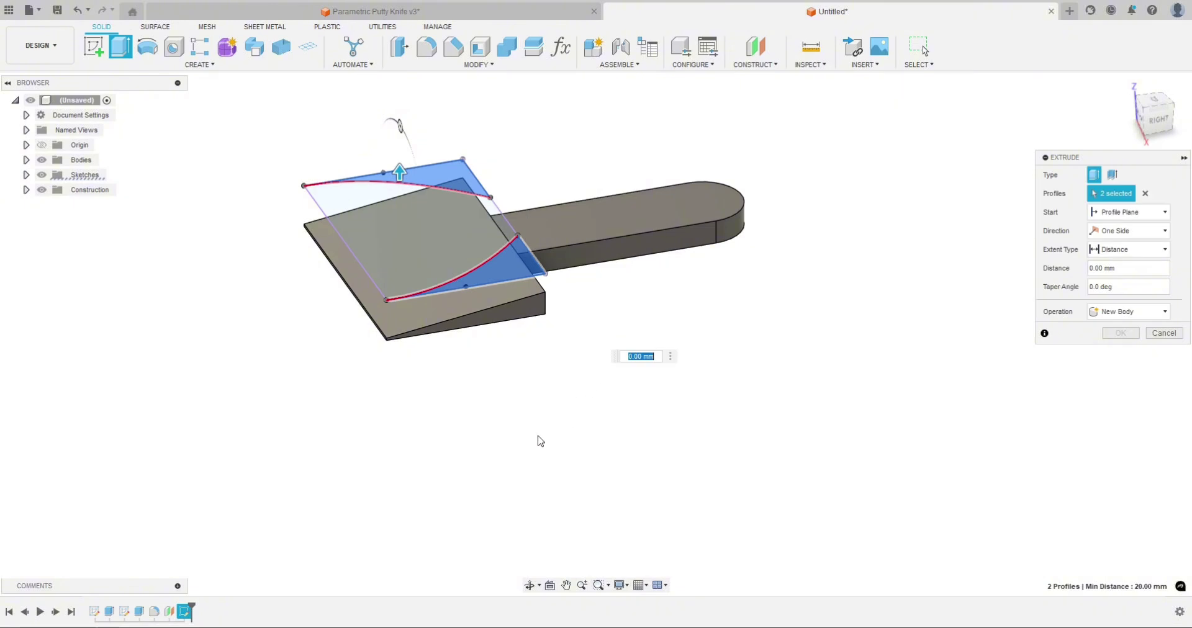
pyautogui.keyDown('shift'); pyautogui.moveTo(476, 444); pyautogui.dragTo(475, 396, button='middle'); pyautogui.keyUp('shift')
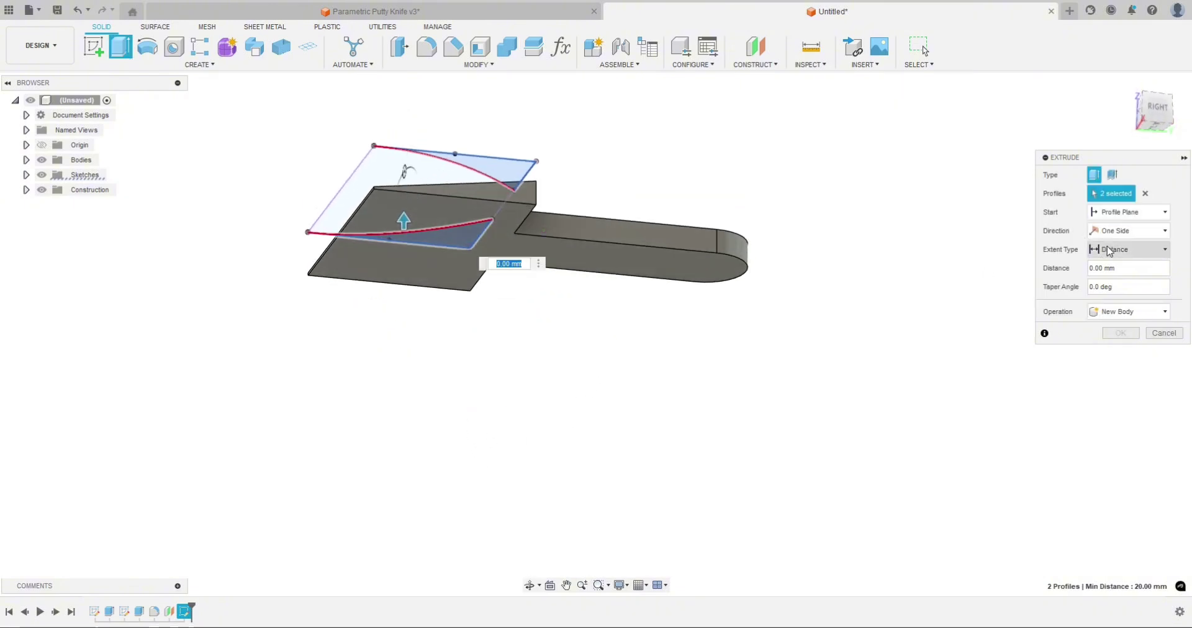
pyautogui.click(1126, 249)
pyautogui.click(1109, 277)
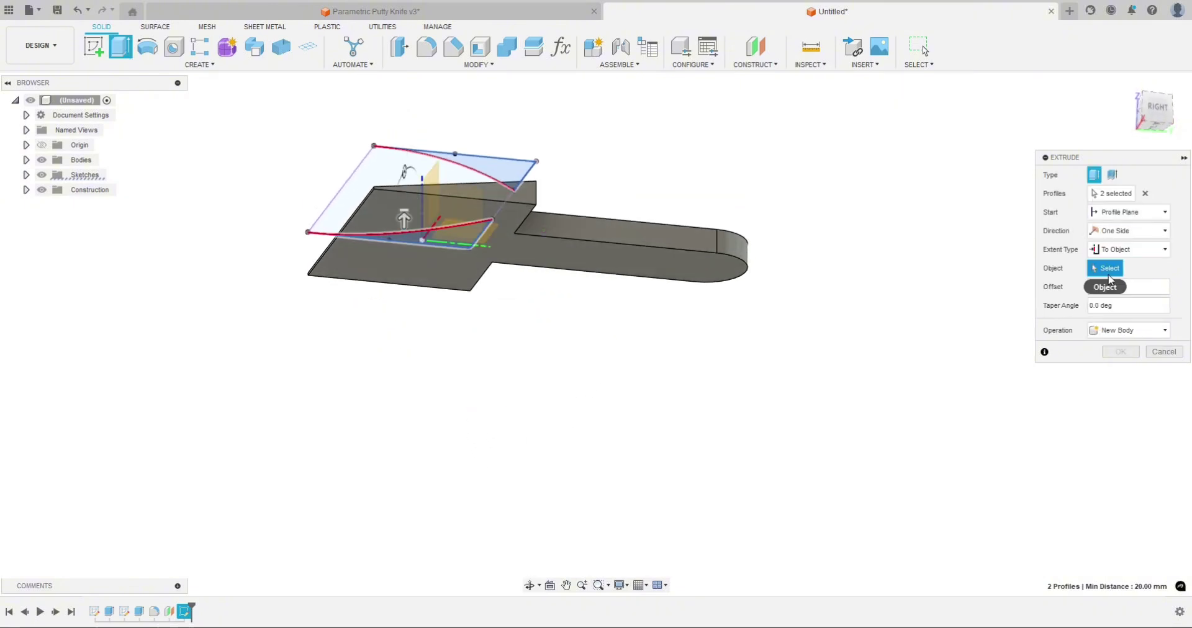
pyautogui.click(440, 266)
pyautogui.click(1112, 405)
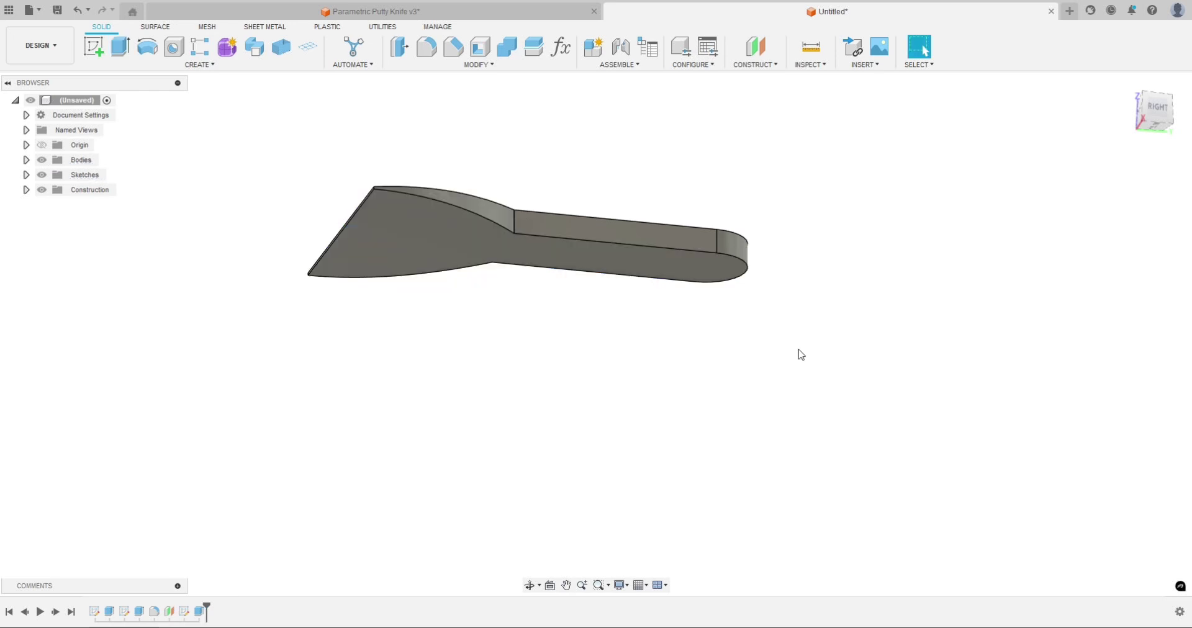
# Step: Open the parameters table beside the model and set HWLimit to 30 mm
pyautogui.keyDown('shift'); pyautogui.moveTo(522, 330); pyautogui.dragTo(641, 368, button='middle'); pyautogui.keyUp('shift')
pyautogui.click(562, 47)
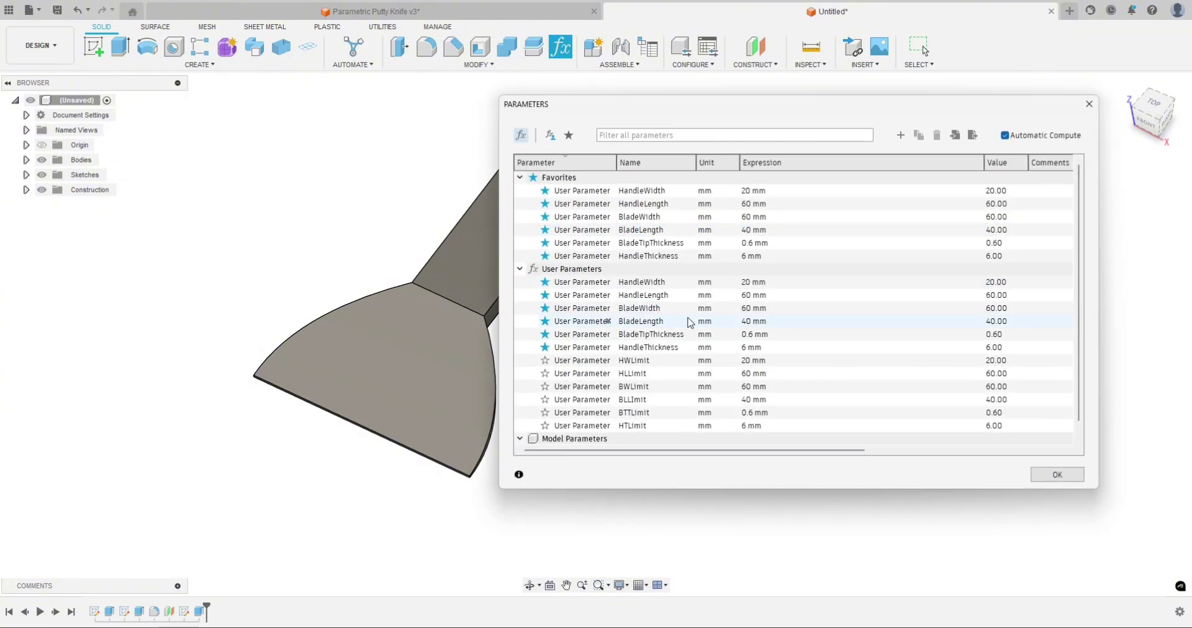
pyautogui.moveTo(496, 268); pyautogui.dragTo(586, 269)
pyautogui.moveTo(1030, 163); pyautogui.dragTo(898, 163)
pyautogui.moveTo(531, 314); pyautogui.dragTo(479, 322, button='middle')
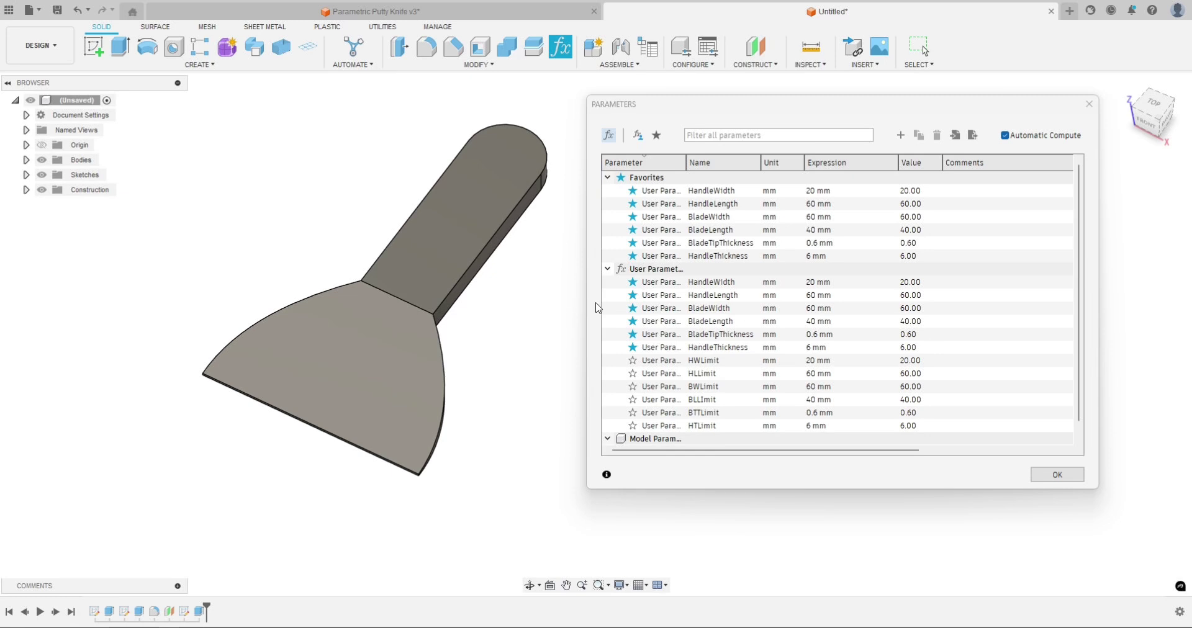
pyautogui.click(804, 361)
pyautogui.moveTo(542, 367); pyautogui.dragTo(524, 372, button='middle')
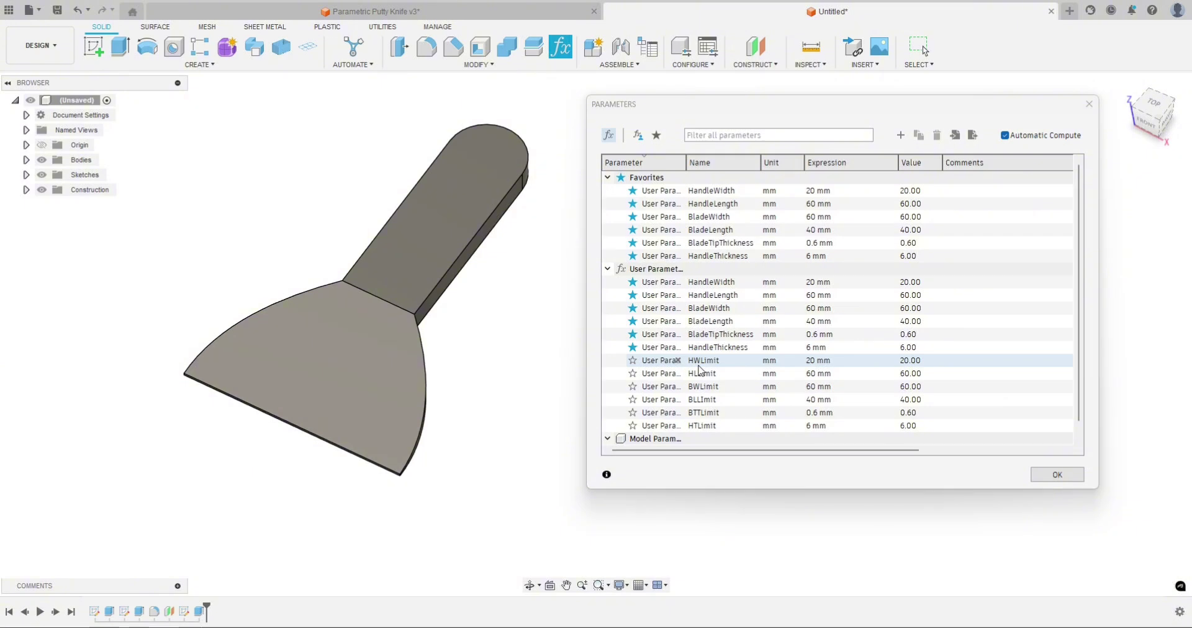
pyautogui.click(815, 360)
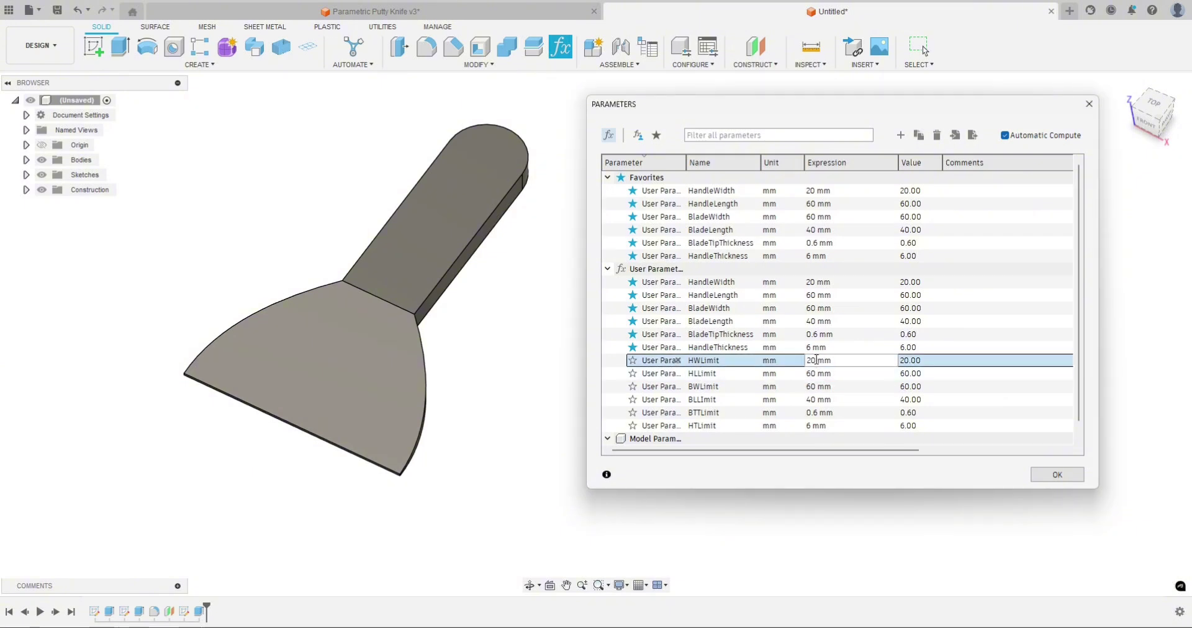
pyautogui.write('30')
pyautogui.click(782, 386)
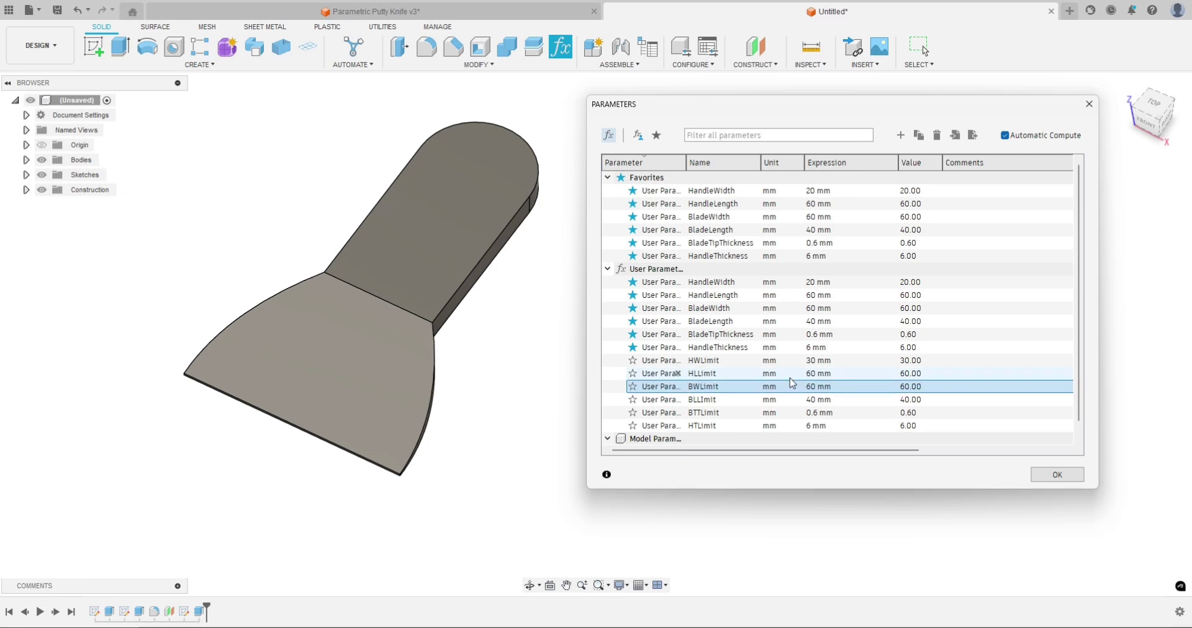
# Step: Set HWLimit back to 20 mm and set BWLimit to 100 mm
pyautogui.click(817, 361)
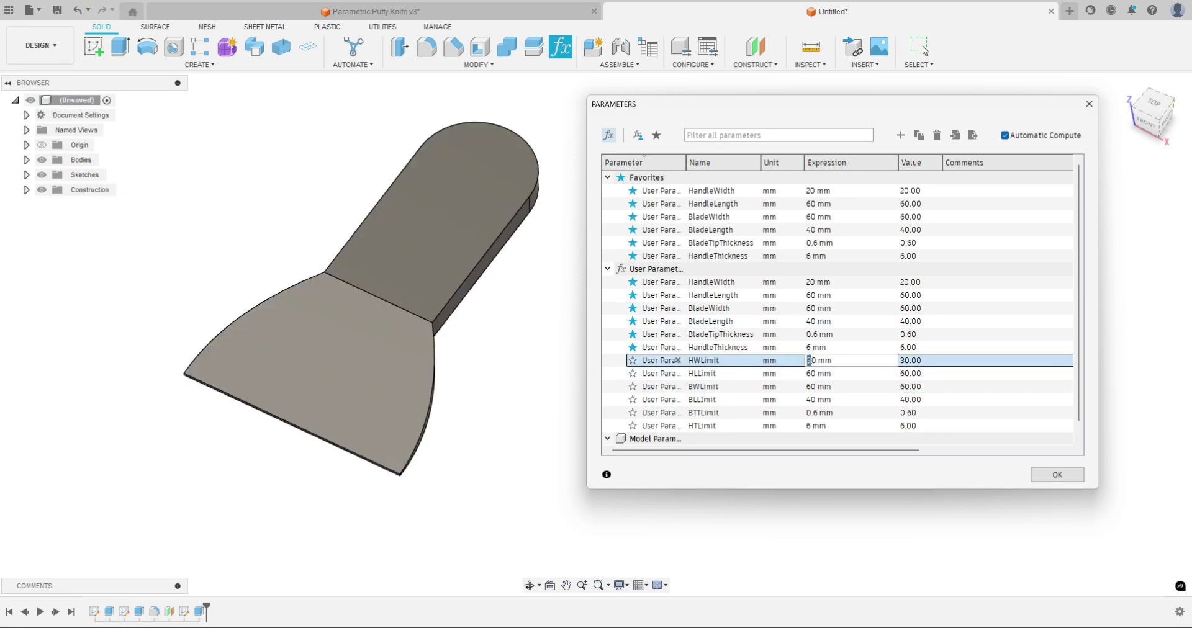
pyautogui.write('2')
pyautogui.click(817, 386)
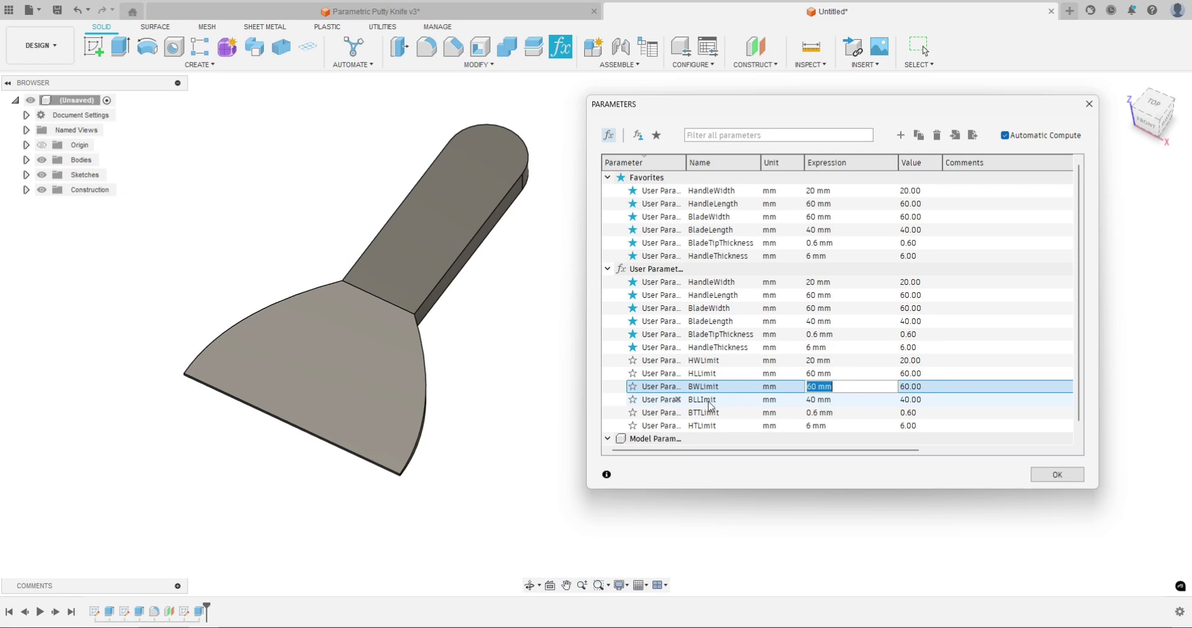
pyautogui.click(812, 387)
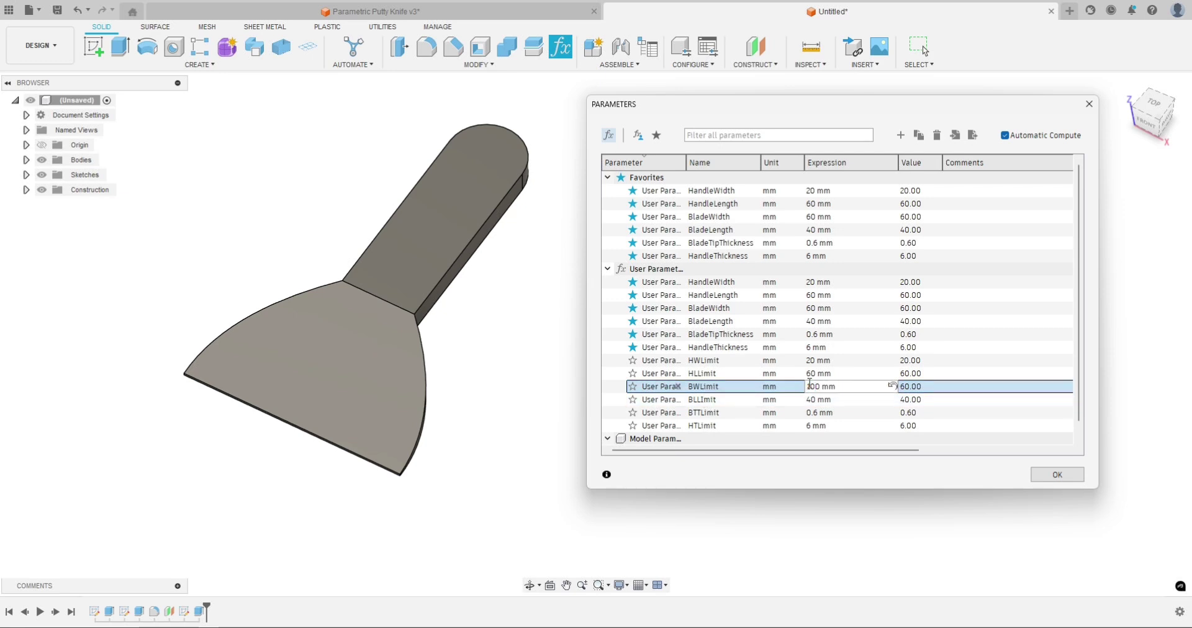
pyautogui.click(814, 373)
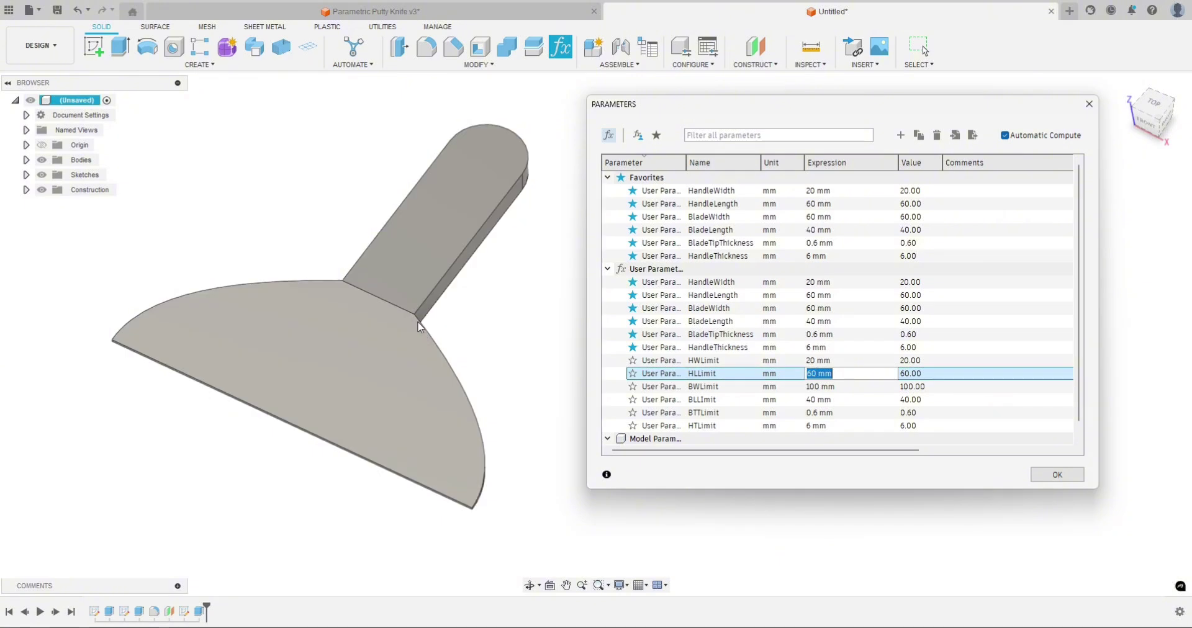
# Step: Set BWLimit back to 60 mm and close the parameters table
pyautogui.click(812, 387)
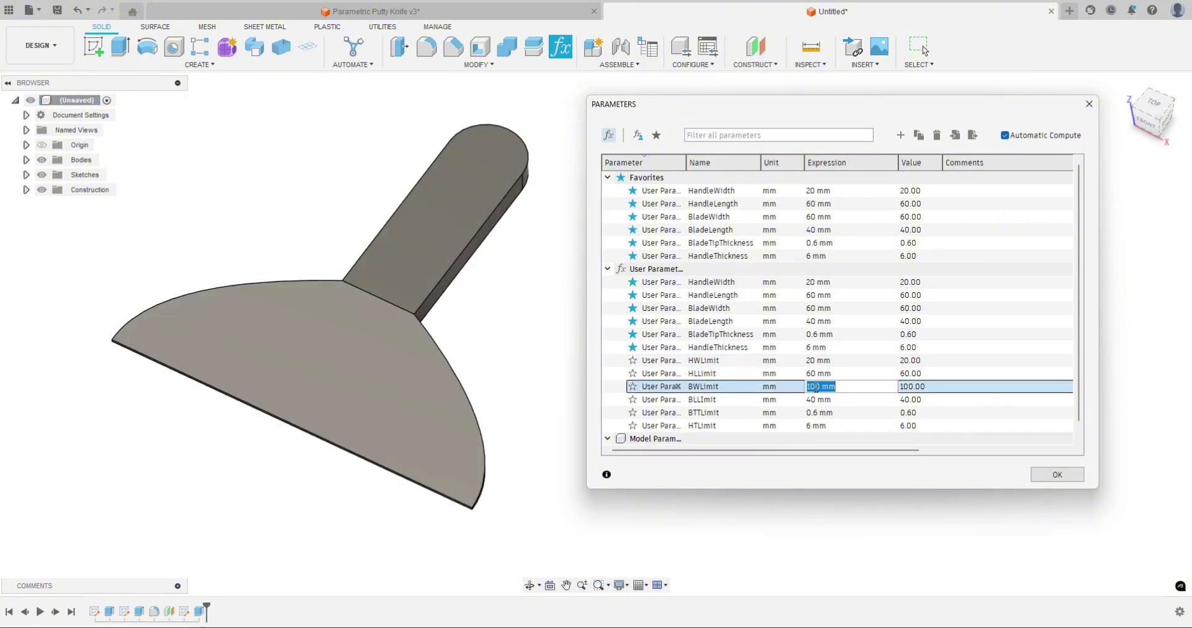
pyautogui.click(815, 387)
pyautogui.write('6')
pyautogui.press('Return')
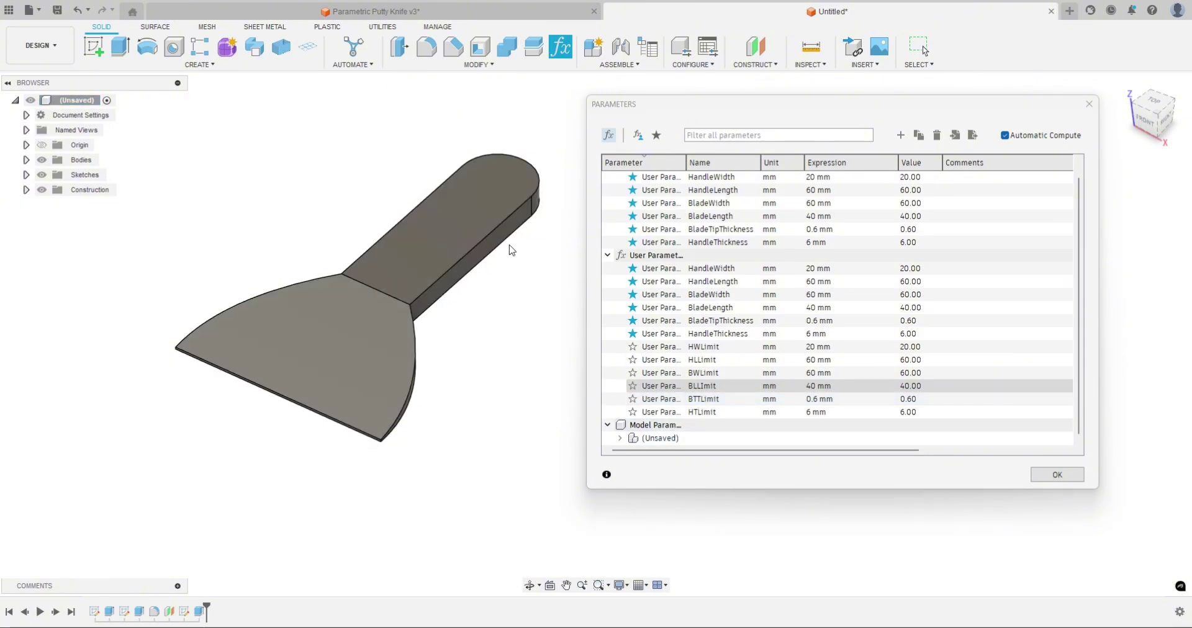
pyautogui.keyDown('shift'); pyautogui.moveTo(481, 229); pyautogui.dragTo(479, 405, button='middle'); pyautogui.keyUp('shift')
pyautogui.click(1055, 474)
# Step: Examine the putty knife's curved blade sides, blade-to-handle junction and rounded handle end from several angles
pyautogui.keyDown('shift'); pyautogui.moveTo(910, 444); pyautogui.dragTo(589, 409, button='middle'); pyautogui.keyUp('shift')
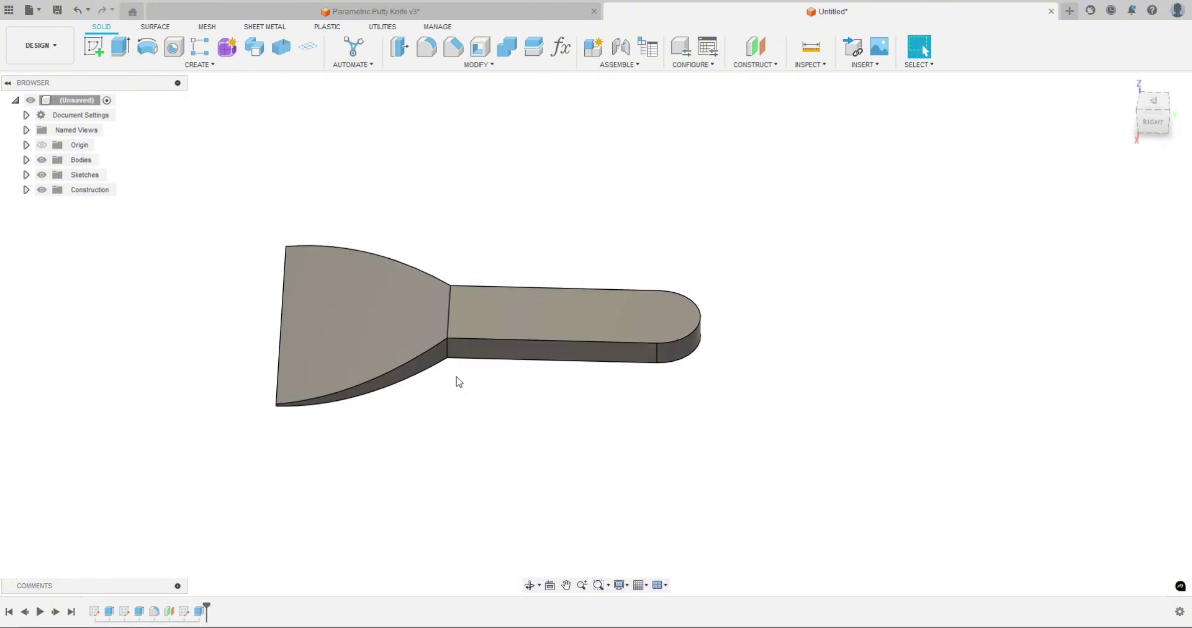
pyautogui.keyDown('shift'); pyautogui.moveTo(487, 402); pyautogui.dragTo(612, 336, button='middle'); pyautogui.keyUp('shift')
pyautogui.keyDown('shift'); pyautogui.moveTo(633, 402); pyautogui.dragTo(546, 357, button='middle'); pyautogui.keyUp('shift')
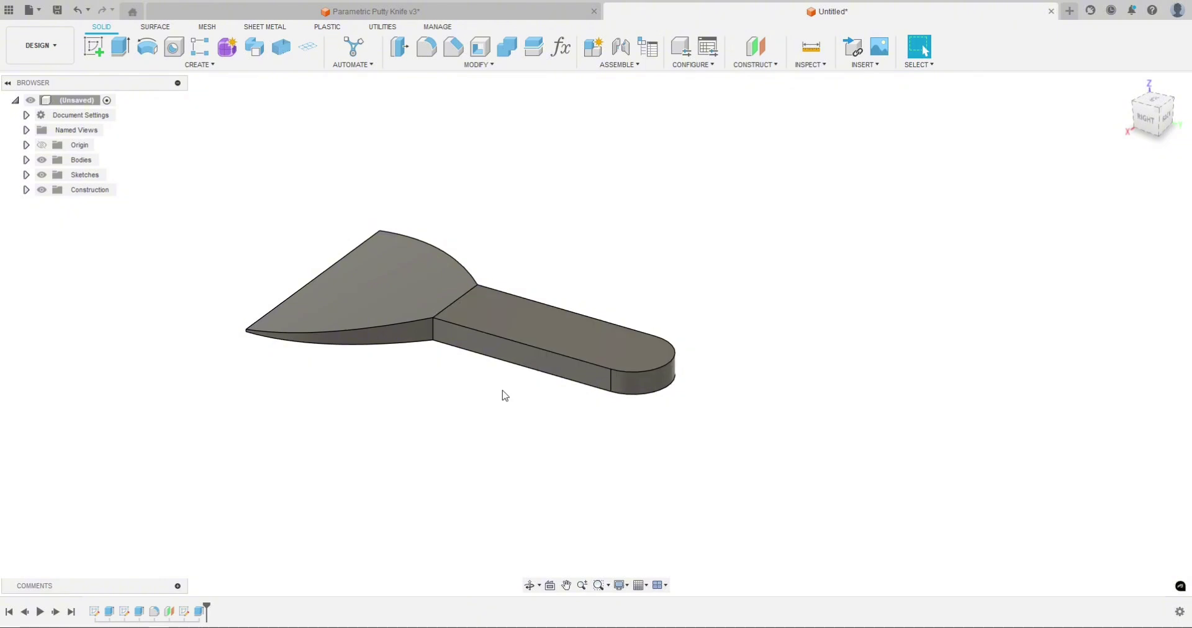
pyautogui.moveTo(502, 394)
pyautogui.keyDown('shift'); pyautogui.mouseDown(button='middle')
pyautogui.moveTo(490, 393)
pyautogui.moveTo(506, 365)
pyautogui.moveTo(497, 399)
pyautogui.mouseUp(button='middle'); pyautogui.keyUp('shift')
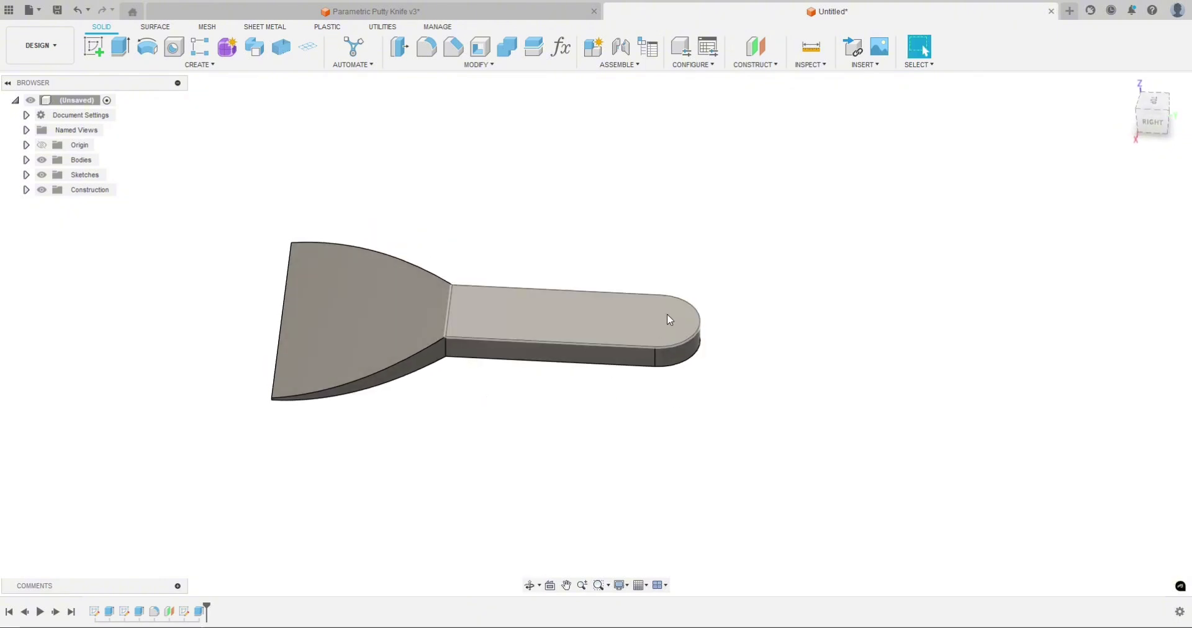
pyautogui.keyDown('shift'); pyautogui.moveTo(713, 409); pyautogui.dragTo(633, 380, button='middle'); pyautogui.keyUp('shift')
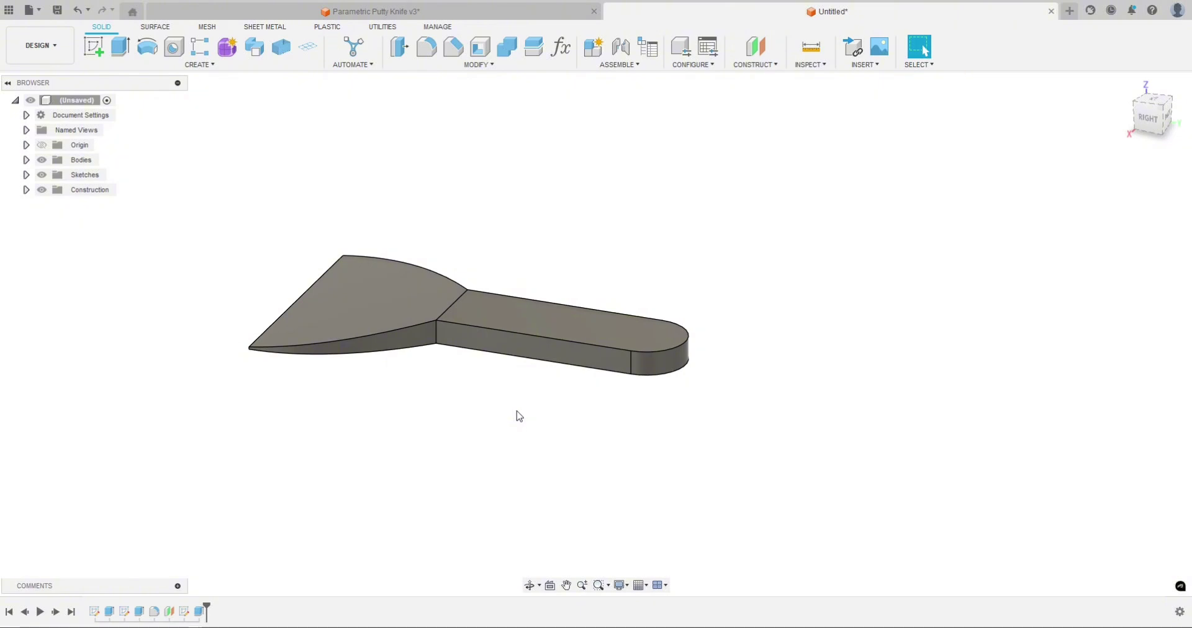
pyautogui.keyDown('shift'); pyautogui.moveTo(480, 415); pyautogui.dragTo(471, 439, button='middle'); pyautogui.keyUp('shift')
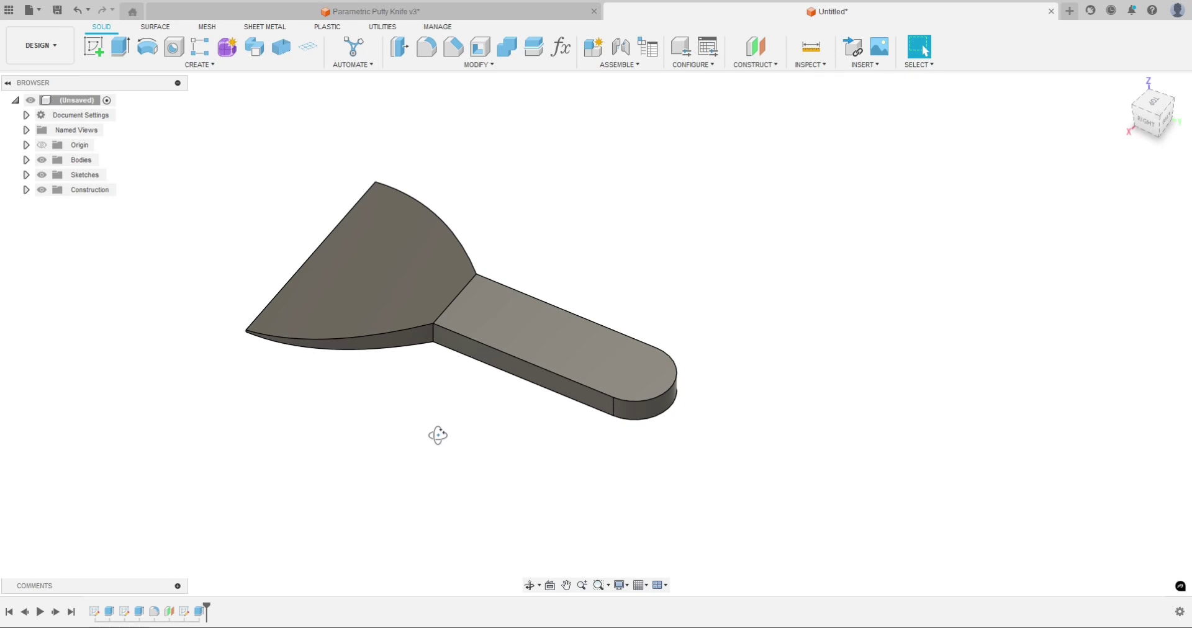
pyautogui.keyDown('shift'); pyautogui.moveTo(438, 435); pyautogui.dragTo(500, 421, button='middle'); pyautogui.keyUp('shift')
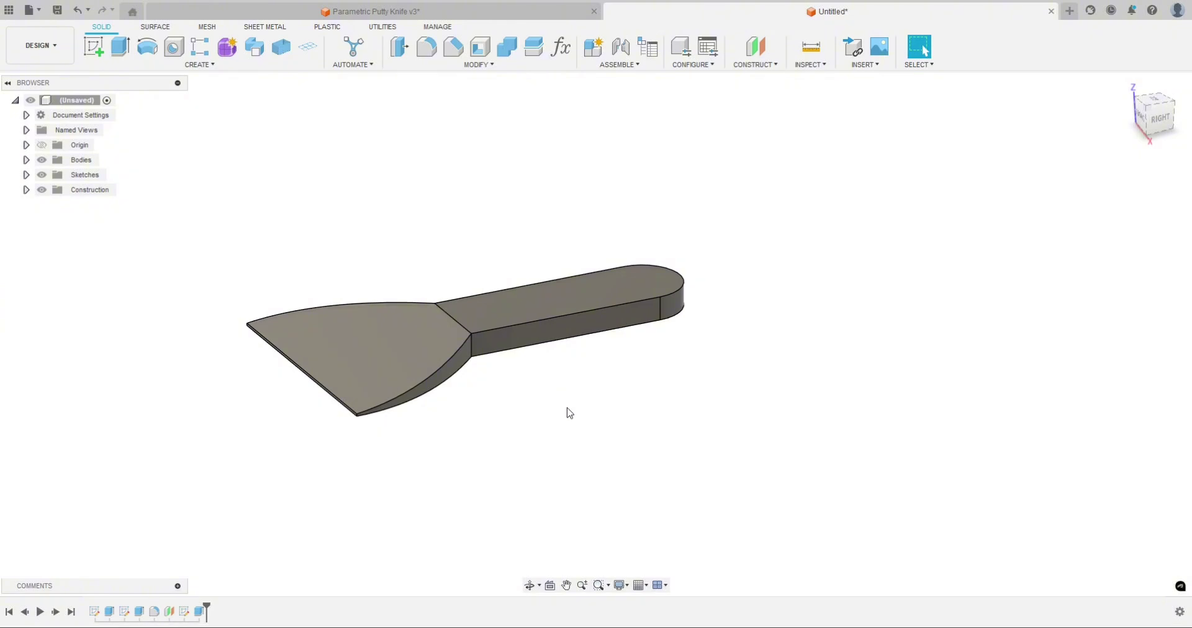
pyautogui.moveTo(569, 413)
pyautogui.keyDown('shift'); pyautogui.mouseDown(button='middle')
pyautogui.moveTo(580, 414)
pyautogui.moveTo(528, 435)
pyautogui.moveTo(571, 429)
pyautogui.mouseUp(button='middle'); pyautogui.keyUp('shift')
# Step: Start a sketch on the handle's top face and project that face's outline into it
pyautogui.click(96, 49)
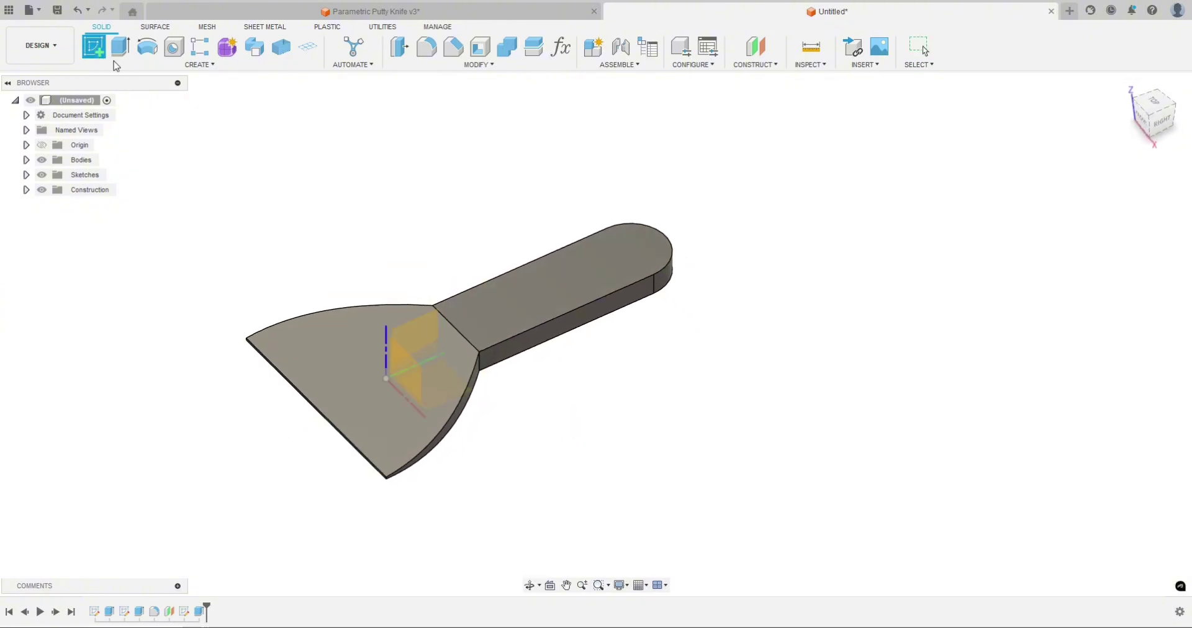
pyautogui.click(501, 295)
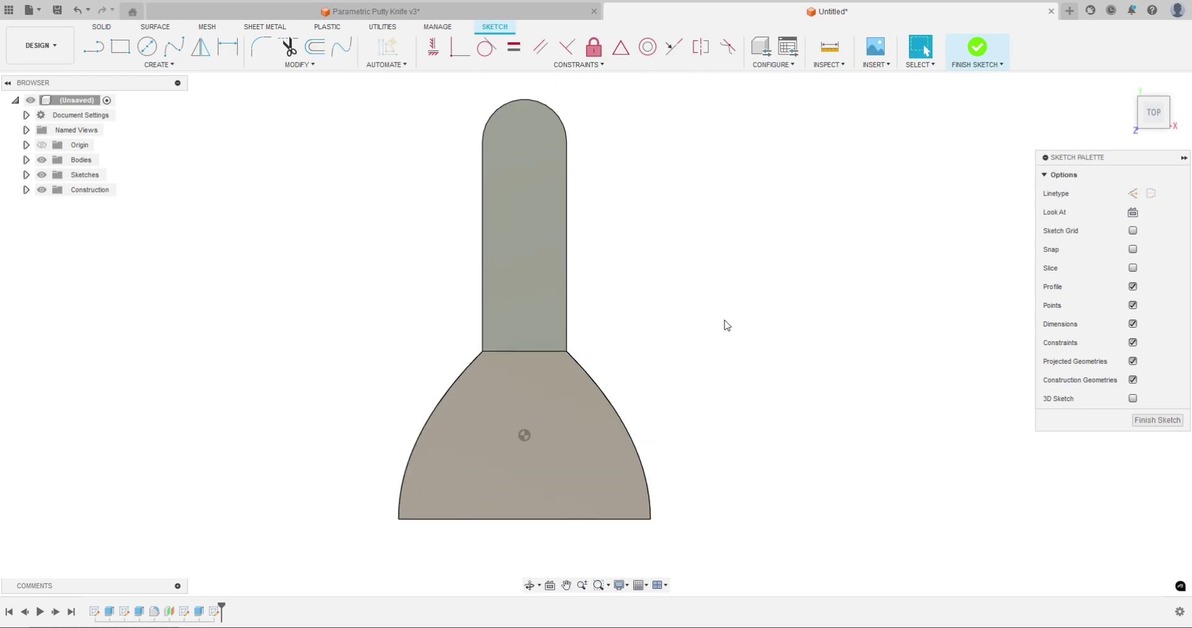
pyautogui.press('p')
pyautogui.click(534, 202)
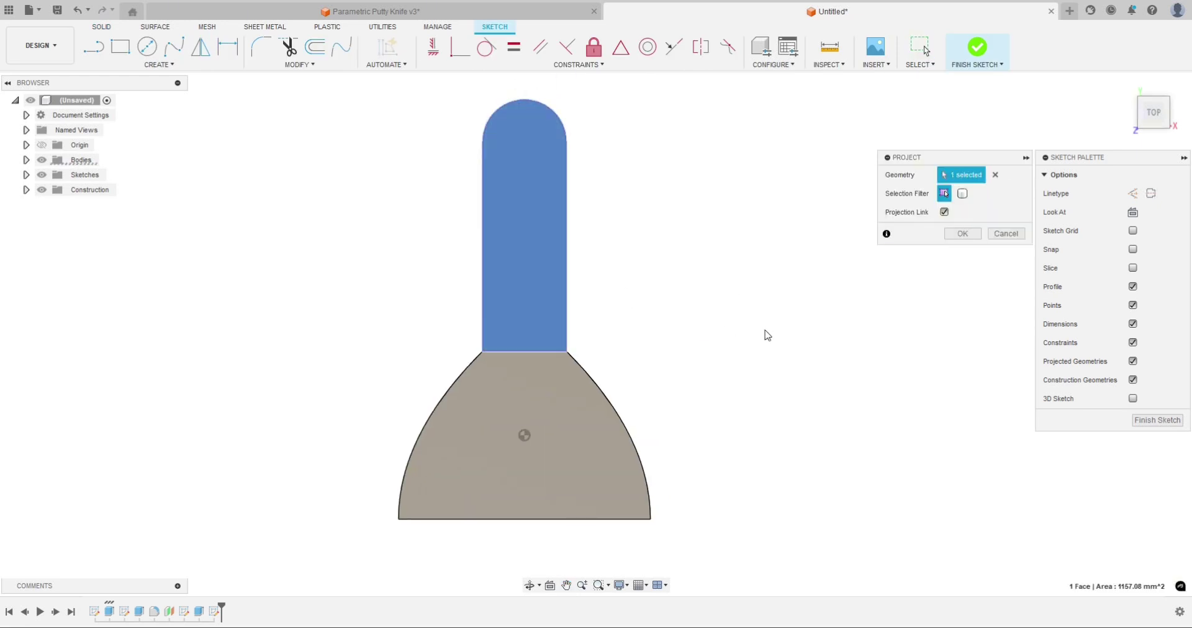
pyautogui.click(962, 232)
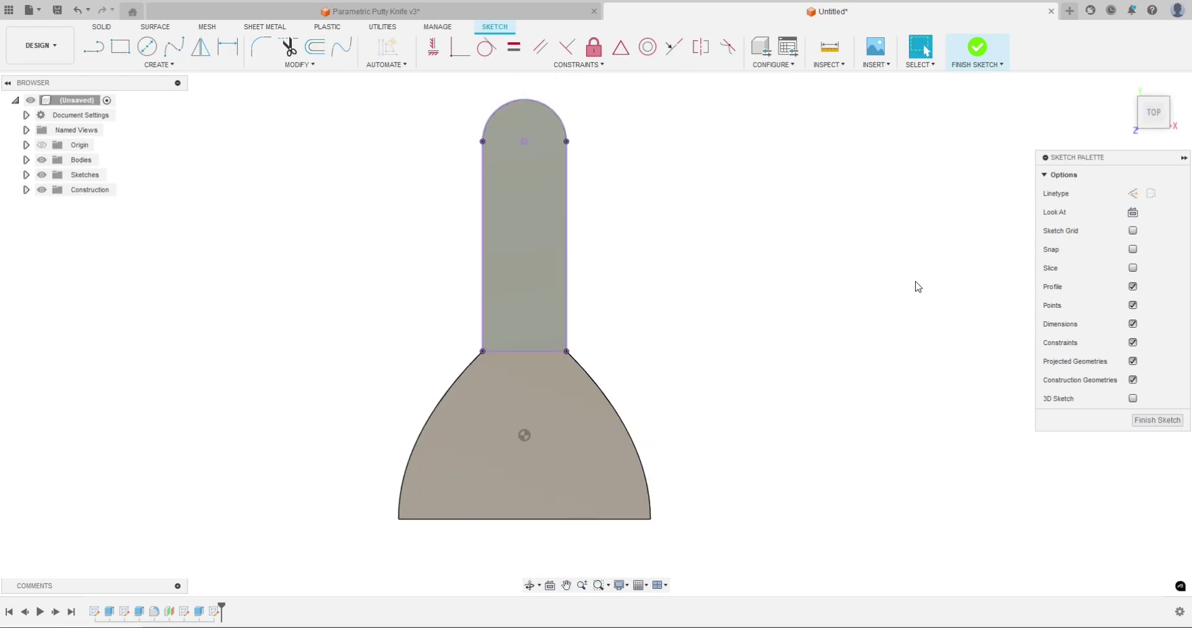
# Step: Offset the handle's projected outline inward as a chain by -4 mm
pyautogui.click(312, 52)
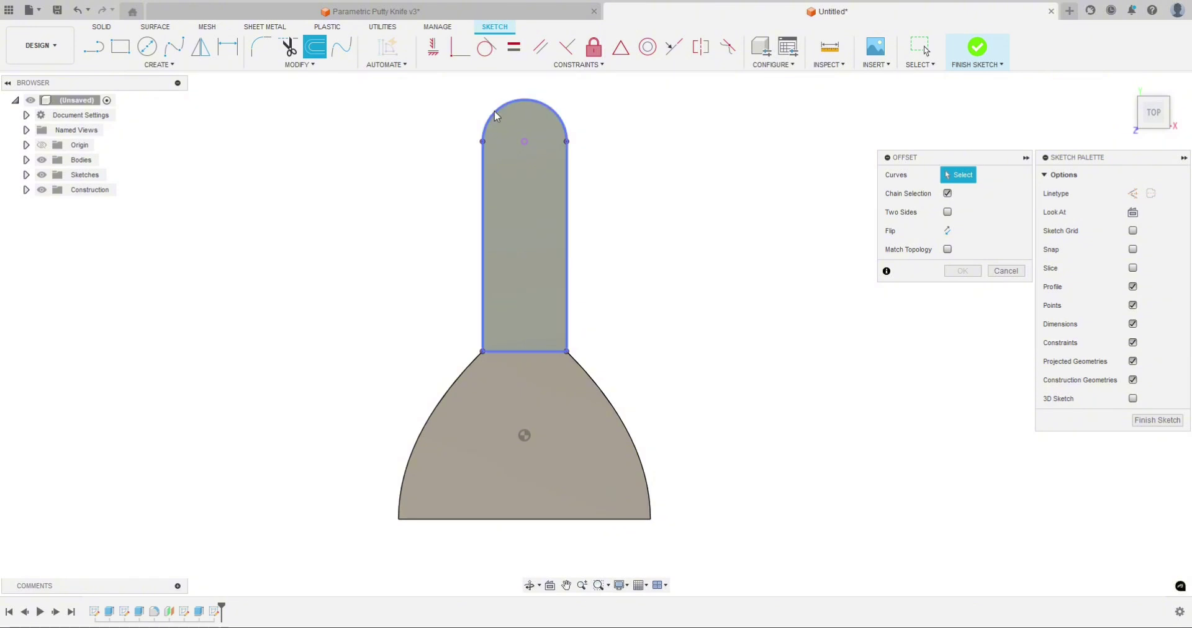
pyautogui.click(494, 111)
pyautogui.write('-04')
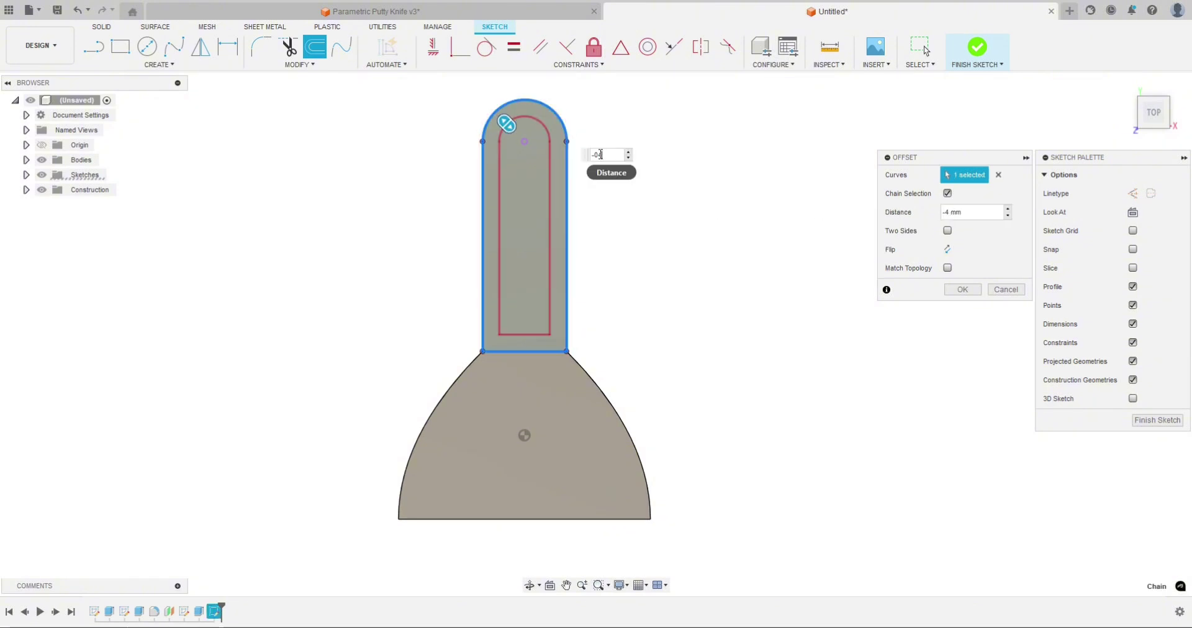
pyautogui.press('Left')
pyautogui.press('BackSpace')
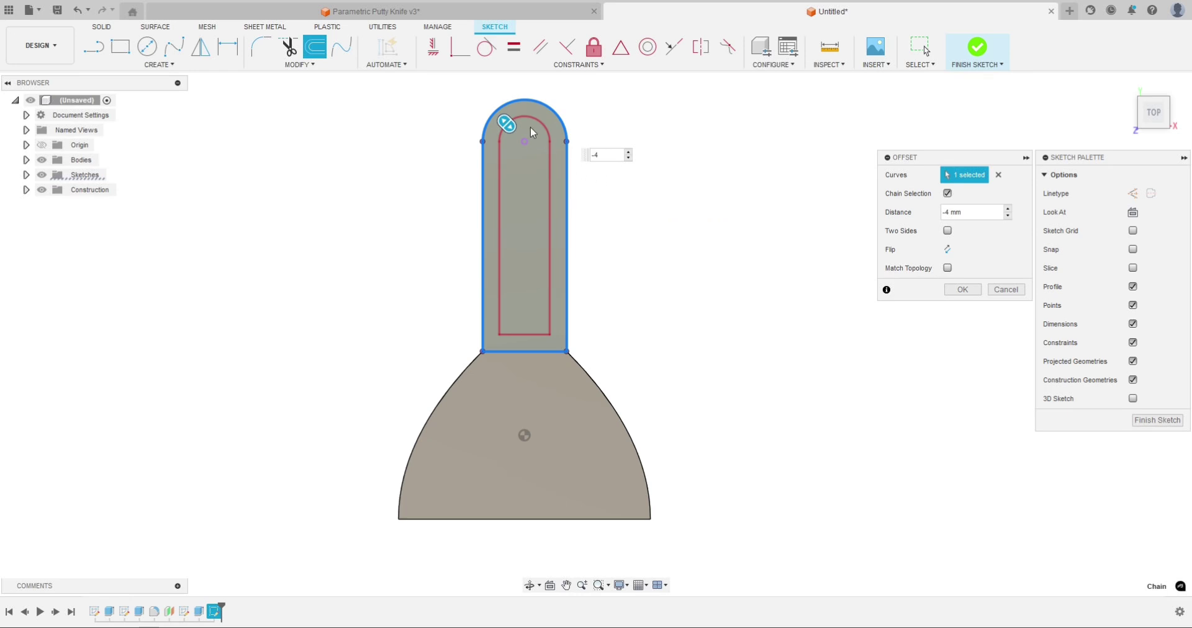
pyautogui.moveTo(505, 123)
pyautogui.mouseDown()
pyautogui.moveTo(482, 112)
pyautogui.moveTo(503, 128)
pyautogui.mouseUp()
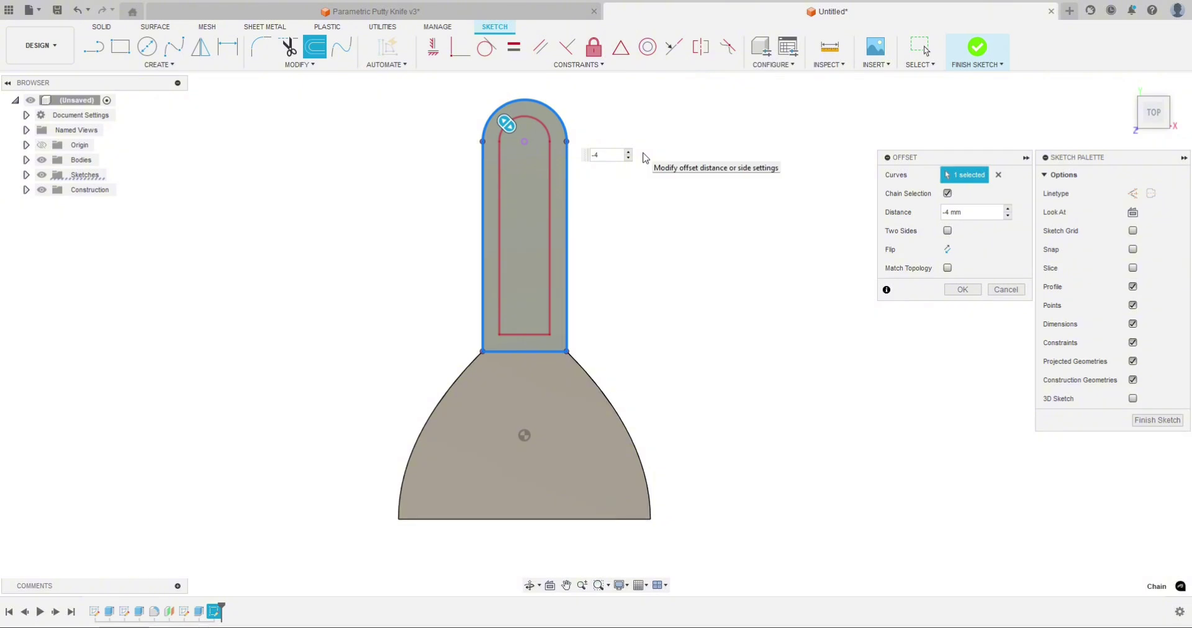
pyautogui.press('Return')
# Step: Draw an 8 mm diameter circle centred on the rounded handle end's arc centre and finish the sketch
pyautogui.press('c')
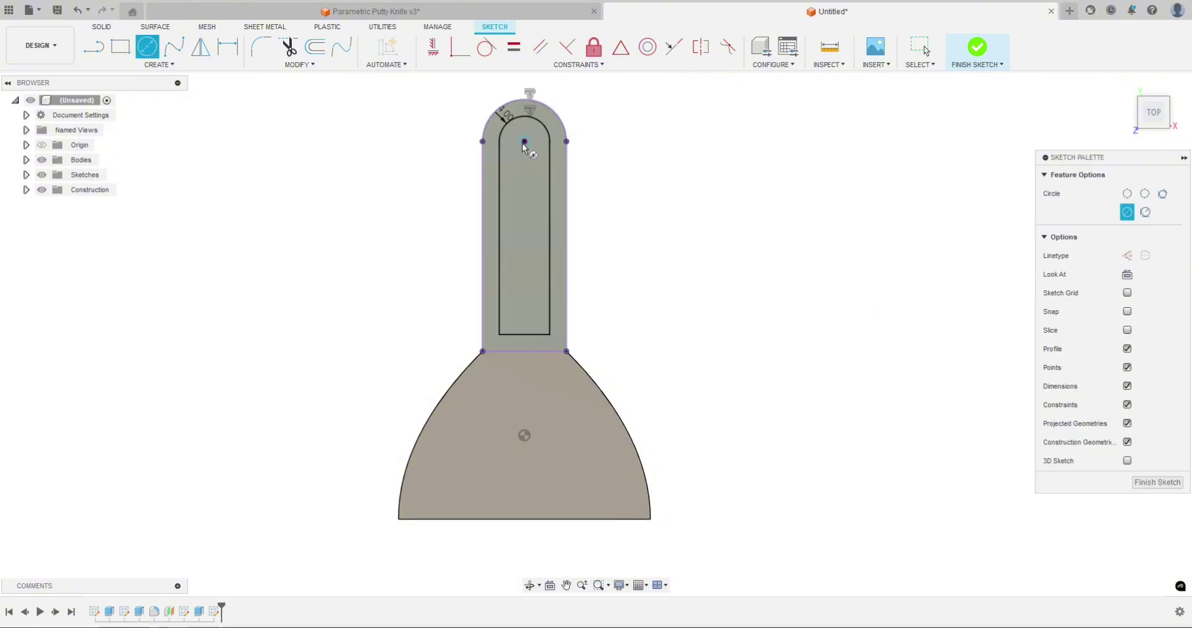
pyautogui.click(524, 142)
pyautogui.write('8')
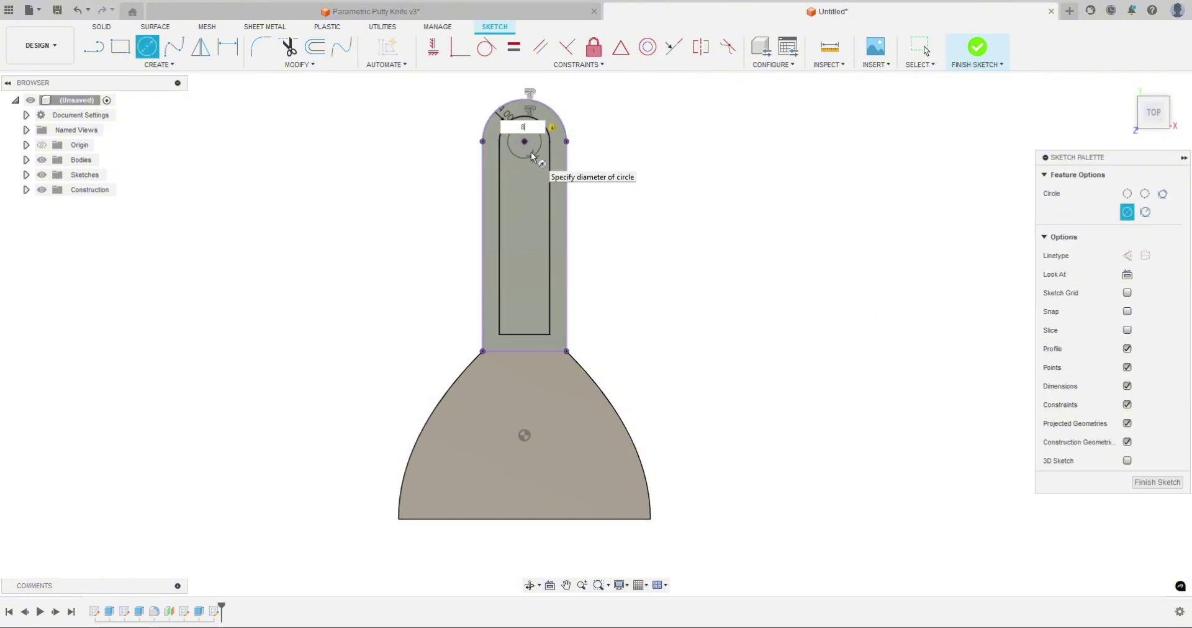
pyautogui.press('Return')
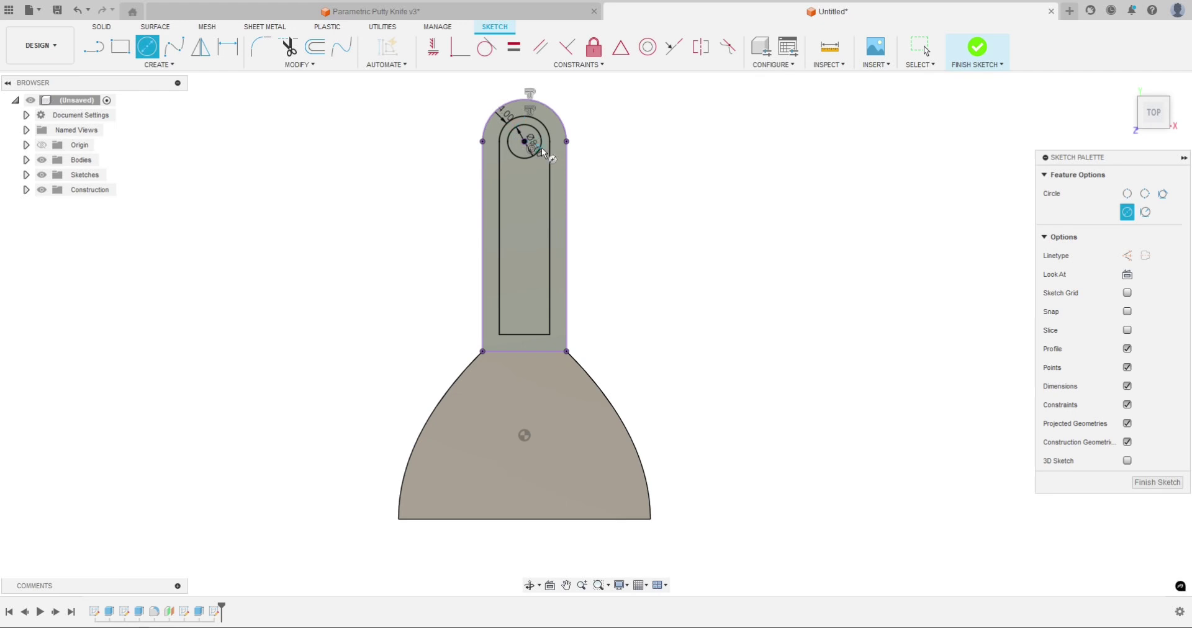
pyautogui.press('Escape')
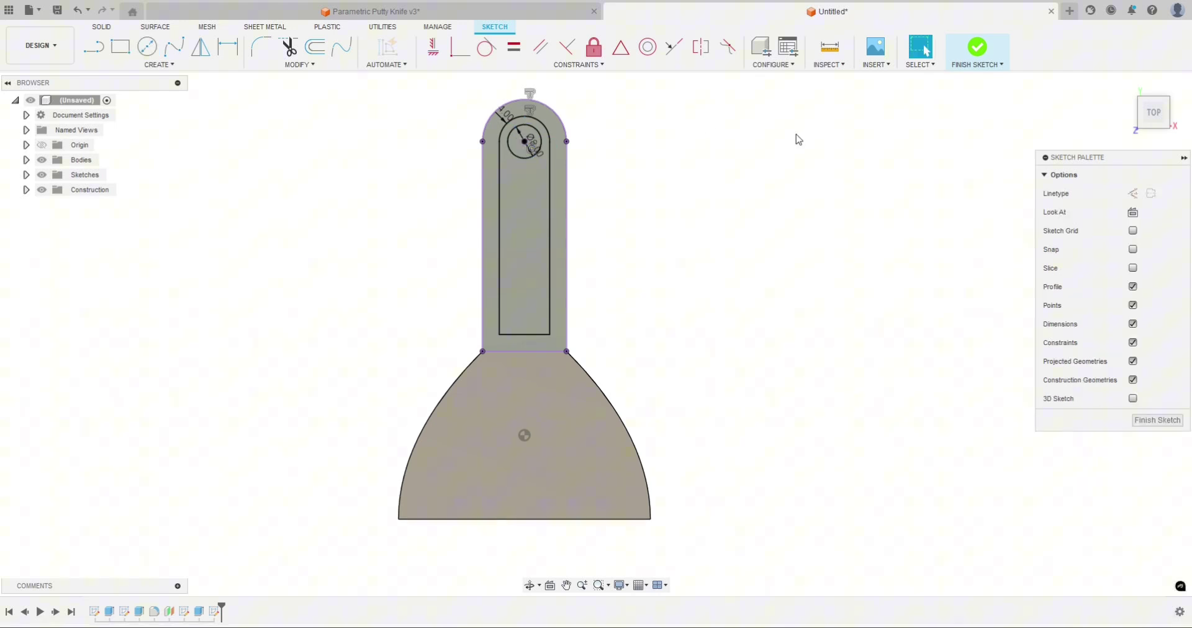
pyautogui.click(976, 47)
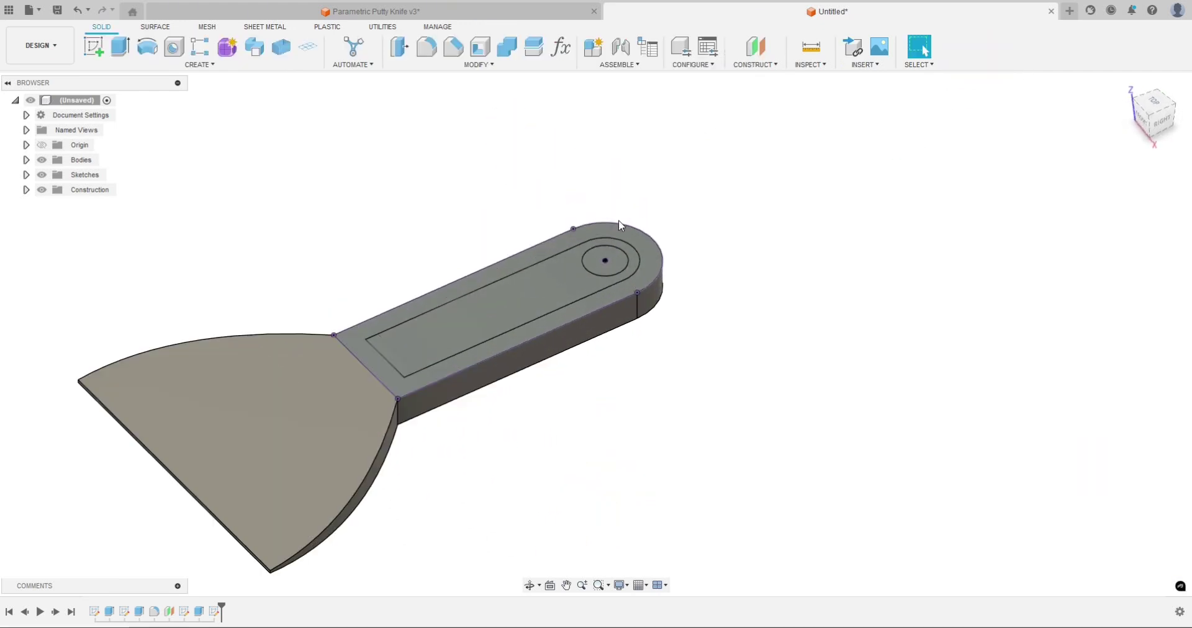
# Step: Extrude the circle as a cut through the handle, using a To Object extent that ends at the underside face
pyautogui.scroll(3, 618, 220)
pyautogui.press('e')
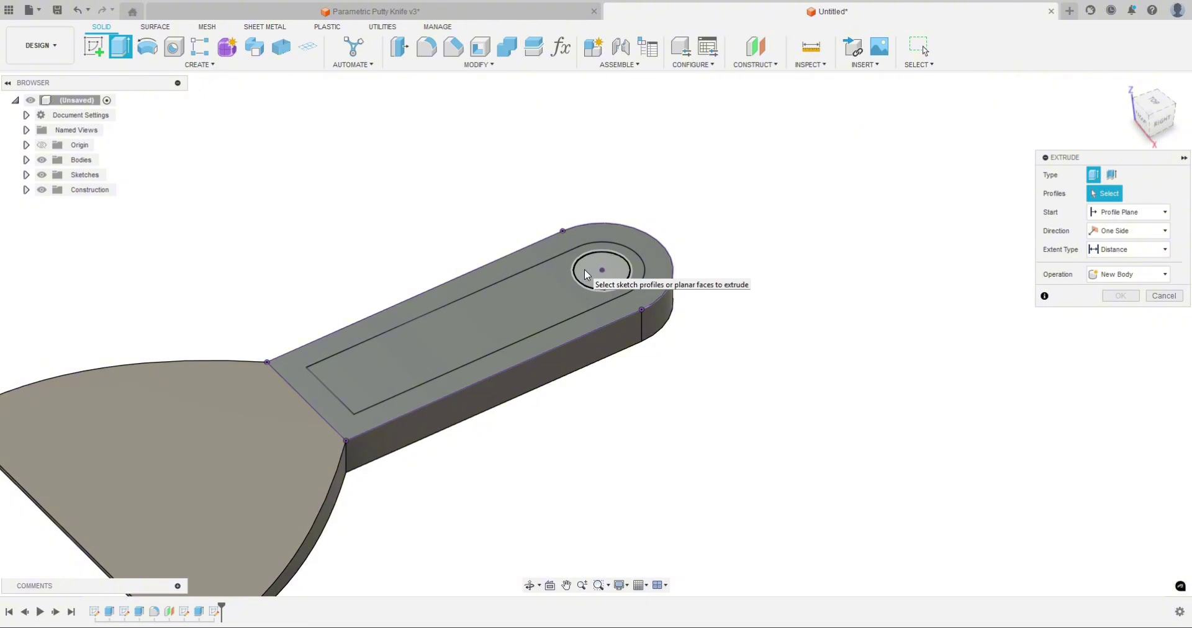
pyautogui.click(584, 270)
pyautogui.keyDown('shift'); pyautogui.moveTo(577, 452); pyautogui.dragTo(576, 377, button='middle'); pyautogui.keyUp('shift')
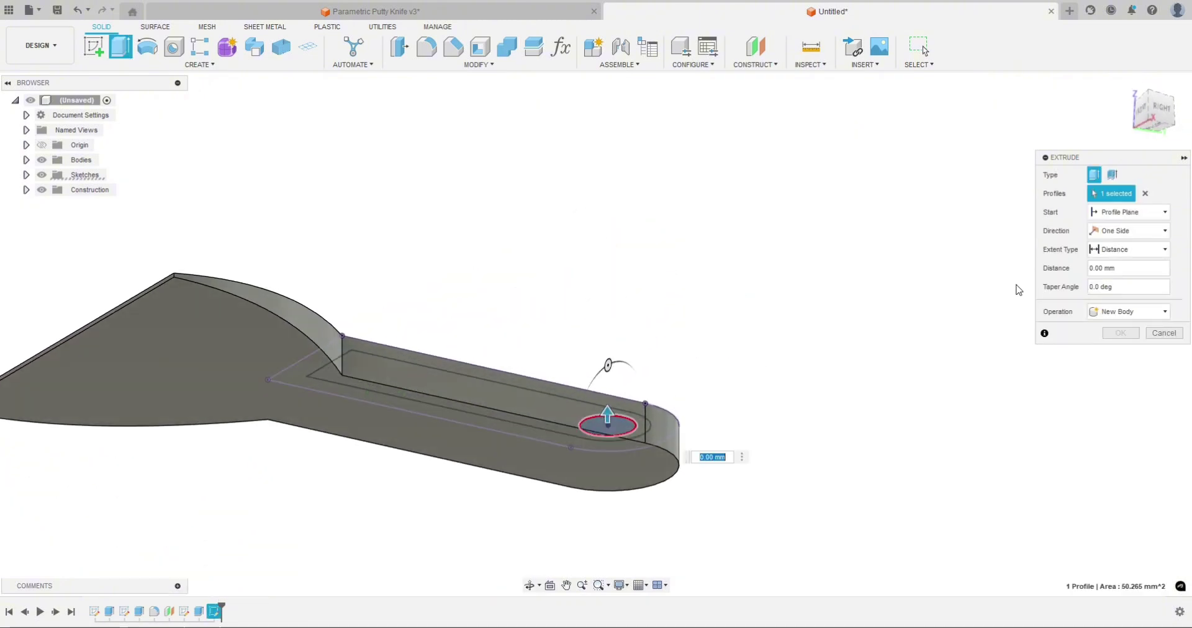
pyautogui.click(1127, 249)
pyautogui.click(1114, 267)
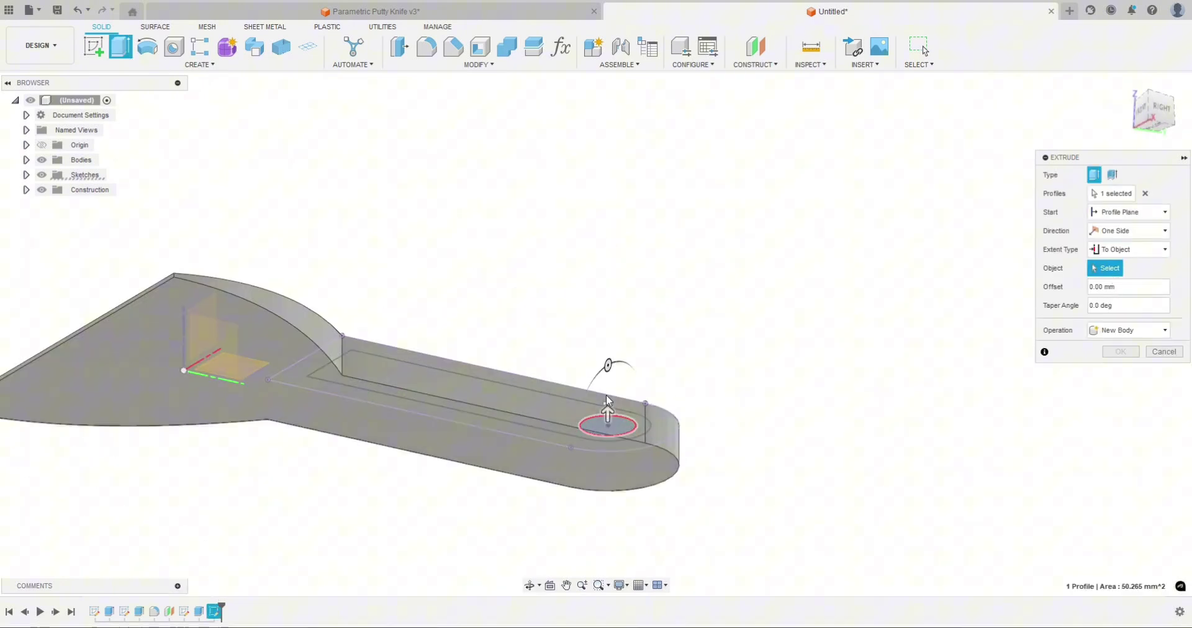
pyautogui.click(512, 449)
pyautogui.click(1120, 412)
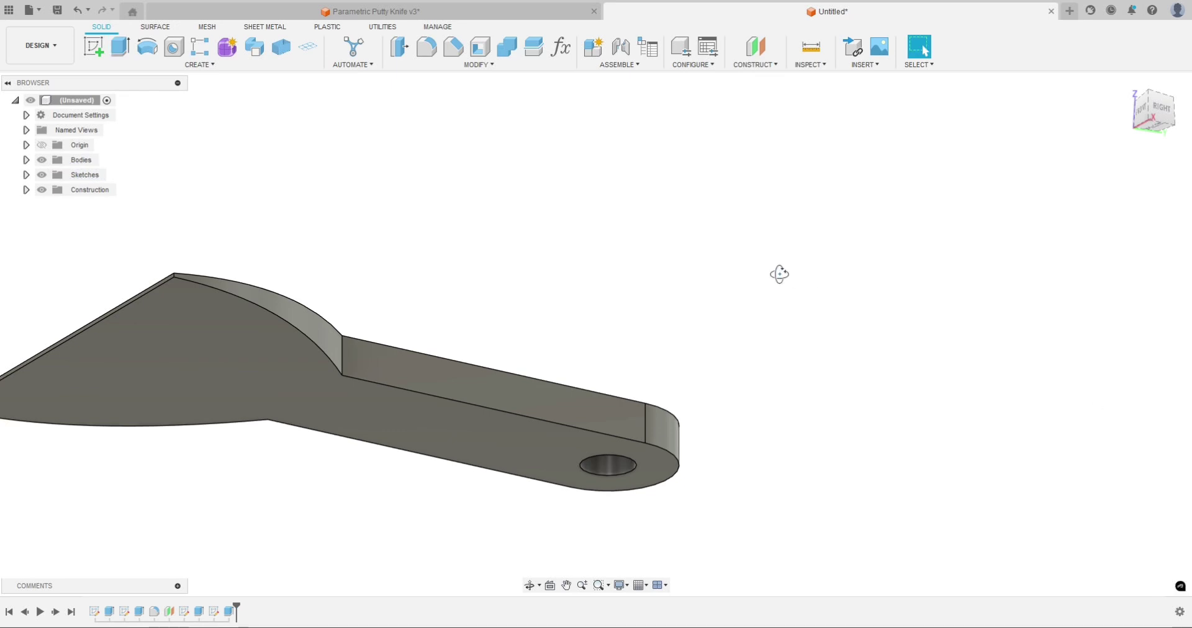
pyautogui.keyDown('shift'); pyautogui.moveTo(779, 271); pyautogui.dragTo(766, 356, button='middle'); pyautogui.keyUp('shift')
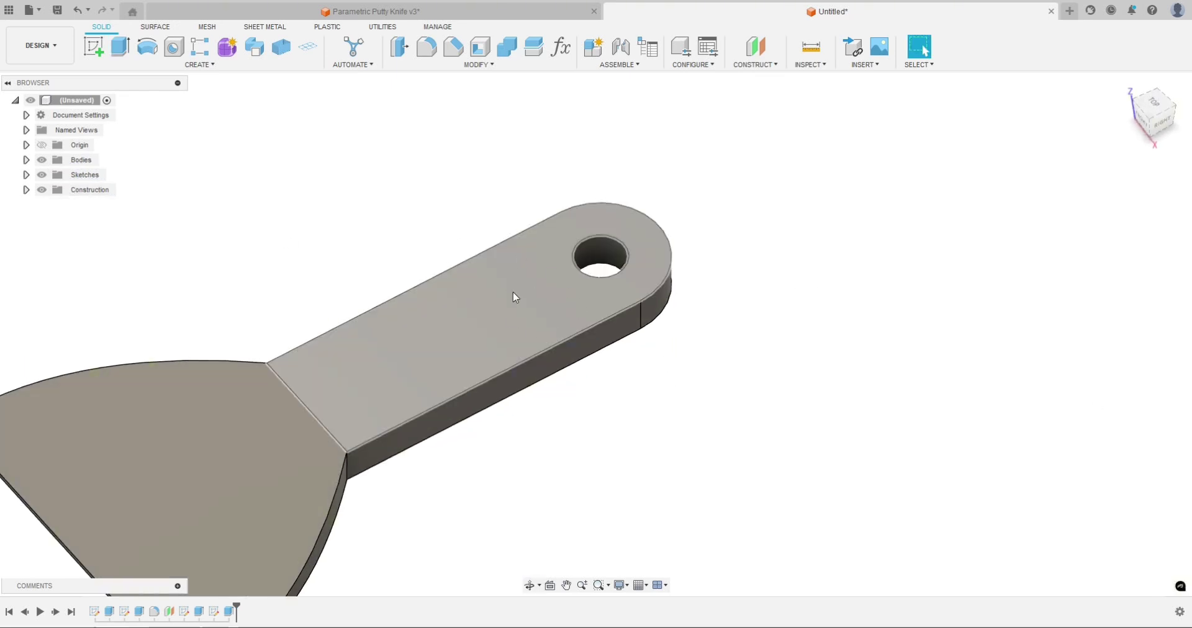
pyautogui.moveTo(385, 216); pyautogui.dragTo(450, 184, button='middle')
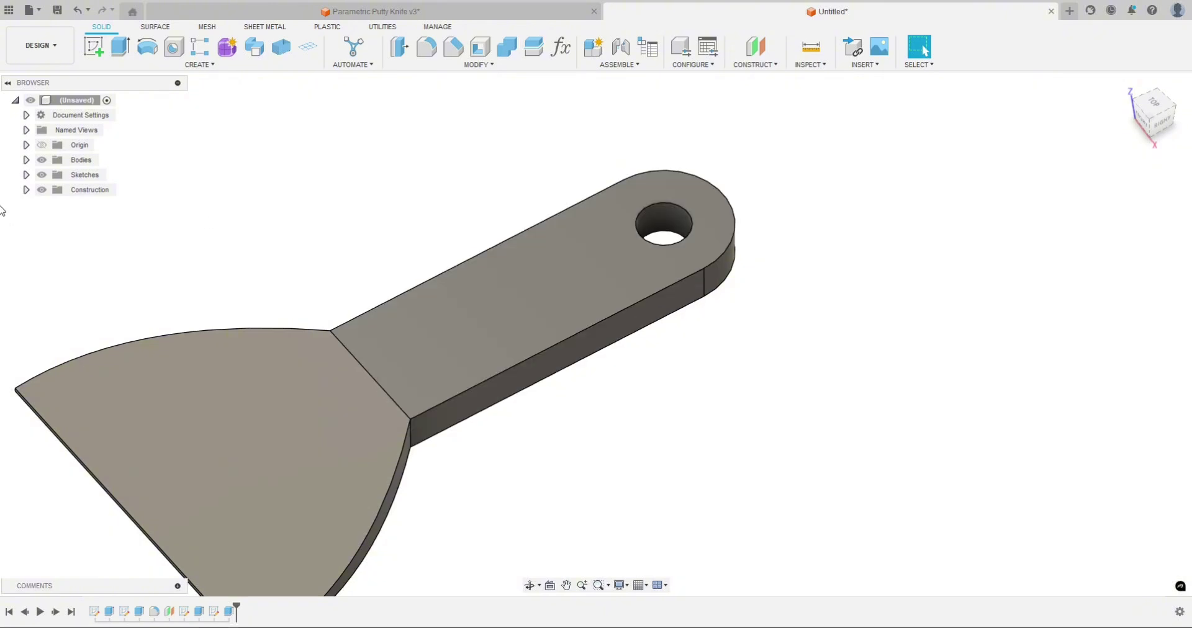
# Step: Show Sketch4 again so that the offset outline on the handle can be reused
pyautogui.click(26, 174)
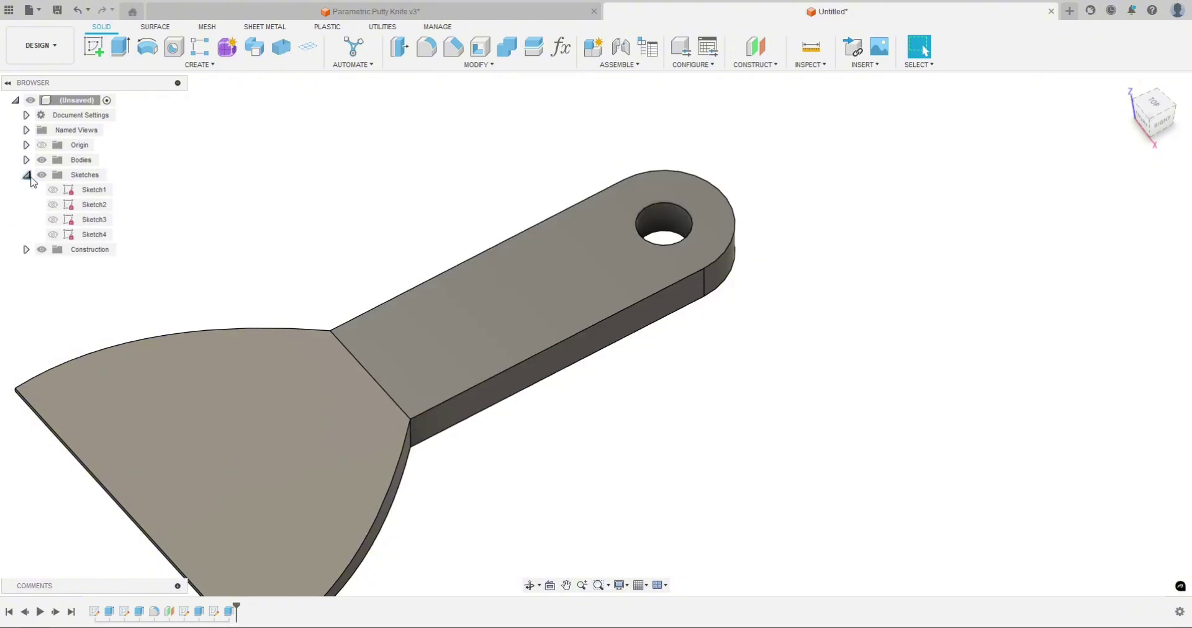
pyautogui.click(53, 234)
pyautogui.click(54, 235)
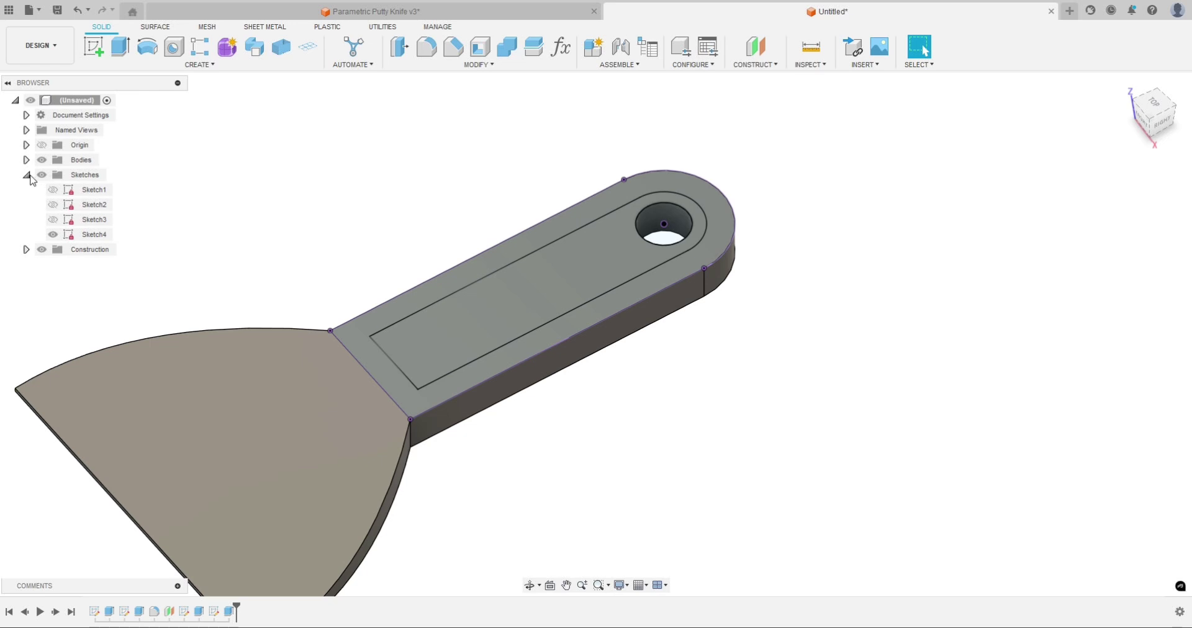
pyautogui.click(27, 176)
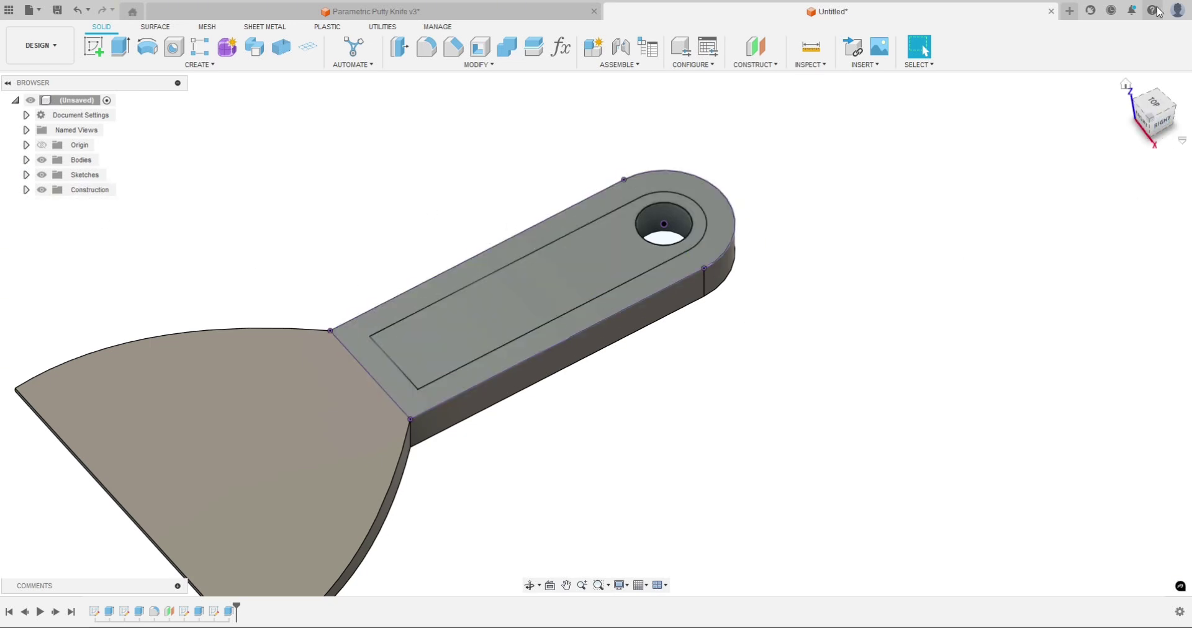
pyautogui.moveTo(703, 359); pyautogui.dragTo(784, 327, button='middle')
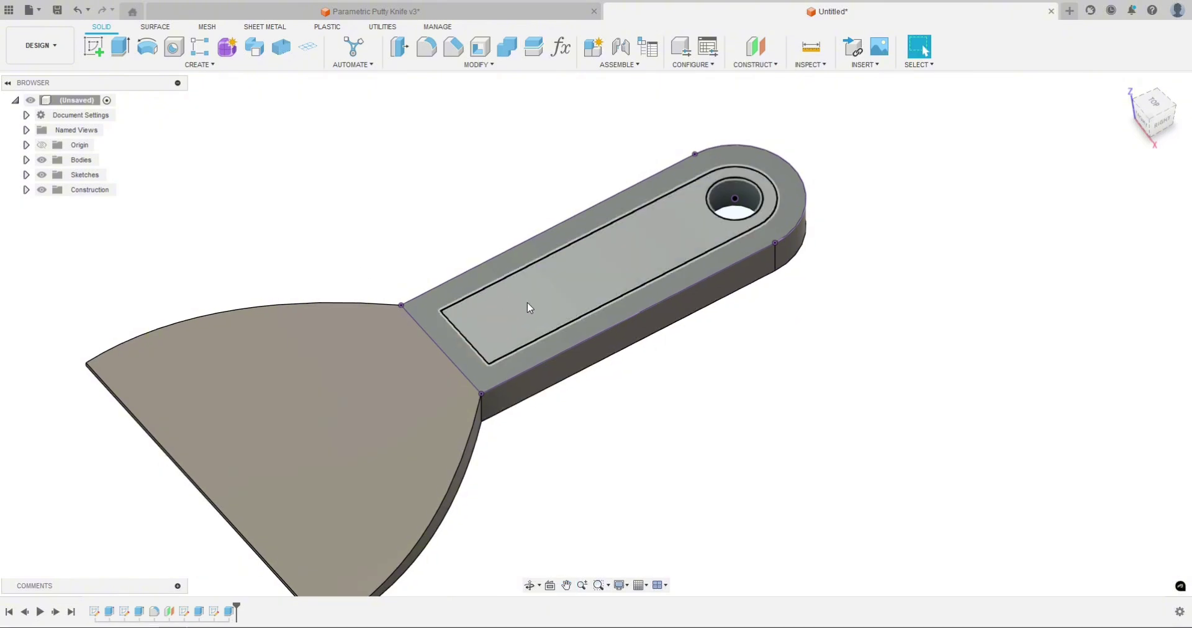
# Step: Extrude the handle's inner offset profile downward as a cut with a distance of -HTLimit+1
pyautogui.click(603, 270)
pyautogui.keyDown('shift'); pyautogui.moveTo(682, 392); pyautogui.dragTo(678, 365, button='middle'); pyautogui.keyUp('shift')
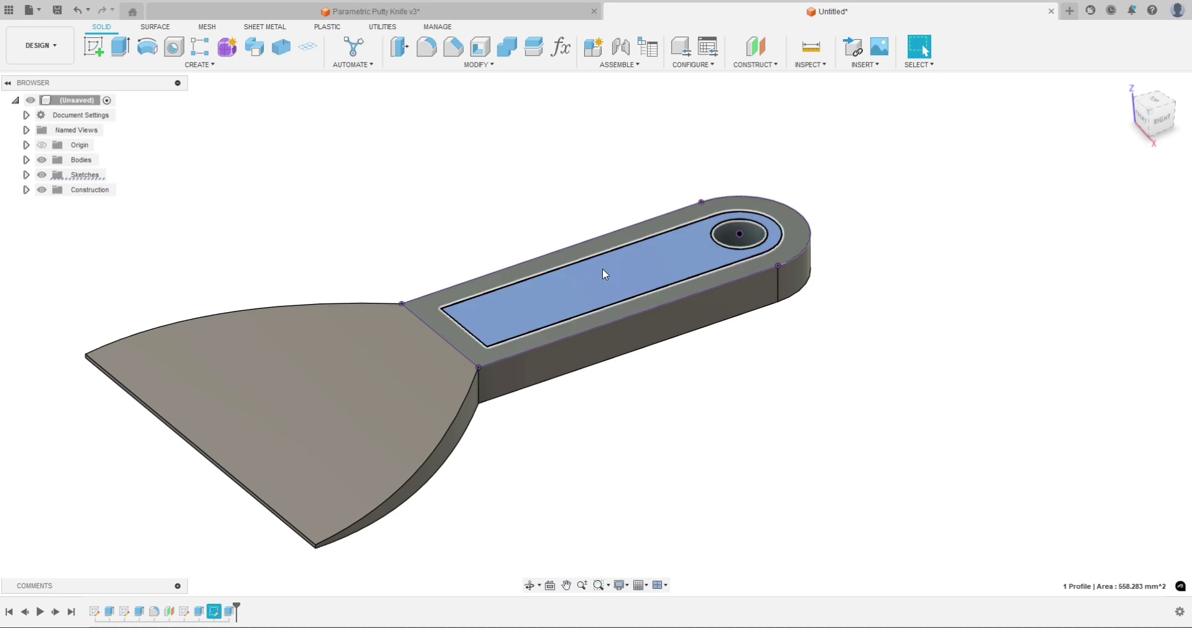
pyautogui.keyDown('shift'); pyautogui.moveTo(601, 314); pyautogui.dragTo(595, 393, button='middle'); pyautogui.keyUp('shift')
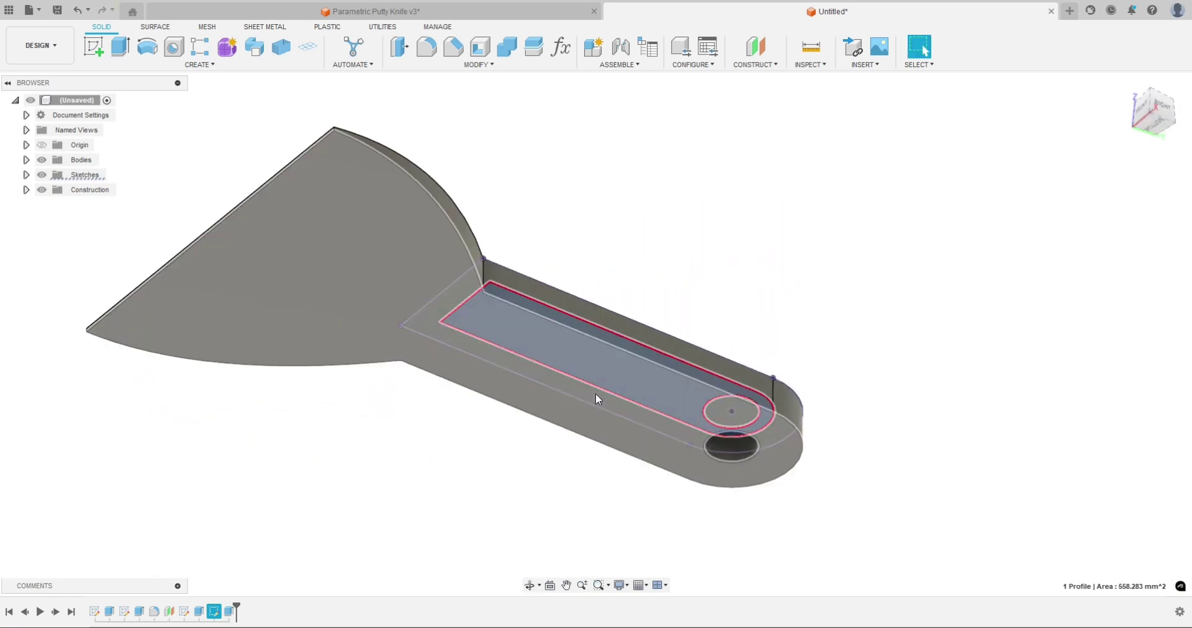
pyautogui.keyDown('shift'); pyautogui.moveTo(701, 287); pyautogui.dragTo(696, 349, button='middle'); pyautogui.keyUp('shift')
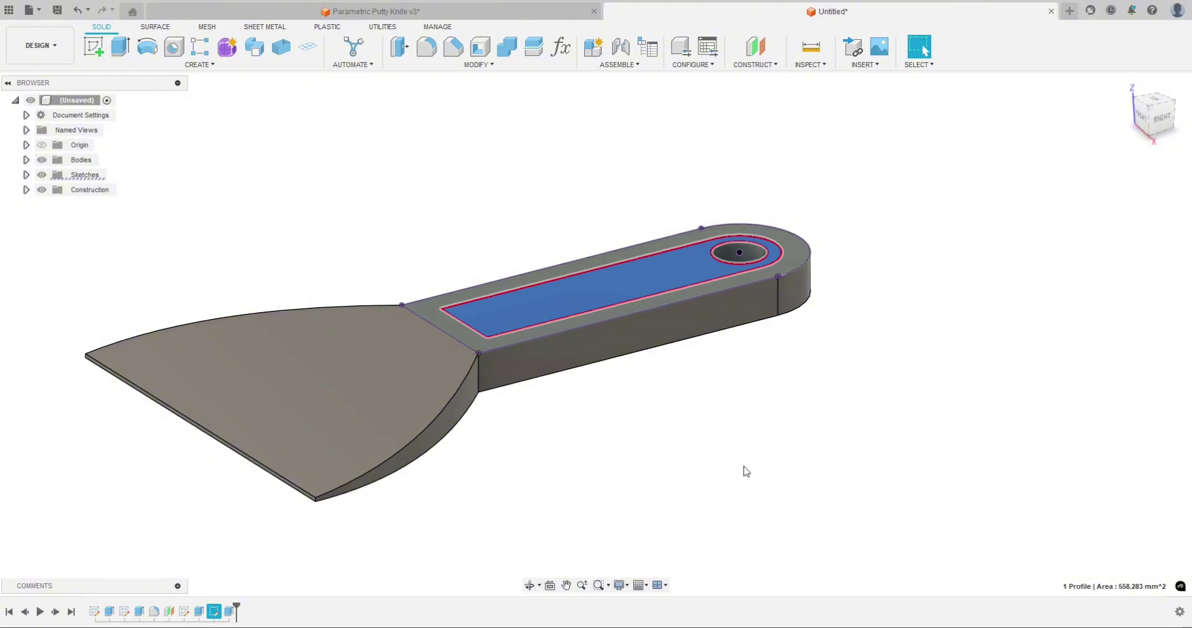
pyautogui.press('e')
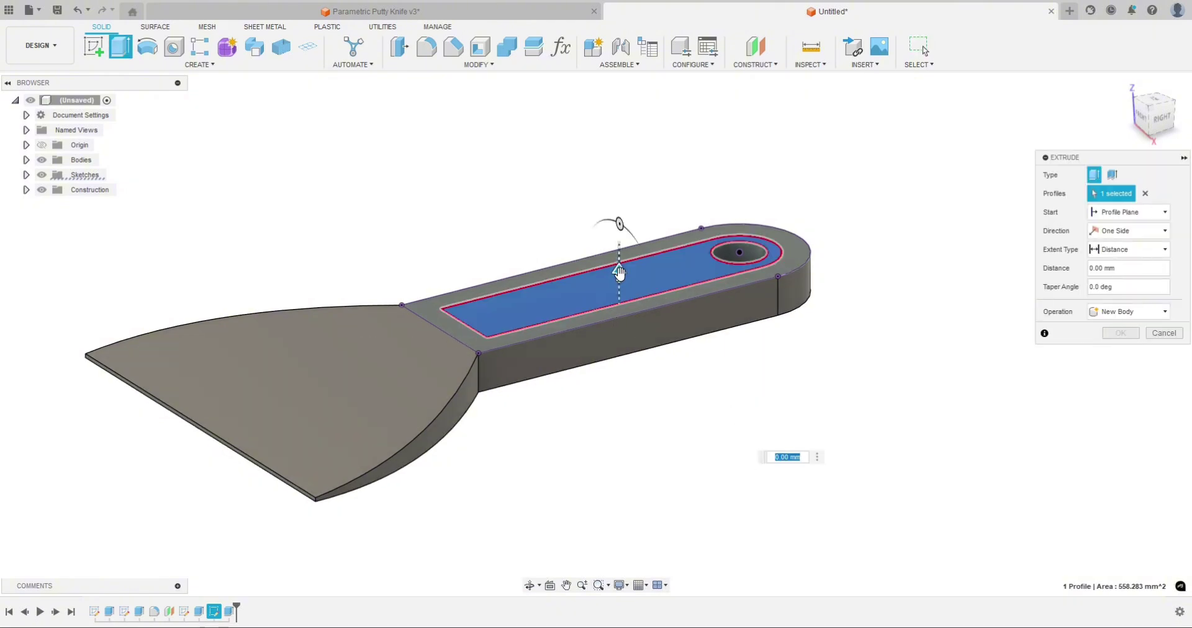
pyautogui.moveTo(619, 272)
pyautogui.mouseDown()
pyautogui.moveTo(619, 260)
pyautogui.moveTo(620, 271)
pyautogui.mouseUp()
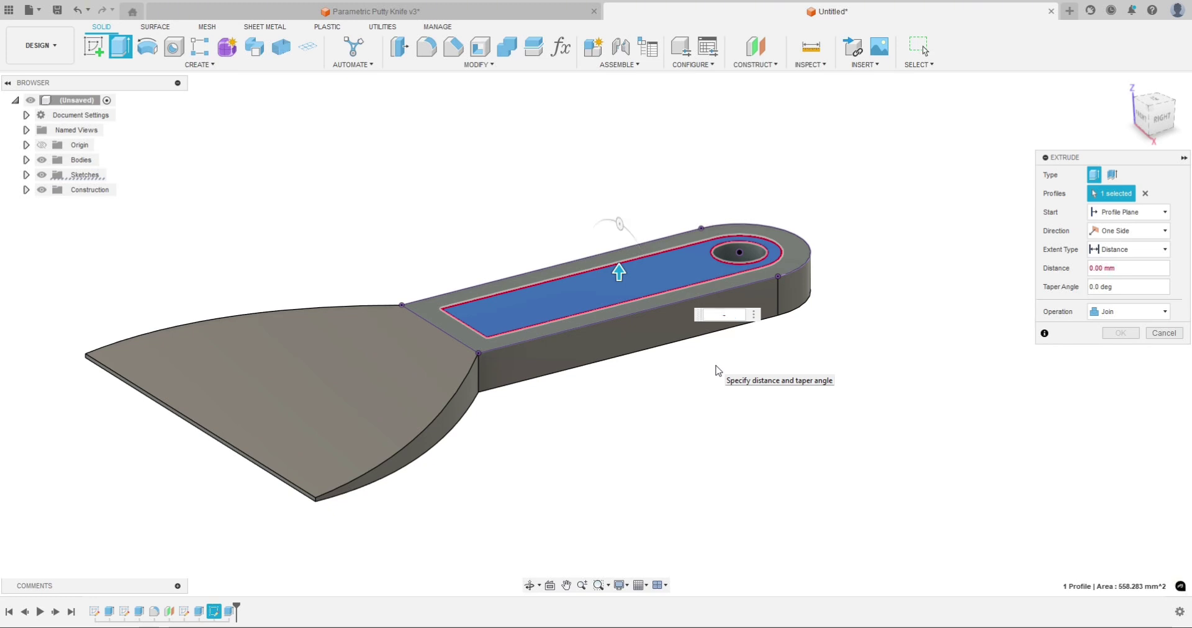
pyautogui.write('-HTLimit')
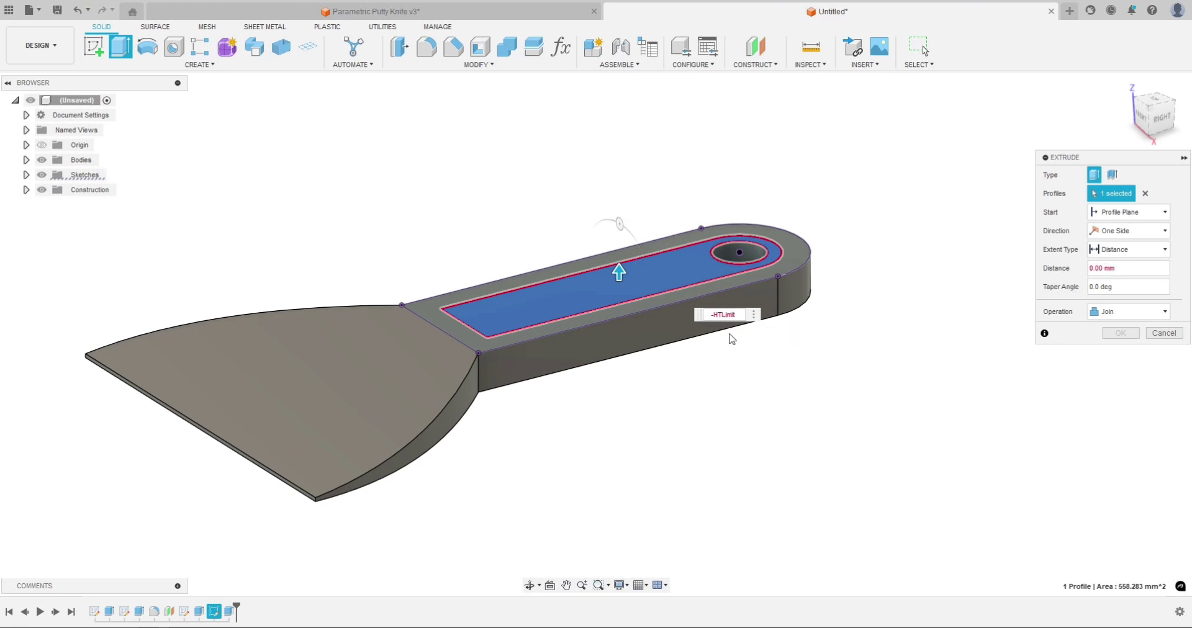
pyautogui.press('Return')
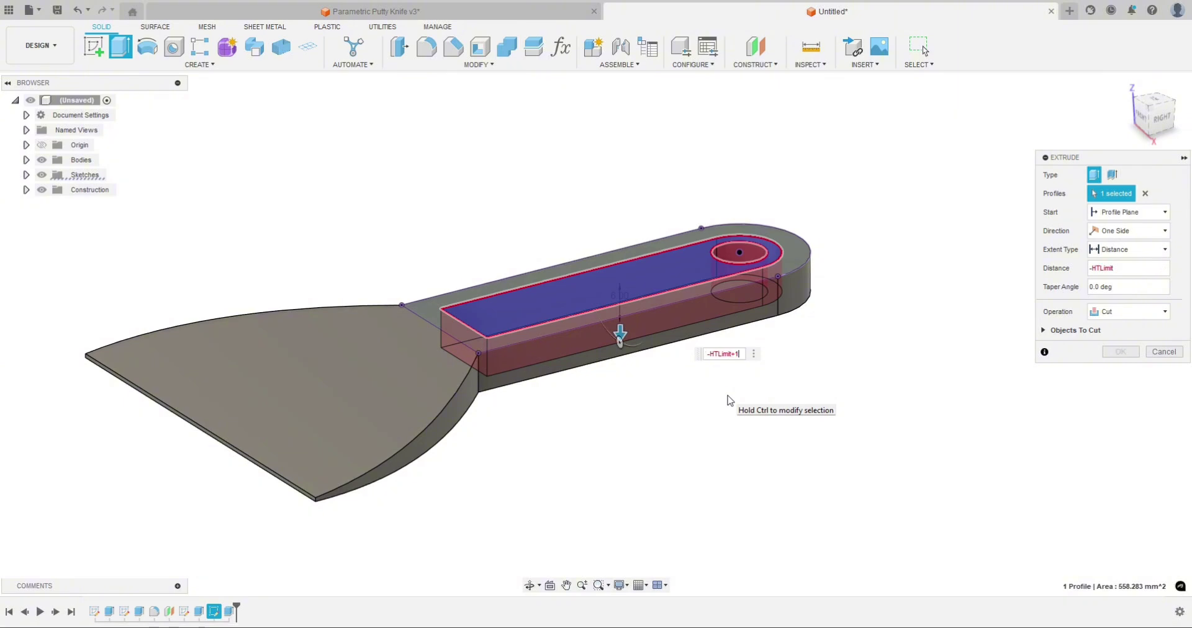
pyautogui.press('Return')
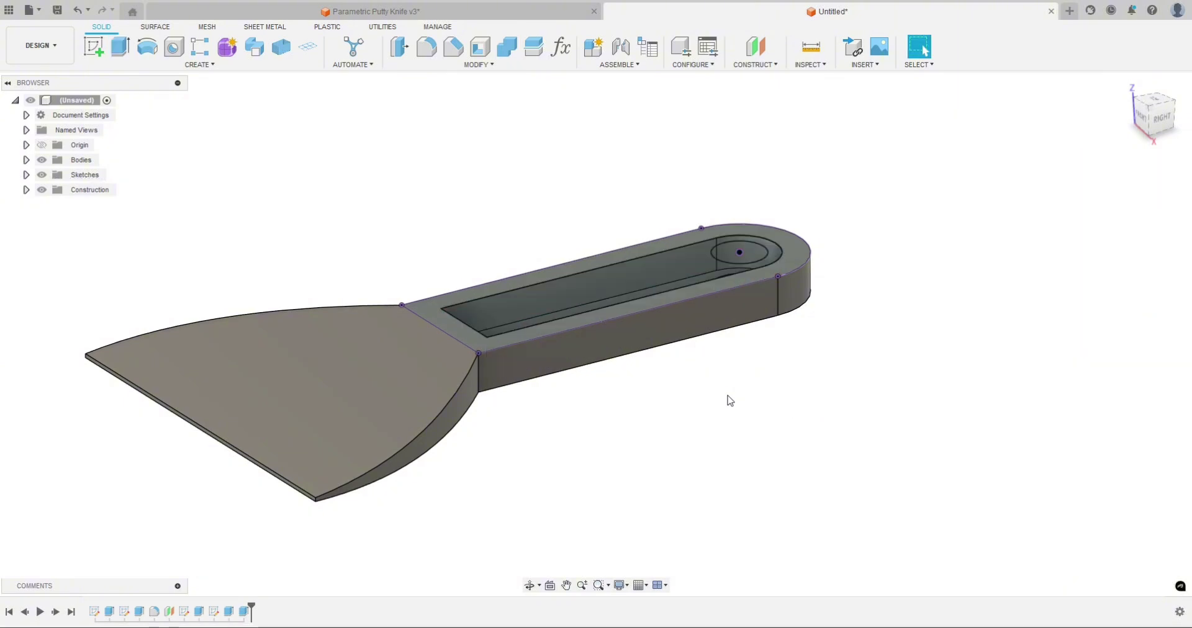
# Step: Hide Sketch4 on the handle's top face
pyautogui.click(26, 175)
pyautogui.click(53, 234)
pyautogui.moveTo(204, 205)
pyautogui.keyDown('shift'); pyautogui.mouseDown(button='middle')
pyautogui.moveTo(267, 210)
pyautogui.moveTo(564, 306)
pyautogui.mouseUp(button='middle'); pyautogui.keyUp('shift')
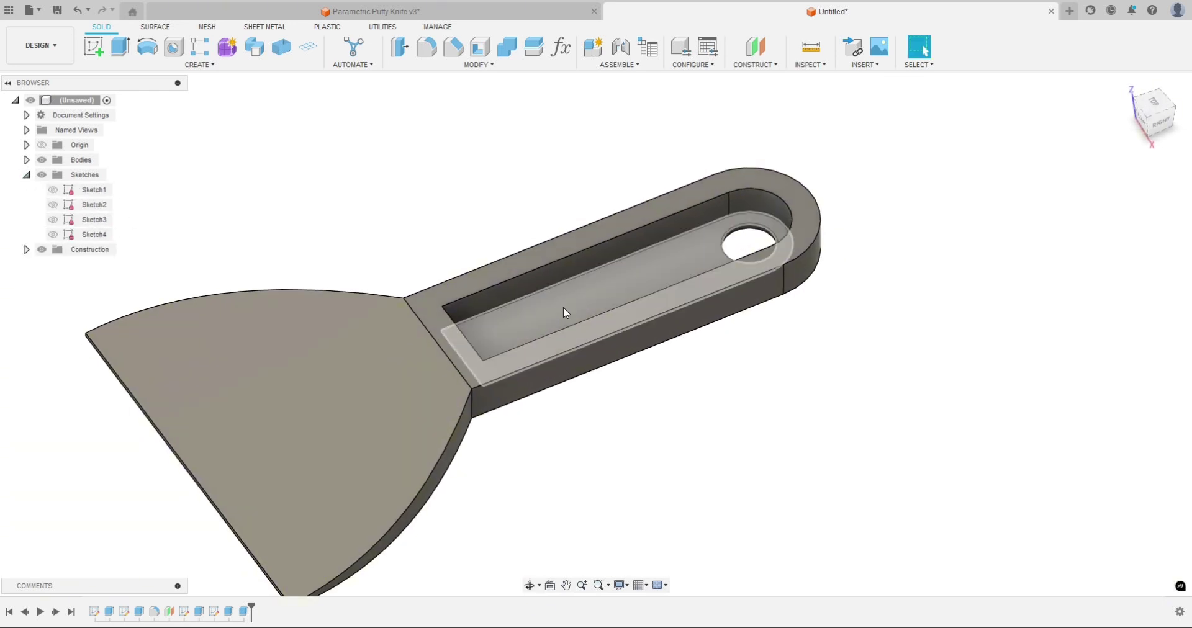
# Step: Measure the distance between the handle recess's floor and the underside, and inspect the recess and blade from several angles
pyautogui.click(567, 307)
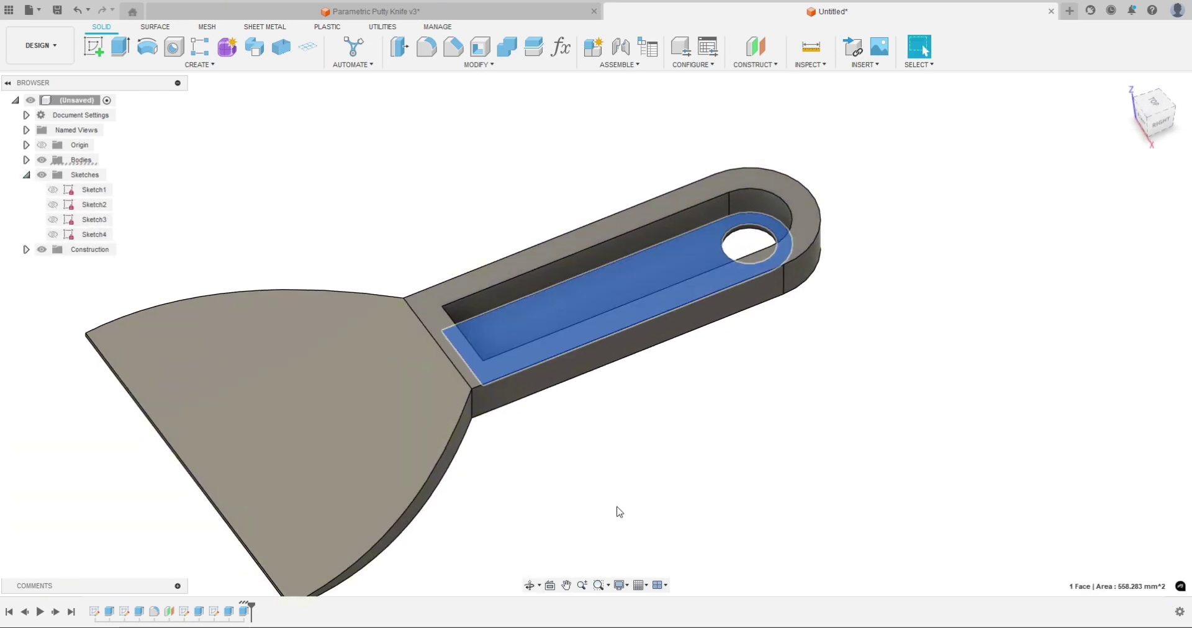
pyautogui.keyDown('shift'); pyautogui.moveTo(619, 511); pyautogui.dragTo(595, 399, button='middle'); pyautogui.keyUp('shift')
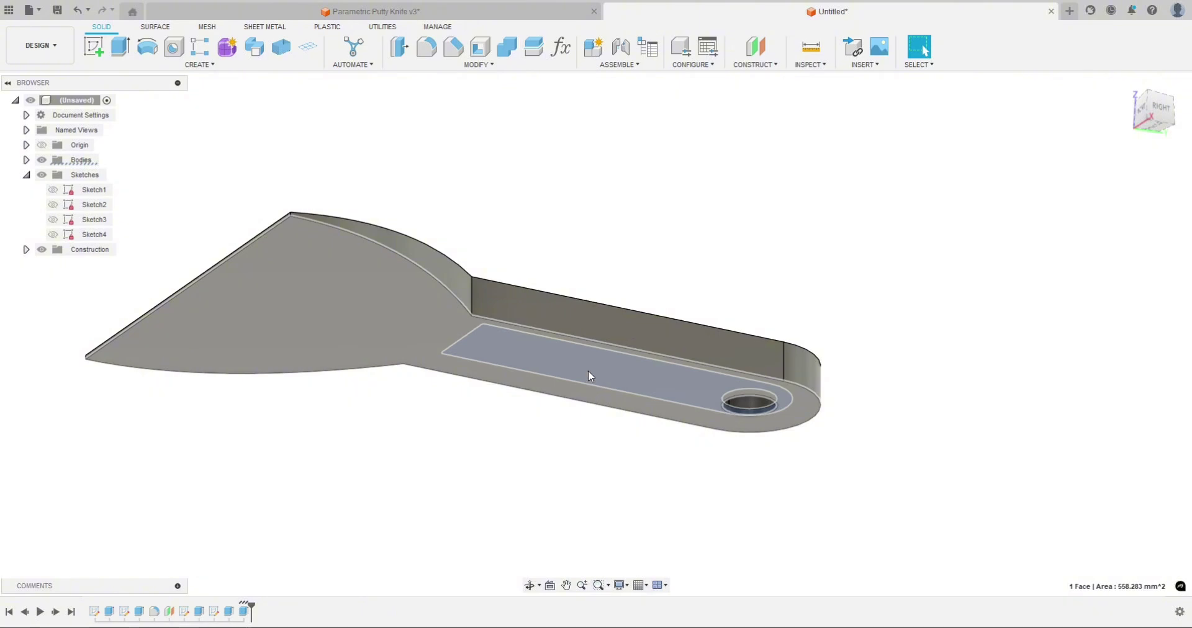
pyautogui.keyDown('ctrl'); pyautogui.click(590, 375); pyautogui.keyUp('ctrl')
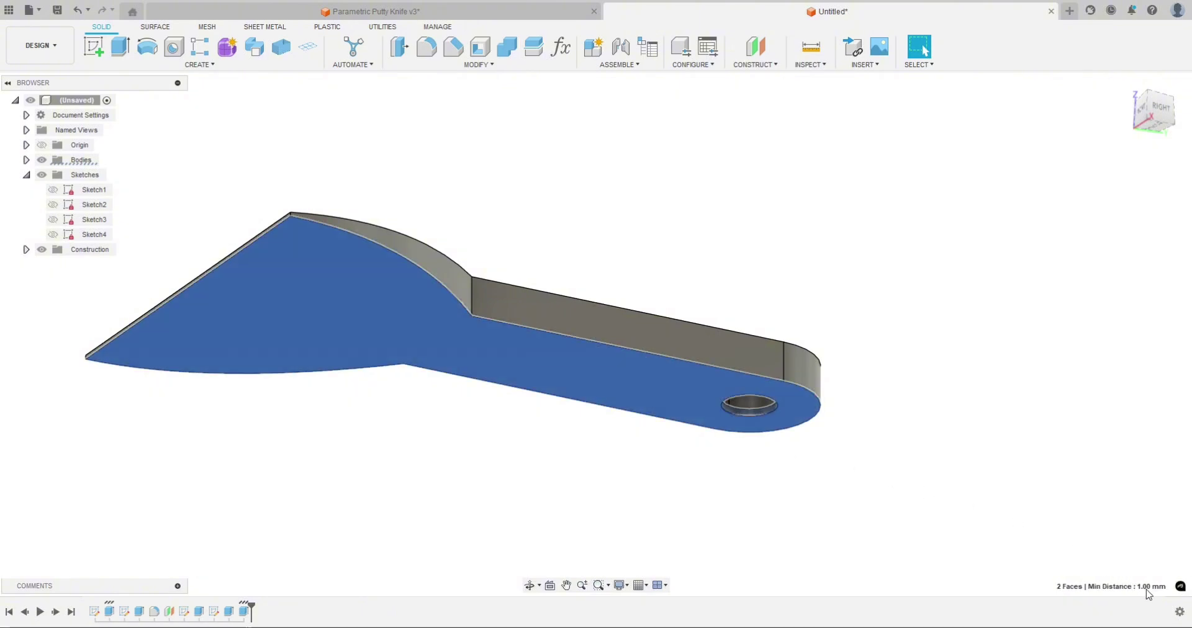
pyautogui.click(846, 314)
pyautogui.keyDown('shift'); pyautogui.moveTo(846, 314); pyautogui.dragTo(660, 320, button='middle'); pyautogui.keyUp('shift')
pyautogui.keyDown('shift'); pyautogui.moveTo(724, 423); pyautogui.dragTo(333, 396, button='middle'); pyautogui.keyUp('shift')
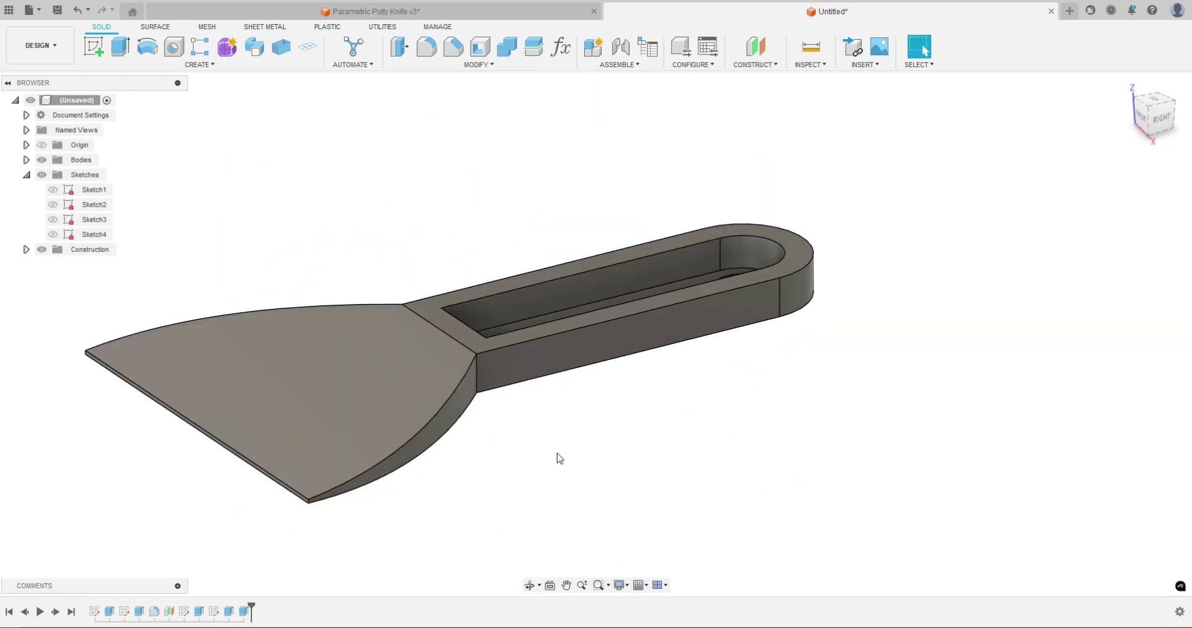
pyautogui.scroll(-4, 623, 399)
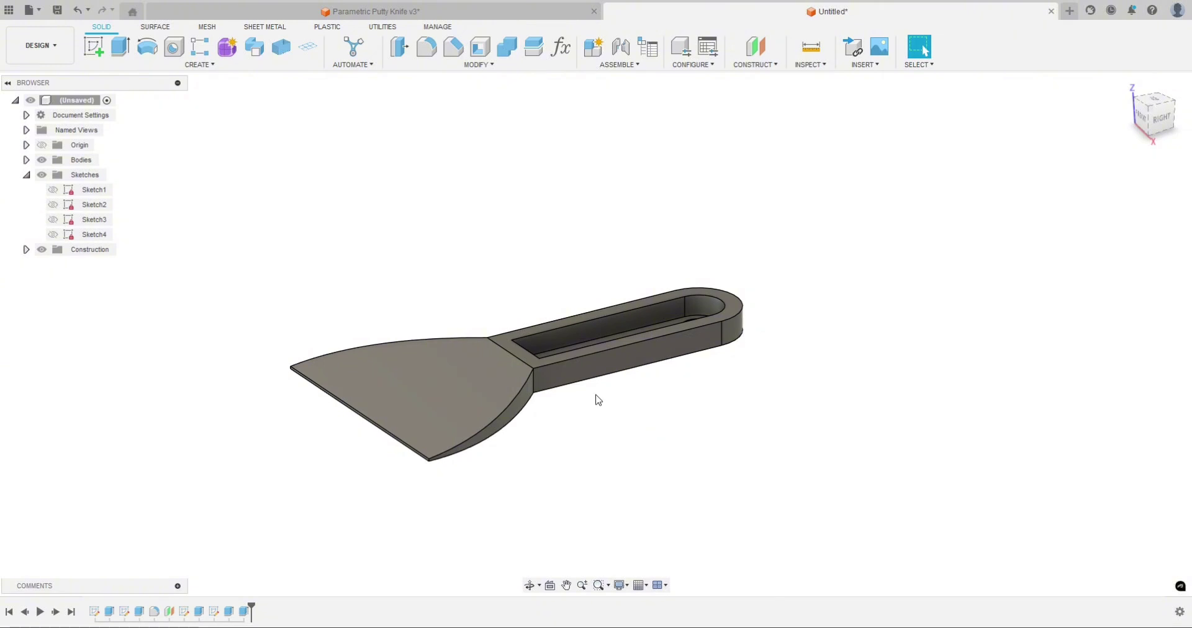
pyautogui.keyDown('shift'); pyautogui.moveTo(607, 443); pyautogui.dragTo(500, 403, button='middle'); pyautogui.keyUp('shift')
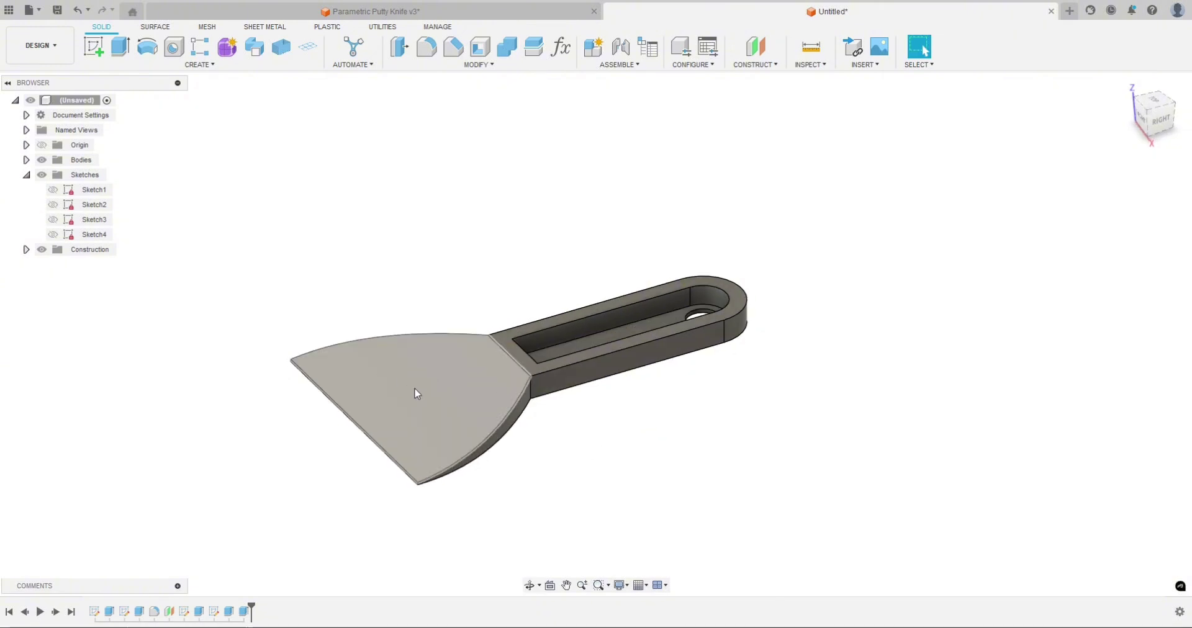
pyautogui.keyDown('shift'); pyautogui.moveTo(415, 394); pyautogui.dragTo(654, 566, button='middle'); pyautogui.keyUp('shift')
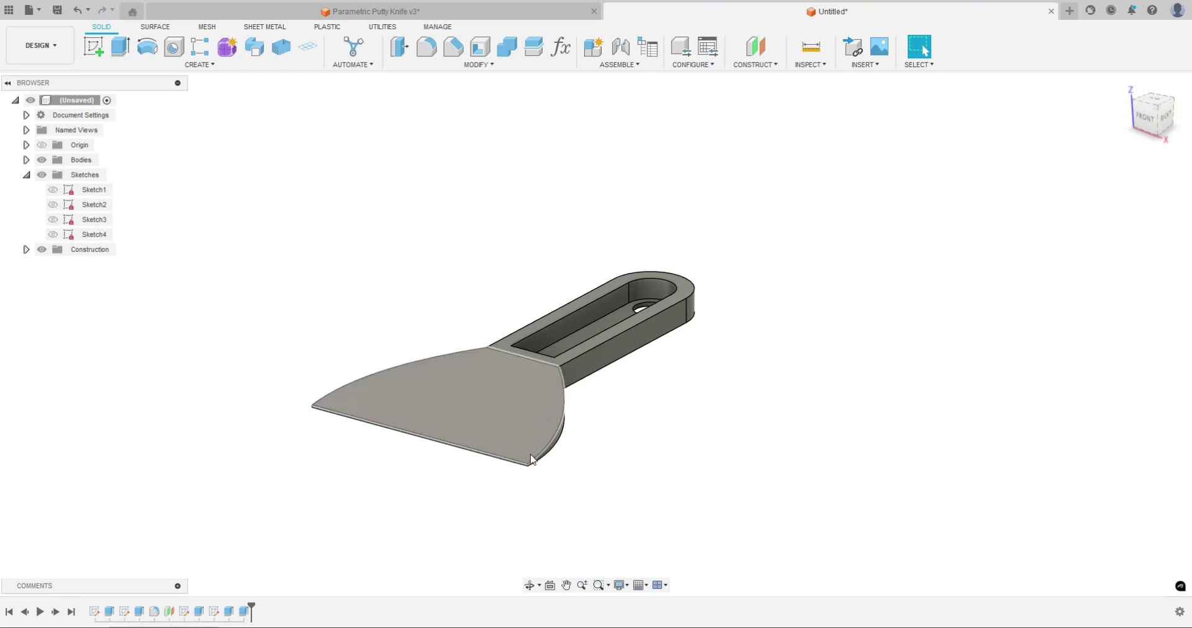
# Step: Examine the putty knife's blade edges, handle junction and recess from several angles
pyautogui.keyDown('shift'); pyautogui.moveTo(525, 450); pyautogui.dragTo(586, 449, button='middle'); pyautogui.keyUp('shift')
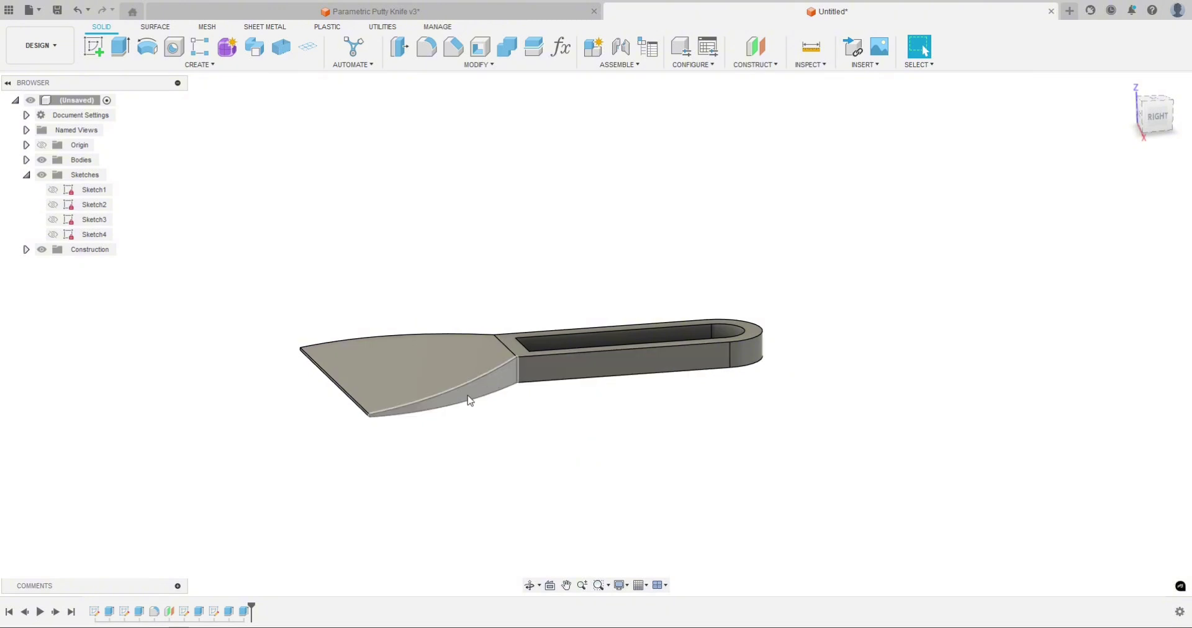
pyautogui.keyDown('shift'); pyautogui.moveTo(470, 401); pyautogui.dragTo(504, 408, button='middle'); pyautogui.keyUp('shift')
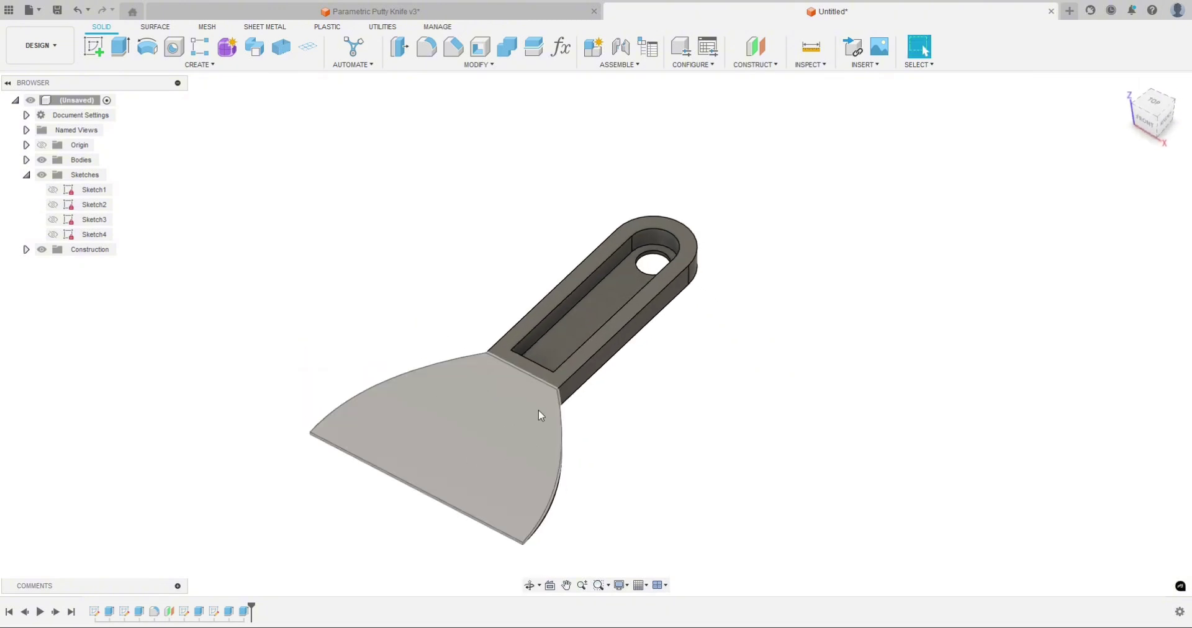
pyautogui.keyDown('shift'); pyautogui.moveTo(670, 468); pyautogui.dragTo(662, 457, button='middle'); pyautogui.keyUp('shift')
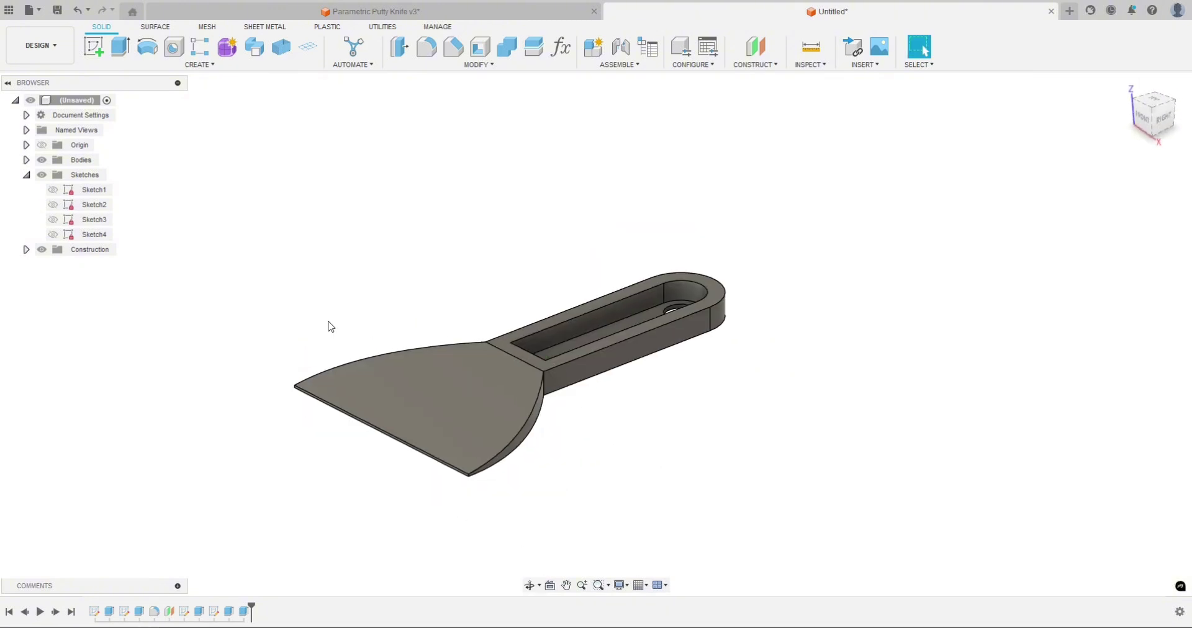
pyautogui.keyDown('shift'); pyautogui.moveTo(682, 512); pyautogui.dragTo(693, 274, button='middle'); pyautogui.keyUp('shift')
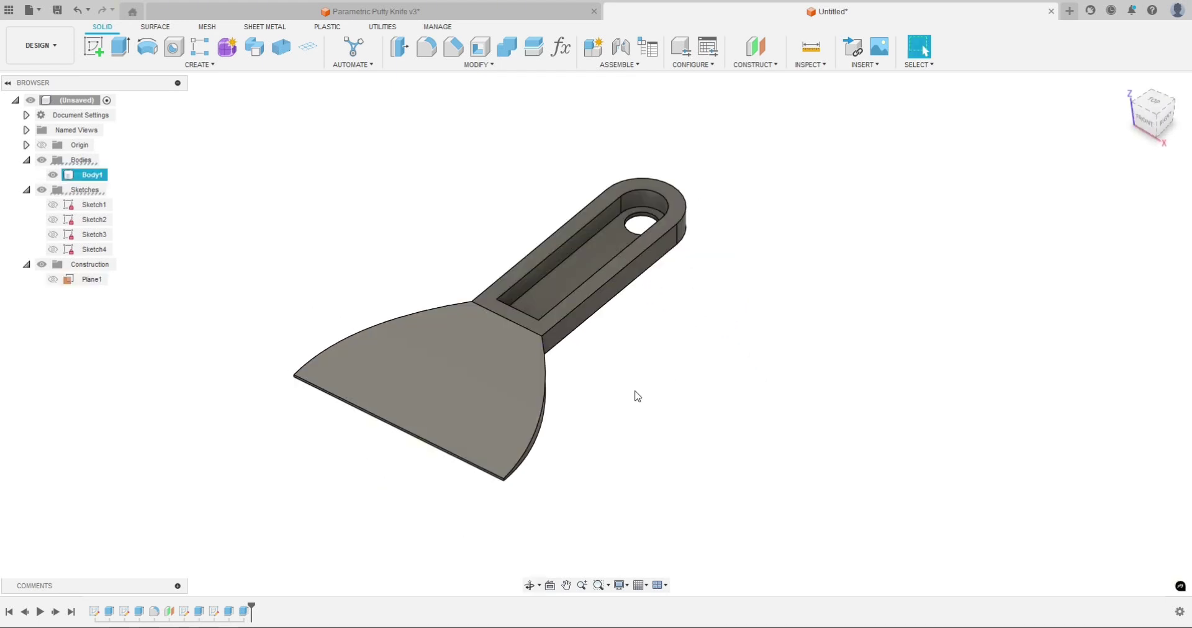
pyautogui.keyDown('shift'); pyautogui.moveTo(636, 396); pyautogui.dragTo(611, 366, button='middle'); pyautogui.keyUp('shift')
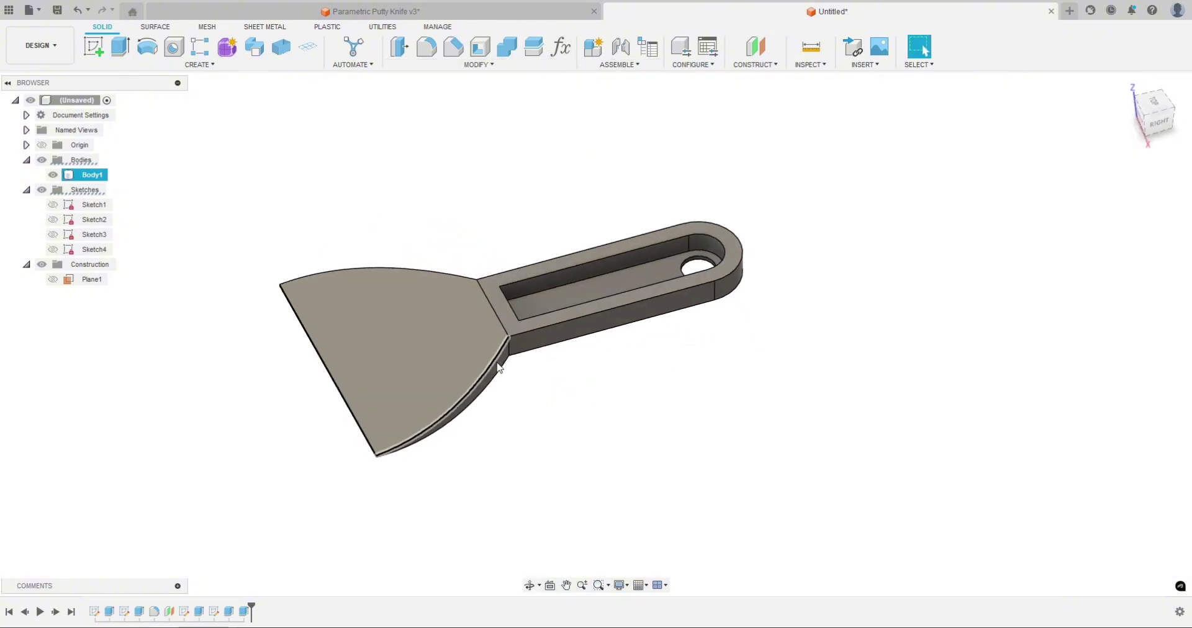
pyautogui.moveTo(572, 407); pyautogui.dragTo(612, 427, button='middle')
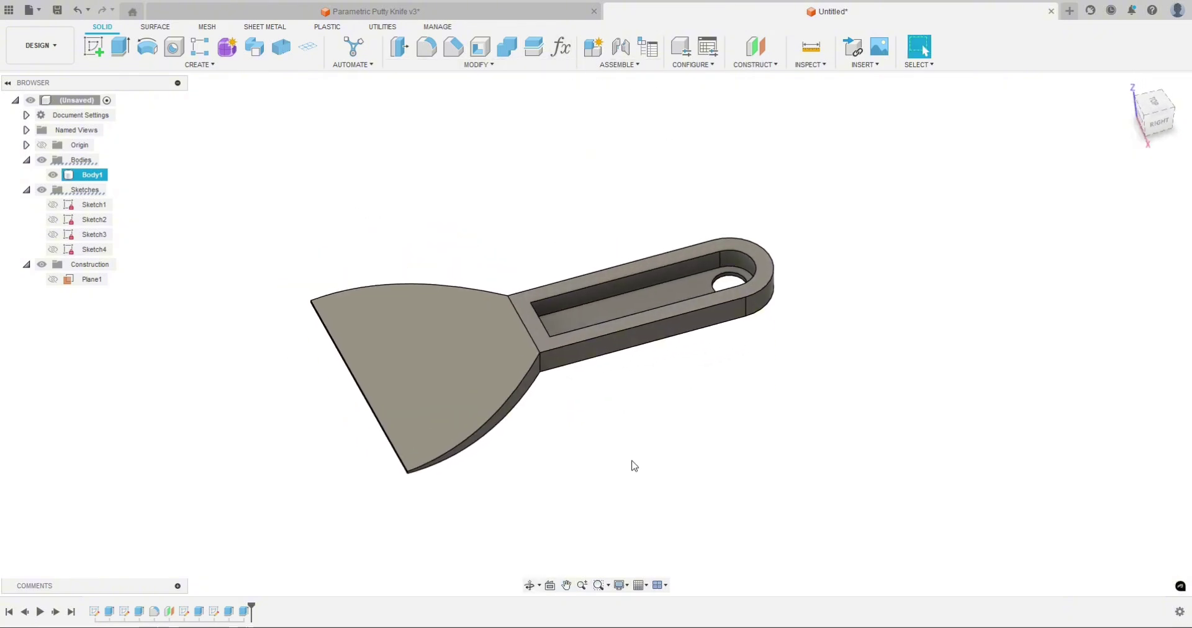
pyautogui.keyDown('shift'); pyautogui.moveTo(633, 465); pyautogui.dragTo(625, 447, button='middle'); pyautogui.keyUp('shift')
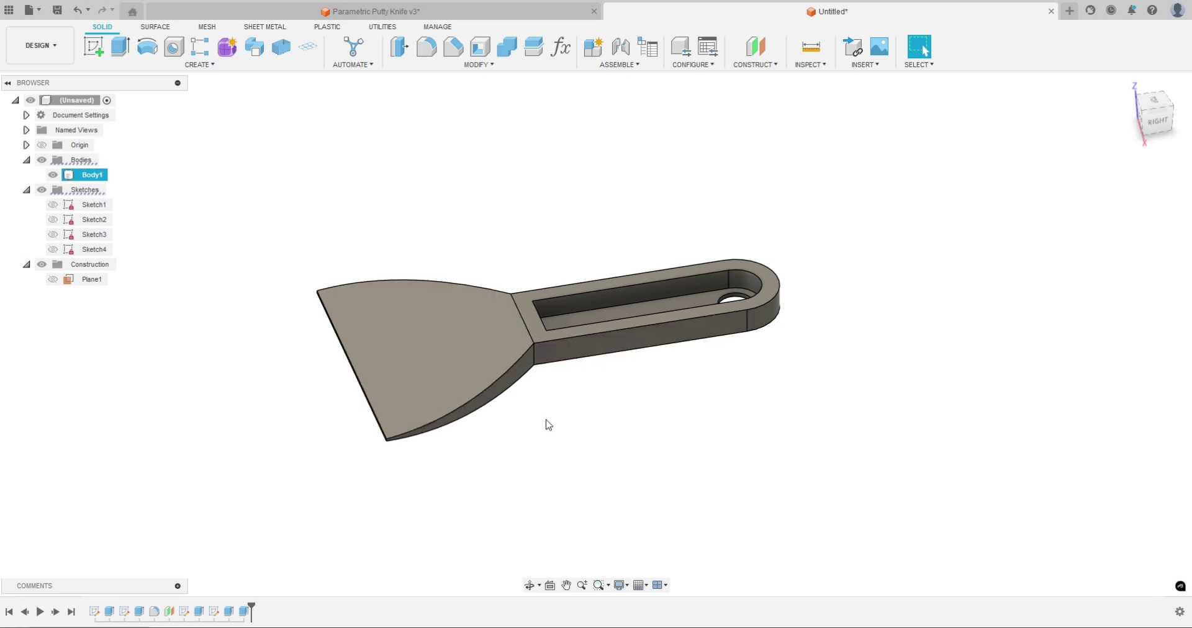
pyautogui.keyDown('shift'); pyautogui.moveTo(549, 425); pyautogui.dragTo(506, 413, button='middle'); pyautogui.keyUp('shift')
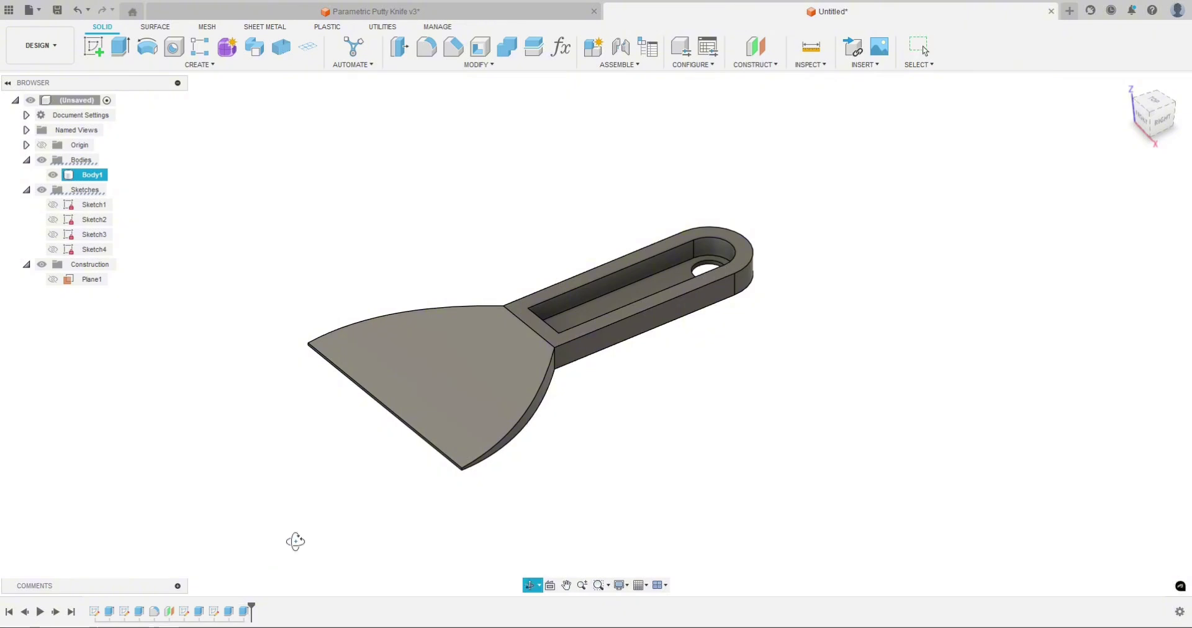
pyautogui.keyDown('shift'); pyautogui.moveTo(295, 542); pyautogui.dragTo(345, 540, button='middle'); pyautogui.keyUp('shift')
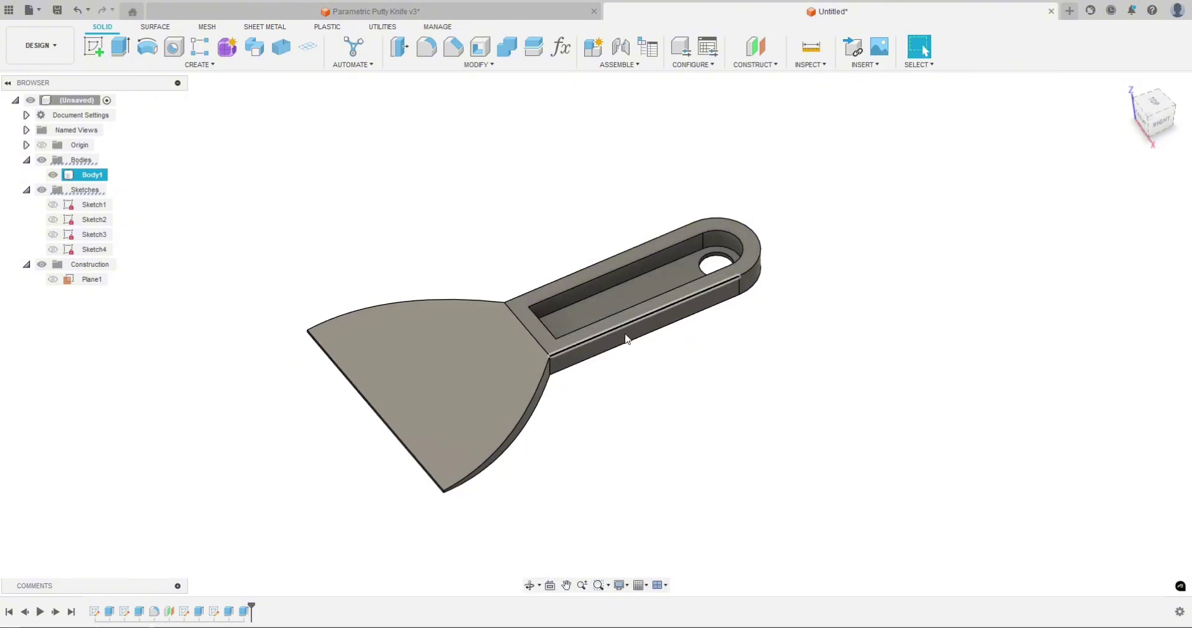
# Step: Roll the timeline back to just before Sketch4, ahead of the handle's hole and recess cuts, and view the blade-to-handle junction
pyautogui.moveTo(251, 606); pyautogui.dragTo(205, 605)
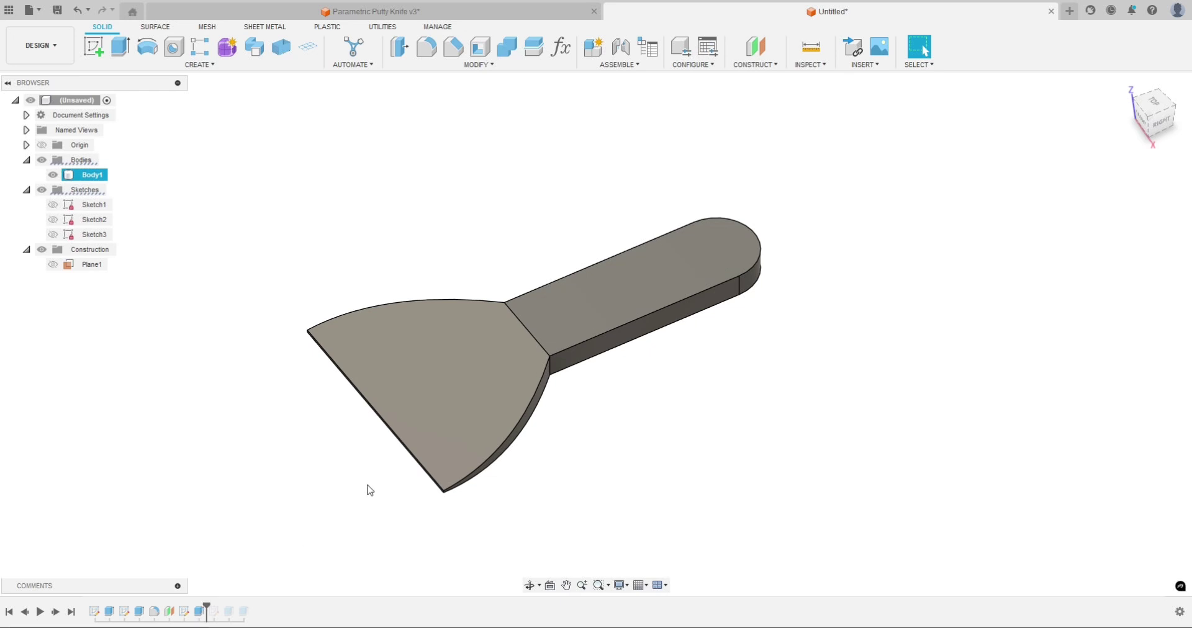
pyautogui.moveTo(588, 428)
pyautogui.keyDown('shift'); pyautogui.mouseDown(button='middle')
pyautogui.moveTo(572, 412)
pyautogui.moveTo(566, 427)
pyautogui.mouseUp(button='middle'); pyautogui.keyUp('shift')
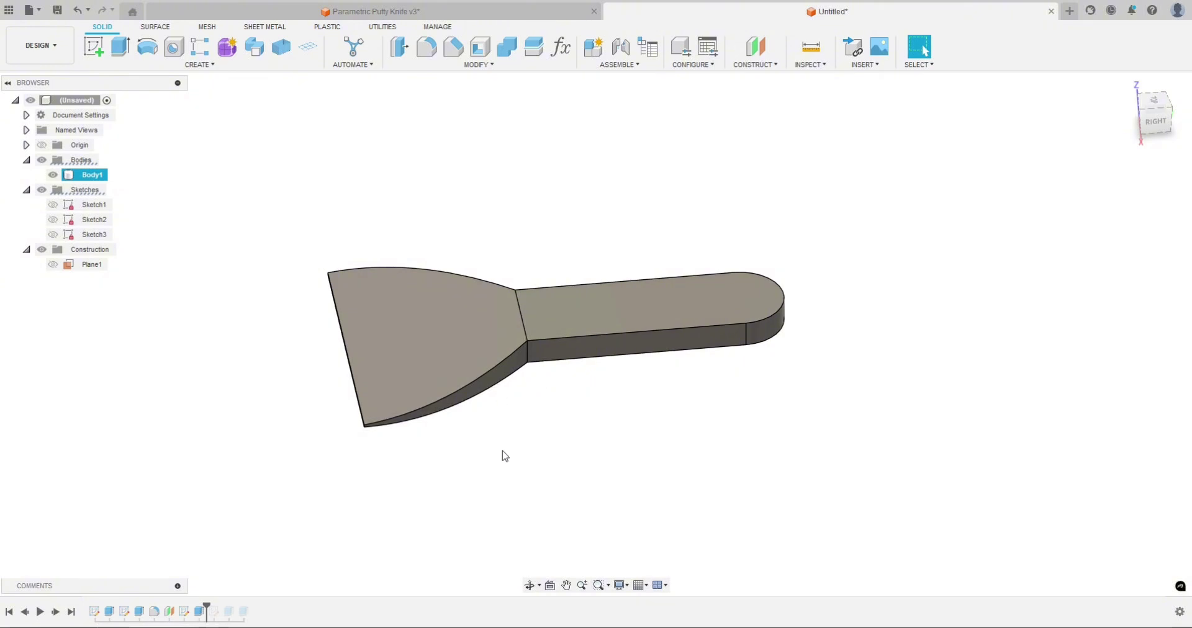
pyautogui.moveTo(541, 433)
pyautogui.keyDown('shift'); pyautogui.mouseDown(button='middle')
pyautogui.moveTo(516, 389)
pyautogui.moveTo(532, 426)
pyautogui.mouseUp(button='middle'); pyautogui.keyUp('shift')
pyautogui.scroll(5, 515, 391)
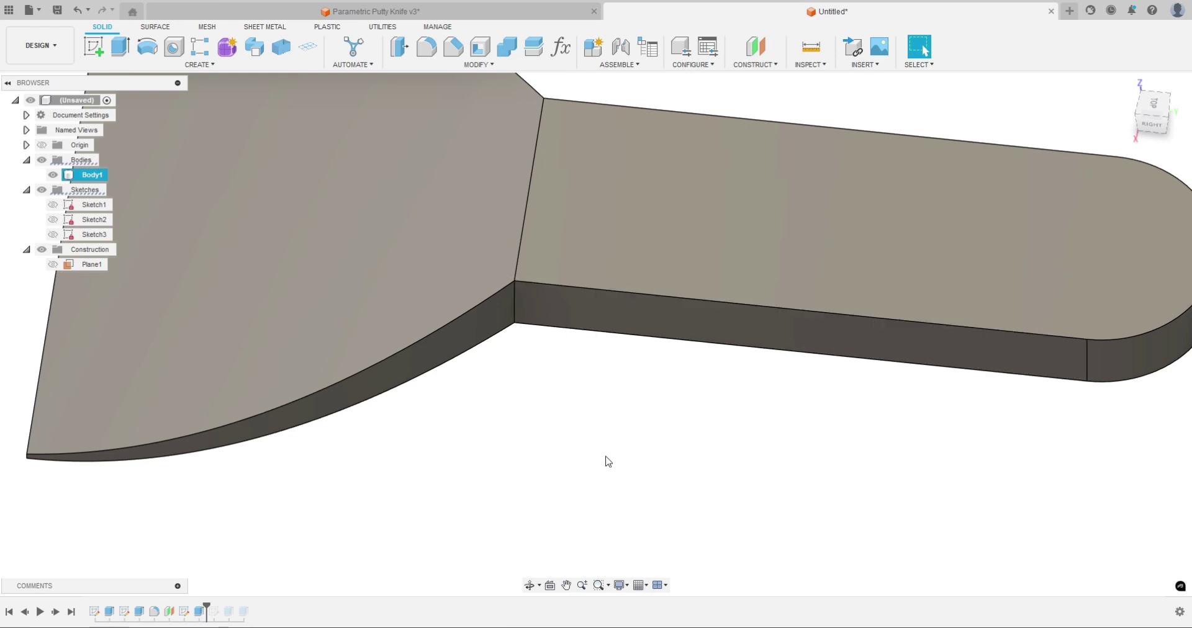
pyautogui.keyDown('shift'); pyautogui.moveTo(608, 461); pyautogui.dragTo(585, 414, button='middle'); pyautogui.keyUp('shift')
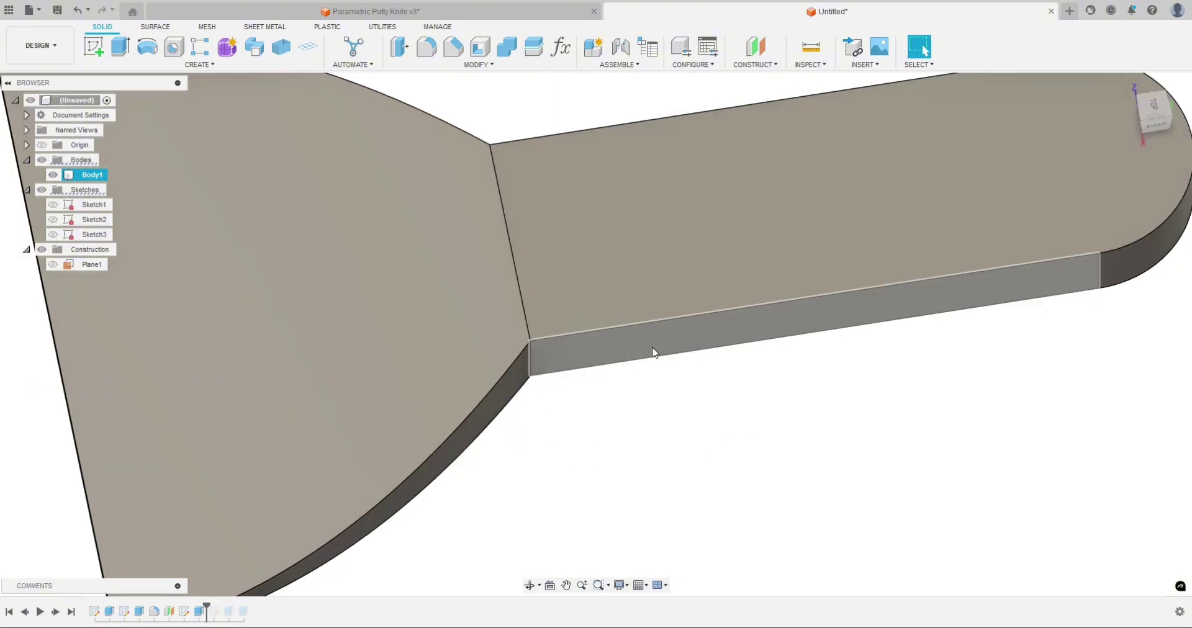
pyautogui.scroll(-3, 819, 345)
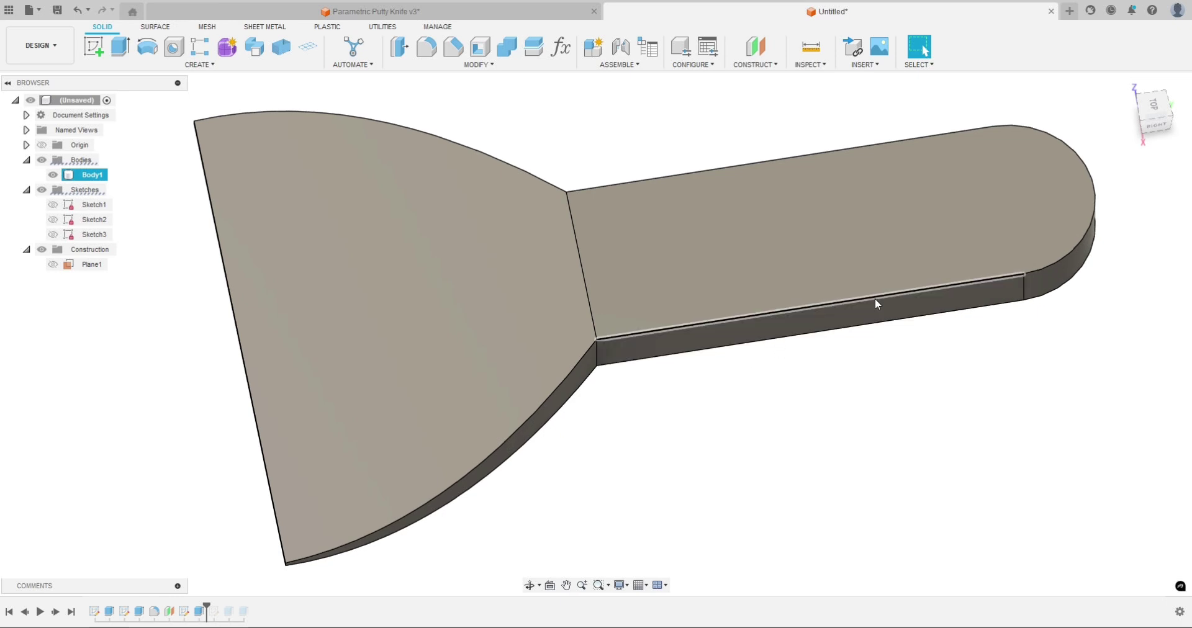
pyautogui.keyDown('shift'); pyautogui.moveTo(698, 423); pyautogui.dragTo(772, 389, button='middle'); pyautogui.keyUp('shift')
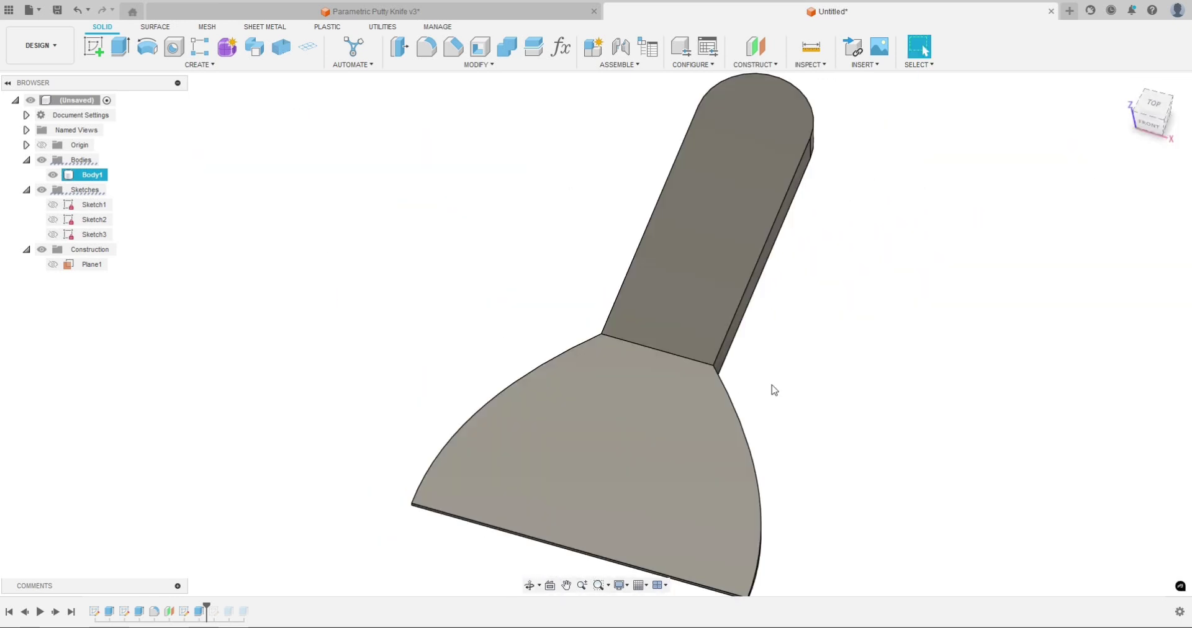
pyautogui.keyDown('shift'); pyautogui.moveTo(737, 439); pyautogui.dragTo(627, 405, button='middle'); pyautogui.keyUp('shift')
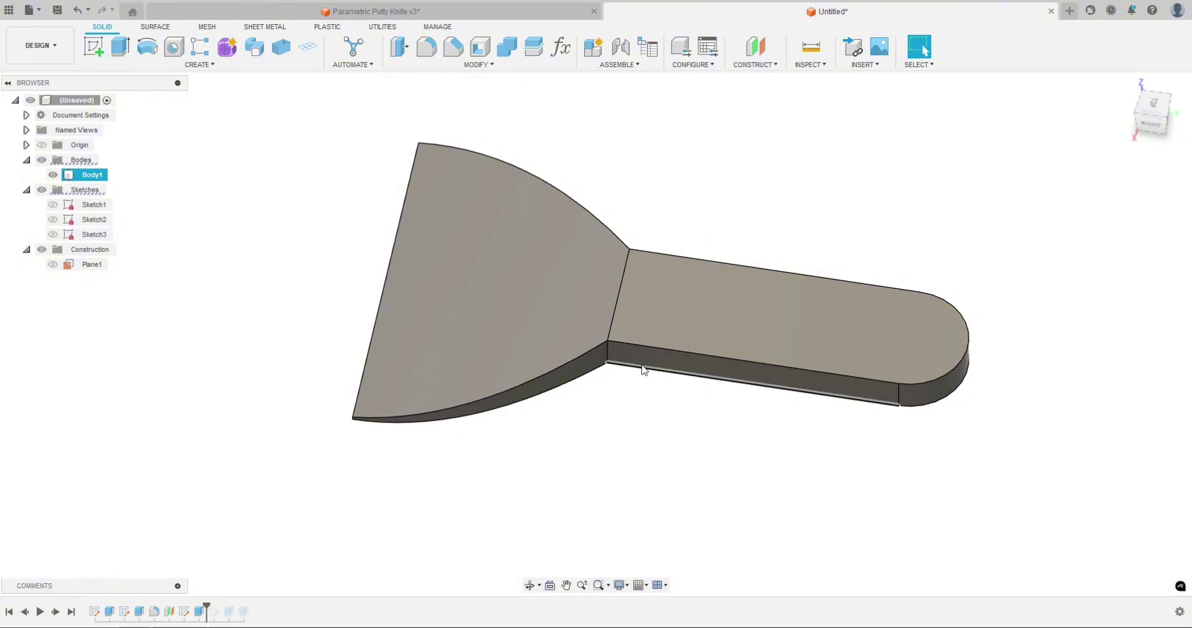
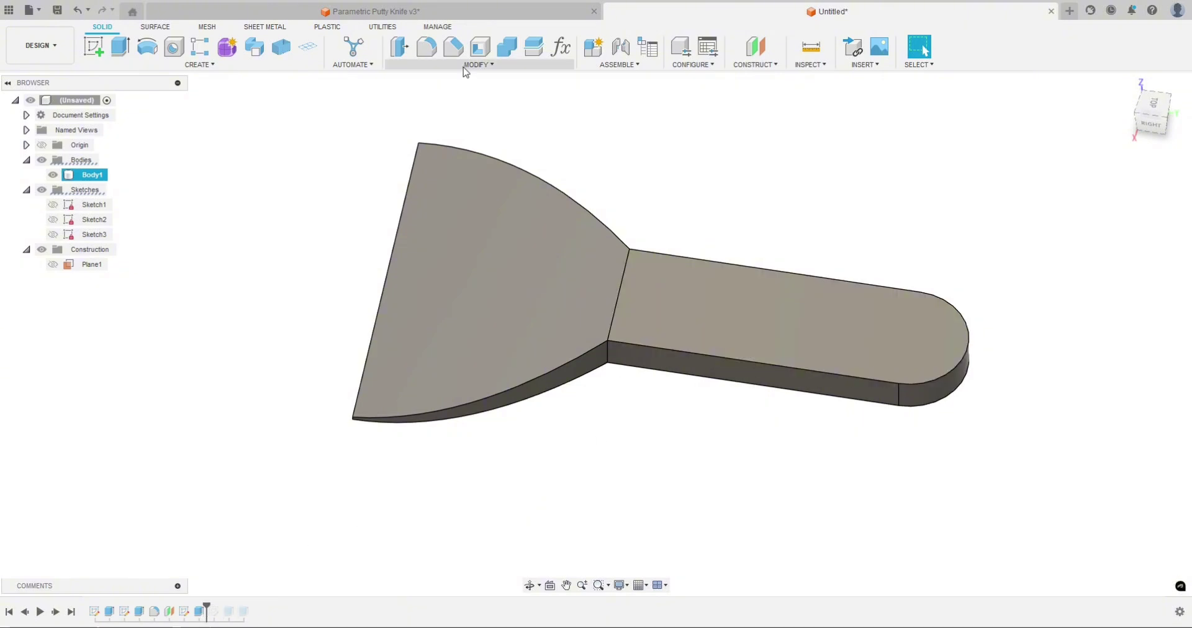
# Step: Fillet the two vertical corner edges where the blade meets the handle with a 75 mm radius
pyautogui.click(427, 46)
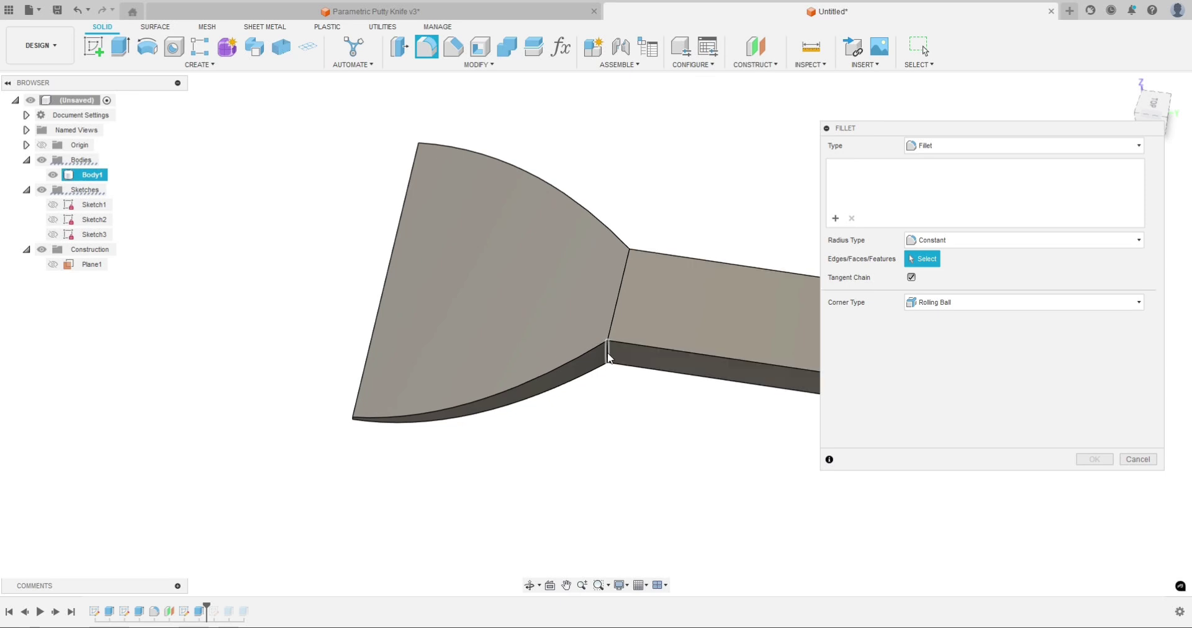
pyautogui.click(607, 349)
pyautogui.keyDown('shift'); pyautogui.moveTo(603, 407); pyautogui.dragTo(737, 385, button='middle'); pyautogui.keyUp('shift')
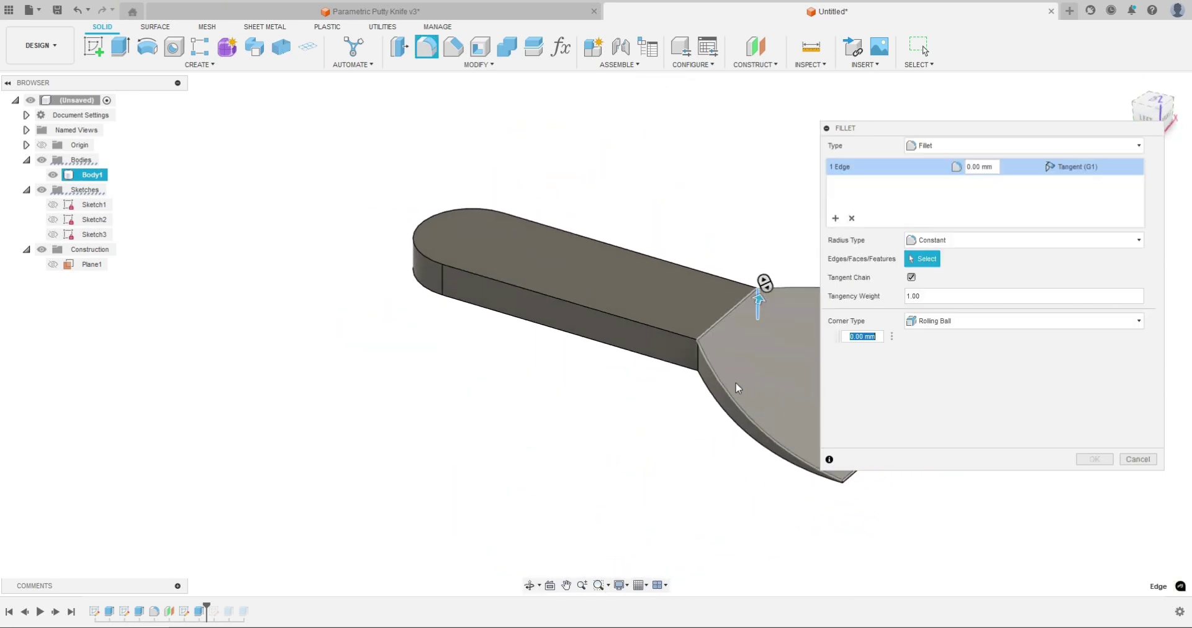
pyautogui.click(698, 356)
pyautogui.moveTo(583, 393); pyautogui.dragTo(468, 399, button='middle')
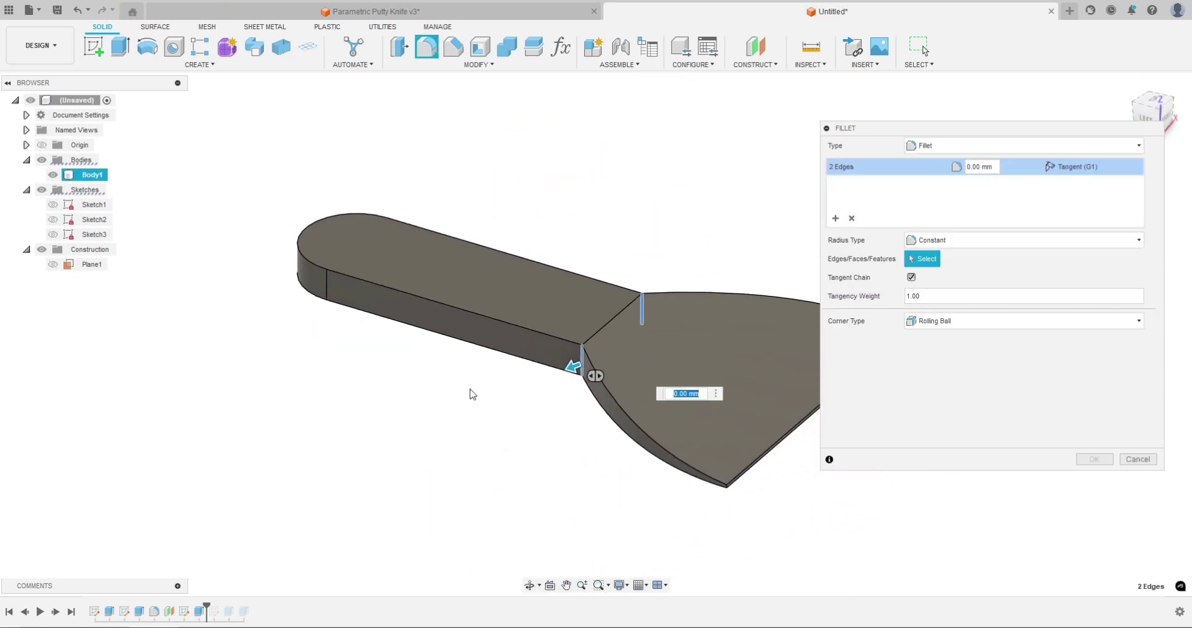
pyautogui.write('75')
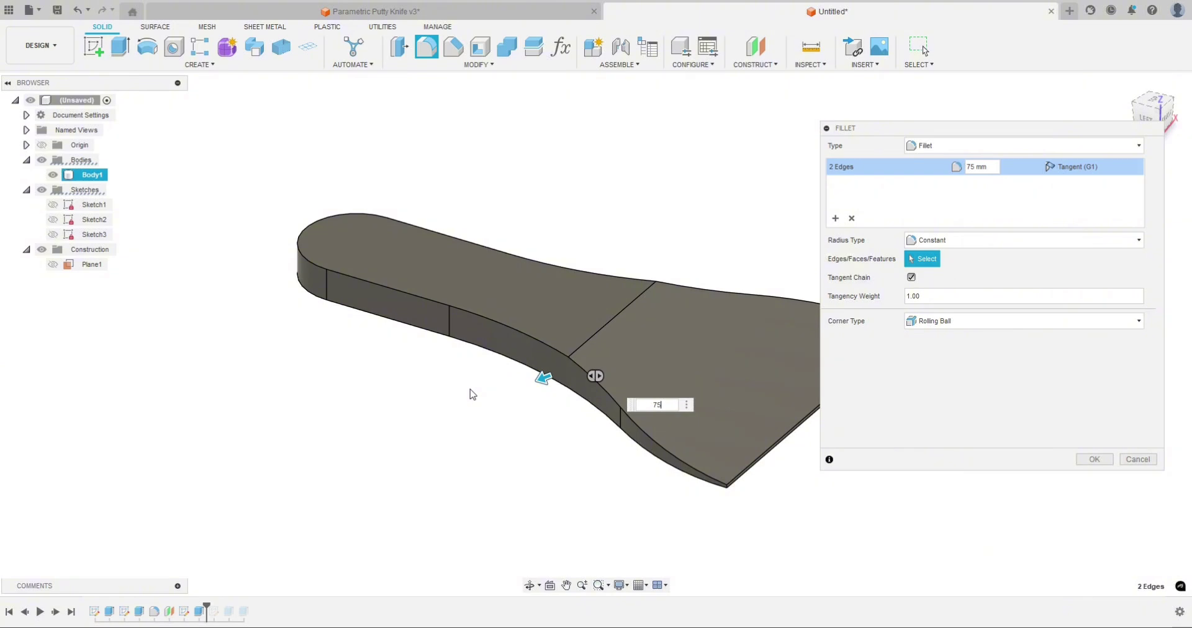
pyautogui.press('F6')
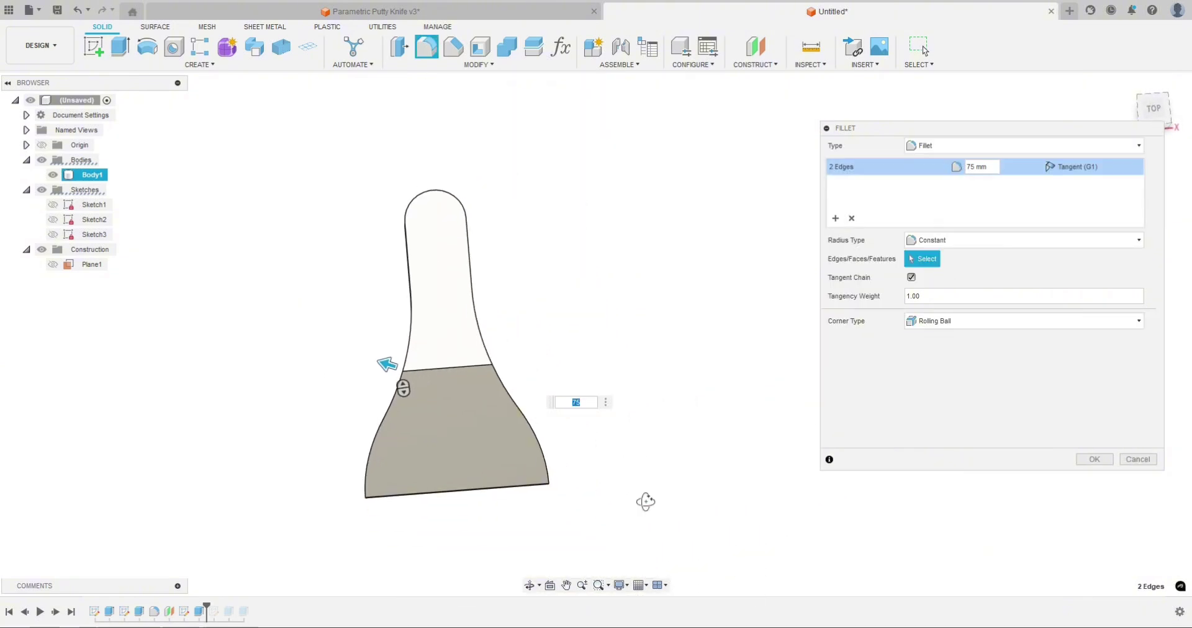
pyautogui.keyDown('shift'); pyautogui.moveTo(644, 500); pyautogui.dragTo(572, 463, button='middle'); pyautogui.keyUp('shift')
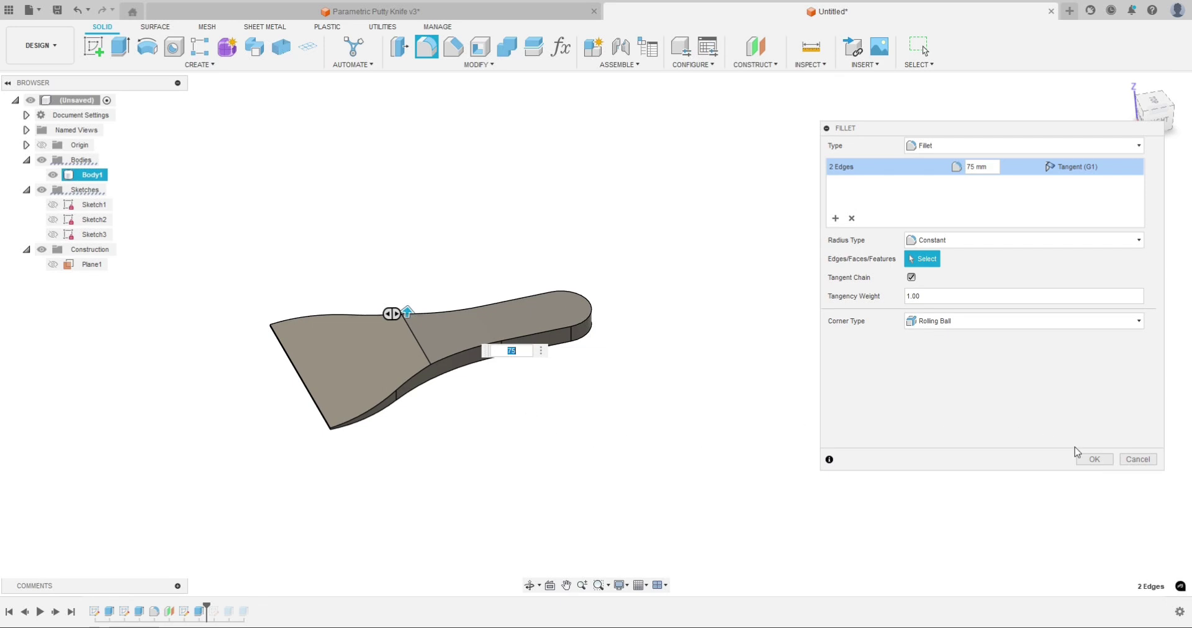
pyautogui.click(1094, 459)
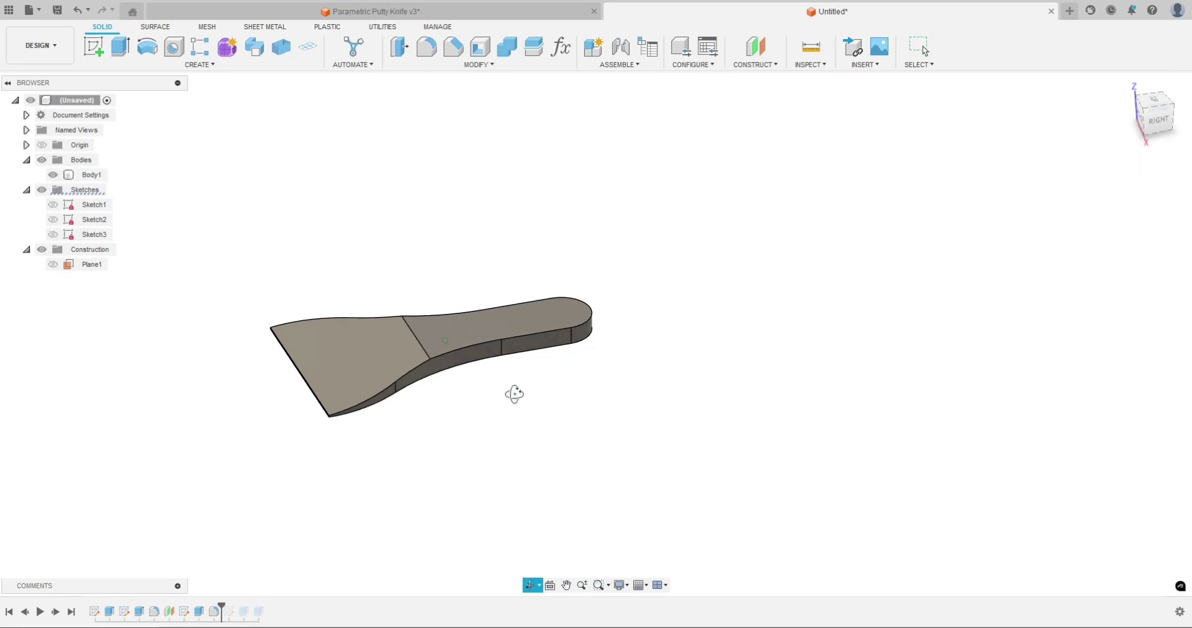
# Step: Roll the timeline forward to the end to restore the handle's hole and recess features
pyautogui.moveTo(221, 605); pyautogui.dragTo(251, 604)
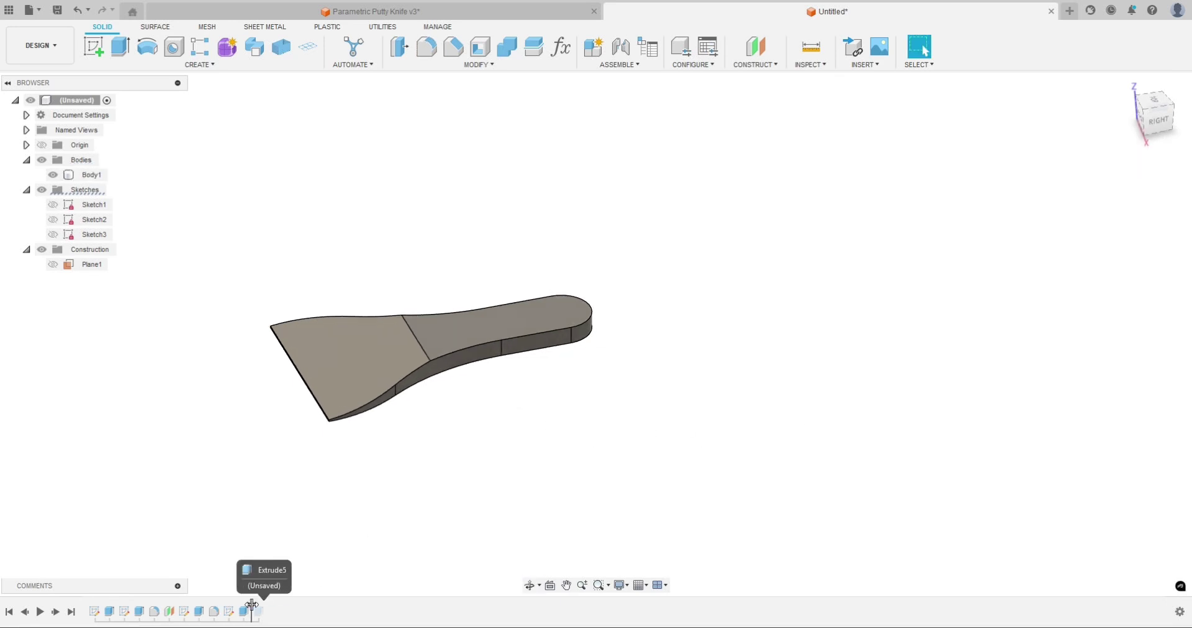
pyautogui.moveTo(575, 442)
pyautogui.keyDown('shift'); pyautogui.mouseDown(button='middle')
pyautogui.moveTo(599, 416)
pyautogui.moveTo(663, 458)
pyautogui.mouseUp(button='middle'); pyautogui.keyUp('shift')
pyautogui.press('Escape')
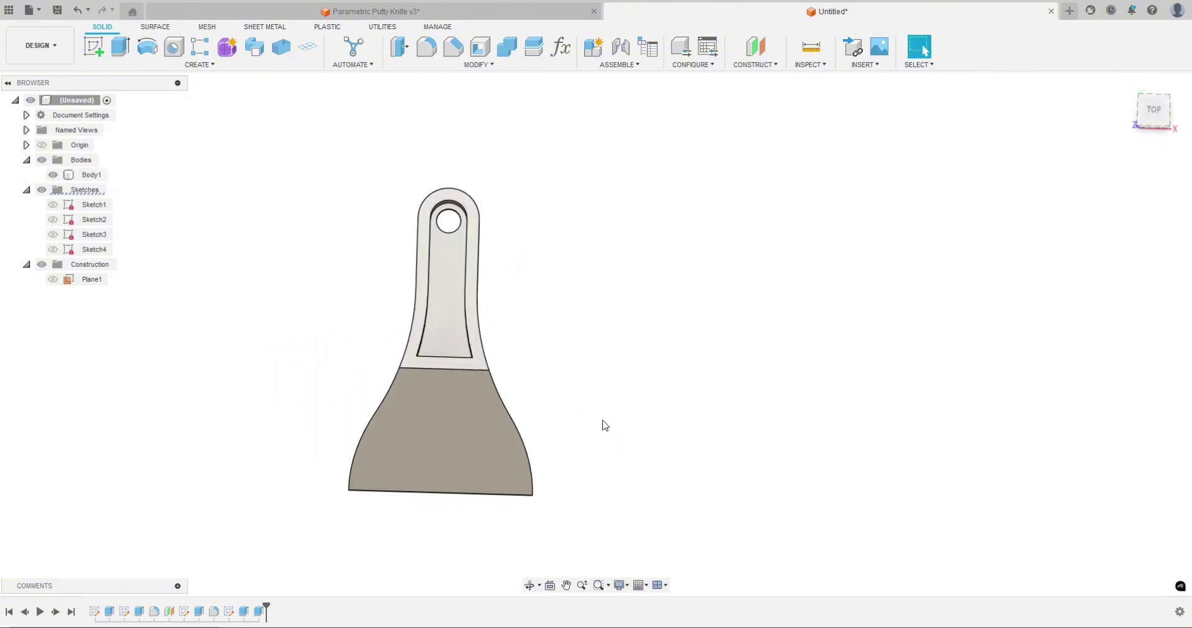
# Step: Inspect the filleted blade-to-handle transition, the recess and the flat underside from several angles
pyautogui.keyDown('shift'); pyautogui.moveTo(605, 425); pyautogui.dragTo(599, 381, button='middle'); pyautogui.keyUp('shift')
pyautogui.scroll(3, 473, 367)
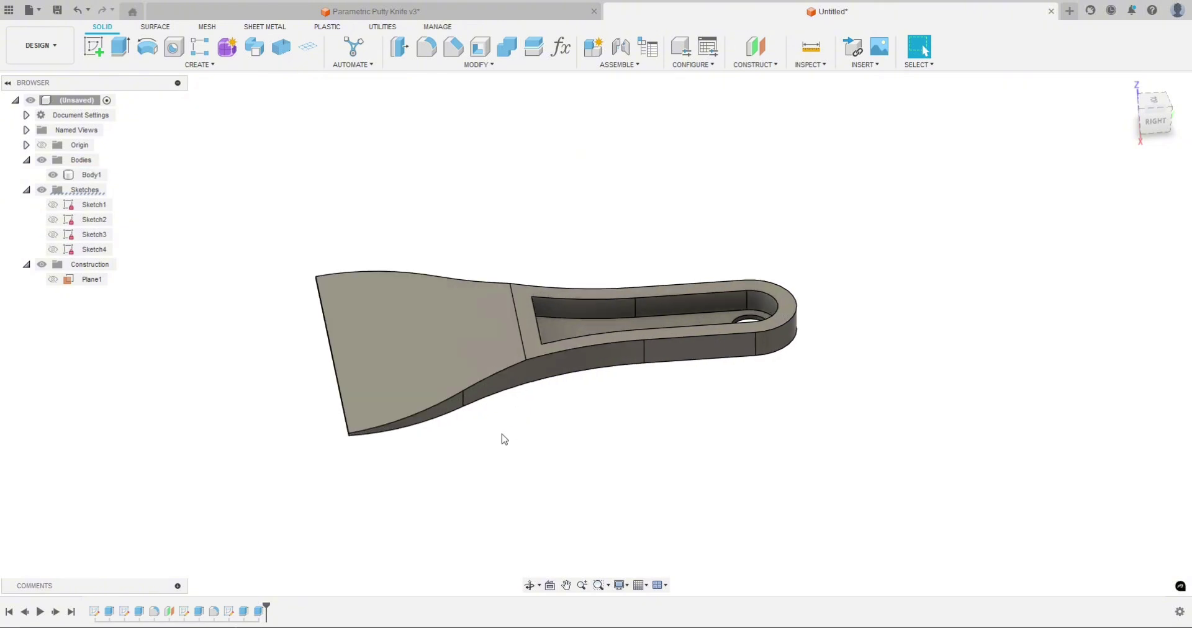
pyautogui.keyDown('shift'); pyautogui.moveTo(586, 434); pyautogui.dragTo(565, 346, button='middle'); pyautogui.keyUp('shift')
pyautogui.click(565, 345)
pyautogui.keyDown('shift'); pyautogui.moveTo(601, 428); pyautogui.dragTo(523, 333, button='middle'); pyautogui.keyUp('shift')
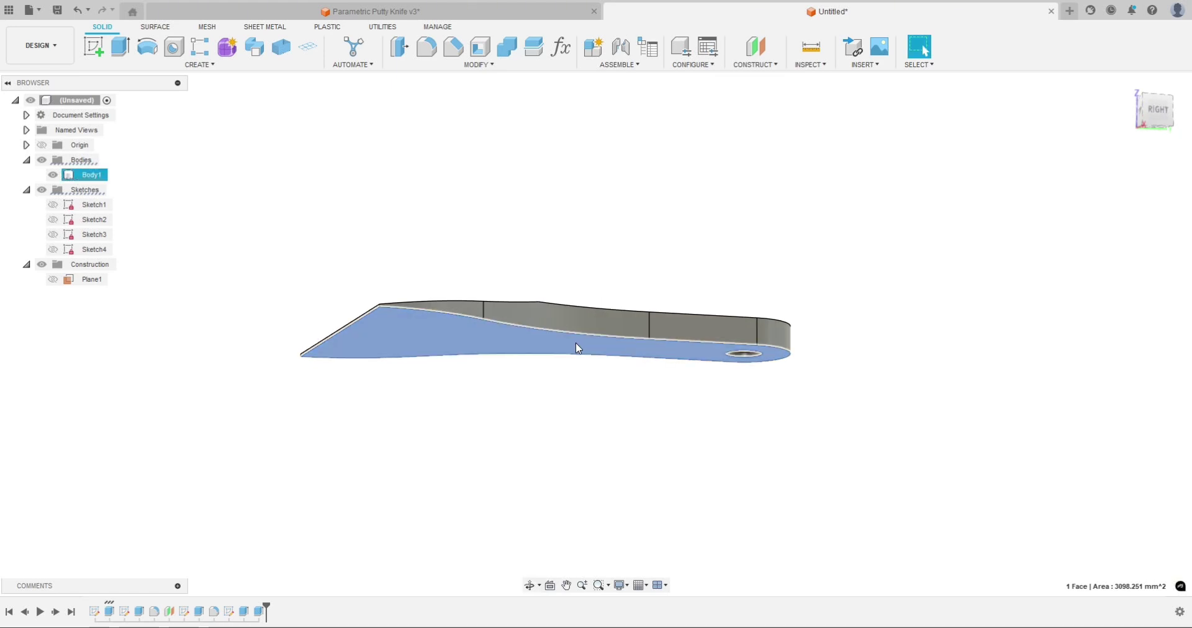
pyautogui.click(540, 382)
pyautogui.scroll(2, 540, 382)
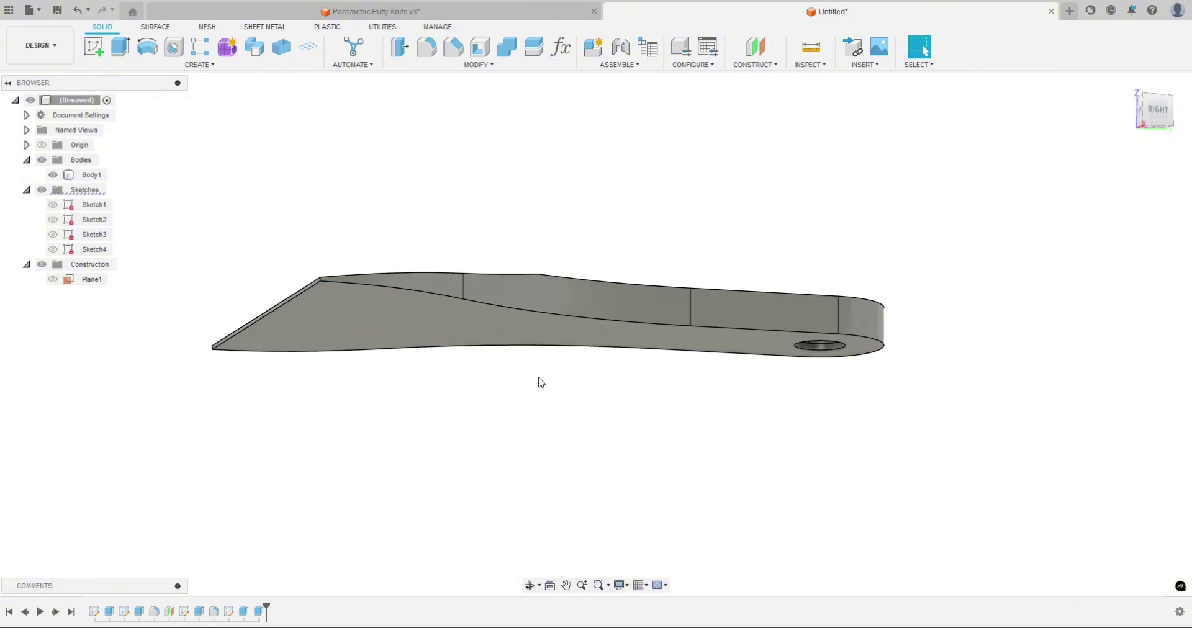
pyautogui.keyDown('shift'); pyautogui.moveTo(540, 382); pyautogui.dragTo(537, 419, button='middle'); pyautogui.keyUp('shift')
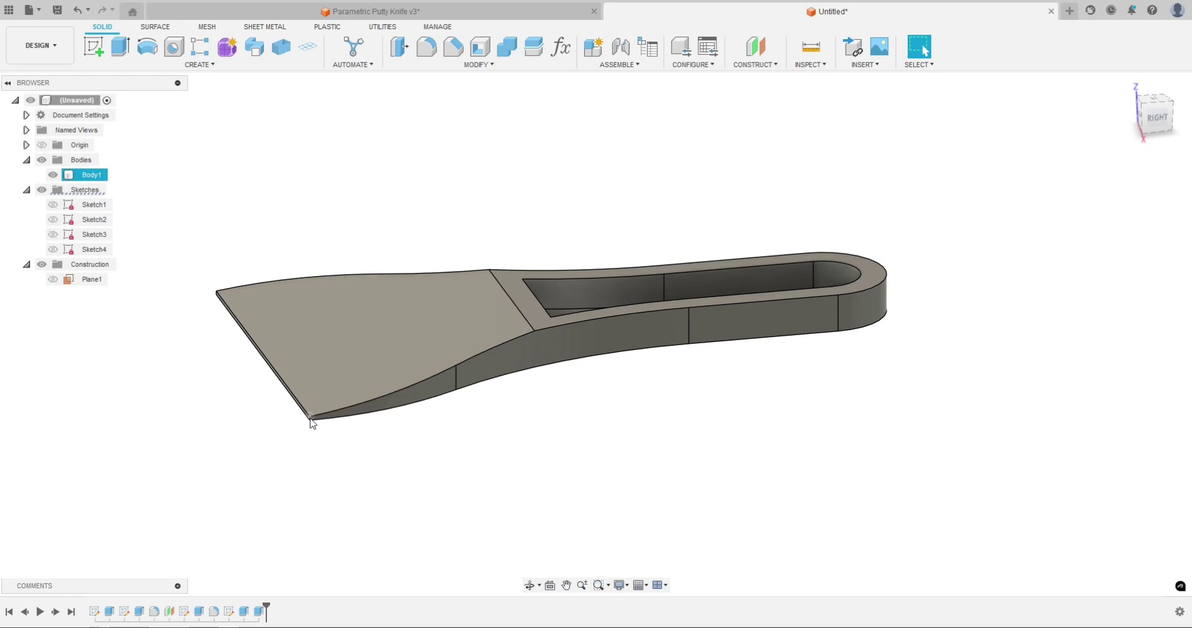
# Step: Start a fillet on the outer upper edge chain of the putty knife's handle with a 1 mm radius
pyautogui.scroll(3, 312, 422)
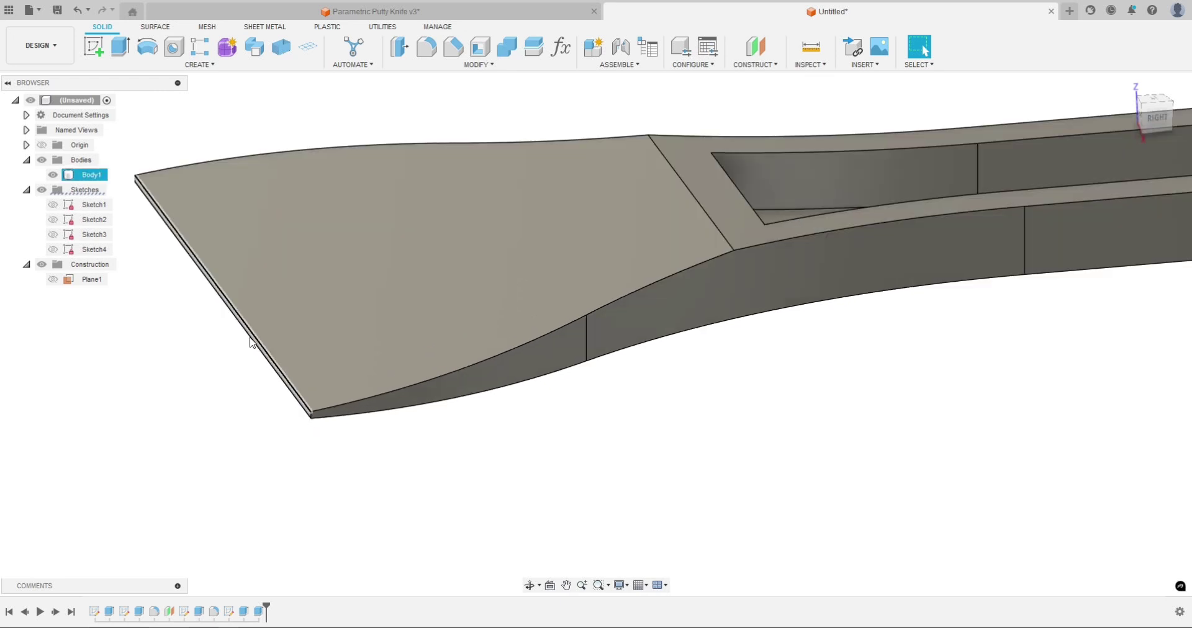
pyautogui.scroll(-3, 304, 495)
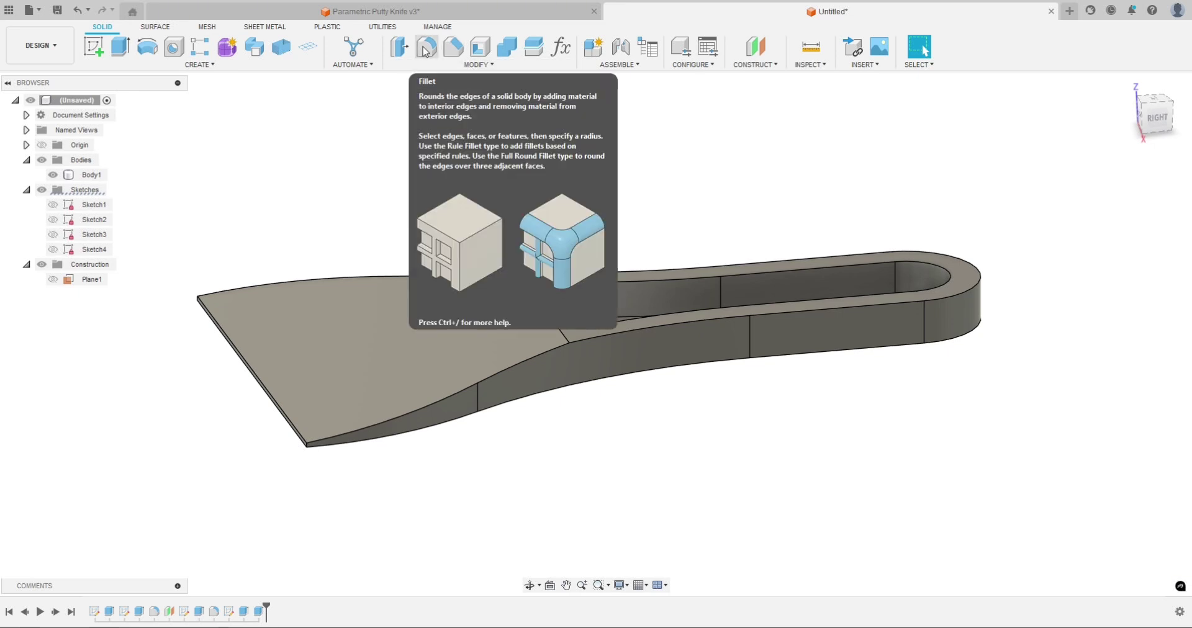
pyautogui.click(426, 49)
pyautogui.keyDown('shift'); pyautogui.moveTo(460, 197); pyautogui.dragTo(534, 295, button='middle'); pyautogui.keyUp('shift')
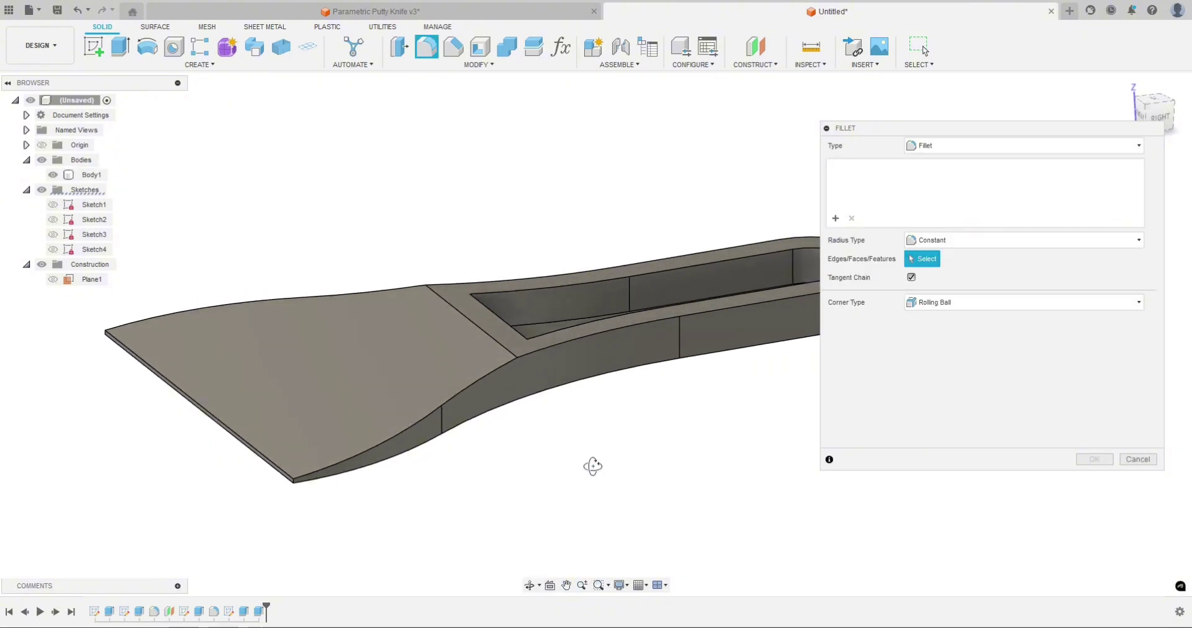
pyautogui.keyDown('shift'); pyautogui.moveTo(590, 465); pyautogui.dragTo(771, 401, button='middle'); pyautogui.keyUp('shift')
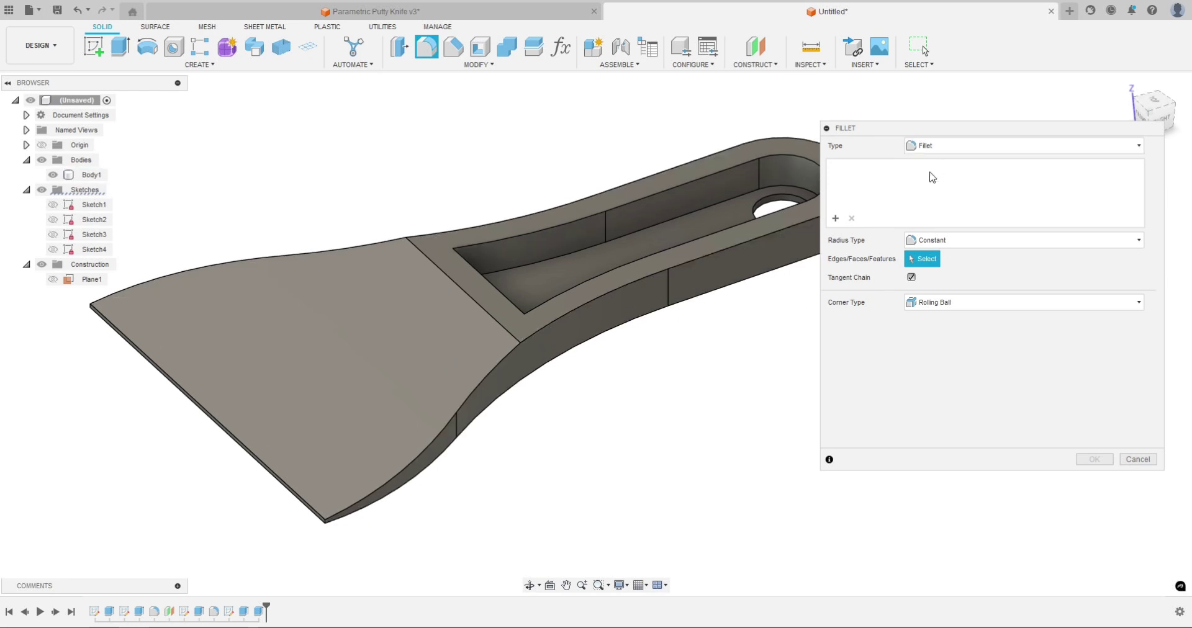
pyautogui.keyDown('shift'); pyautogui.moveTo(651, 335); pyautogui.dragTo(702, 317, button='middle'); pyautogui.keyUp('shift')
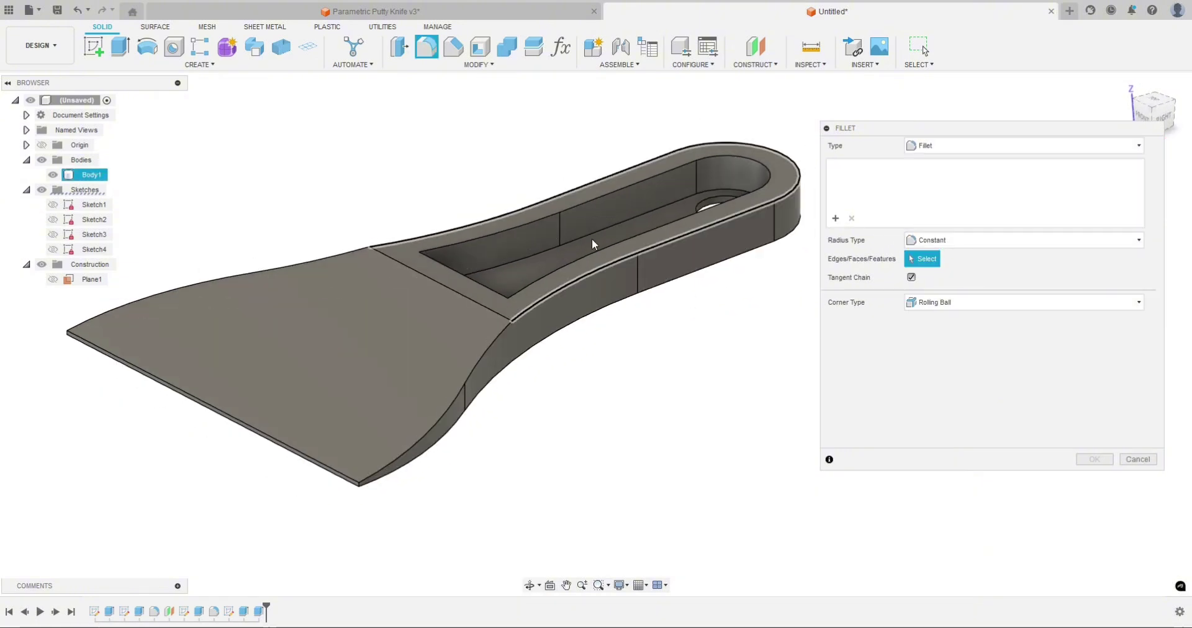
pyautogui.click(597, 273)
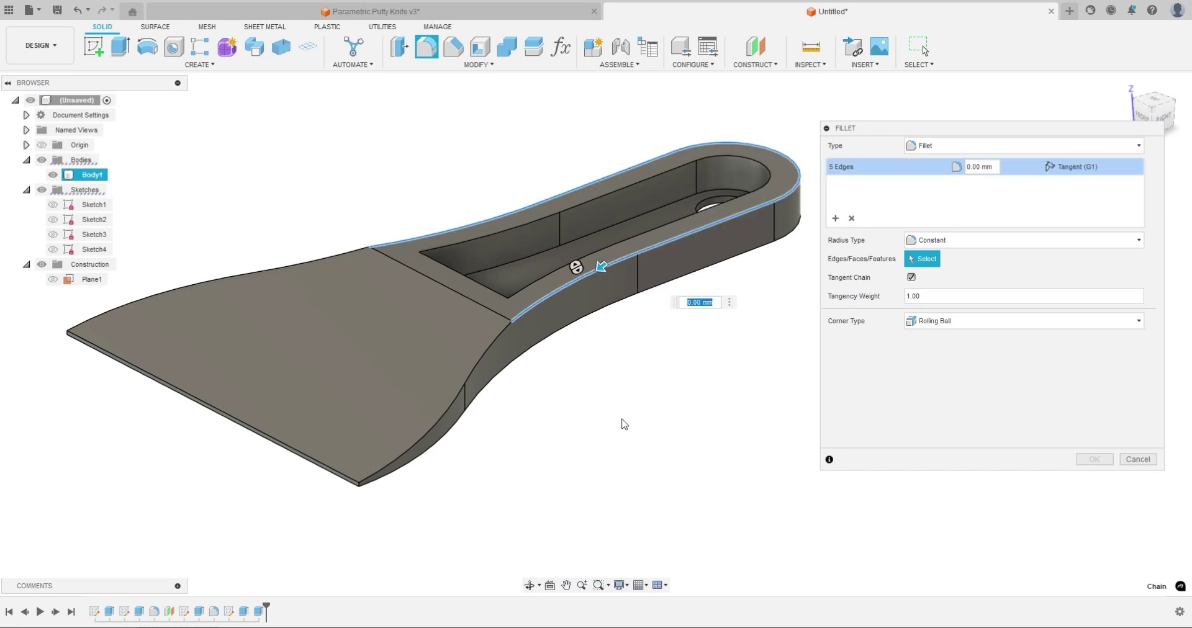
pyautogui.keyDown('shift'); pyautogui.moveTo(623, 420); pyautogui.dragTo(615, 428, button='middle'); pyautogui.keyUp('shift')
pyautogui.write('1')
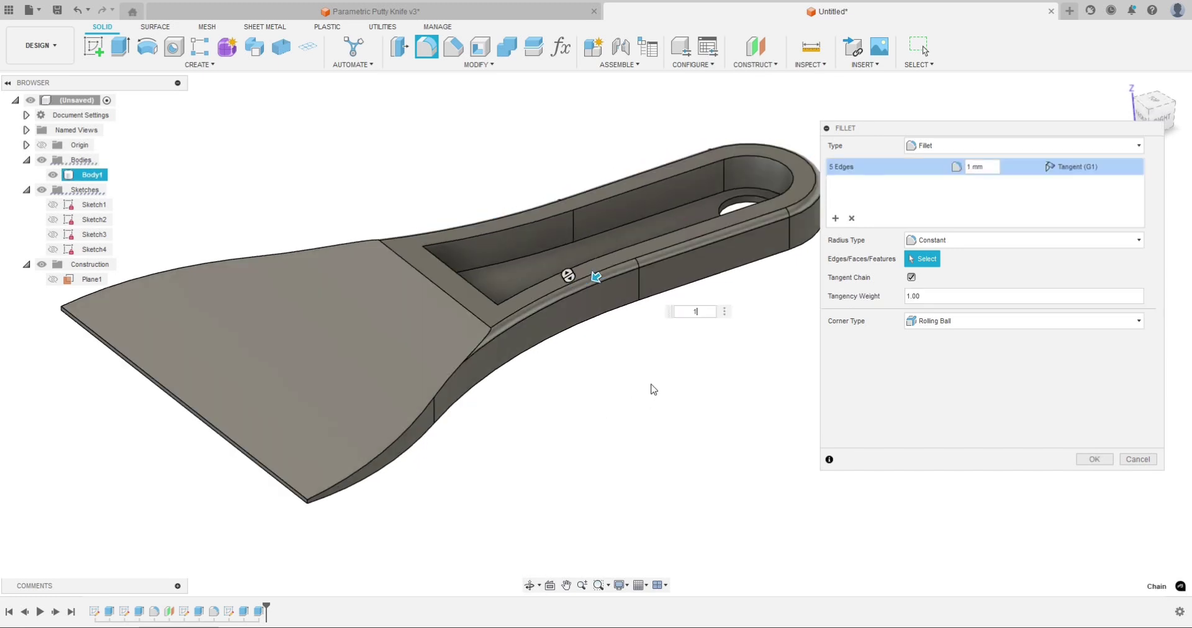
# Step: Set the handle edge fillet's tangency weight to 0.1 and check the flattened profile around the handle
pyautogui.keyDown('shift'); pyautogui.moveTo(604, 375); pyautogui.dragTo(628, 354, button='middle'); pyautogui.keyUp('shift')
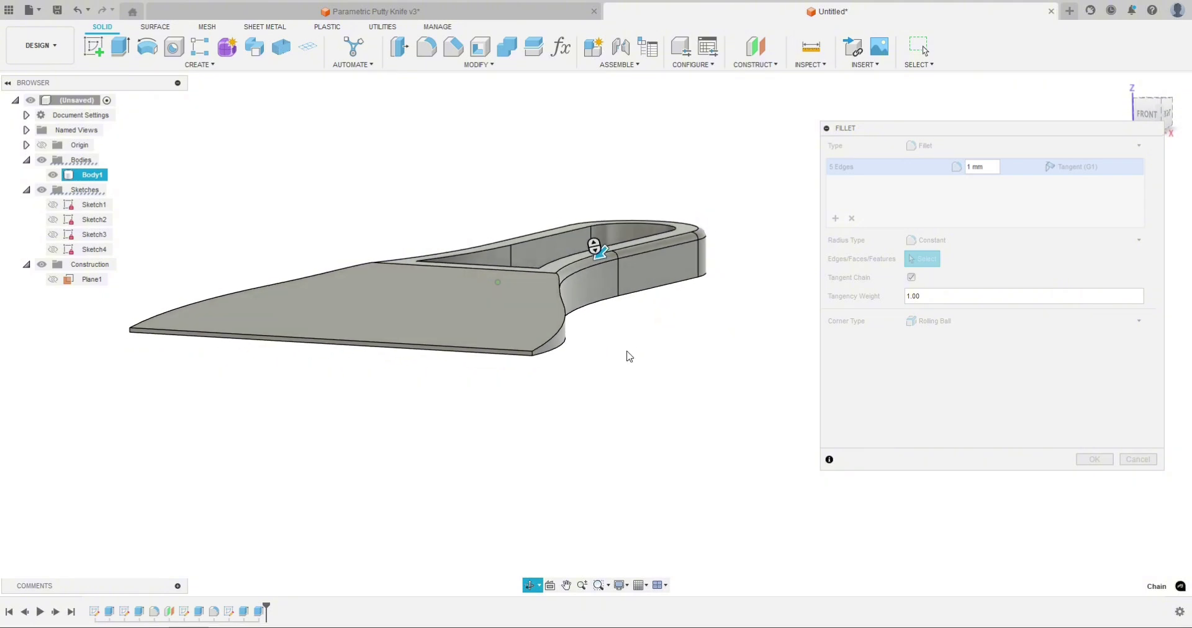
pyautogui.scroll(5, 709, 224)
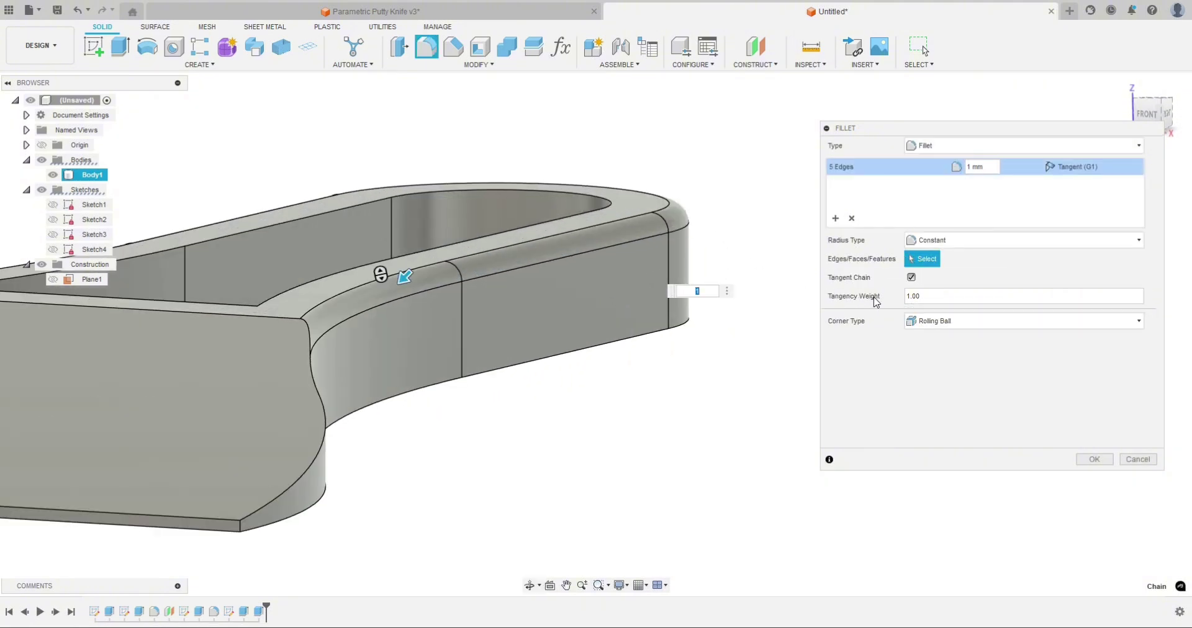
pyautogui.click(899, 296)
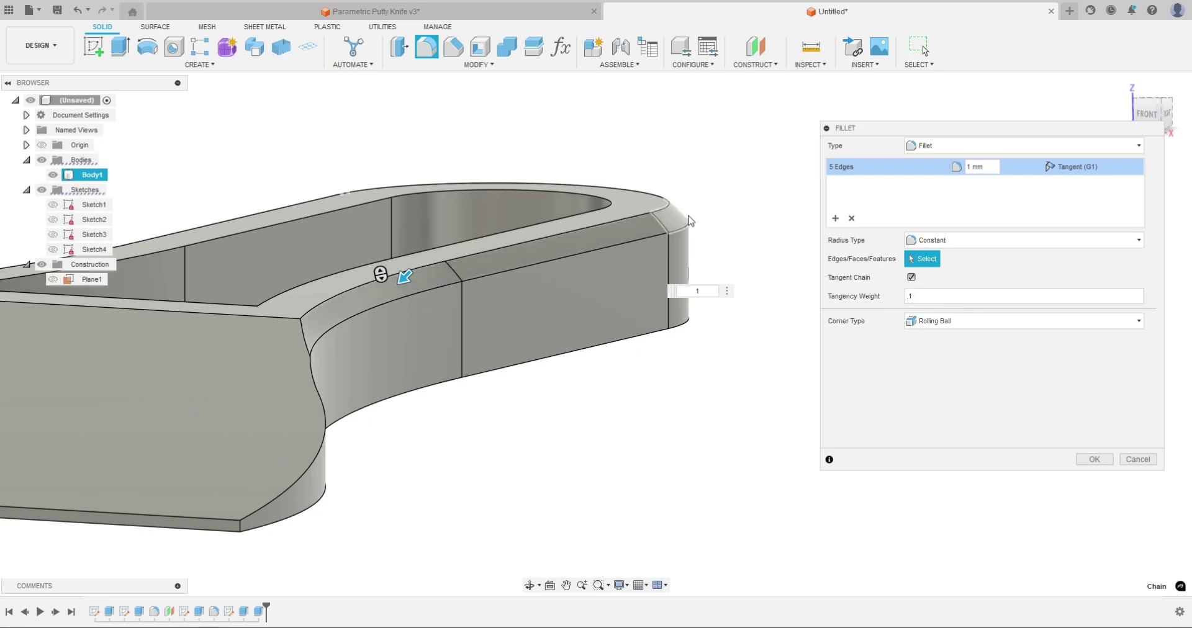
pyautogui.scroll(5, 689, 220)
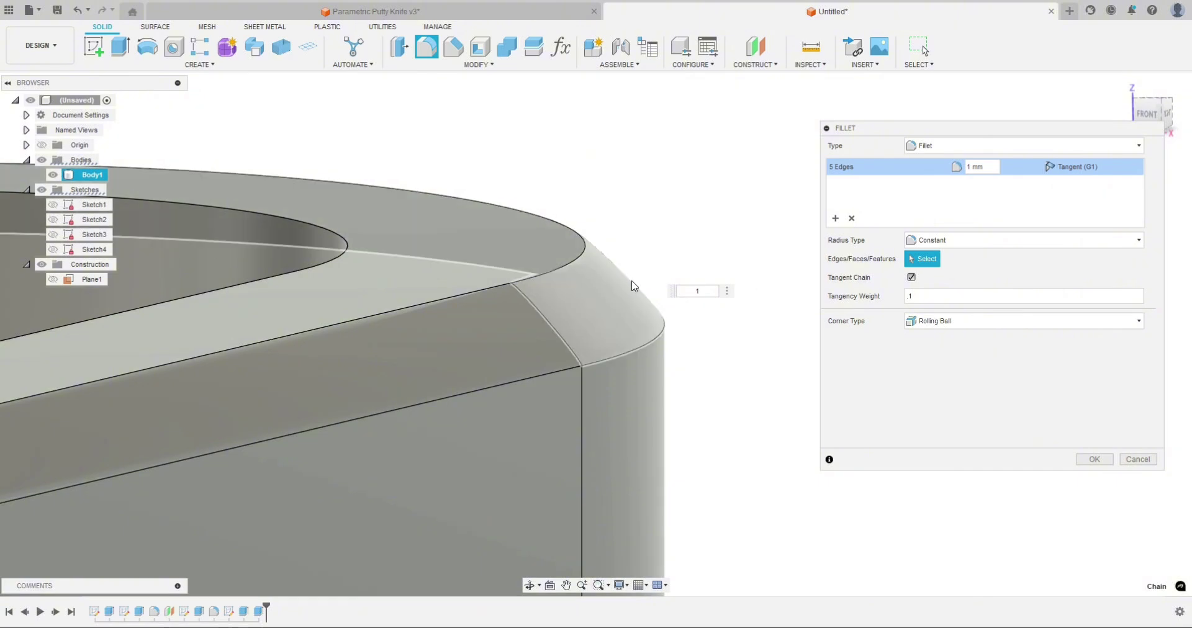
pyautogui.scroll(-3, 657, 236)
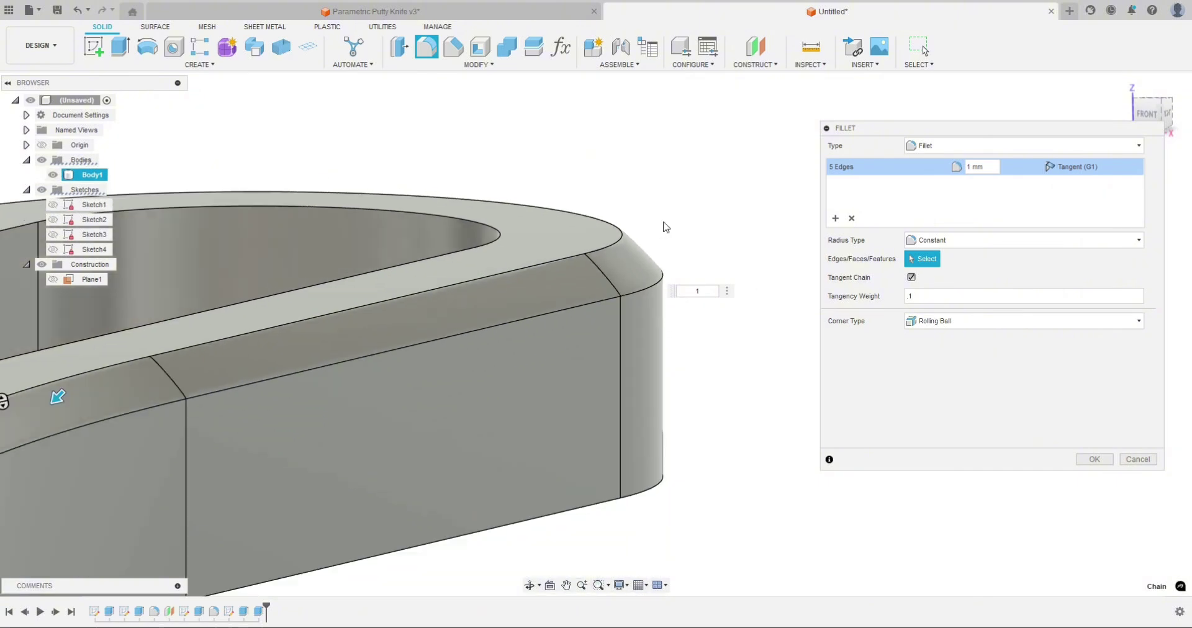
pyautogui.scroll(-3, 665, 228)
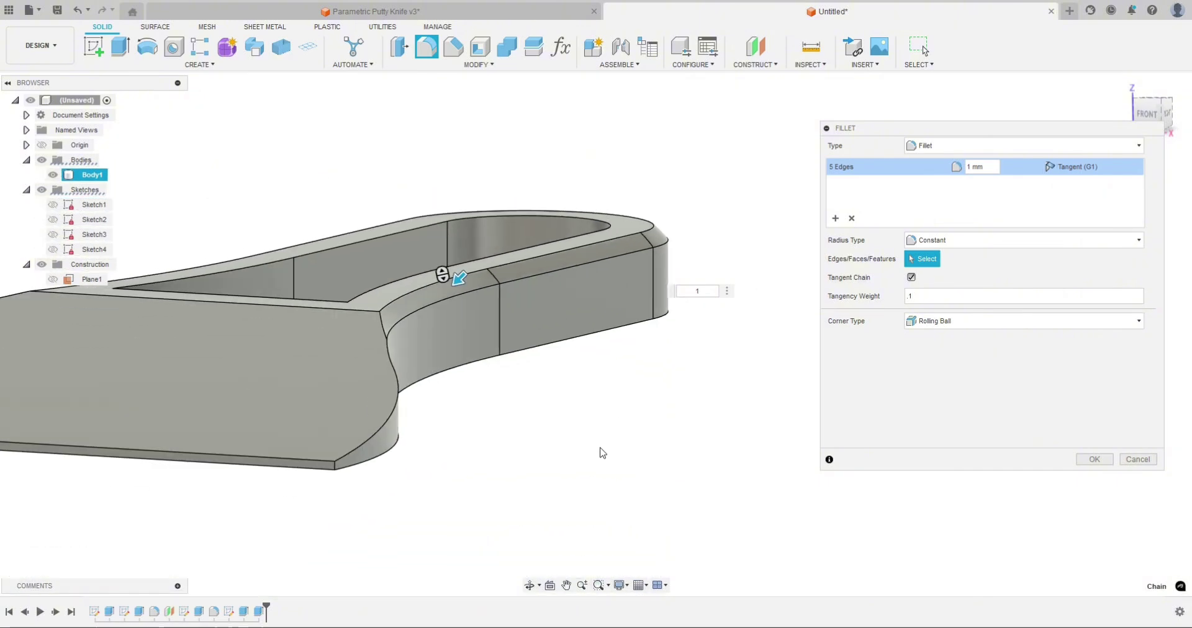
pyautogui.keyDown('shift'); pyautogui.moveTo(593, 446); pyautogui.dragTo(561, 455, button='middle'); pyautogui.keyUp('shift')
pyautogui.keyDown('shift'); pyautogui.moveTo(492, 440); pyautogui.dragTo(483, 465, button='middle'); pyautogui.keyUp('shift')
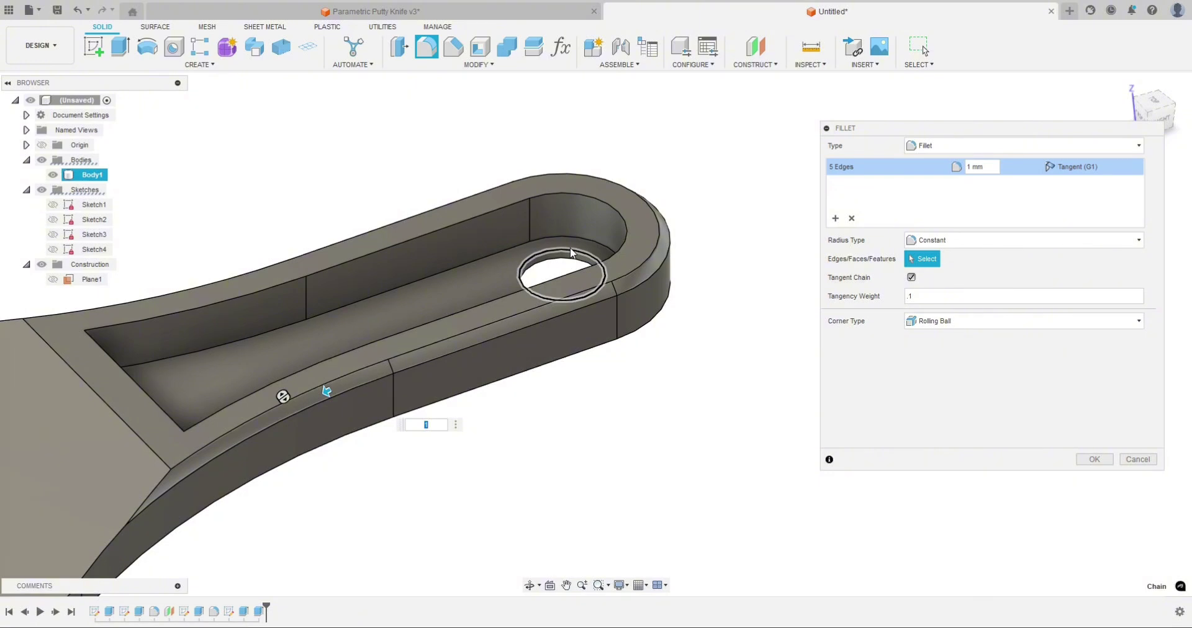
# Step: Add a second fillet set on both circular edges of the hanging hole with a 0.3 mm radius and 0.1 tangency weight
pyautogui.click(836, 218)
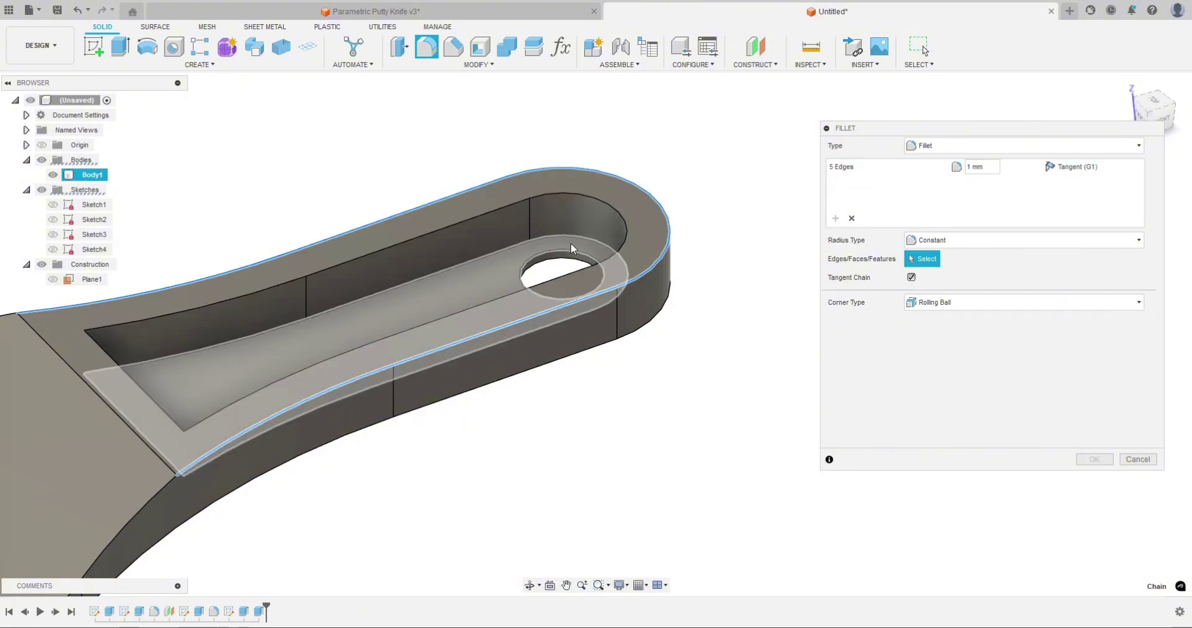
pyautogui.click(567, 259)
pyautogui.click(567, 260)
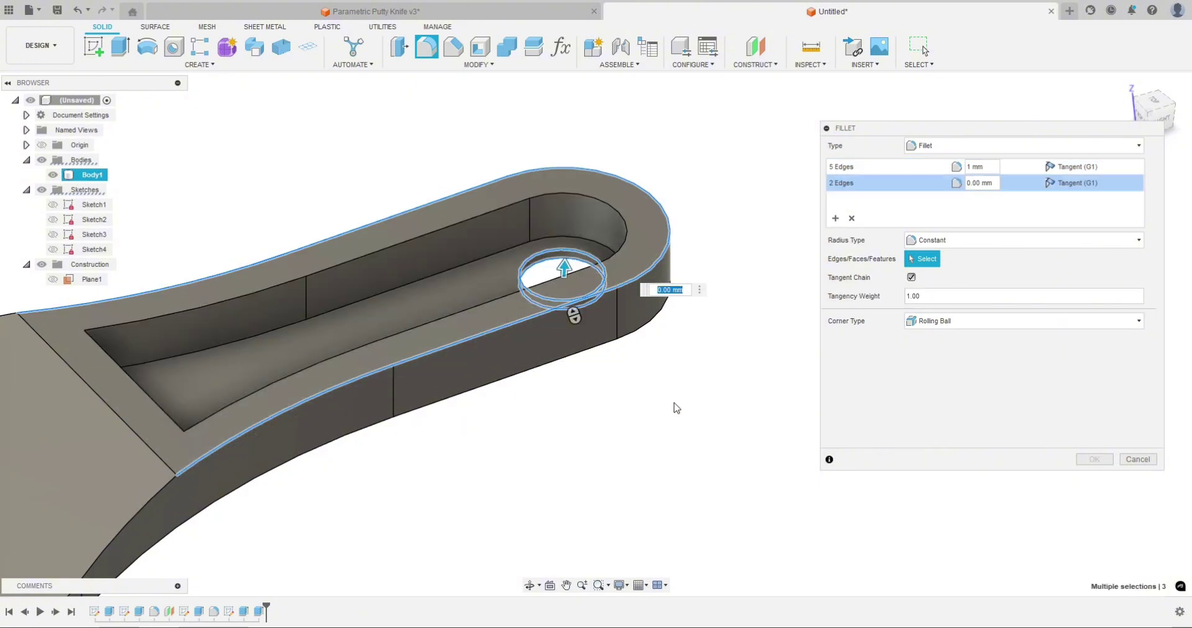
pyautogui.write('.3')
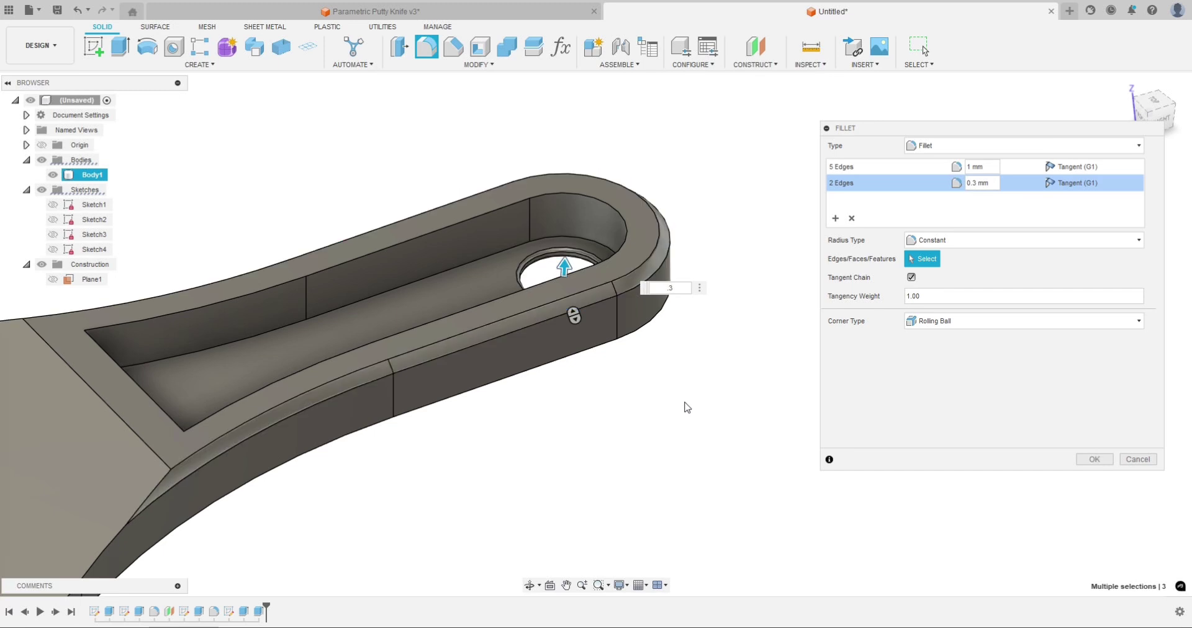
pyautogui.moveTo(927, 297); pyautogui.dragTo(896, 301)
pyautogui.scroll(4, 531, 288)
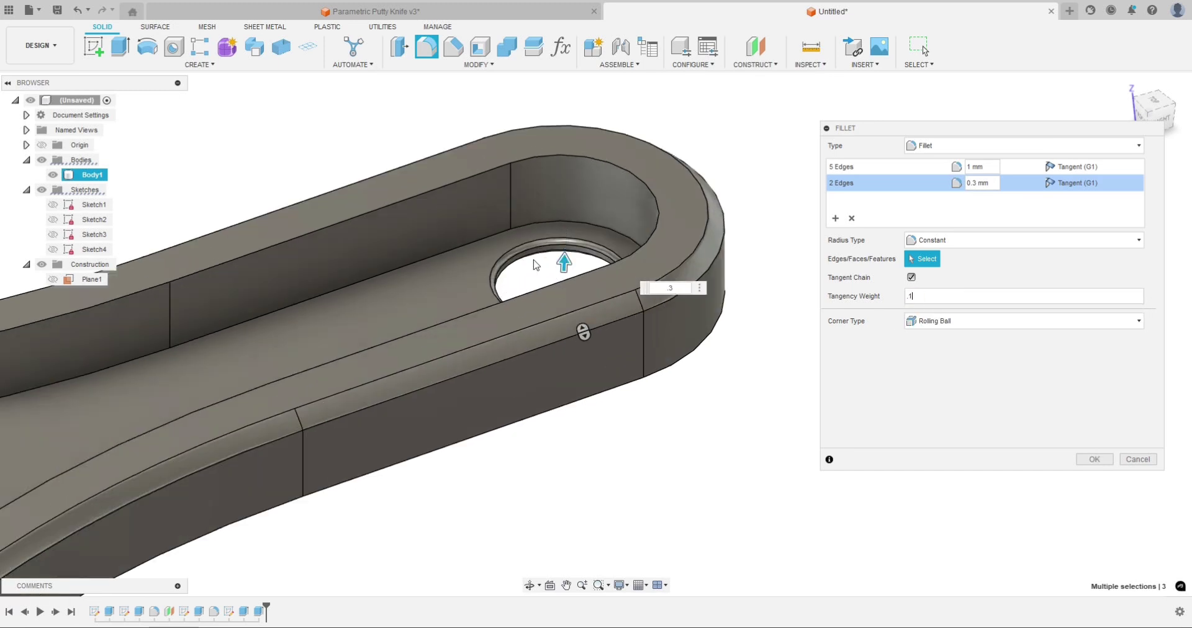
pyautogui.scroll(-5, 531, 288)
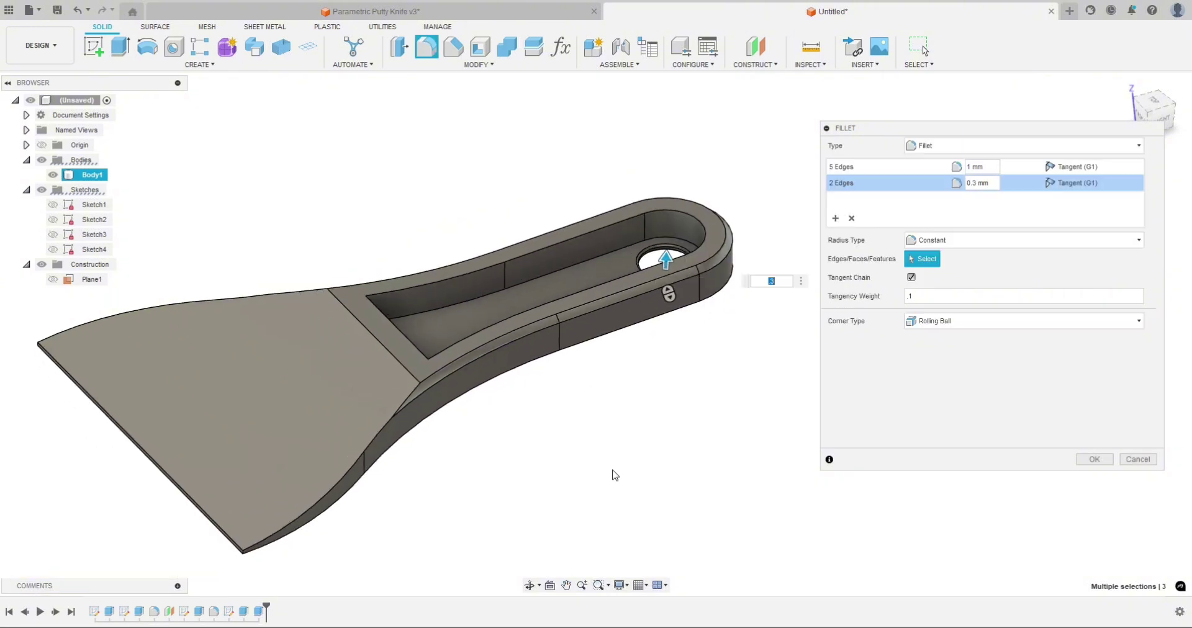
# Step: Add a variable-radius fillet set on the blade's upper side edge that continues from the handle fillet
pyautogui.keyDown('shift'); pyautogui.moveTo(597, 472); pyautogui.dragTo(581, 449, button='middle'); pyautogui.keyUp('shift')
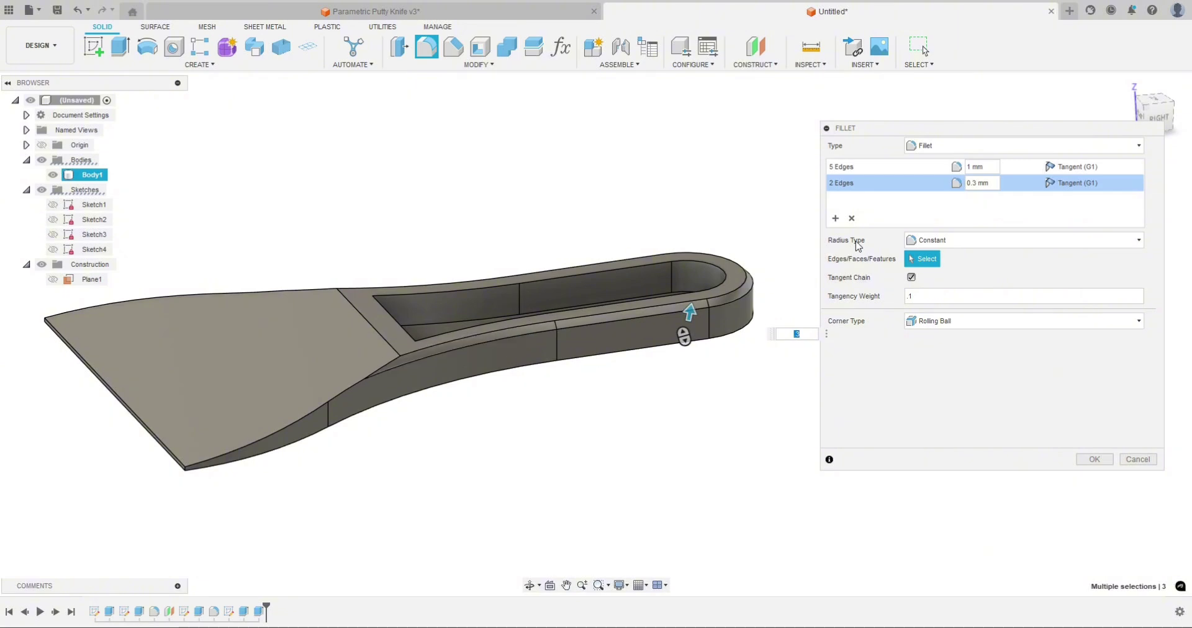
pyautogui.click(824, 234)
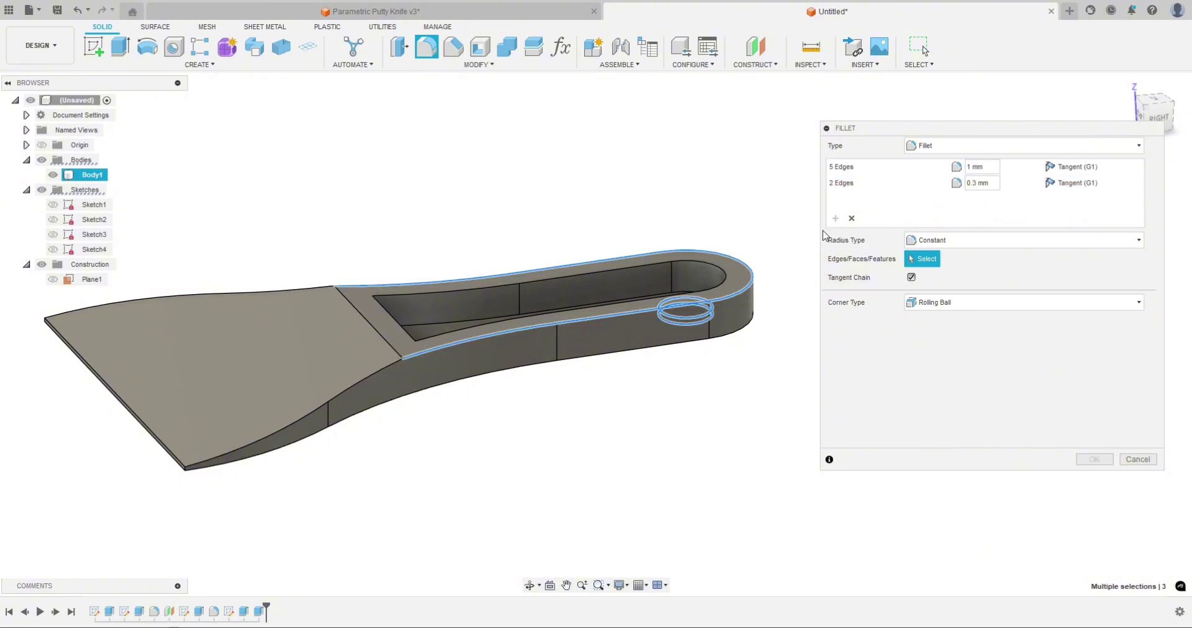
pyautogui.click(374, 370)
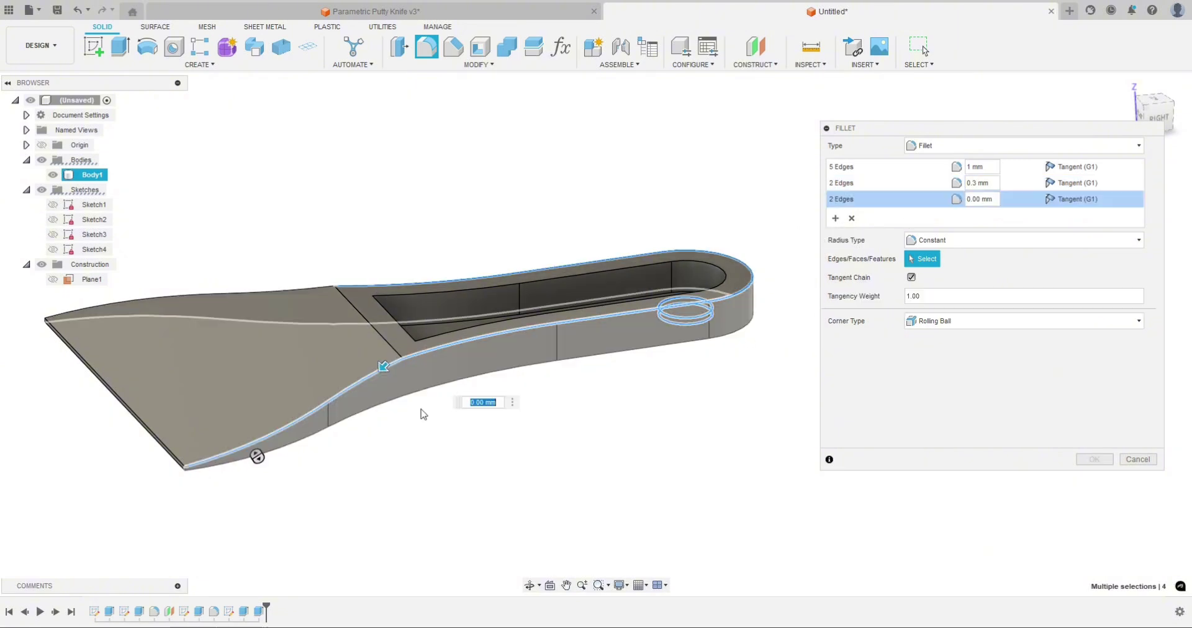
pyautogui.click(927, 240)
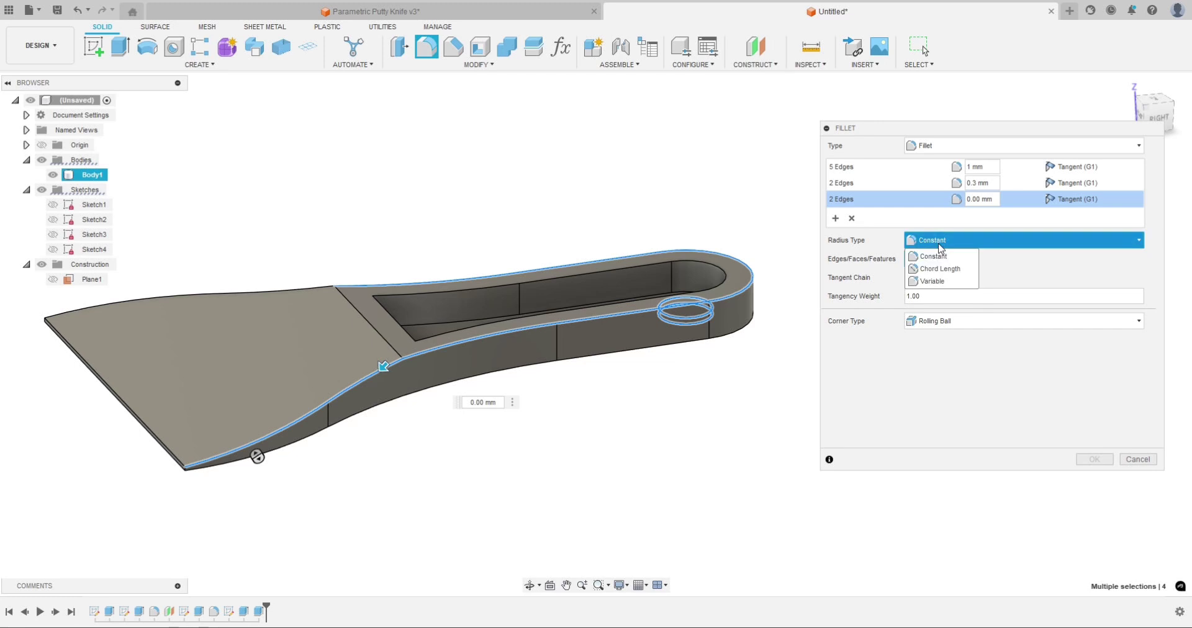
pyautogui.click(925, 277)
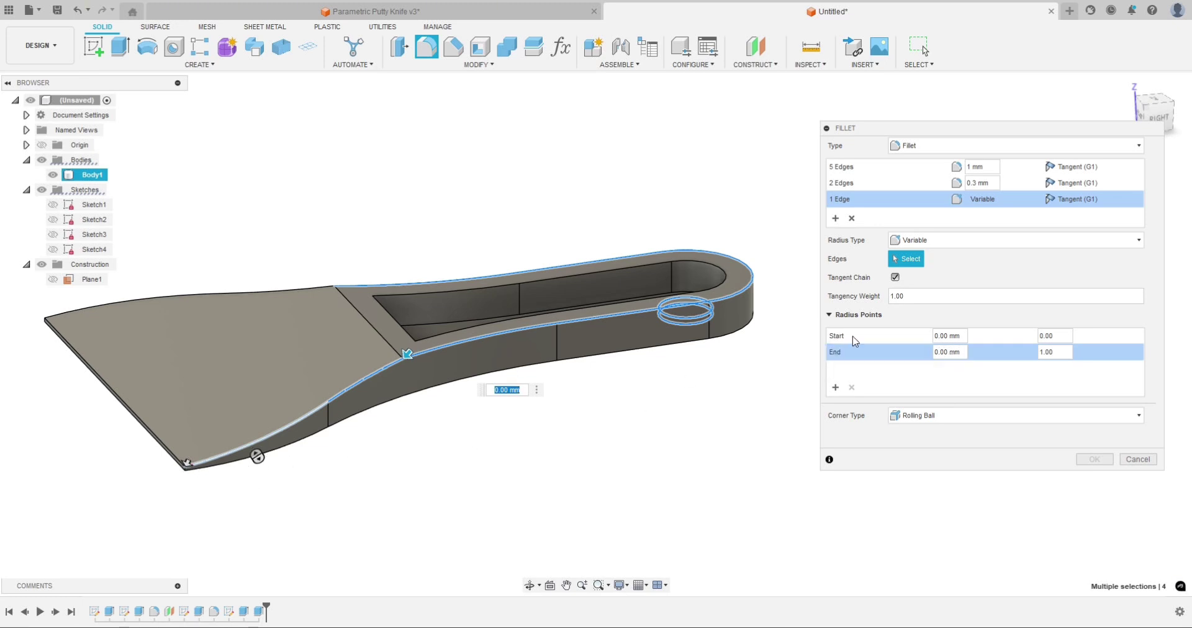
# Step: Set the variable fillet's end radius to 1 mm where it meets the handle, with a tangency weight of 0.1
pyautogui.click(937, 352)
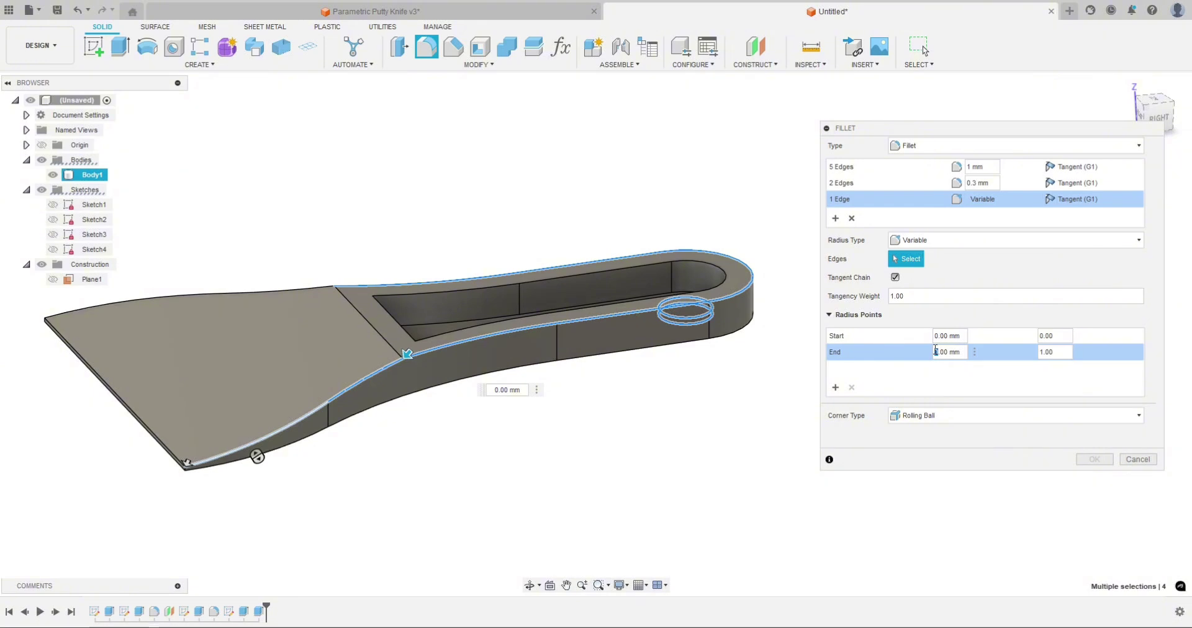
pyautogui.press('Return')
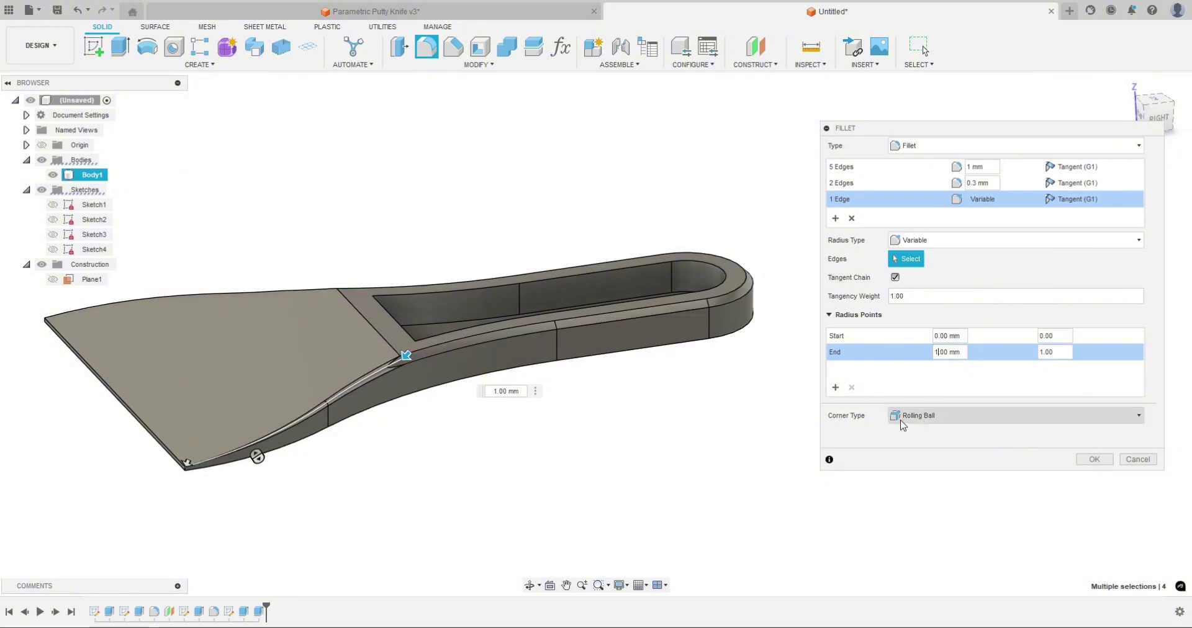
pyautogui.moveTo(912, 296); pyautogui.dragTo(878, 299)
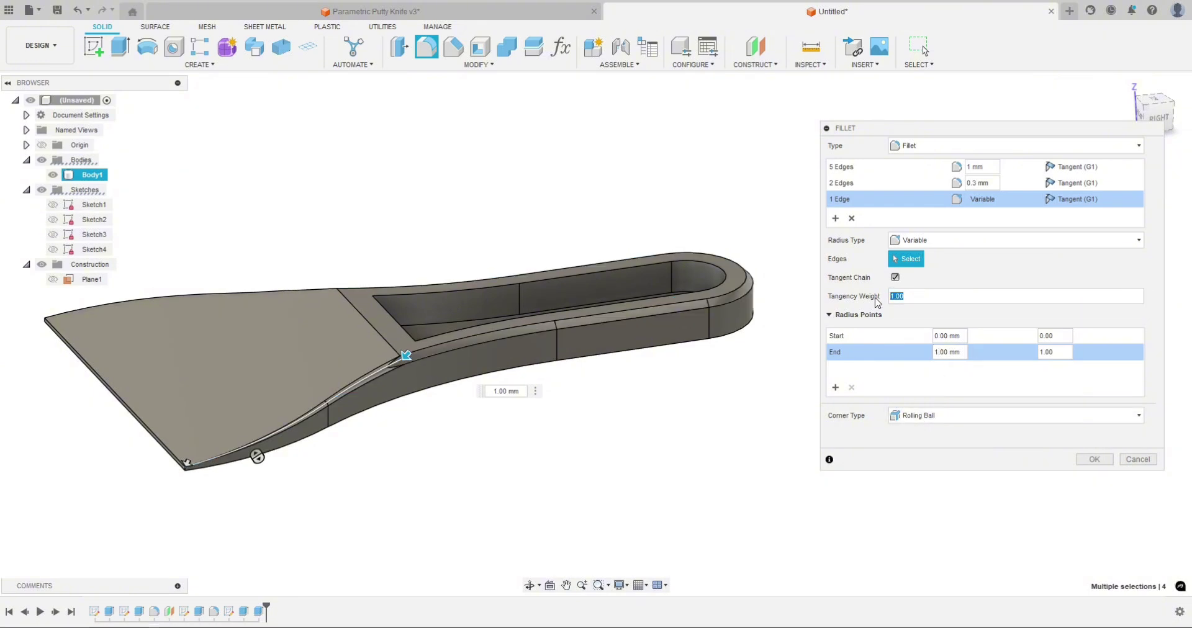
pyautogui.scroll(5, 401, 348)
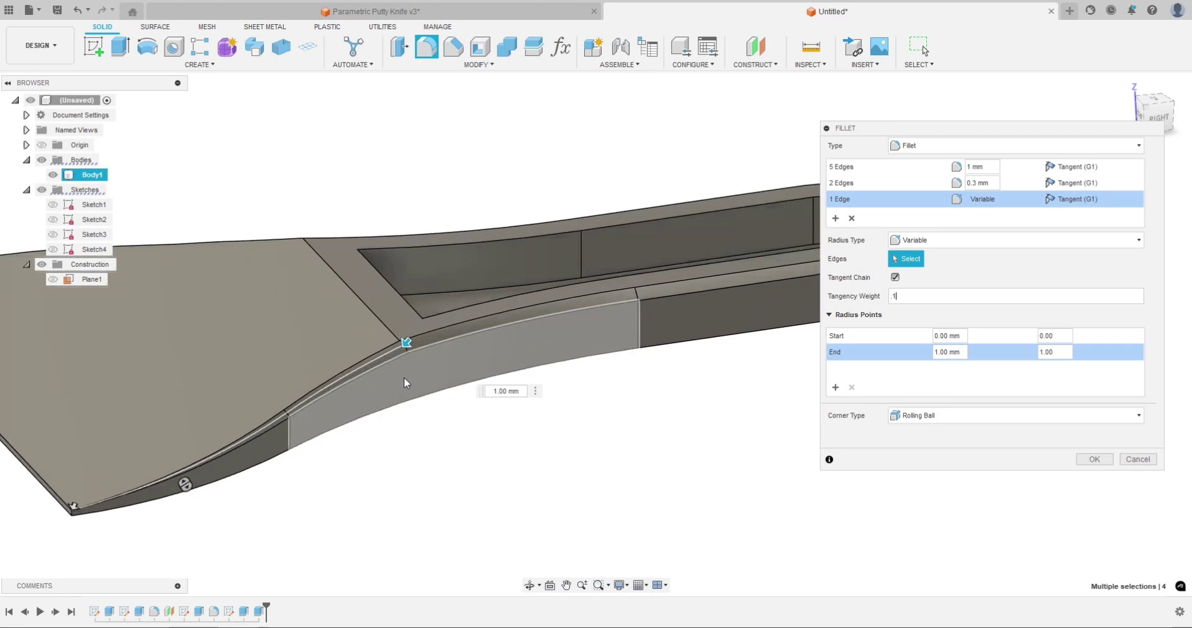
pyautogui.scroll(-8, 503, 425)
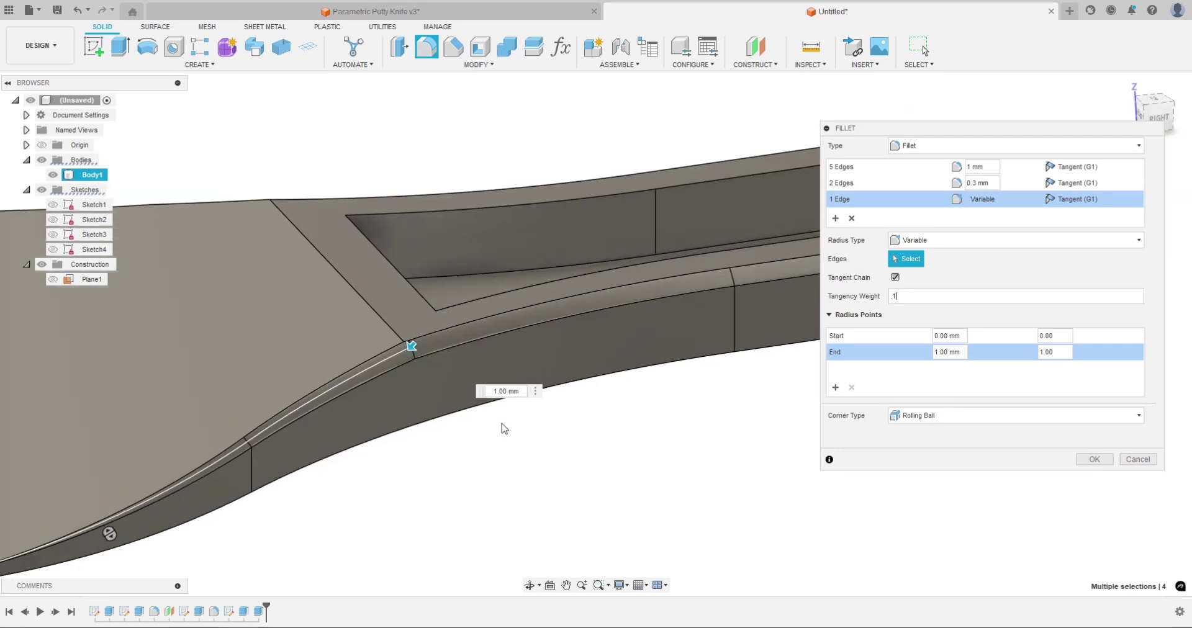
# Step: Add a variable fillet set on the blade's opposite upper side edge with a 1 mm end radius and 0.1 tangency weight
pyautogui.keyDown('shift'); pyautogui.moveTo(466, 495); pyautogui.dragTo(604, 534, button='middle'); pyautogui.keyUp('shift')
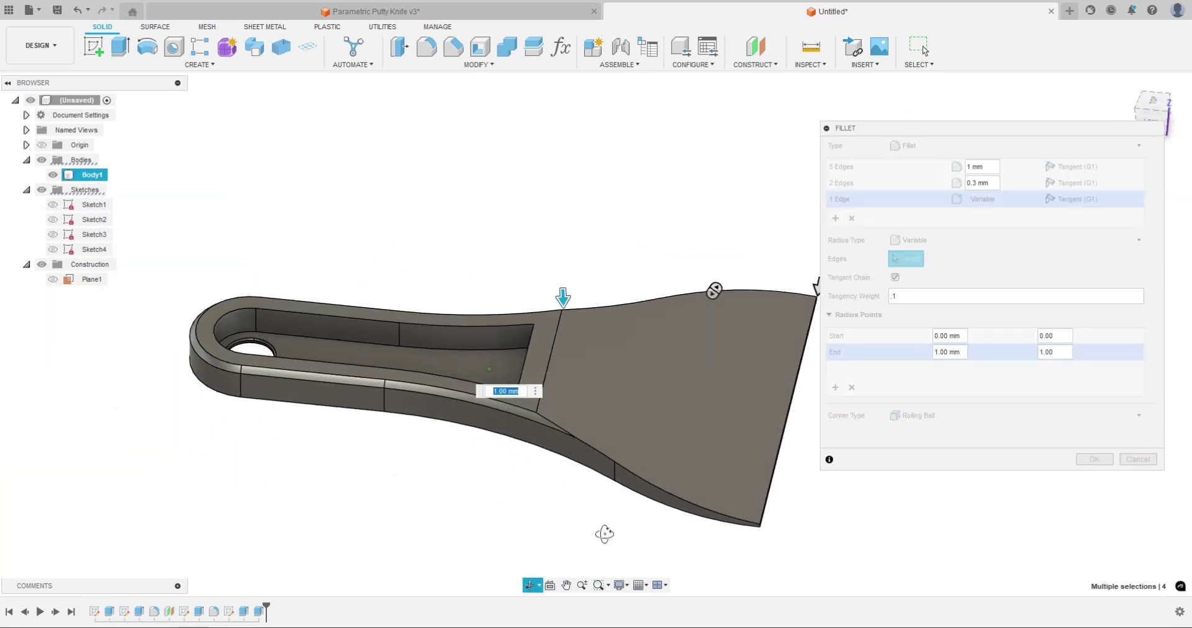
pyautogui.click(834, 218)
pyautogui.click(584, 442)
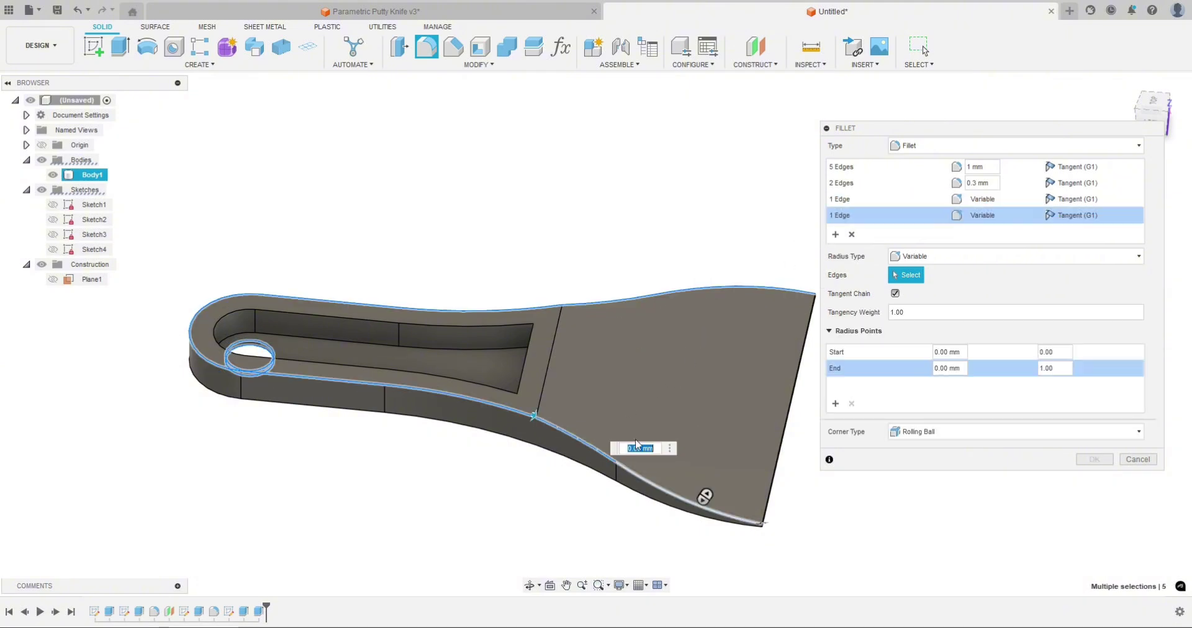
pyautogui.click(936, 368)
pyautogui.click(856, 315)
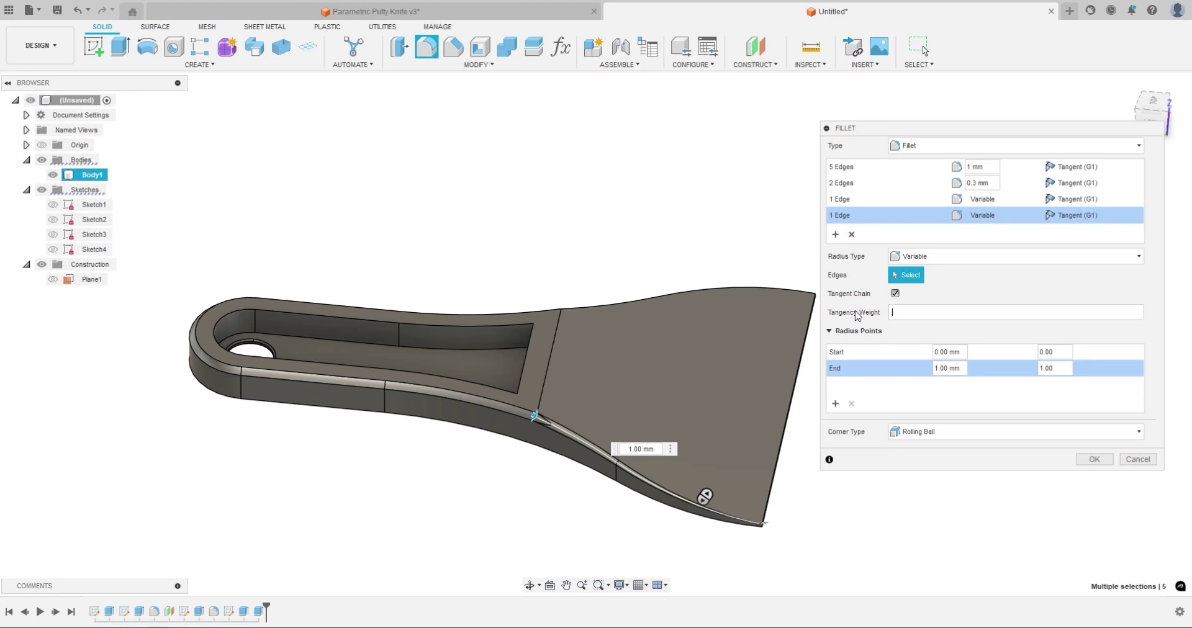
pyautogui.scroll(-2, 398, 441)
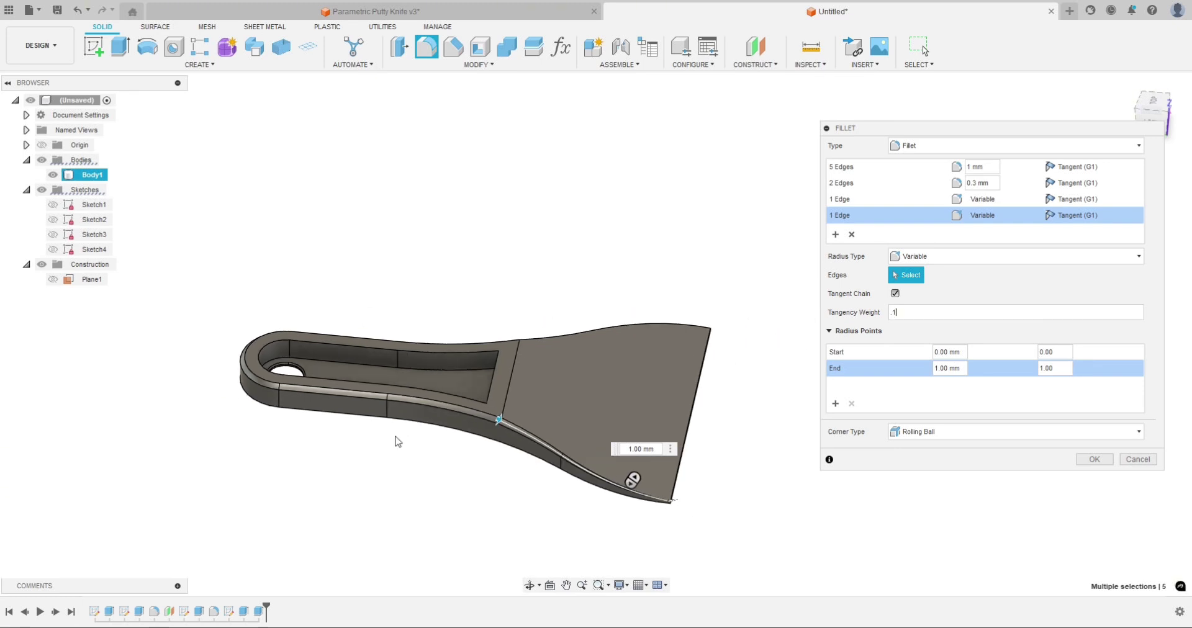
pyautogui.keyDown('shift'); pyautogui.moveTo(494, 525); pyautogui.dragTo(504, 443, button='middle'); pyautogui.keyUp('shift')
pyautogui.scroll(4, 496, 404)
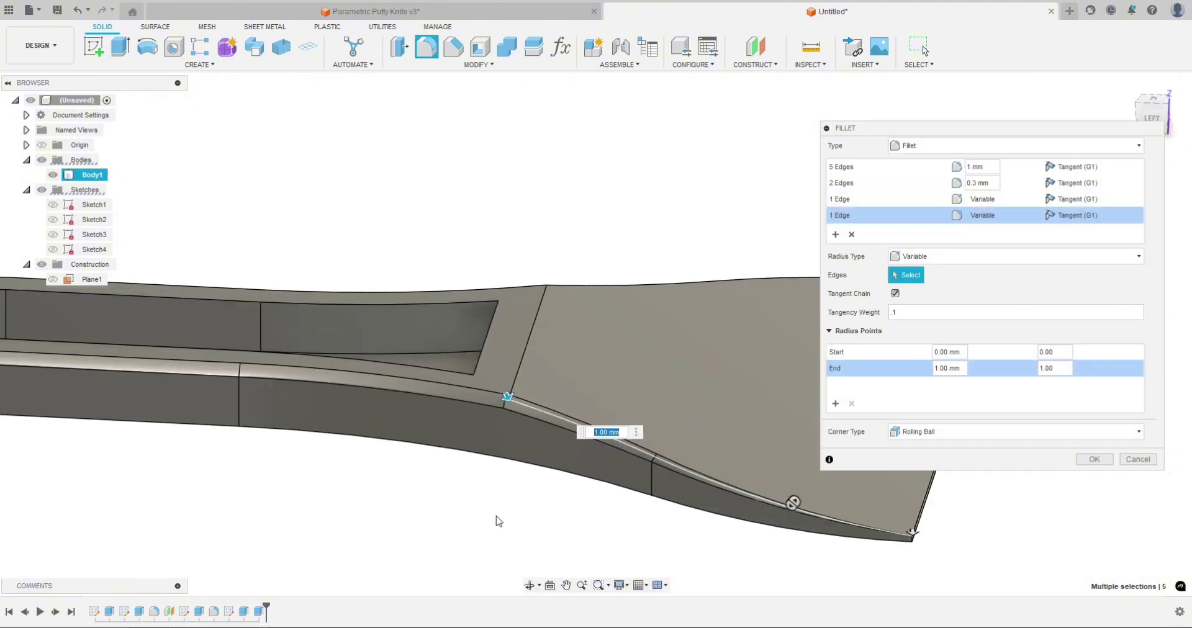
pyautogui.click(507, 400)
pyautogui.keyDown('shift'); pyautogui.moveTo(452, 517); pyautogui.dragTo(486, 428, button='middle'); pyautogui.keyUp('shift')
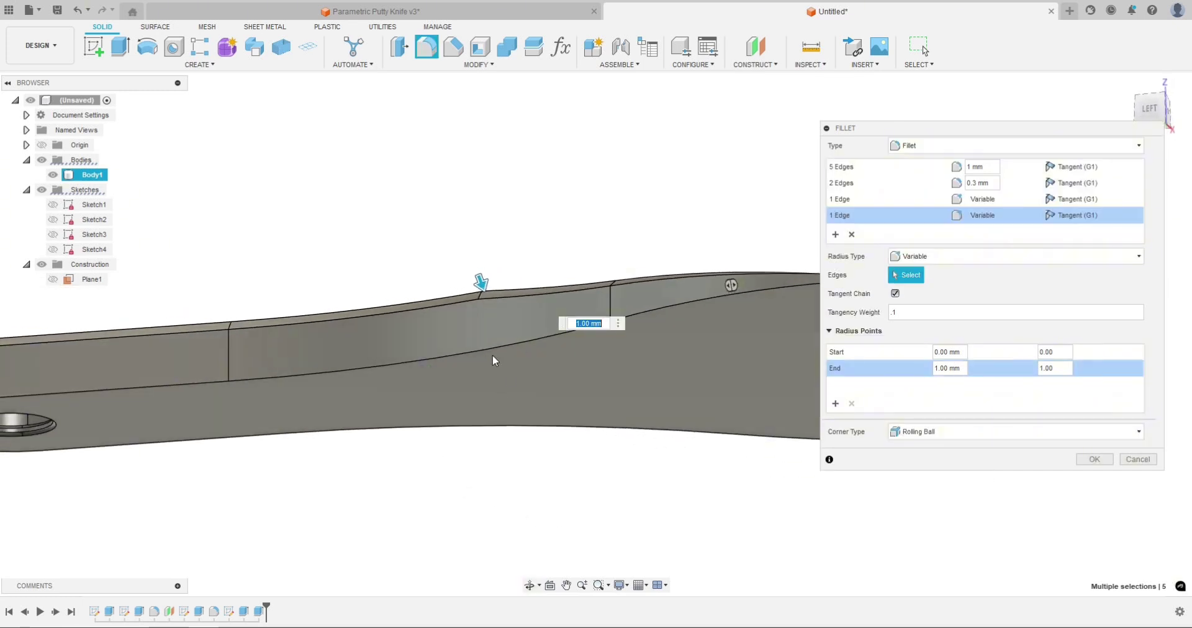
# Step: Add a variable-radius fillet set along the continuous lower outer edge running around the handle and both sides of the blade
pyautogui.keyDown('shift'); pyautogui.moveTo(463, 468); pyautogui.dragTo(503, 510, button='middle'); pyautogui.keyUp('shift')
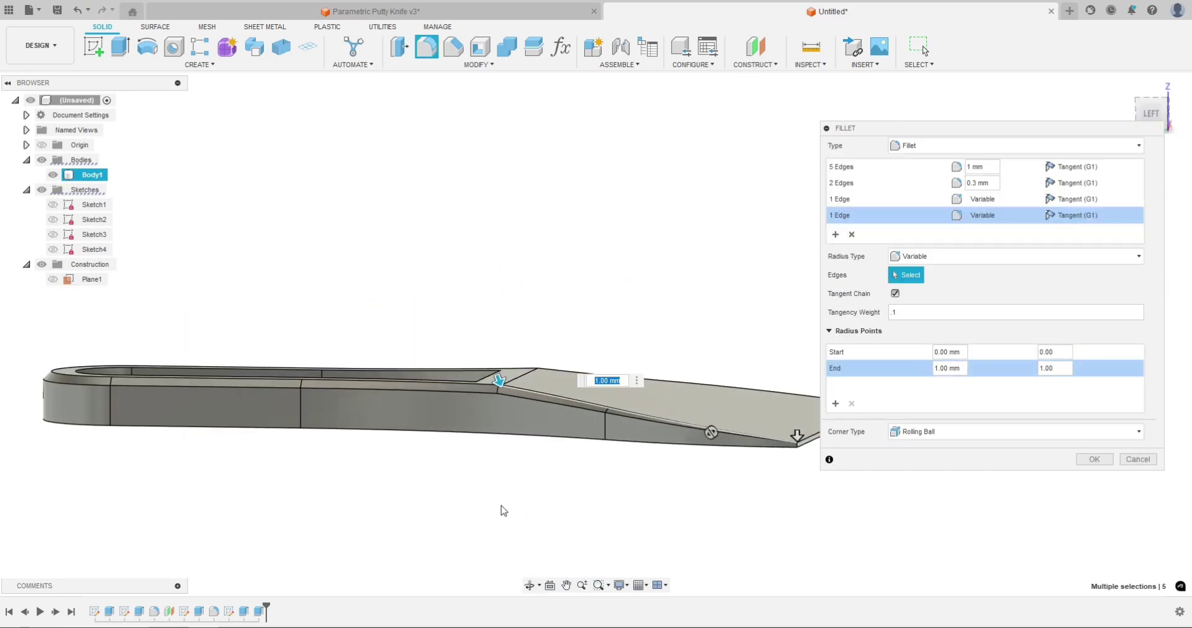
pyautogui.click(836, 234)
pyautogui.click(494, 436)
pyautogui.keyDown('shift'); pyautogui.moveTo(494, 436); pyautogui.dragTo(390, 463, button='middle'); pyautogui.keyUp('shift')
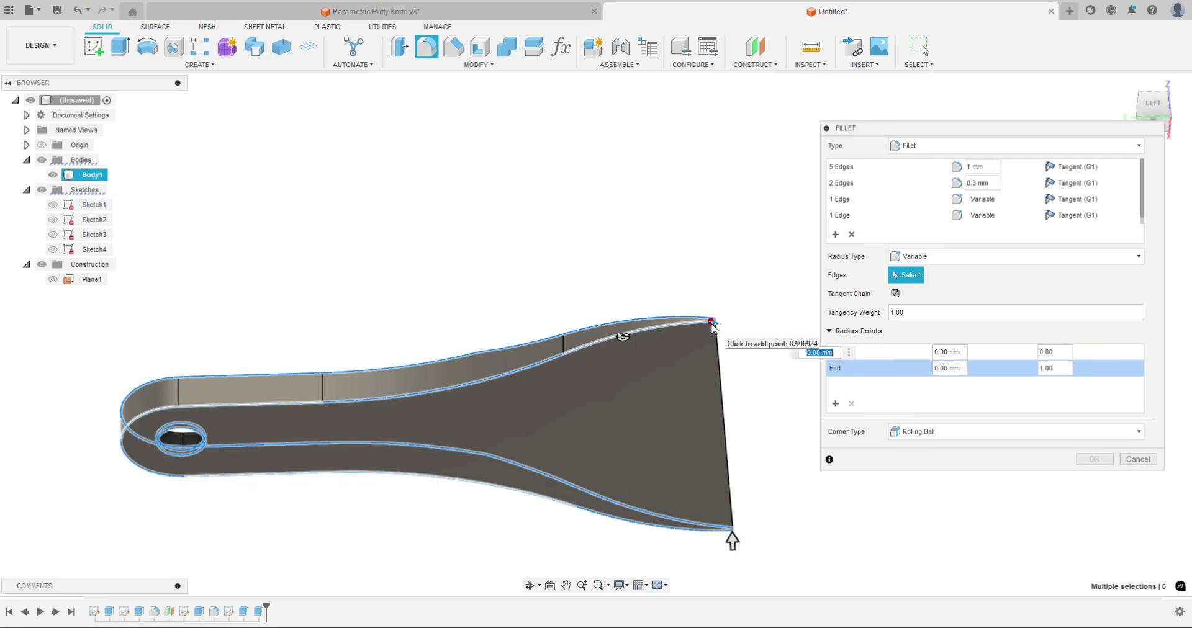
pyautogui.keyDown('shift'); pyautogui.moveTo(723, 332); pyautogui.dragTo(764, 348, button='middle'); pyautogui.keyUp('shift')
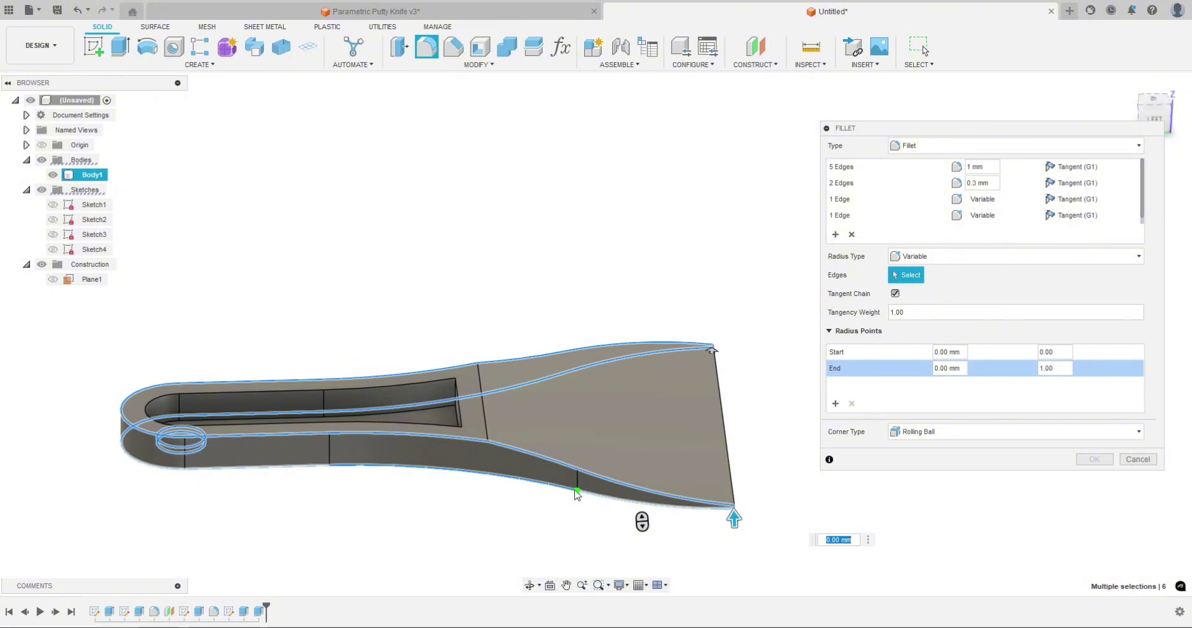
pyautogui.moveTo(471, 503)
pyautogui.keyDown('shift'); pyautogui.mouseDown(button='middle')
pyautogui.moveTo(453, 504)
pyautogui.moveTo(460, 497)
pyautogui.mouseUp(button='middle'); pyautogui.keyUp('shift')
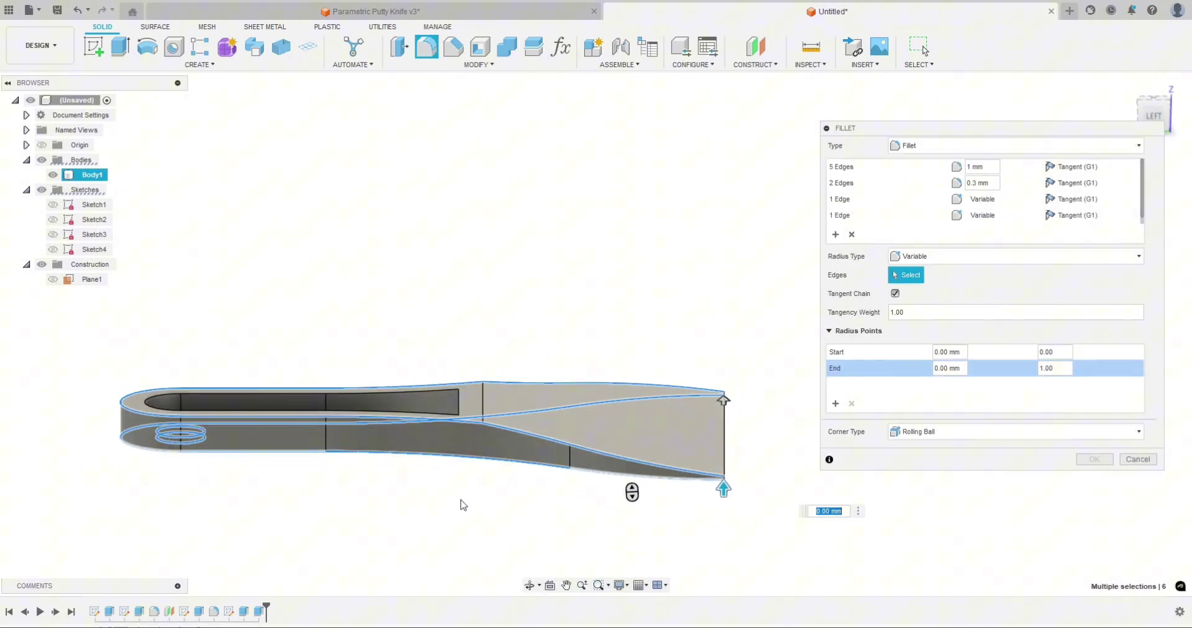
# Step: Add two radius points on the lower edge, one on each side where the handle meets the blade, at positions 0.198 and 0.802
pyautogui.click(483, 459)
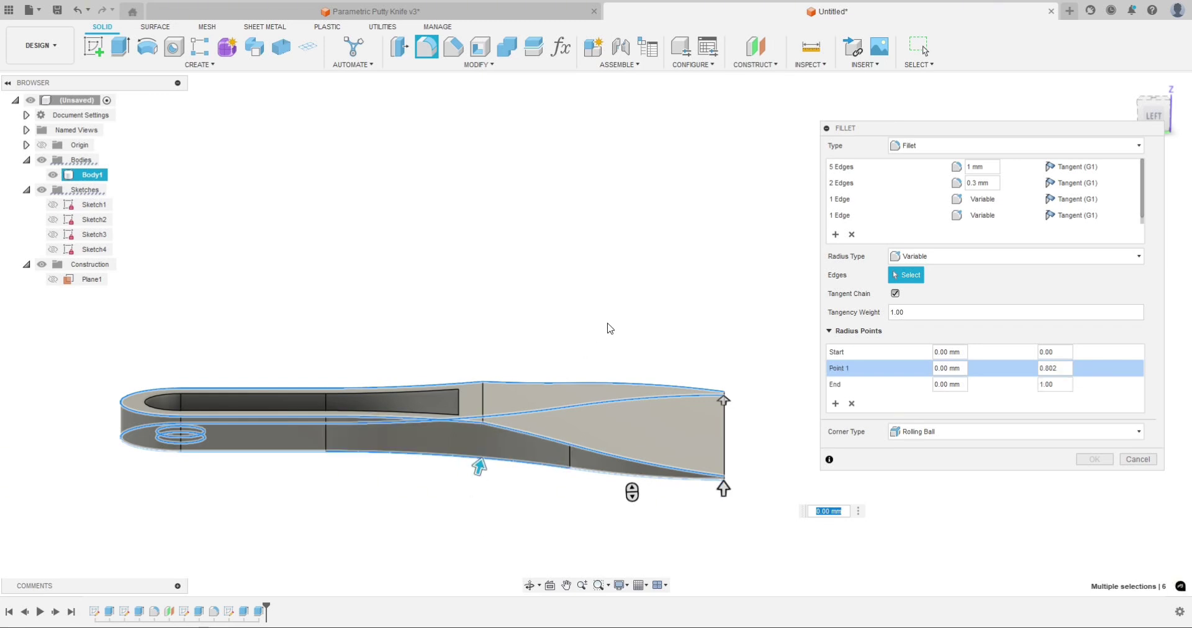
pyautogui.keyDown('shift'); pyautogui.moveTo(610, 329); pyautogui.dragTo(513, 349, button='middle'); pyautogui.keyUp('shift')
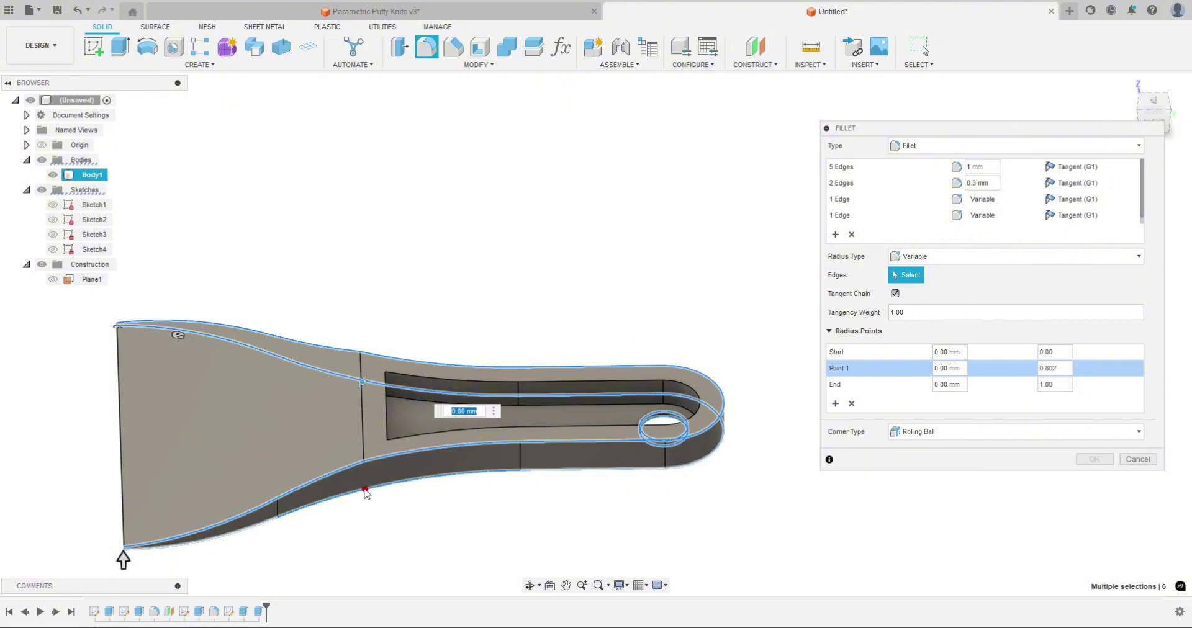
pyautogui.click(364, 491)
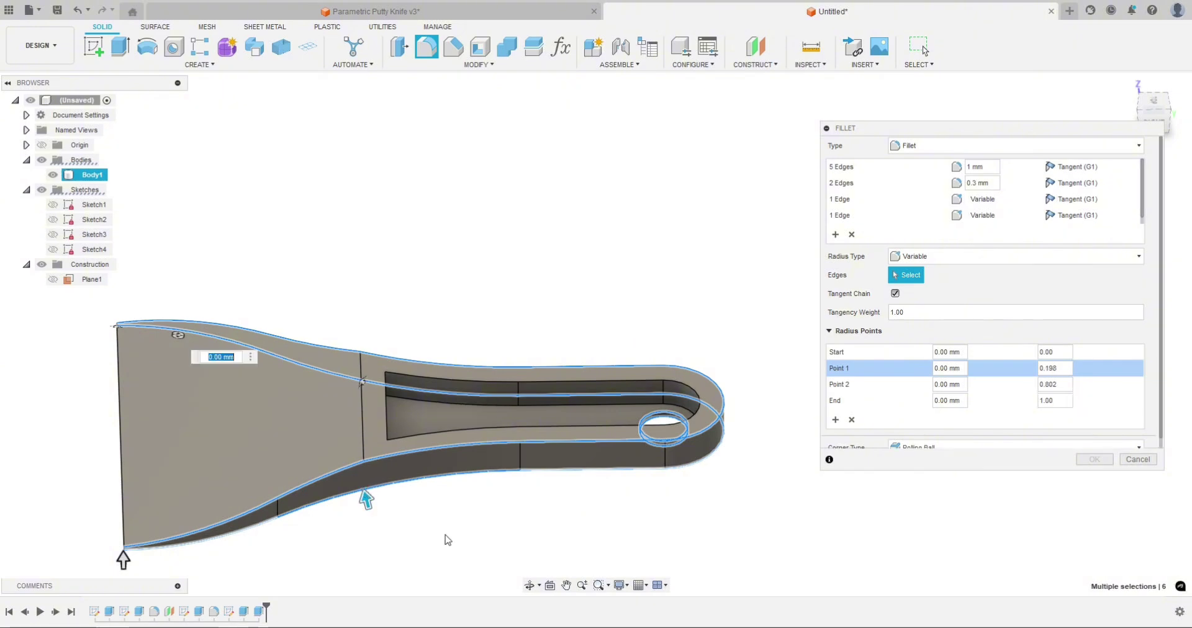
pyautogui.scroll(-1, 545, 404)
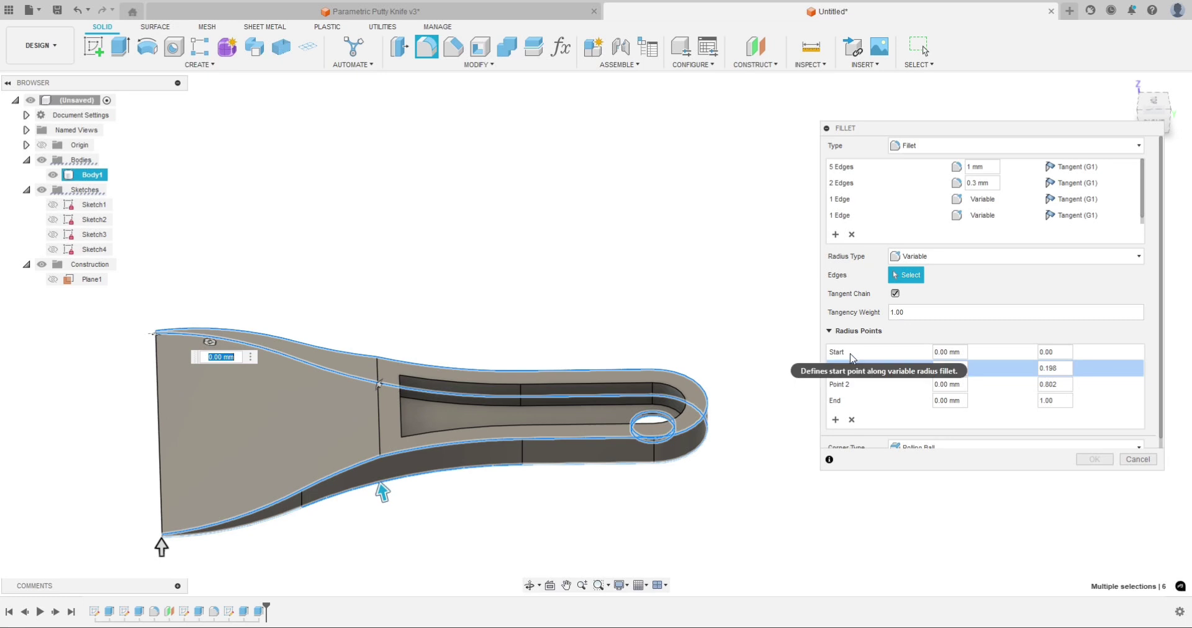
pyautogui.moveTo(613, 532); pyautogui.dragTo(619, 476, button='middle')
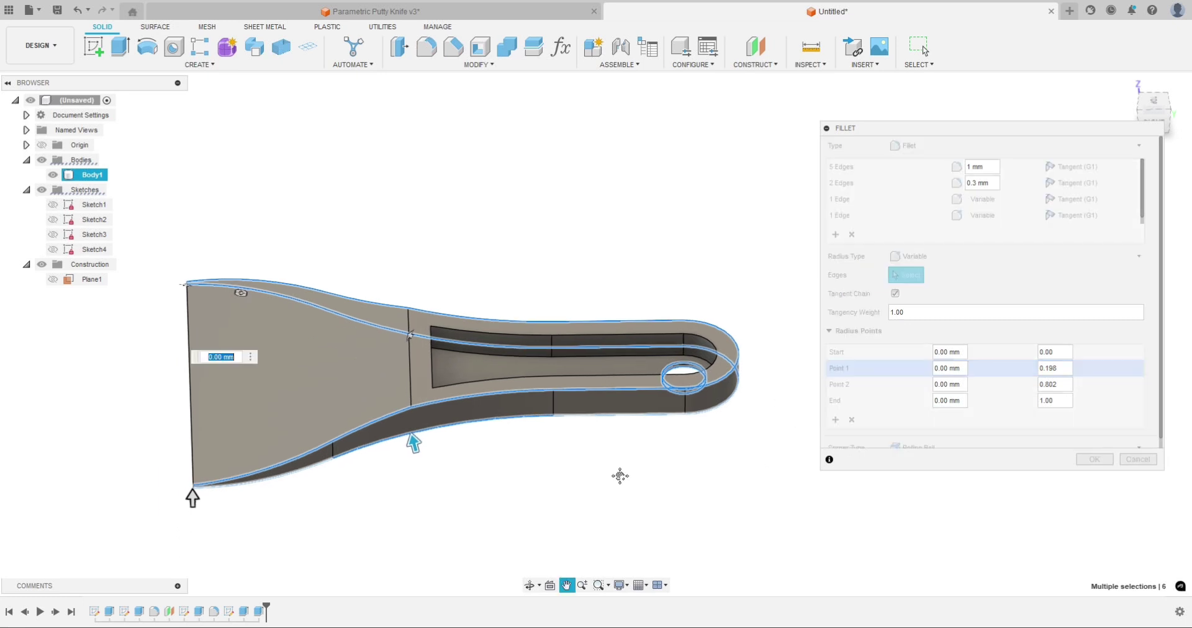
# Step: Set the radius at both intermediate points of the lower edge's variable fillet to 1 mm
pyautogui.click(839, 354)
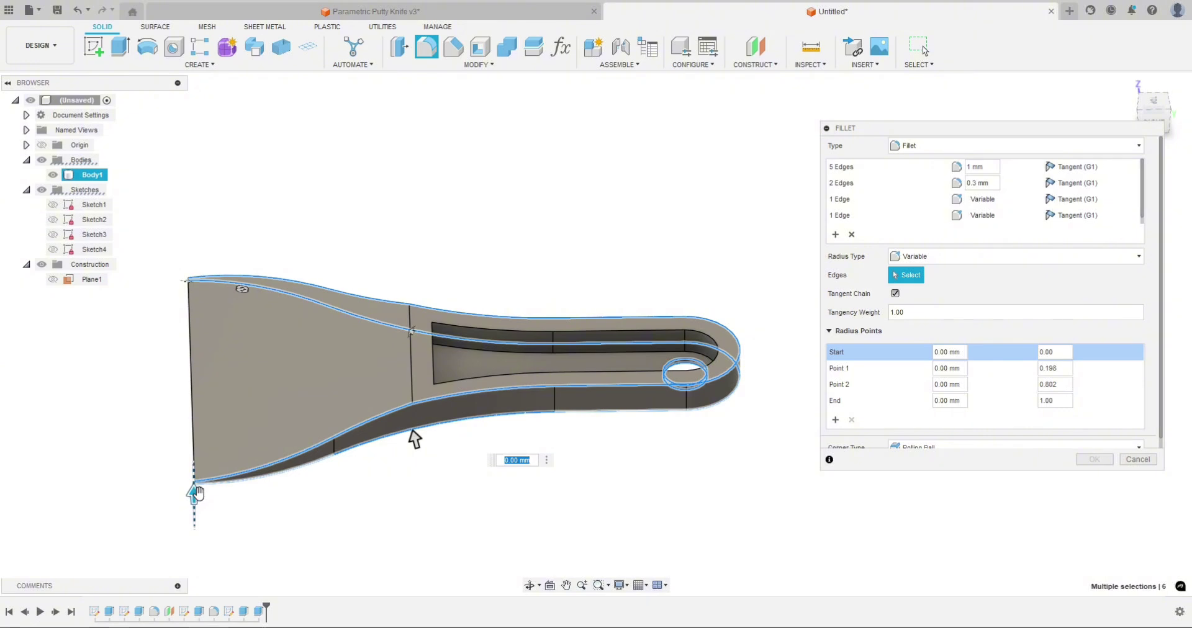
pyautogui.click(845, 368)
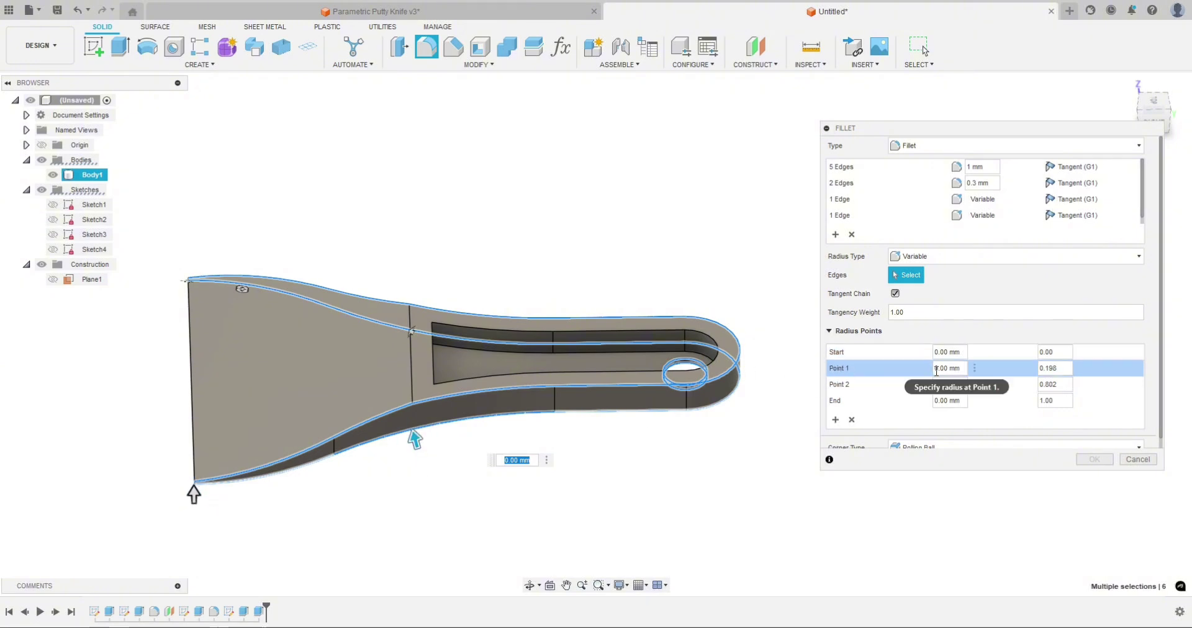
pyautogui.click(934, 369)
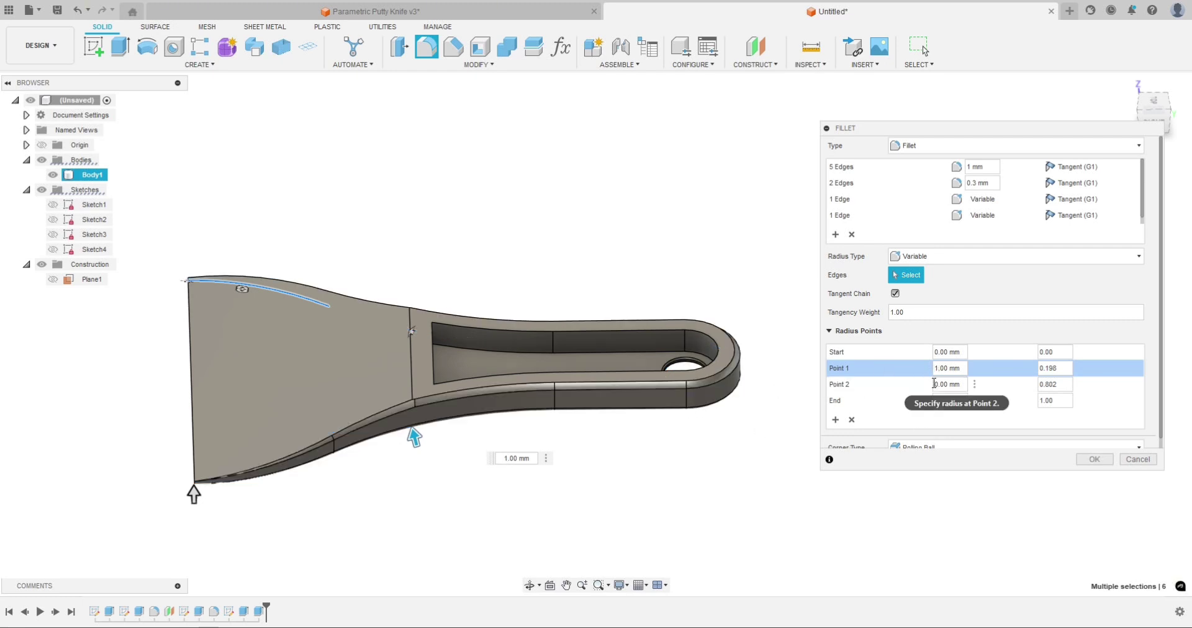
pyautogui.click(843, 386)
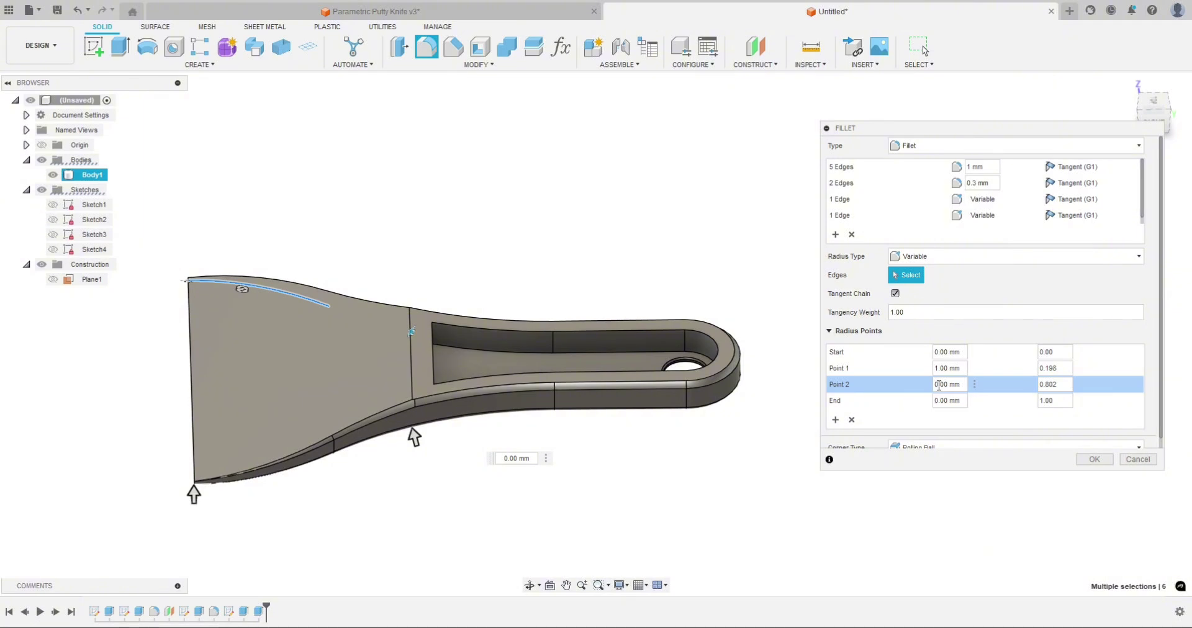
pyautogui.write('1')
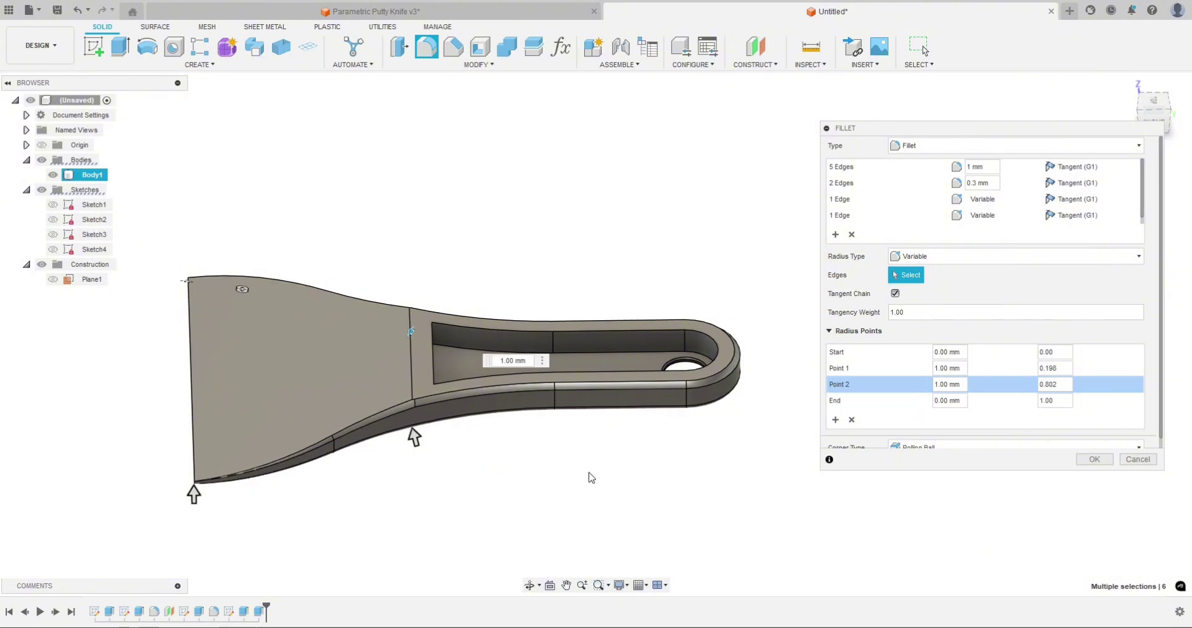
# Step: Set the lower edge fillet's tangency weight to 0.1 and complete the Fillet feature
pyautogui.keyDown('shift'); pyautogui.moveTo(424, 519); pyautogui.dragTo(636, 478, button='middle'); pyautogui.keyUp('shift')
pyautogui.click(888, 313)
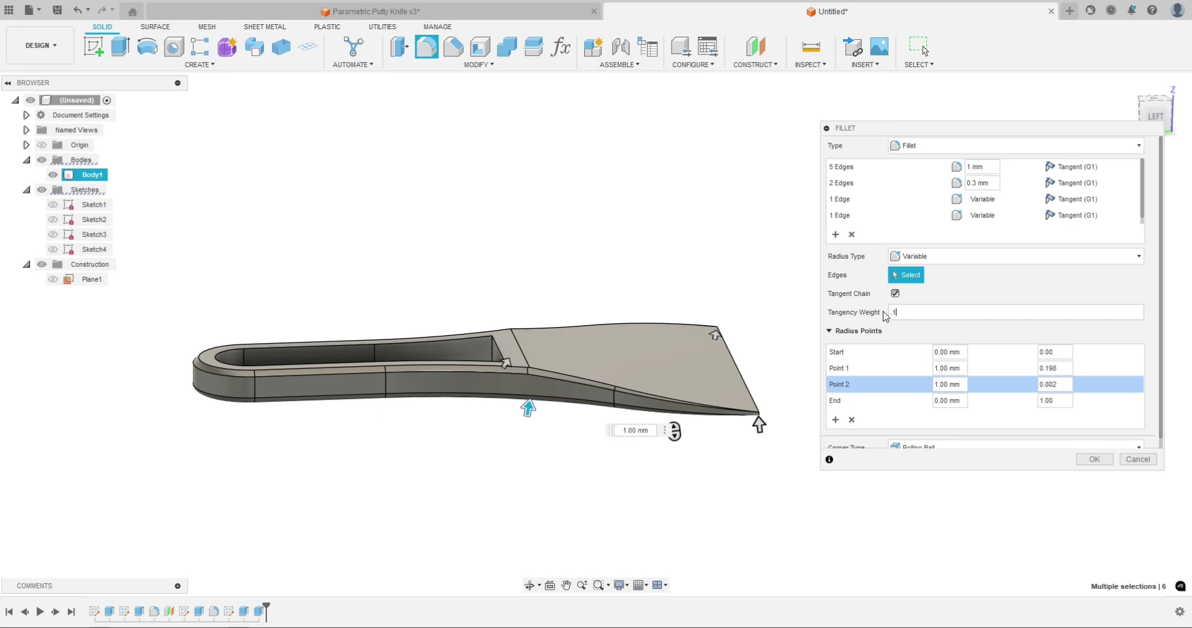
pyautogui.click(1093, 459)
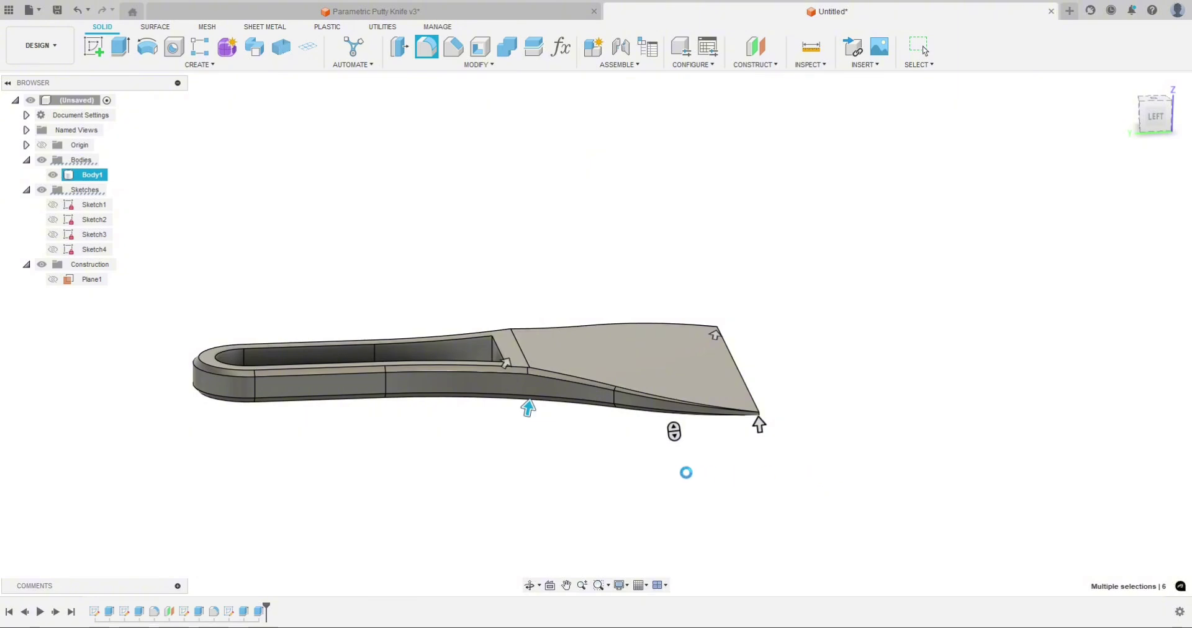
# Step: Inspect the finished fillets and measure the distance between the two lower corner vertices of the blade tip
pyautogui.keyDown('shift'); pyautogui.moveTo(524, 482); pyautogui.dragTo(519, 368, button='middle'); pyautogui.keyUp('shift')
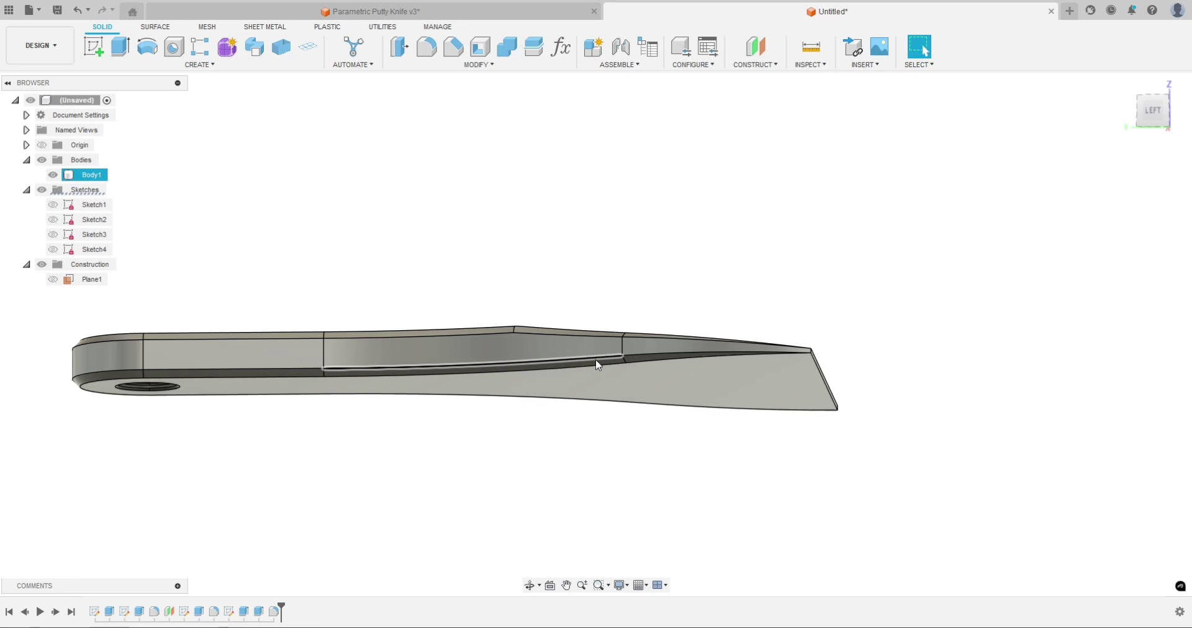
pyautogui.press('F6')
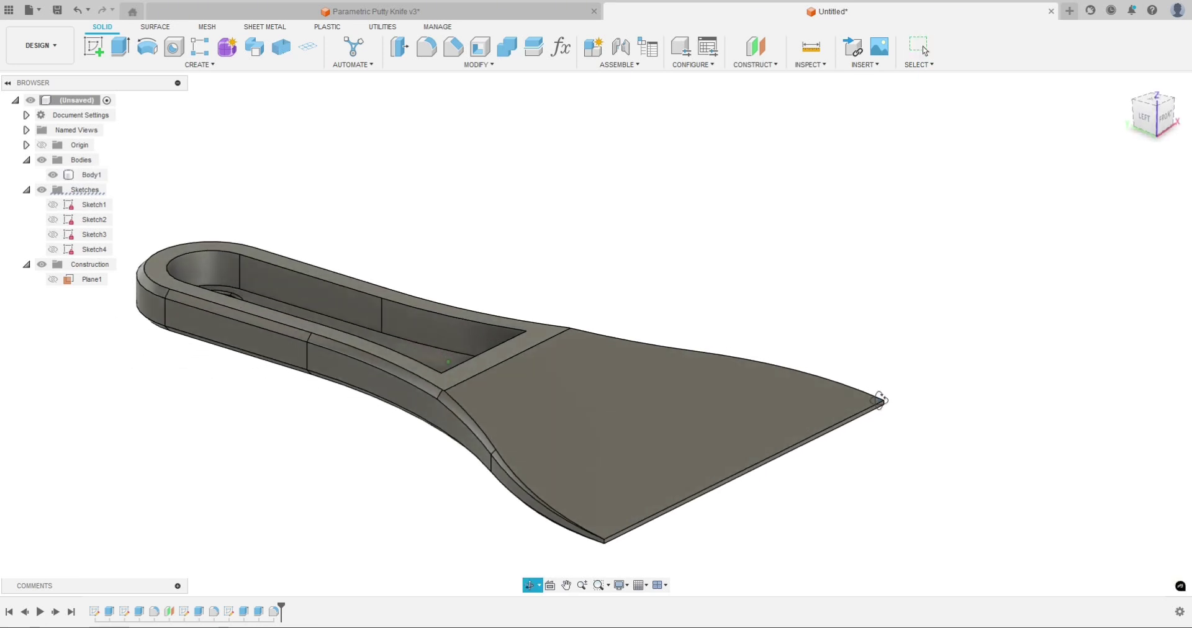
pyautogui.scroll(5, 633, 452)
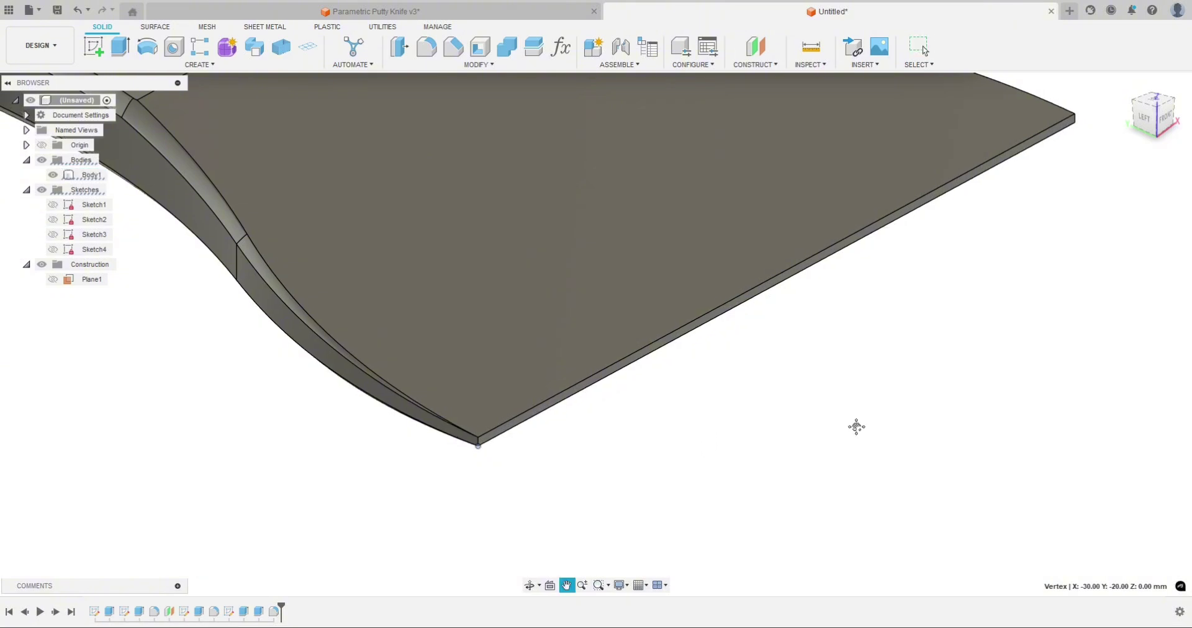
pyautogui.moveTo(856, 425); pyautogui.dragTo(642, 562, button='middle')
pyautogui.keyDown('ctrl'); pyautogui.click(849, 254); pyautogui.keyUp('ctrl')
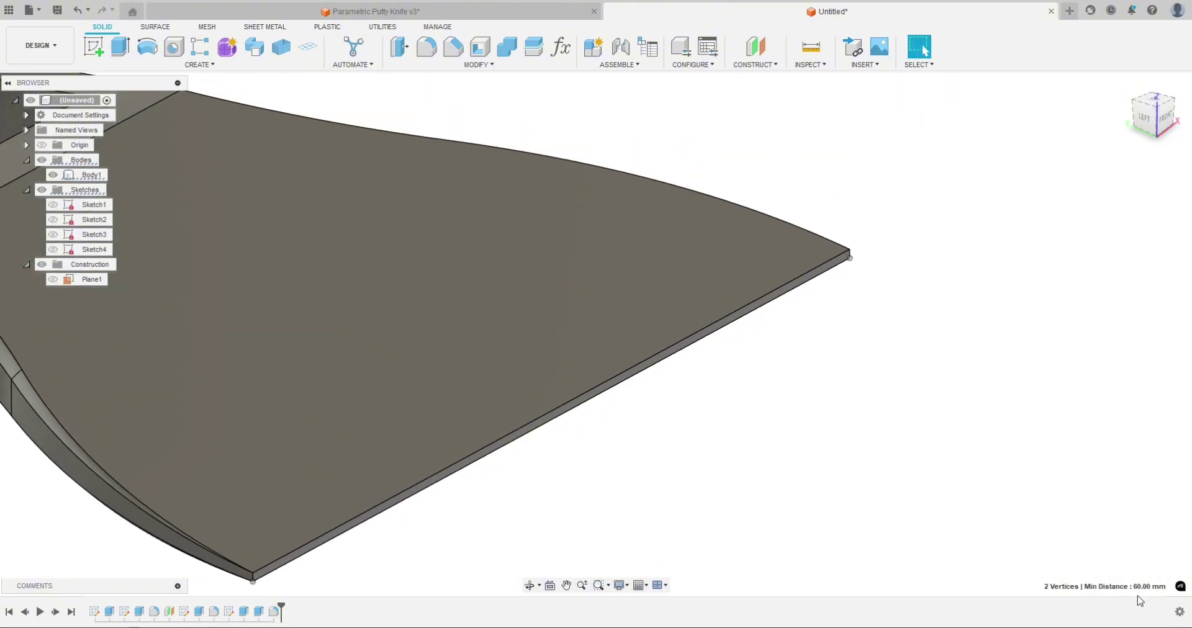
pyautogui.scroll(-1, 1045, 484)
pyautogui.scroll(-3, 1044, 484)
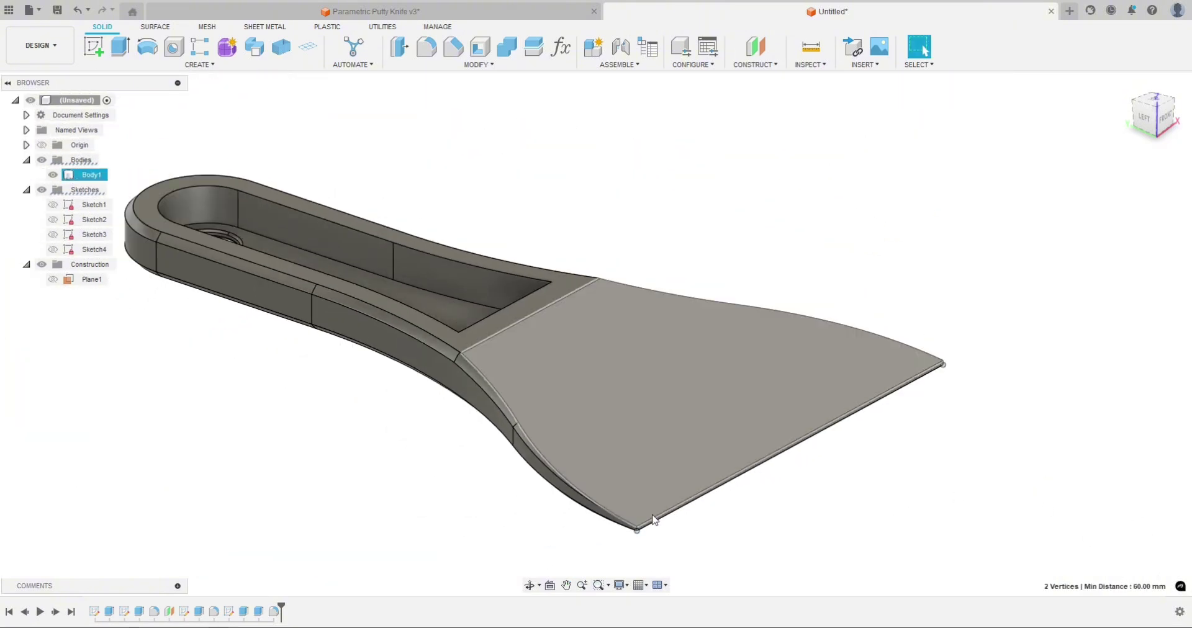
pyautogui.press('Escape')
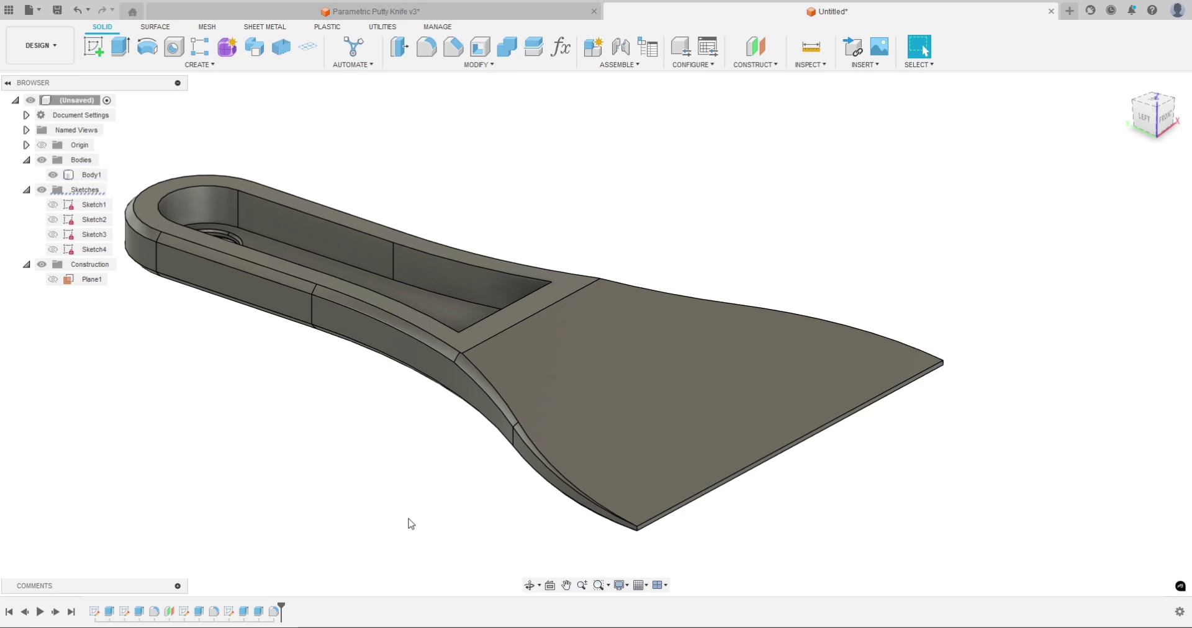
# Step: Set the user parameter BWLimit to 21 mm to test the model with a narrow blade
pyautogui.keyDown('shift'); pyautogui.moveTo(410, 521); pyautogui.dragTo(591, 386, button='middle'); pyautogui.keyUp('shift')
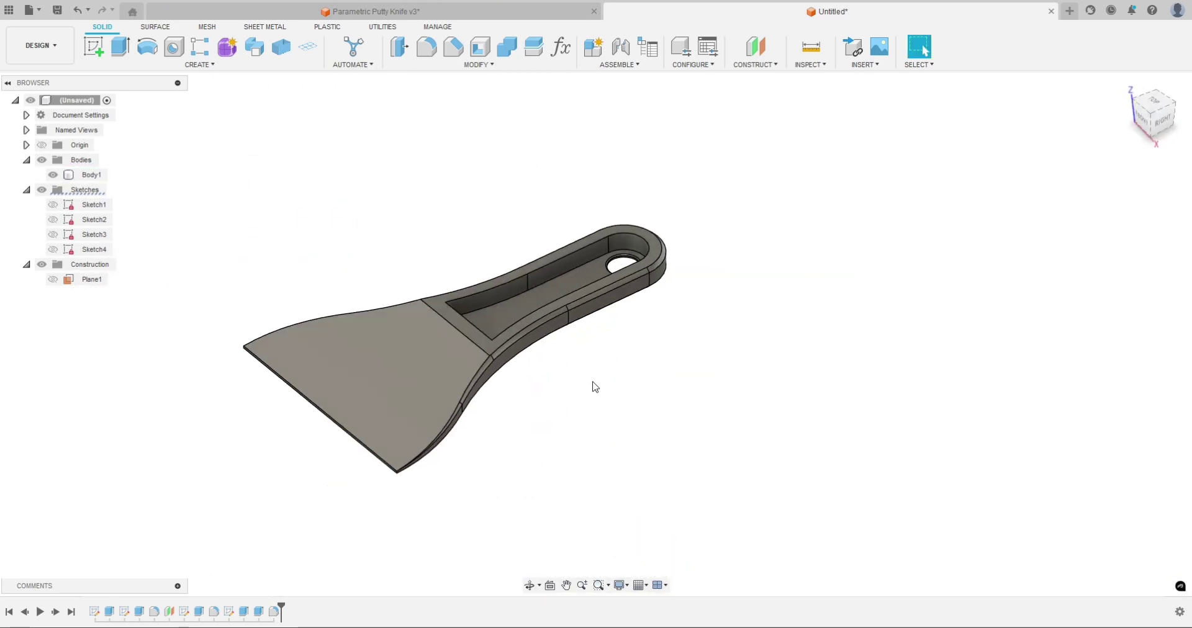
pyautogui.click(555, 308)
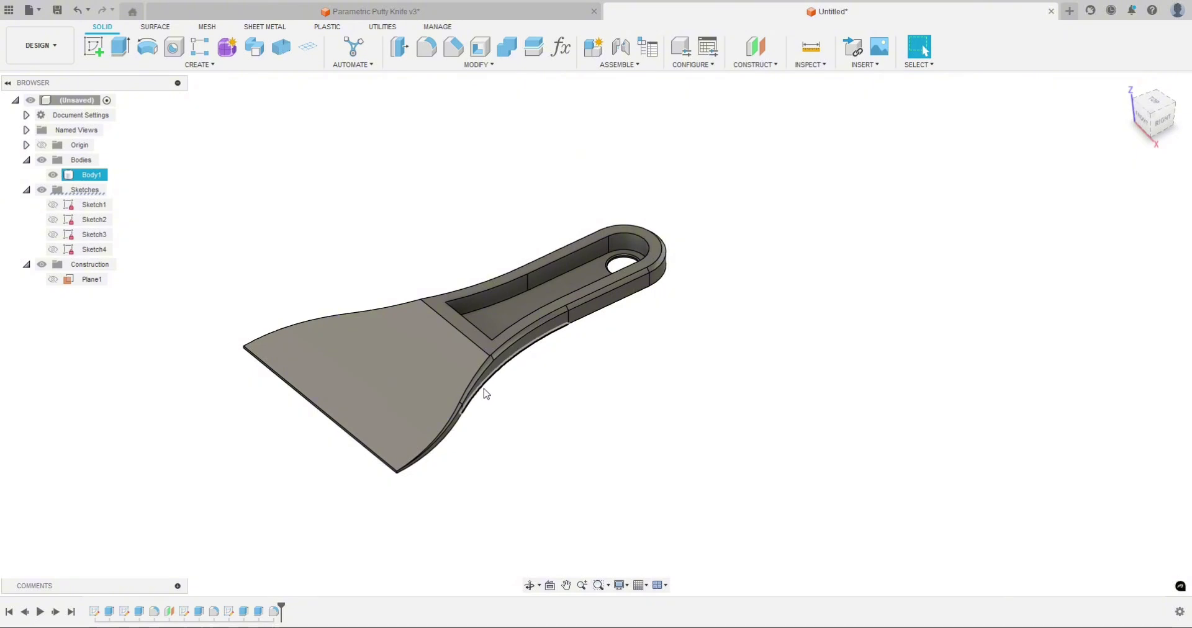
pyautogui.scroll(3, 486, 393)
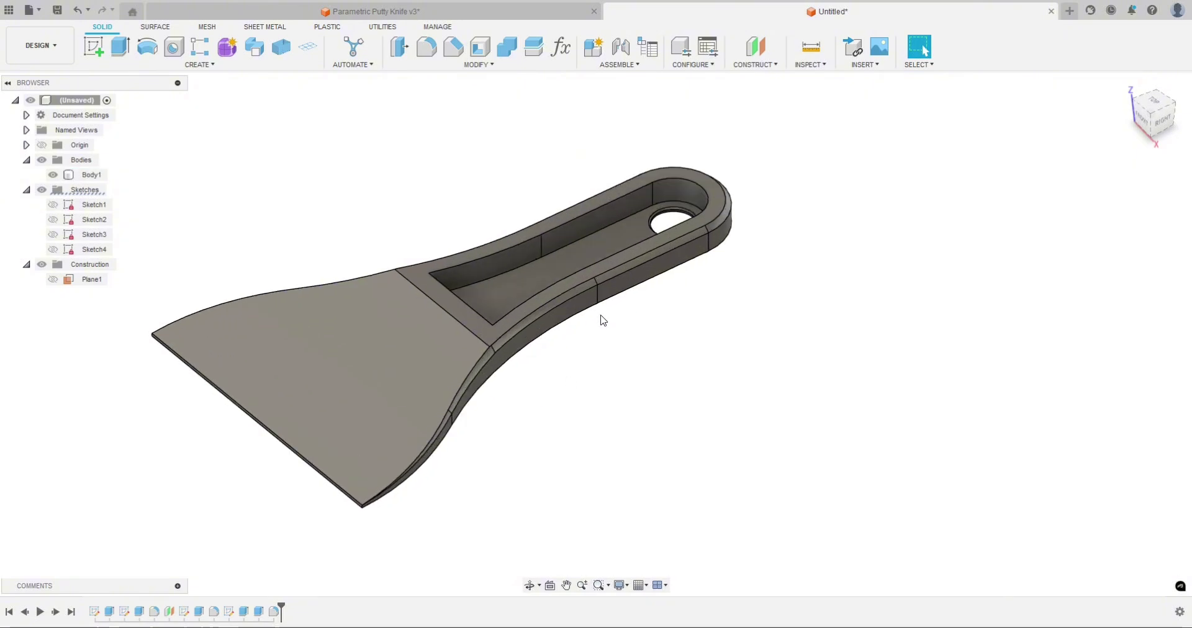
pyautogui.click(555, 53)
pyautogui.keyDown('shift'); pyautogui.moveTo(465, 93); pyautogui.dragTo(480, 235, button='middle'); pyautogui.keyUp('shift')
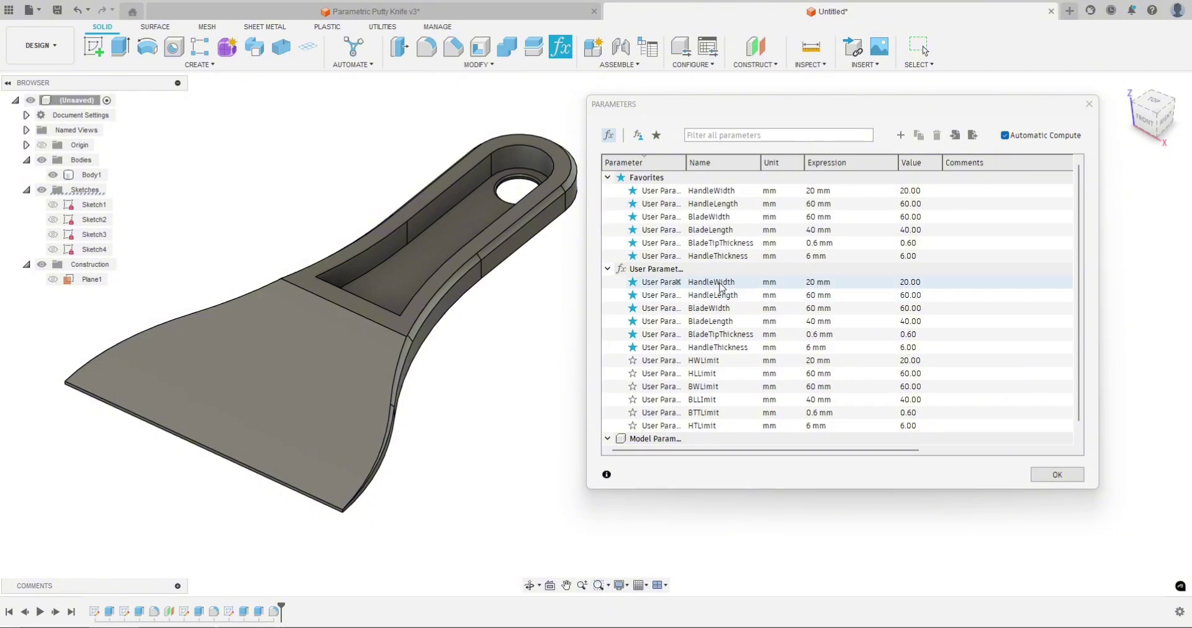
pyautogui.scroll(-1, 701, 372)
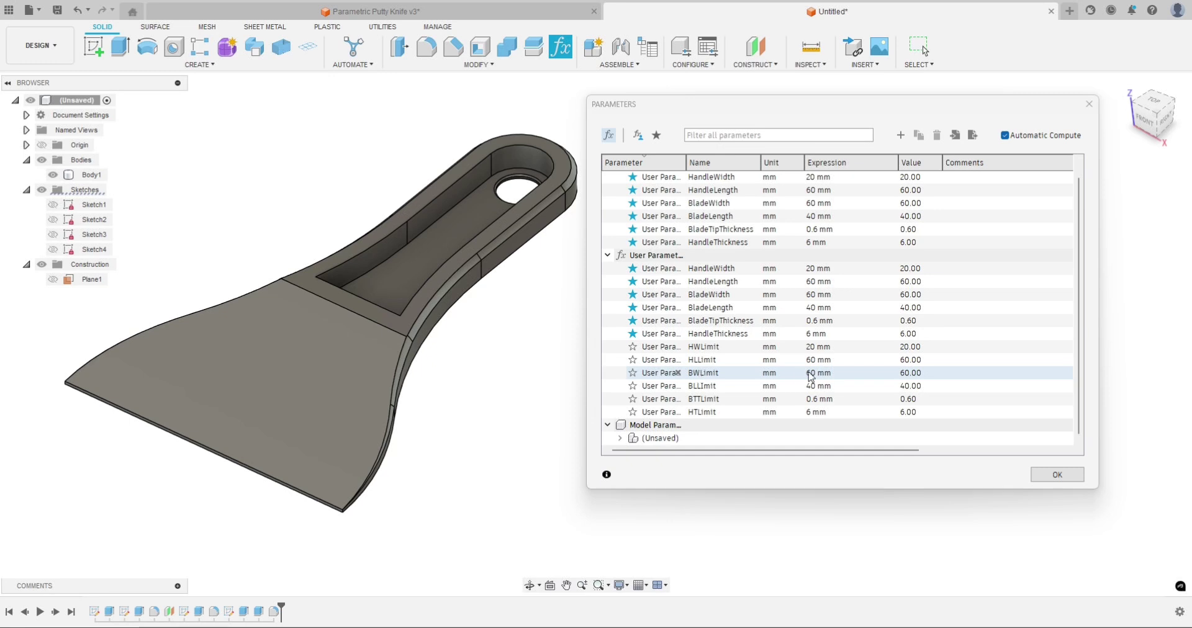
pyautogui.click(815, 373)
pyautogui.write('21')
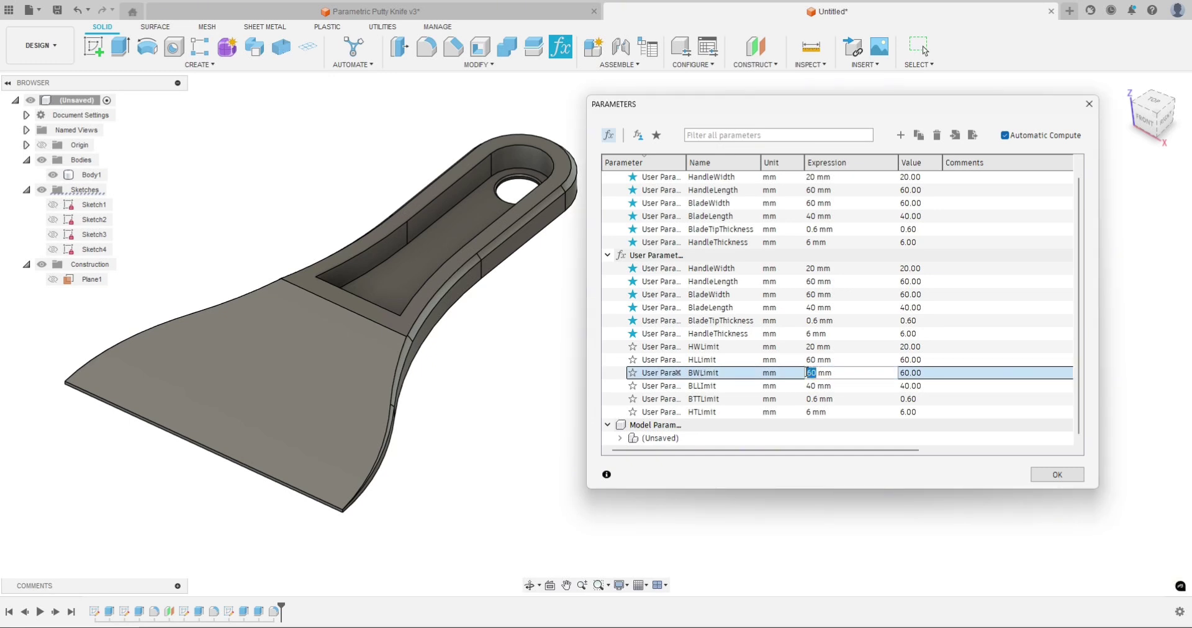
pyautogui.press('Return')
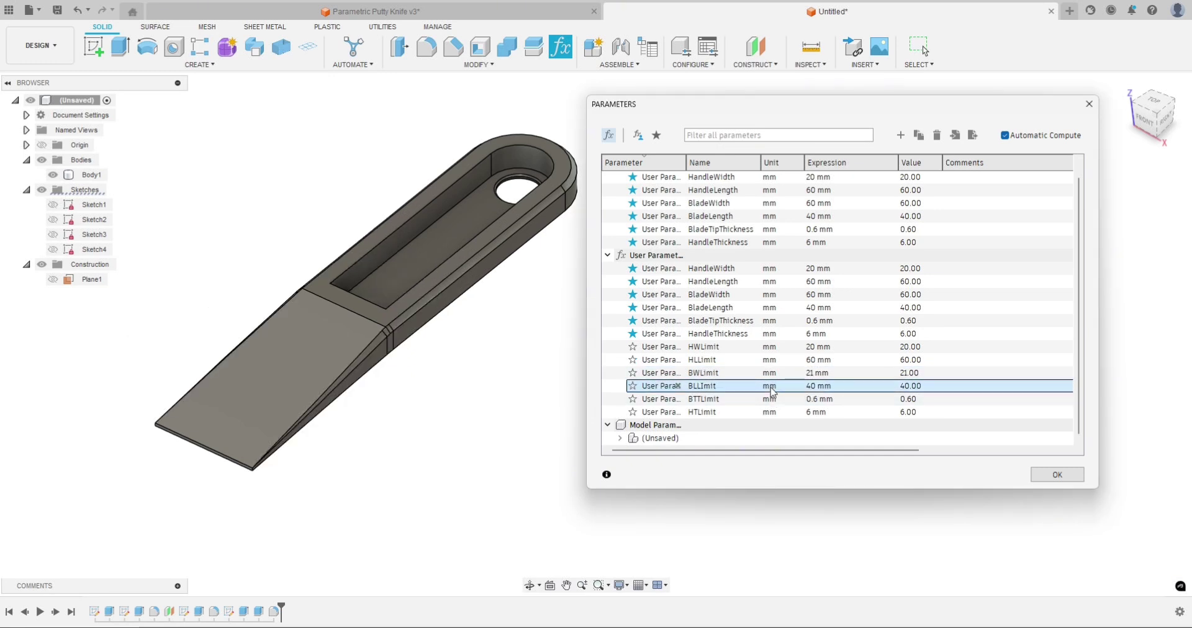
# Step: Check the blade-to-handle transition, try a BWLimit value of 20 mm, and undo the BWLimit changes
pyautogui.scroll(4, 310, 308)
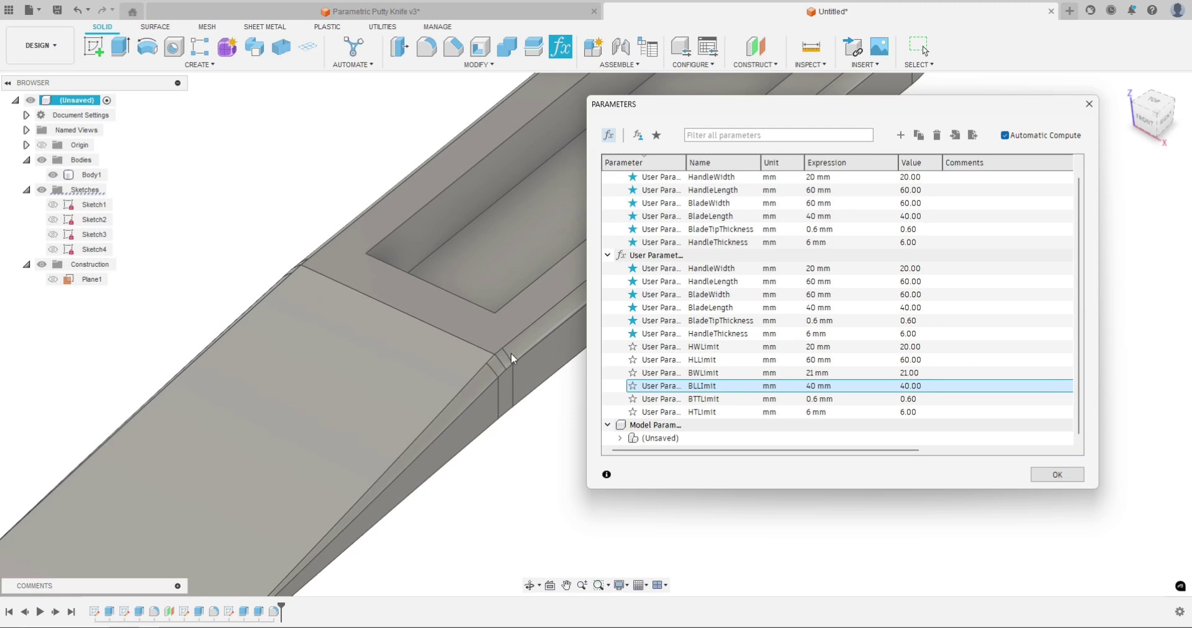
pyautogui.scroll(-3, 478, 408)
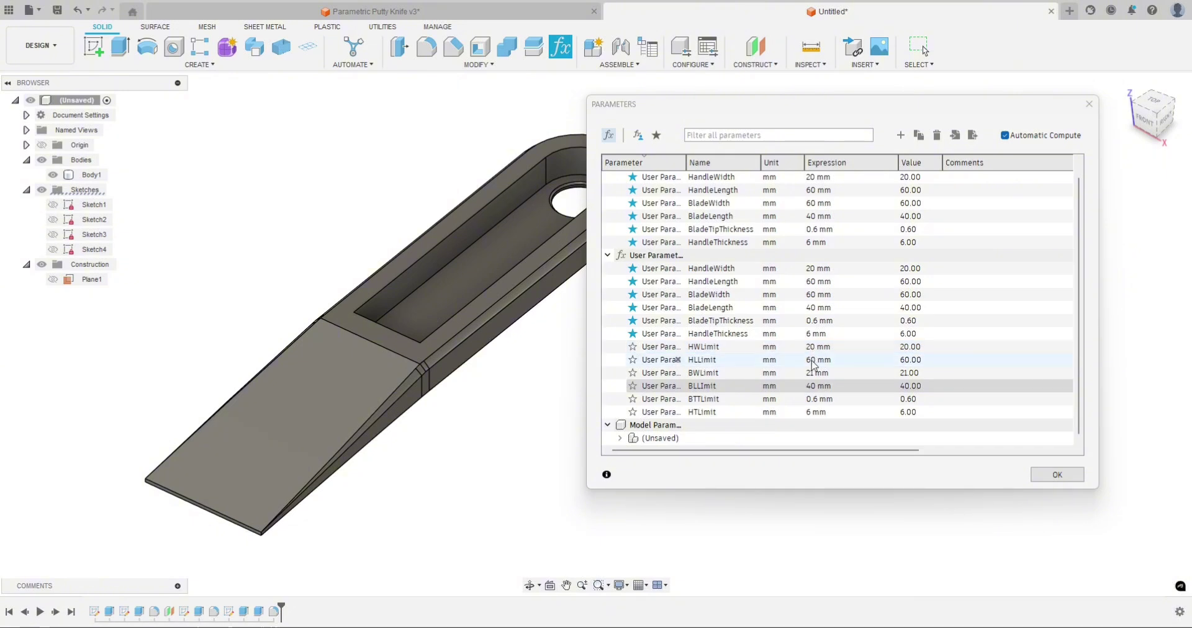
pyautogui.doubleClick(810, 372)
pyautogui.click(812, 373)
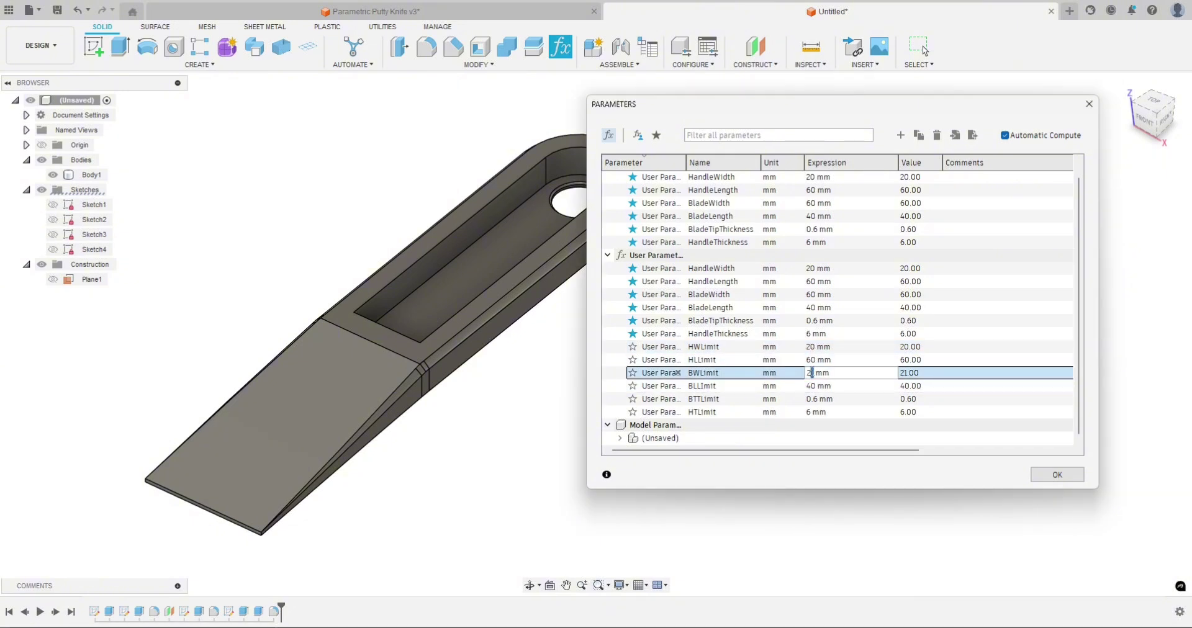
pyautogui.press('Delete')
pyautogui.write('0')
pyautogui.press('Return')
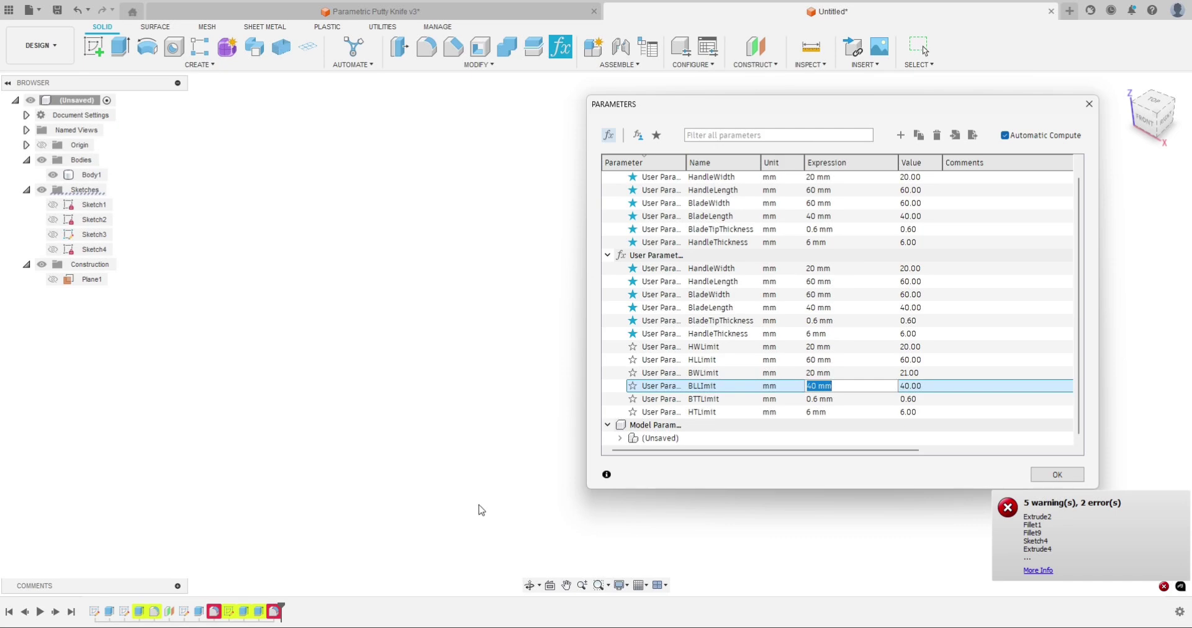
pyautogui.click(1058, 474)
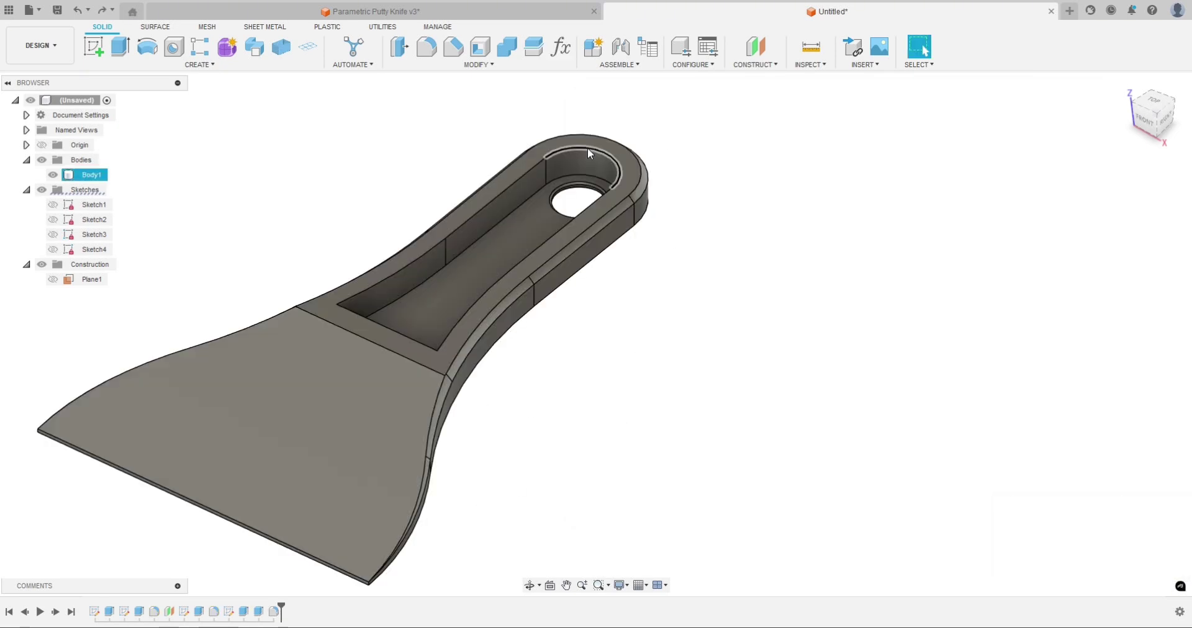
# Step: Bring up the design's parameters table with the user parameters and place it beside the putty knife model
pyautogui.click(554, 49)
pyautogui.scroll(-3, 416, 260)
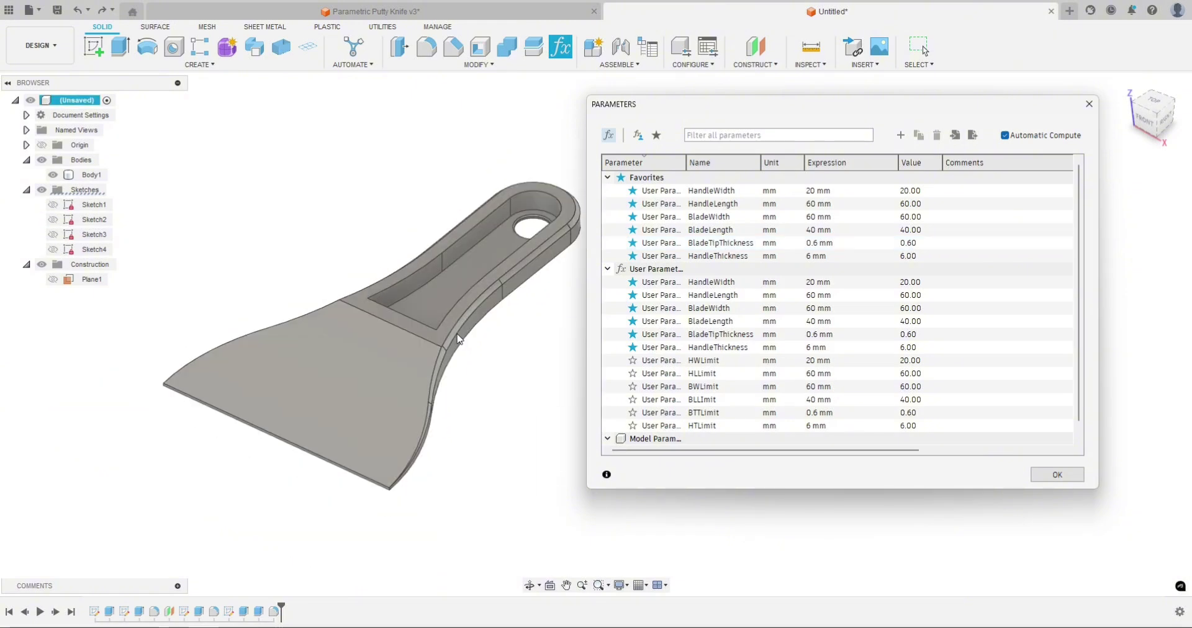
pyautogui.scroll(-1, 677, 338)
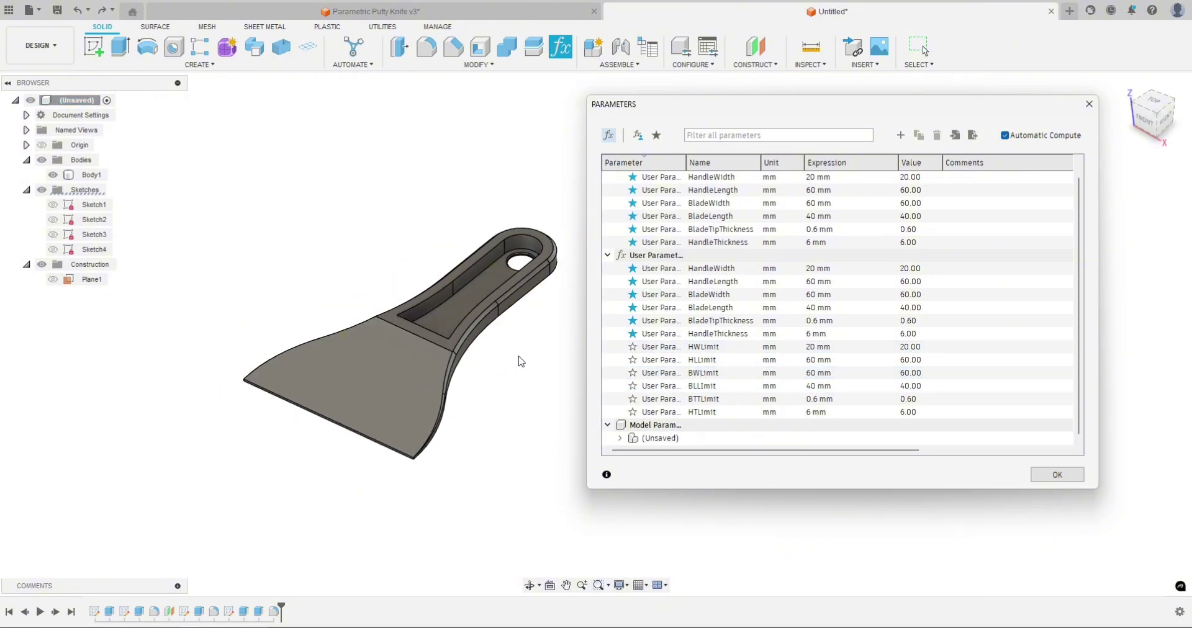
pyautogui.keyDown('shift'); pyautogui.moveTo(519, 362); pyautogui.dragTo(546, 386, button='middle'); pyautogui.keyUp('shift')
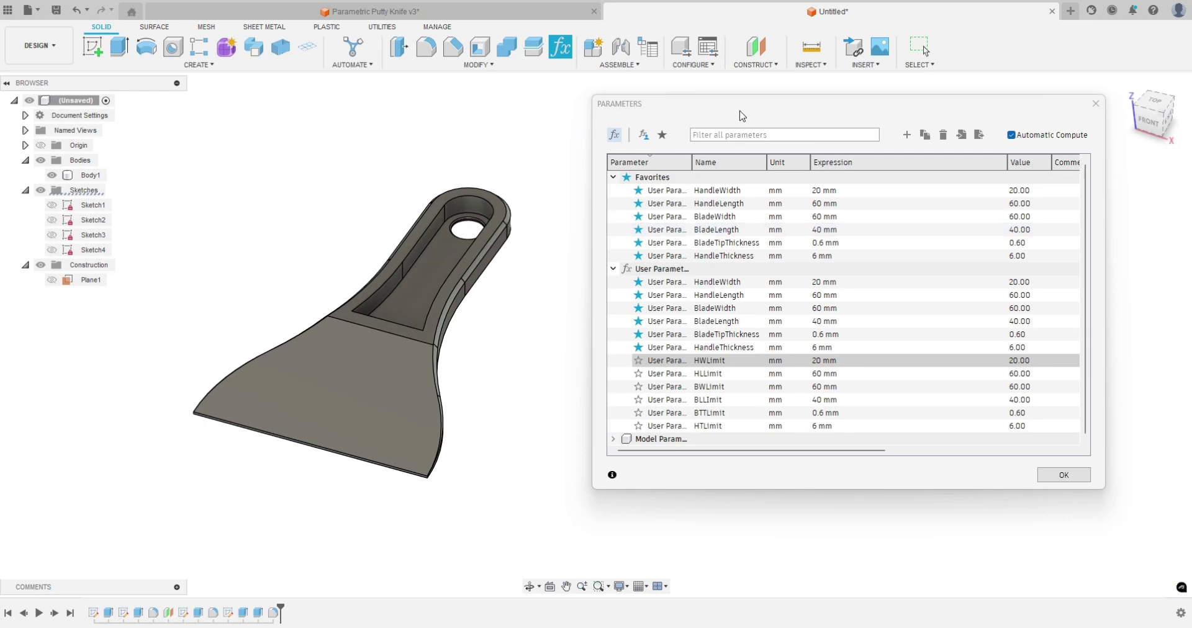
pyautogui.moveTo(740, 116); pyautogui.dragTo(715, 124)
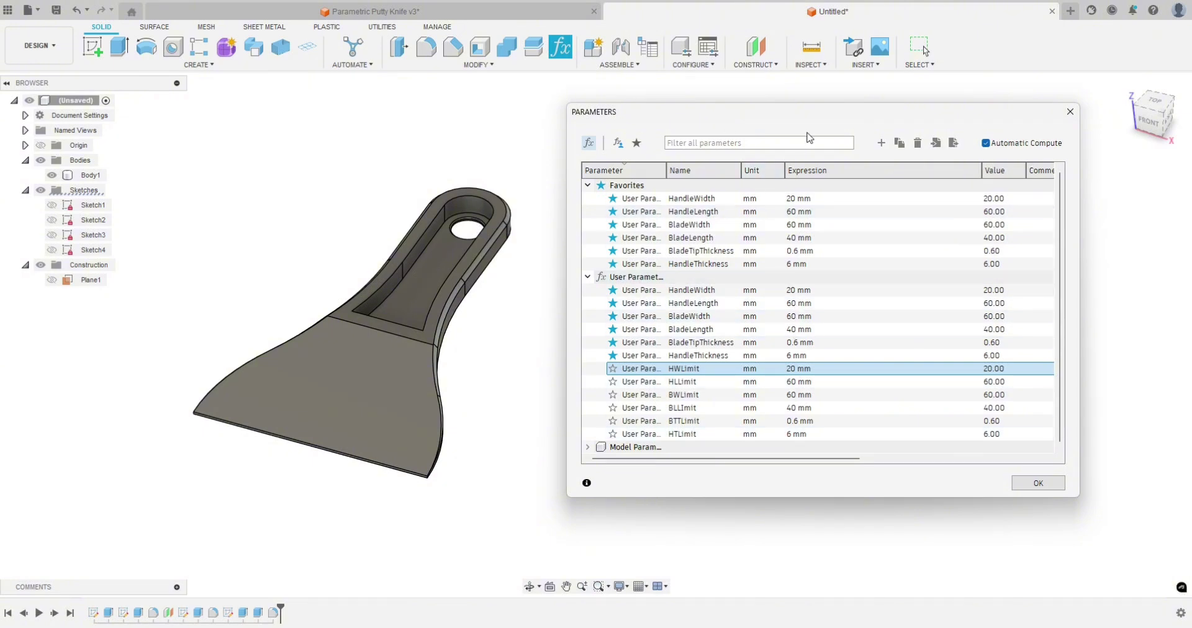
pyautogui.moveTo(814, 120); pyautogui.dragTo(795, 122)
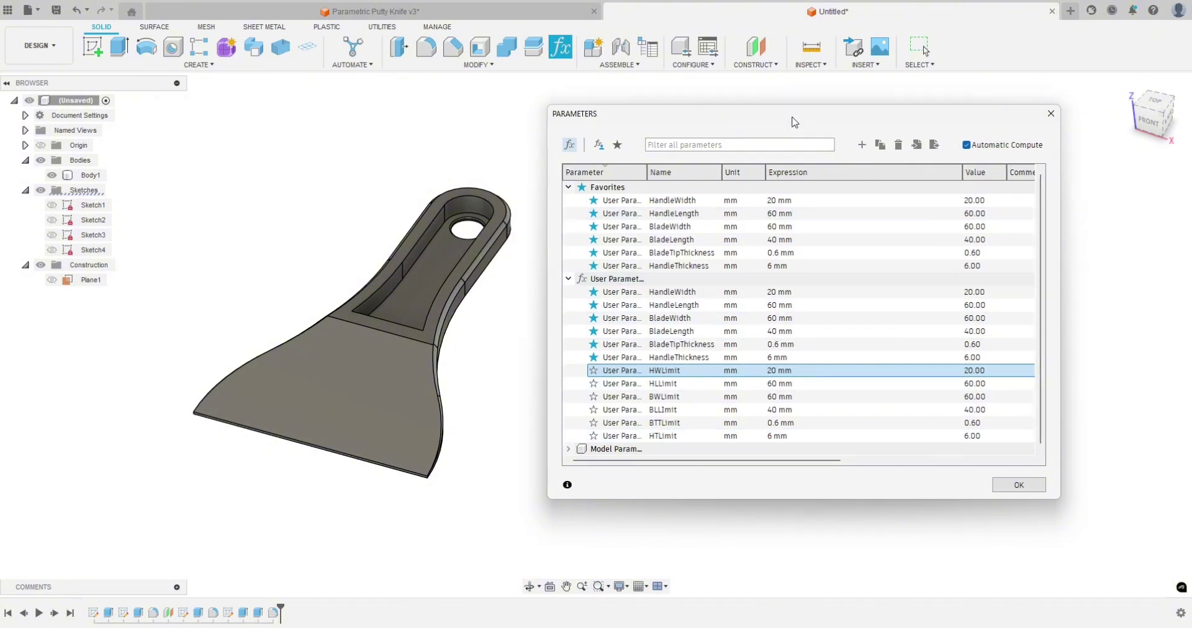
# Step: Start a new user parameter named Test in mm with the expression 40+4
pyautogui.click(861, 145)
pyautogui.moveTo(800, 228); pyautogui.dragTo(837, 214)
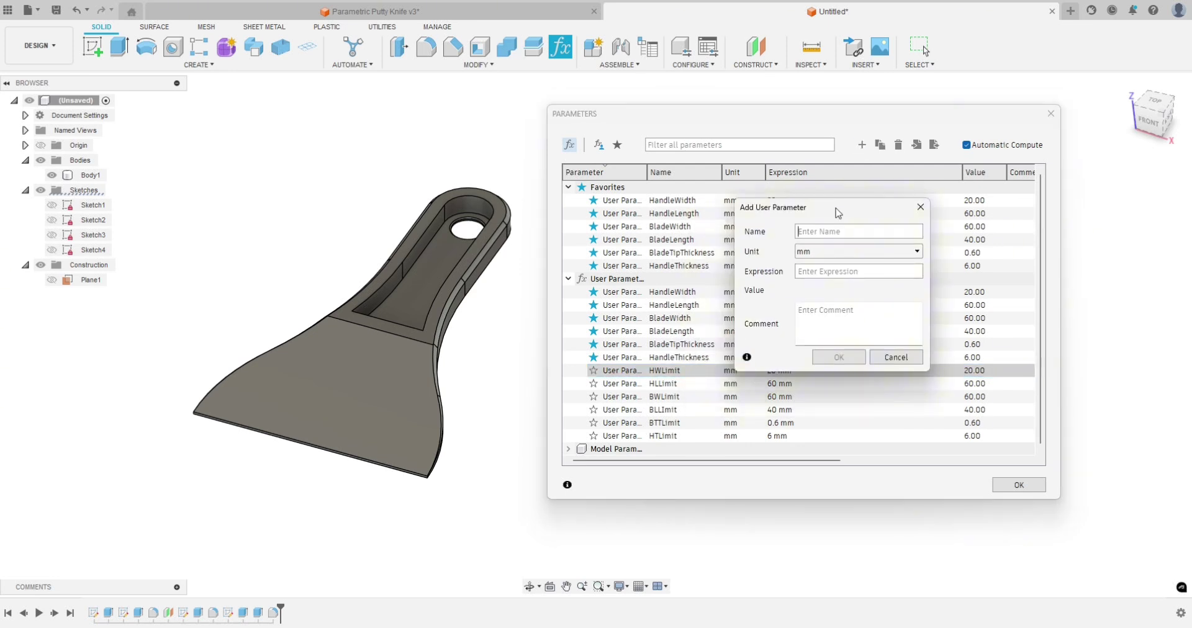
pyautogui.write('Test')
pyautogui.write('40')
pyautogui.write('+4')
# Step: Replace the Test parameter's expression with a reference to the HWLimit parameter
pyautogui.moveTo(816, 271); pyautogui.dragTo(799, 271)
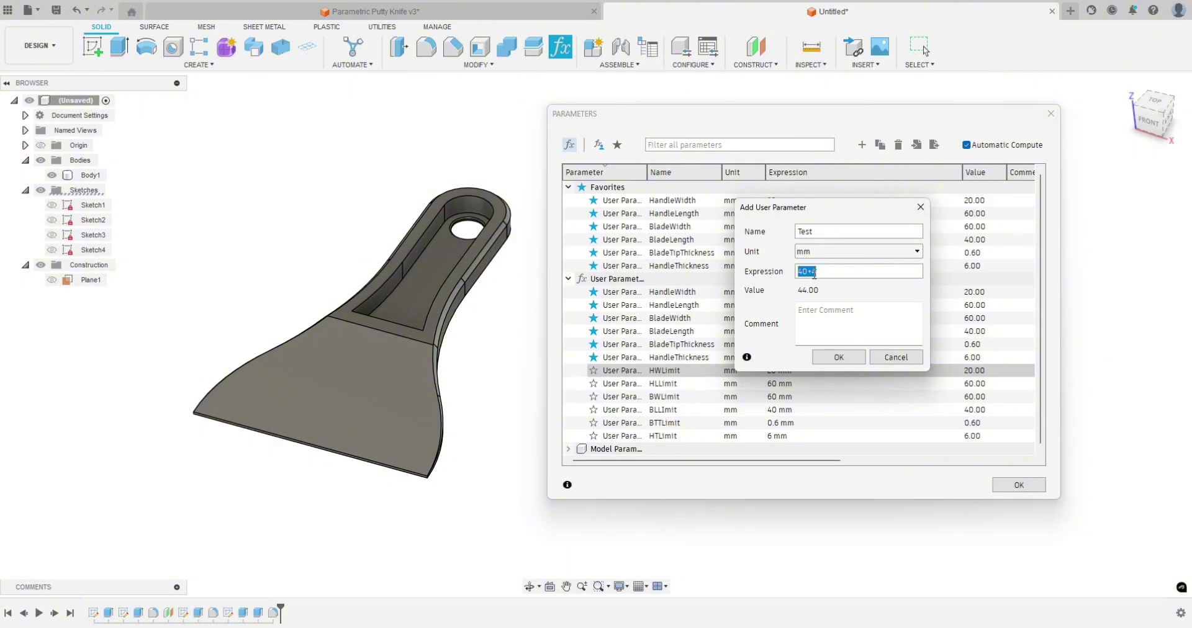
pyautogui.click(817, 273)
pyautogui.hotkey('ctrl', 'a')
pyautogui.moveTo(819, 211); pyautogui.dragTo(890, 184)
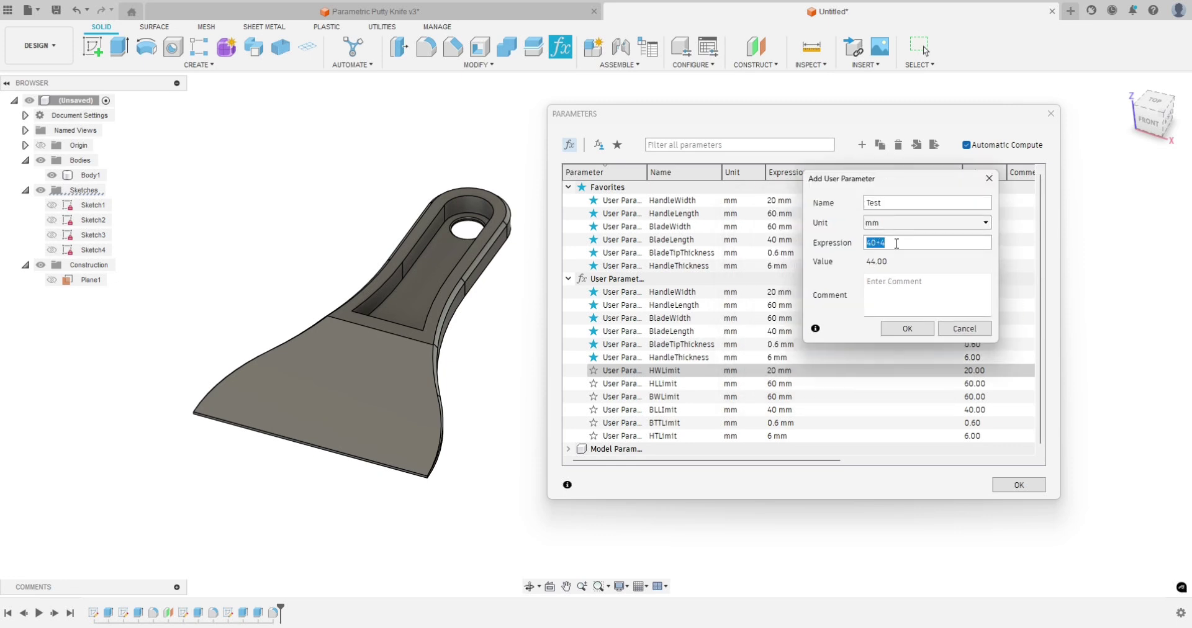
pyautogui.write('HW')
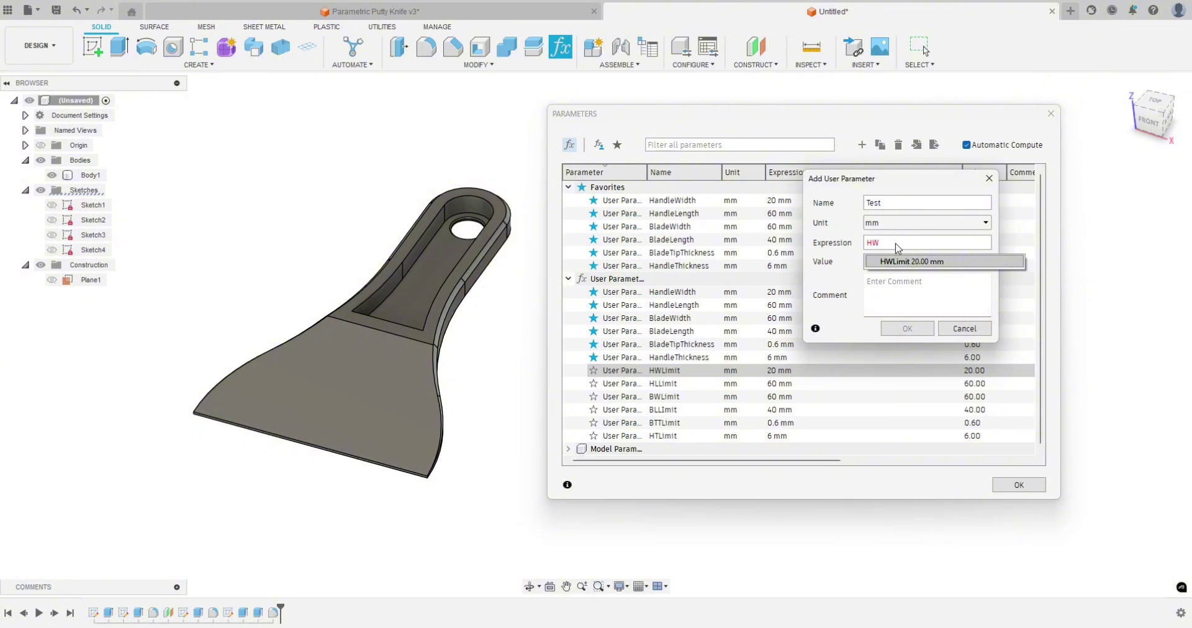
pyautogui.press('Return')
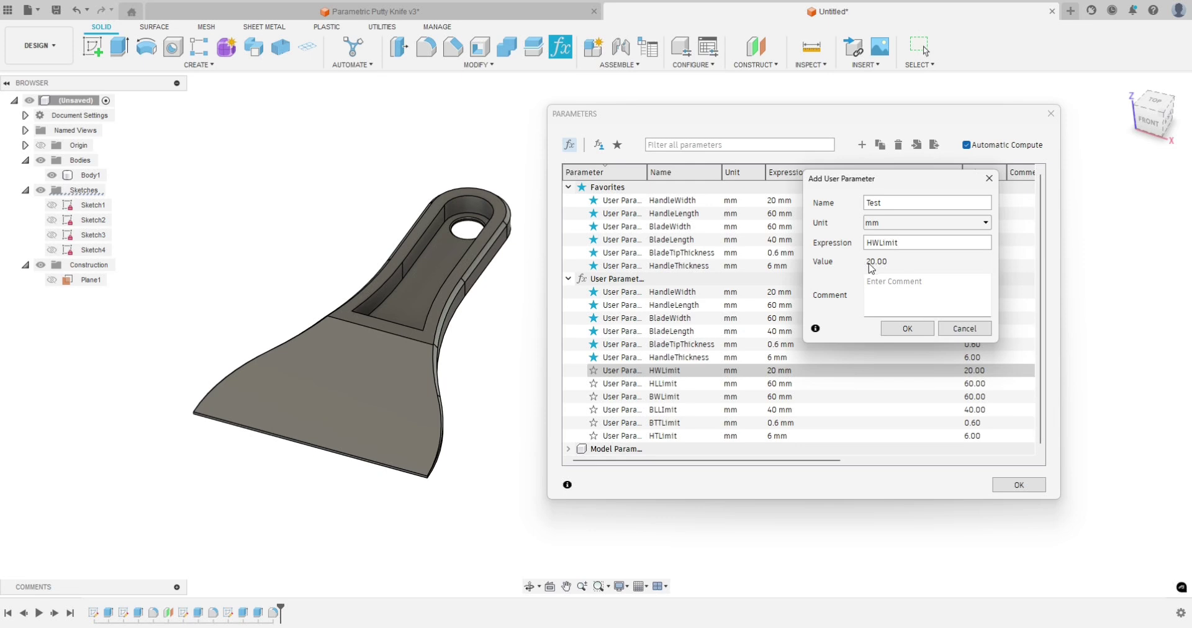
# Step: Set the Test parameter's expression to the max function with the values 5 and 6, max(5;6)
pyautogui.hotkey('ctrl', 'a')
pyautogui.press('BackSpace')
pyautogui.write('min')
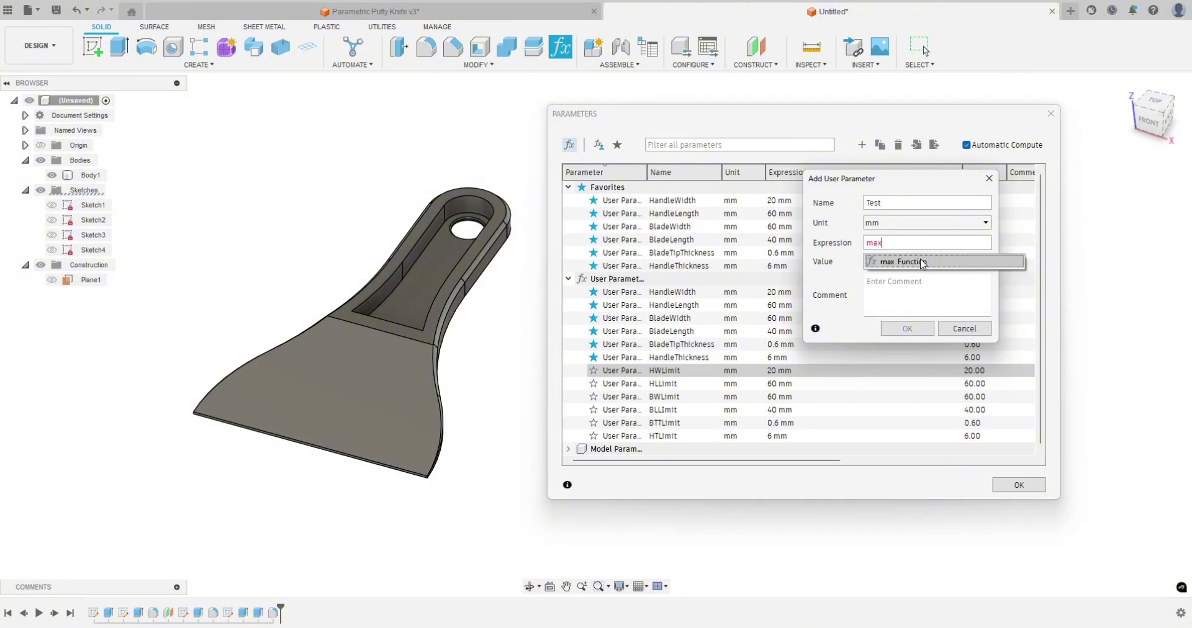
pyautogui.click(922, 262)
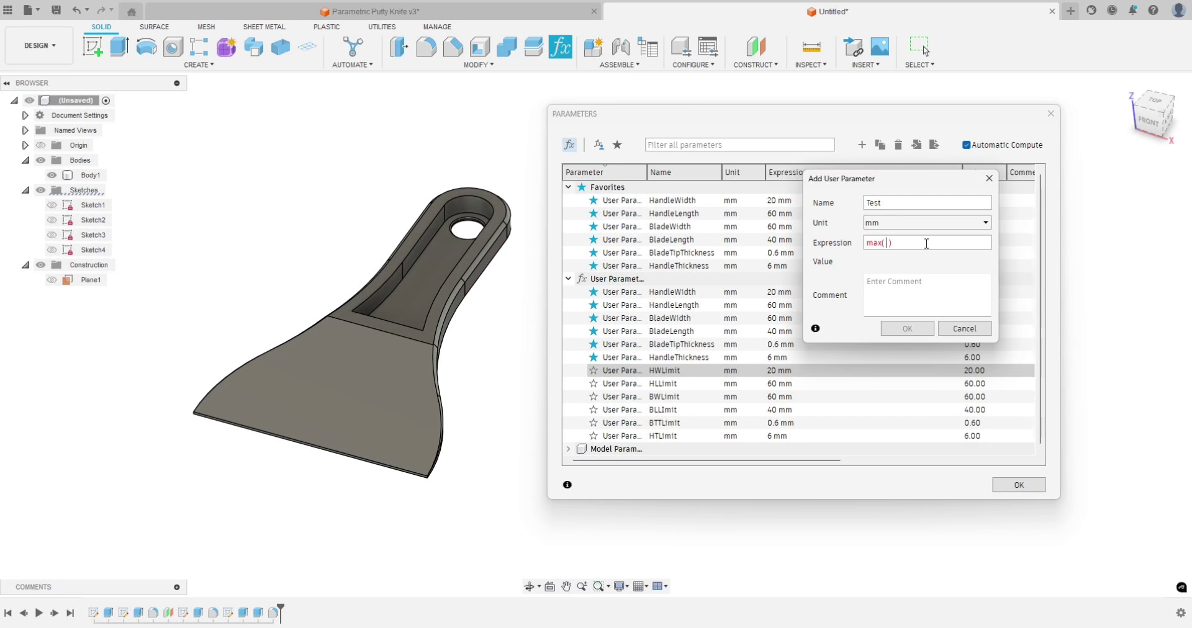
pyautogui.write('5')
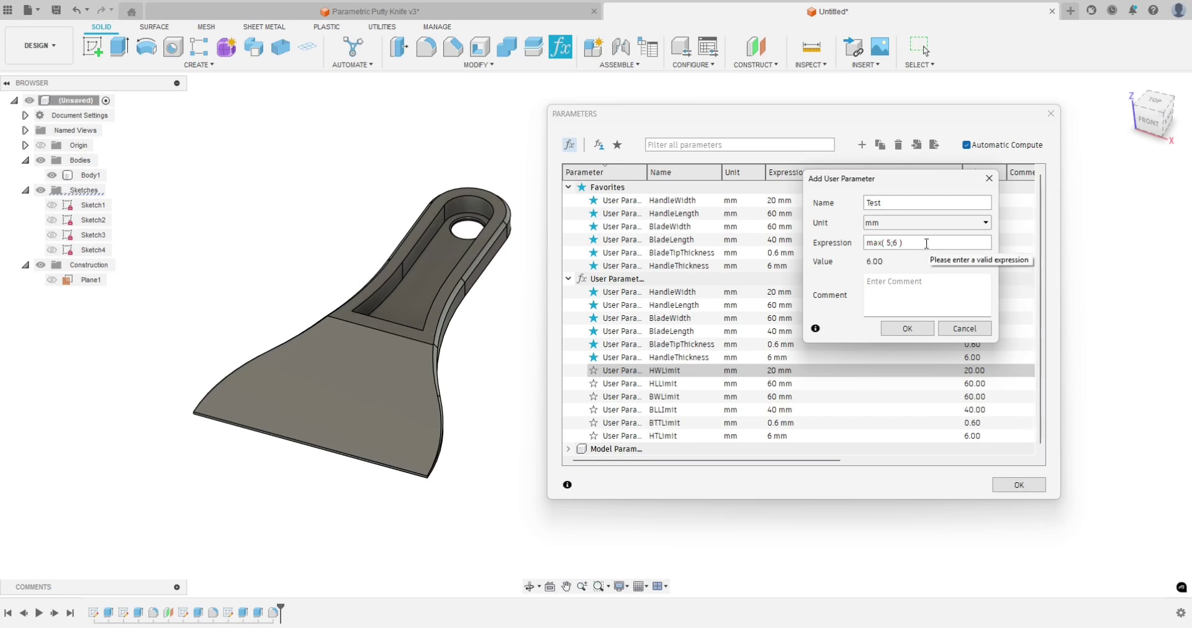
pyautogui.write(';6')
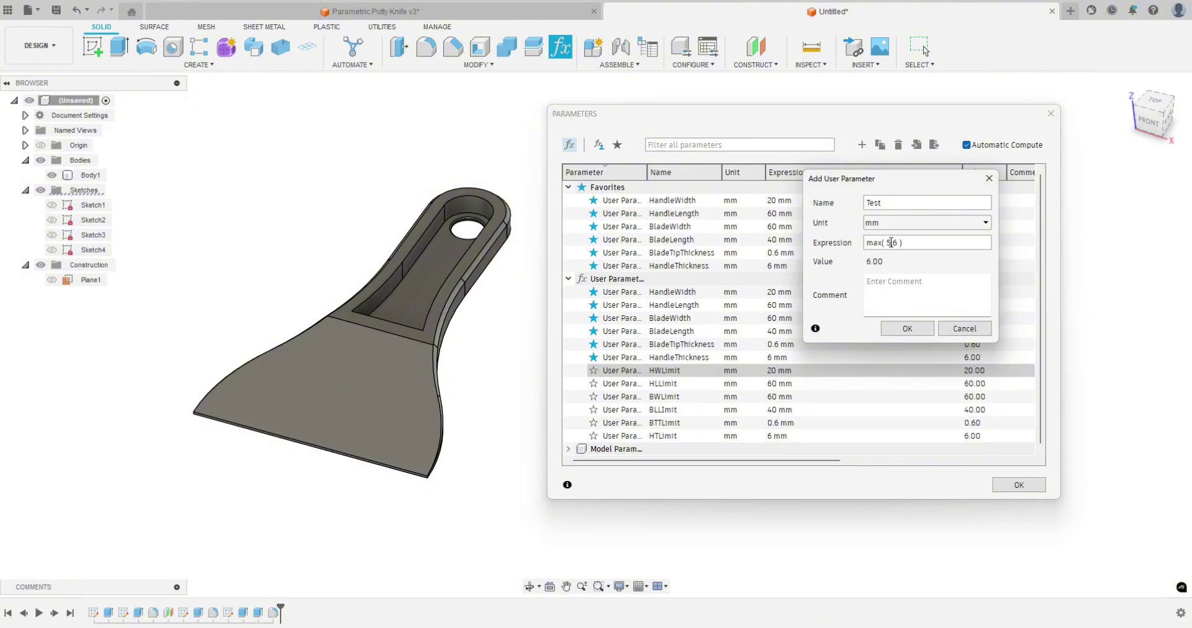
# Step: Change the Test parameter's expression to the min function with the values 8 and 6, min(8;6)
pyautogui.write('8')
pyautogui.press('BackSpace')
pyautogui.press('BackSpace')
pyautogui.press('BackSpace')
pyautogui.write('min')
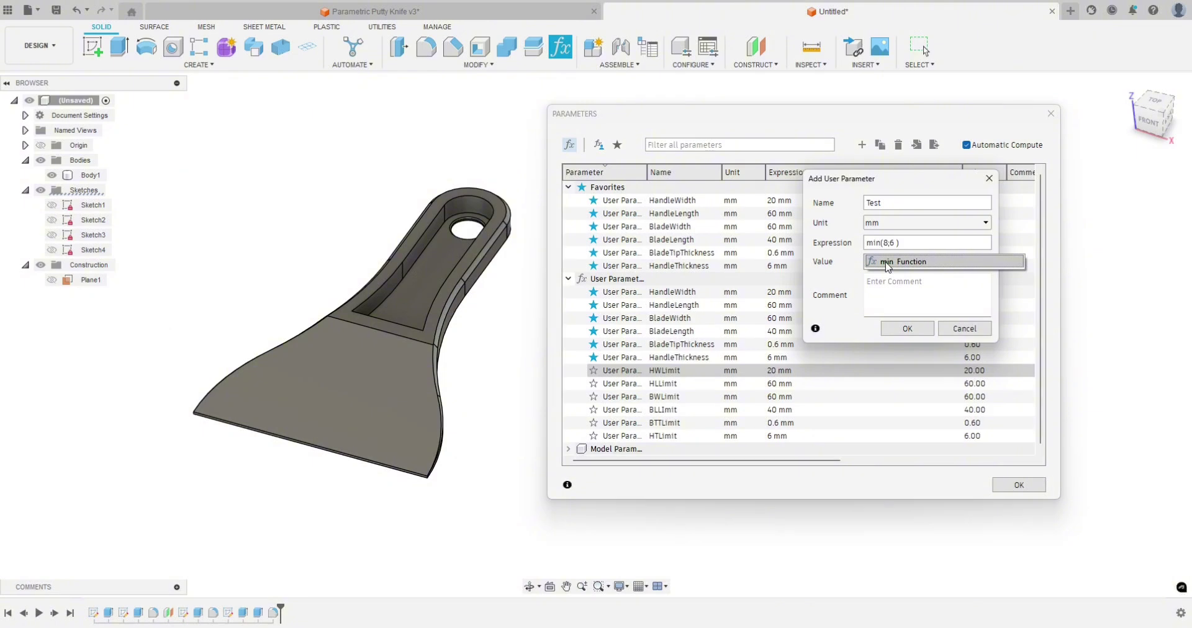
pyautogui.click(913, 244)
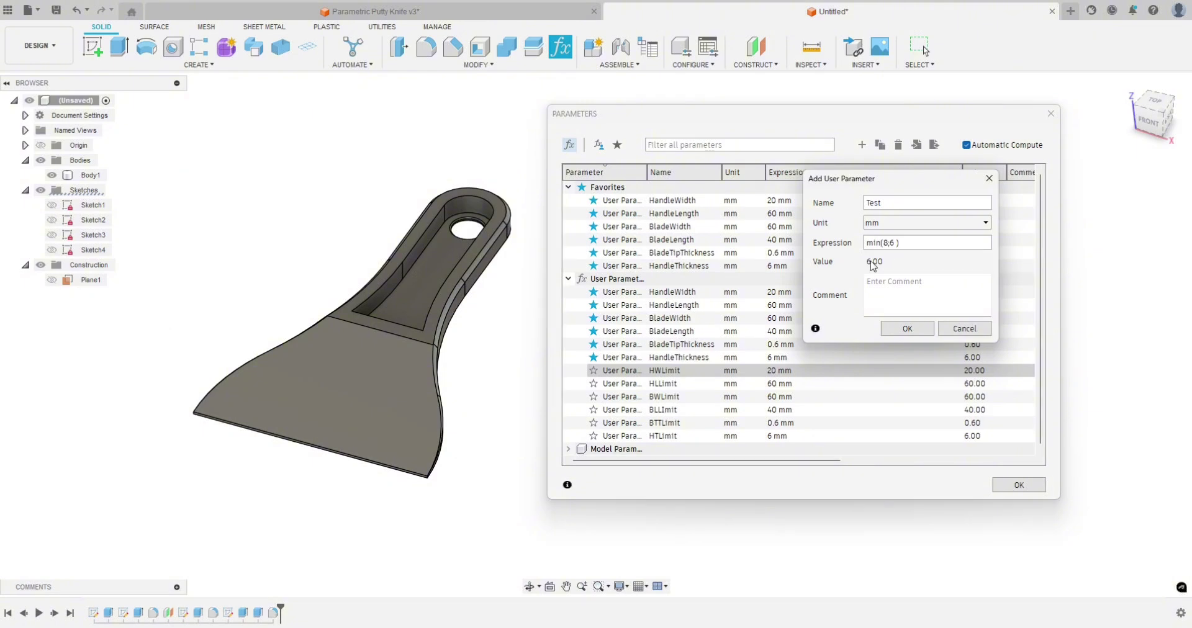
# Step: Try the parameters HWLimit and BWLimit as the arguments of the Test expression's min function
pyautogui.moveTo(898, 242); pyautogui.dragTo(883, 243)
pyautogui.write('HWLimit;')
pyautogui.write('BWLimit')
pyautogui.press('Return')
# Step: Change the Test expression to min(18; max(10;20)), nesting a max function inside the min function
pyautogui.moveTo(952, 244); pyautogui.dragTo(887, 248)
pyautogui.write('10')
pyautogui.write(',')
pyautogui.write(' max(')
pyautogui.write('10')
pyautogui.write(',')
pyautogui.write('20')
pyautogui.write(')')
pyautogui.click(872, 242)
pyautogui.moveTo(896, 244); pyautogui.dragTo(935, 242)
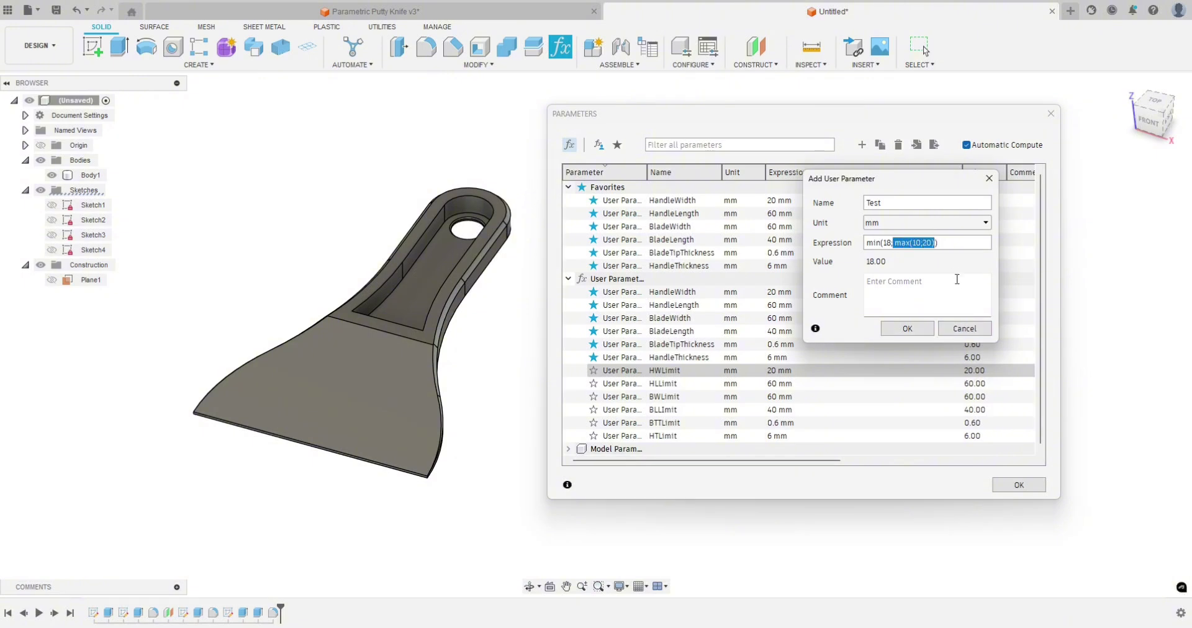
# Step: Examine the arguments of the nested Test expression and retype the outer min function's first value
pyautogui.click(962, 243)
pyautogui.click(895, 244)
pyautogui.moveTo(896, 244); pyautogui.dragTo(934, 244)
pyautogui.click(926, 243)
pyautogui.doubleClick(888, 243)
pyautogui.click(889, 242)
pyautogui.press('BackSpace')
pyautogui.press('BackSpace')
pyautogui.write('19')
# Step: Replace the 20 in the Test expression with a further min function, giving min(18; max(10;min(4;8)))
pyautogui.moveTo(895, 243); pyautogui.dragTo(922, 243)
pyautogui.click(928, 243)
pyautogui.doubleClick(928, 243)
pyautogui.write('min(')
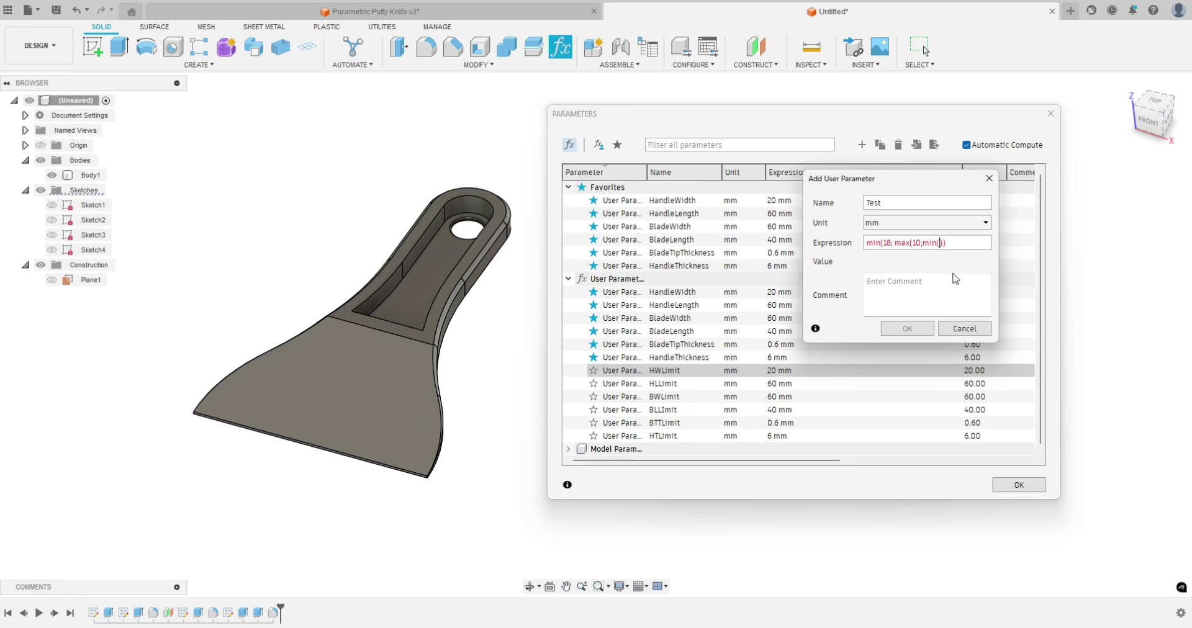
pyautogui.write('18; max(10;min(4;8)')
# Step: Review the values inside the triple-nested Test expression and cancel adding the Test parameter
pyautogui.moveTo(923, 244); pyautogui.dragTo(944, 251)
pyautogui.doubleClick(941, 243)
pyautogui.click(891, 243)
pyautogui.doubleClick(888, 243)
pyautogui.doubleClick(917, 242)
pyautogui.press('Left')
pyautogui.moveTo(920, 183); pyautogui.dragTo(942, 160)
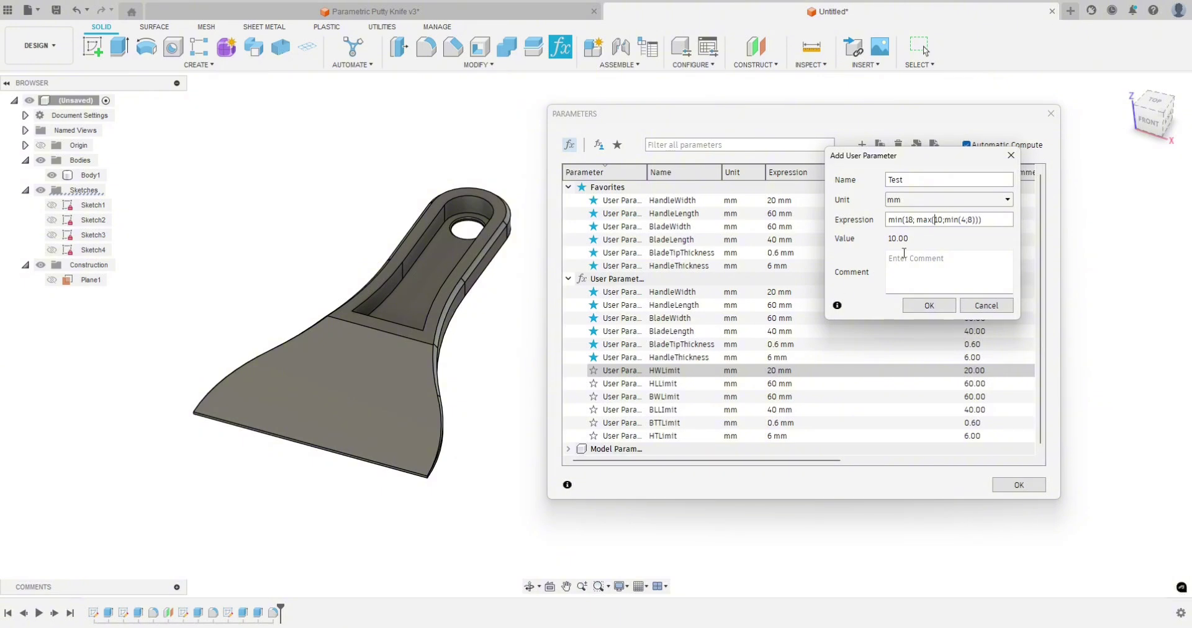
pyautogui.doubleClick(909, 219)
pyautogui.click(977, 305)
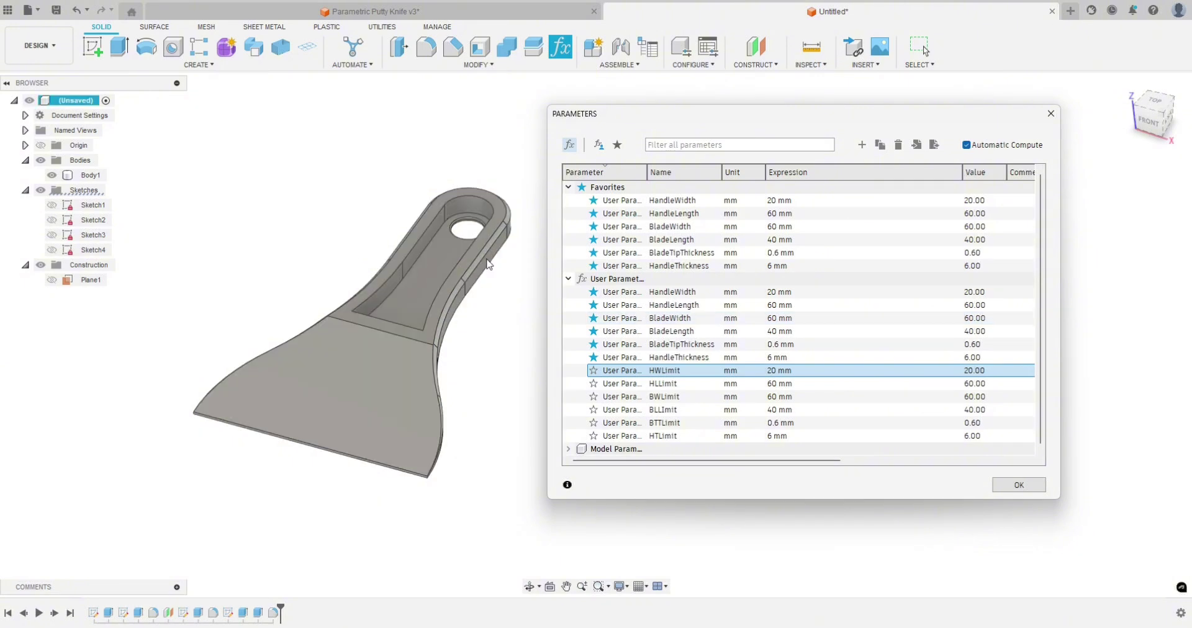
# Step: Examine the handle and blade outline of the putty knife from the top to judge sensible limits for HWLimit
pyautogui.click(521, 273)
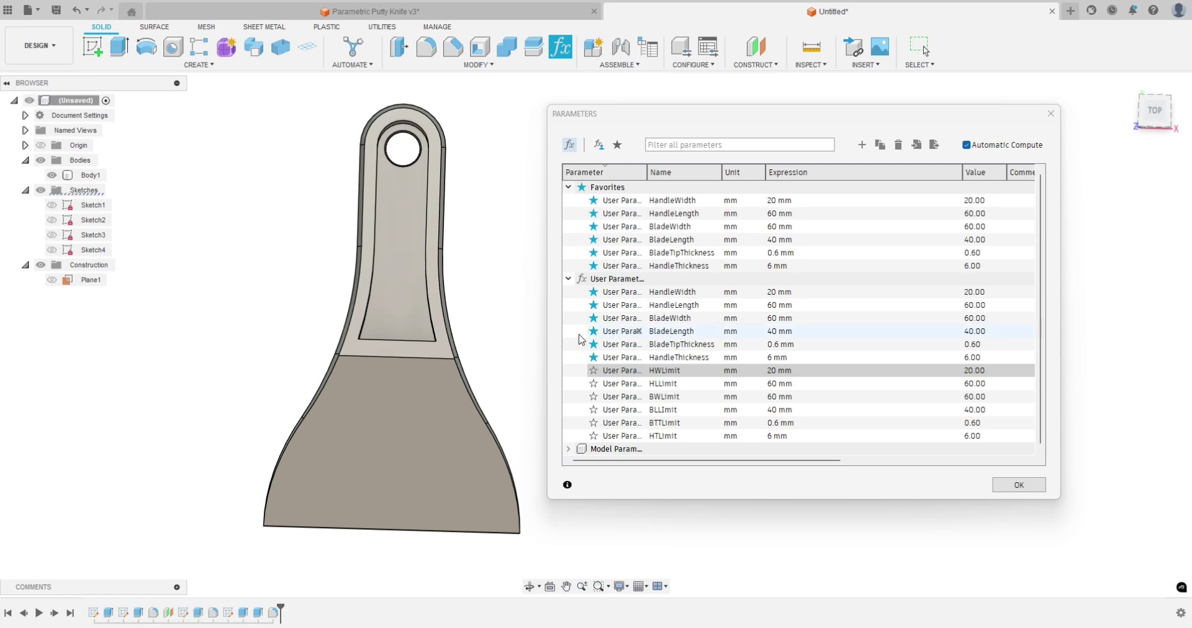
pyautogui.click(662, 372)
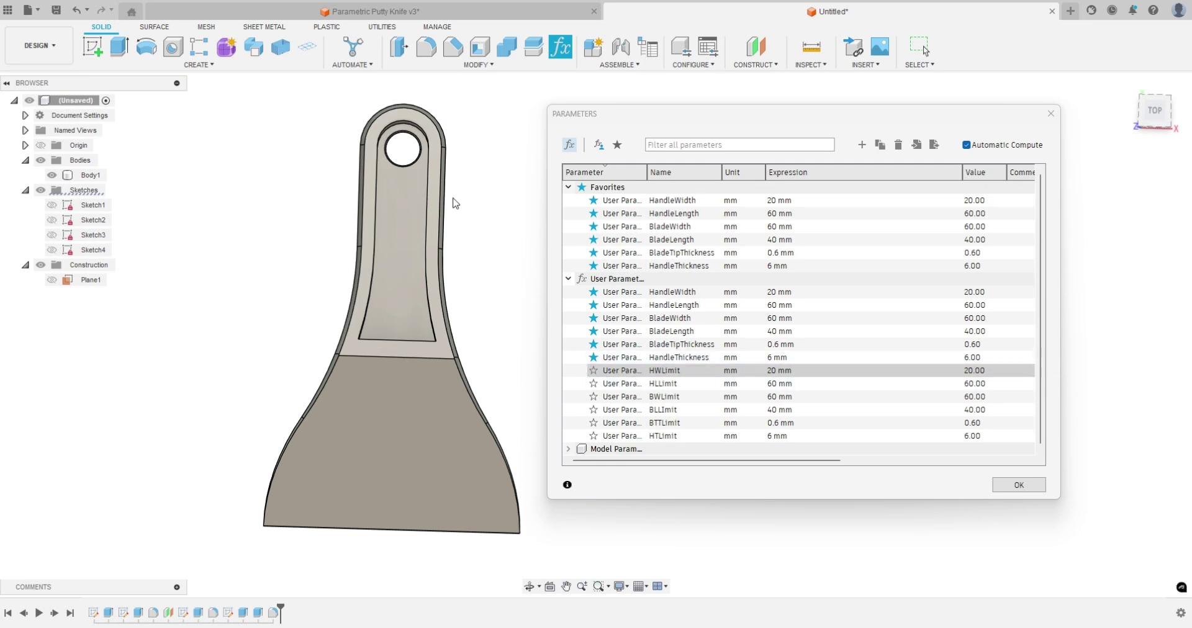
pyautogui.scroll(4, 324, 106)
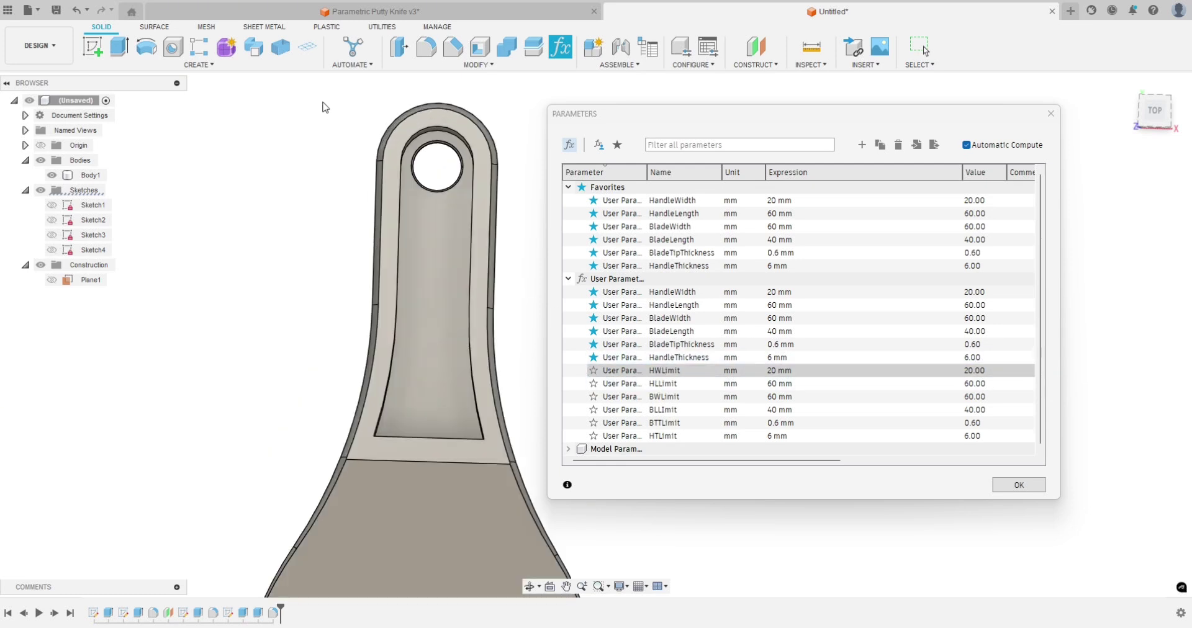
pyautogui.moveTo(335, 137); pyautogui.dragTo(245, 137, button='middle')
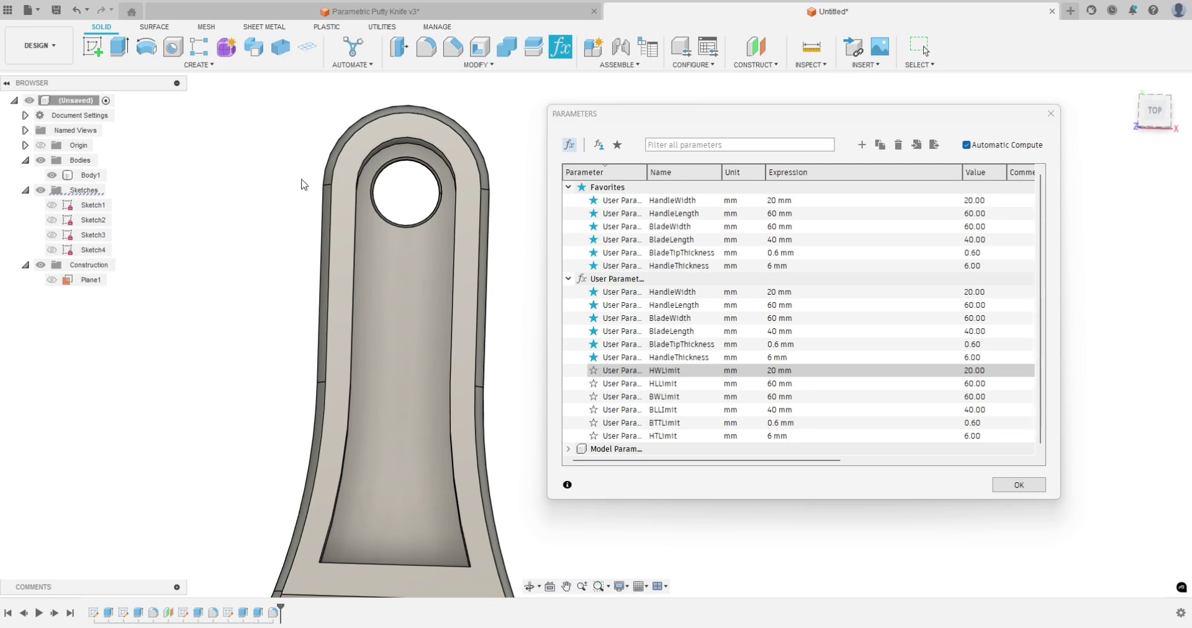
pyautogui.scroll(-3, 264, 248)
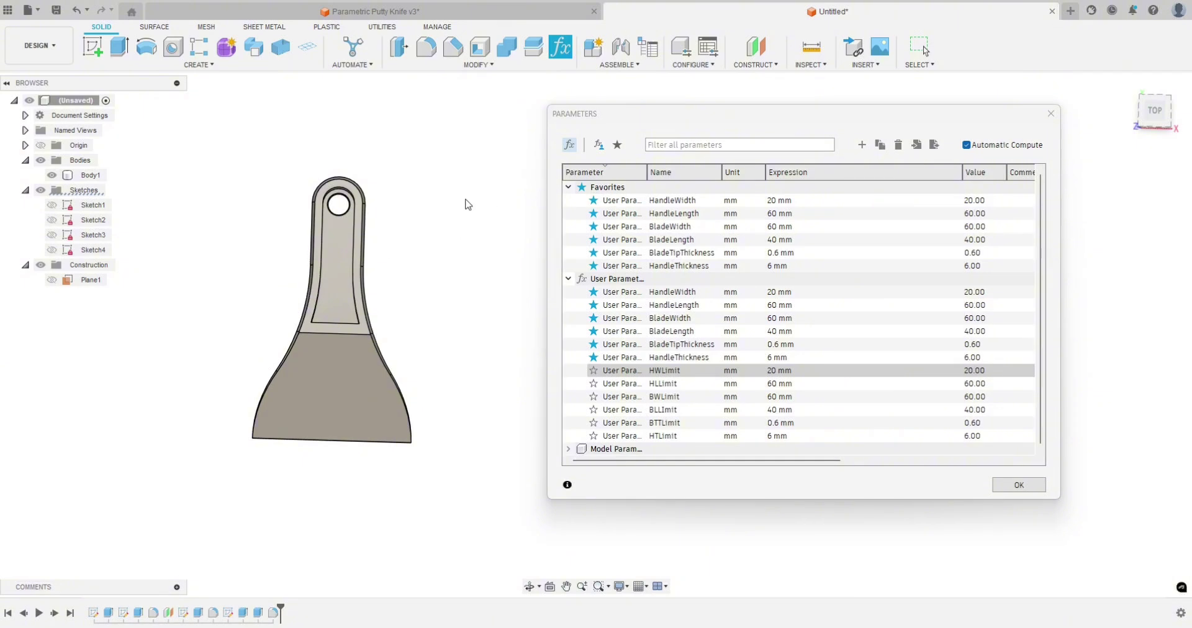
pyautogui.scroll(1, 464, 201)
pyautogui.scroll(-1, 436, 220)
pyautogui.scroll(2, 444, 245)
pyautogui.scroll(-1, 462, 262)
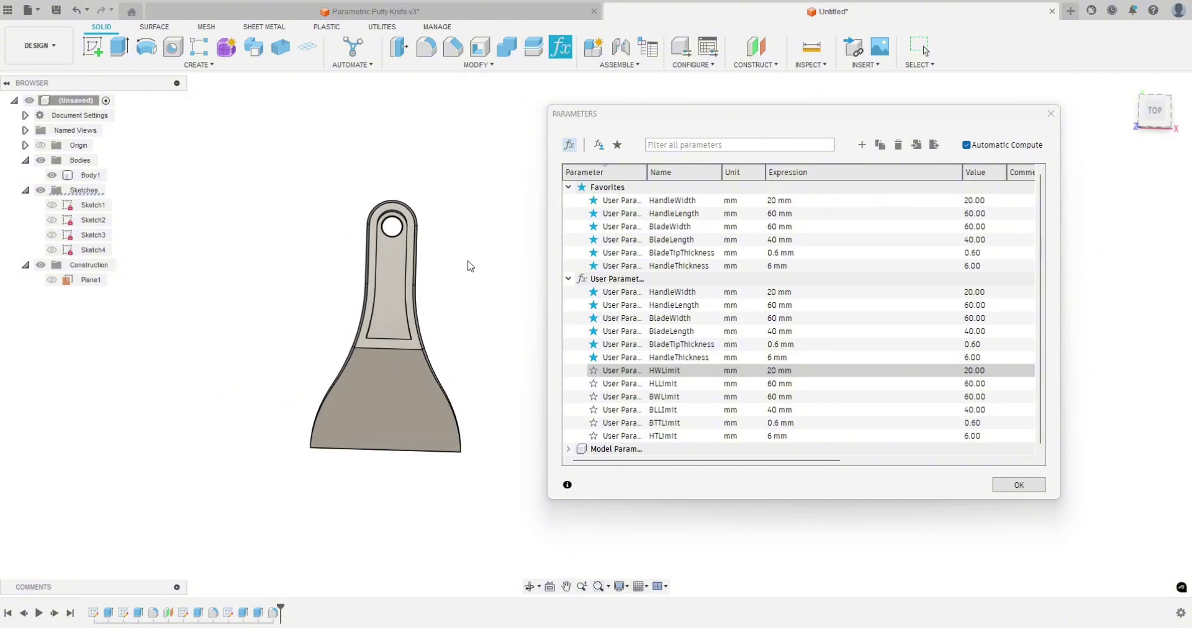
pyautogui.scroll(2, 444, 253)
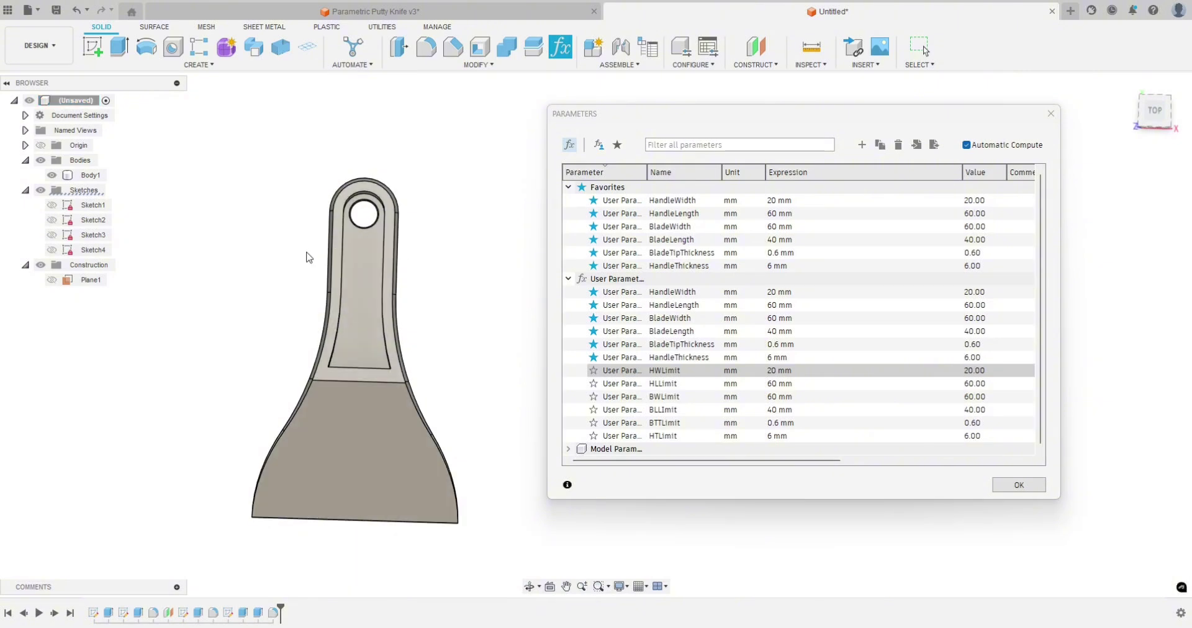
pyautogui.click(723, 372)
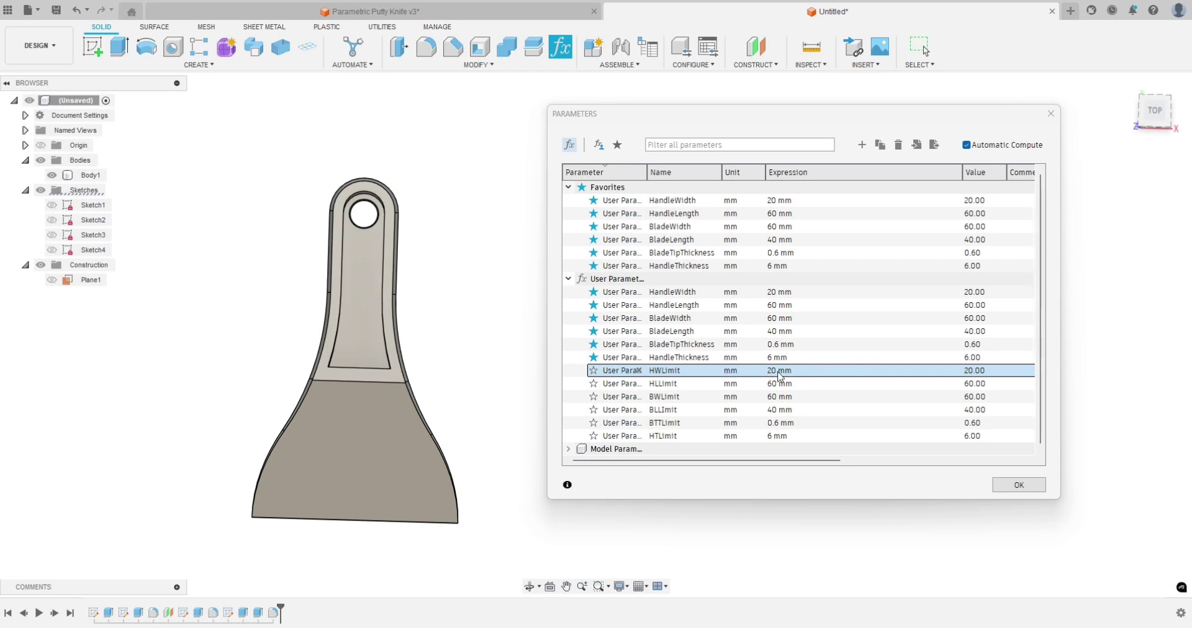
pyautogui.click(528, 323)
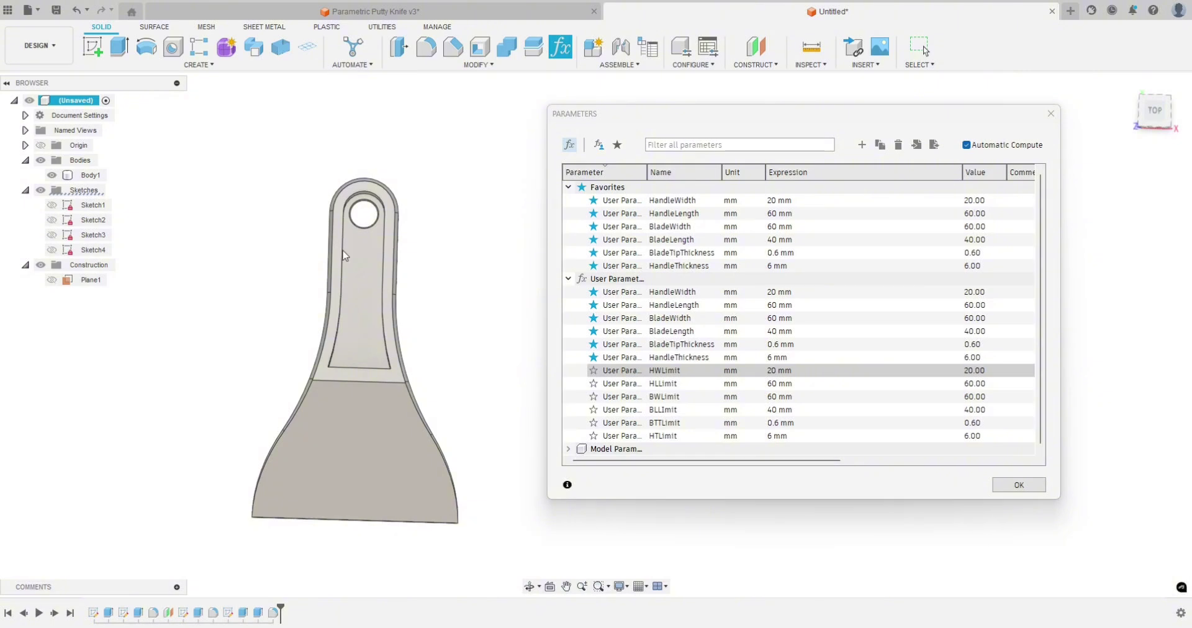
# Step: Set the expression of the user parameter HWLimit to min(45; max(18;HandleWidth))
pyautogui.click(798, 370)
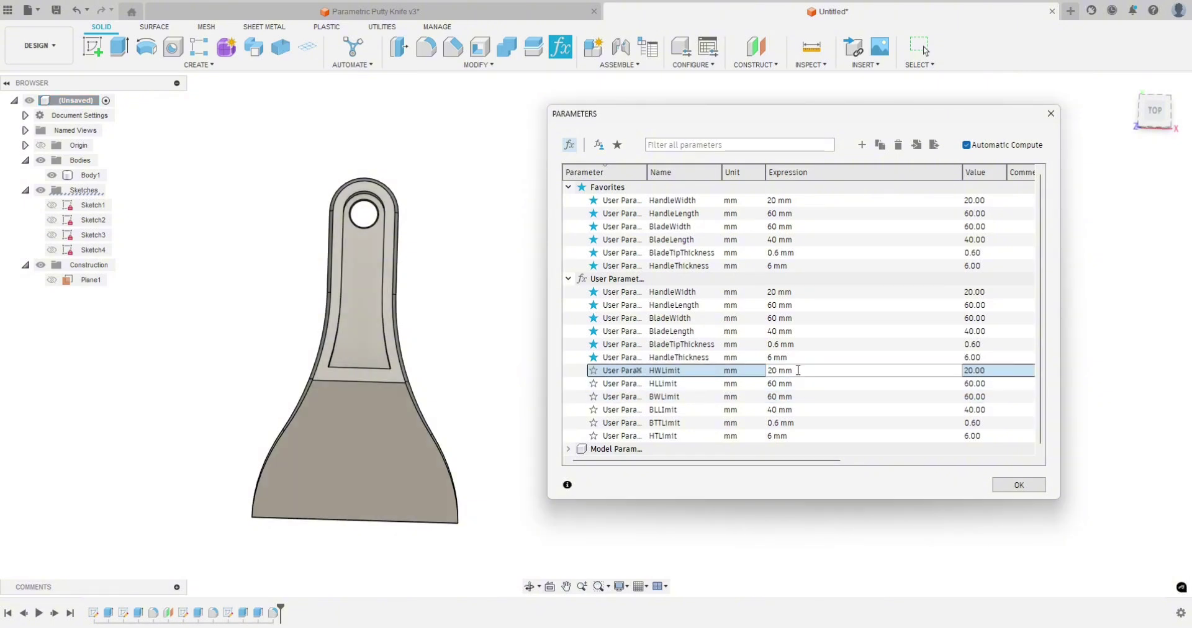
pyautogui.doubleClick(798, 370)
pyautogui.write('min(')
pyautogui.write('45')
pyautogui.write(';ma')
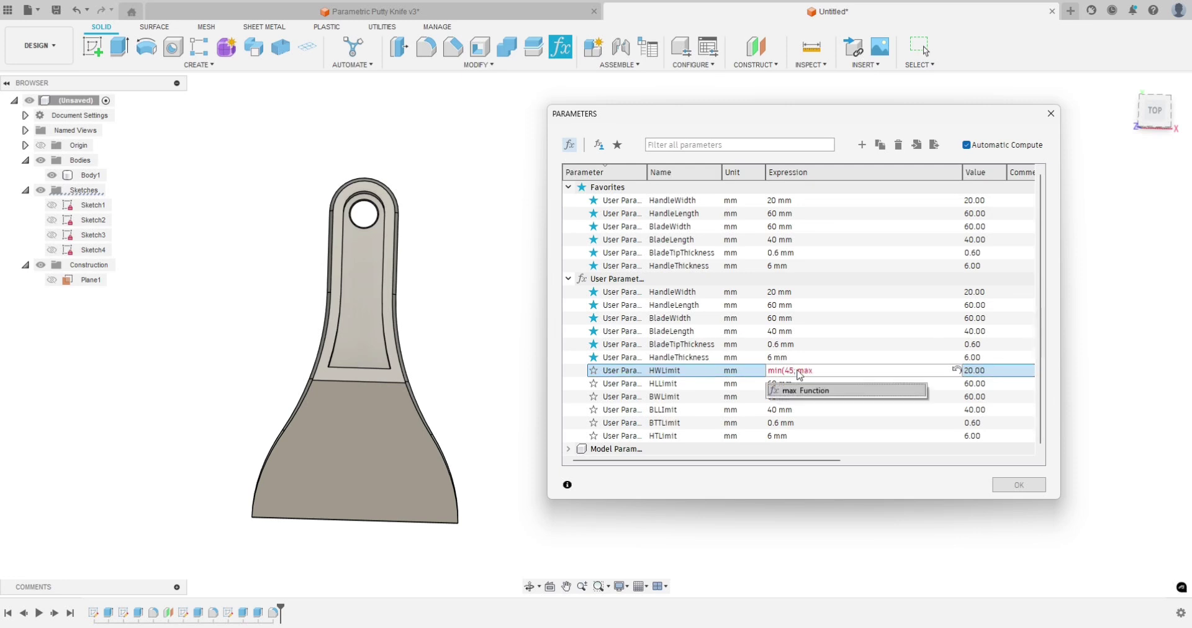
pyautogui.write('x(')
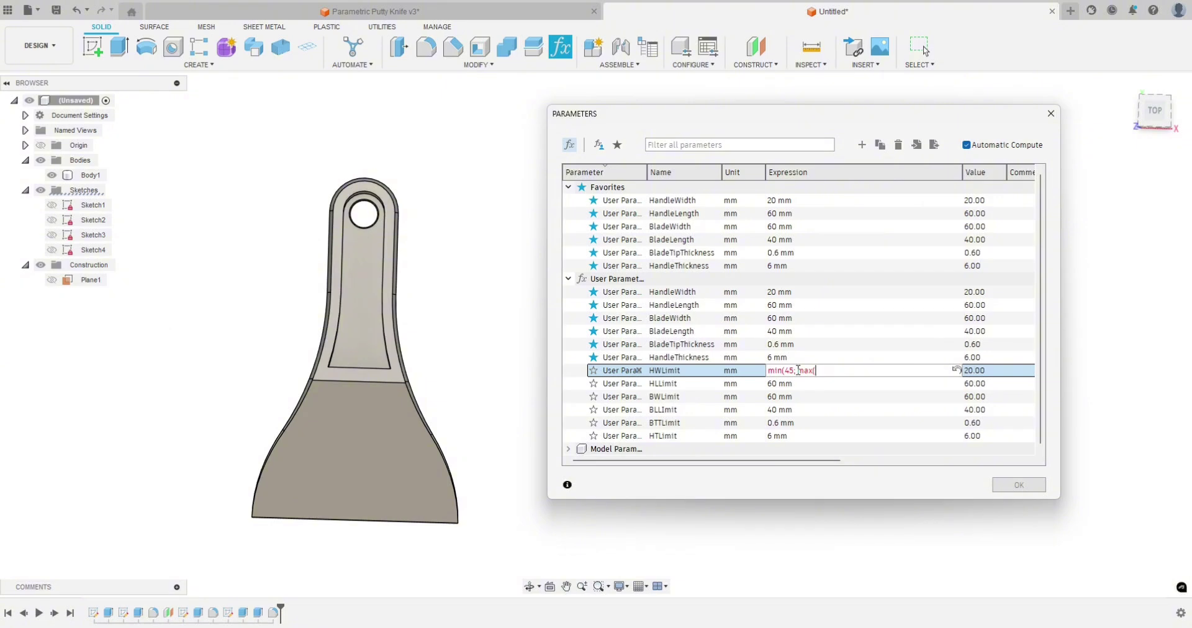
pyautogui.write('18;Hand')
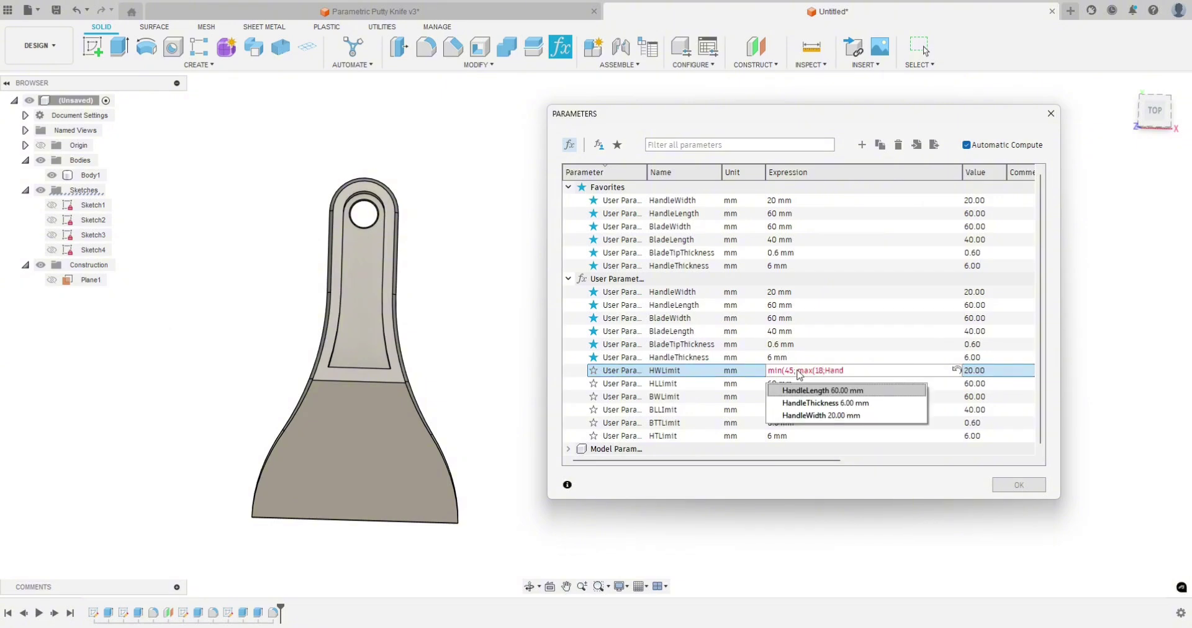
pyautogui.press('Down')
pyautogui.press('Down')
pyautogui.press('Return')
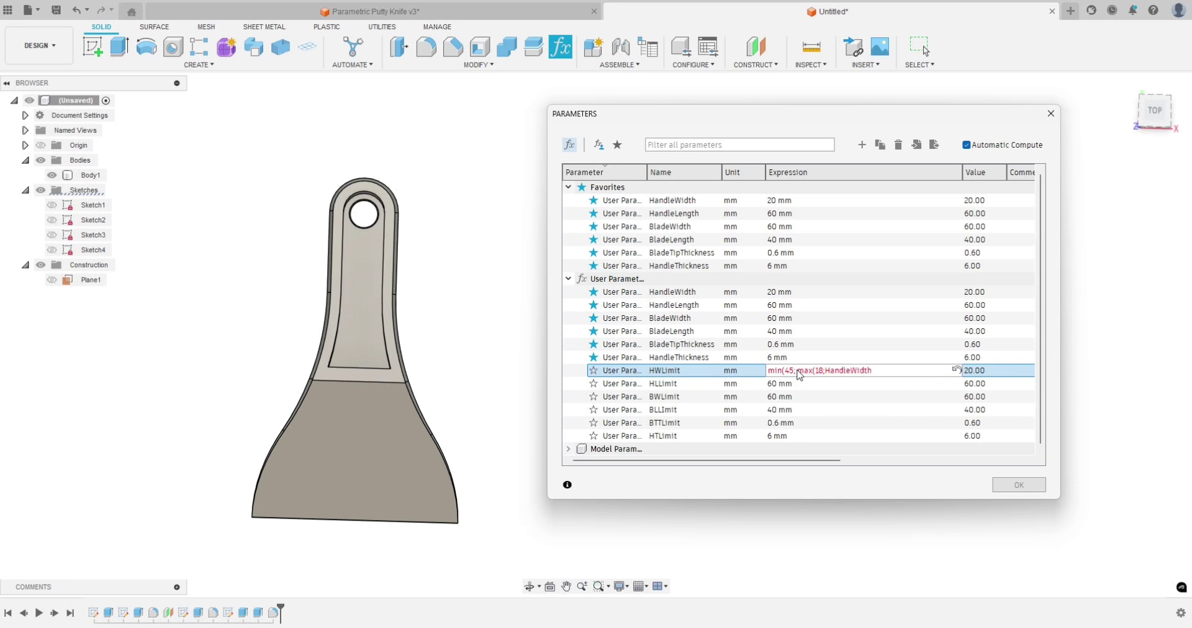
pyautogui.write('))')
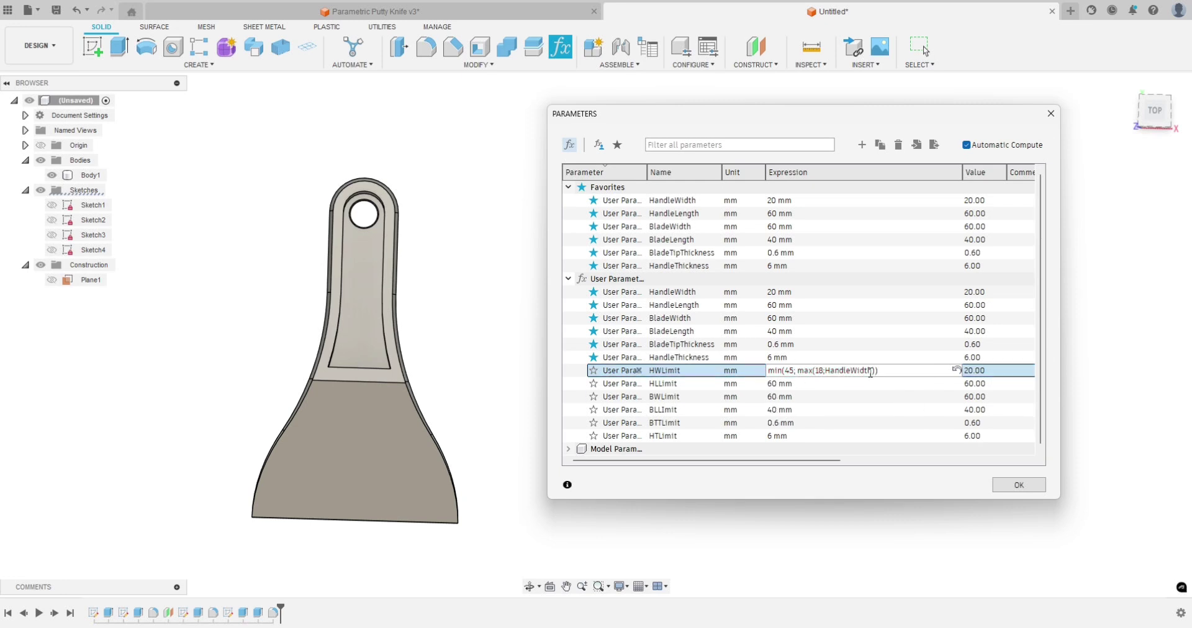
# Step: Apply the limit expression entered for the user parameter HWLimit
pyautogui.click(884, 395)
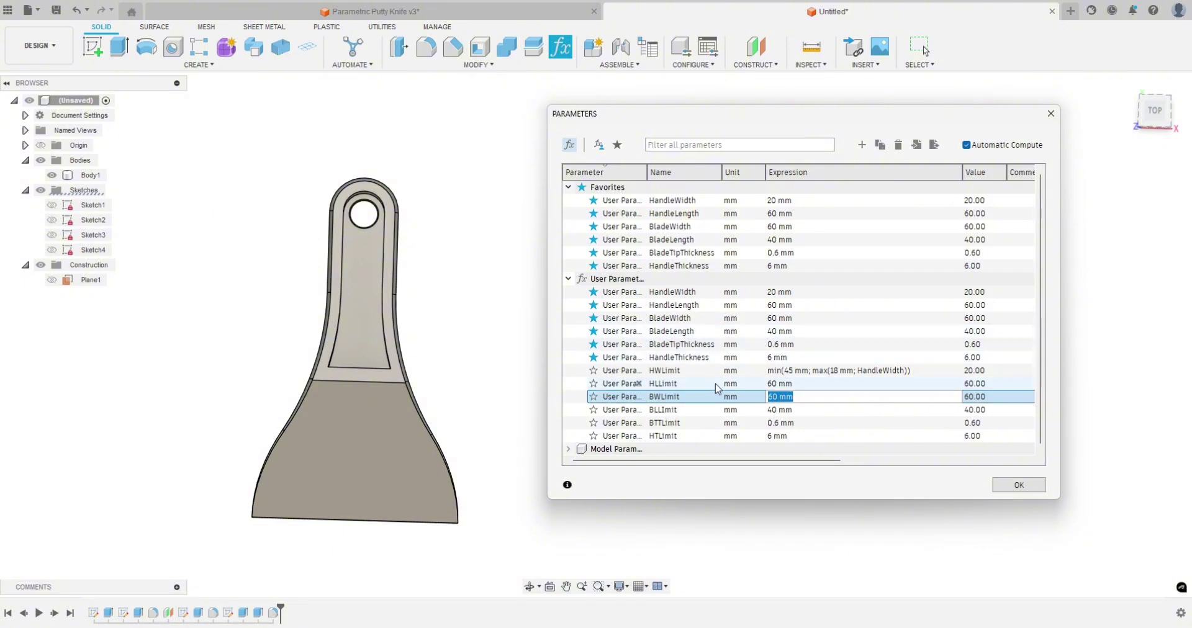
pyautogui.click(666, 371)
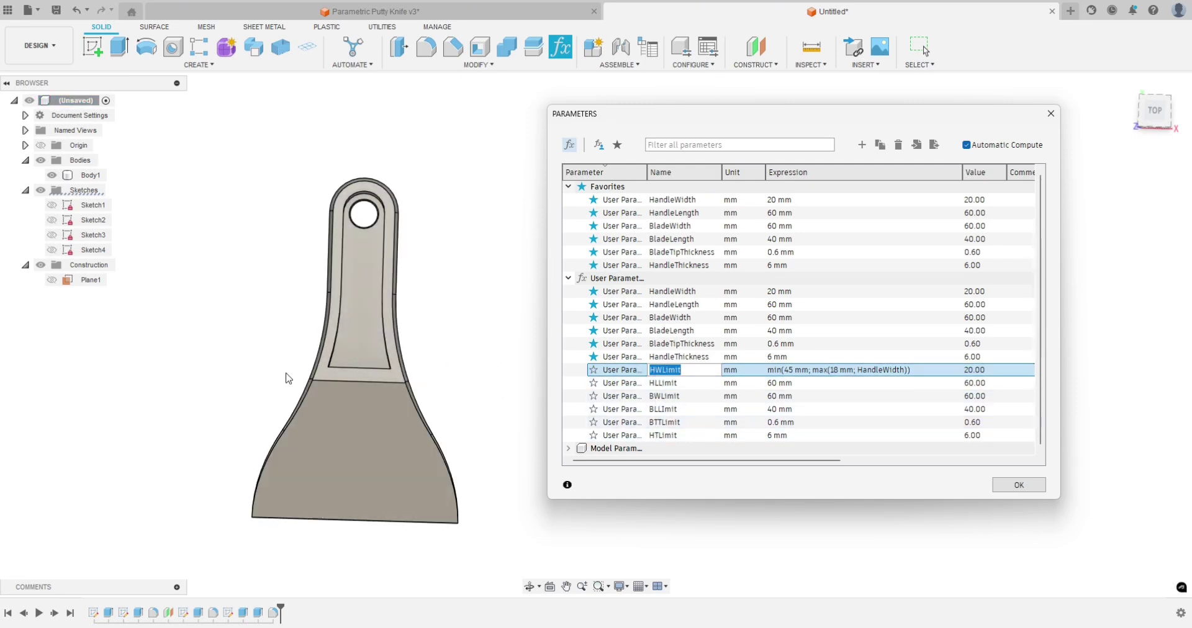
pyautogui.click(472, 372)
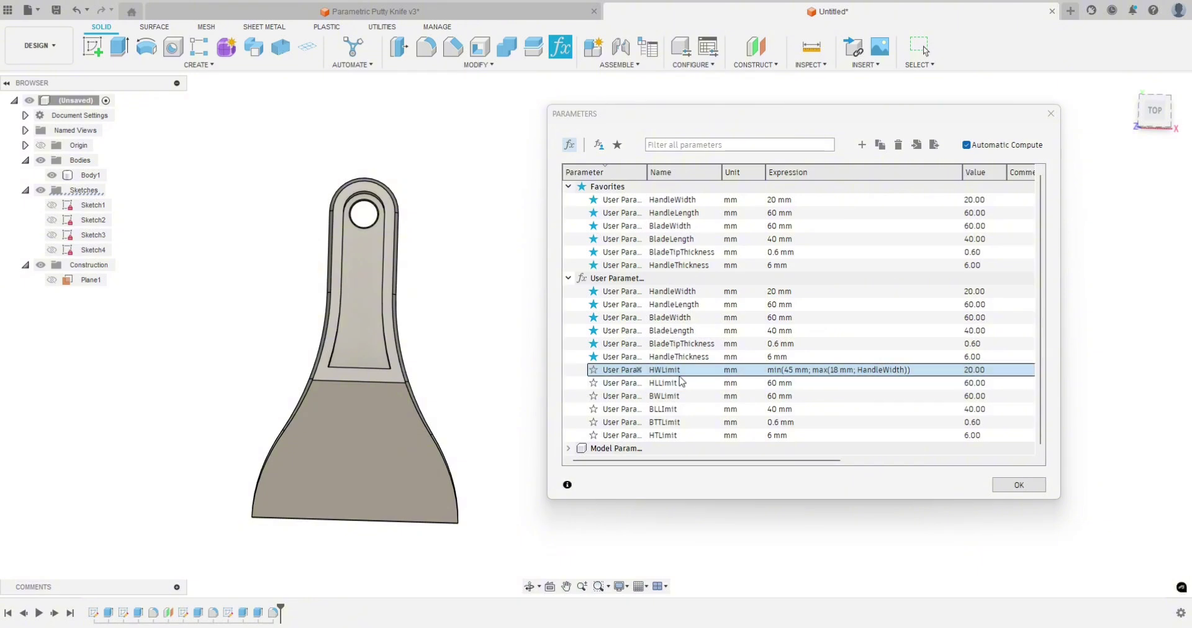
# Step: Review the nested max function and the HandleWidth reference inside the HWLimit expression without changing it
pyautogui.click(775, 370)
pyautogui.click(816, 370)
pyautogui.moveTo(811, 370); pyautogui.dragTo(908, 371)
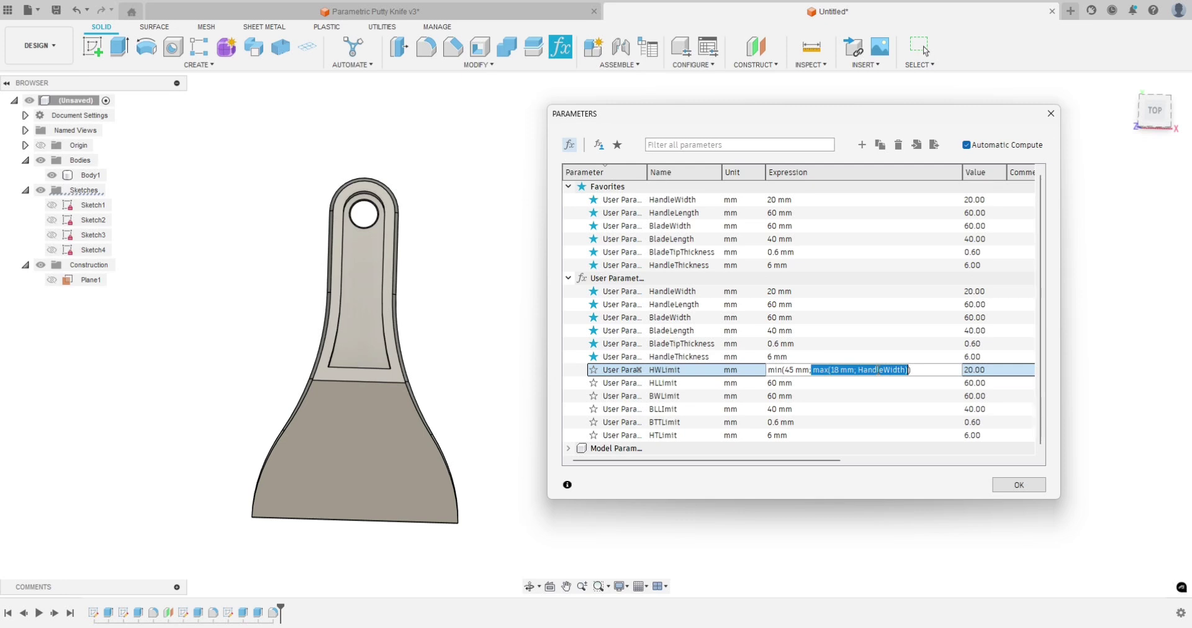
pyautogui.click(839, 369)
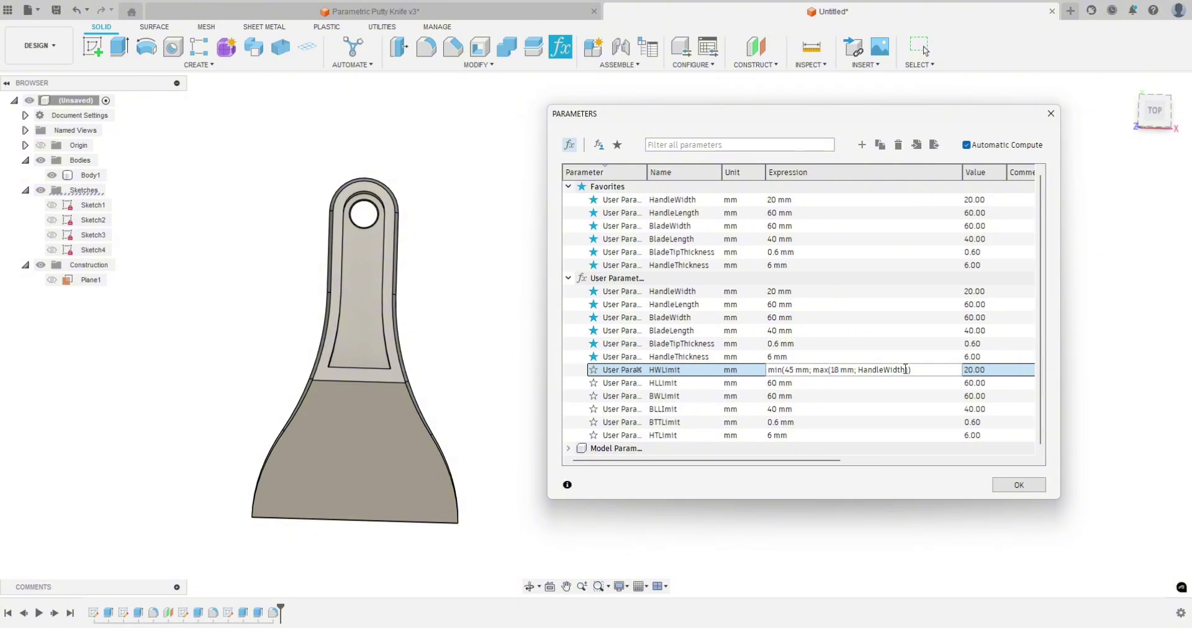
pyautogui.moveTo(905, 368); pyautogui.dragTo(857, 369)
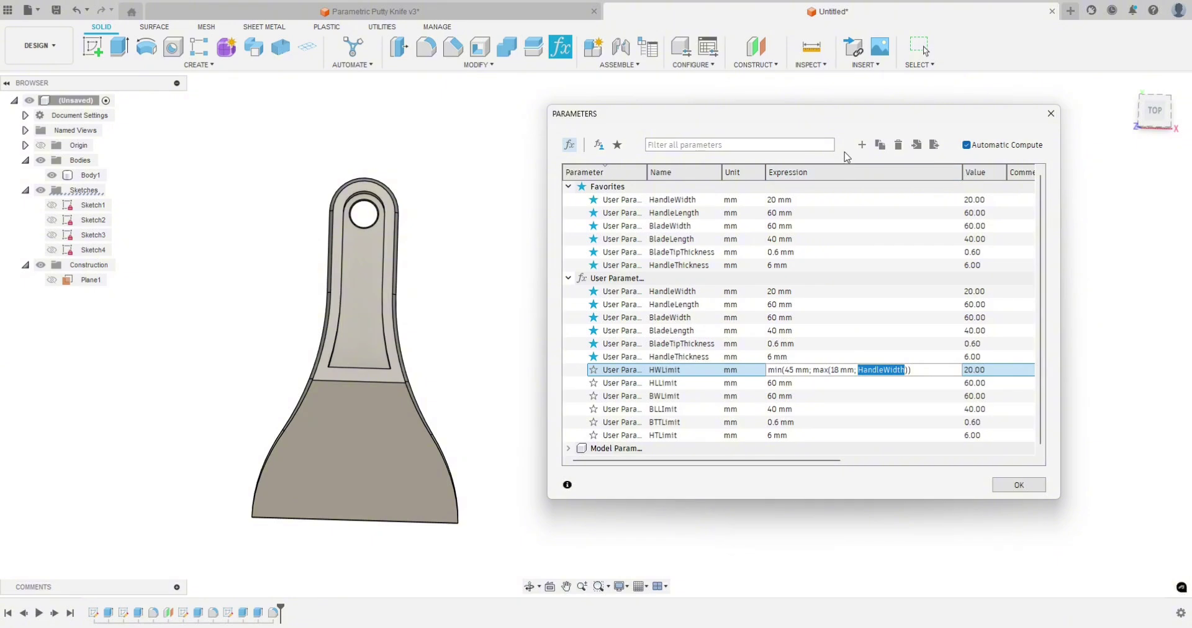
pyautogui.click(887, 265)
# Step: Set the favorite parameter HandleWidth to 25 mm to test a width inside the HWLimit range
pyautogui.click(806, 199)
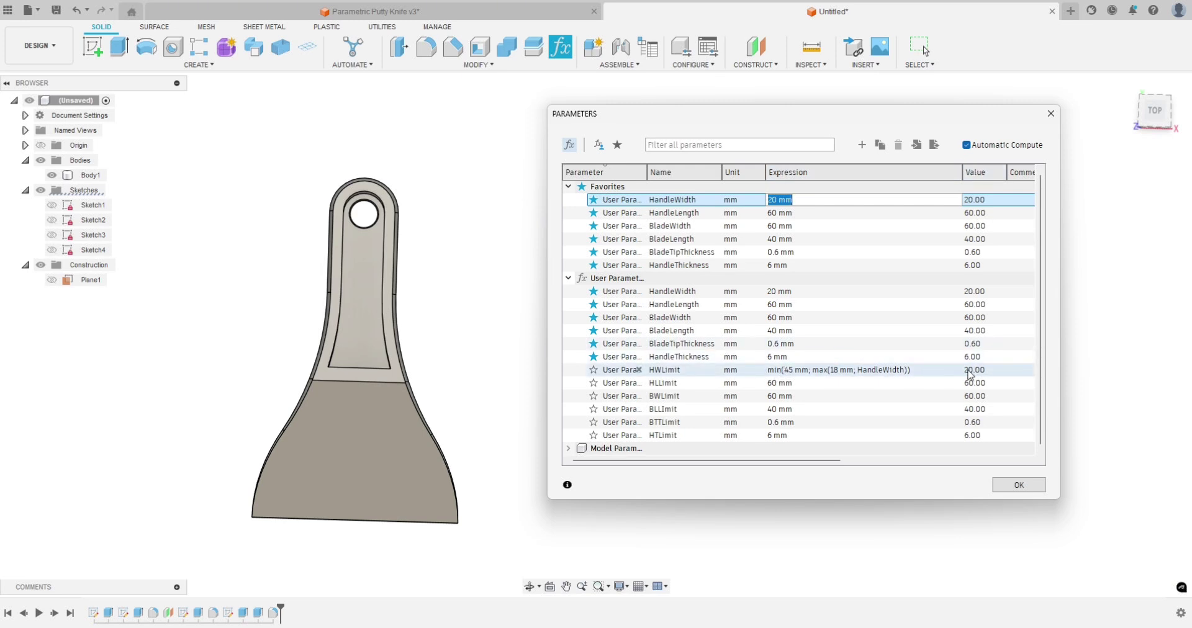
pyautogui.click(775, 200)
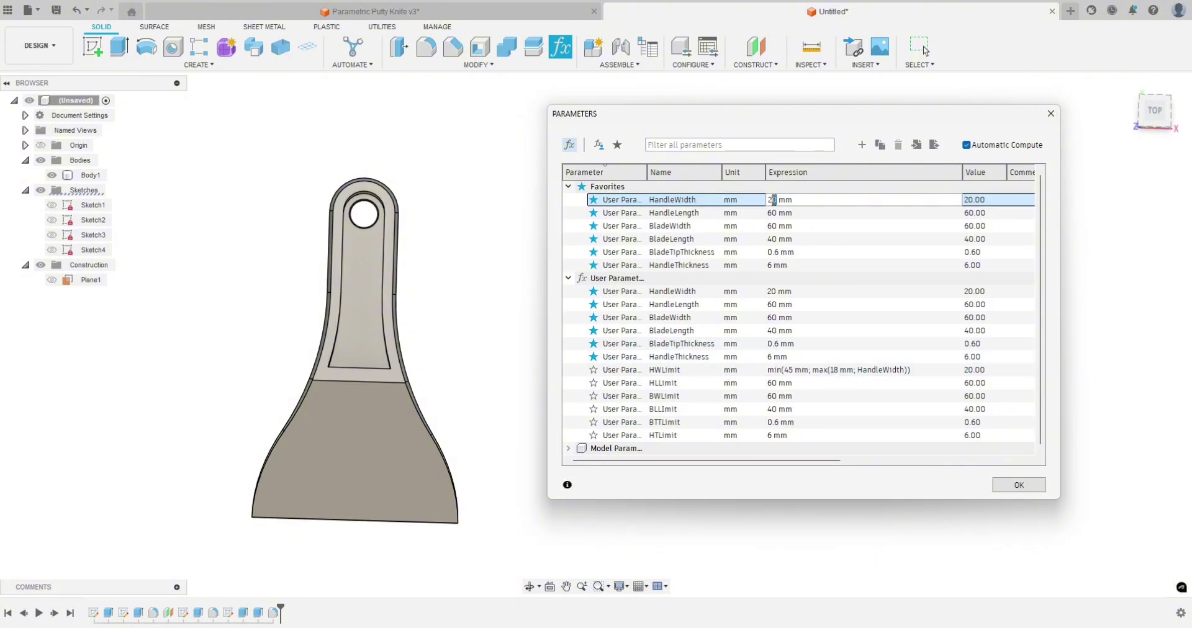
pyautogui.write('5')
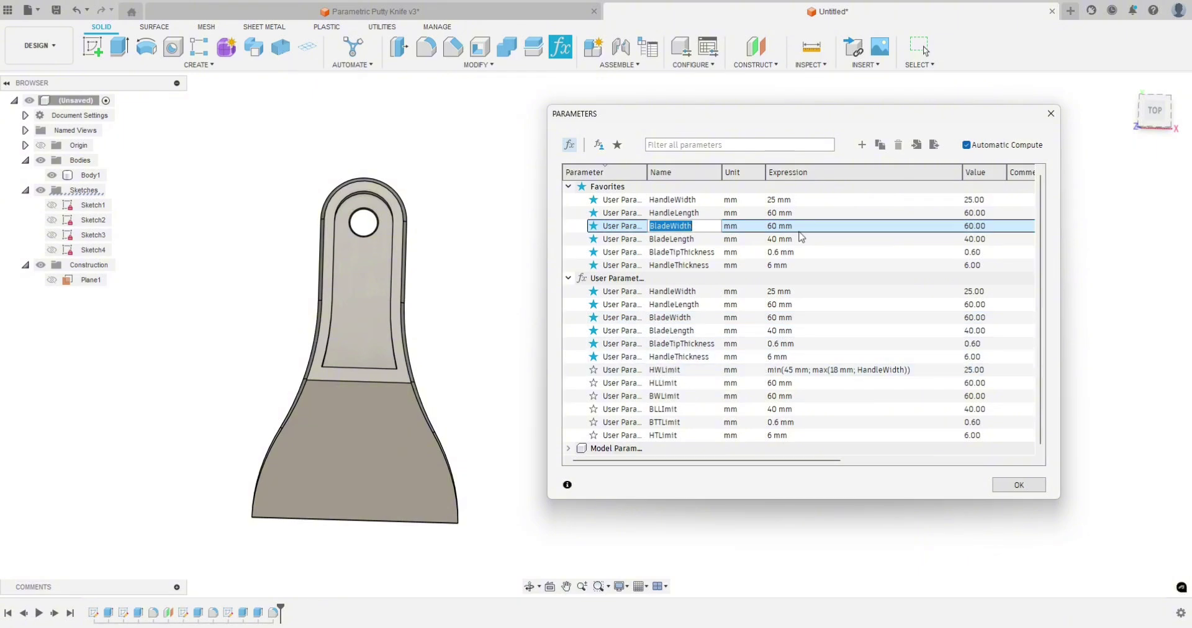
# Step: Set HandleWidth to 17 mm to test a value below the lower limit of HWLimit
pyautogui.click(777, 199)
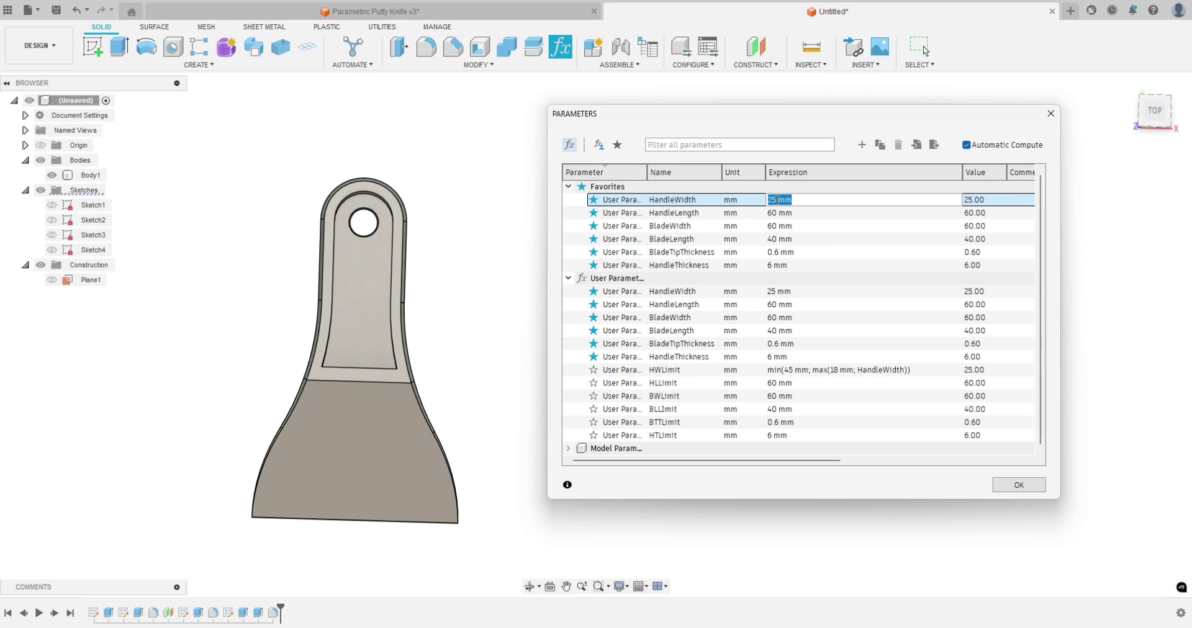
pyautogui.doubleClick(772, 199)
pyautogui.write('17')
pyautogui.click(746, 227)
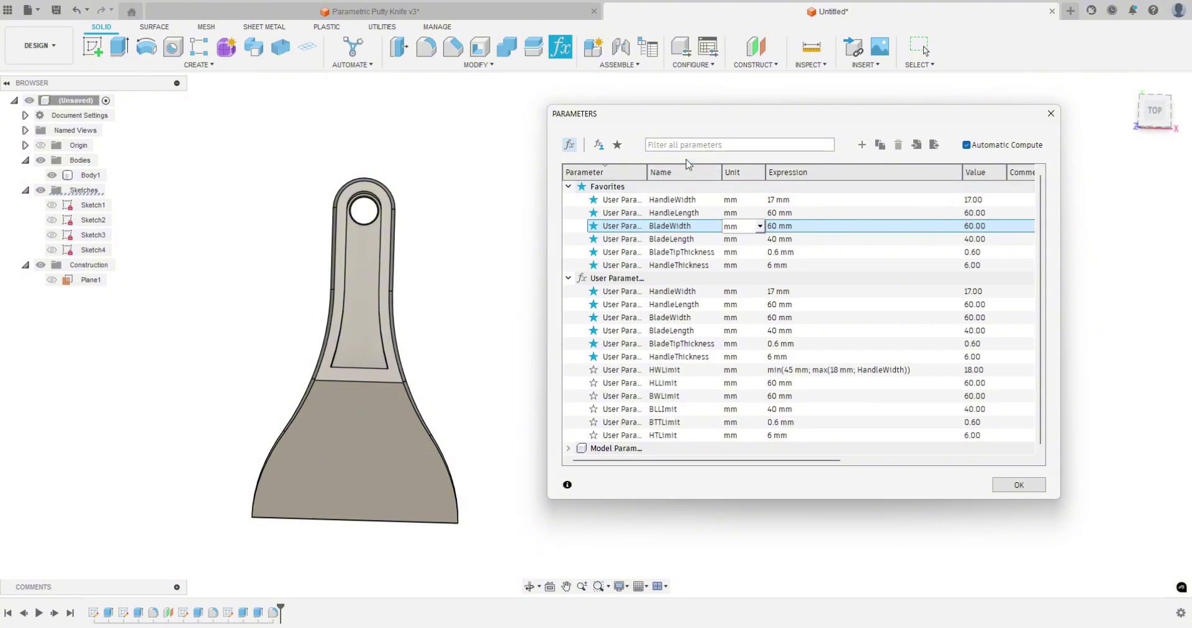
# Step: Set HandleWidth to 46 mm to test a value above the upper limit of HWLimit
pyautogui.click(568, 279)
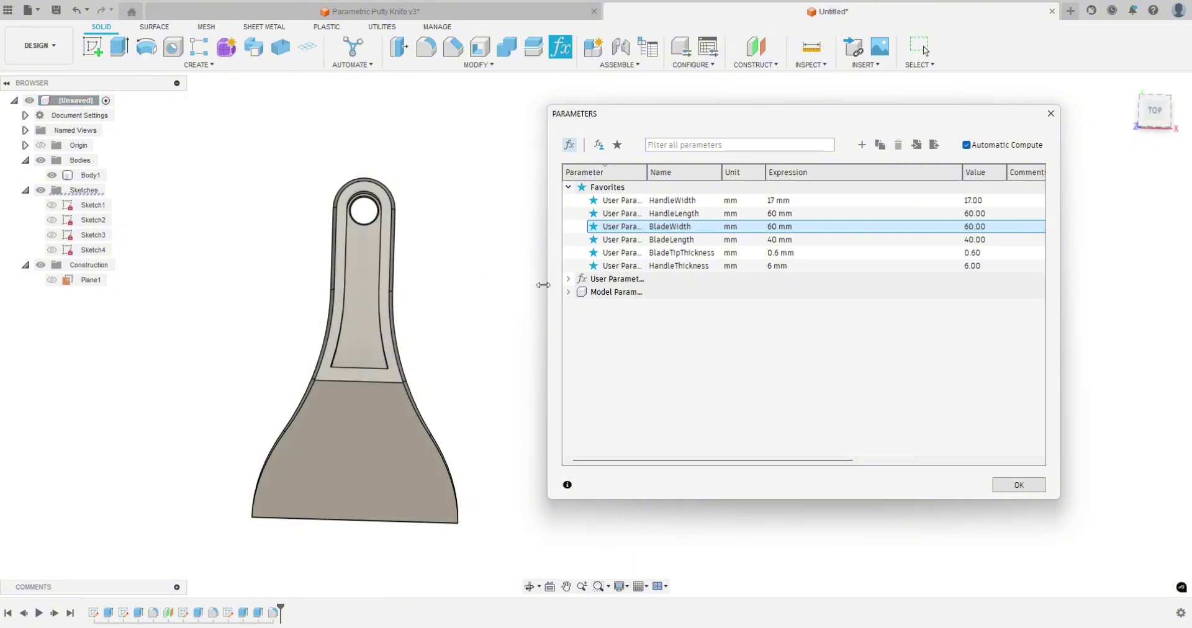
pyautogui.click(568, 280)
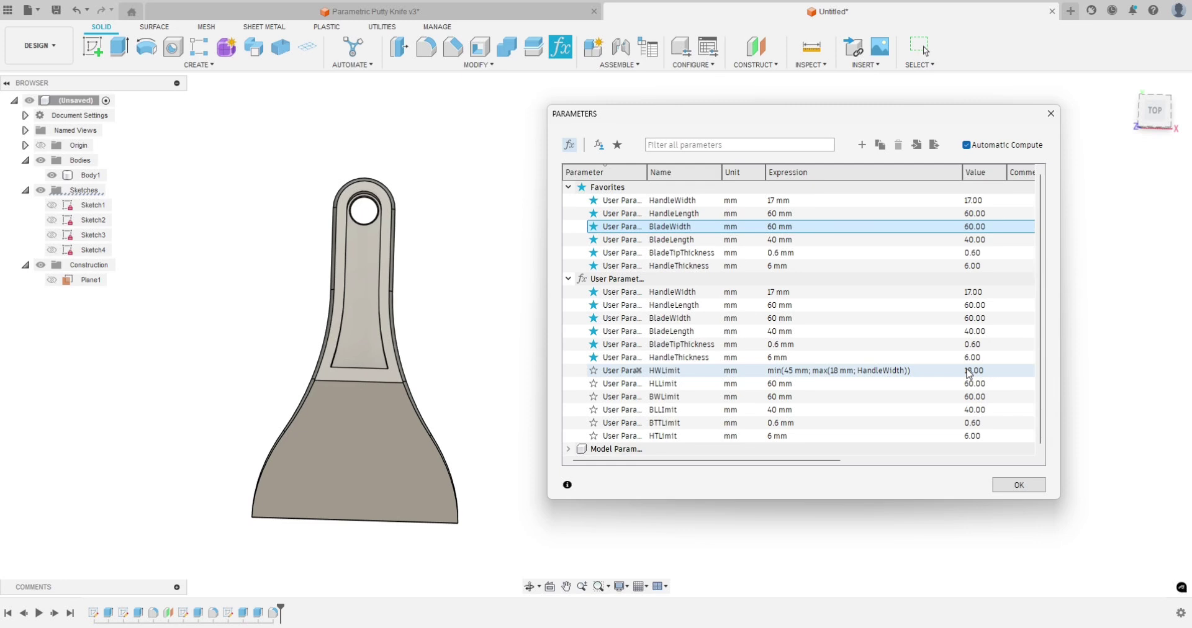
pyautogui.click(775, 200)
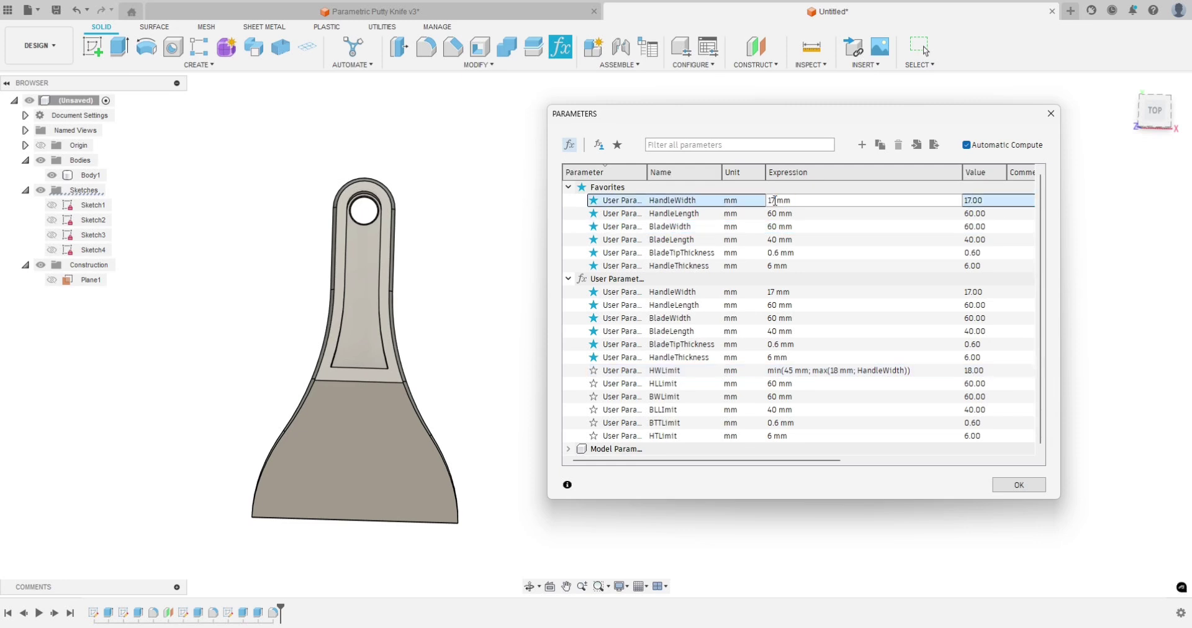
pyautogui.write('46')
pyautogui.click(797, 242)
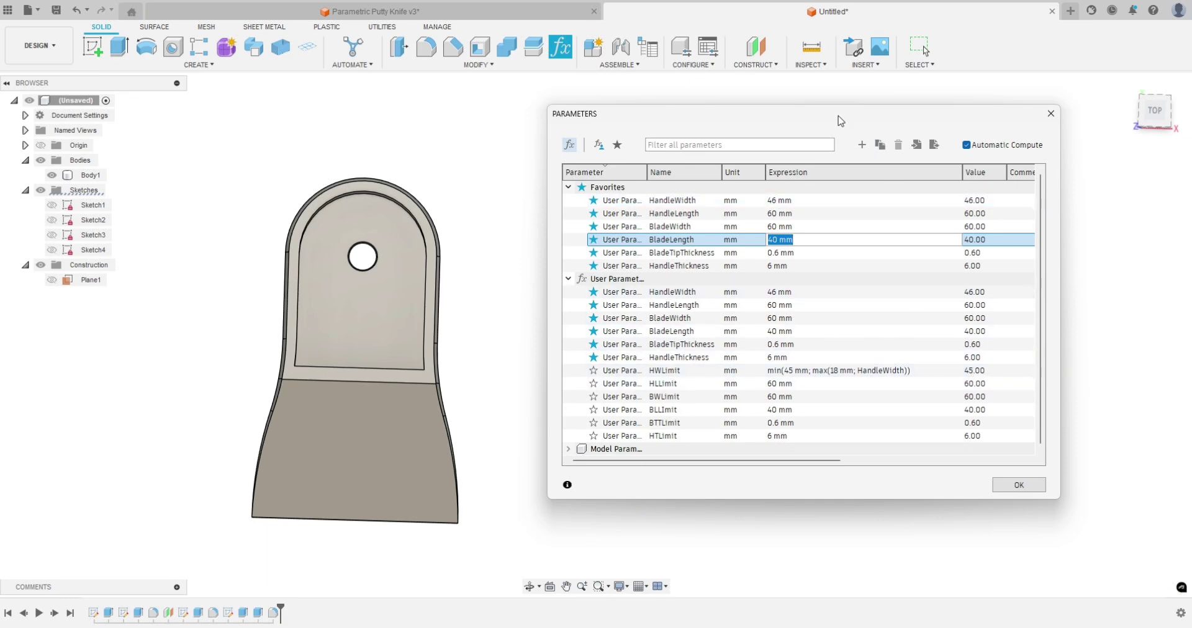
# Step: Narrow the Expression column and add the comment "Limit = 18mm-45mm" to the HandleWidth parameter
pyautogui.click(828, 212)
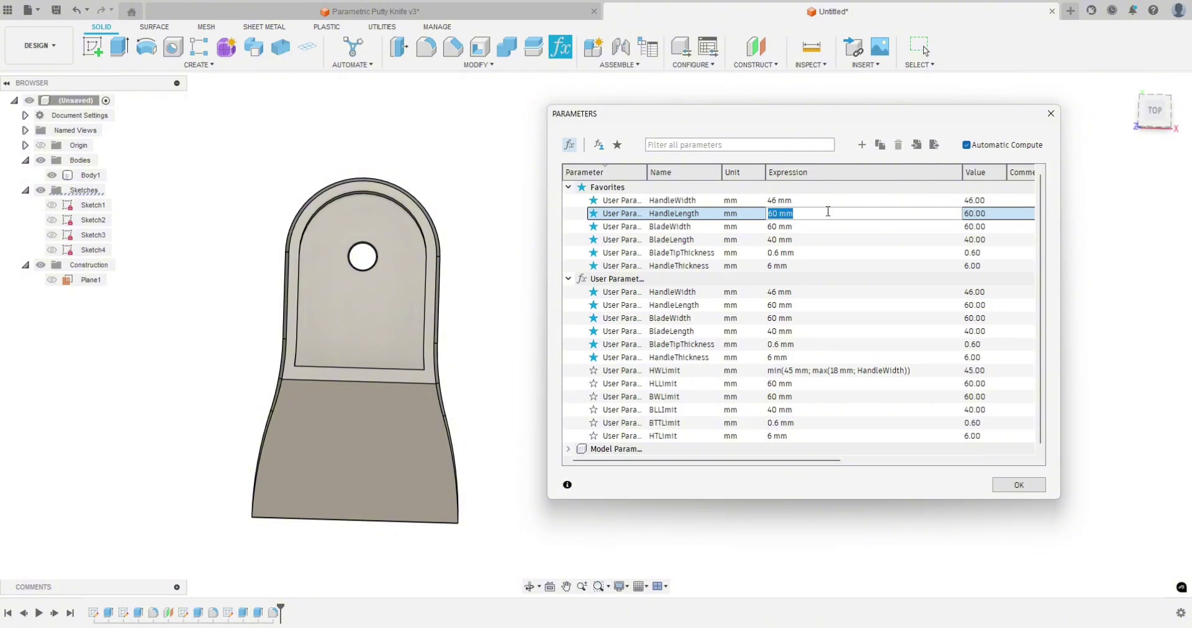
pyautogui.click(824, 200)
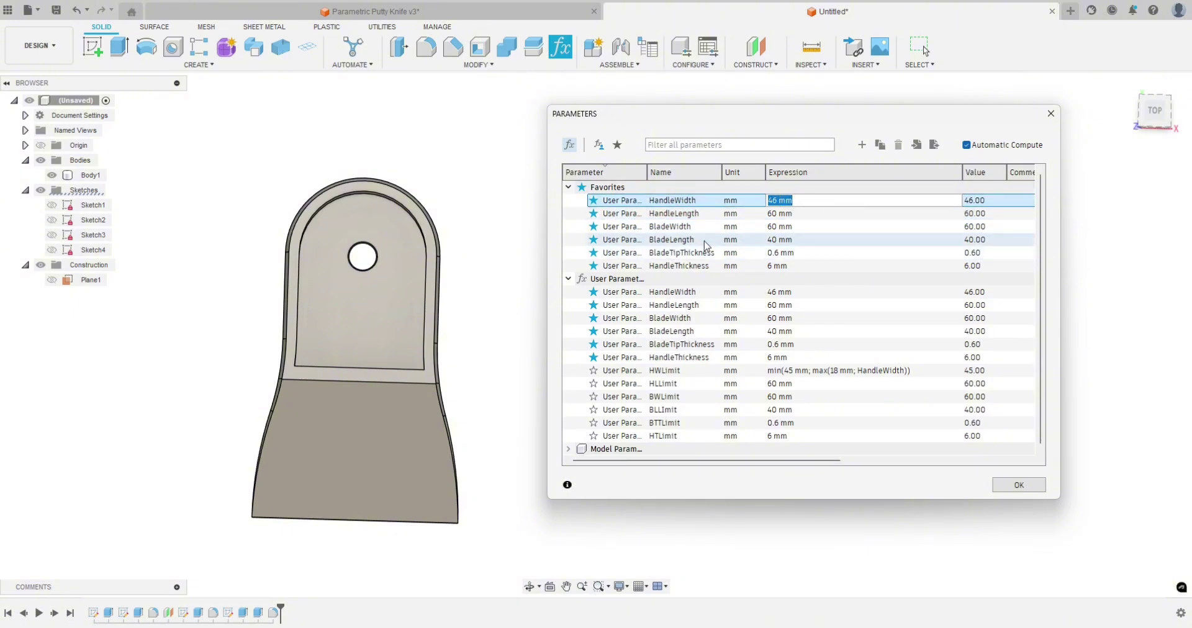
pyautogui.moveTo(961, 171); pyautogui.dragTo(807, 178)
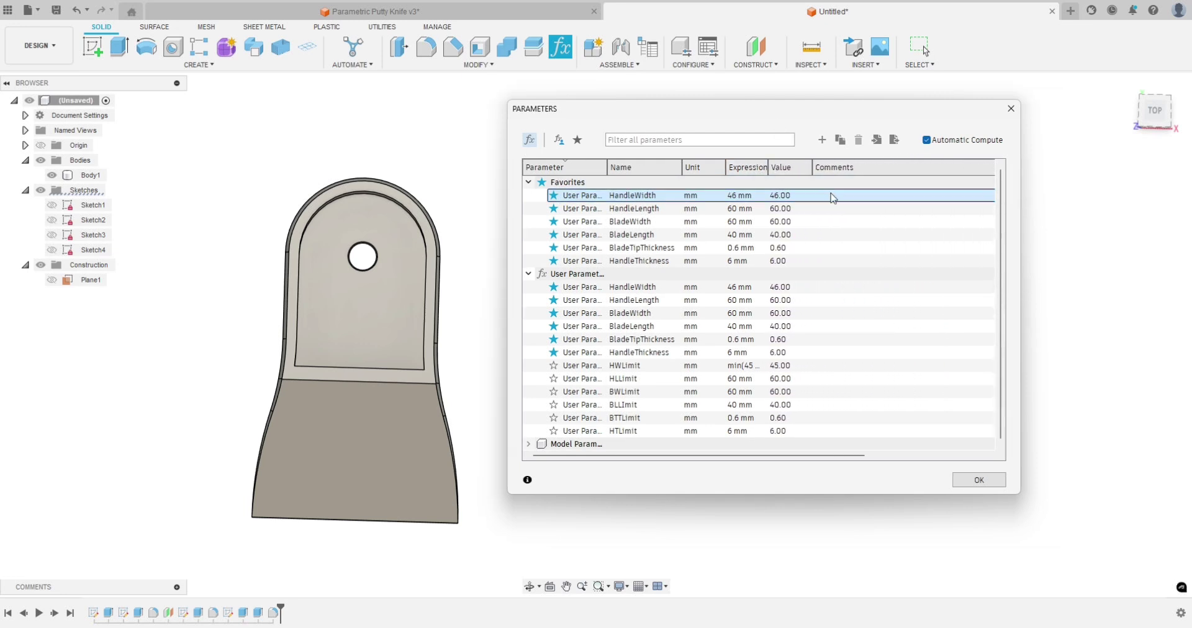
pyautogui.click(836, 196)
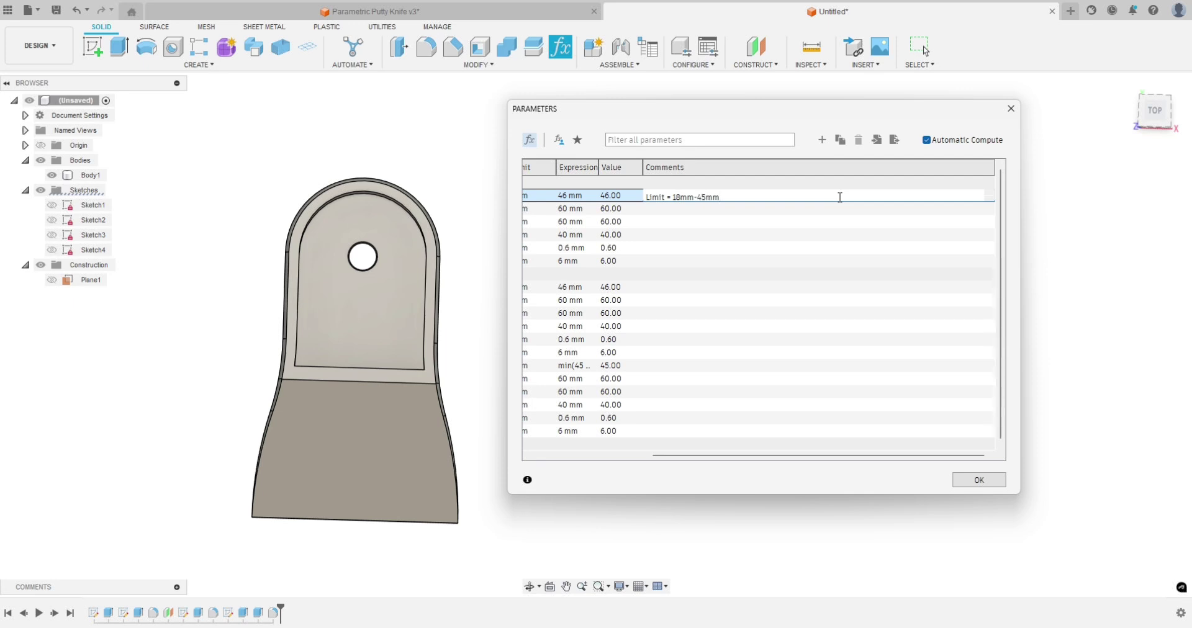
pyautogui.click(779, 245)
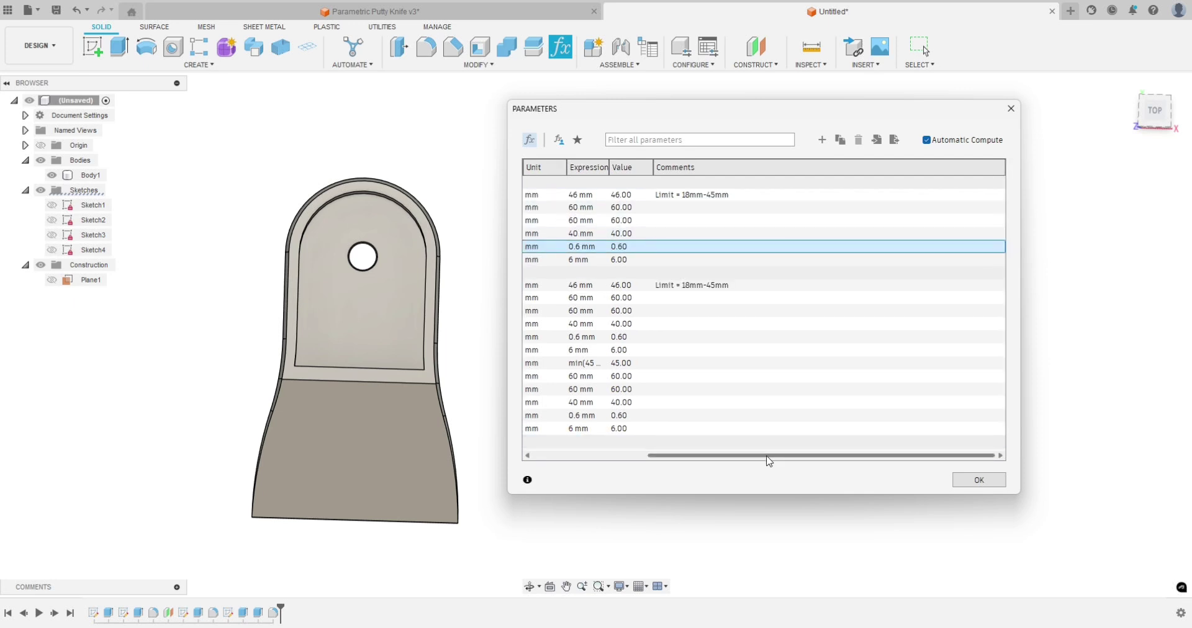
# Step: Widen the Expression column of the parameter table and collapse the User Parameters group
pyautogui.moveTo(768, 460); pyautogui.dragTo(615, 459)
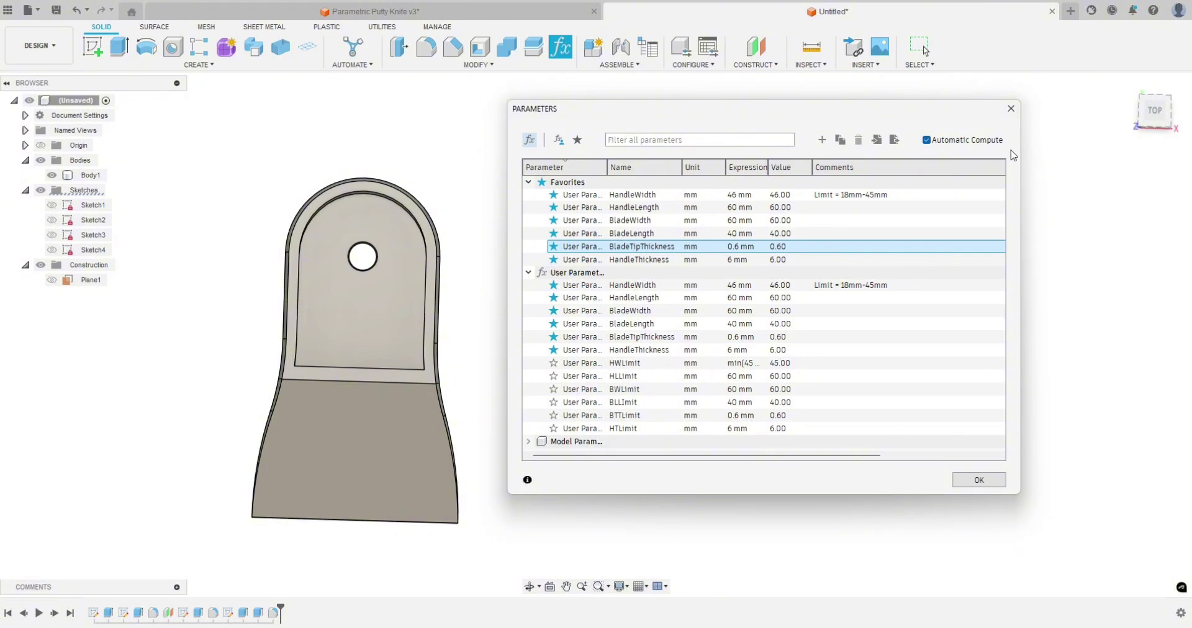
pyautogui.moveTo(812, 169)
pyautogui.mouseDown()
pyautogui.moveTo(772, 174)
pyautogui.moveTo(816, 175)
pyautogui.mouseUp()
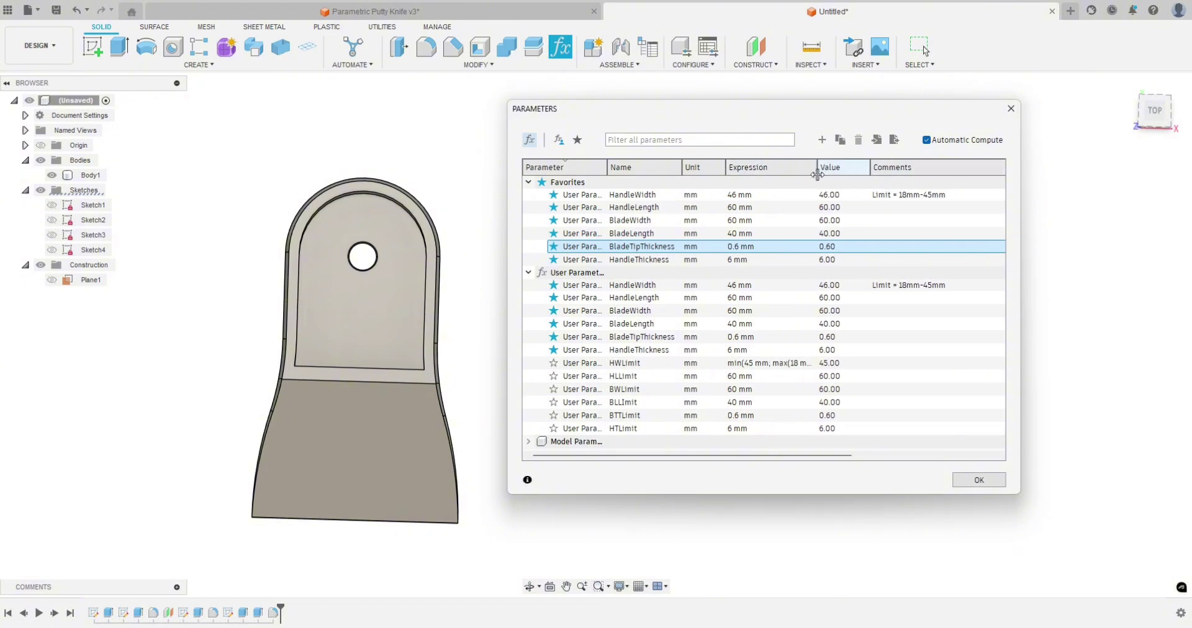
pyautogui.click(528, 272)
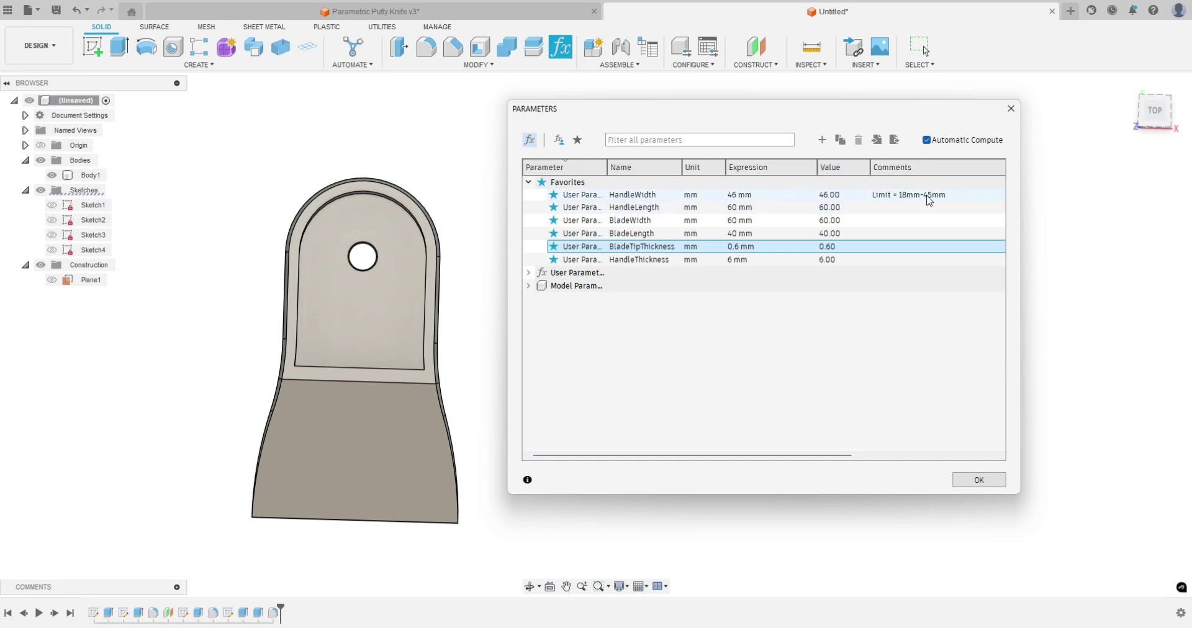
# Step: Set HandleWidth to 18 mm and inspect the handle's recess and hanging hole from several angles
pyautogui.click(735, 195)
pyautogui.moveTo(736, 193); pyautogui.dragTo(726, 200)
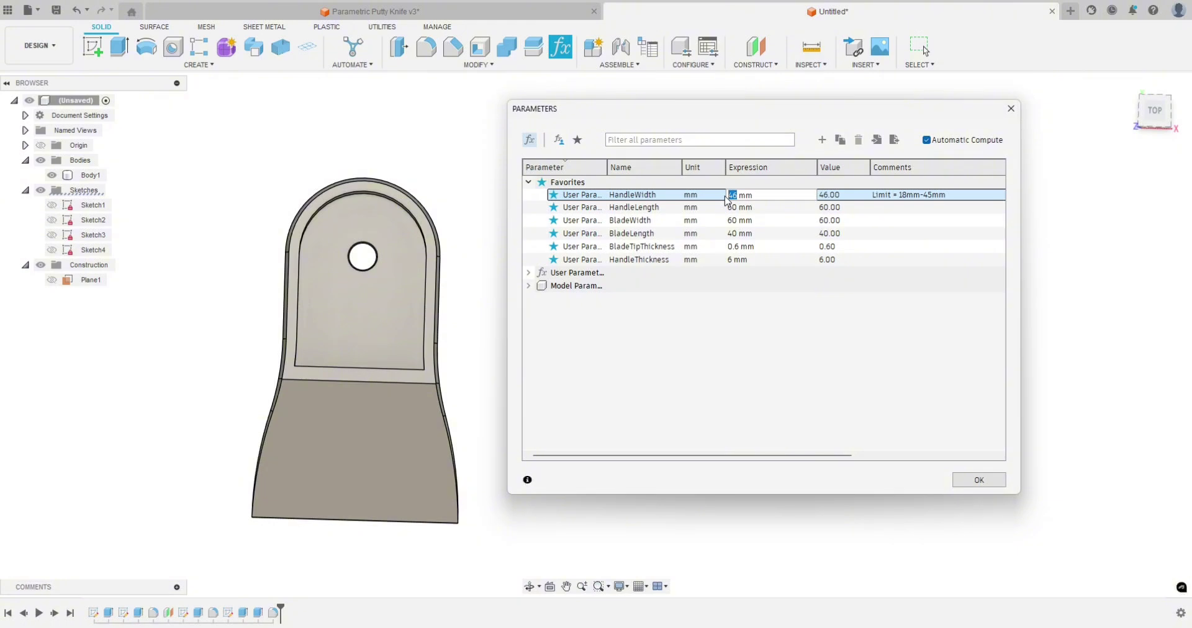
pyautogui.write('18')
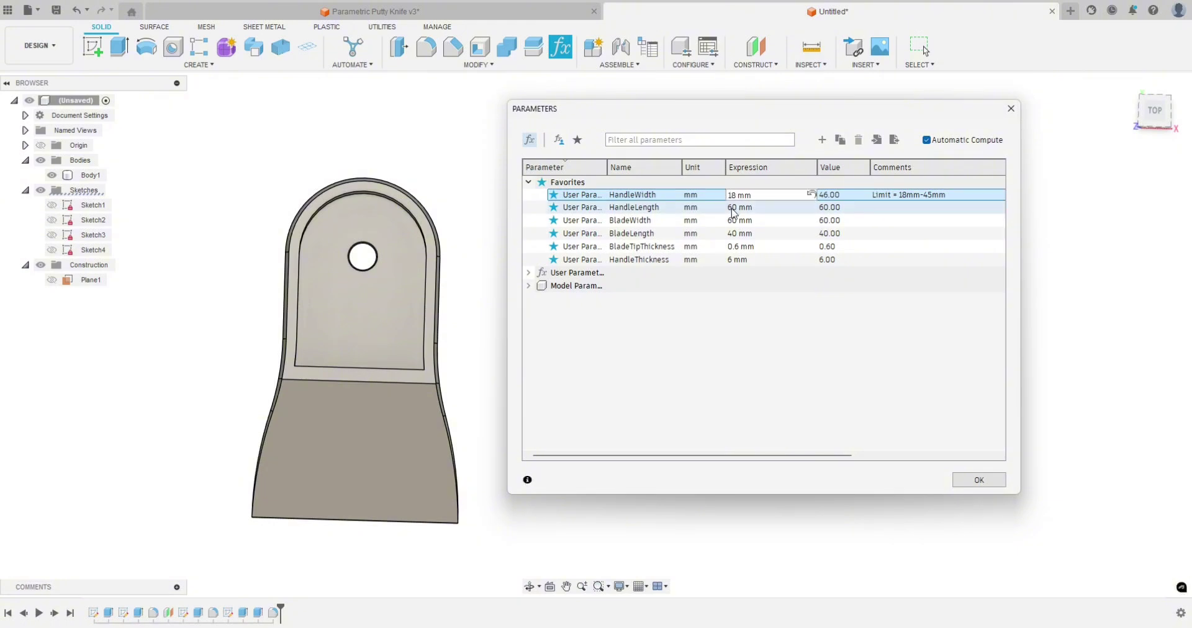
pyautogui.click(734, 208)
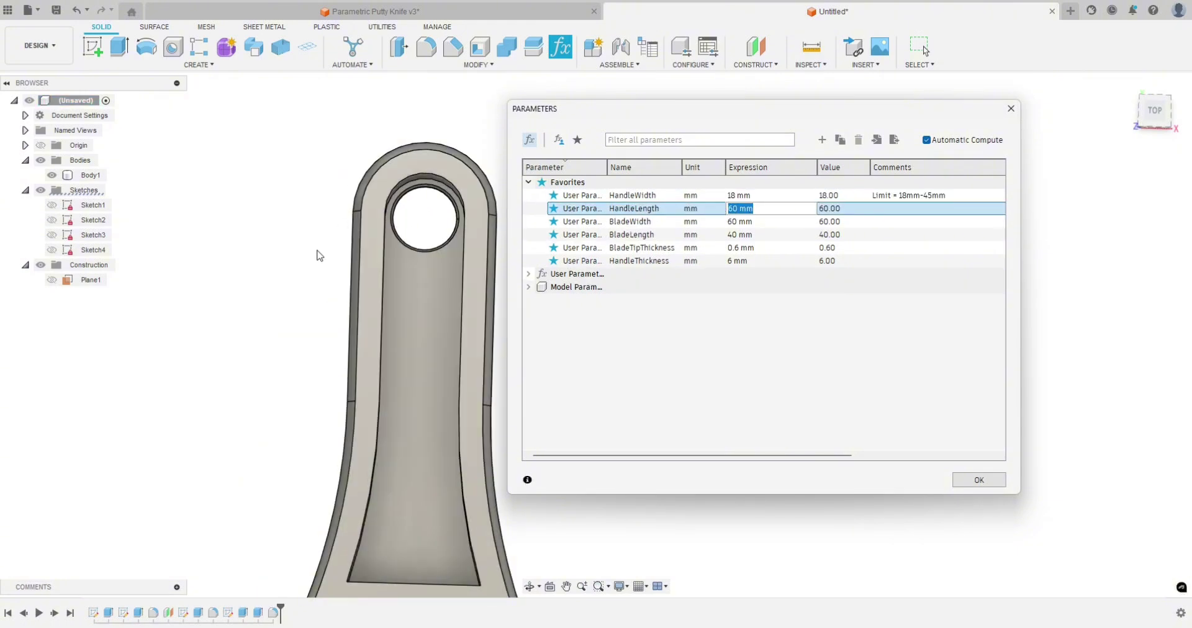
pyautogui.keyDown('shift'); pyautogui.moveTo(306, 288); pyautogui.dragTo(258, 195, button='middle'); pyautogui.keyUp('shift')
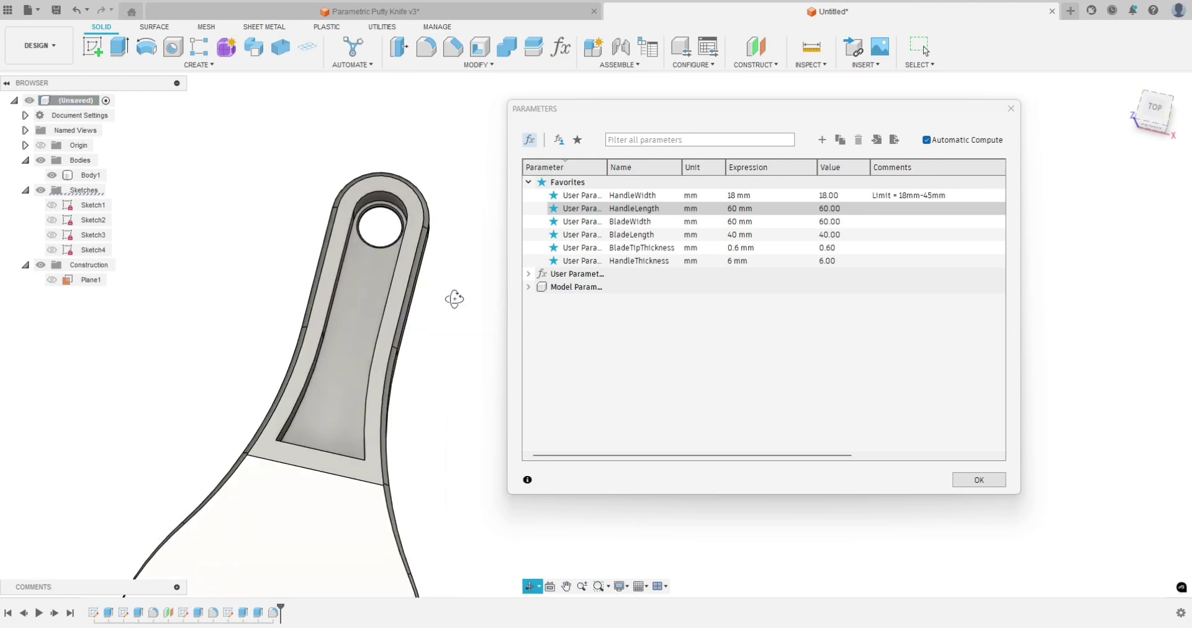
pyautogui.keyDown('shift'); pyautogui.moveTo(456, 292); pyautogui.dragTo(472, 292, button='middle'); pyautogui.keyUp('shift')
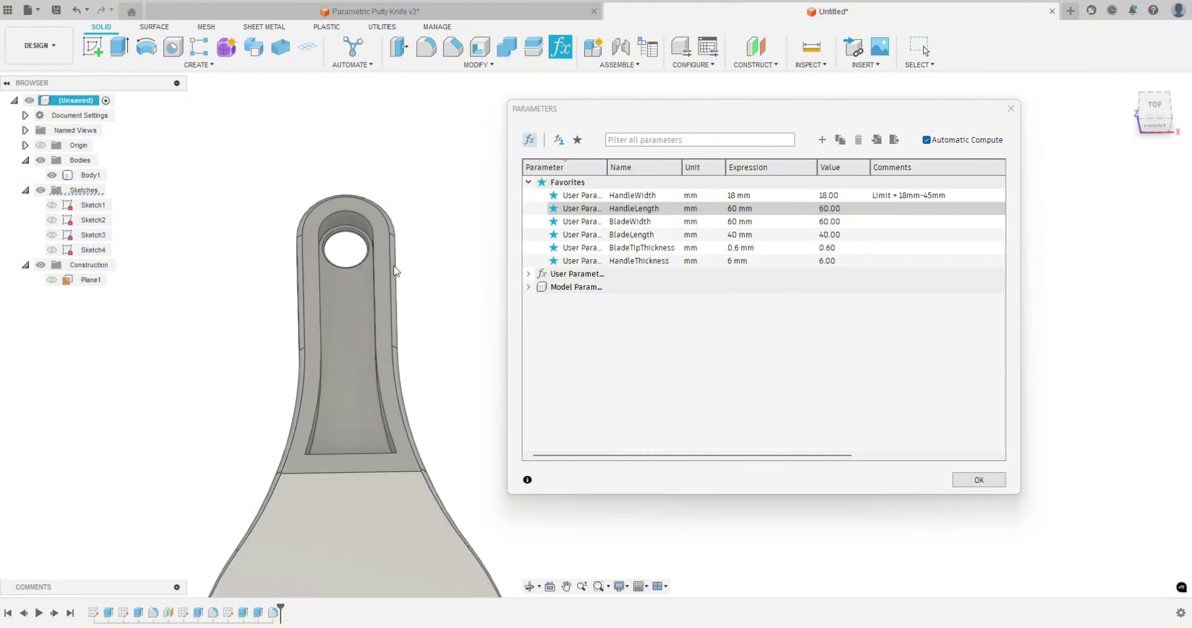
pyautogui.keyDown('shift'); pyautogui.moveTo(472, 324); pyautogui.dragTo(434, 313, button='middle'); pyautogui.keyUp('shift')
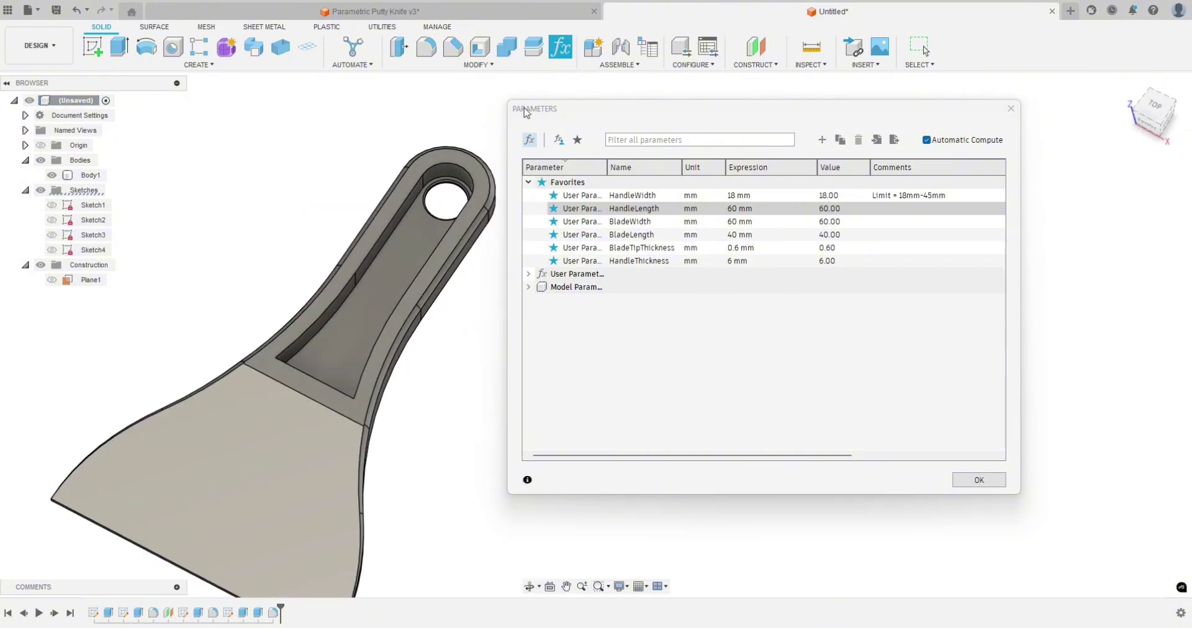
# Step: Expand the User Parameters group and enlarge the Expression column and Parameters dialog to fit the full HWLimit expression and comments
pyautogui.click(528, 274)
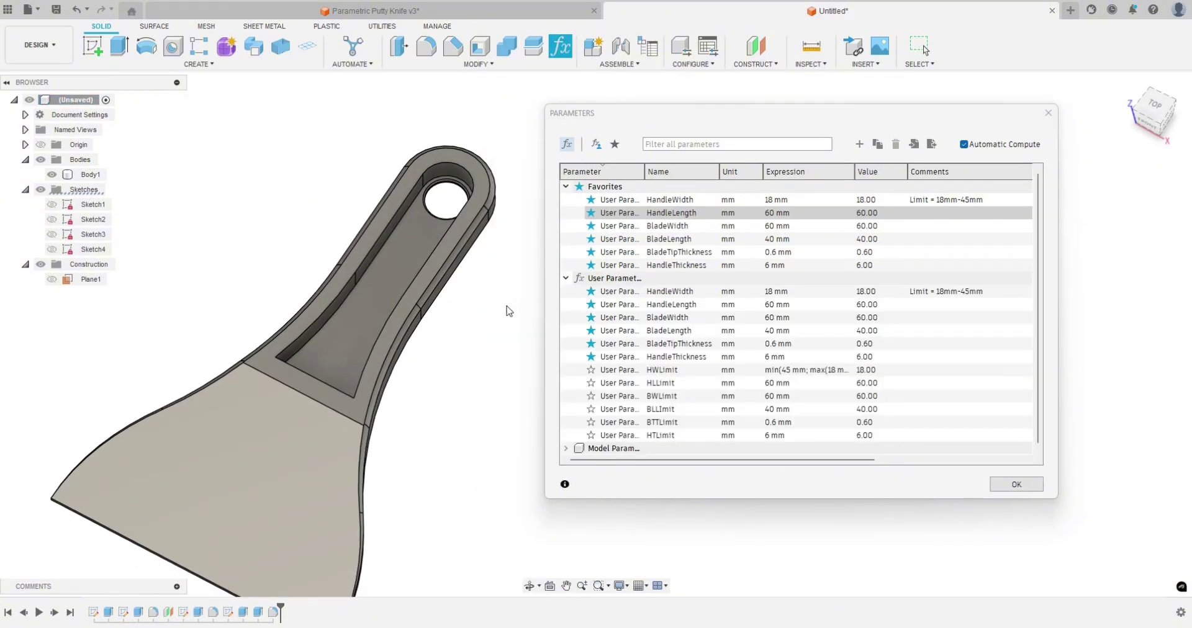
pyautogui.click(743, 129)
pyautogui.moveTo(787, 124); pyautogui.dragTo(805, 124)
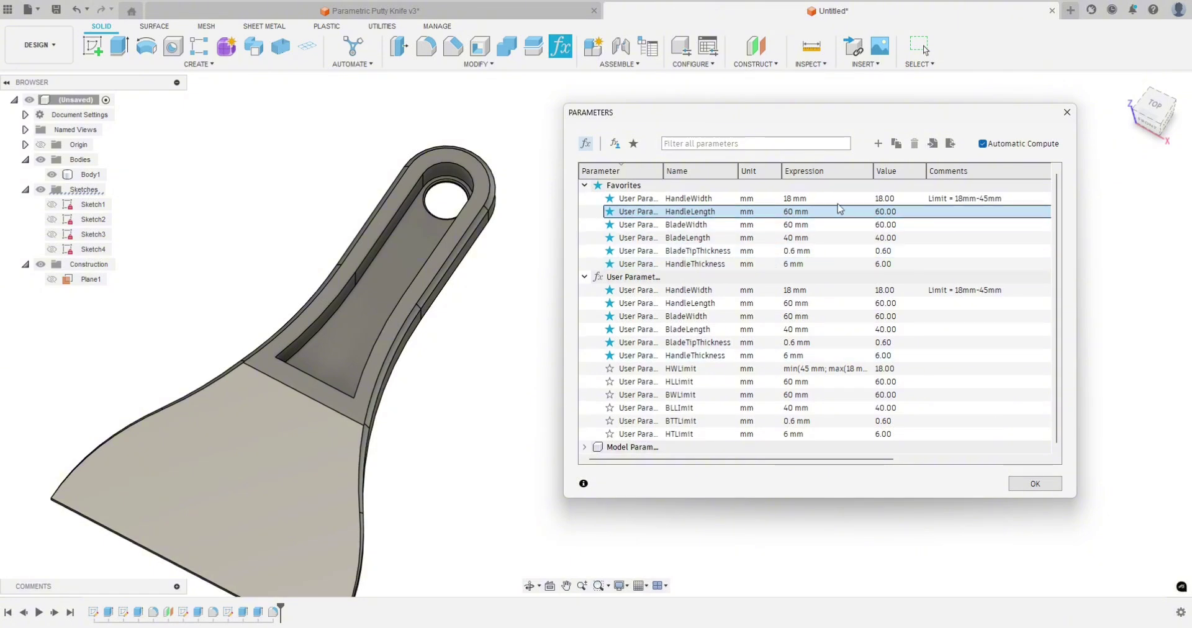
pyautogui.moveTo(874, 172); pyautogui.dragTo(947, 172)
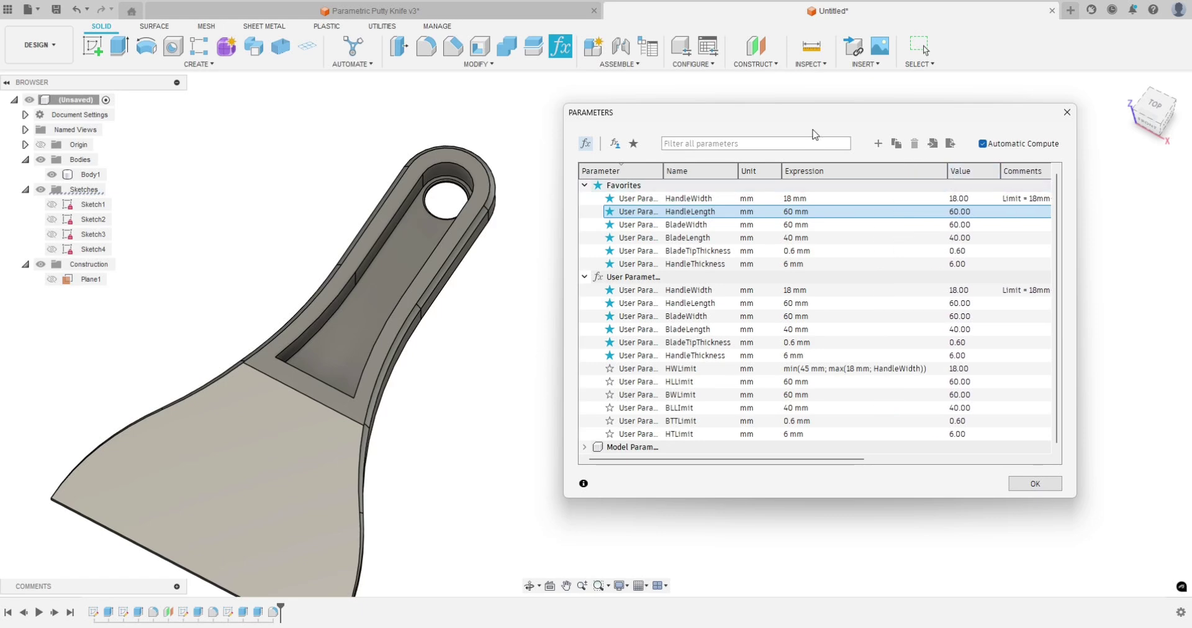
pyautogui.moveTo(815, 127); pyautogui.dragTo(759, 116)
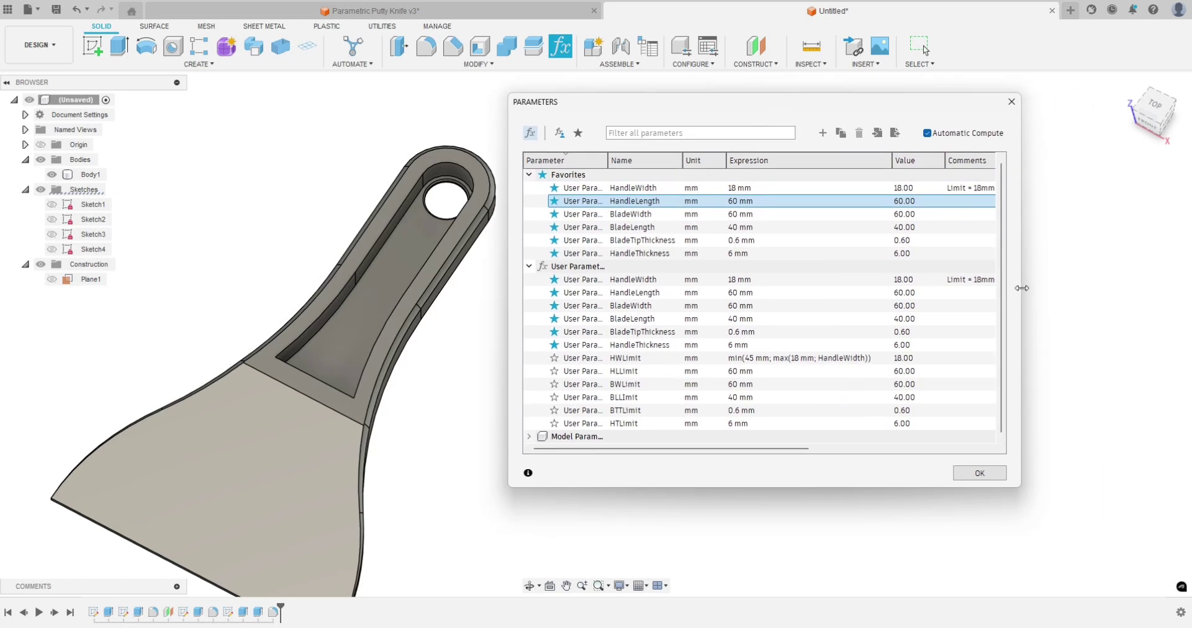
pyautogui.moveTo(1021, 287); pyautogui.dragTo(1129, 288)
pyautogui.moveTo(858, 113); pyautogui.dragTo(881, 130)
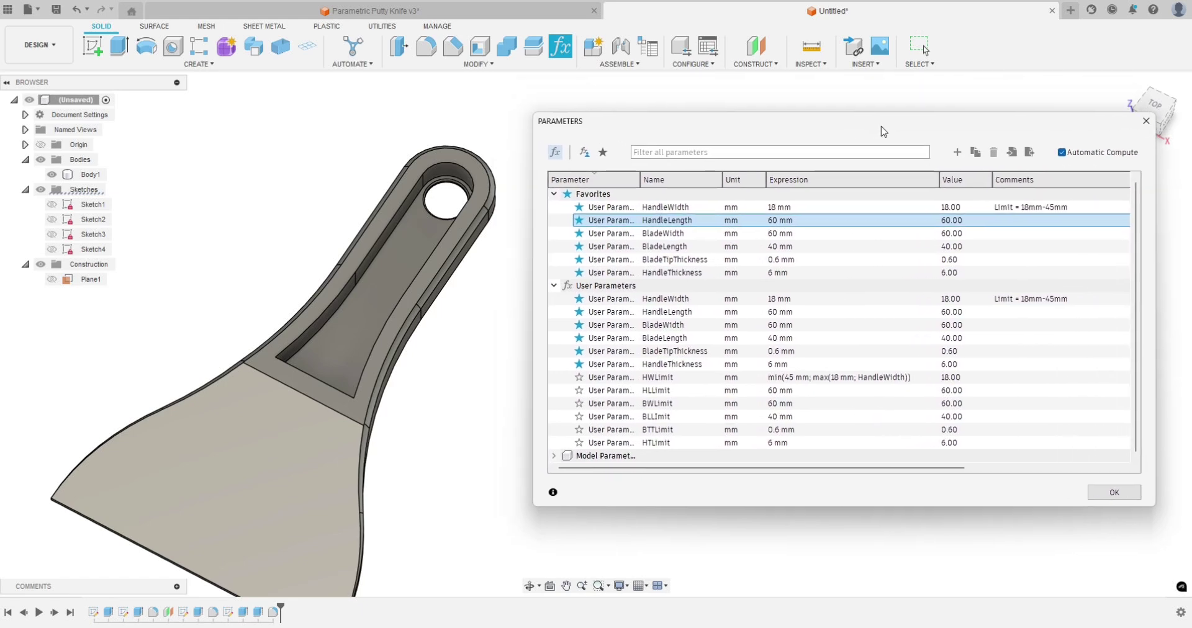
pyautogui.scroll(-3, 423, 178)
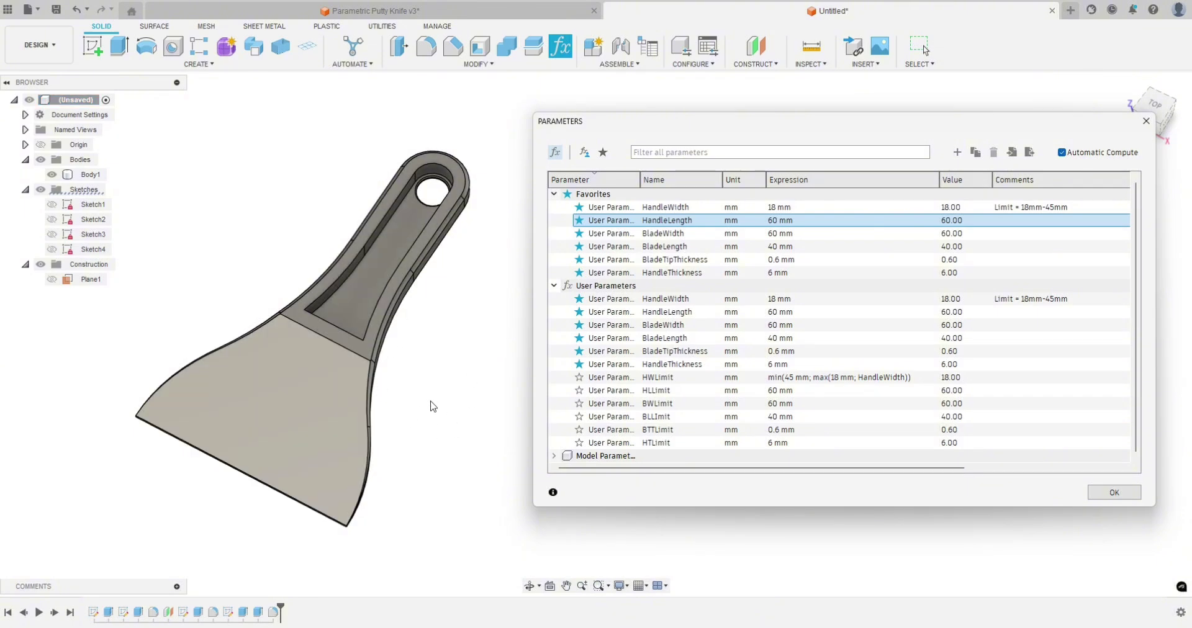
# Step: Set BWLimit to 19 mm and inspect the blade's transition into the handle
pyautogui.scroll(-1, 432, 406)
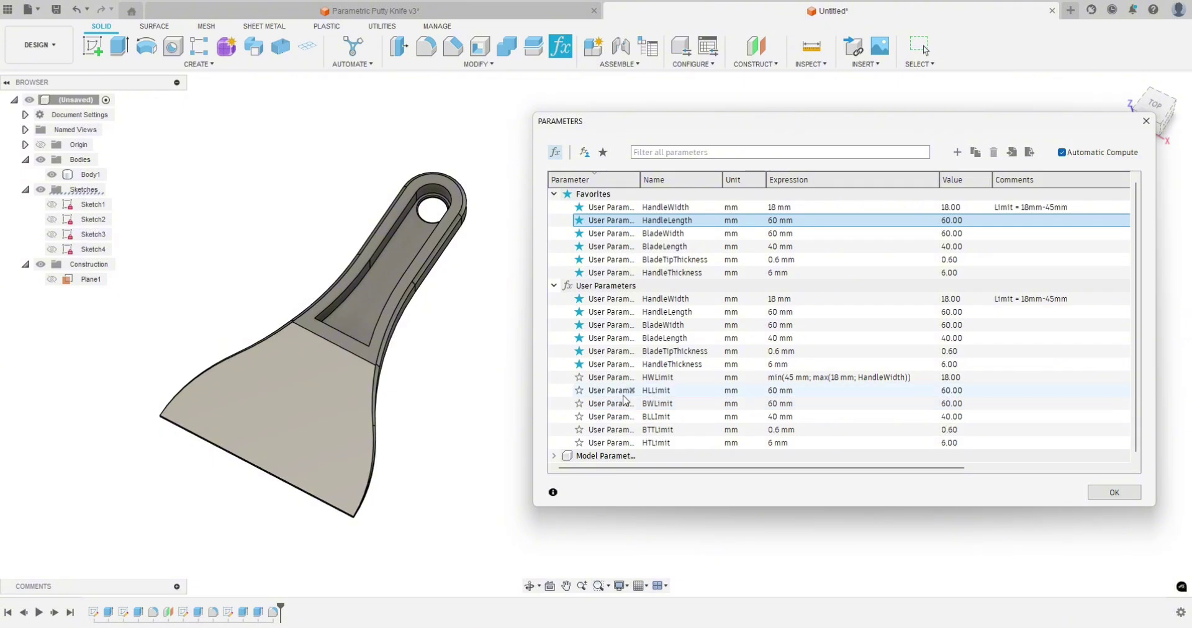
pyautogui.keyDown('shift'); pyautogui.moveTo(458, 409); pyautogui.dragTo(431, 357, button='middle'); pyautogui.keyUp('shift')
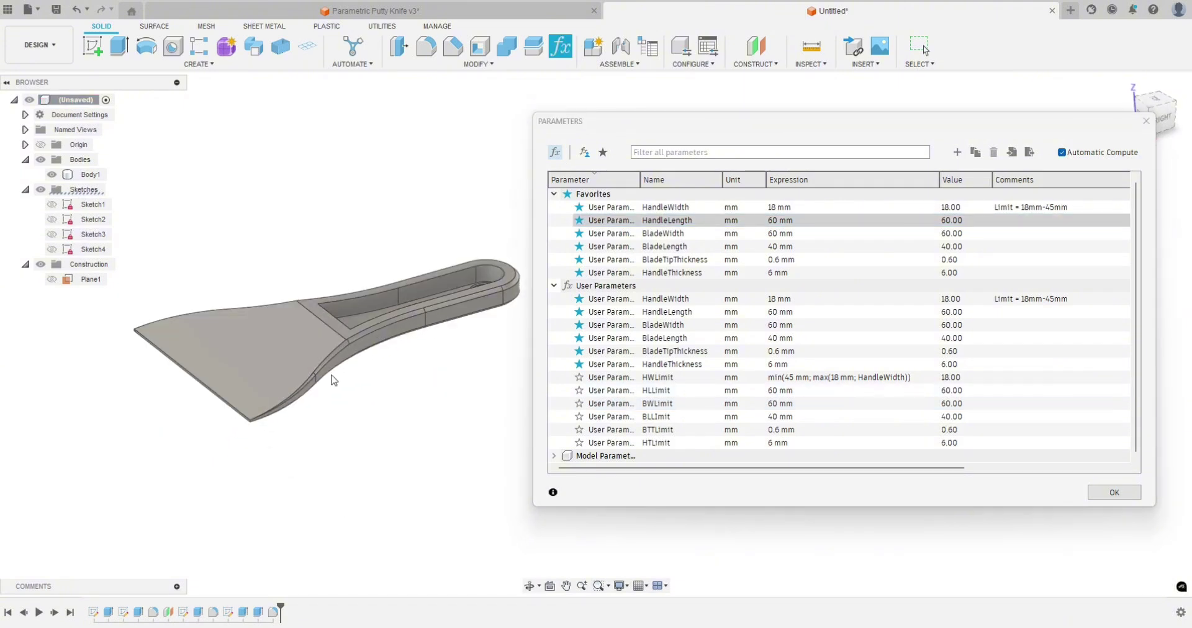
pyautogui.moveTo(374, 370)
pyautogui.keyDown('shift'); pyautogui.mouseDown(button='middle')
pyautogui.moveTo(398, 403)
pyautogui.moveTo(426, 375)
pyautogui.moveTo(393, 367)
pyautogui.mouseUp(button='middle'); pyautogui.keyUp('shift')
pyautogui.keyDown('shift'); pyautogui.moveTo(433, 428); pyautogui.dragTo(447, 437, button='middle'); pyautogui.keyUp('shift')
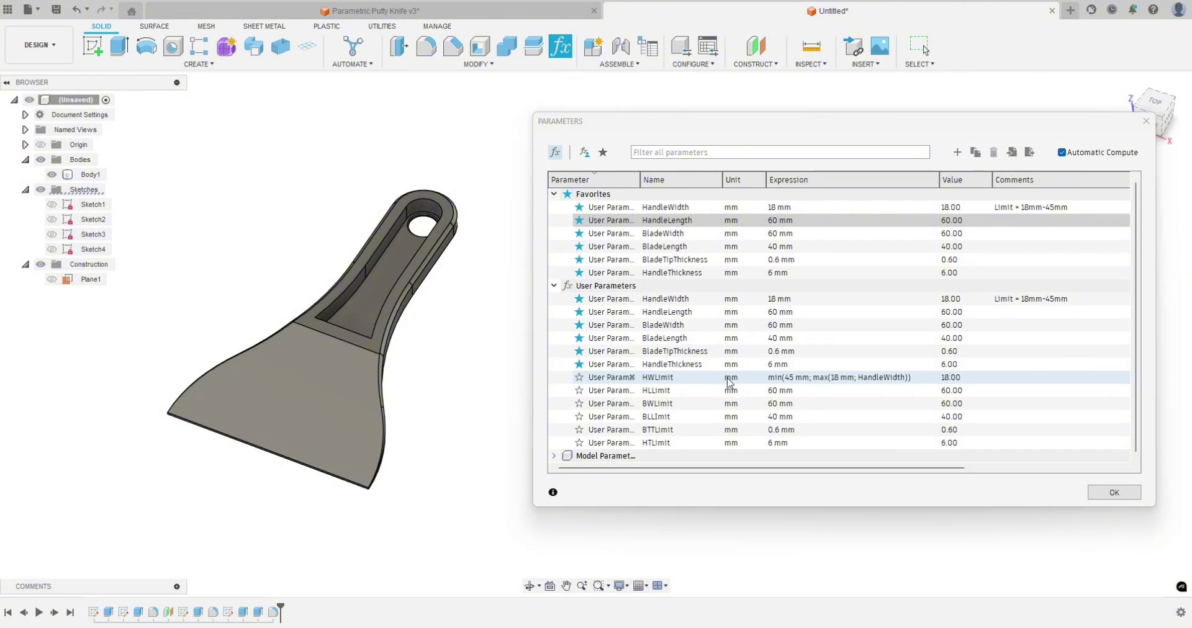
pyautogui.click(664, 405)
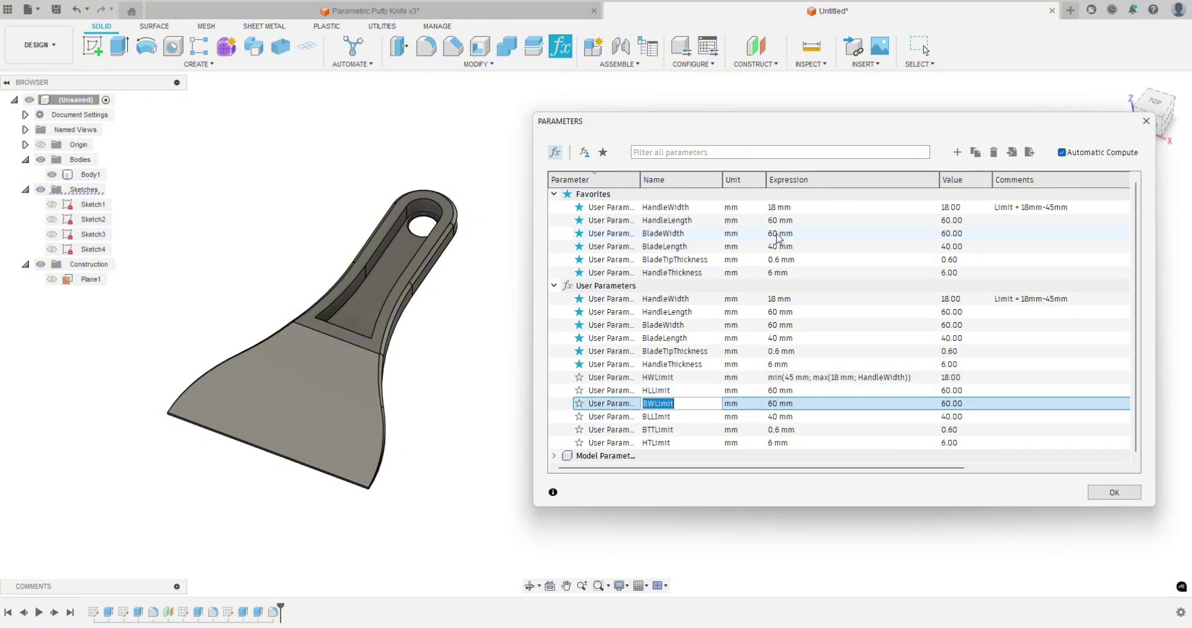
pyautogui.click(775, 403)
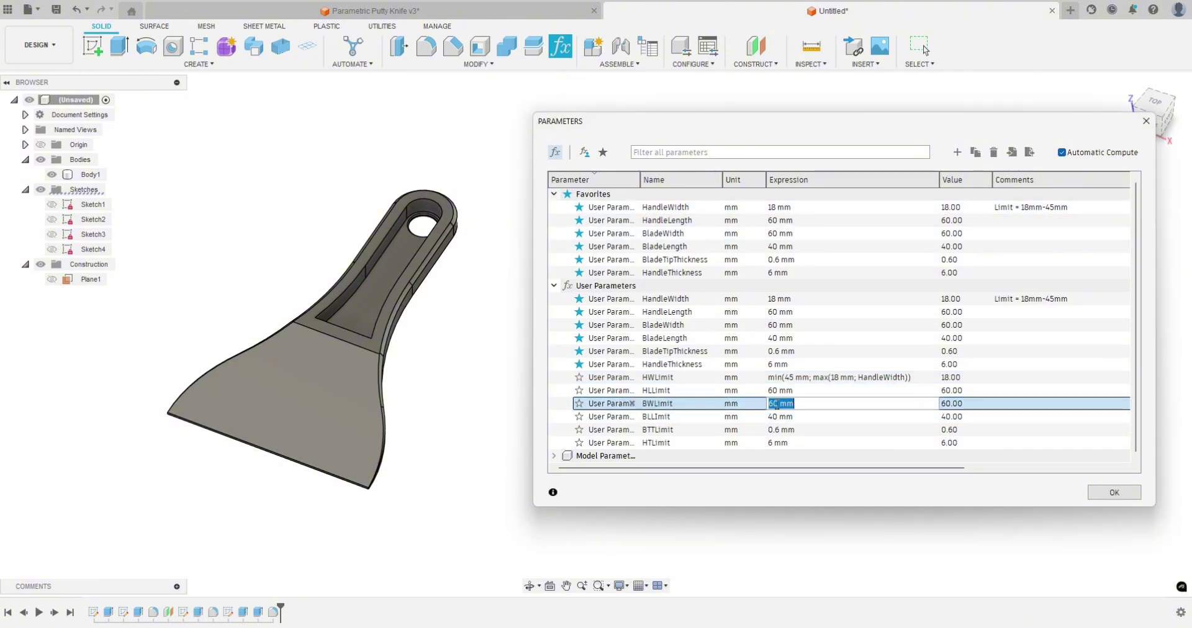
pyautogui.write('19')
pyautogui.click(712, 391)
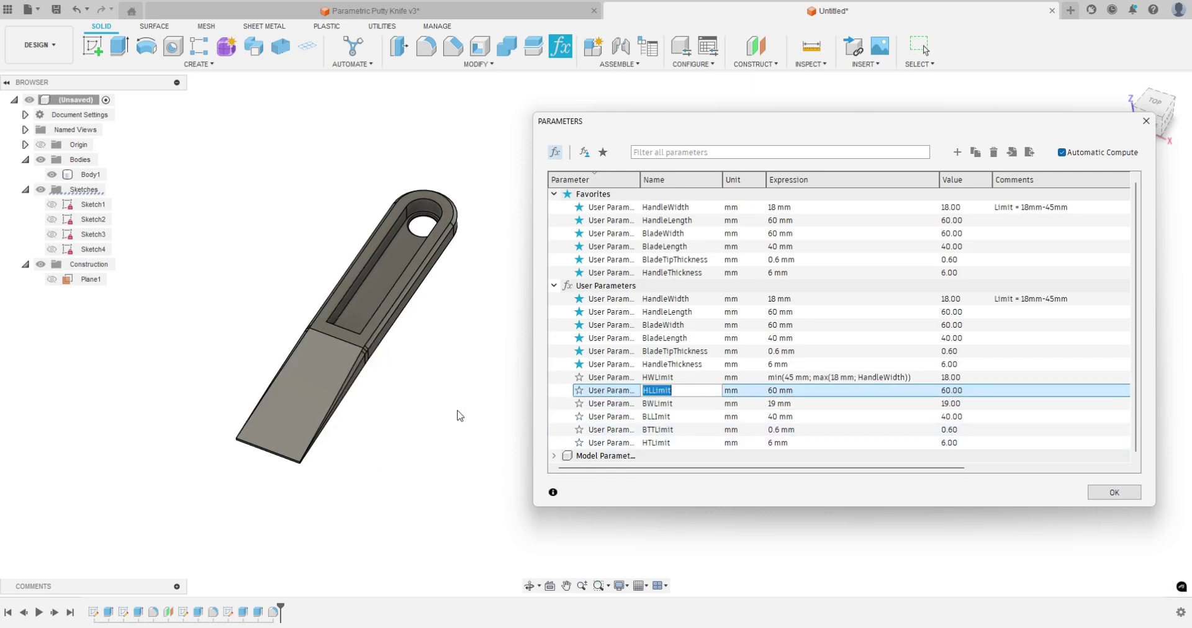
pyautogui.keyDown('shift'); pyautogui.moveTo(458, 415); pyautogui.dragTo(381, 405, button='middle'); pyautogui.keyUp('shift')
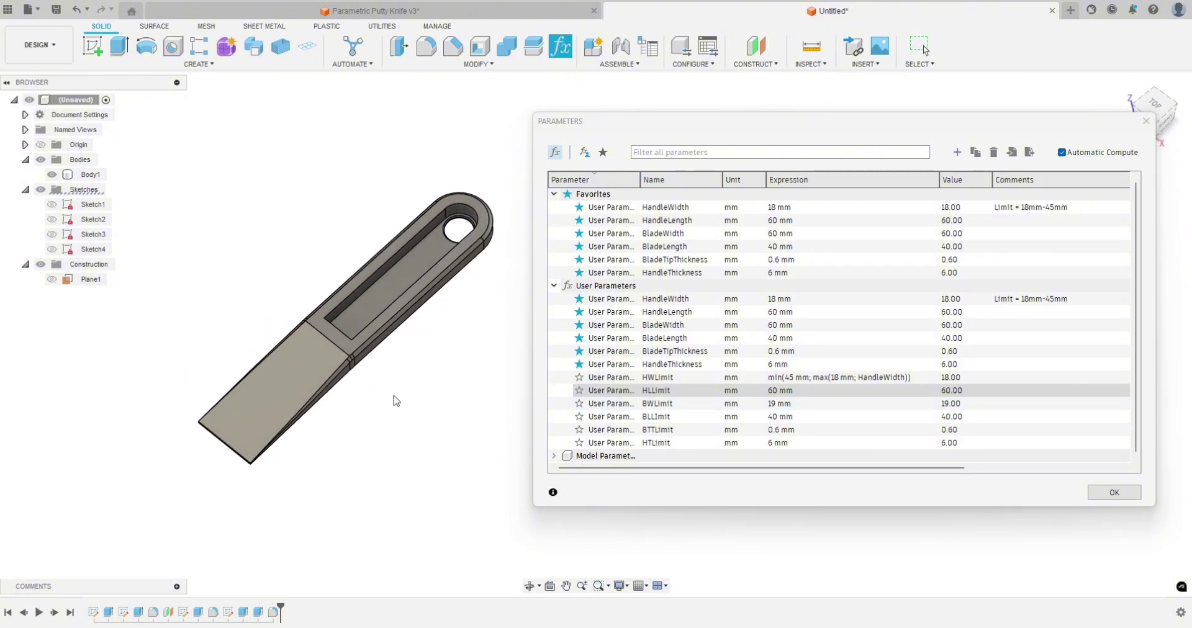
pyautogui.scroll(5, 323, 366)
pyautogui.keyDown('shift'); pyautogui.moveTo(409, 403); pyautogui.dragTo(408, 366, button='middle'); pyautogui.keyUp('shift')
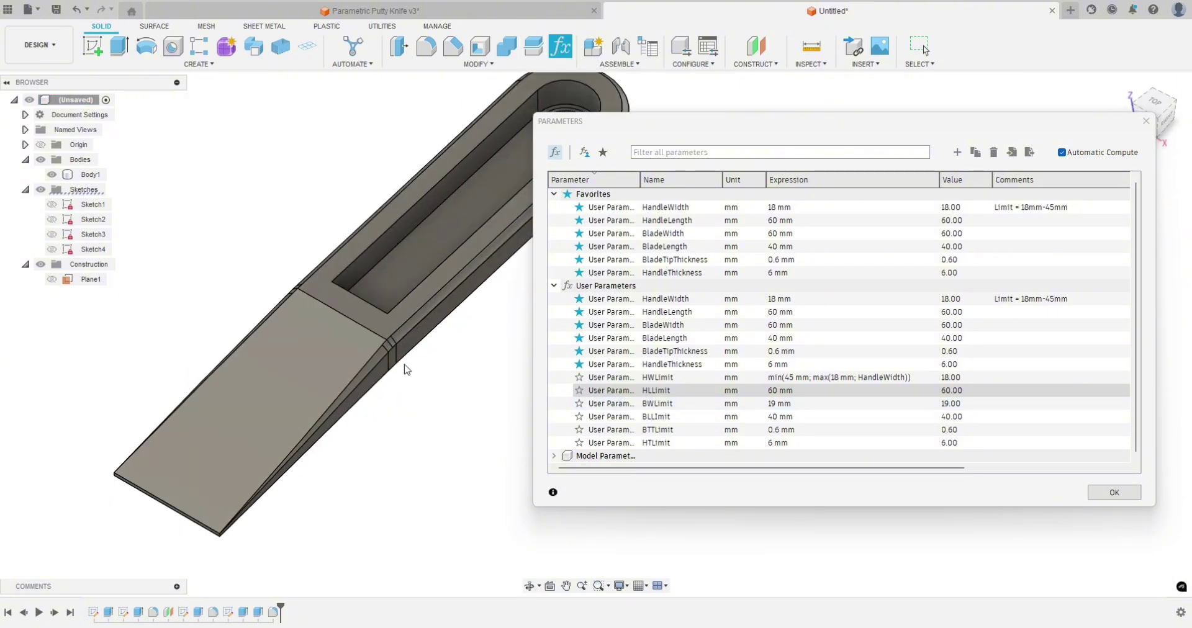
pyautogui.scroll(-1, 422, 387)
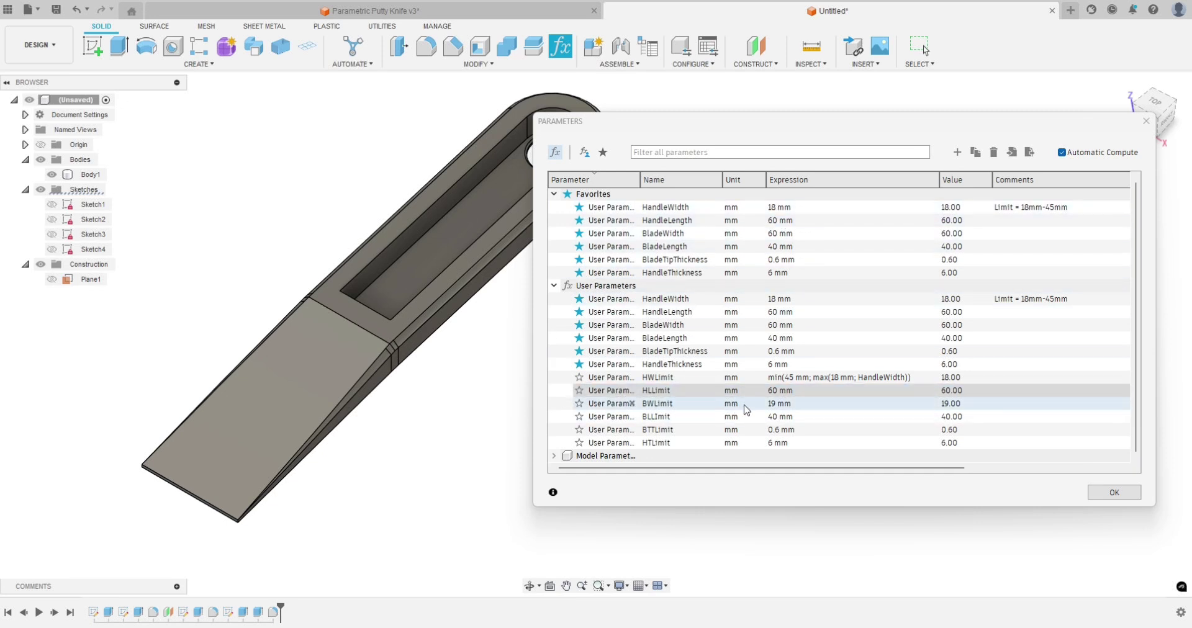
# Step: Try BWLimit at 18 mm, and undo the changes to restore the putty knife body
pyautogui.click(775, 404)
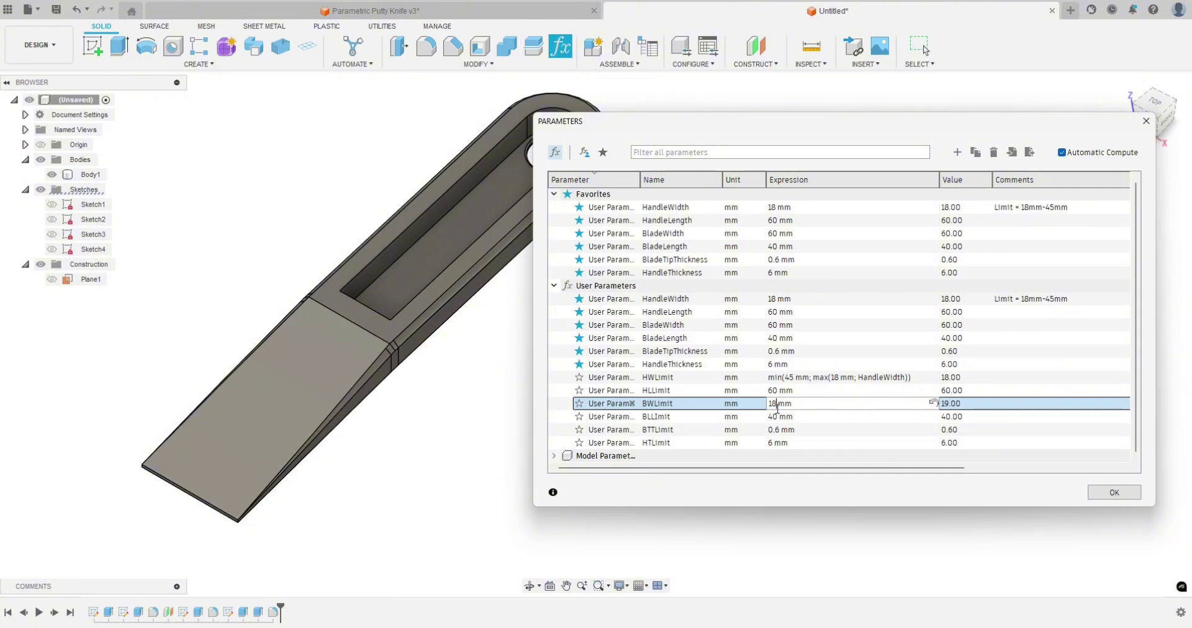
pyautogui.press('Return')
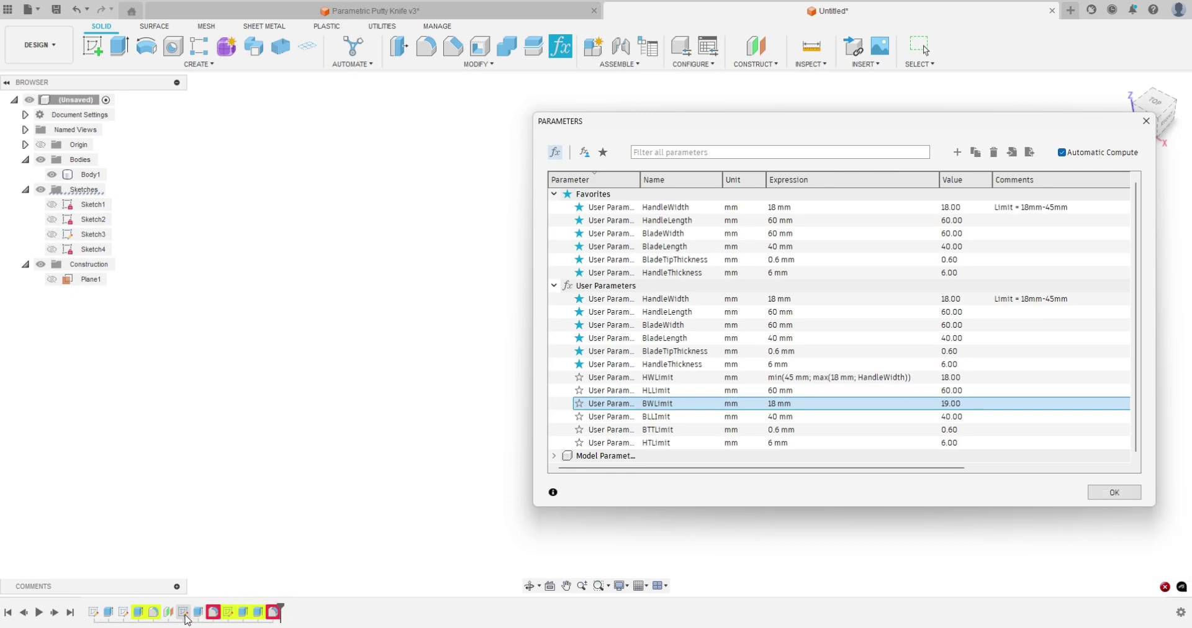
pyautogui.click(1099, 493)
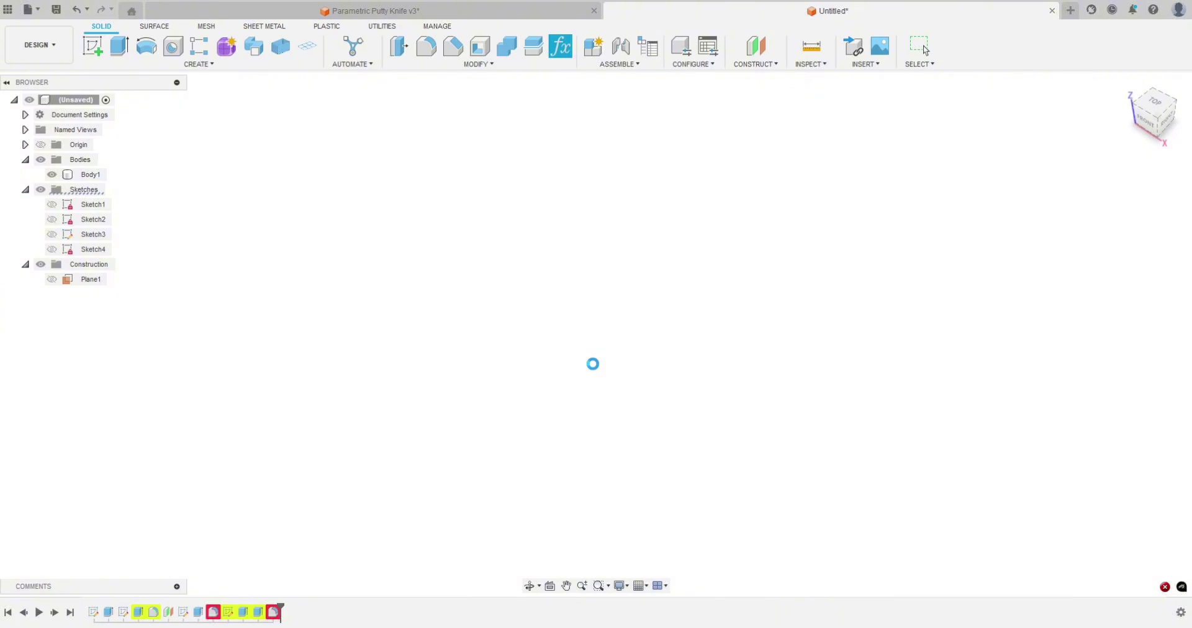
pyautogui.scroll(-3, 683, 332)
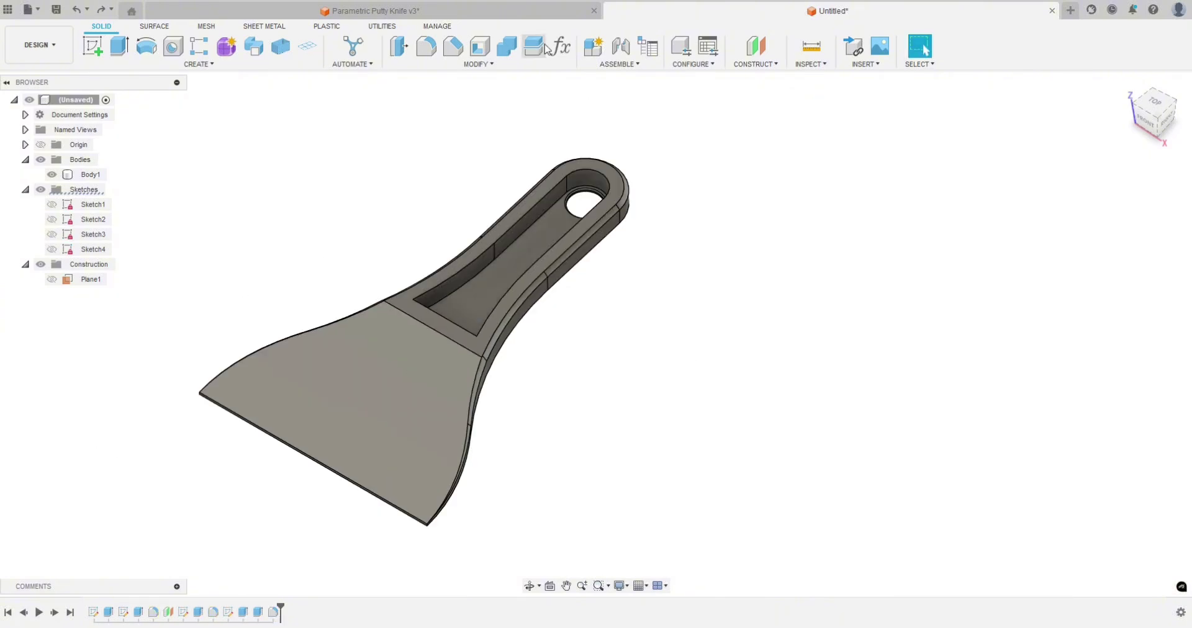
# Step: Reopen the Parameters dialog, move it clear of the model and set HandleWidth to 18 mm
pyautogui.click(561, 46)
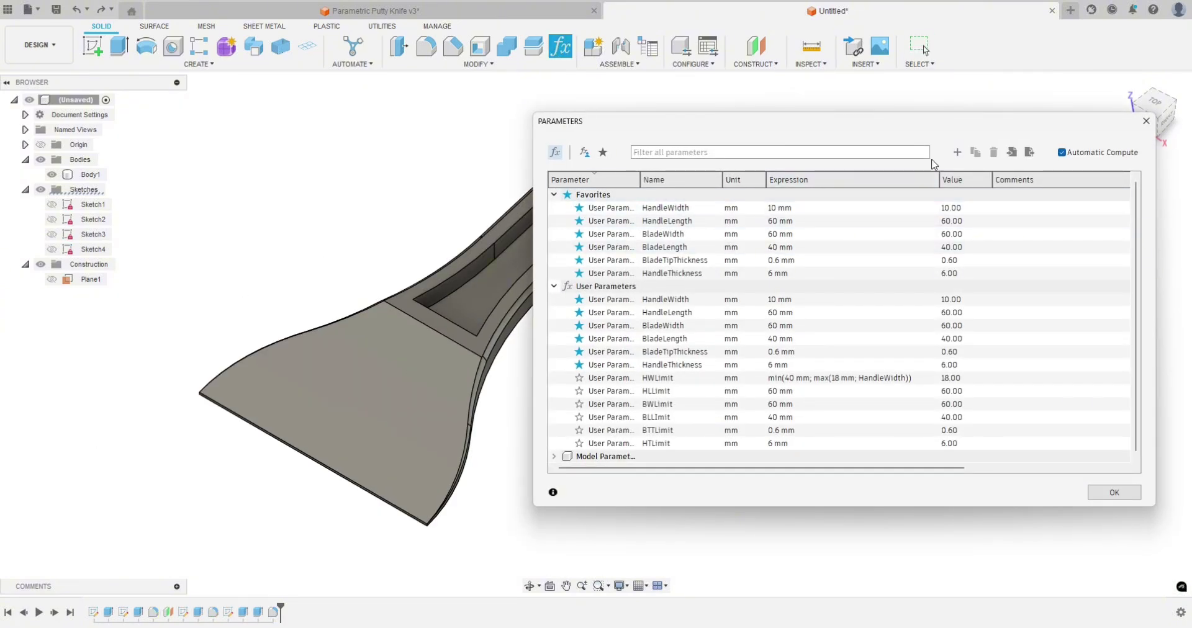
pyautogui.moveTo(939, 179); pyautogui.dragTo(925, 181)
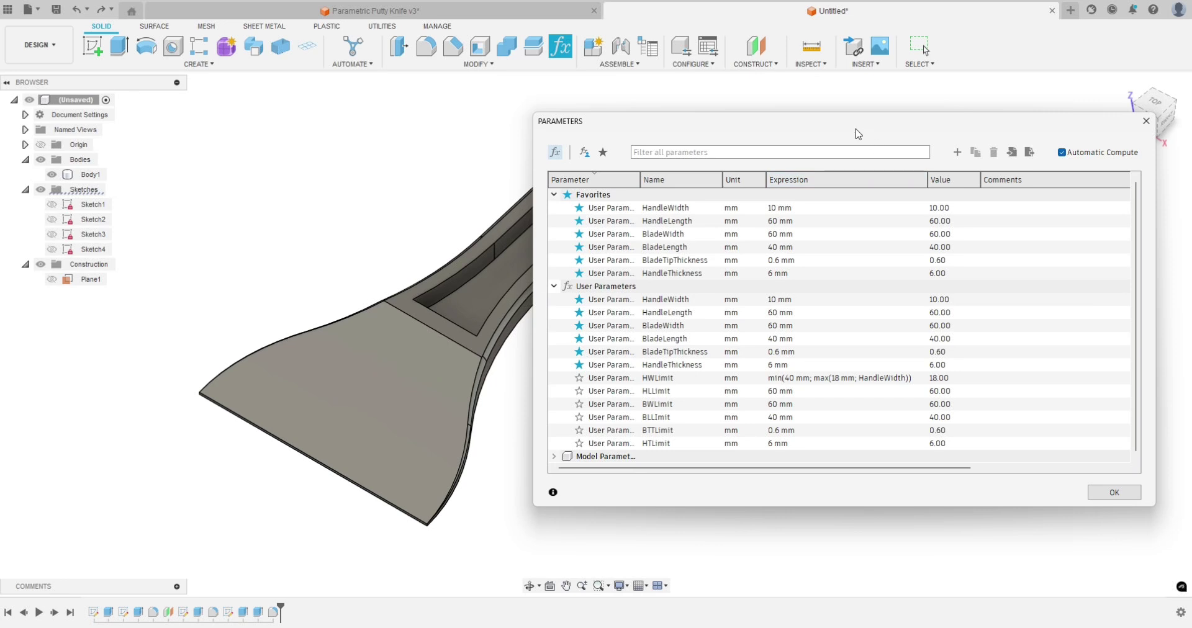
pyautogui.moveTo(856, 133); pyautogui.dragTo(921, 125)
pyautogui.scroll(-3, 402, 184)
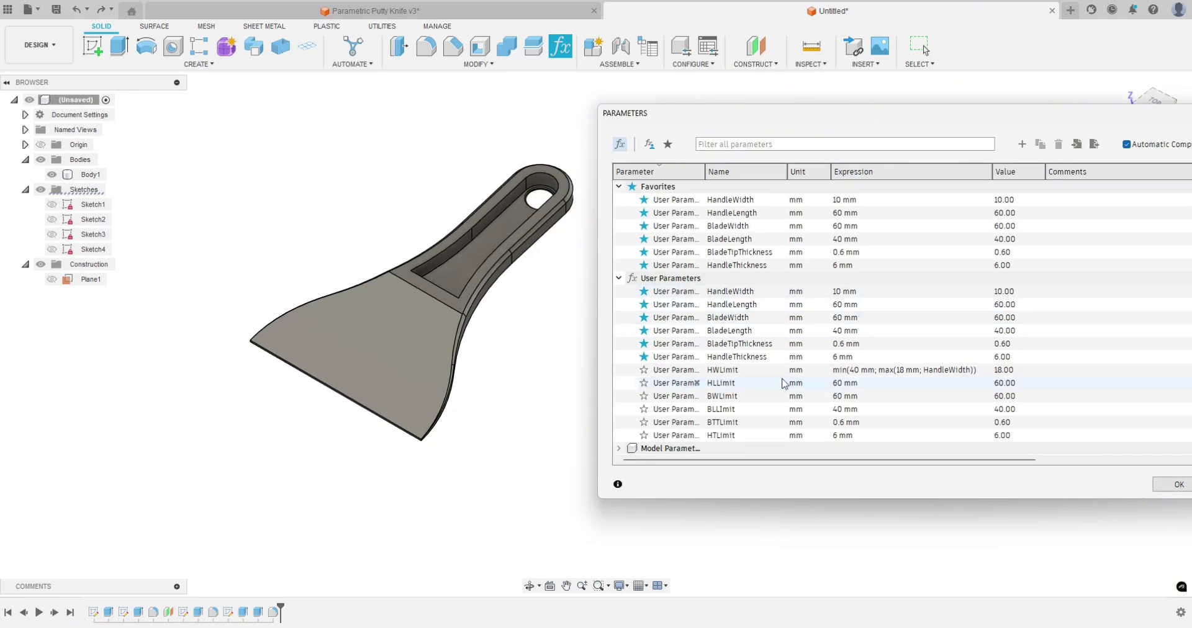
pyautogui.doubleClick(844, 199)
pyautogui.moveTo(843, 200); pyautogui.dragTo(837, 200)
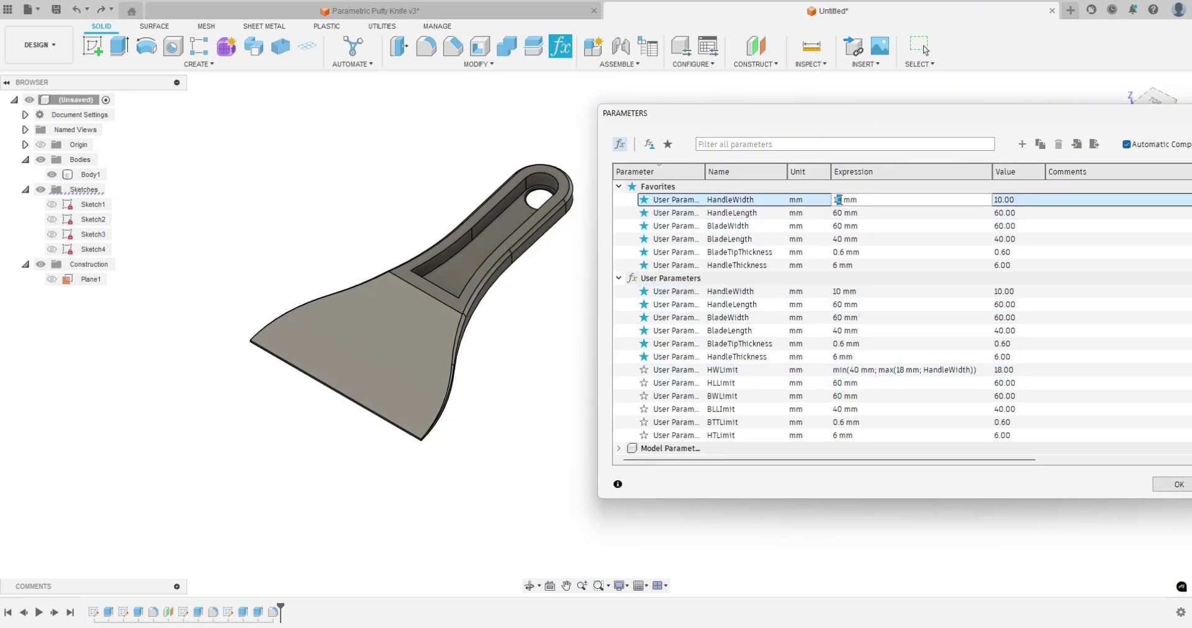
pyautogui.write('8')
pyautogui.click(839, 212)
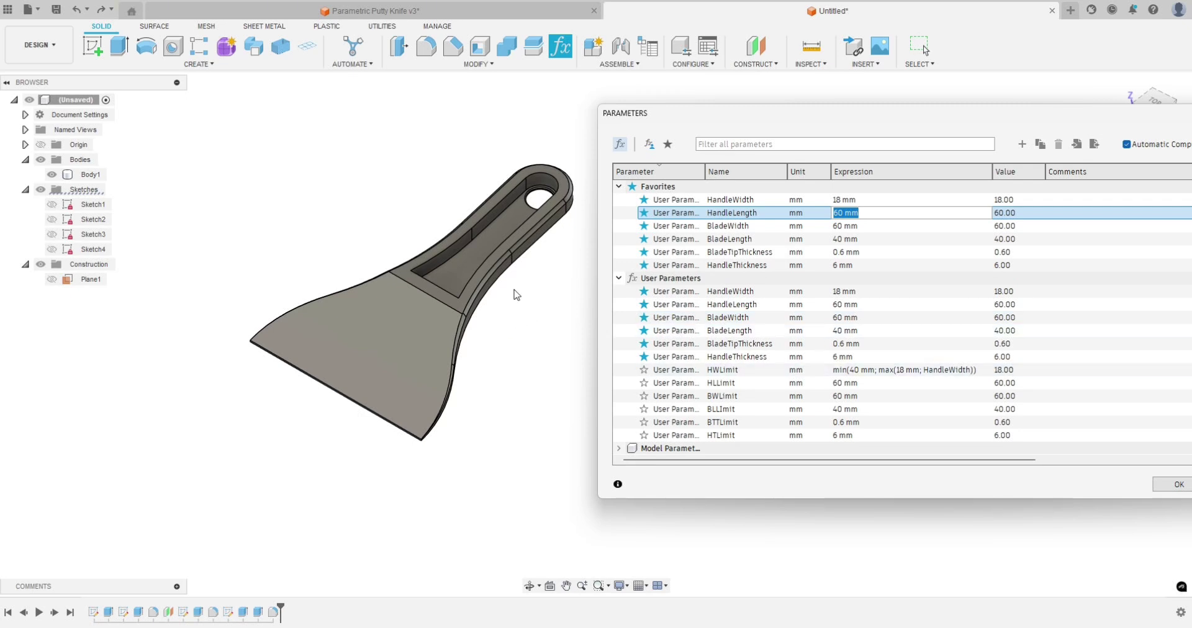
# Step: Widen the Expression column, bring the Parameters dialog fully into view and set HandleWidth to 35 mm
pyautogui.click(827, 357)
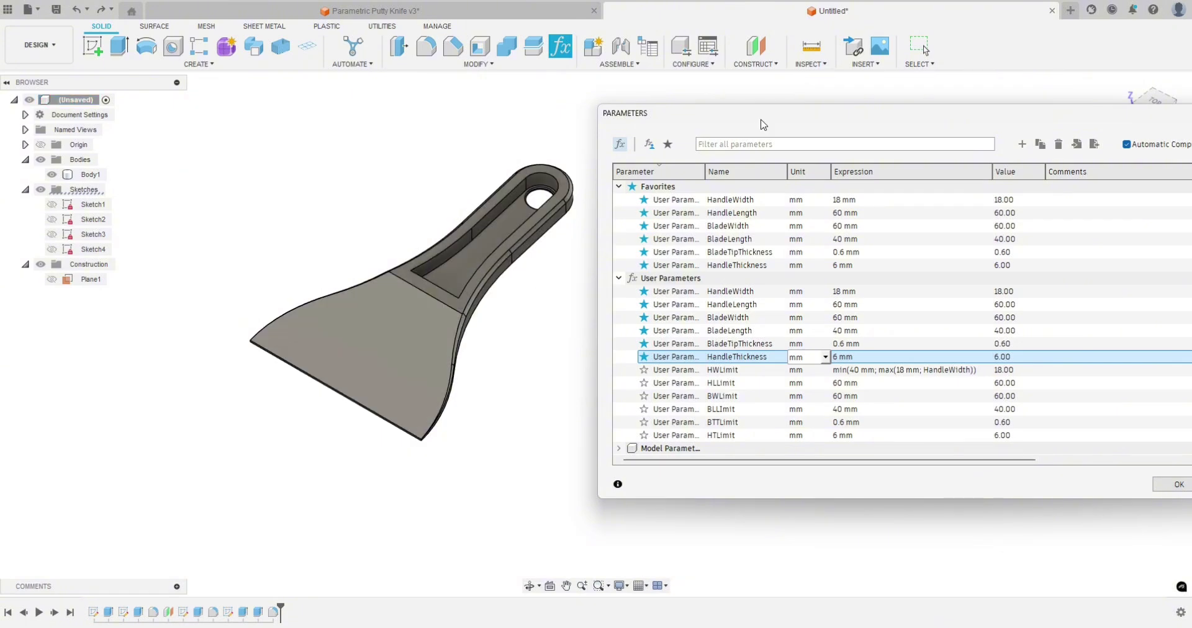
pyautogui.click(845, 317)
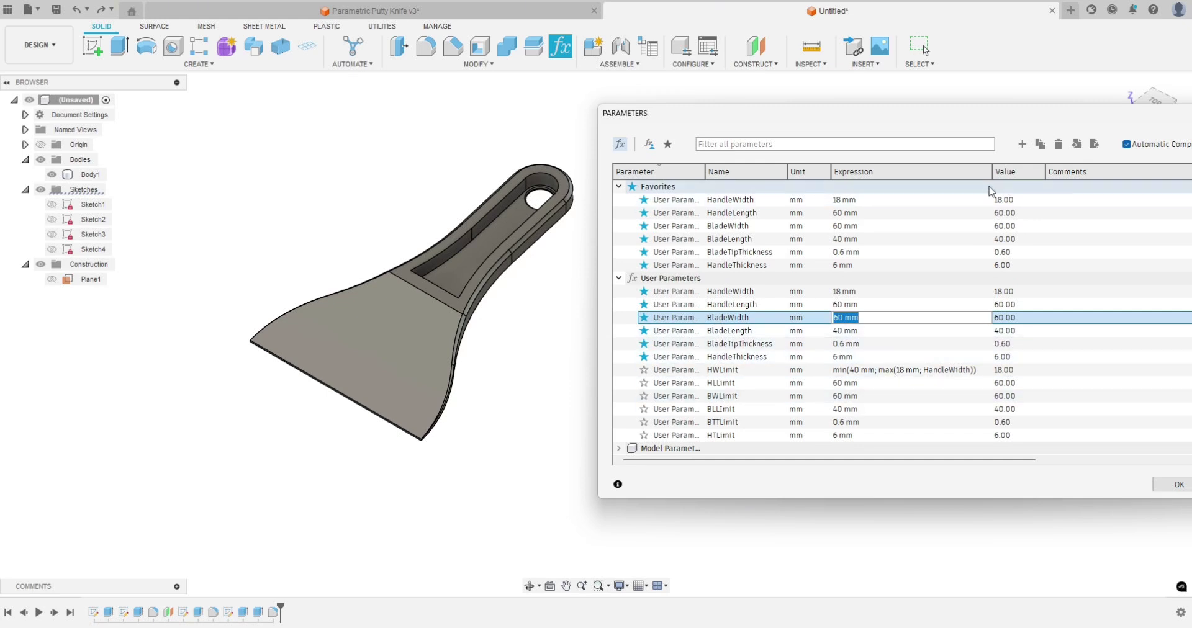
pyautogui.moveTo(992, 171); pyautogui.dragTo(1064, 172)
pyautogui.moveTo(1030, 128); pyautogui.dragTo(978, 114)
pyautogui.doubleClick(790, 186)
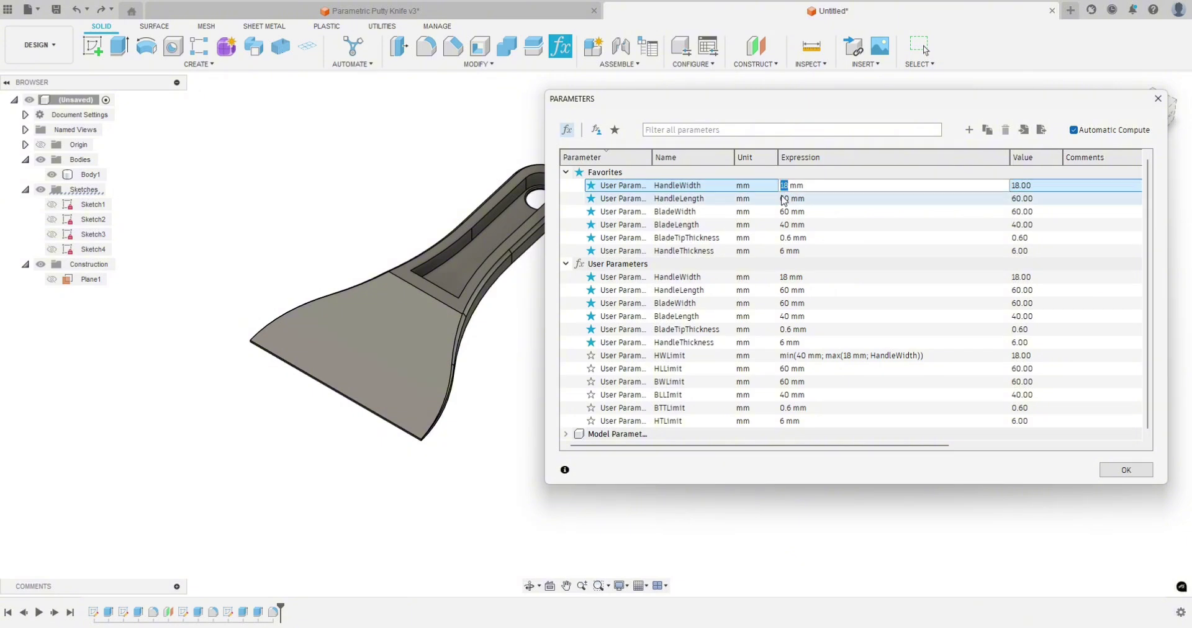
pyautogui.write('35')
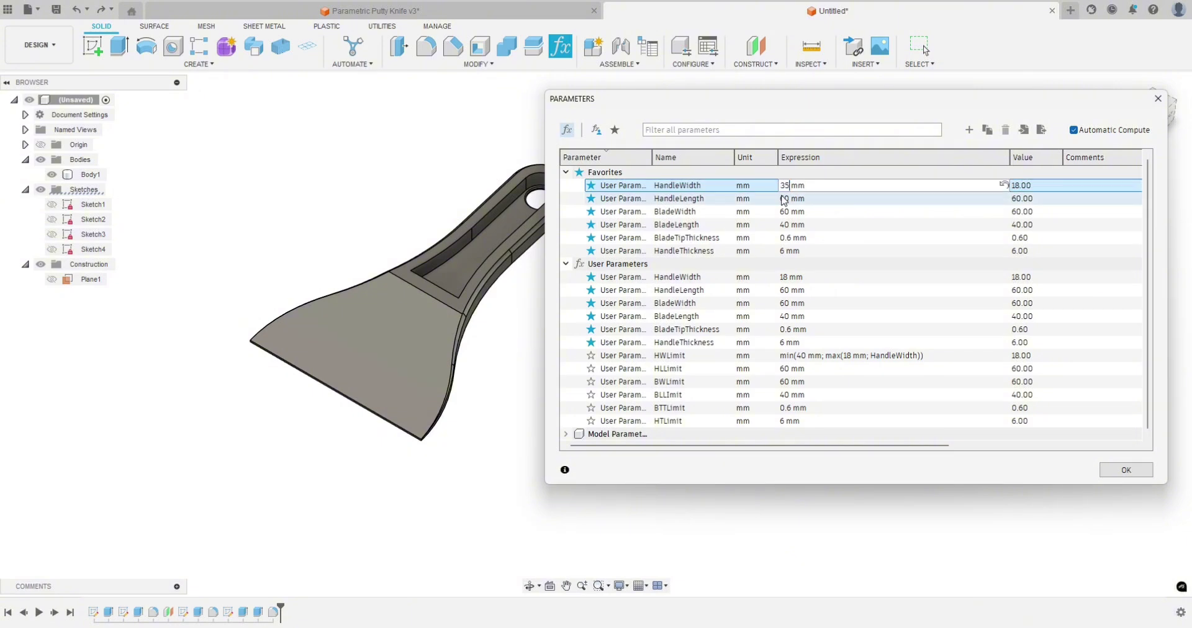
pyautogui.click(838, 251)
pyautogui.click(726, 270)
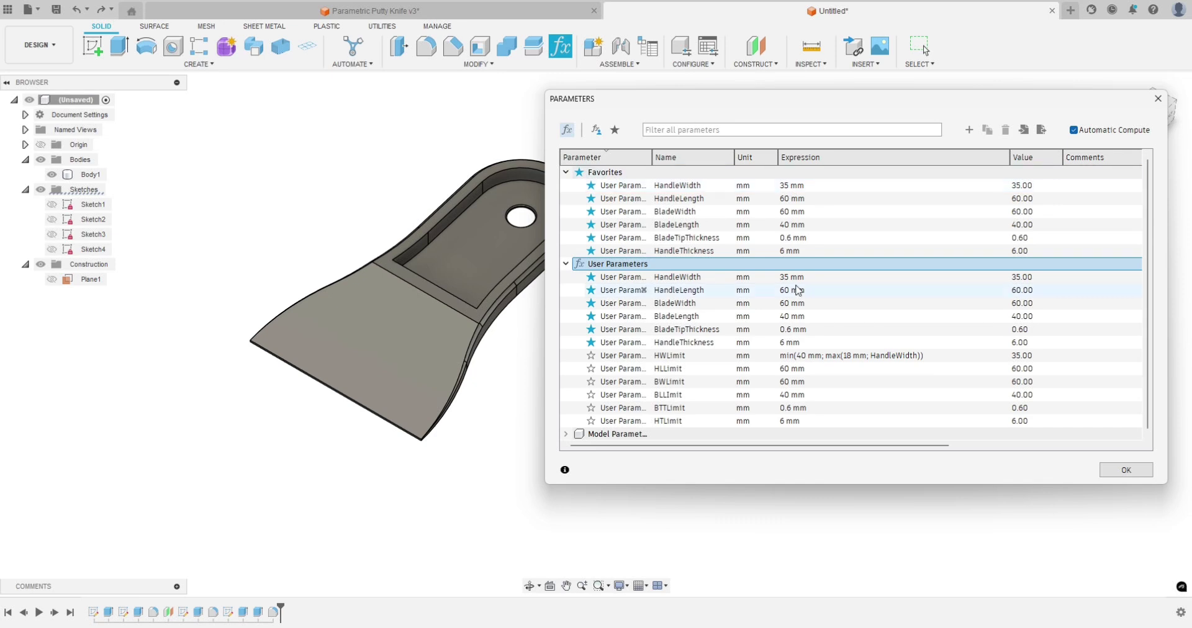
# Step: Set the BWLimit expression to max(19 mm; min(150 mm; max(BladeWidth; HWLimit + 1 mm))) and highlight its inner max term
pyautogui.click(818, 382)
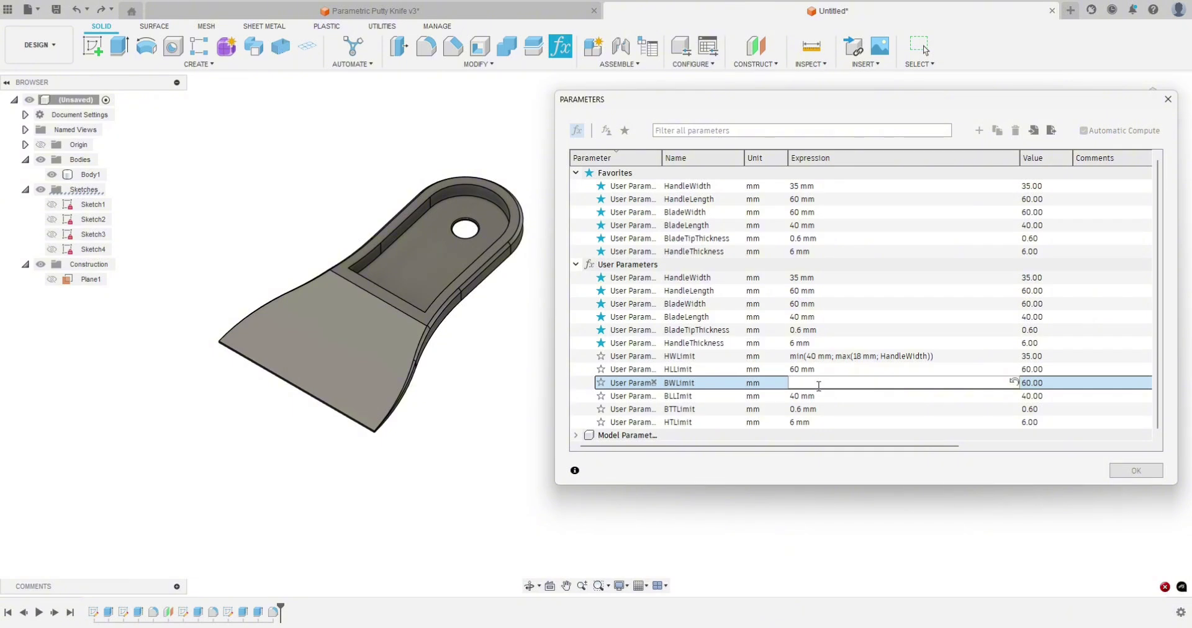
pyautogui.write('max')
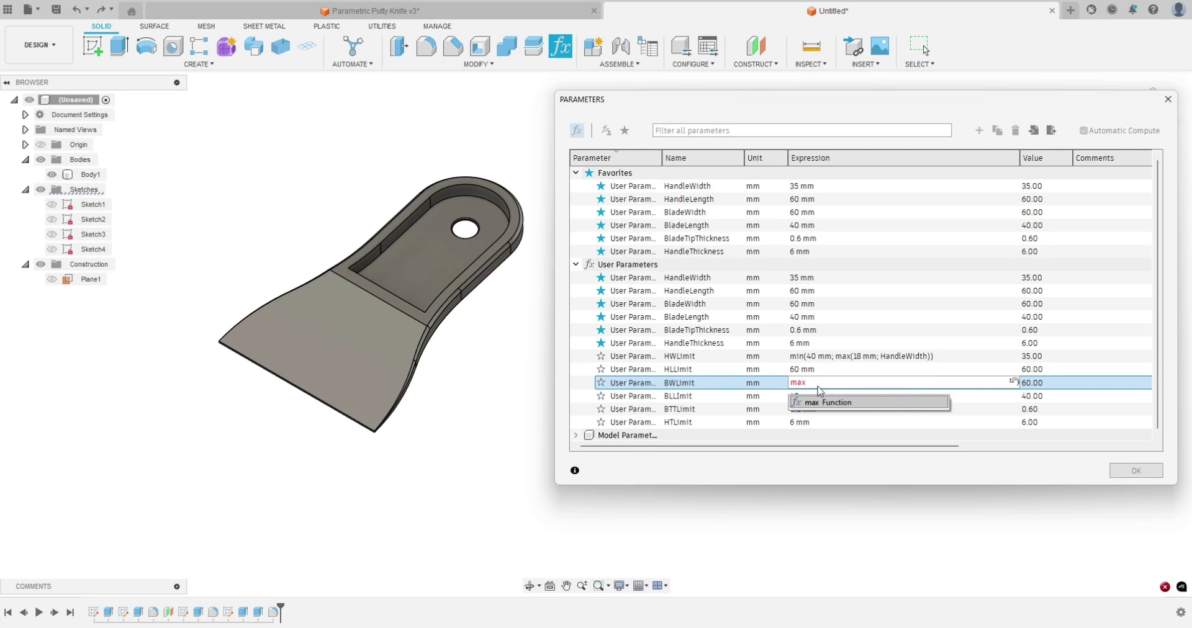
pyautogui.write('(')
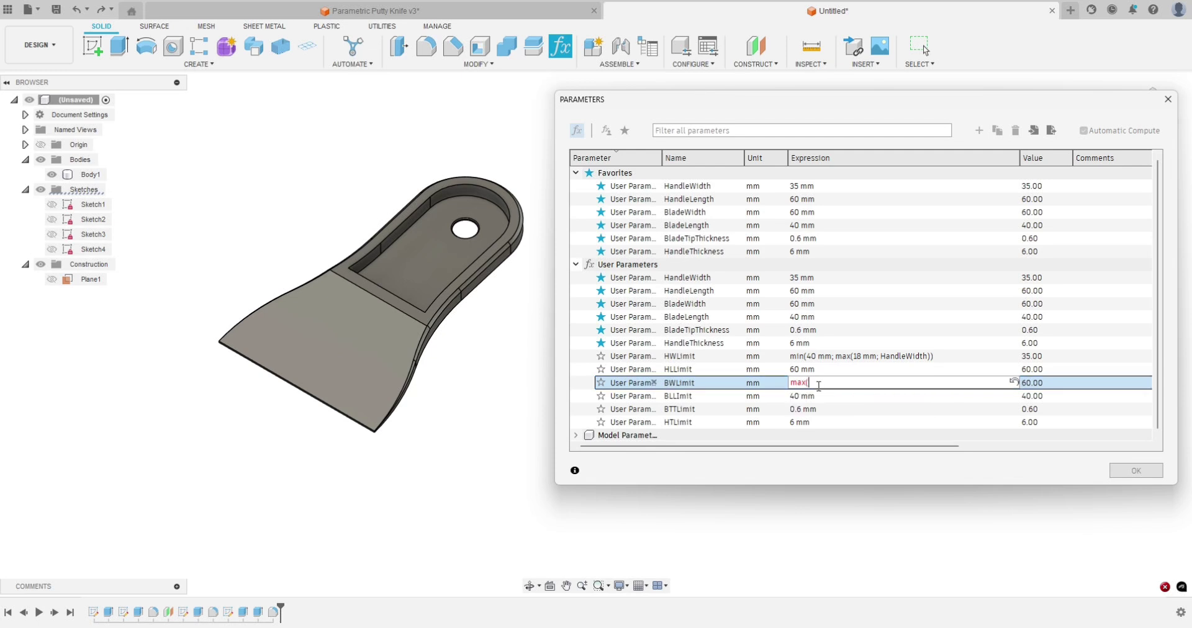
pyautogui.write('19')
pyautogui.write('min(15')
pyautogui.write('0;max')
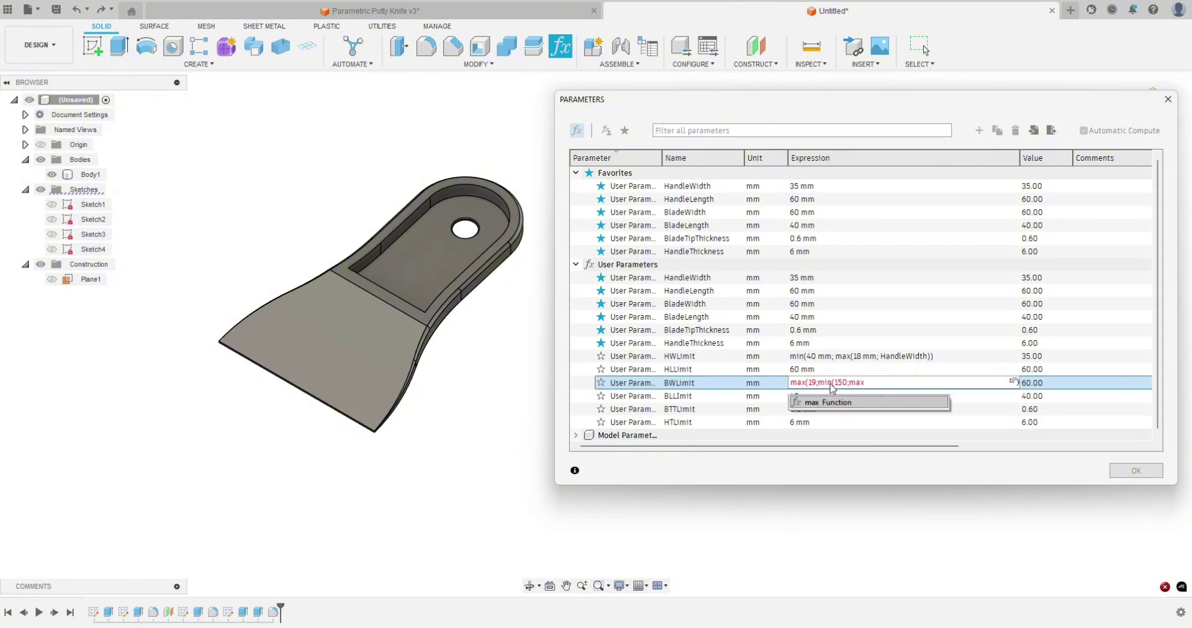
pyautogui.write('(')
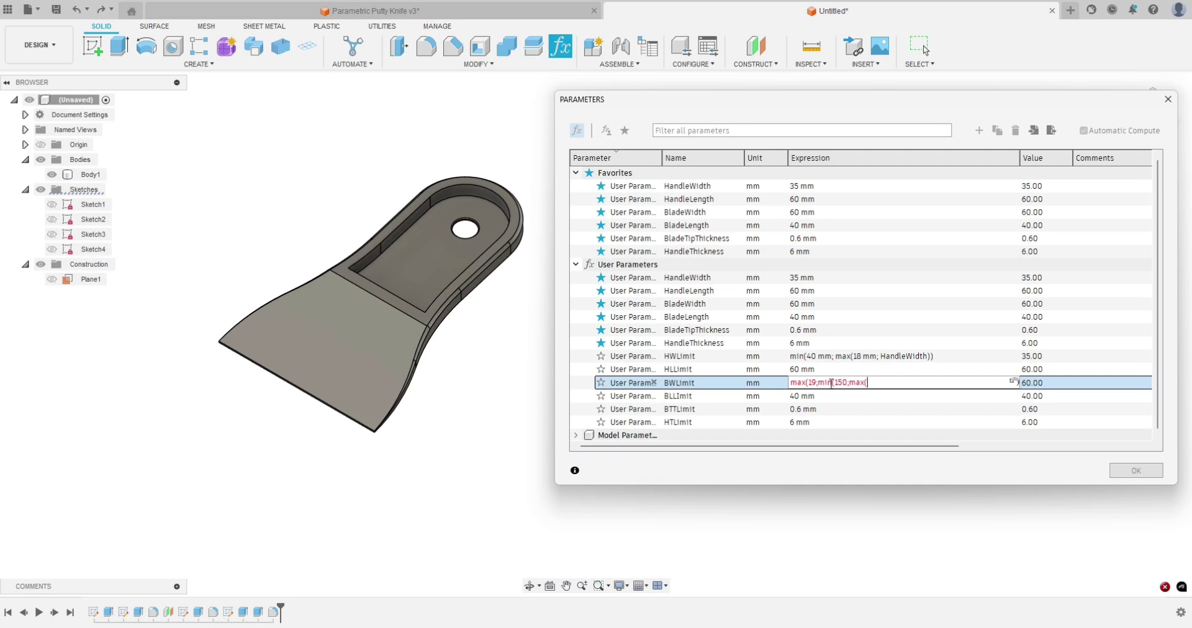
pyautogui.write('Bl')
pyautogui.press('Down')
pyautogui.press('Down')
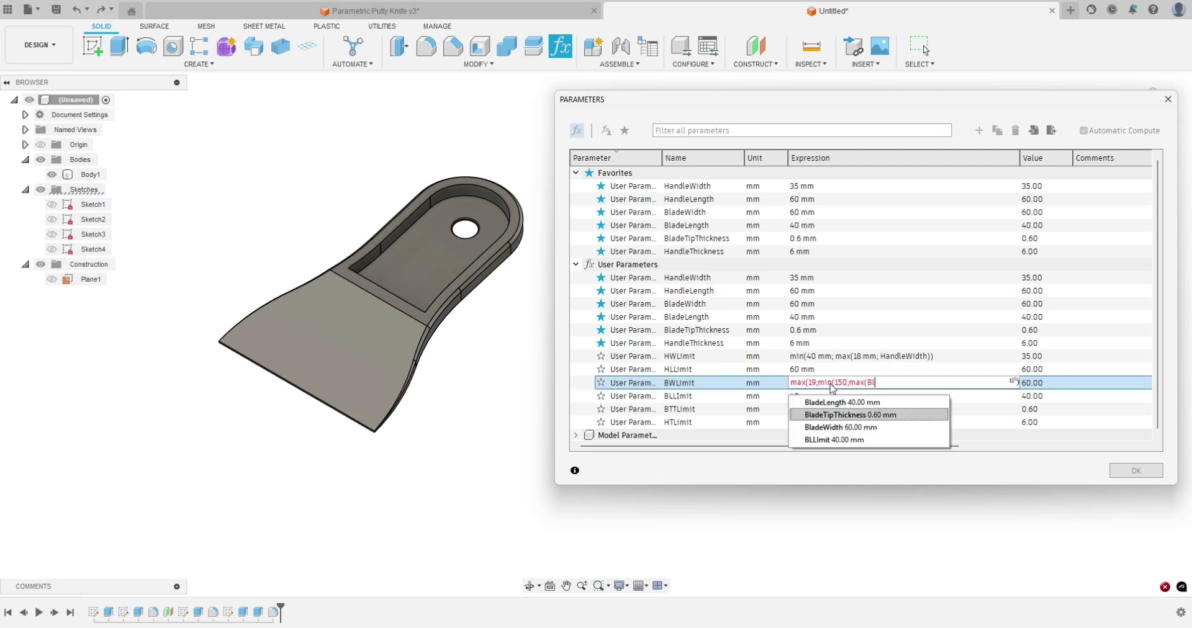
pyautogui.press('Return')
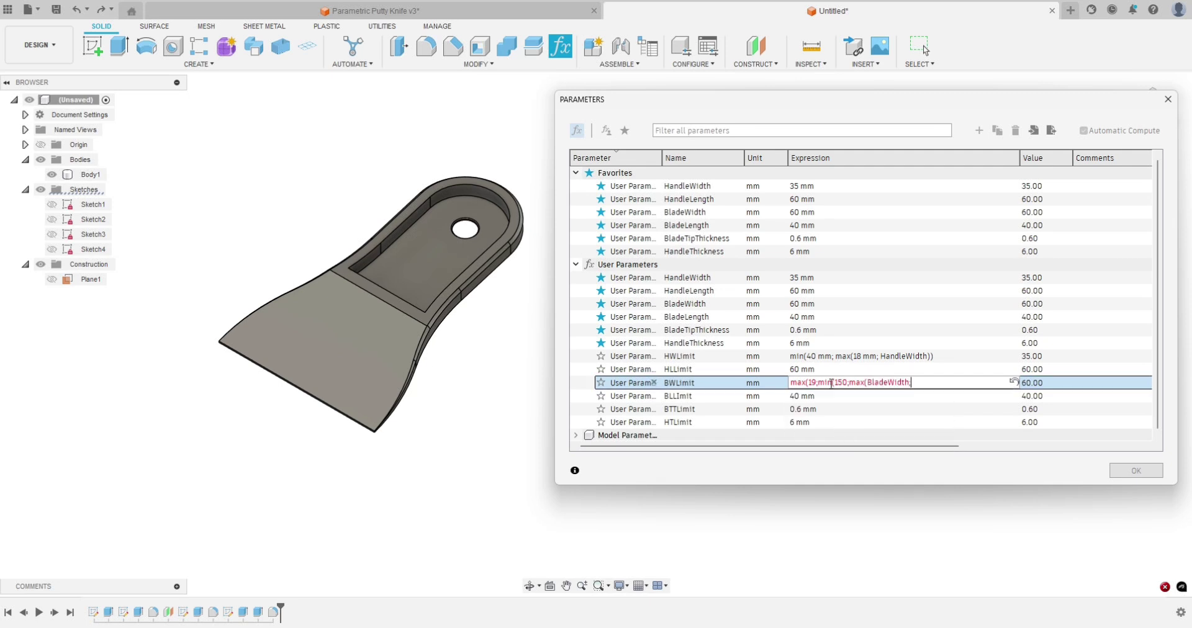
pyautogui.write(';Ha')
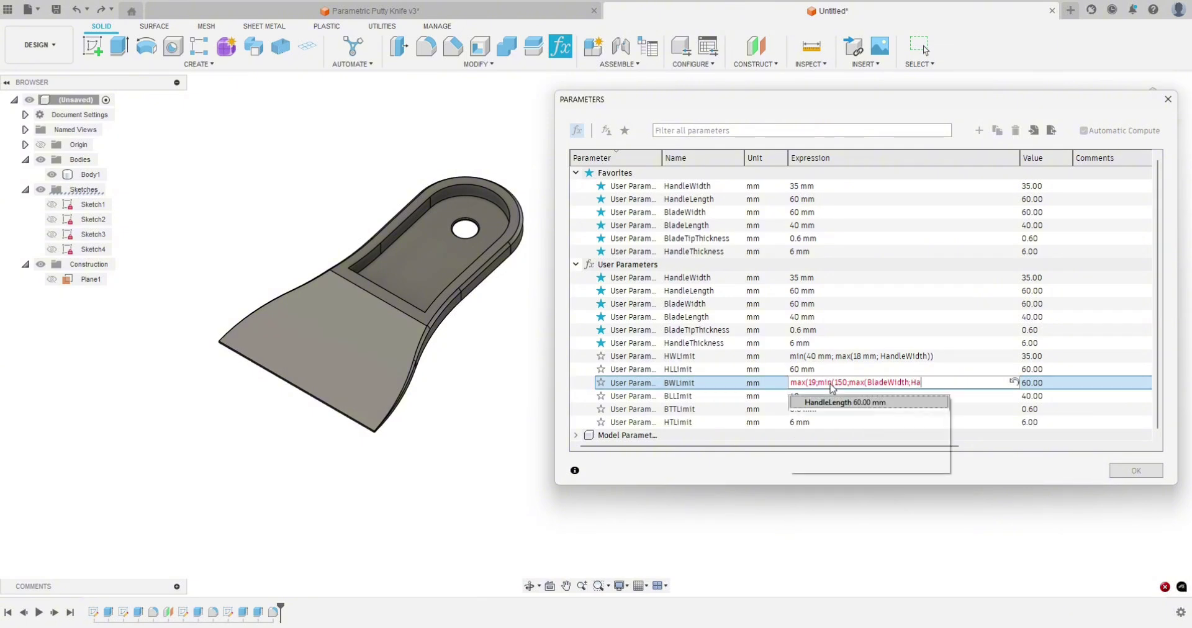
pyautogui.press('BackSpace')
pyautogui.write('WLimit')
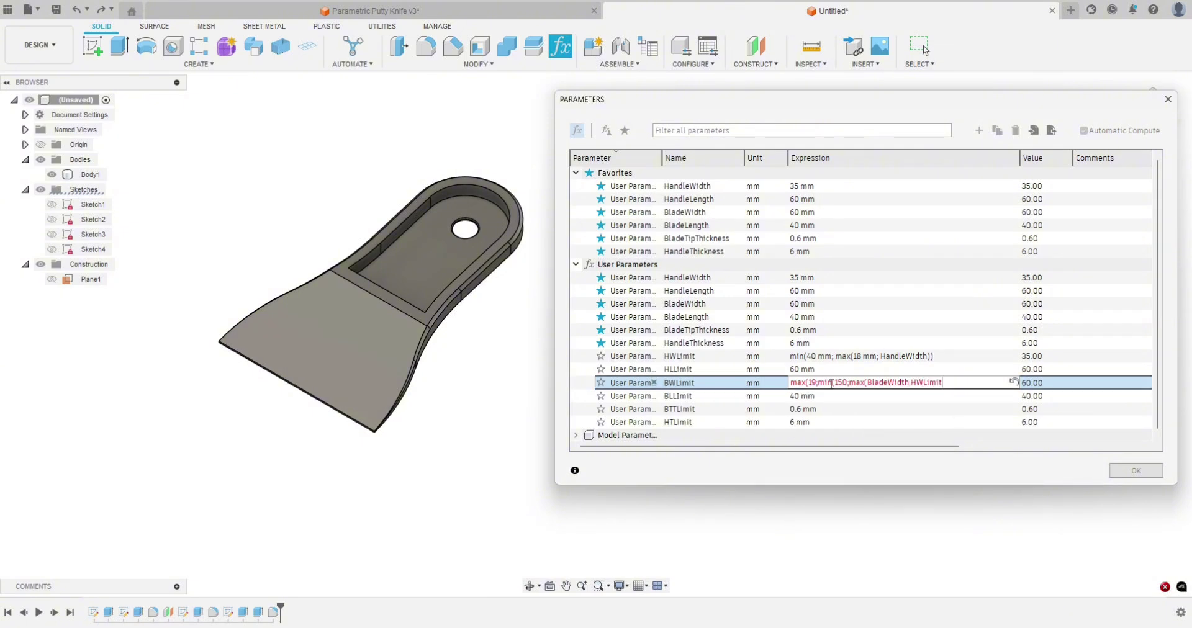
pyautogui.write('+1)))')
pyautogui.press('Return')
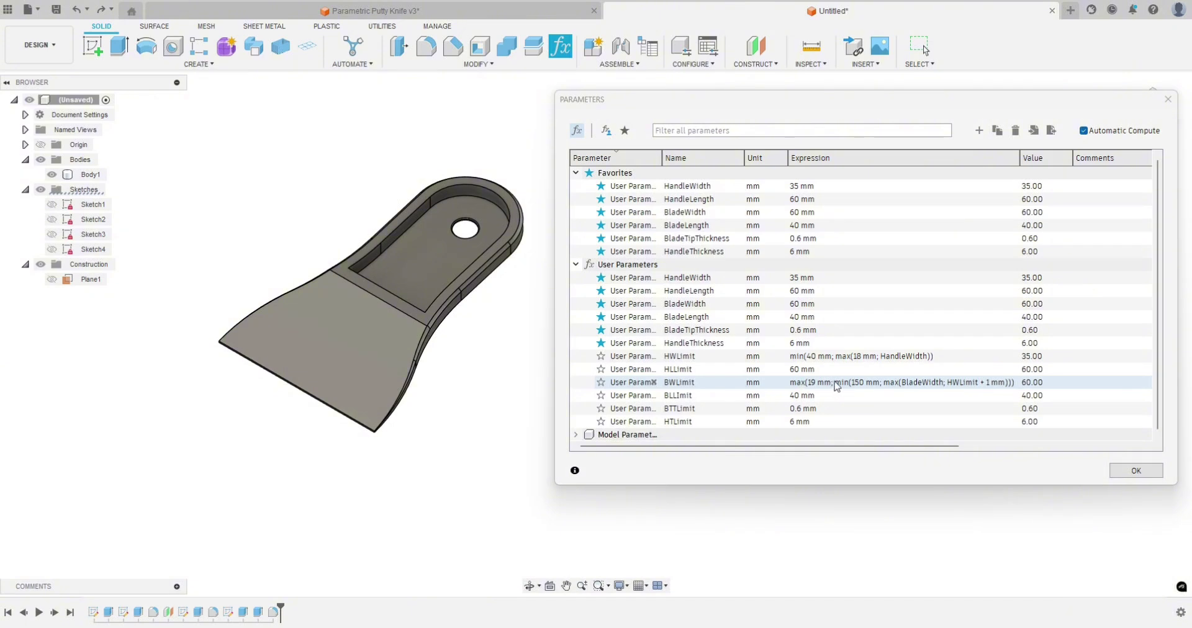
pyautogui.click(886, 382)
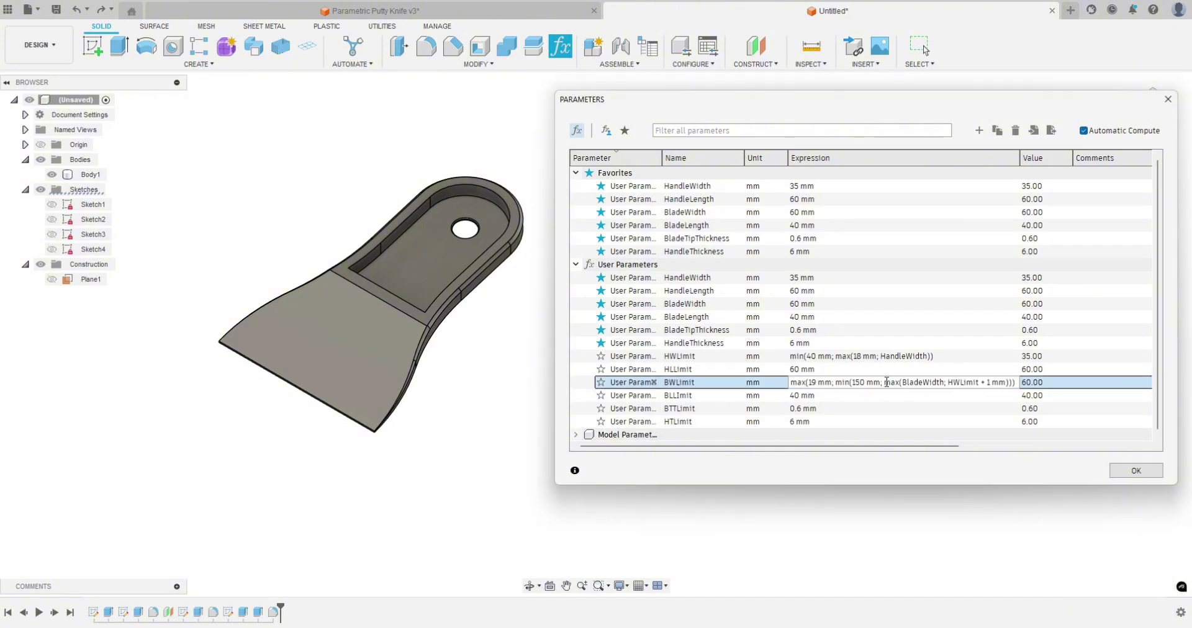
pyautogui.moveTo(886, 381); pyautogui.dragTo(1013, 386)
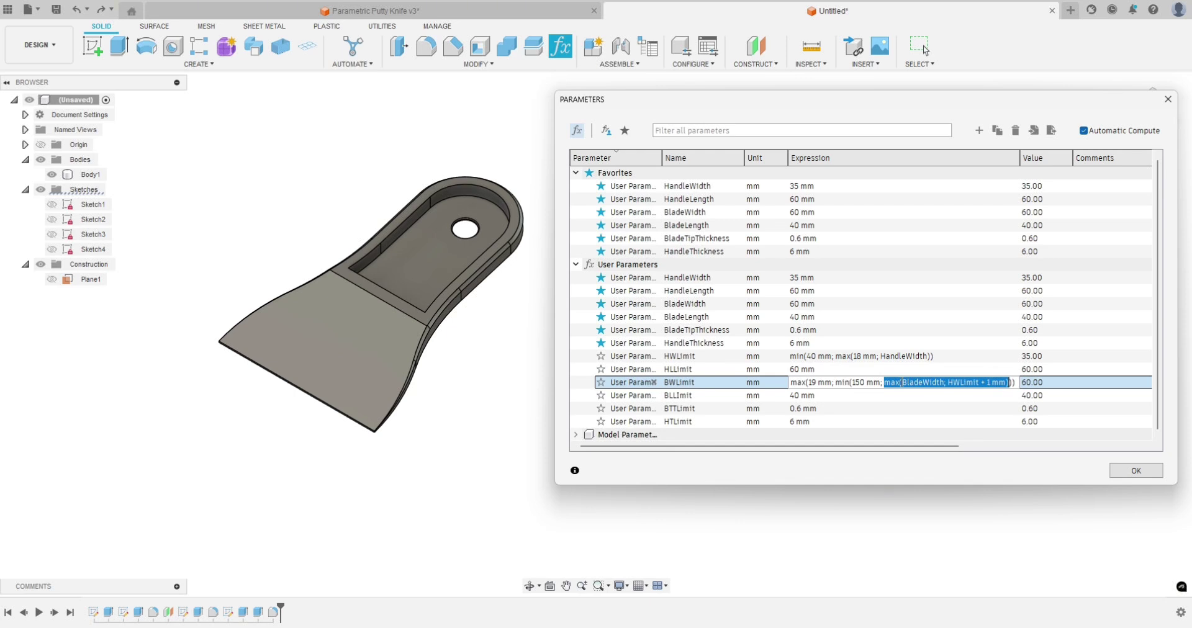
# Step: Apply the edited BWLimit expression in the user parameters
pyautogui.click(949, 381)
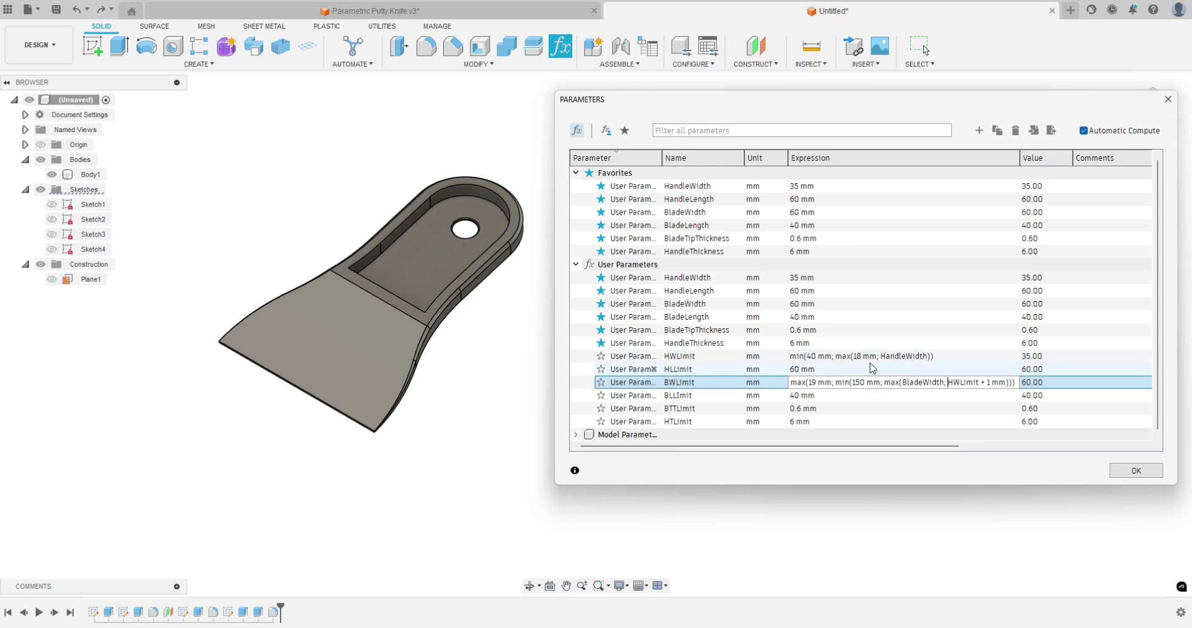
pyautogui.press('Return')
pyautogui.click(542, 14)
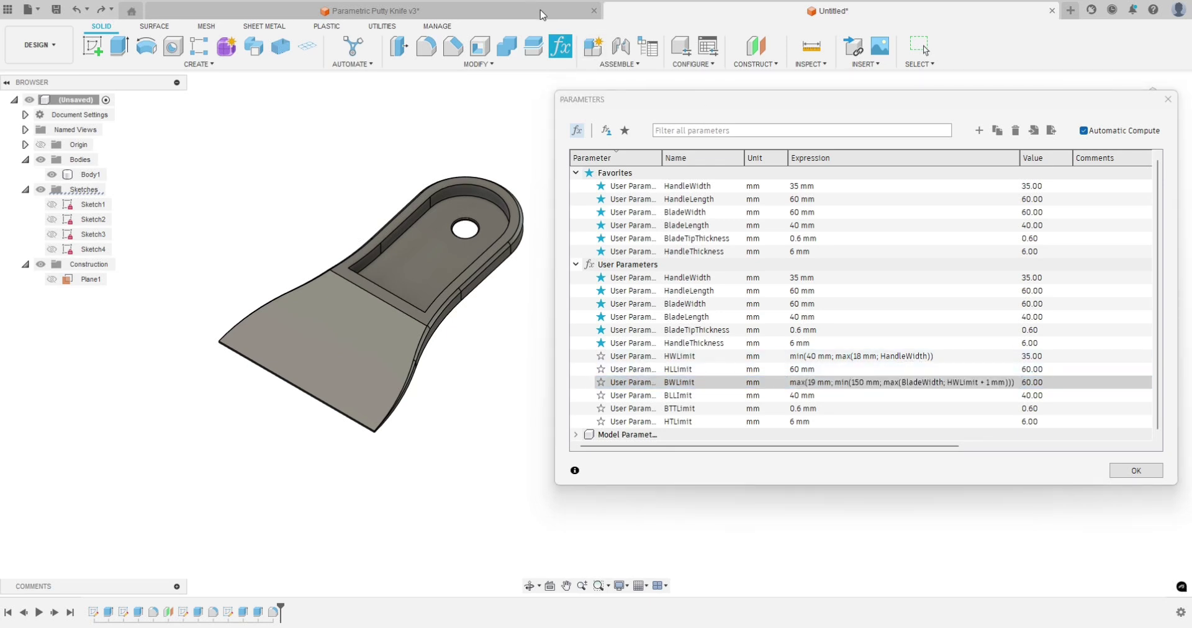
pyautogui.click(842, 384)
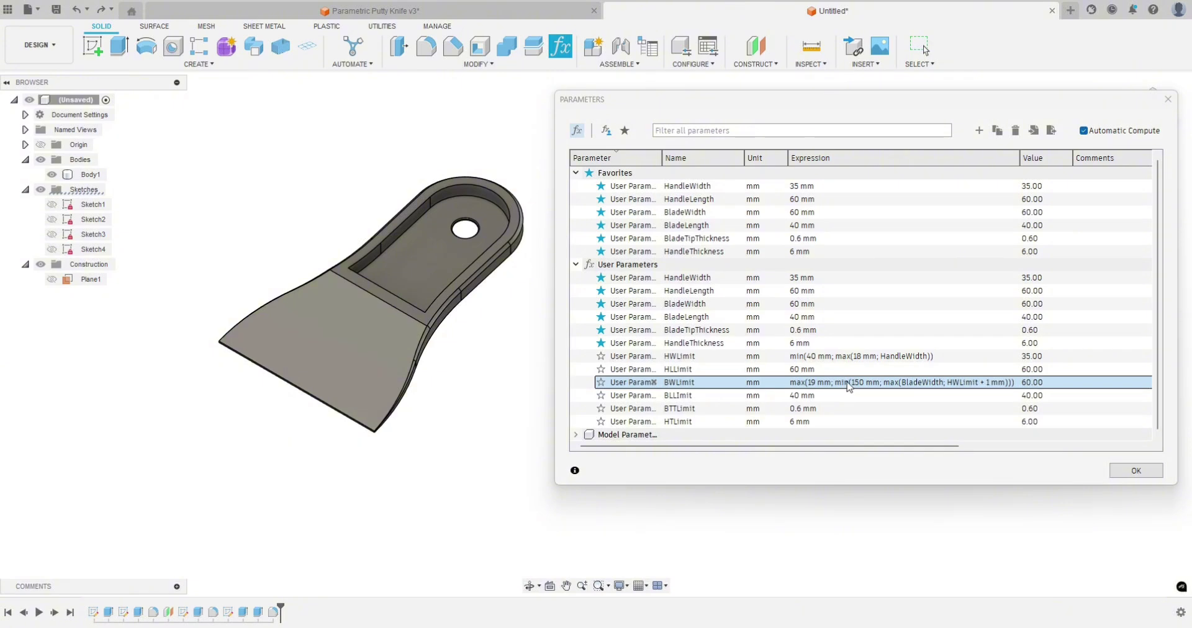
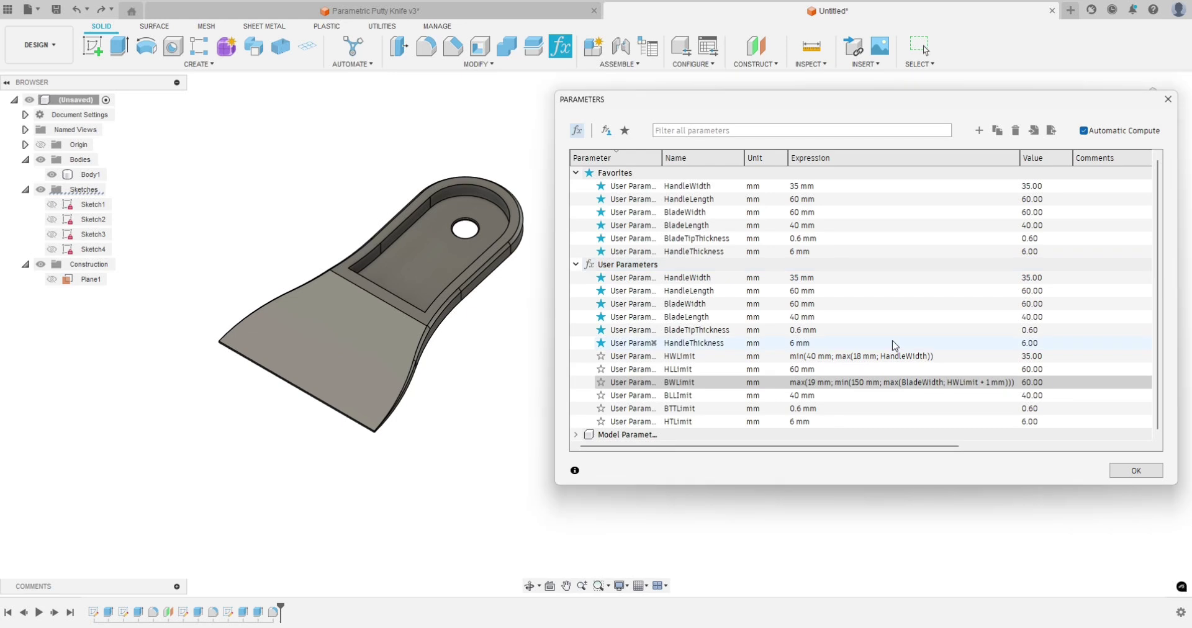
# Step: Move the Parameters dialog slightly away from its current place and try BladeWidth at 36 mm
pyautogui.click(807, 342)
pyautogui.click(822, 212)
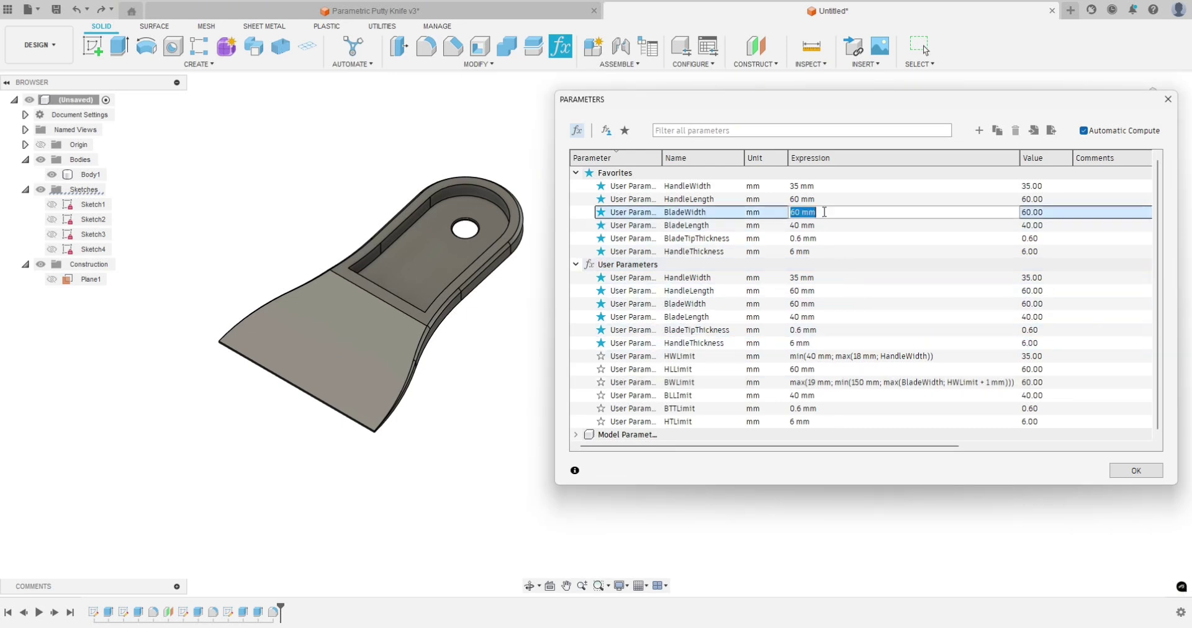
pyautogui.moveTo(815, 107); pyautogui.dragTo(788, 99)
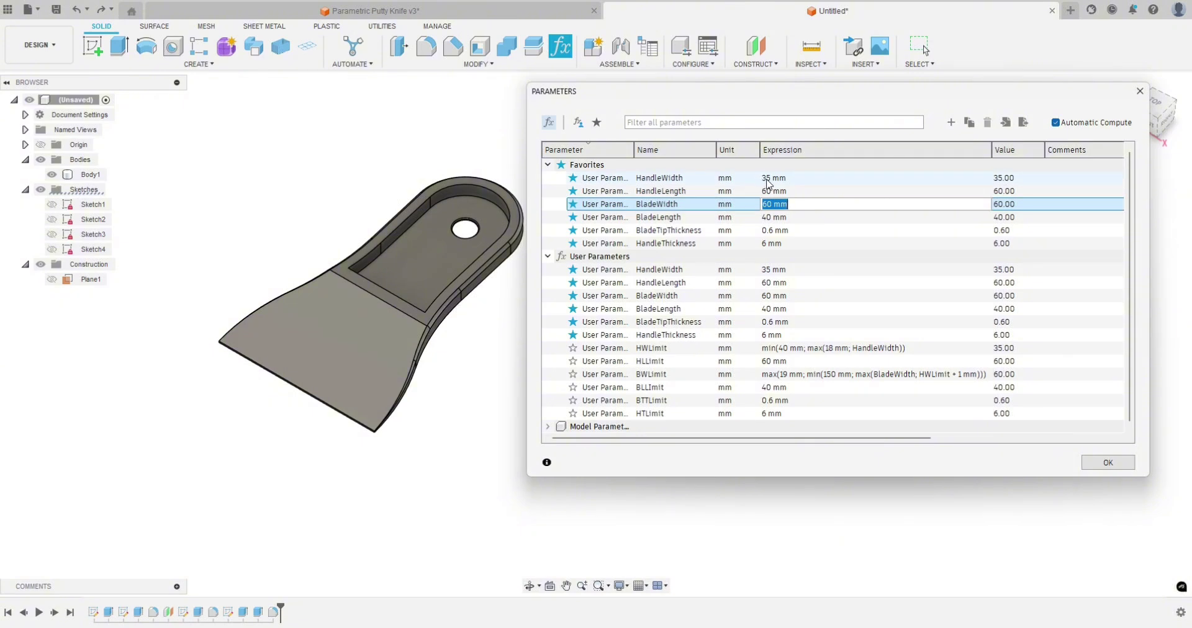
pyautogui.click(810, 205)
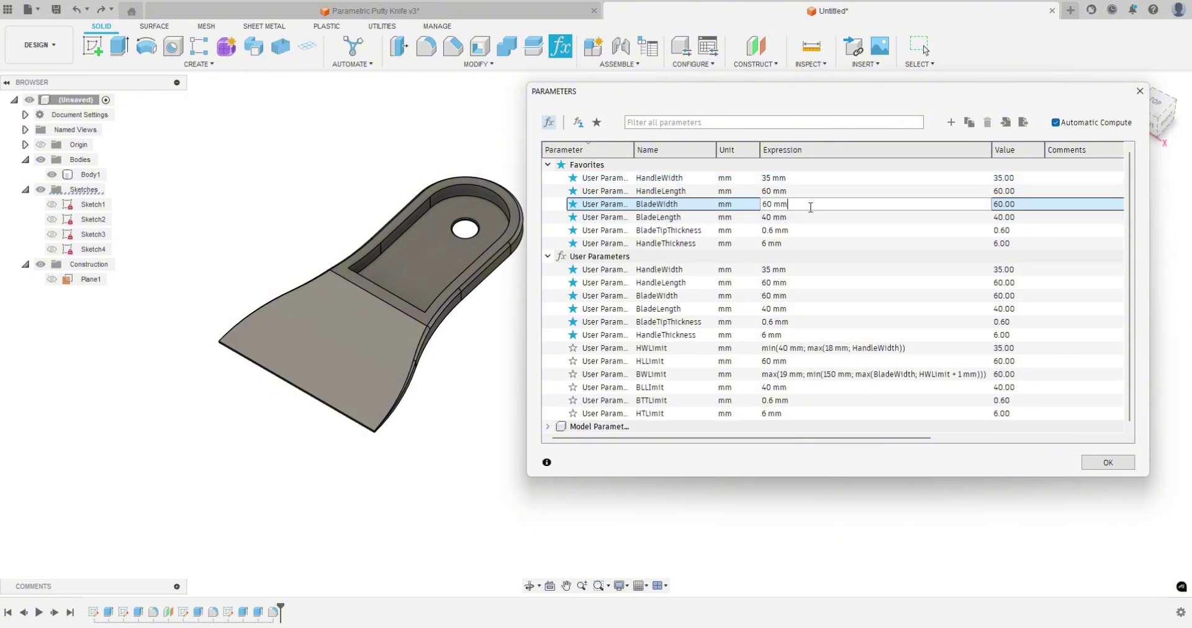
pyautogui.doubleClick(768, 205)
pyautogui.write('36')
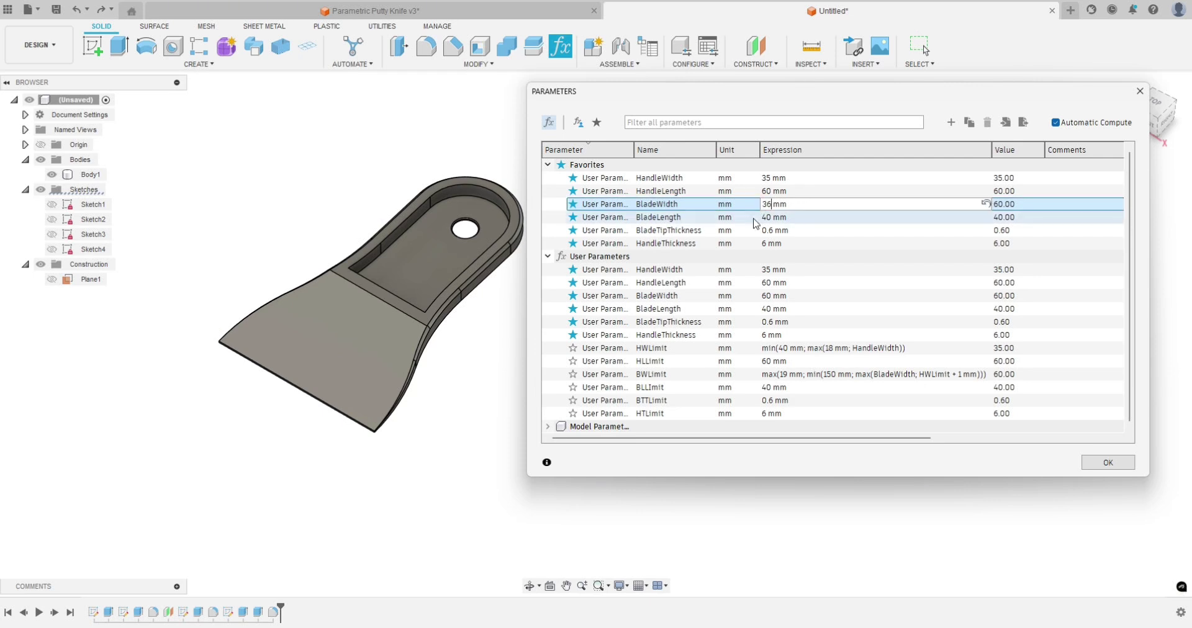
pyautogui.click(755, 223)
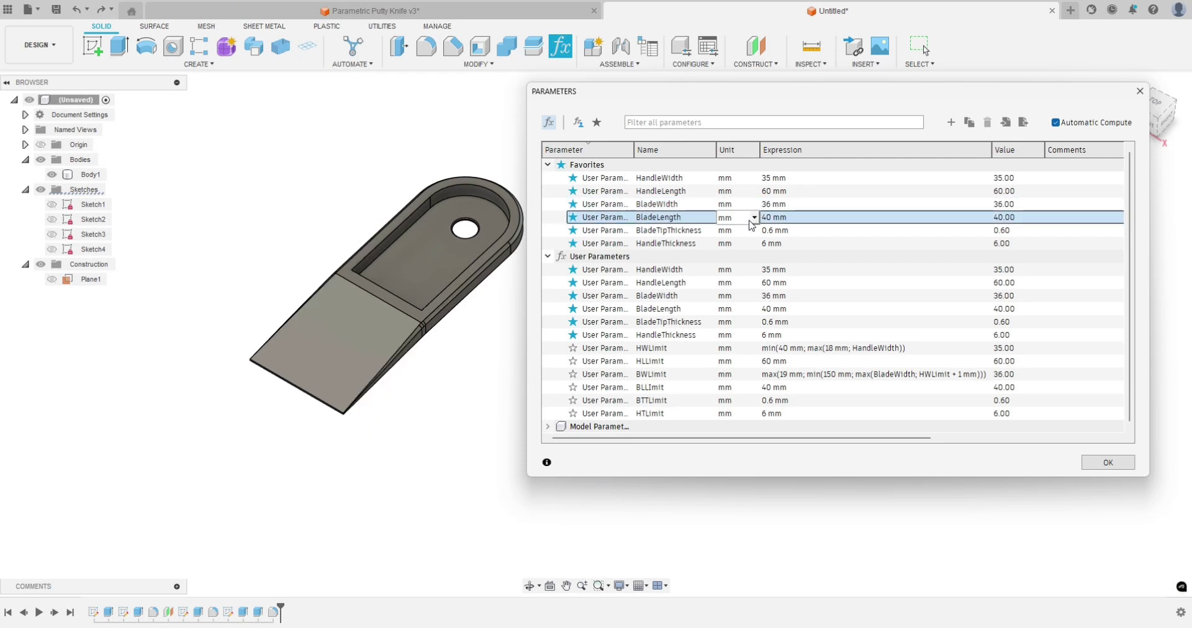
pyautogui.click(814, 257)
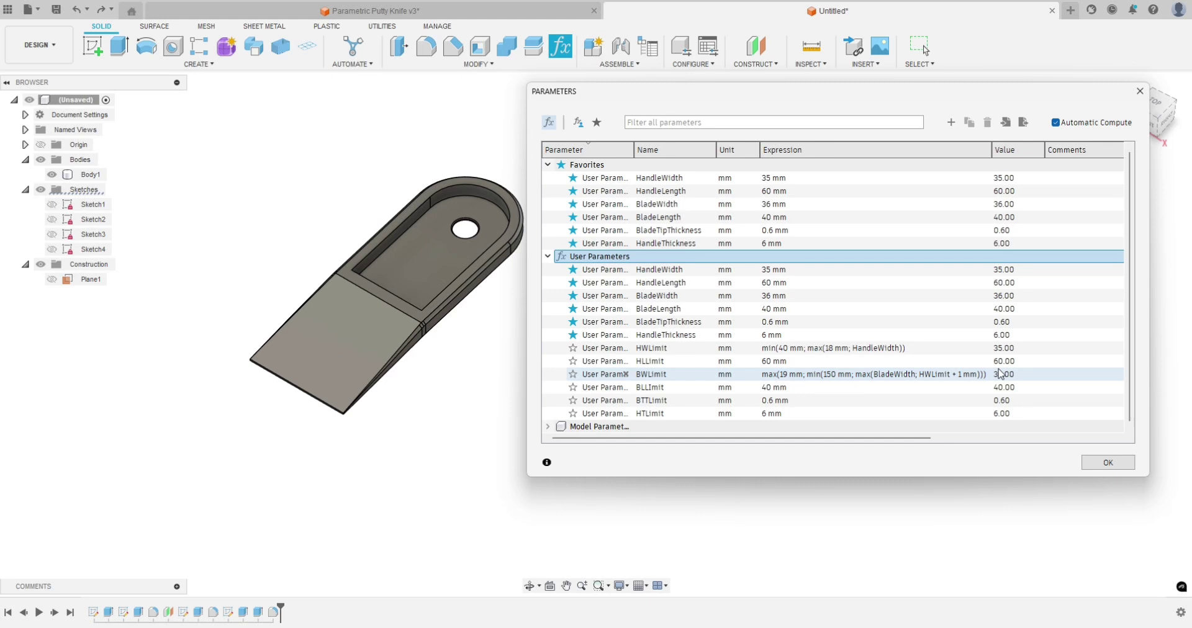
# Step: Try BladeWidth at 35 mm, equal to HandleWidth, to test the BWLimit expression
pyautogui.click(768, 209)
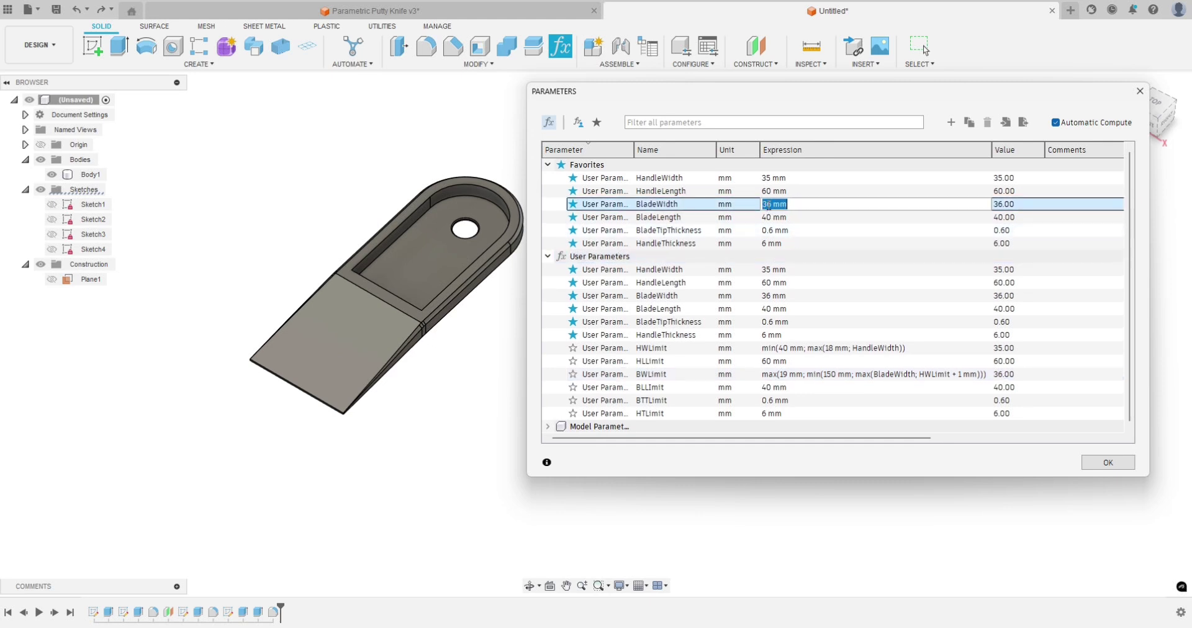
pyautogui.click(772, 205)
pyautogui.write('5')
pyautogui.click(777, 231)
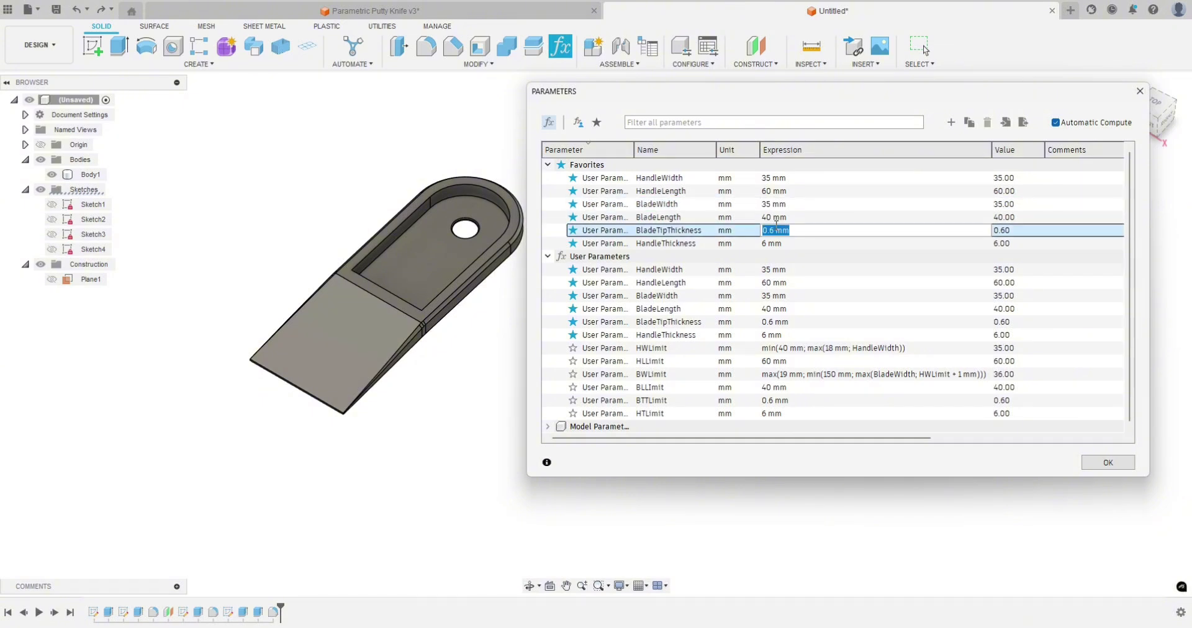
pyautogui.click(776, 217)
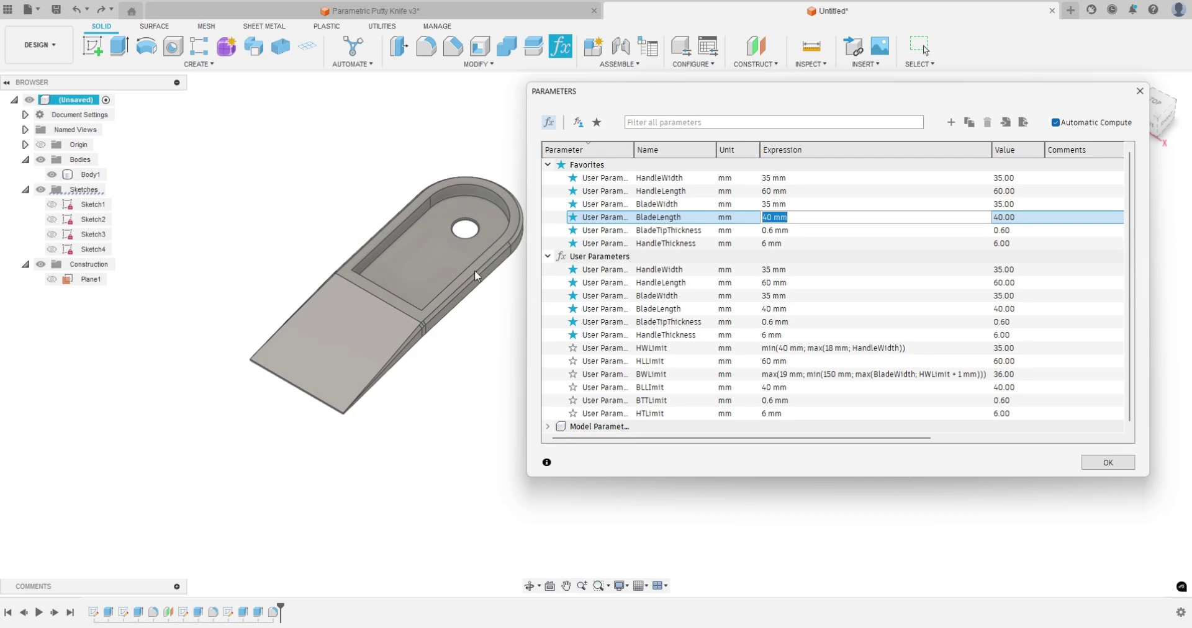
pyautogui.click(766, 203)
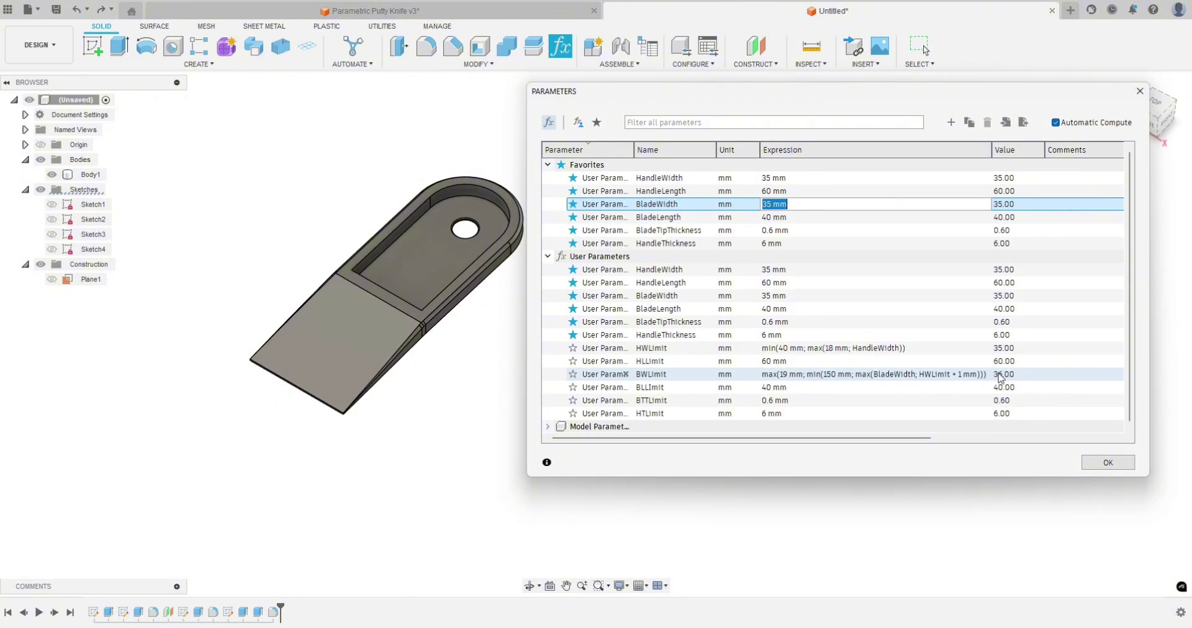
# Step: Highlight the HWLimit + 1 mm term in the BWLimit expression and compare it with the limit's value
pyautogui.click(924, 374)
pyautogui.click(925, 374)
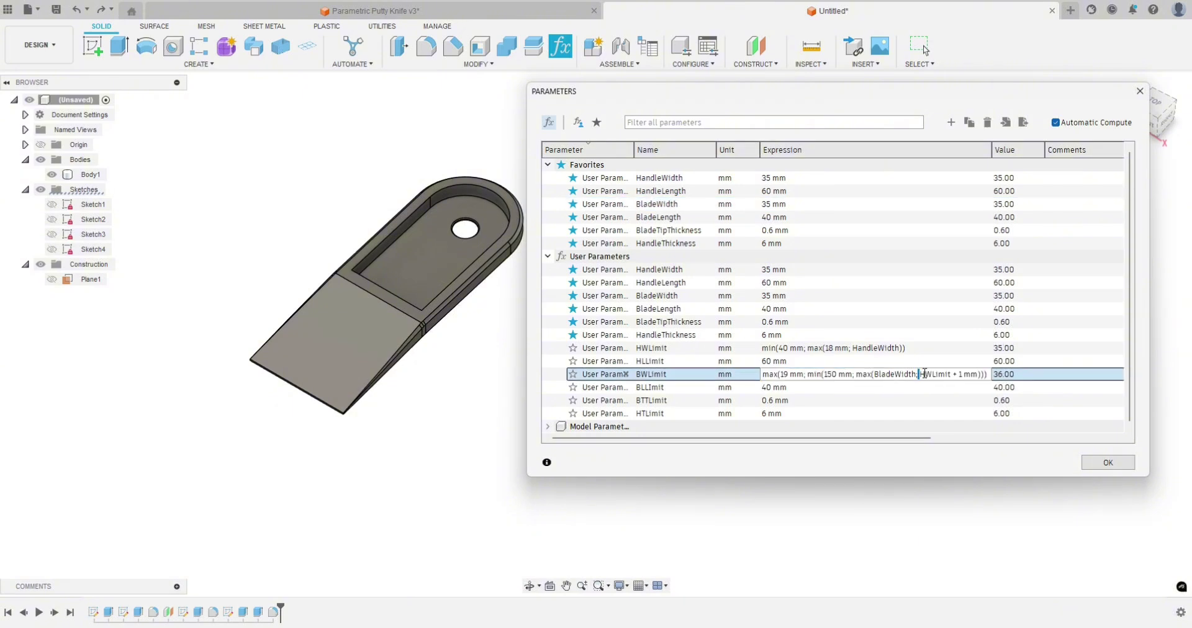
pyautogui.moveTo(919, 374); pyautogui.dragTo(979, 374)
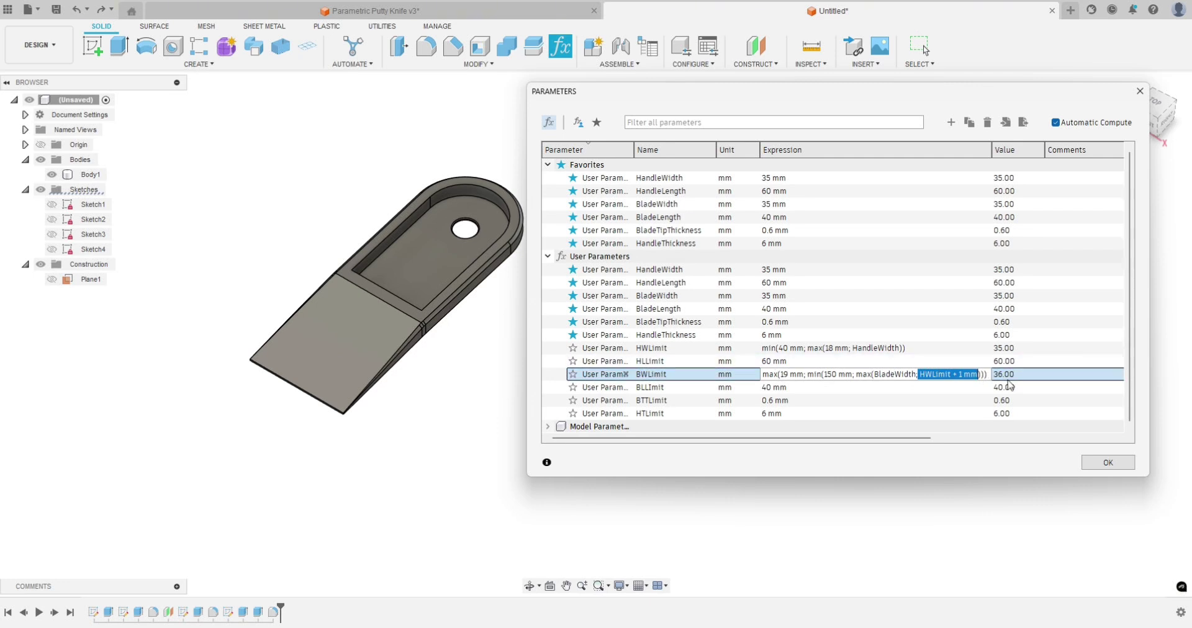
# Step: Shift the Parameters dialog a little further over and set BladeWidth to 150 mm
pyautogui.click(784, 206)
pyautogui.click(773, 204)
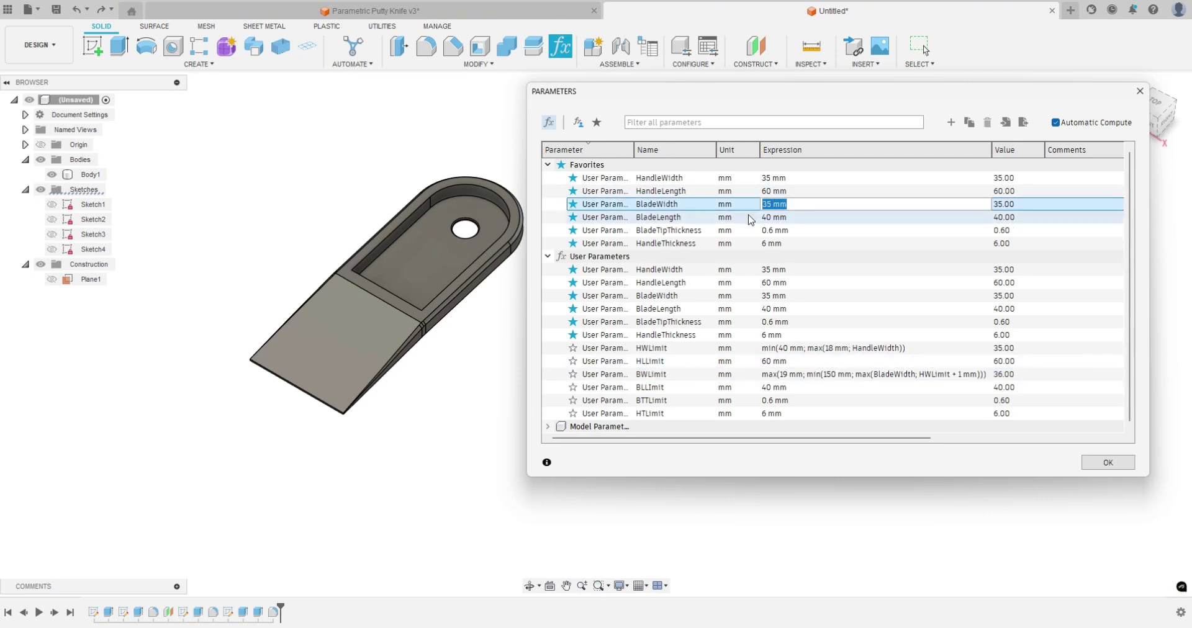
pyautogui.moveTo(744, 95); pyautogui.dragTo(727, 92)
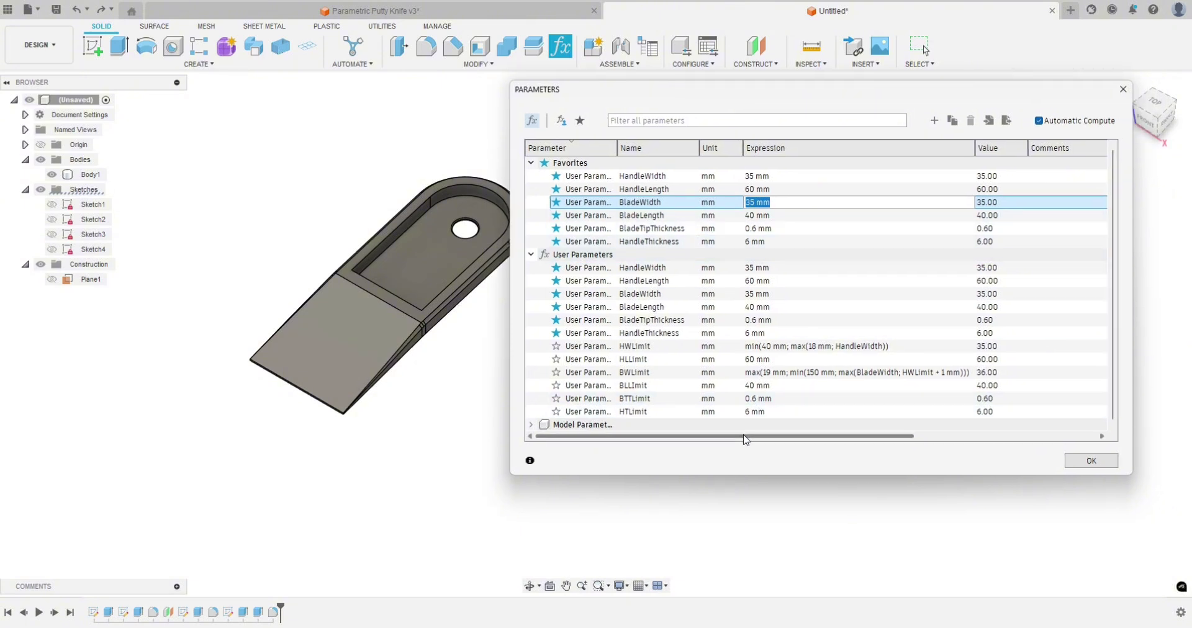
pyautogui.moveTo(745, 437)
pyautogui.mouseDown()
pyautogui.moveTo(852, 439)
pyautogui.moveTo(766, 441)
pyautogui.mouseUp()
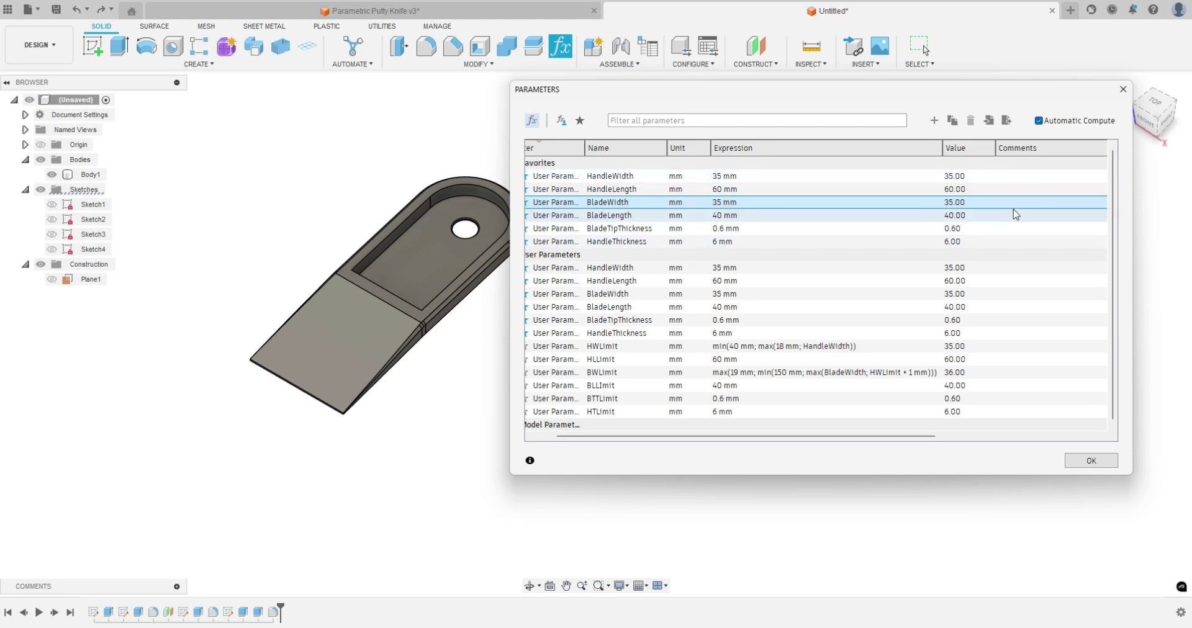
pyautogui.moveTo(864, 439); pyautogui.dragTo(821, 434)
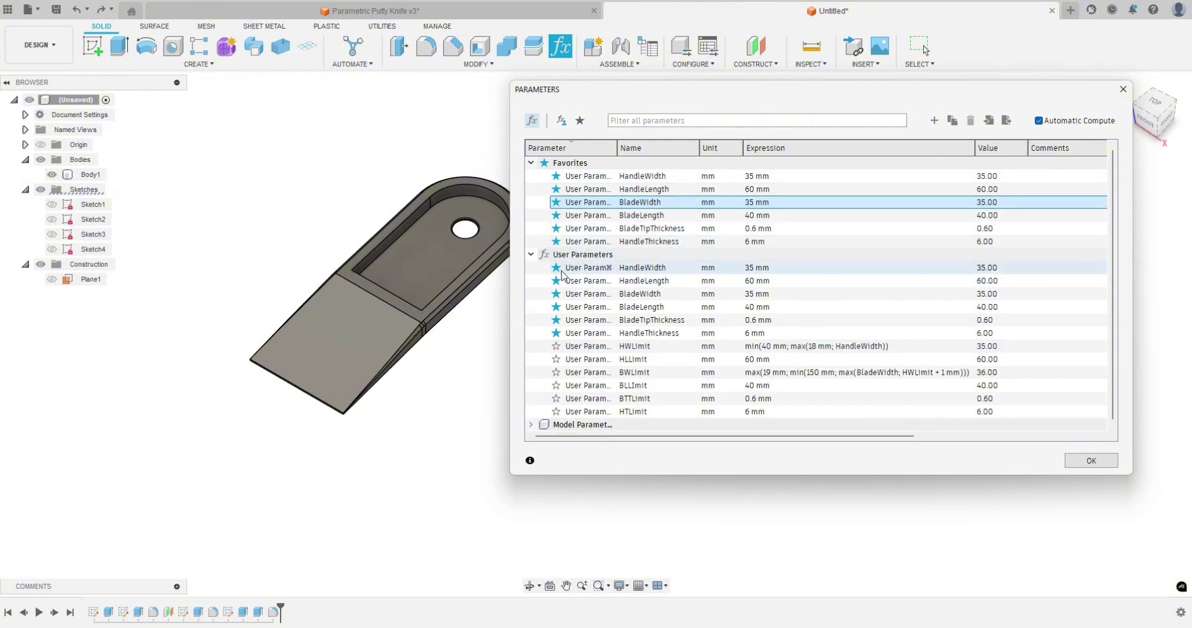
pyautogui.moveTo(425, 365); pyautogui.dragTo(399, 370, button='middle')
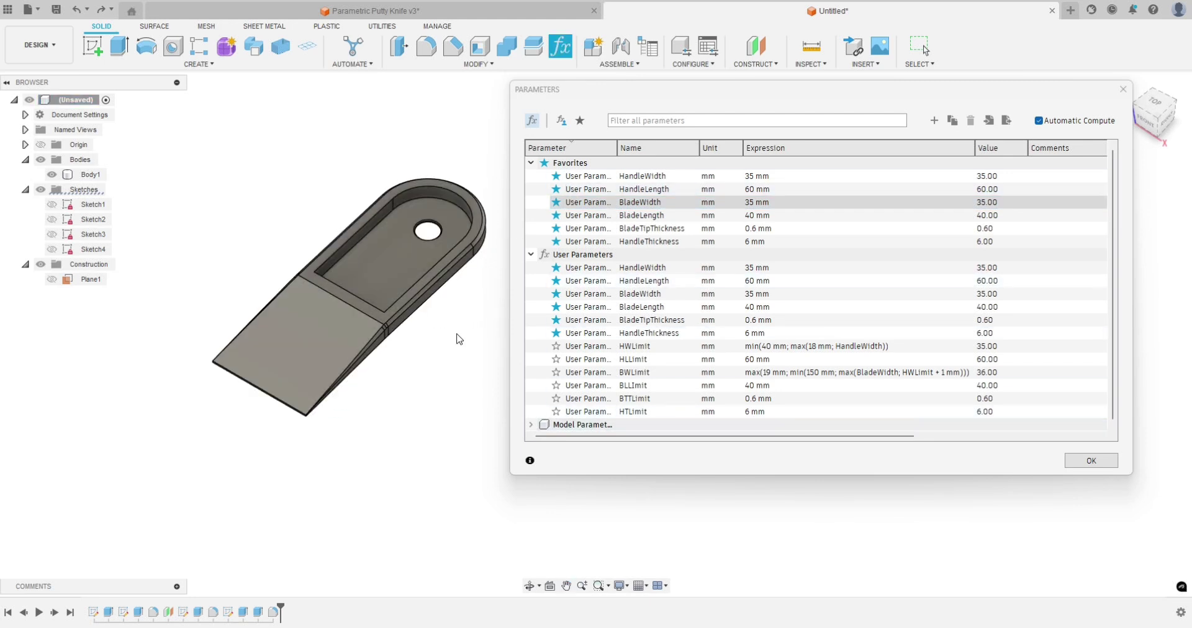
pyautogui.click(749, 202)
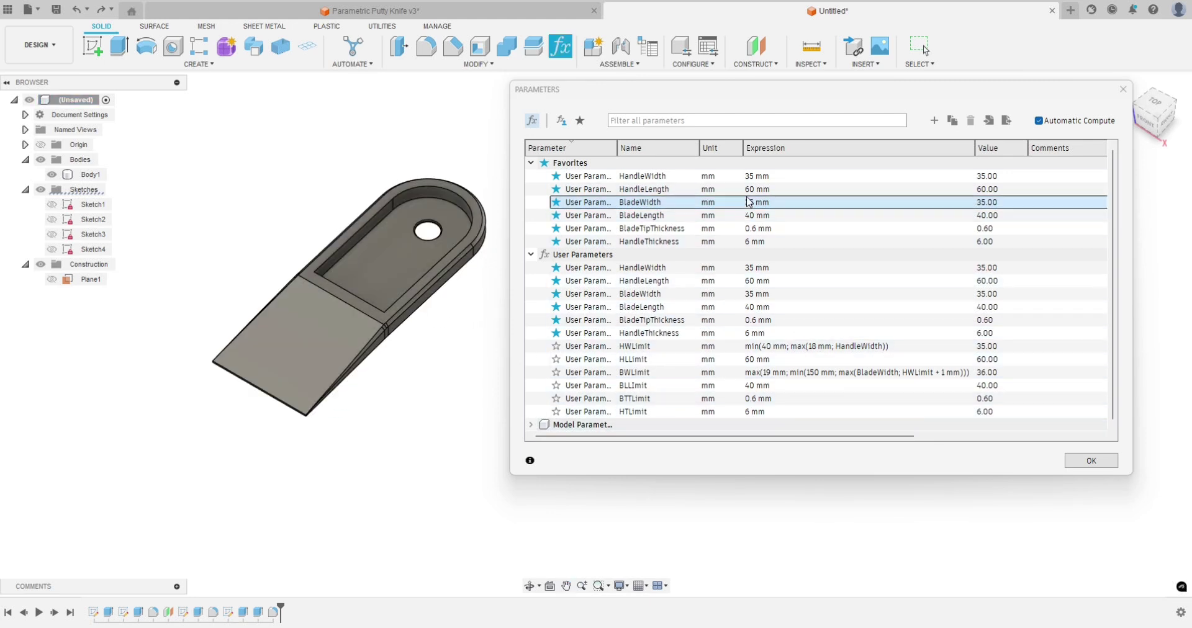
pyautogui.click(754, 201)
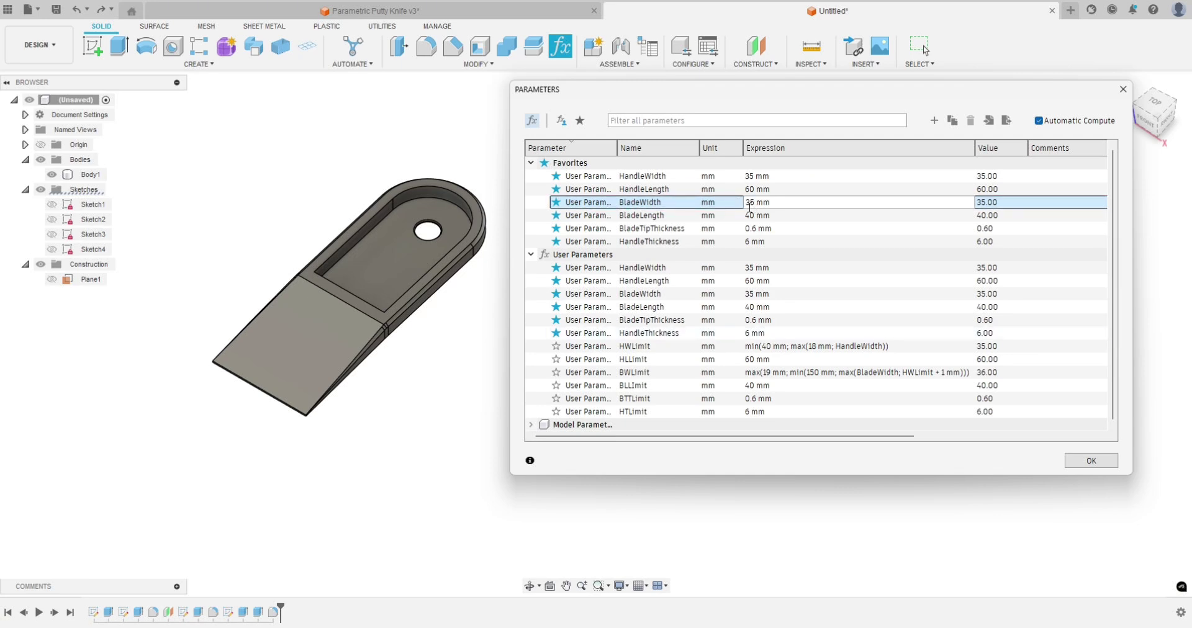
pyautogui.doubleClick(753, 201)
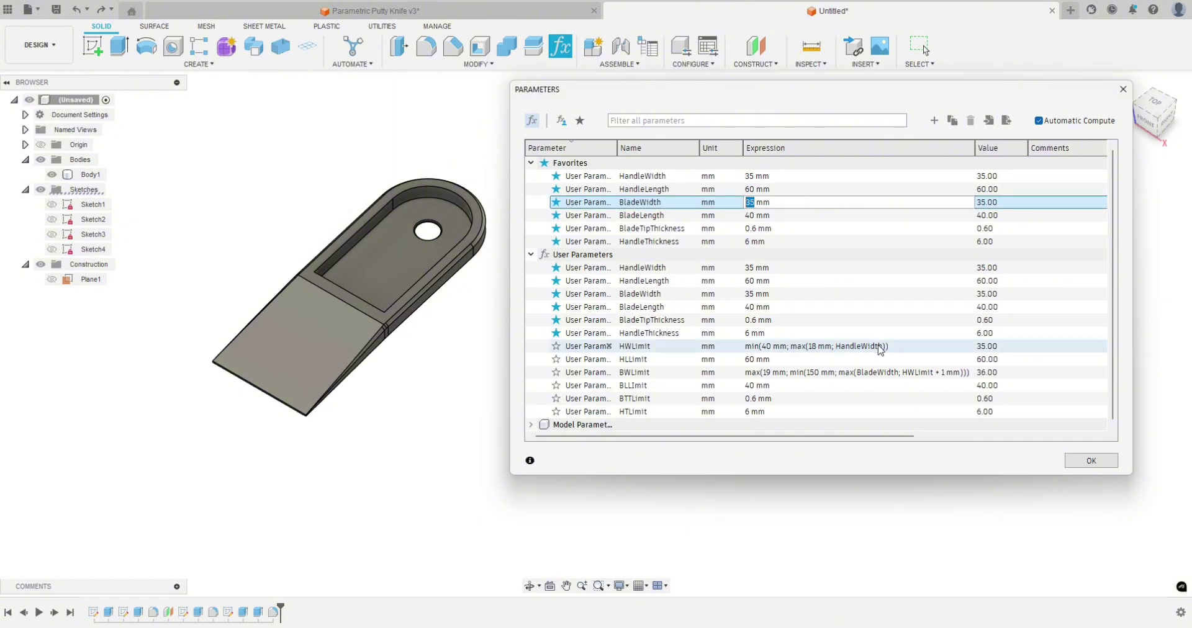
pyautogui.write('15')
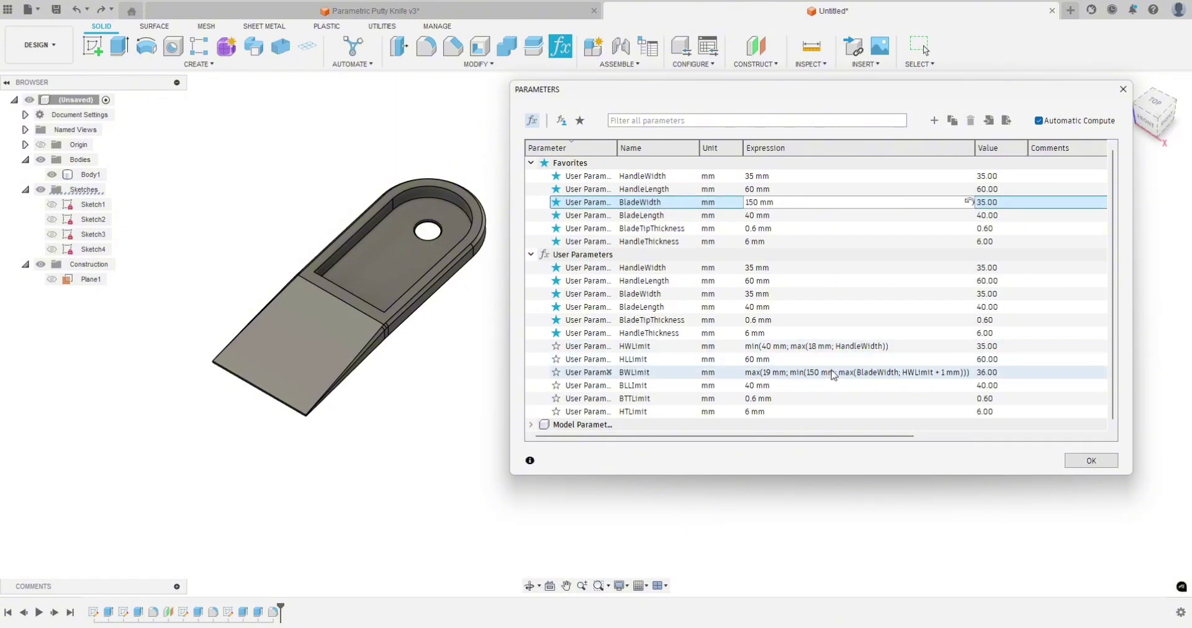
pyautogui.write('0')
pyautogui.click(766, 298)
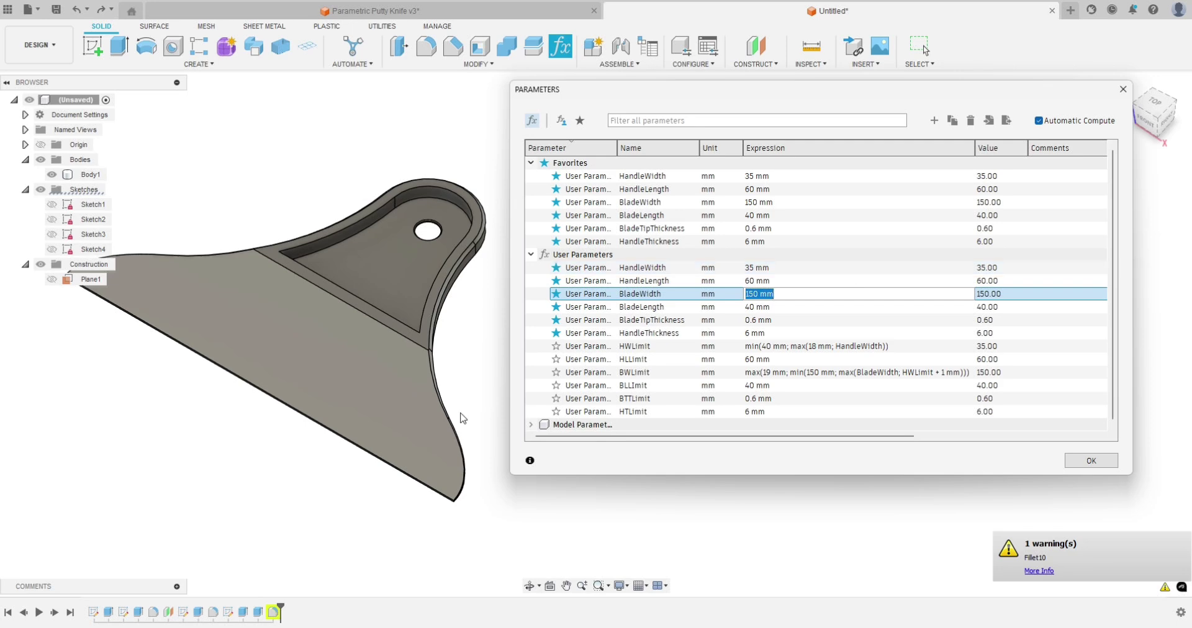
# Step: Inspect the widened putty knife from above and set HandleWidth to 40 mm
pyautogui.keyDown('shift'); pyautogui.moveTo(502, 506); pyautogui.dragTo(429, 447, button='middle'); pyautogui.keyUp('shift')
pyautogui.moveTo(380, 314)
pyautogui.keyDown('shift'); pyautogui.mouseDown(button='middle')
pyautogui.moveTo(341, 306)
pyautogui.moveTo(332, 324)
pyautogui.moveTo(447, 323)
pyautogui.moveTo(472, 371)
pyautogui.moveTo(392, 388)
pyautogui.moveTo(412, 381)
pyautogui.mouseUp(button='middle'); pyautogui.keyUp('shift')
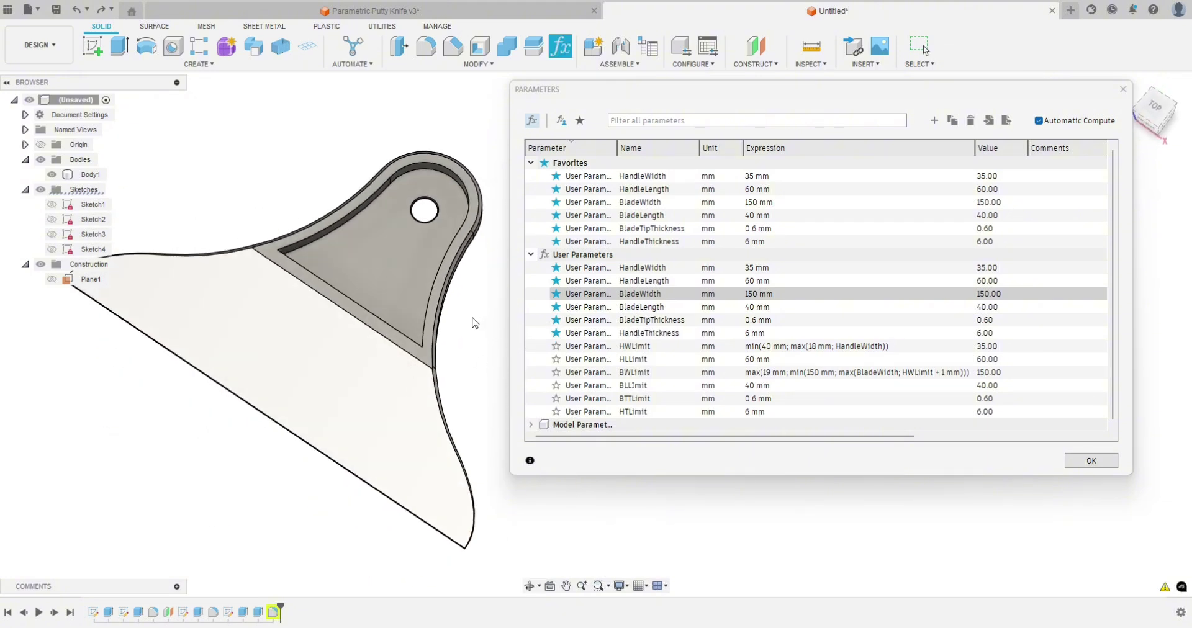
pyautogui.scroll(-2, 474, 322)
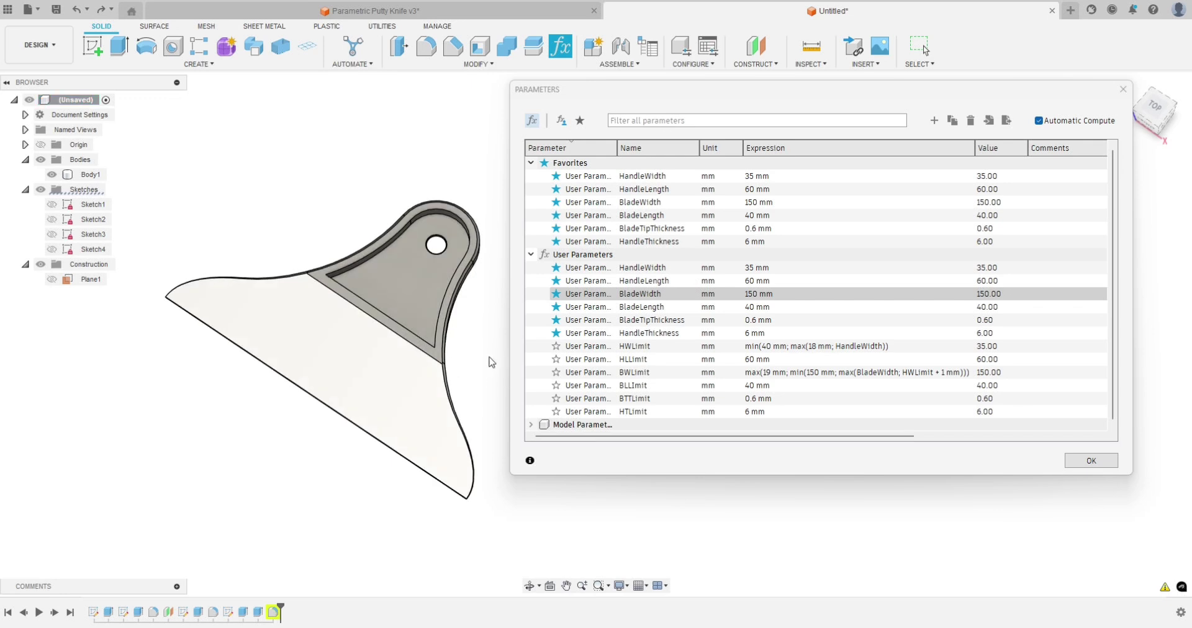
pyautogui.moveTo(455, 364)
pyautogui.keyDown('shift'); pyautogui.mouseDown(button='middle')
pyautogui.moveTo(465, 375)
pyautogui.moveTo(466, 349)
pyautogui.moveTo(468, 363)
pyautogui.mouseUp(button='middle'); pyautogui.keyUp('shift')
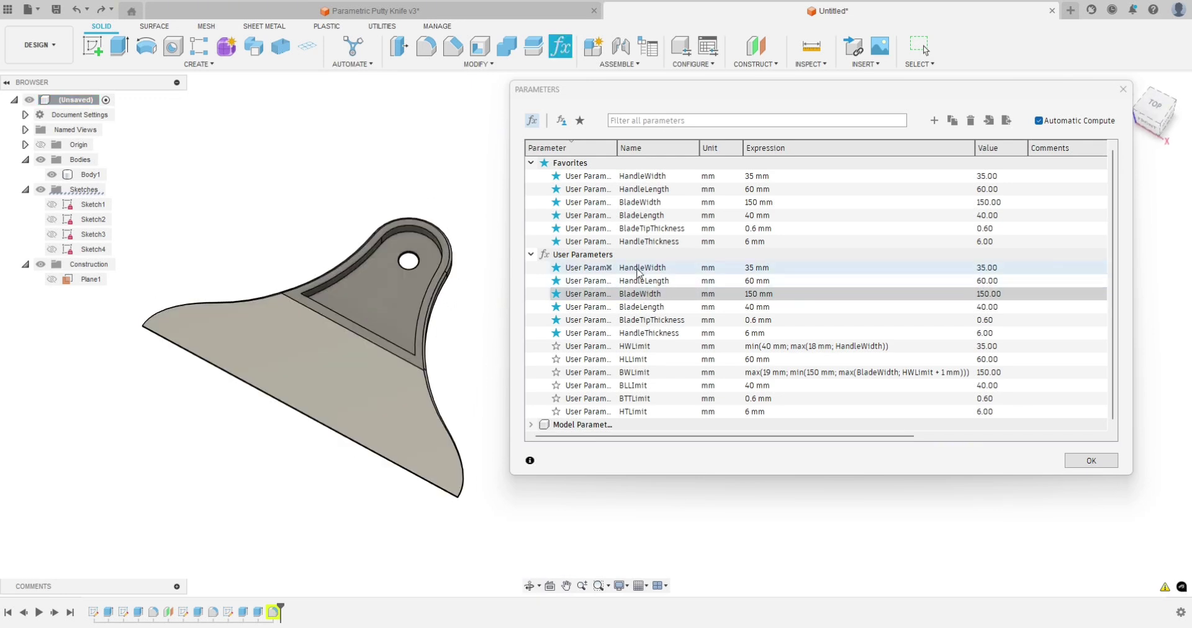
pyautogui.doubleClick(746, 179)
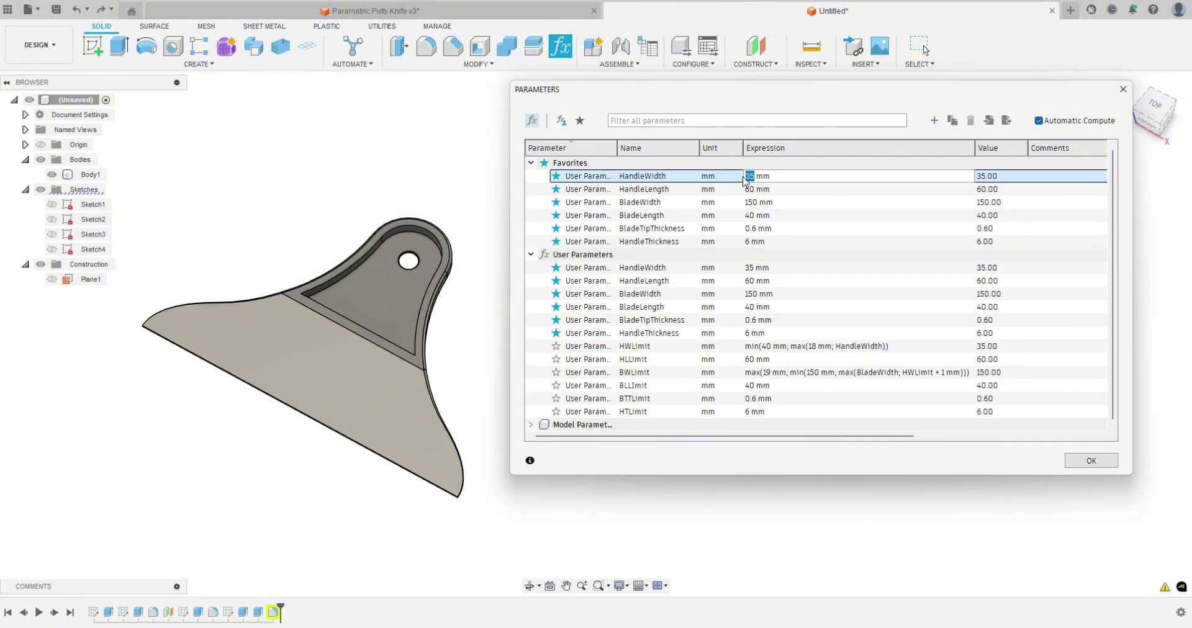
pyautogui.write('40')
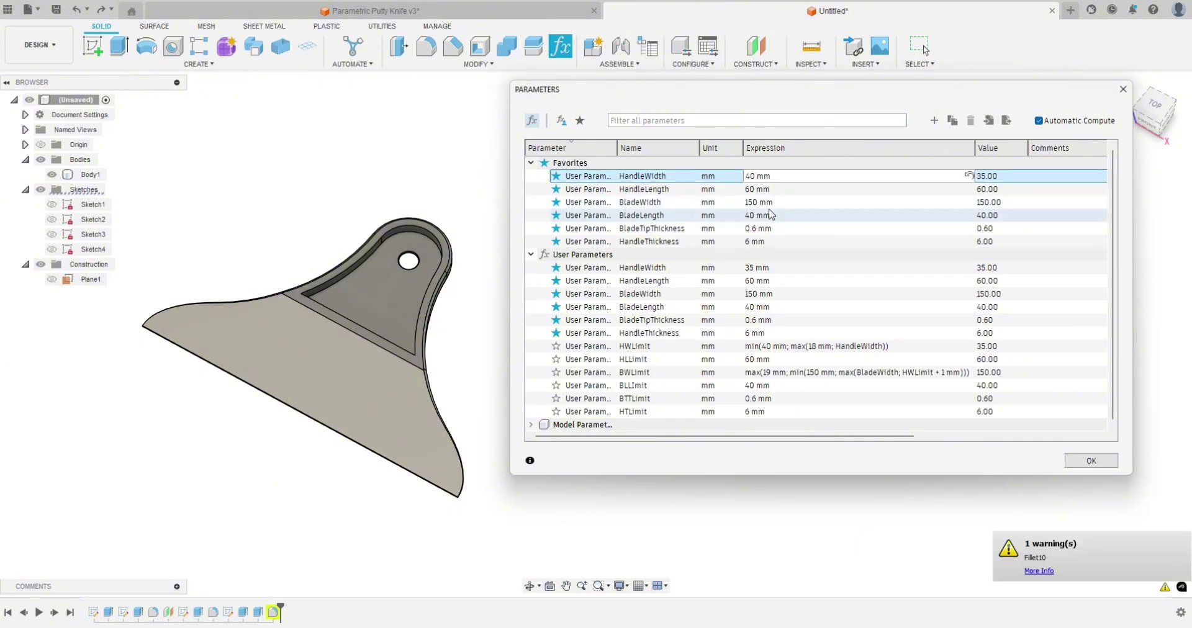
pyautogui.click(770, 214)
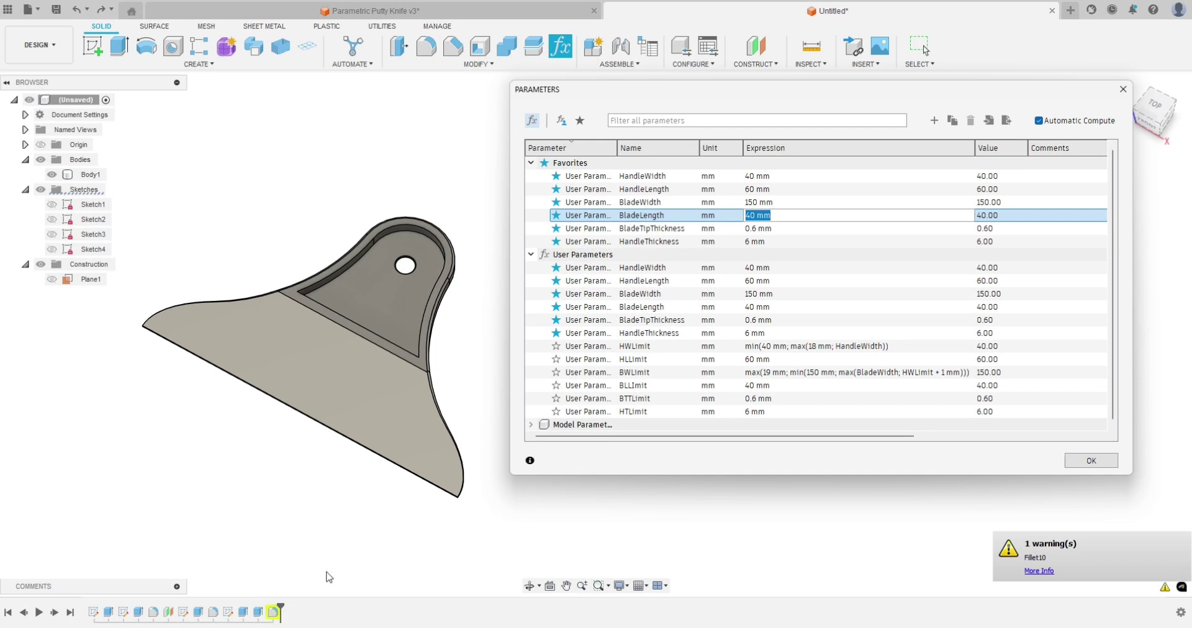
# Step: Inspect the widened blade's edge from the side and close the Parameters dialog
pyautogui.keyDown('shift'); pyautogui.moveTo(385, 548); pyautogui.dragTo(517, 435, button='middle'); pyautogui.keyUp('shift')
pyautogui.scroll(-3, 532, 538)
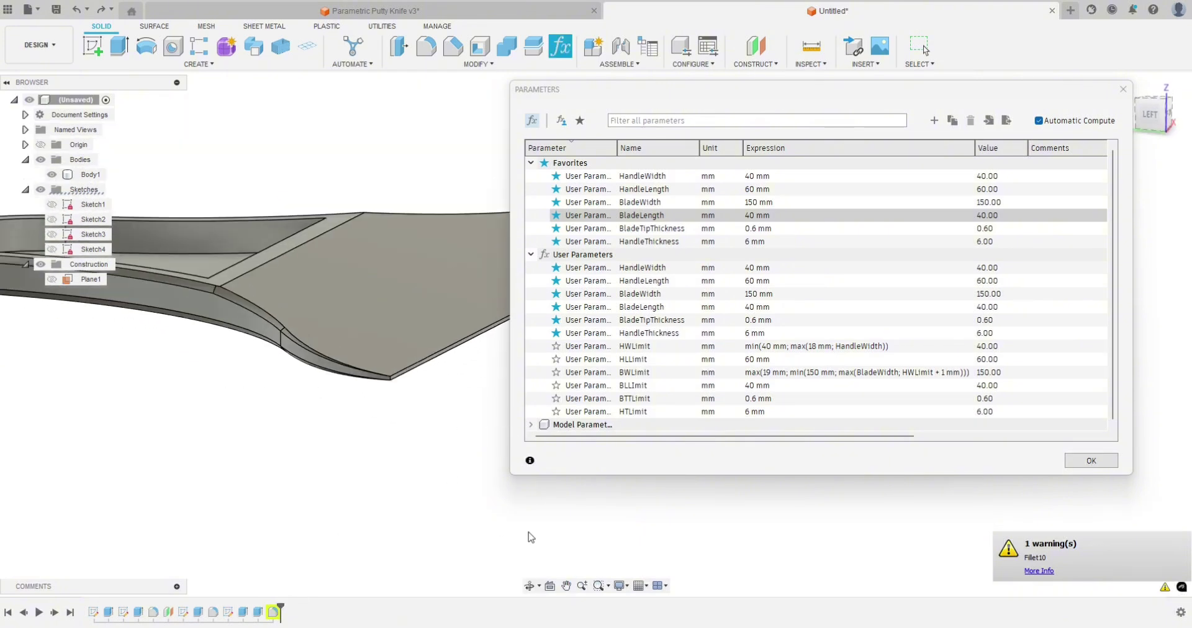
pyautogui.click(1075, 463)
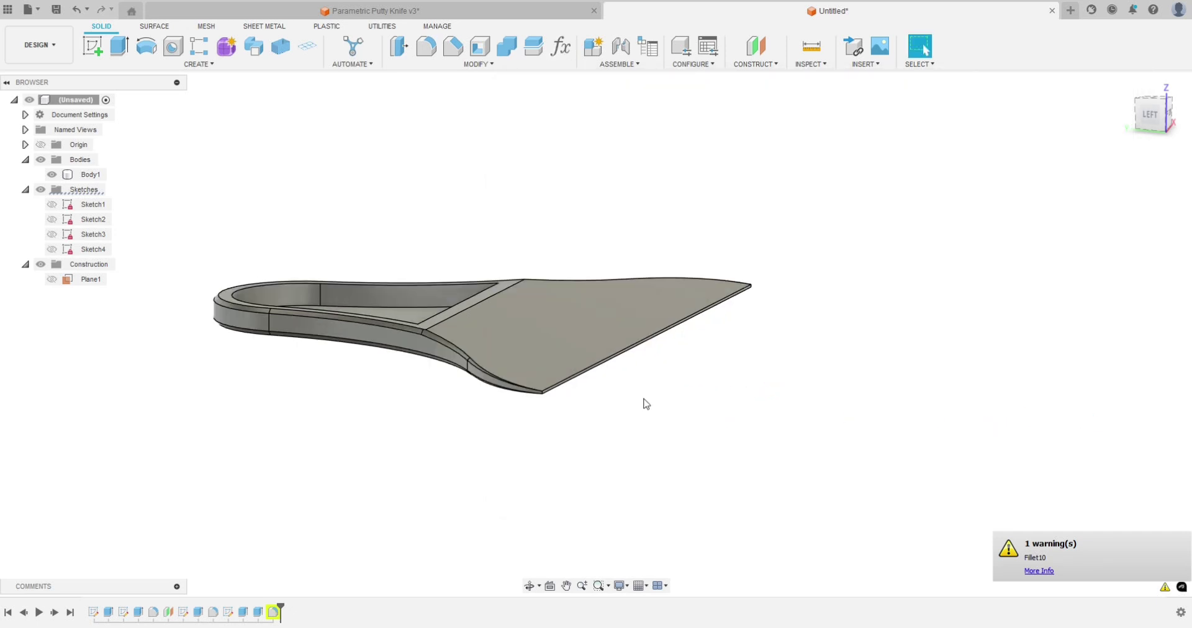
# Step: Reopen the flagged last fillet, review its constant and variable-radius edge sets, and accept it with the same settings
pyautogui.doubleClick(272, 613)
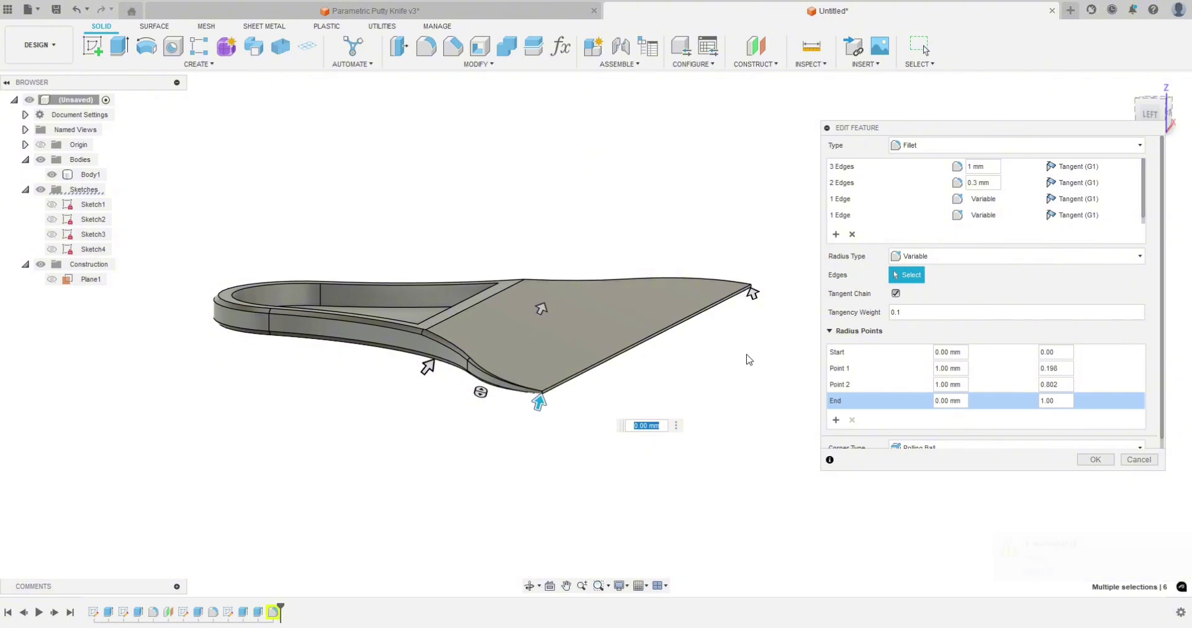
pyautogui.press('F6')
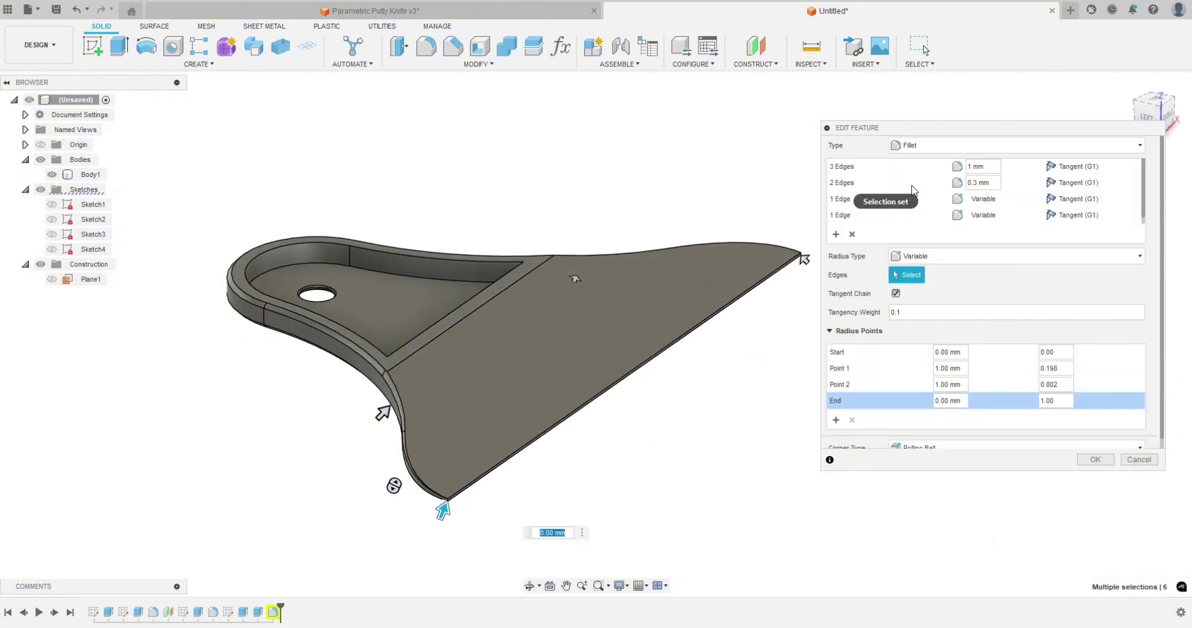
pyautogui.click(890, 171)
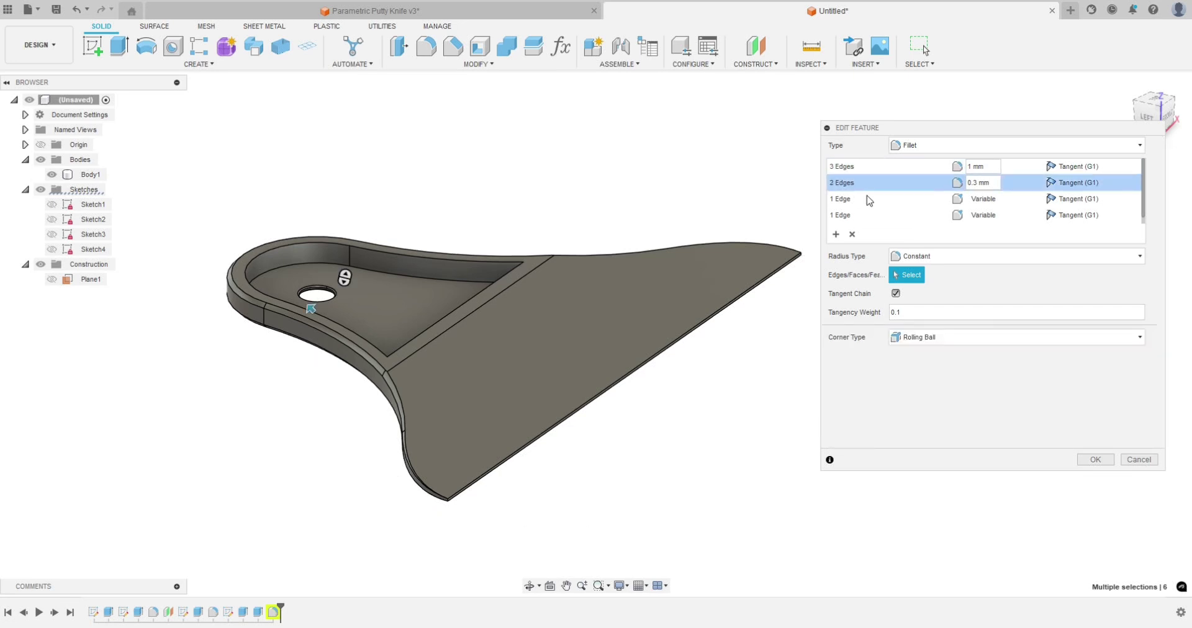
pyautogui.click(867, 199)
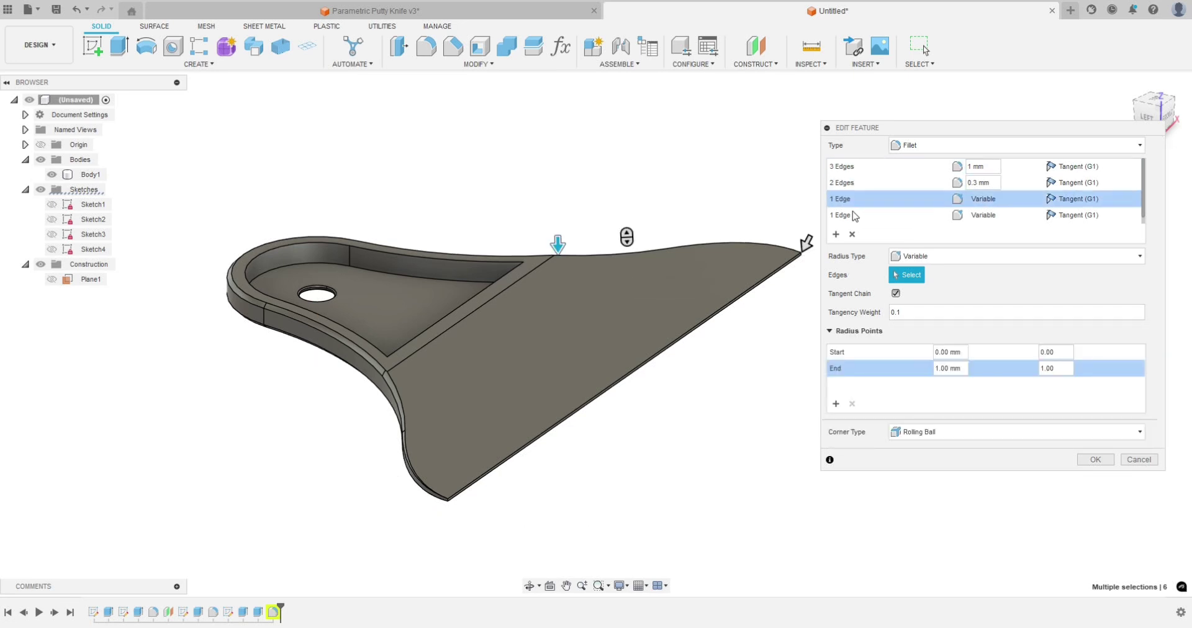
pyautogui.click(854, 215)
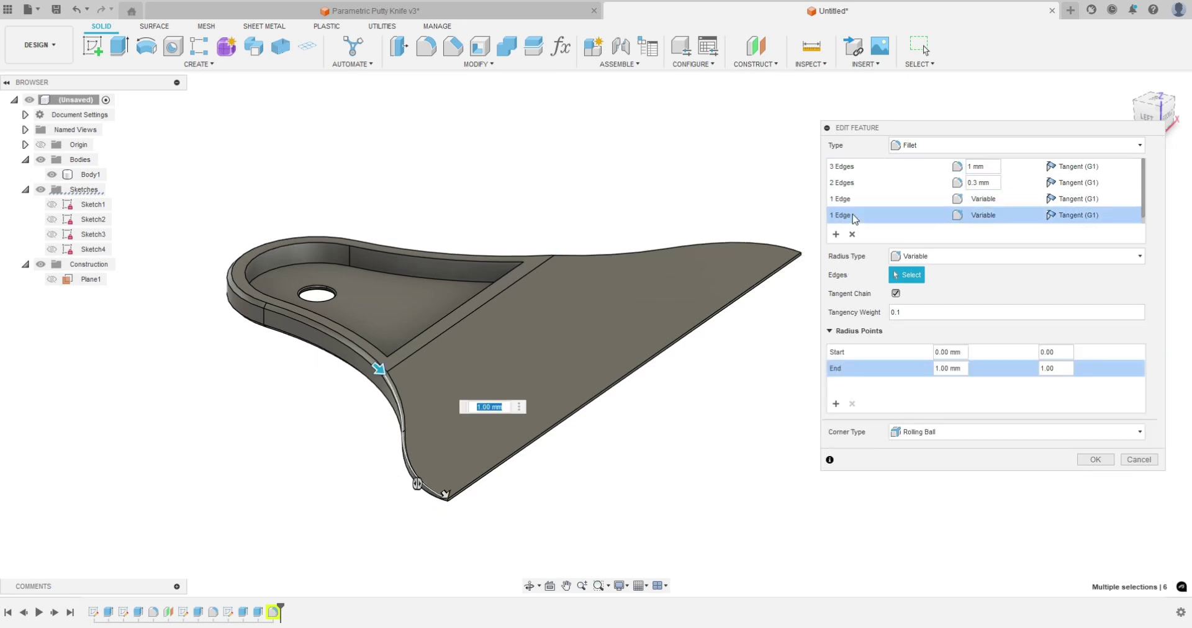
pyautogui.click(1095, 459)
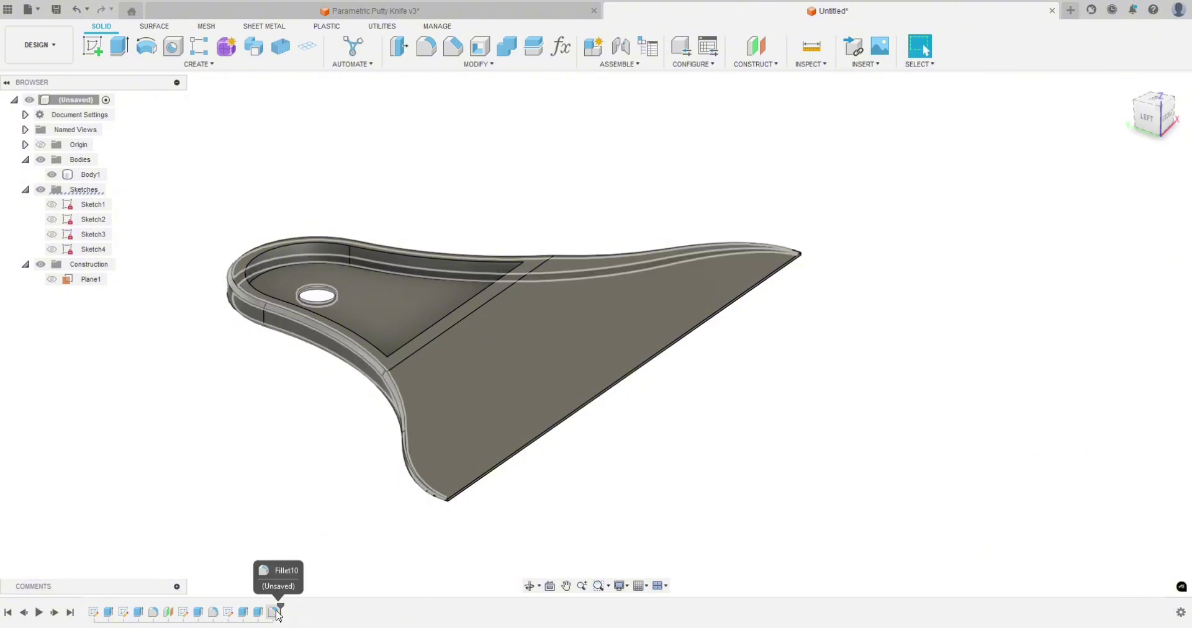
# Step: Check the putty knife's shape from the front and above, with the Parameters dialog reopened
pyautogui.moveTo(330, 549)
pyautogui.keyDown('shift'); pyautogui.mouseDown(button='middle')
pyautogui.moveTo(375, 518)
pyautogui.moveTo(314, 541)
pyautogui.mouseUp(button='middle'); pyautogui.keyUp('shift')
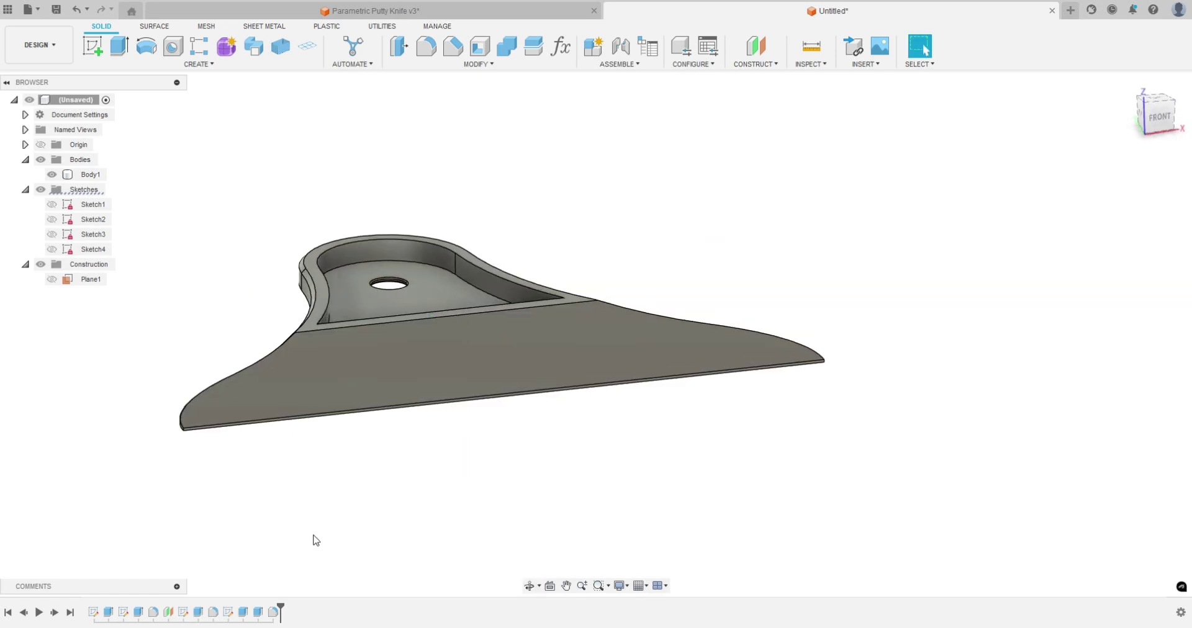
pyautogui.click(560, 46)
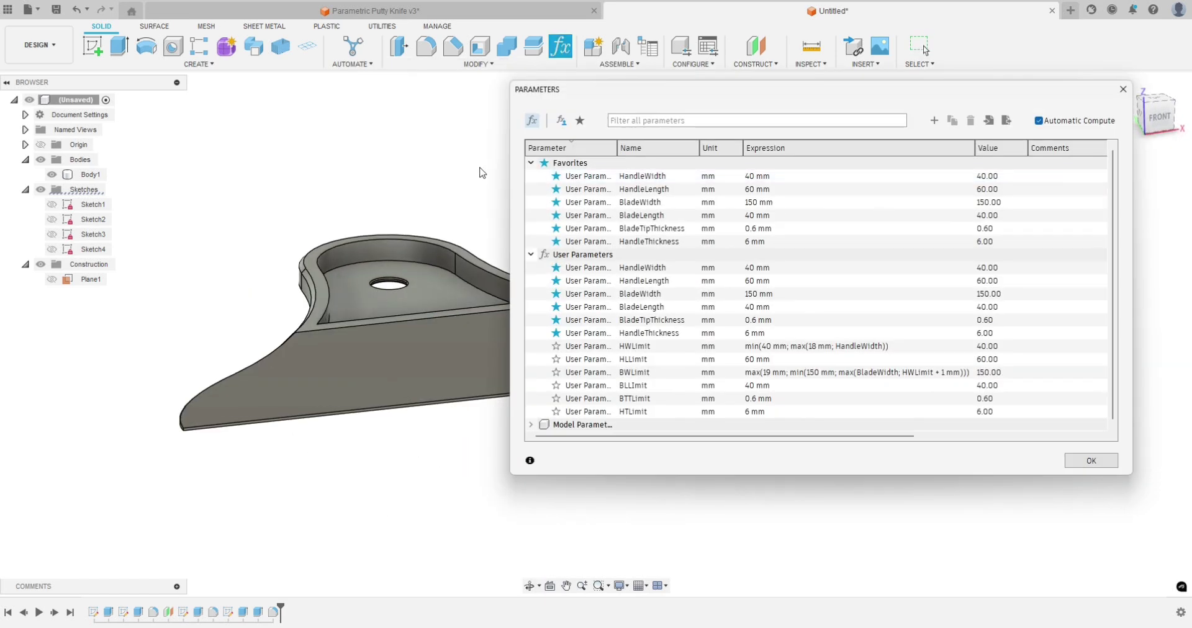
pyautogui.keyDown('shift'); pyautogui.moveTo(482, 173); pyautogui.dragTo(371, 451, button='middle'); pyautogui.keyUp('shift')
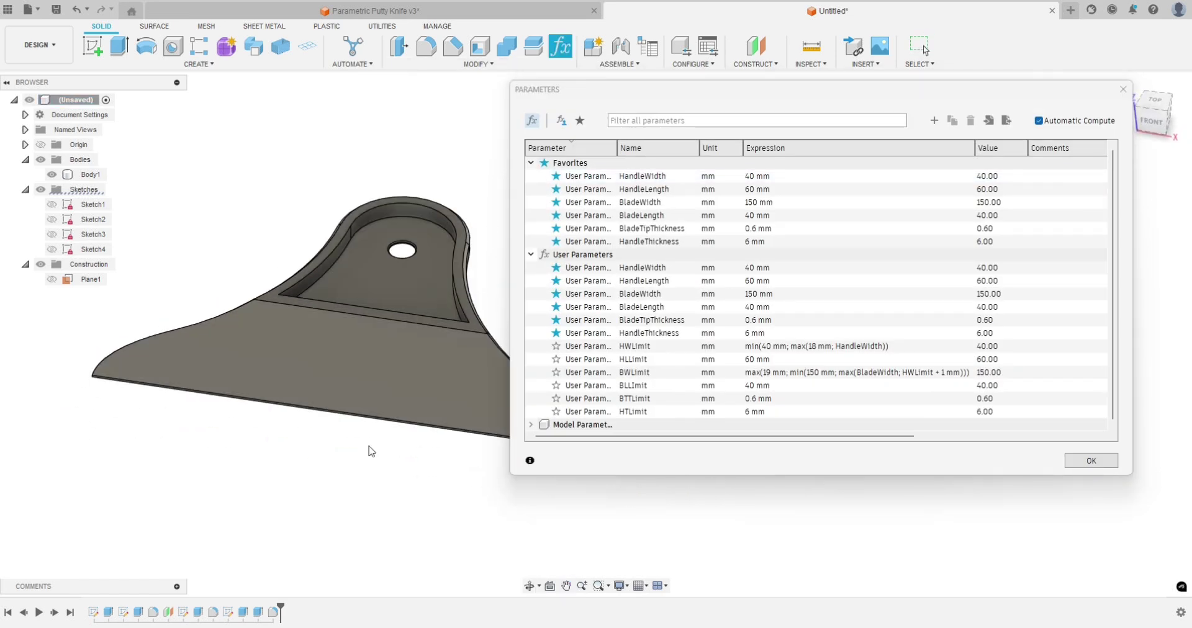
pyautogui.keyDown('shift'); pyautogui.moveTo(378, 502); pyautogui.dragTo(402, 458, button='middle'); pyautogui.keyUp('shift')
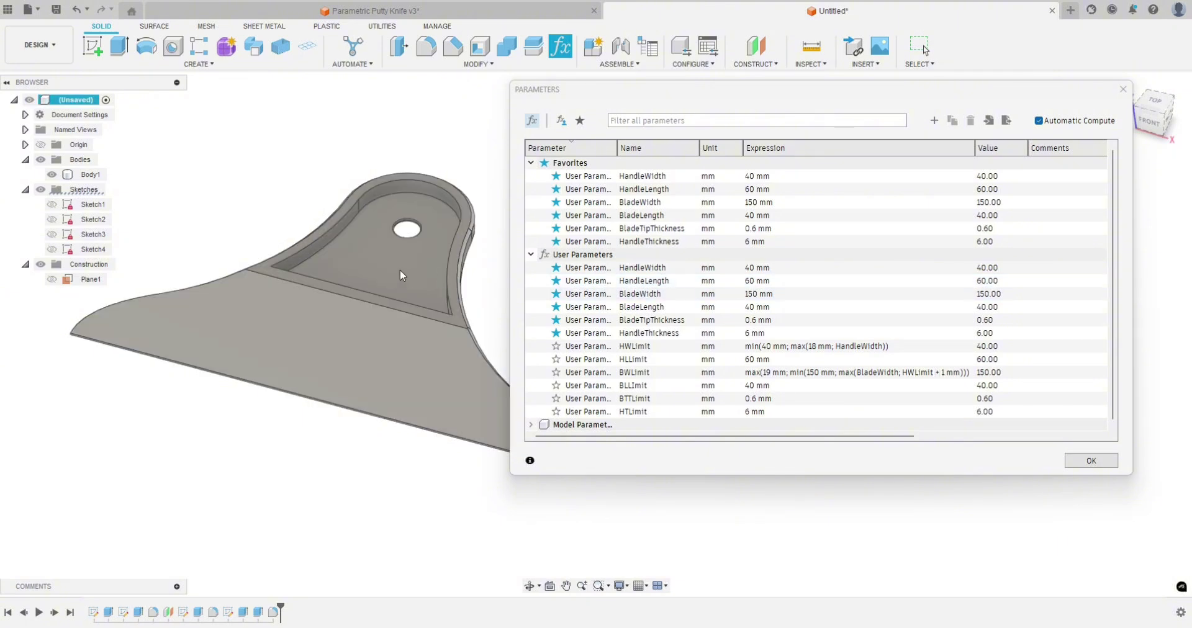
# Step: Try HLLimit at 50 mm and 40 mm to test shorter handle lengths
pyautogui.click(753, 283)
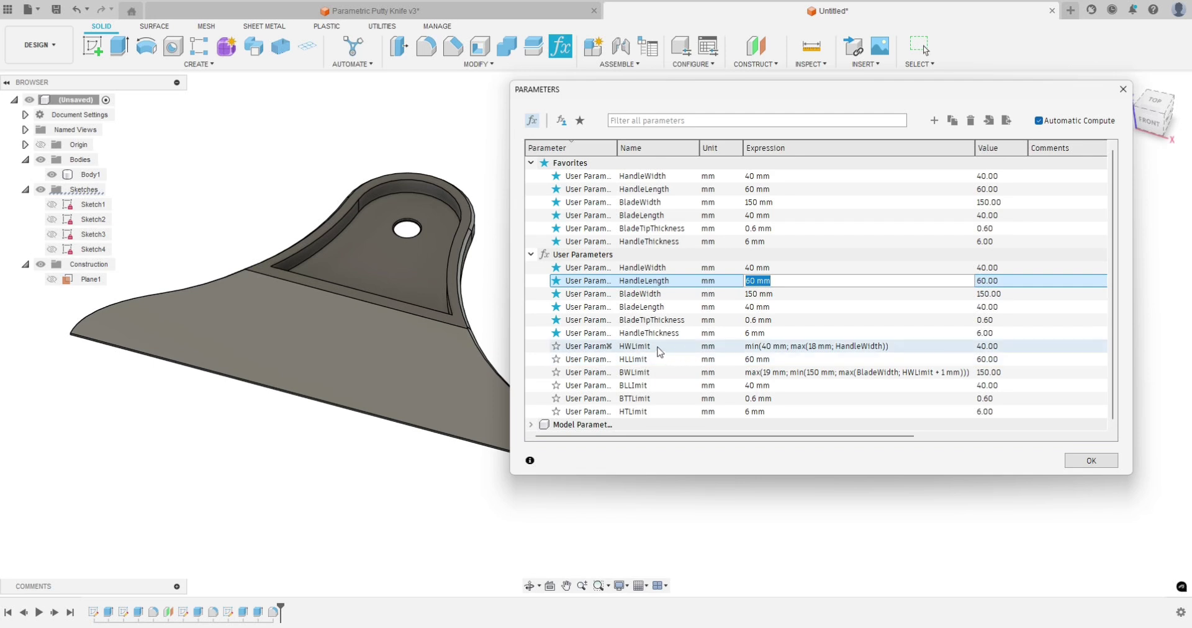
pyautogui.click(633, 360)
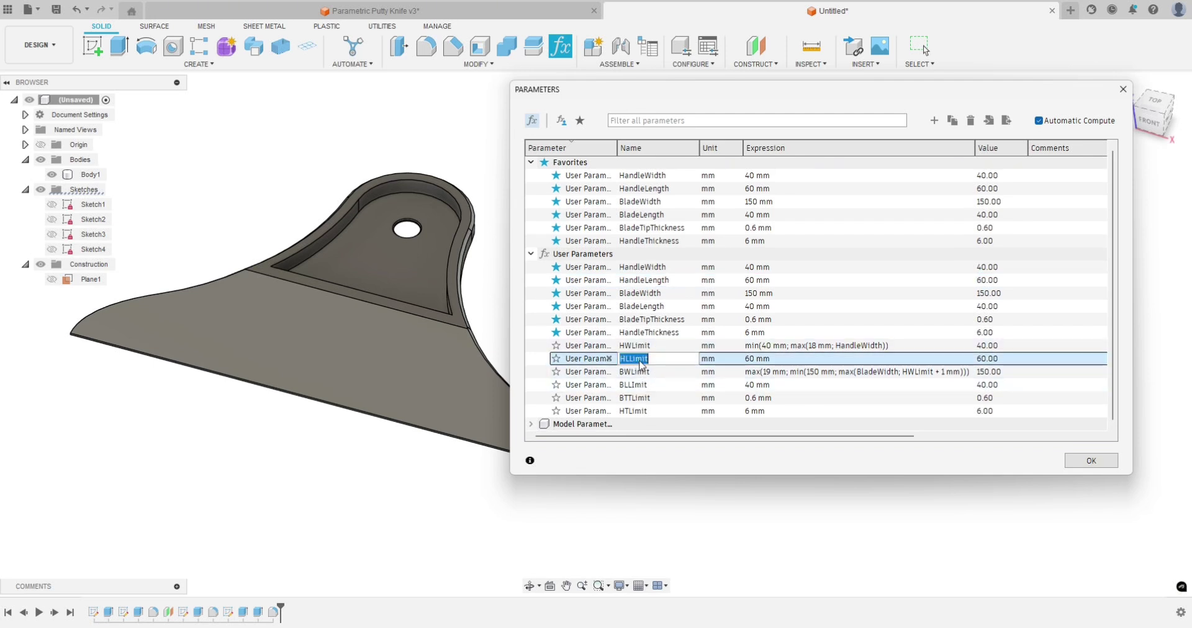
pyautogui.click(775, 358)
pyautogui.doubleClick(748, 359)
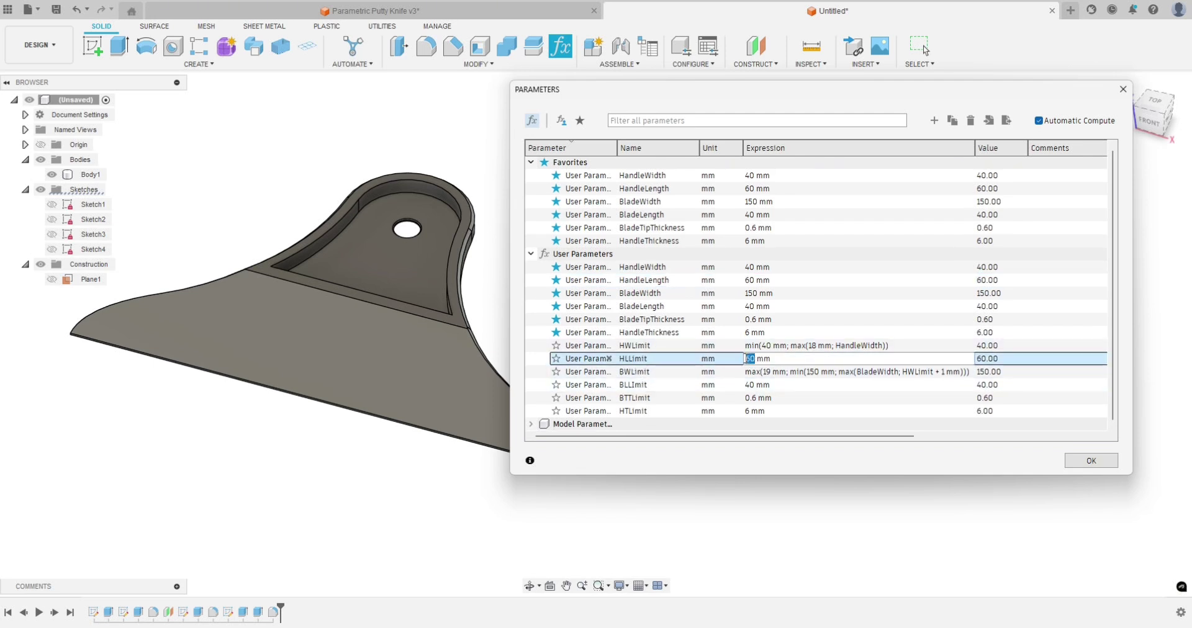
pyautogui.write('50')
pyautogui.click(747, 376)
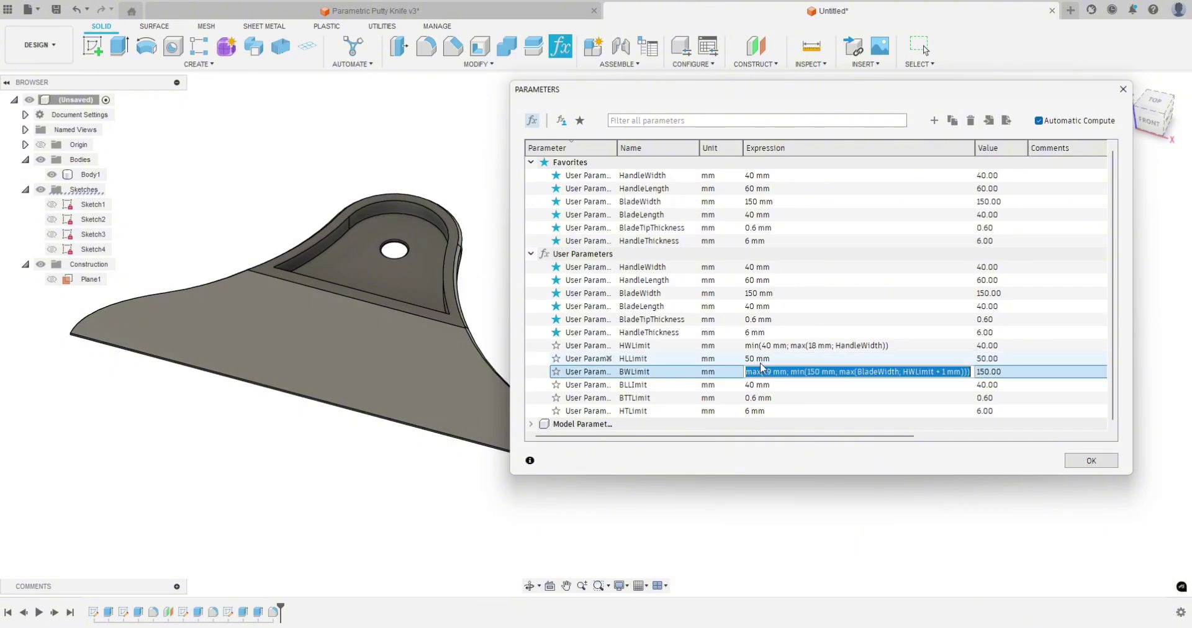
pyautogui.doubleClick(748, 358)
pyautogui.write('40')
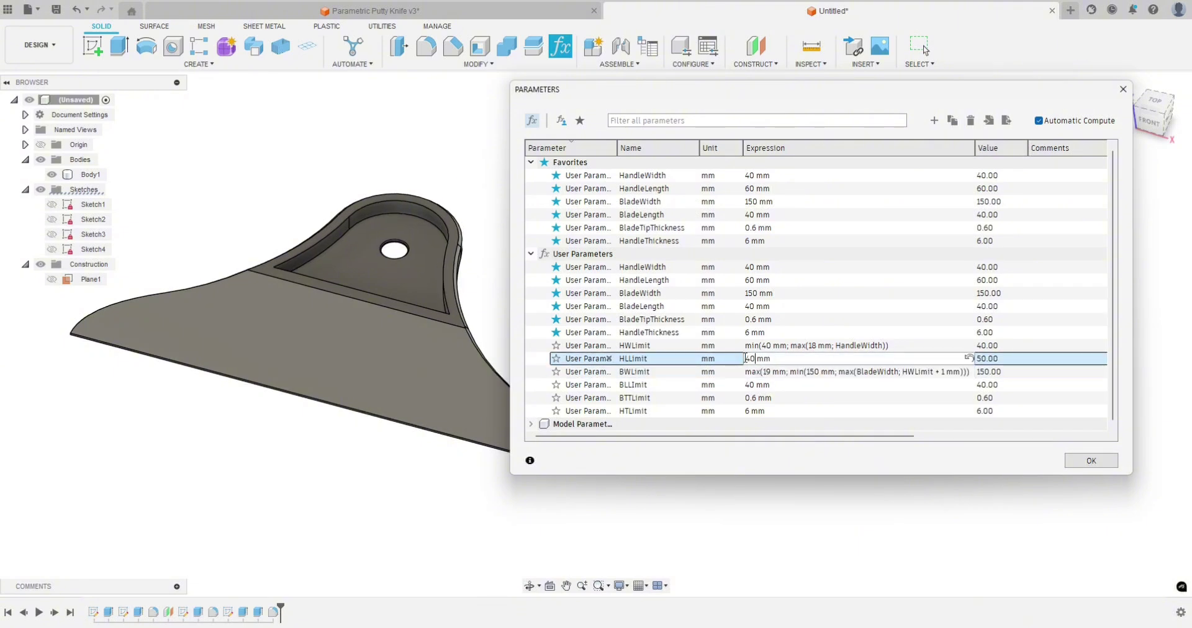
pyautogui.click(730, 356)
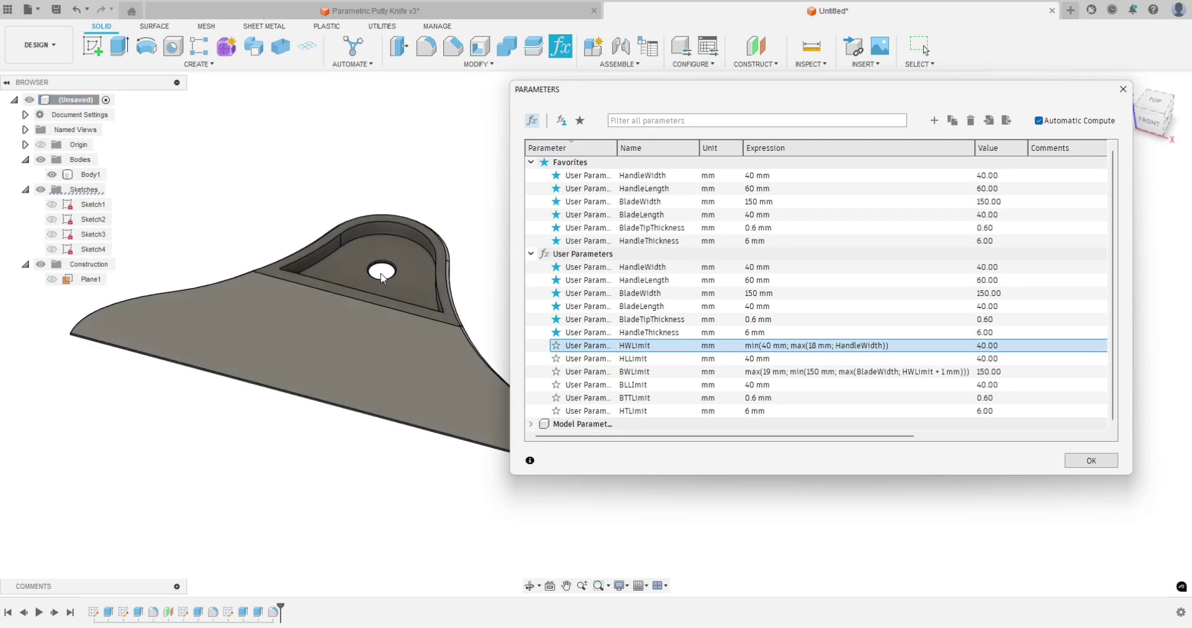
# Step: Try HLLimit at 30 mm and examine the handle recess around the hole from above
pyautogui.doubleClick(682, 358)
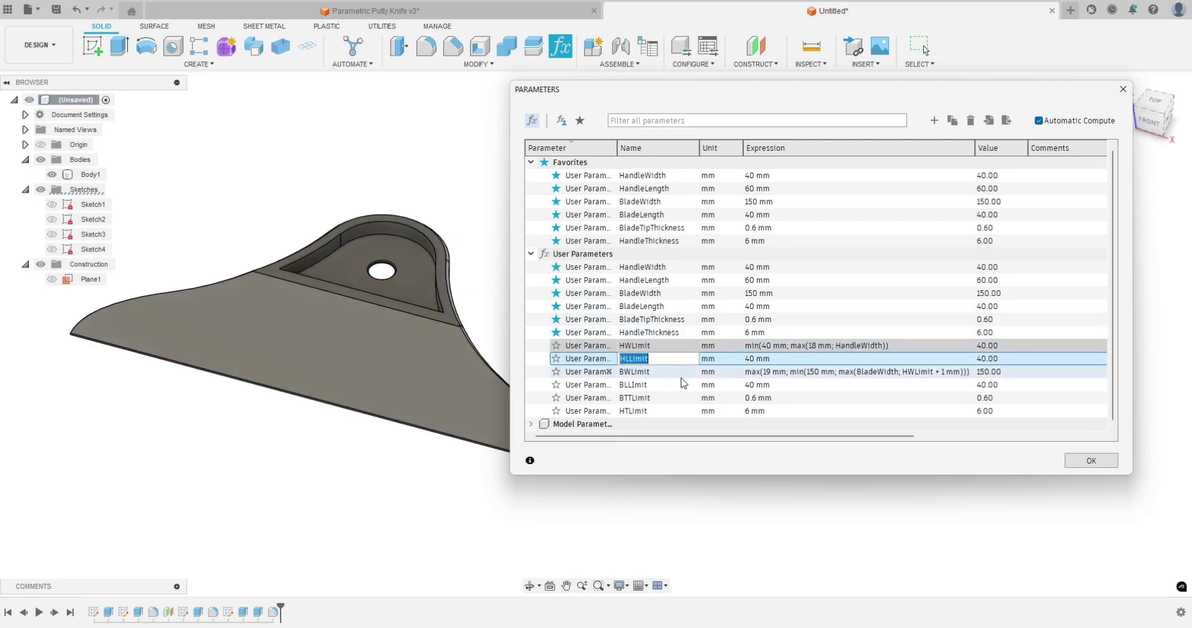
pyautogui.click(751, 358)
pyautogui.write('3')
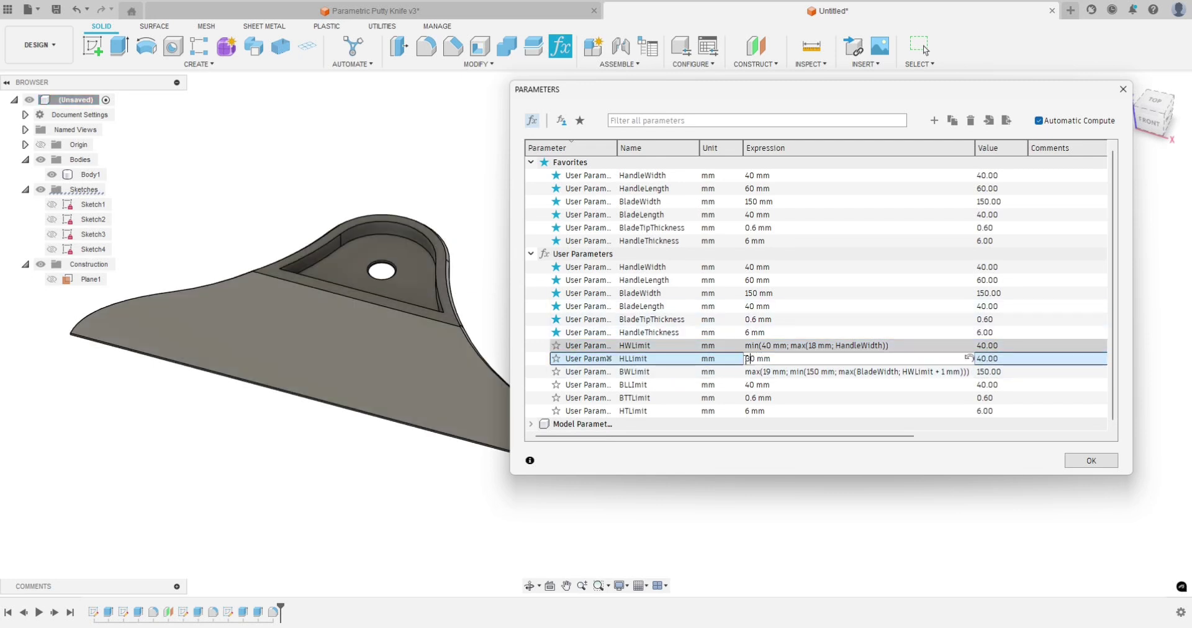
pyautogui.press('Return')
pyautogui.keyDown('shift'); pyautogui.moveTo(423, 315); pyautogui.dragTo(332, 353, button='middle'); pyautogui.keyUp('shift')
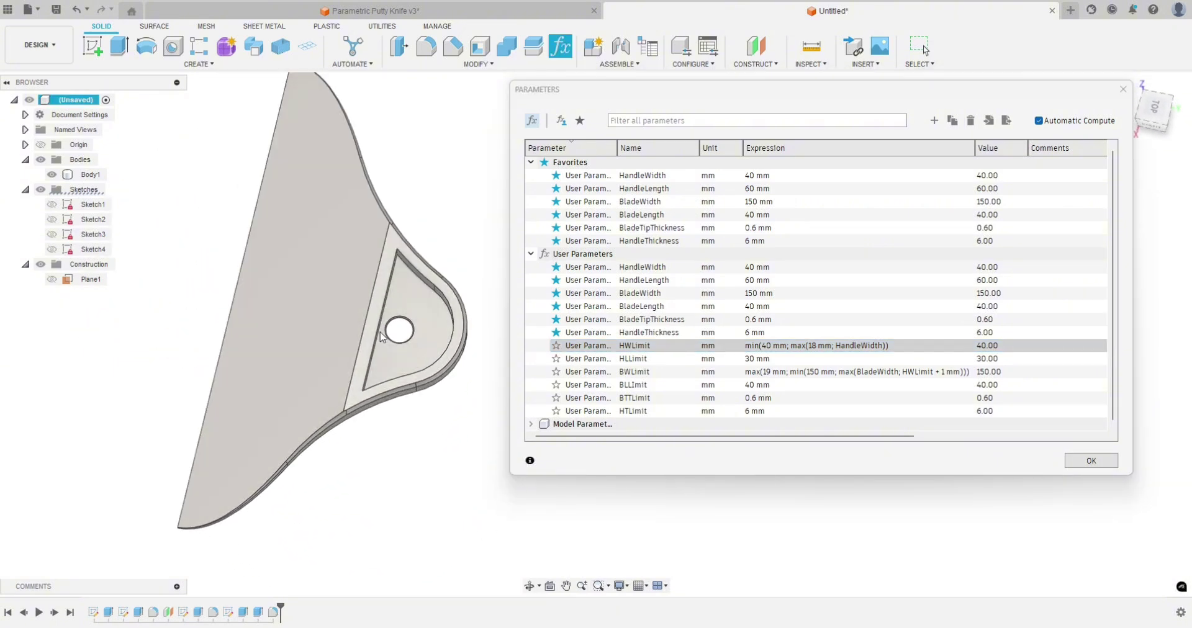
pyautogui.scroll(3, 382, 336)
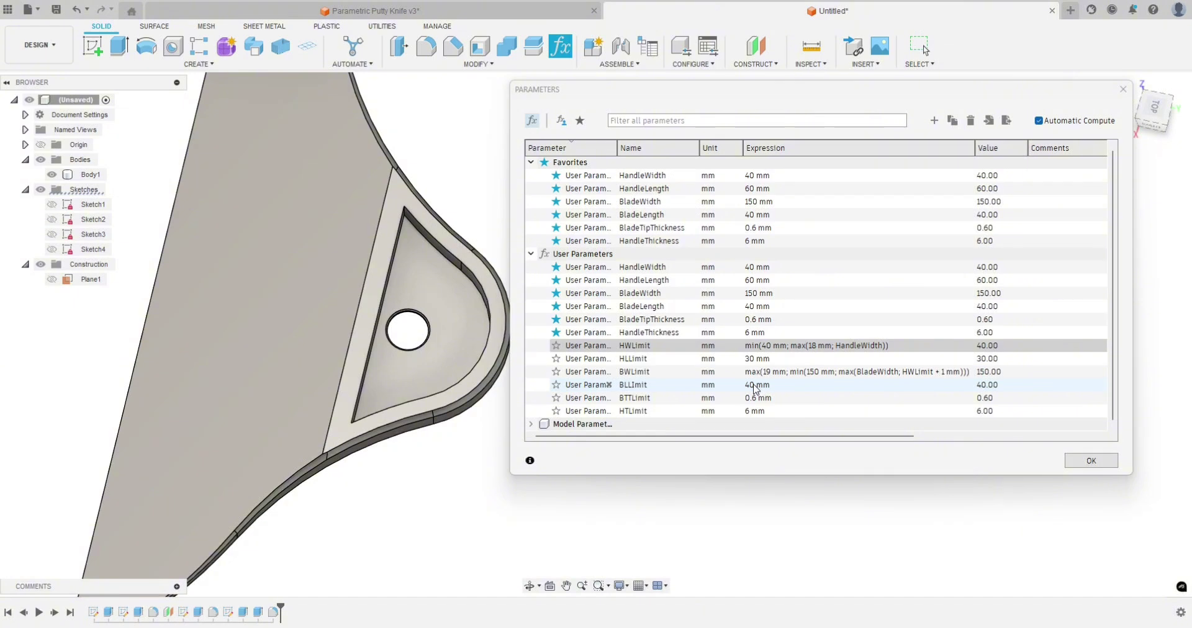
pyautogui.click(778, 384)
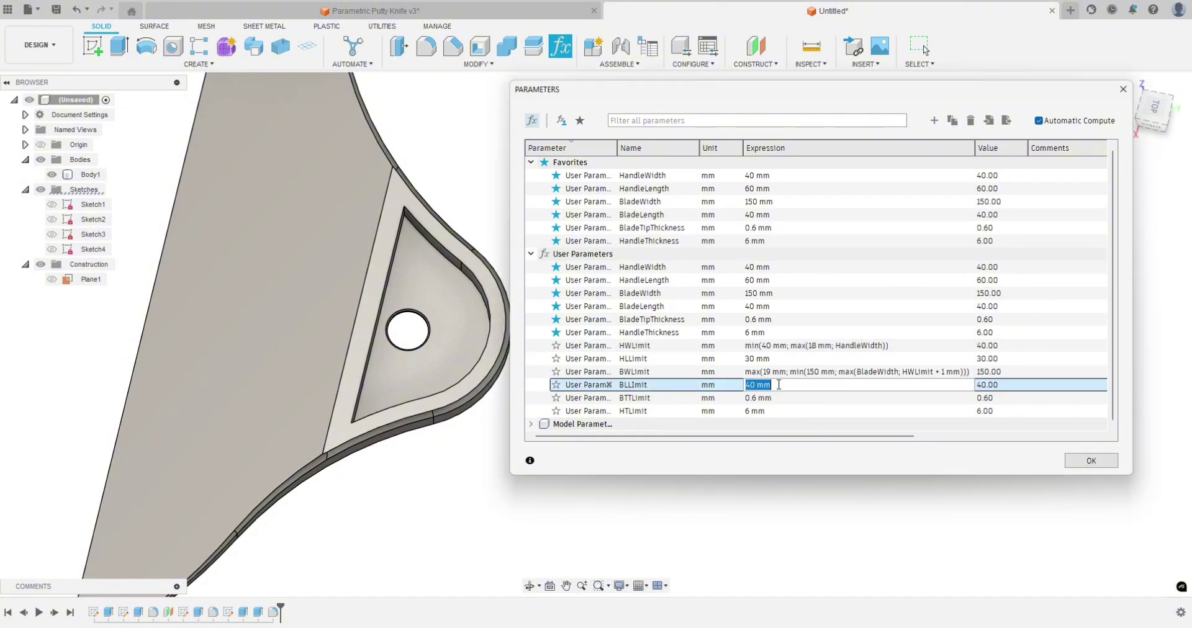
pyautogui.write('ma')
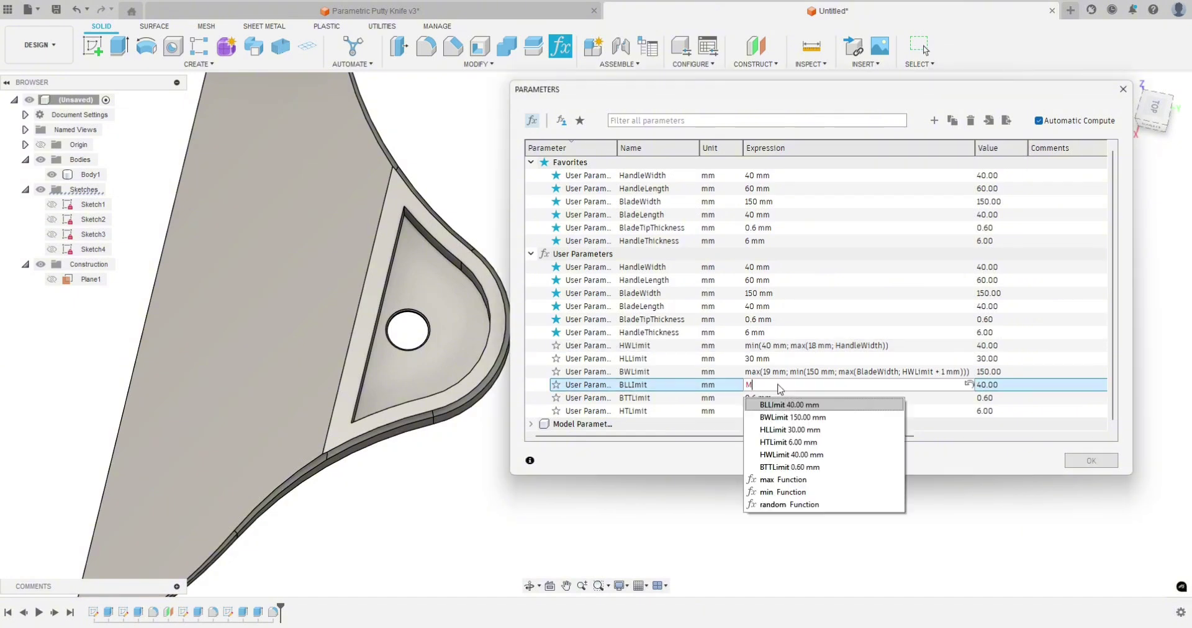
pyautogui.press('BackSpace')
pyautogui.press('BackSpace')
pyautogui.write('min')
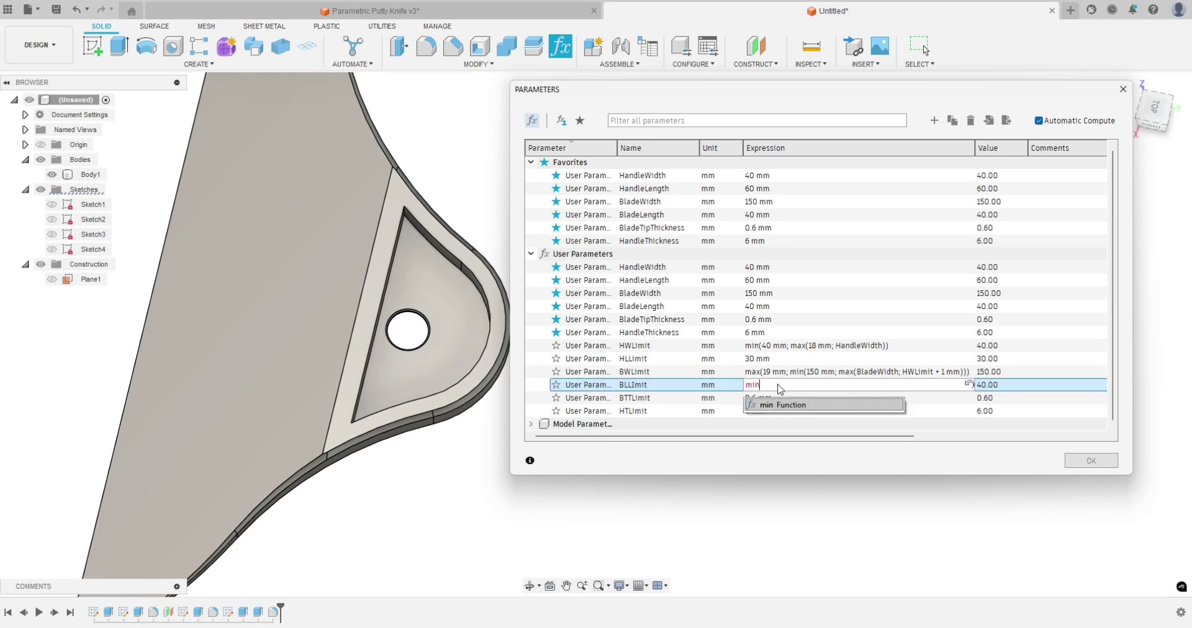
pyautogui.press('BackSpace')
pyautogui.press('BackSpace')
pyautogui.press('BackSpace')
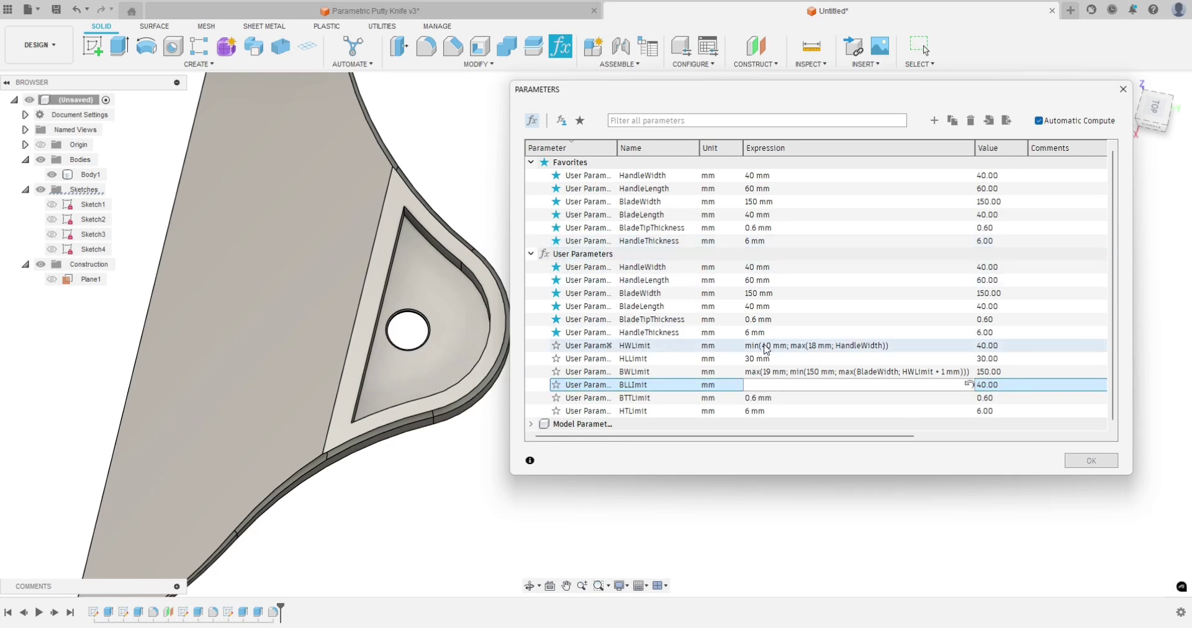
pyautogui.write('40')
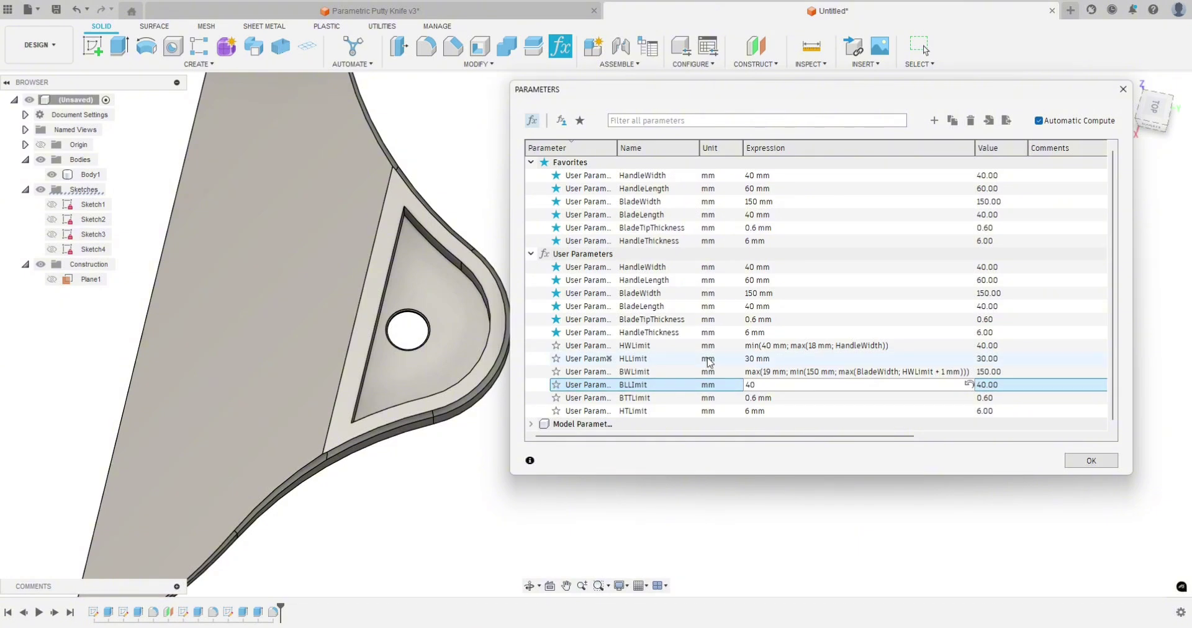
# Step: Set the HLLimit expression to min(100 mm; max(30 mm; HandleLength)) and view the resulting handle from above
pyautogui.click(754, 360)
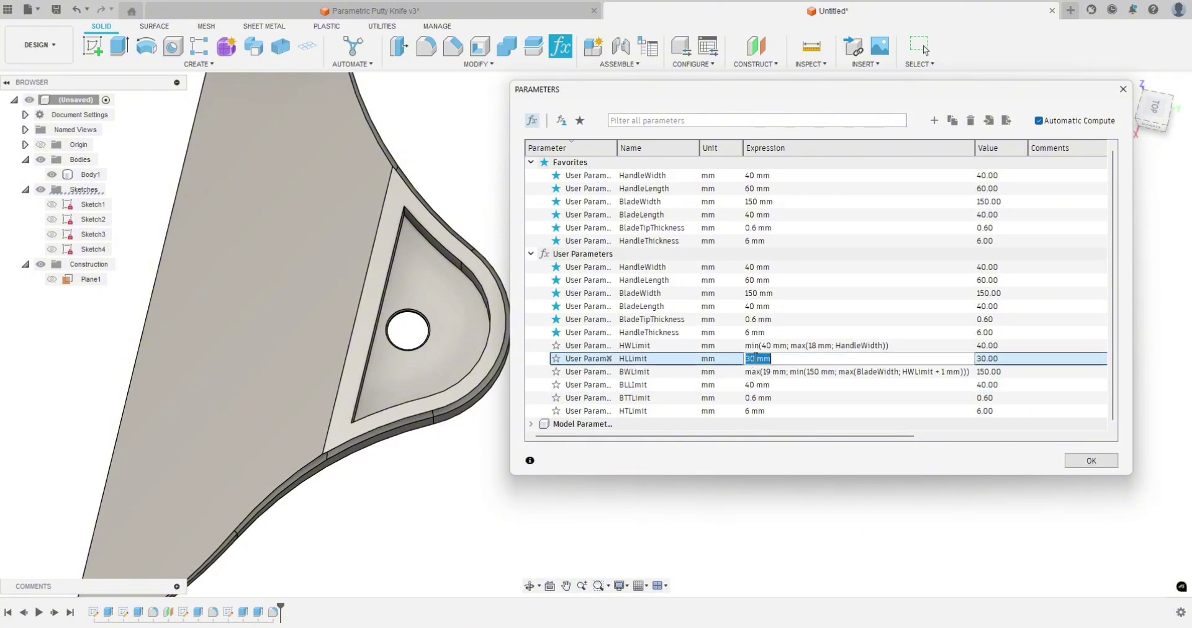
pyautogui.write('min9')
pyautogui.write(';max(30;')
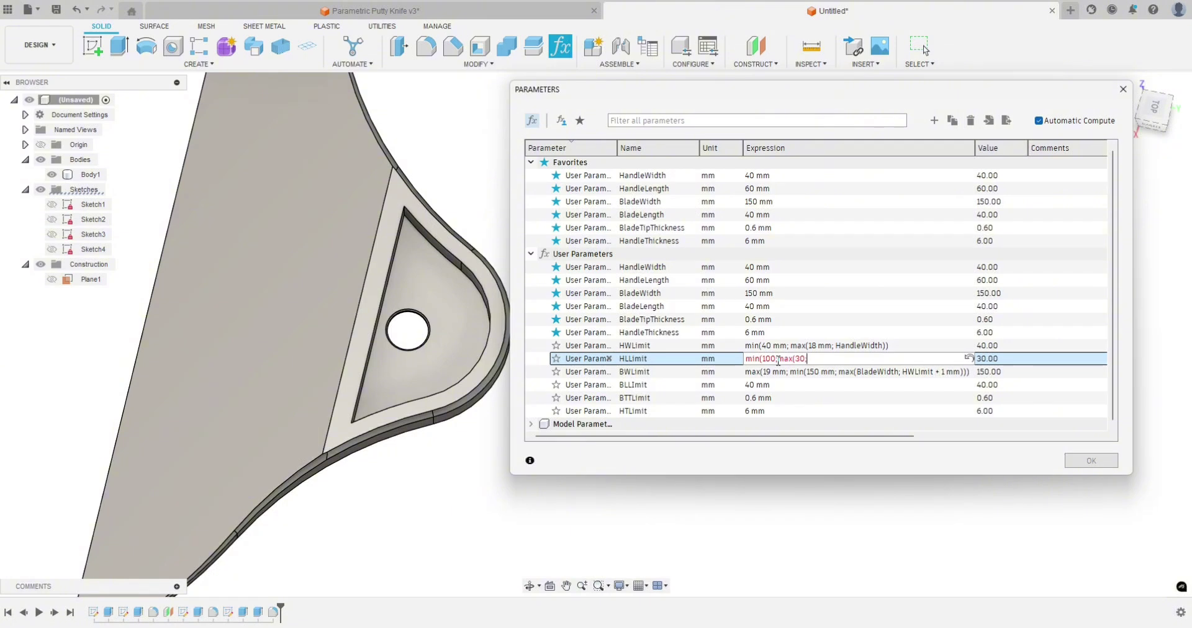
pyautogui.write('H')
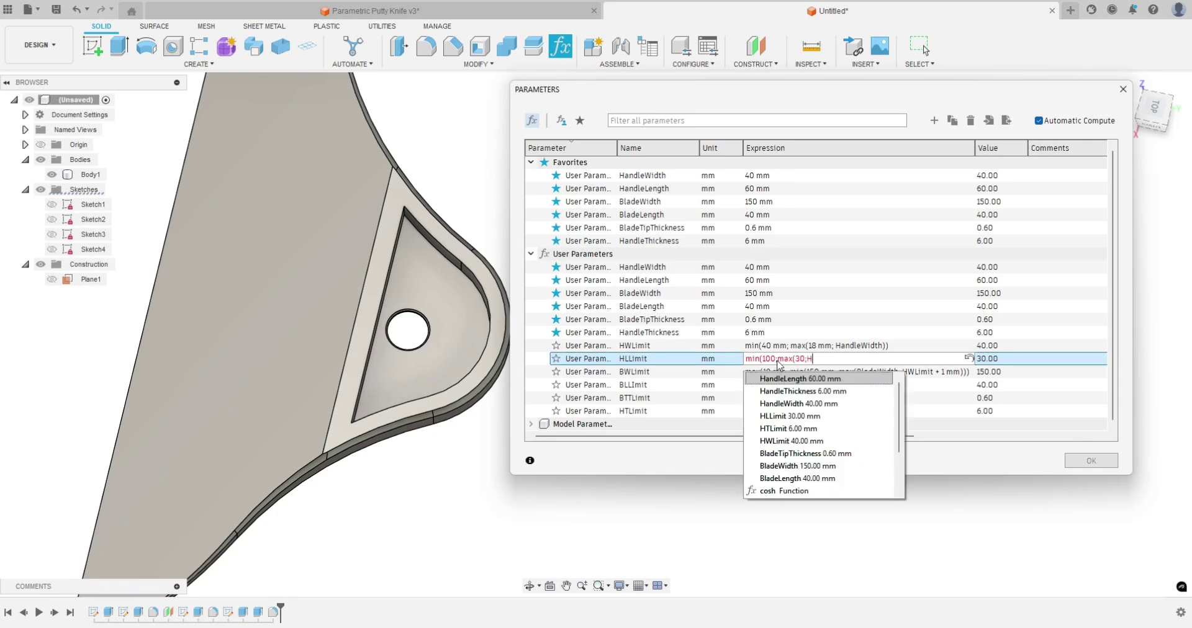
pyautogui.click(787, 380)
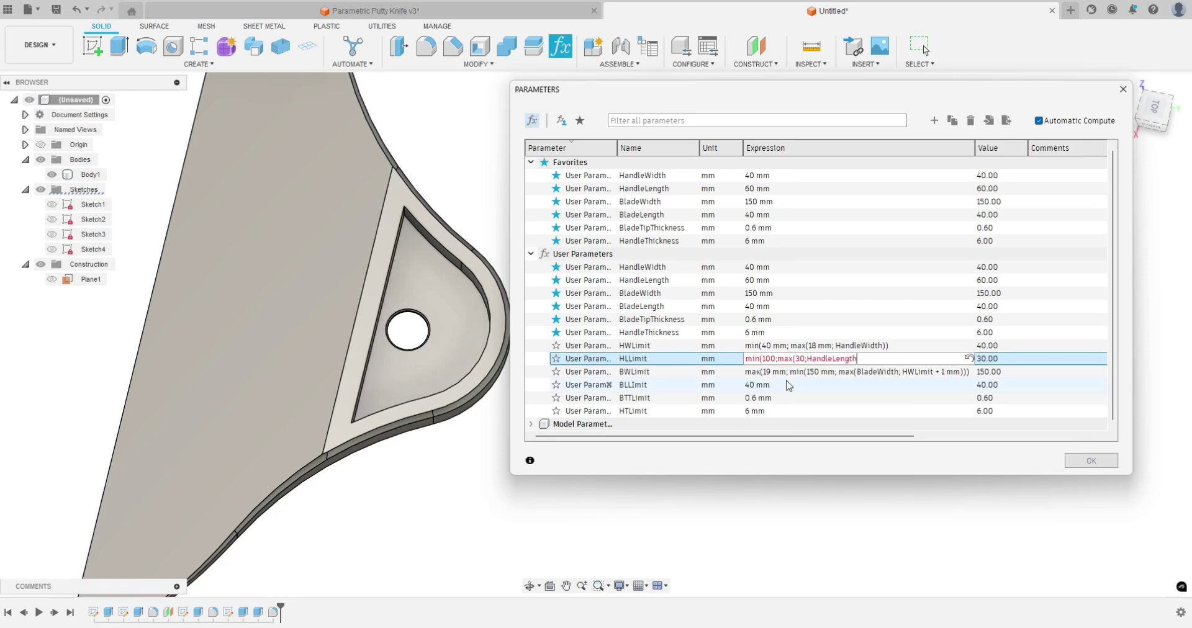
pyautogui.write('))')
pyautogui.click(804, 388)
pyautogui.scroll(-3, 460, 346)
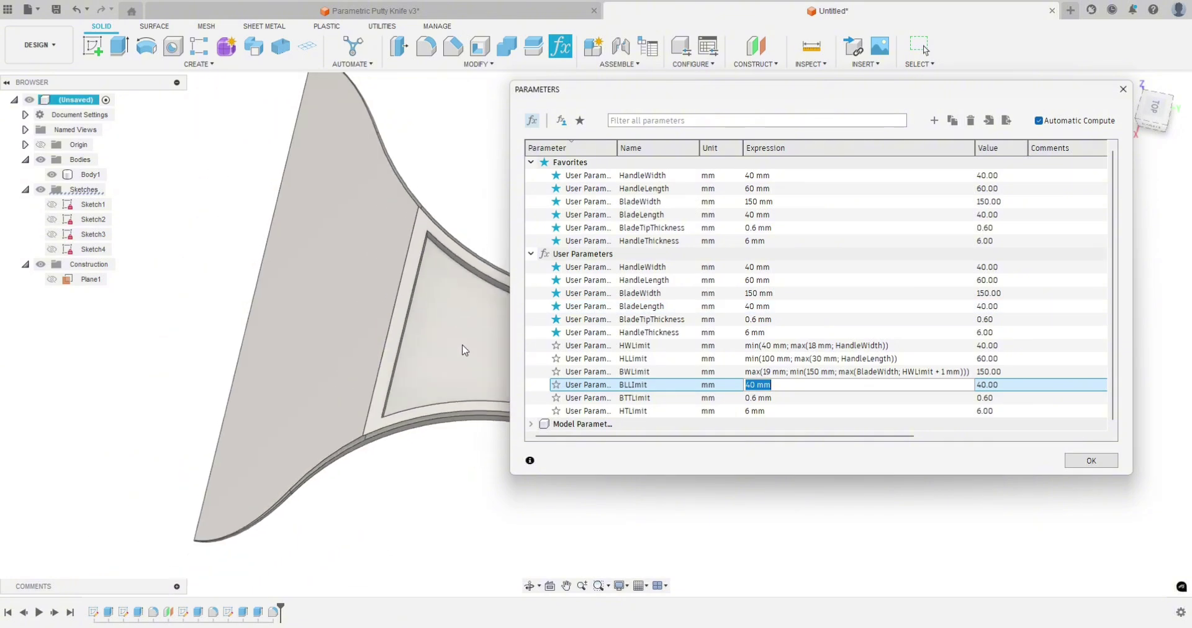
pyautogui.moveTo(474, 386)
pyautogui.mouseDown(button='middle')
pyautogui.moveTo(380, 369)
pyautogui.moveTo(417, 397)
pyautogui.mouseUp(button='middle')
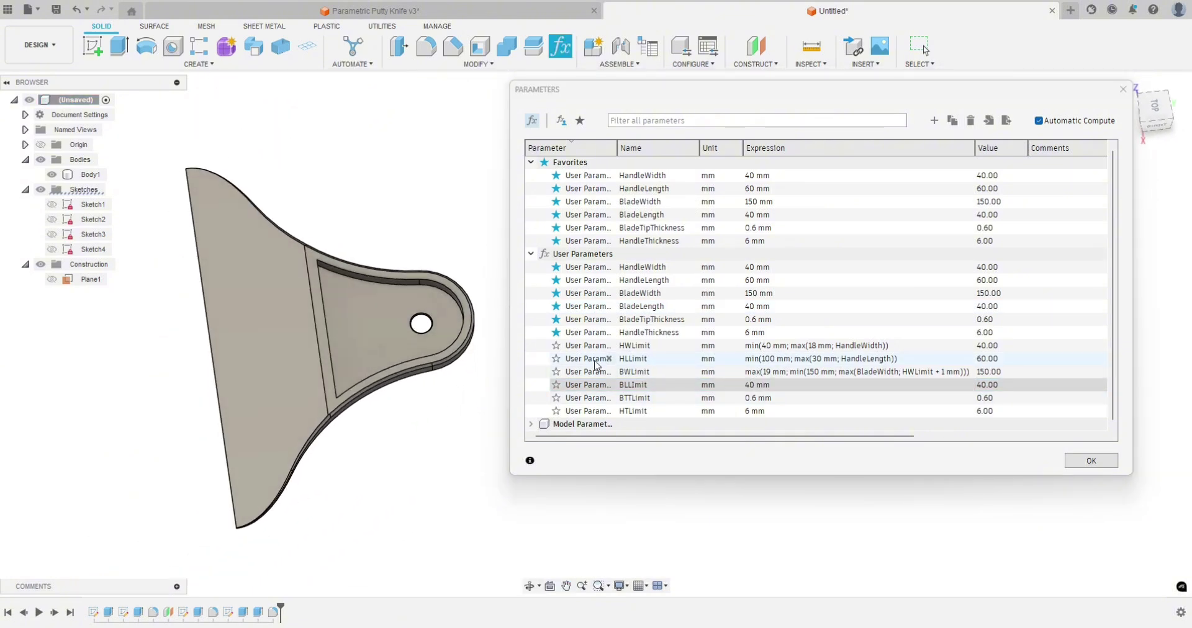
# Step: Highlight the HandleLength term in the HLLimit expression to review the reference
pyautogui.click(859, 359)
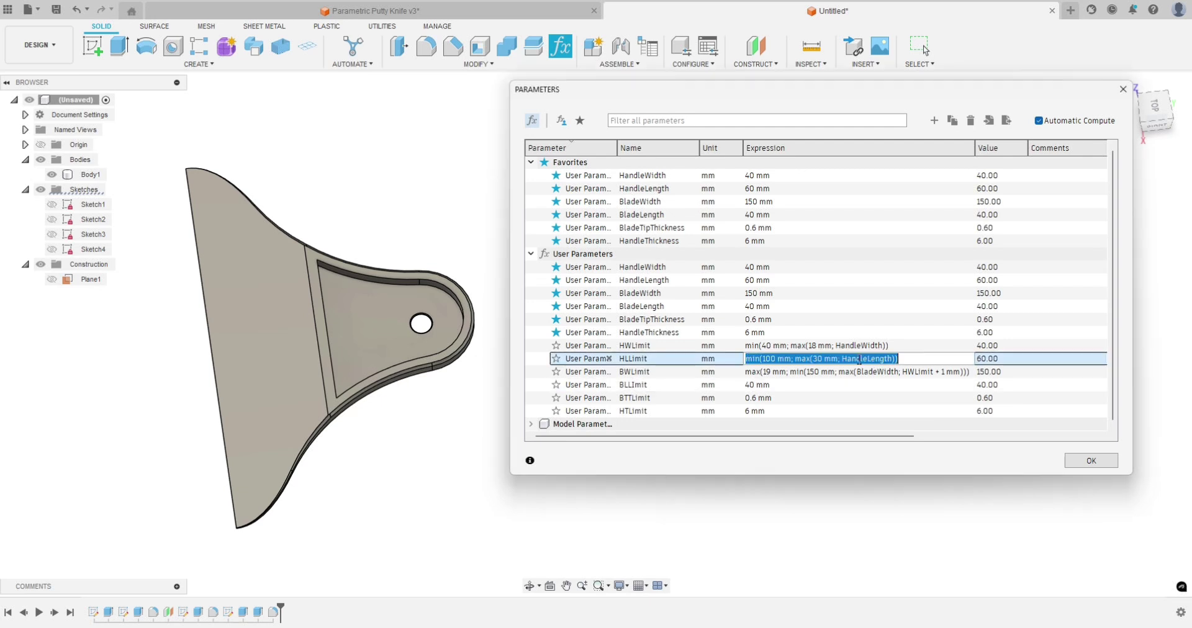
pyautogui.moveTo(839, 359); pyautogui.dragTo(893, 358)
pyautogui.click(892, 358)
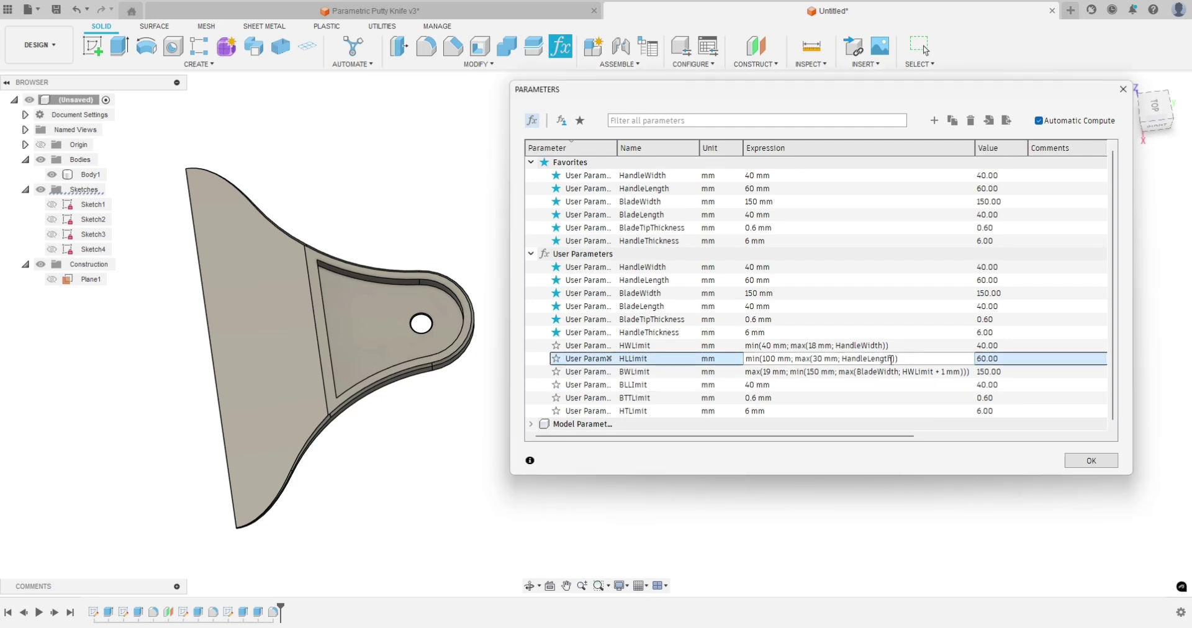
# Step: Set the HandleLength parameter to 30 mm to test the lower bound of HLLimit
pyautogui.click(747, 189)
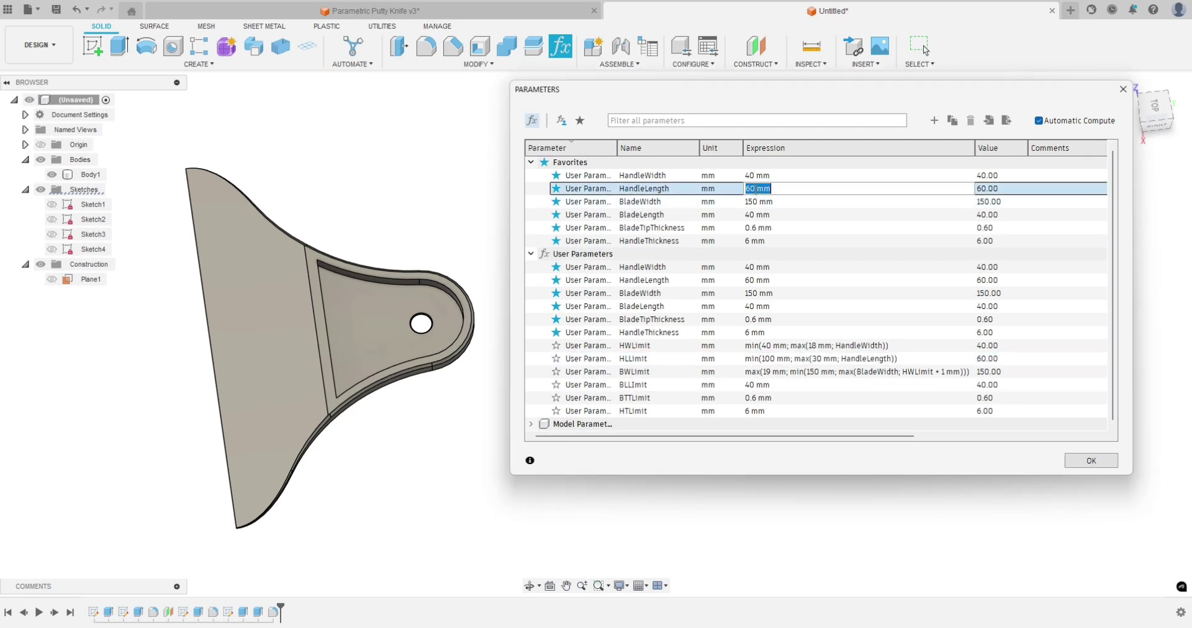
pyautogui.doubleClick(747, 189)
pyautogui.write('30')
pyautogui.click(714, 217)
# Step: Try HandleLength at 20 mm, below the HLLimit minimum, and examine the shortened handle against the HLLimit expression
pyautogui.doubleClick(749, 188)
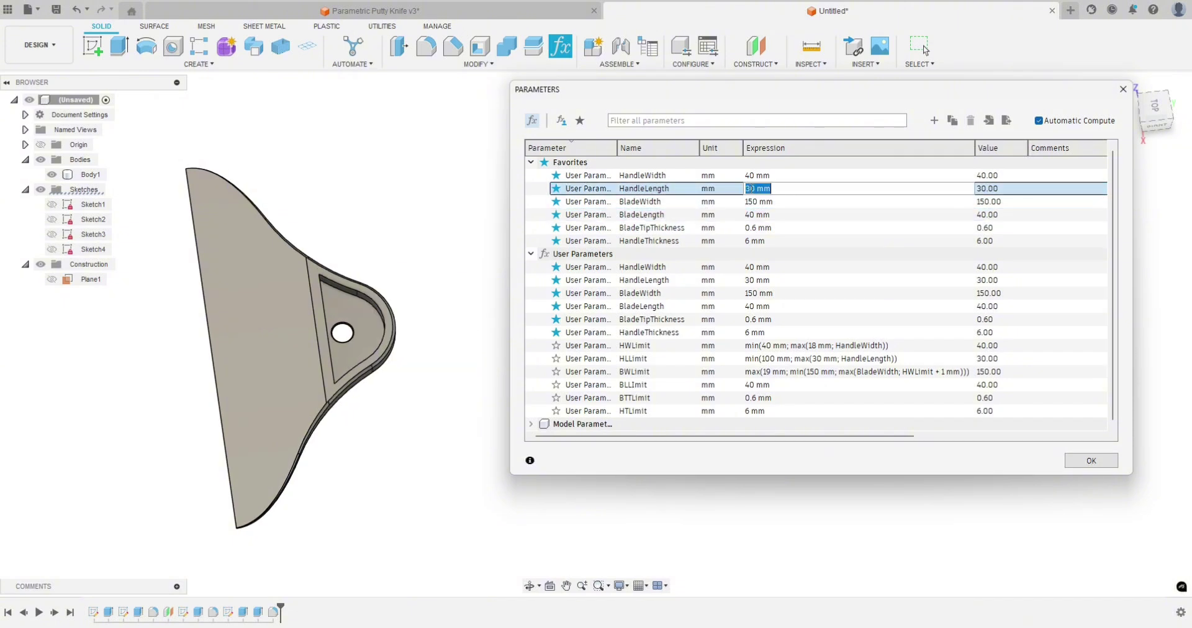
pyautogui.click(747, 188)
pyautogui.press('BackSpace')
pyautogui.write('2')
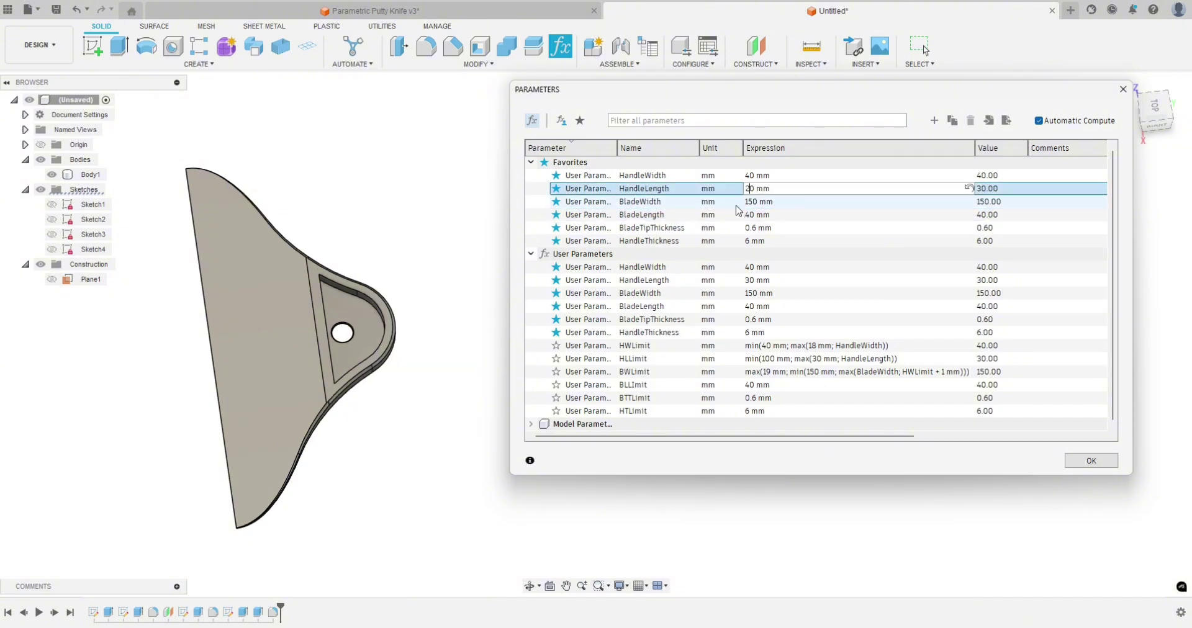
pyautogui.click(737, 204)
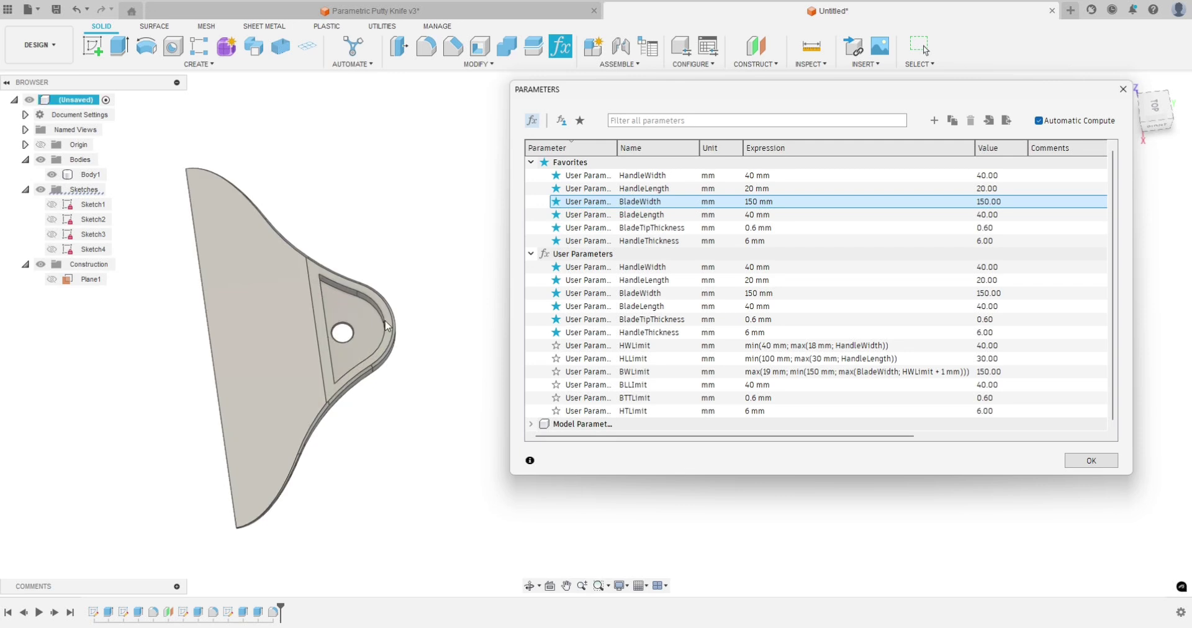
pyautogui.click(817, 361)
pyautogui.click(397, 372)
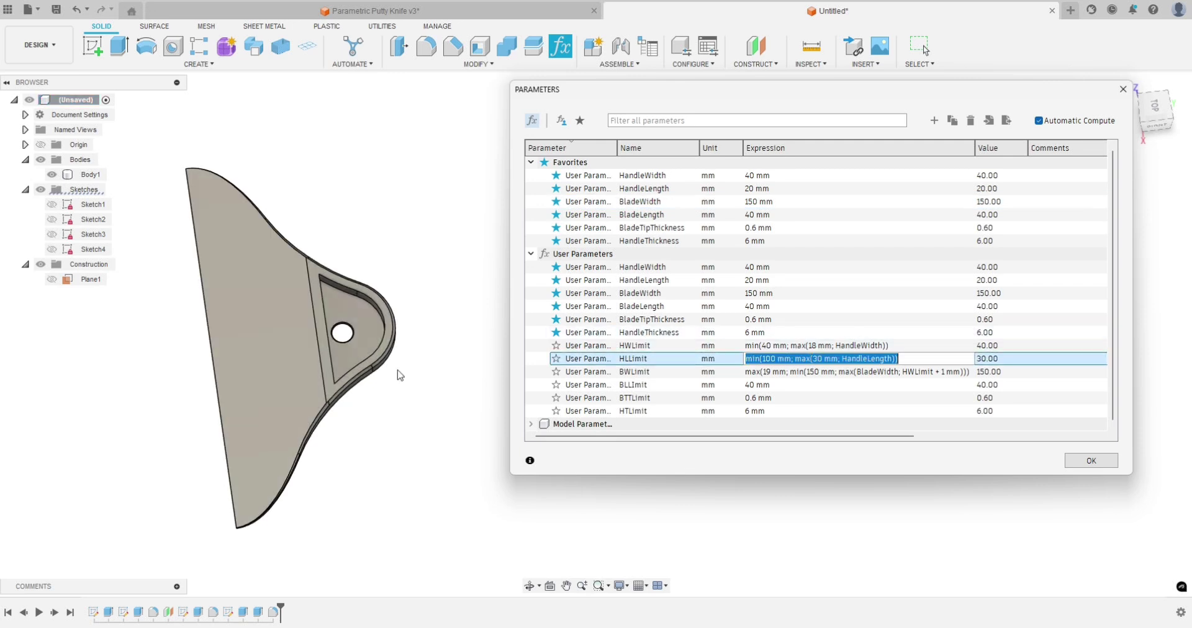
pyautogui.keyDown('shift'); pyautogui.moveTo(423, 425); pyautogui.dragTo(353, 363, button='middle'); pyautogui.keyUp('shift')
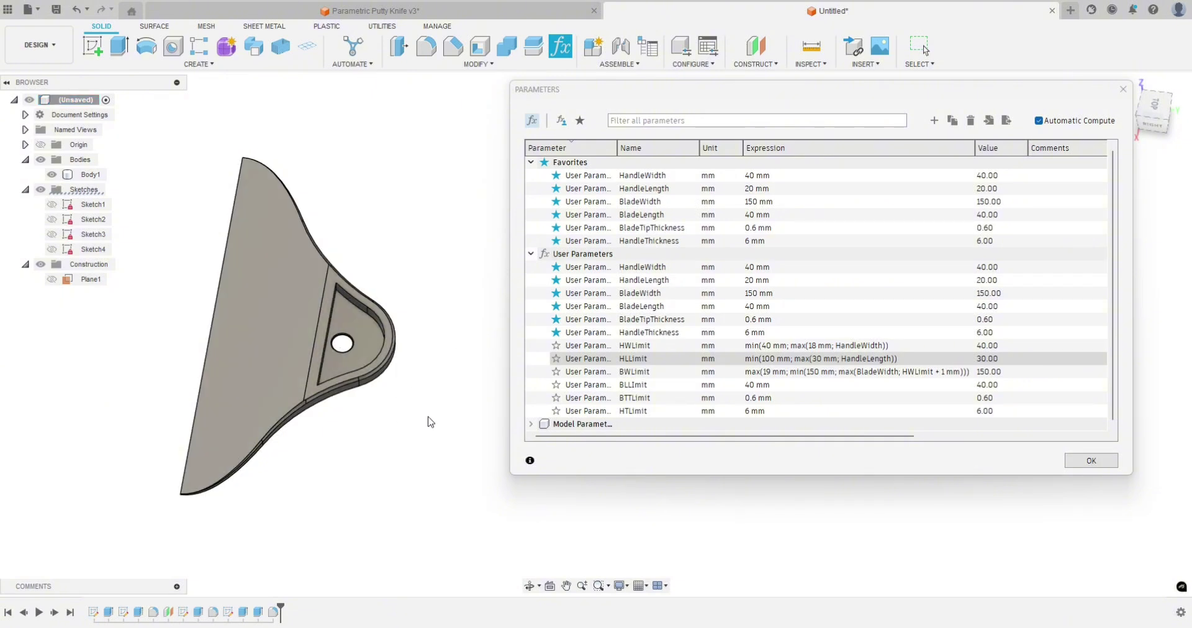
pyautogui.keyDown('shift'); pyautogui.moveTo(428, 422); pyautogui.dragTo(462, 427, button='middle'); pyautogui.keyUp('shift')
# Step: Set the HandleLength parameter to 100 mm to test the upper bound of HLLimit
pyautogui.click(751, 190)
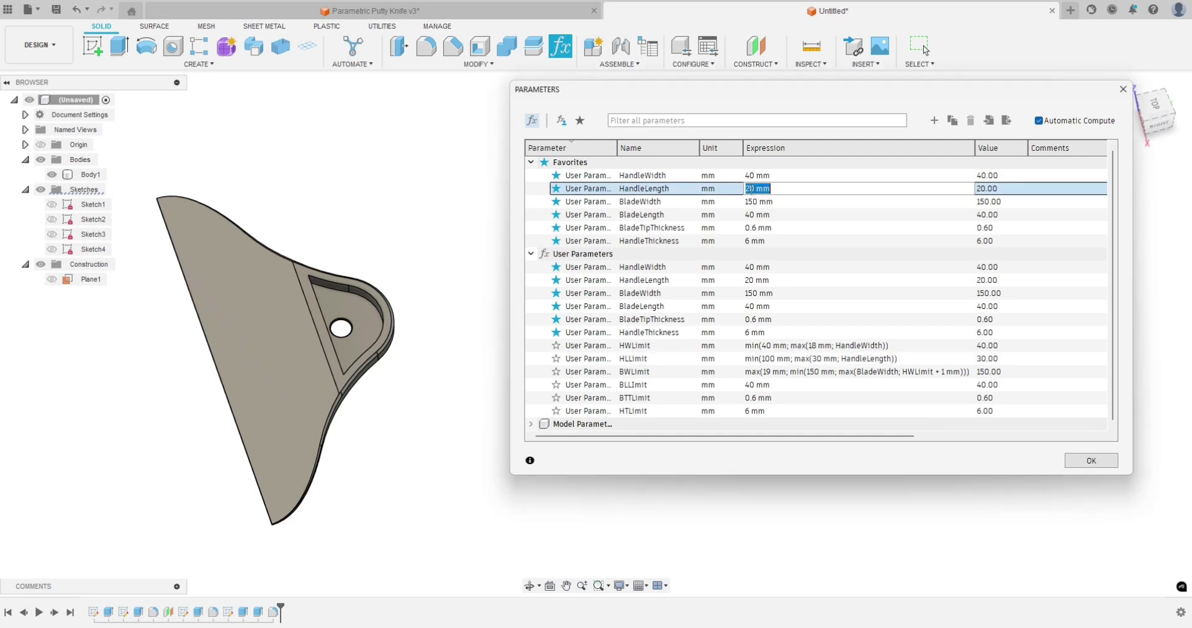
pyautogui.moveTo(750, 189); pyautogui.dragTo(745, 190)
pyautogui.write('100')
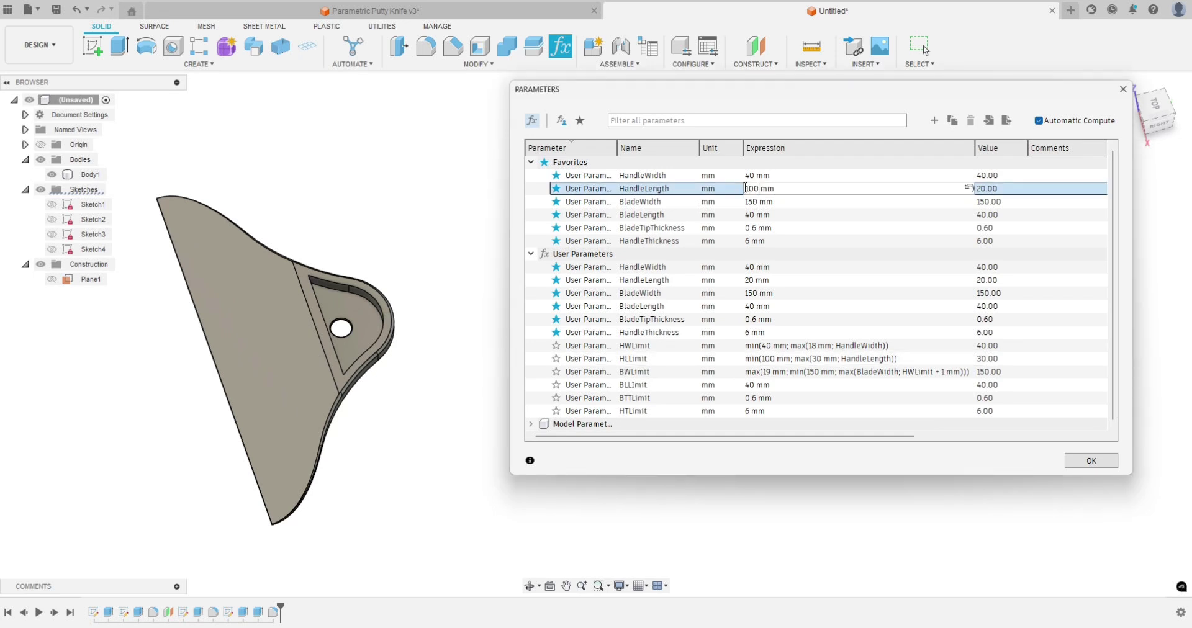
pyautogui.click(762, 218)
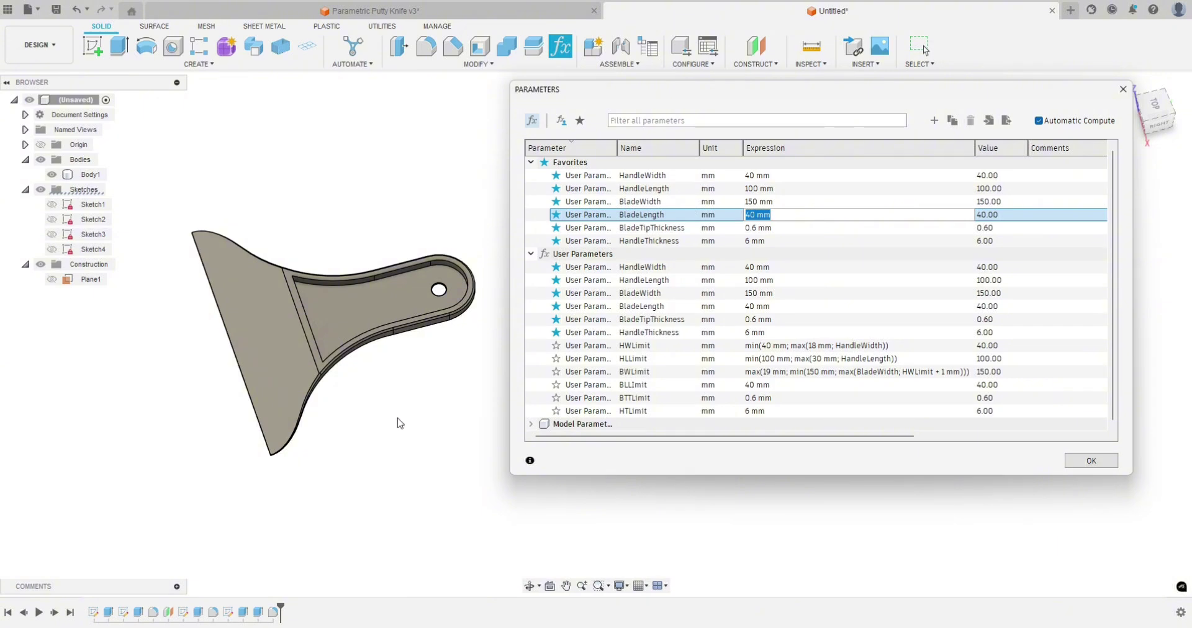
# Step: Set HandleWidth to 35 mm and BladeWidth to 75 mm to get a more typical putty knife shape
pyautogui.doubleClick(753, 175)
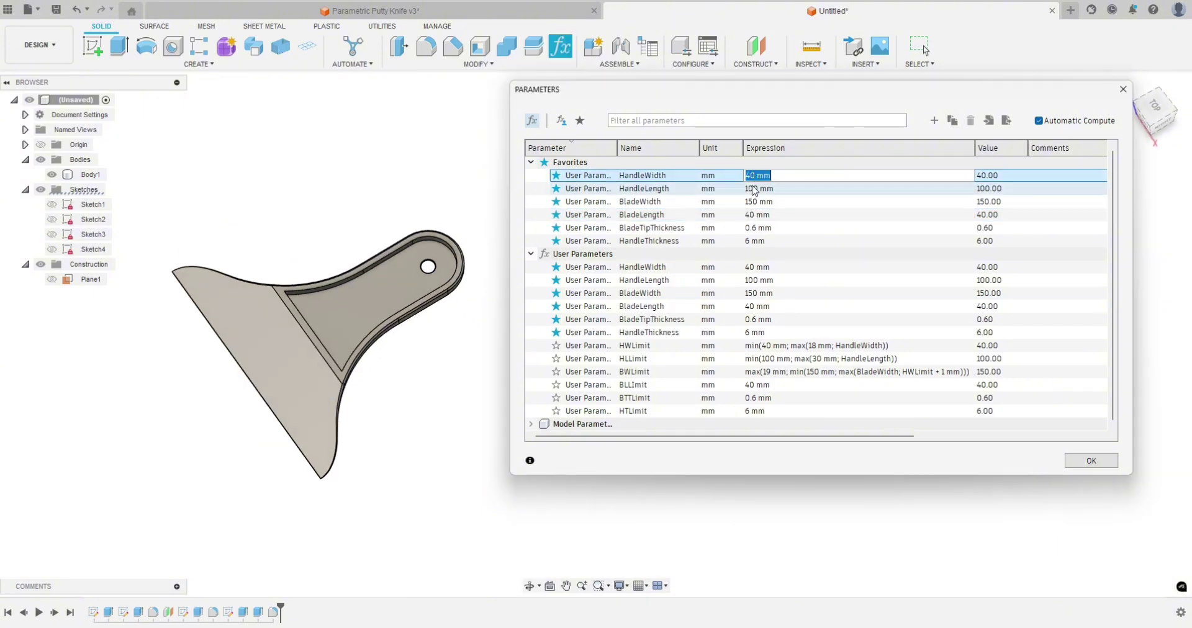
pyautogui.click(754, 175)
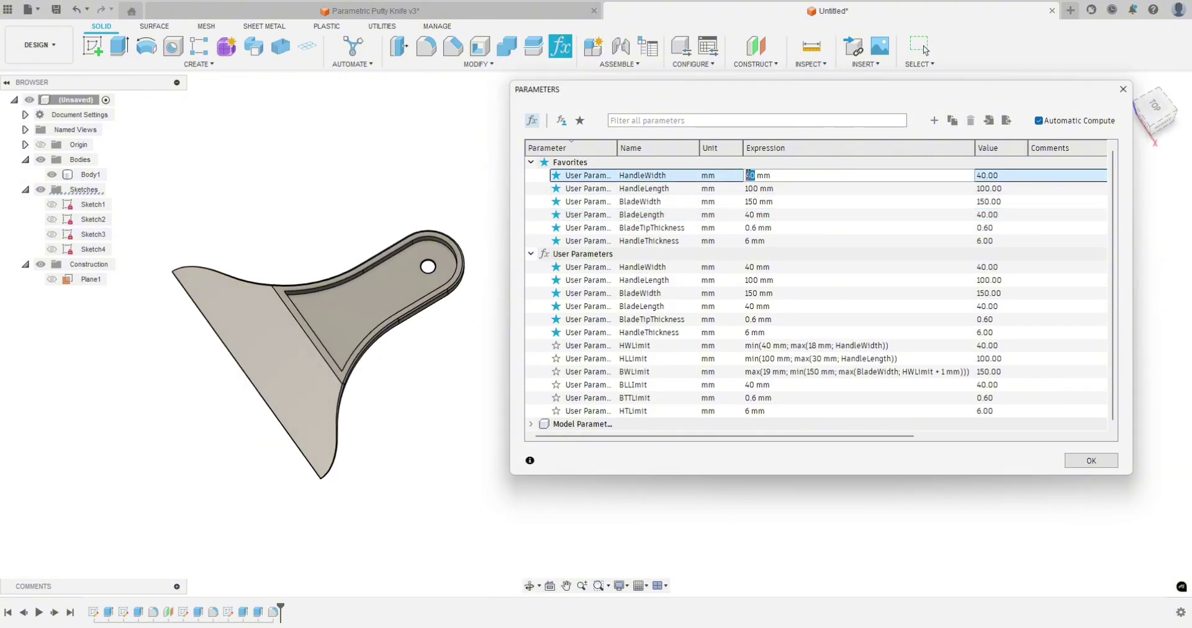
pyautogui.write('35')
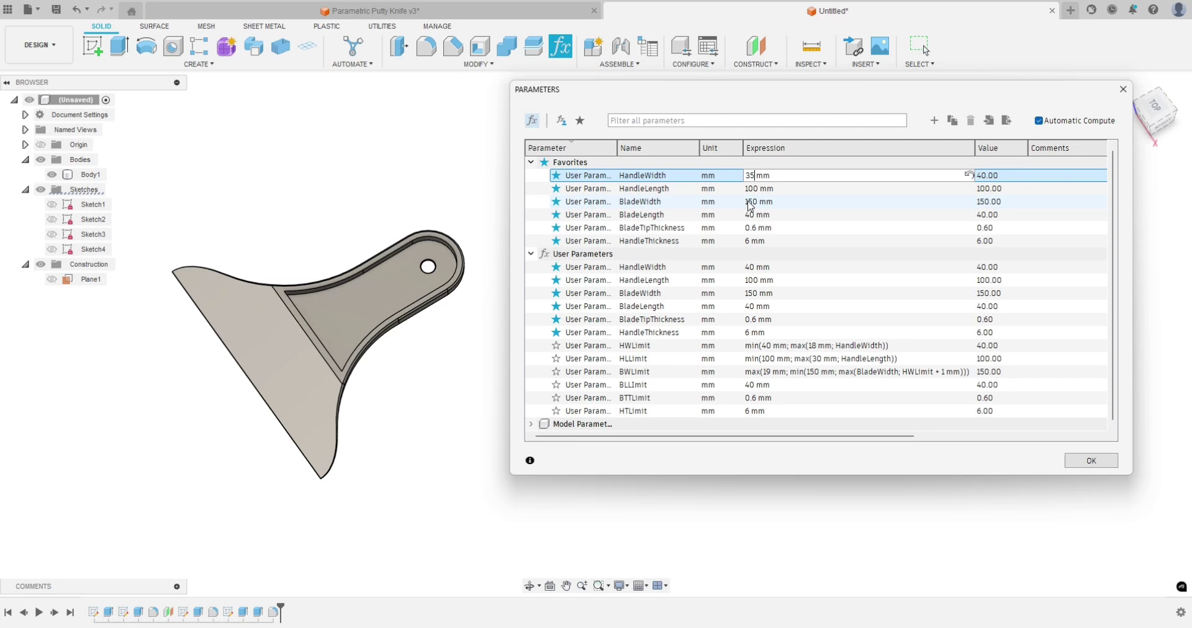
pyautogui.click(766, 202)
pyautogui.doubleClick(752, 202)
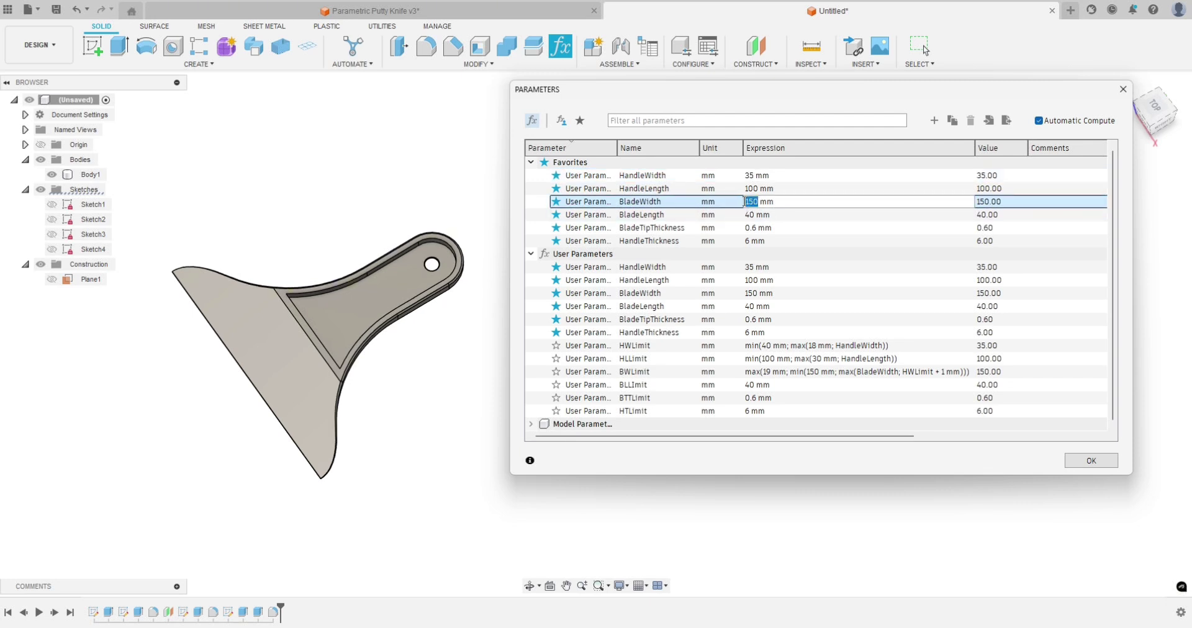
pyautogui.write('75')
pyautogui.press('Return')
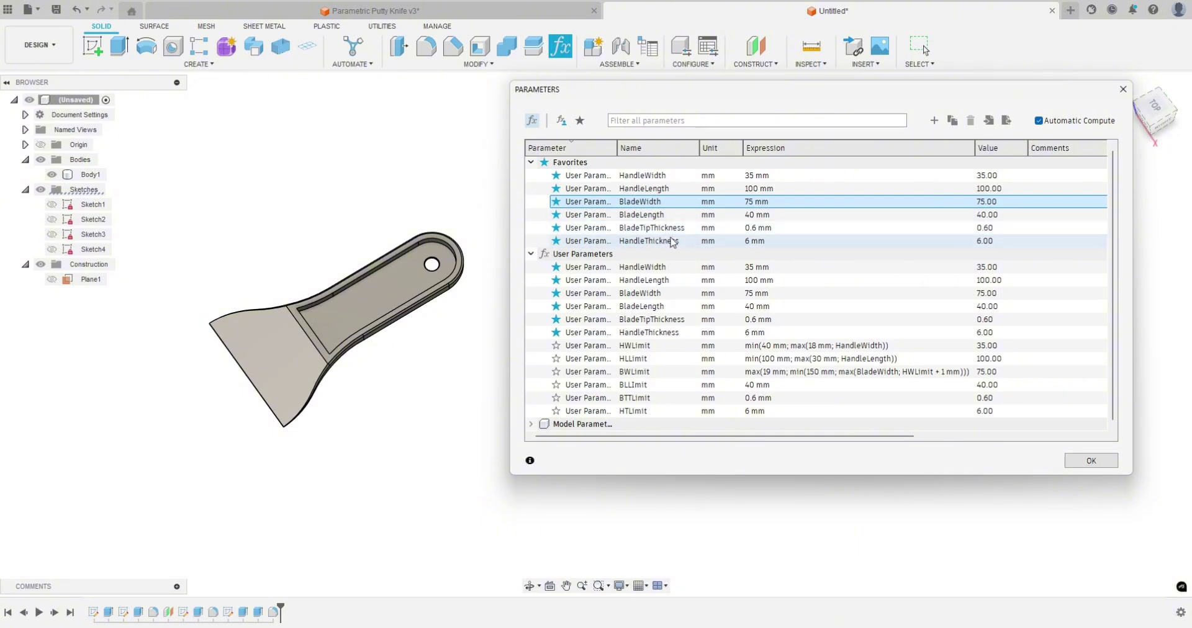
pyautogui.keyDown('shift'); pyautogui.moveTo(402, 365); pyautogui.dragTo(420, 356, button='middle'); pyautogui.keyUp('shift')
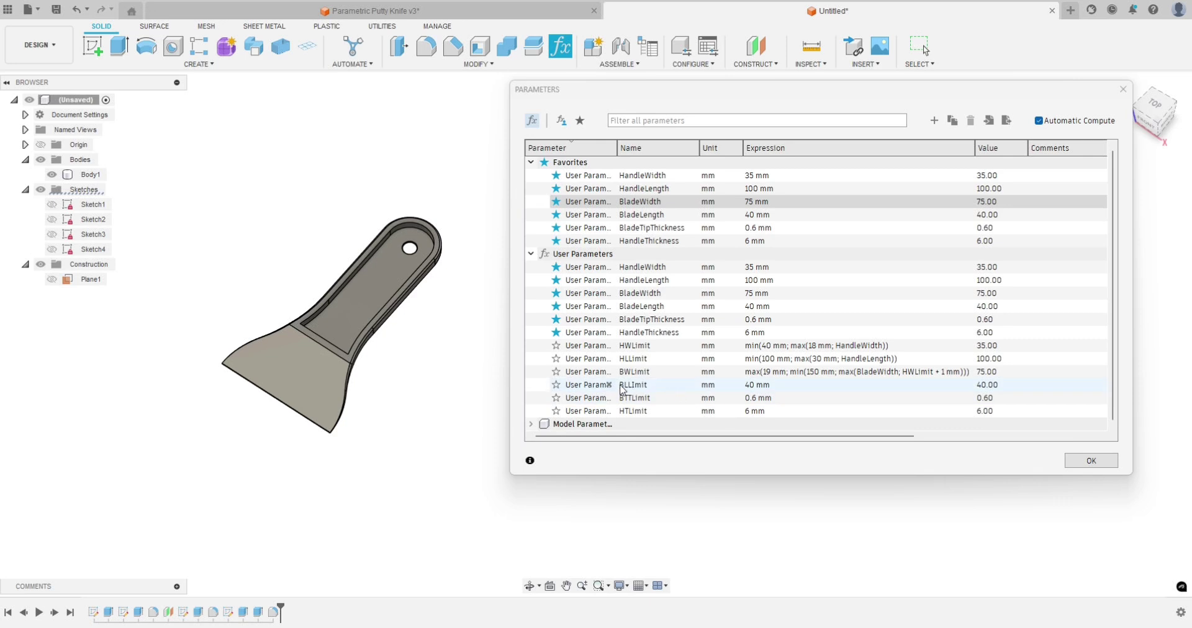
# Step: Review the BLLimit and BTTLimit parameters and their expressions as the next limits to define
pyautogui.doubleClick(751, 385)
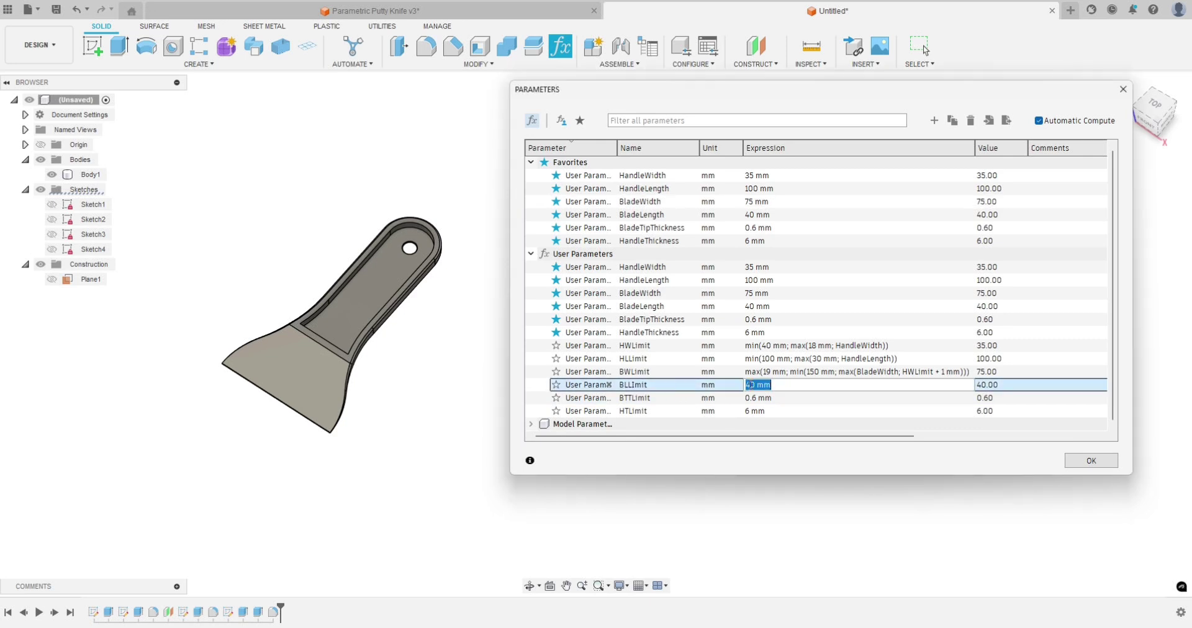
pyautogui.doubleClick(747, 385)
pyautogui.doubleClick(659, 386)
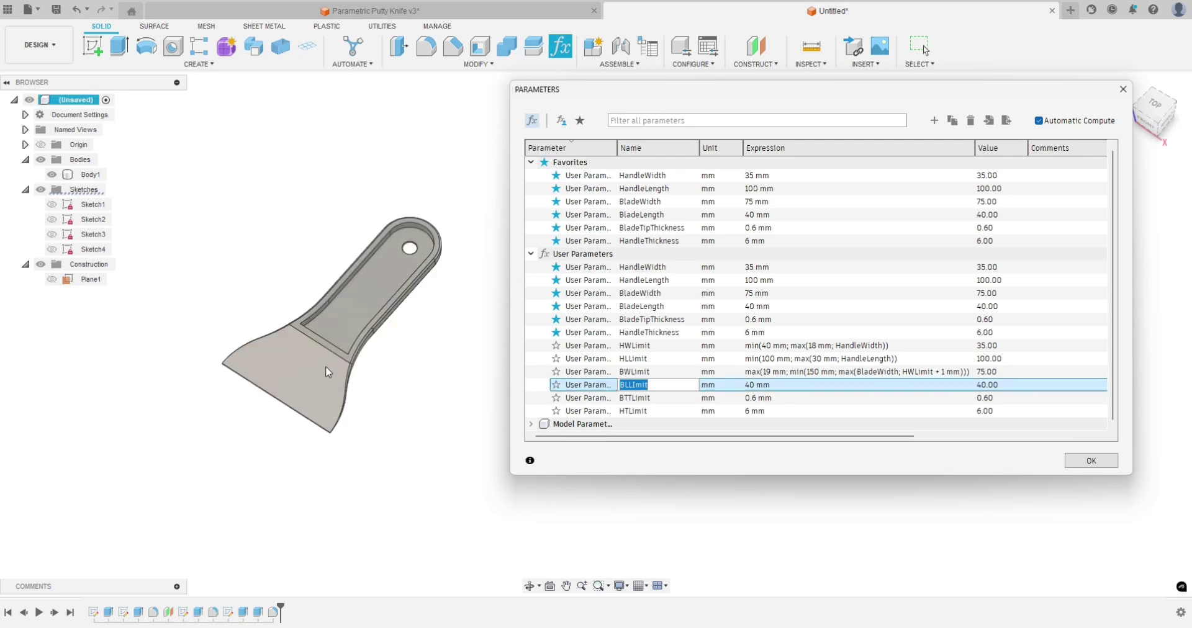
pyautogui.doubleClick(638, 398)
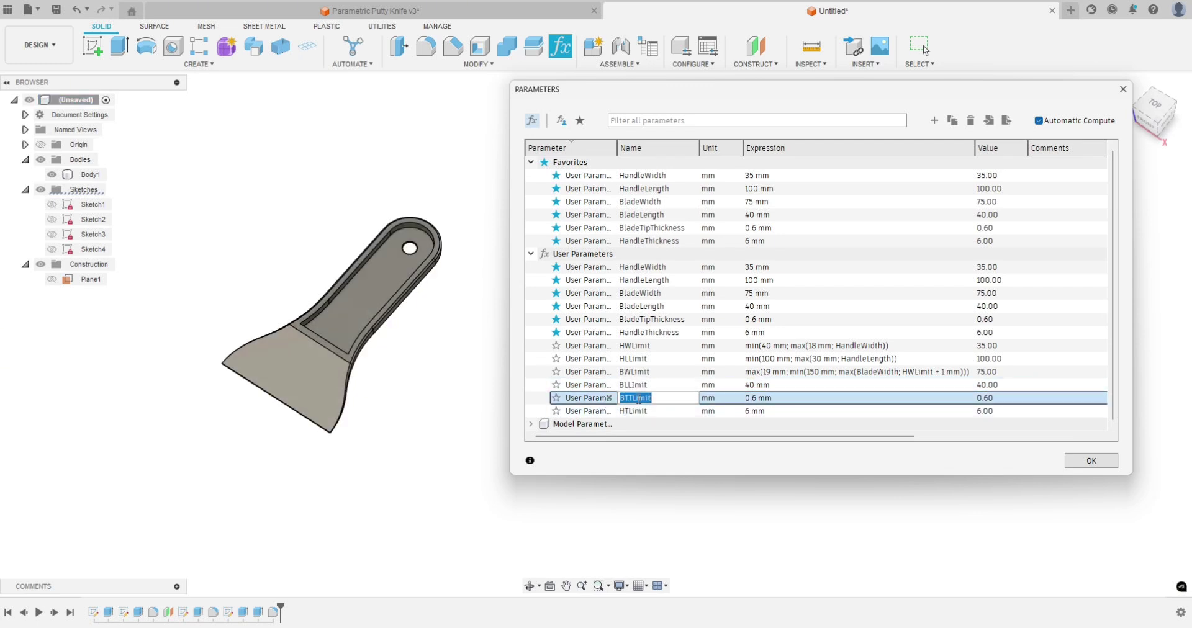
pyautogui.doubleClick(776, 398)
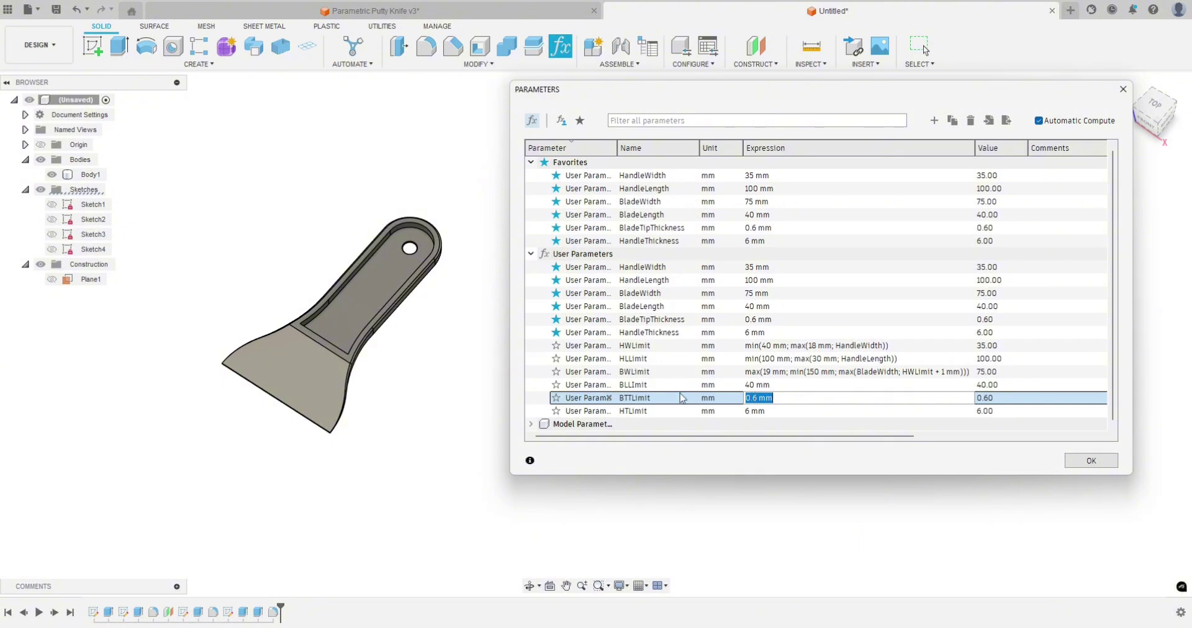
pyautogui.click(412, 391)
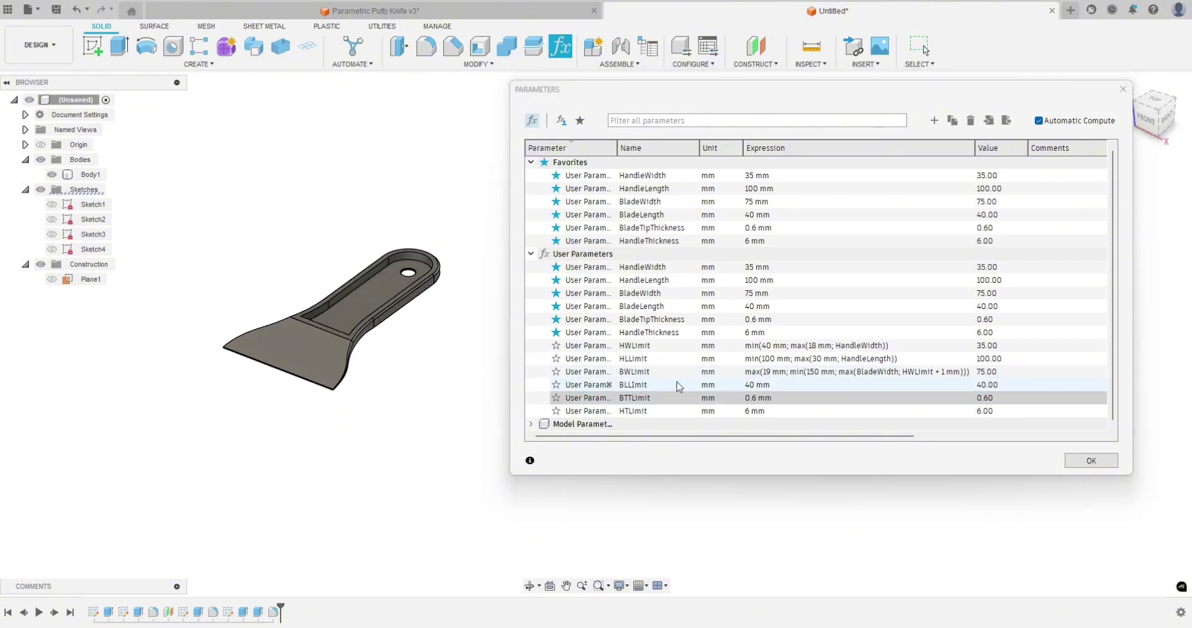
pyautogui.click(767, 401)
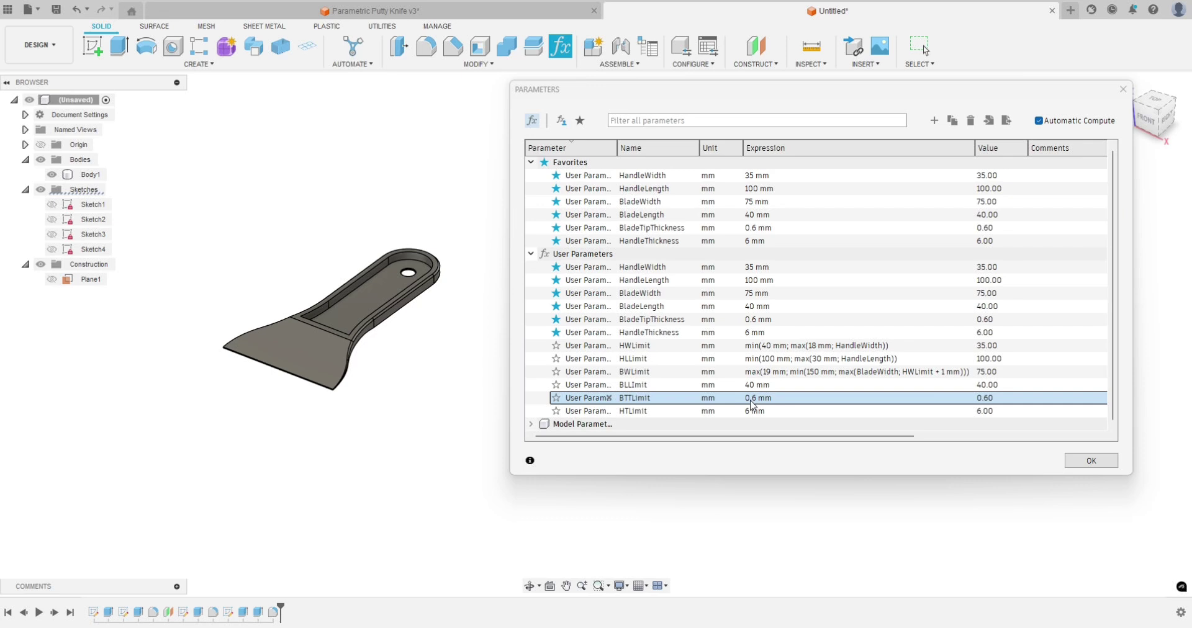
# Step: Examine the blade's tip edge up close and the whole knife from several angles in relation to the BTTLimit parameter
pyautogui.scroll(10, 301, 390)
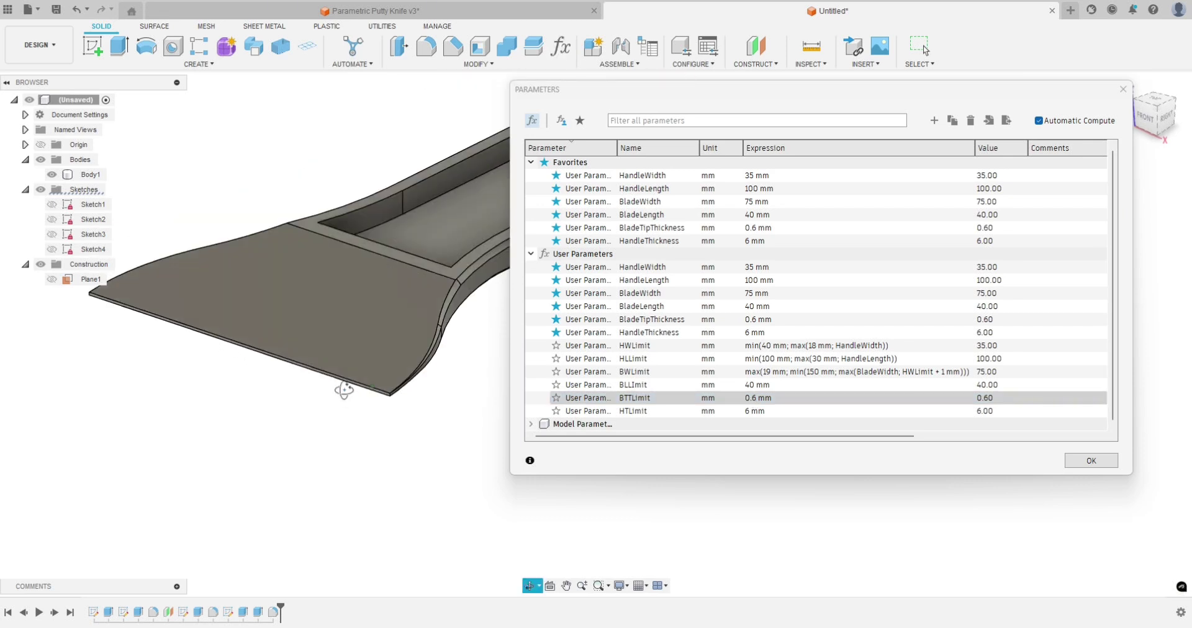
pyautogui.scroll(3, 351, 386)
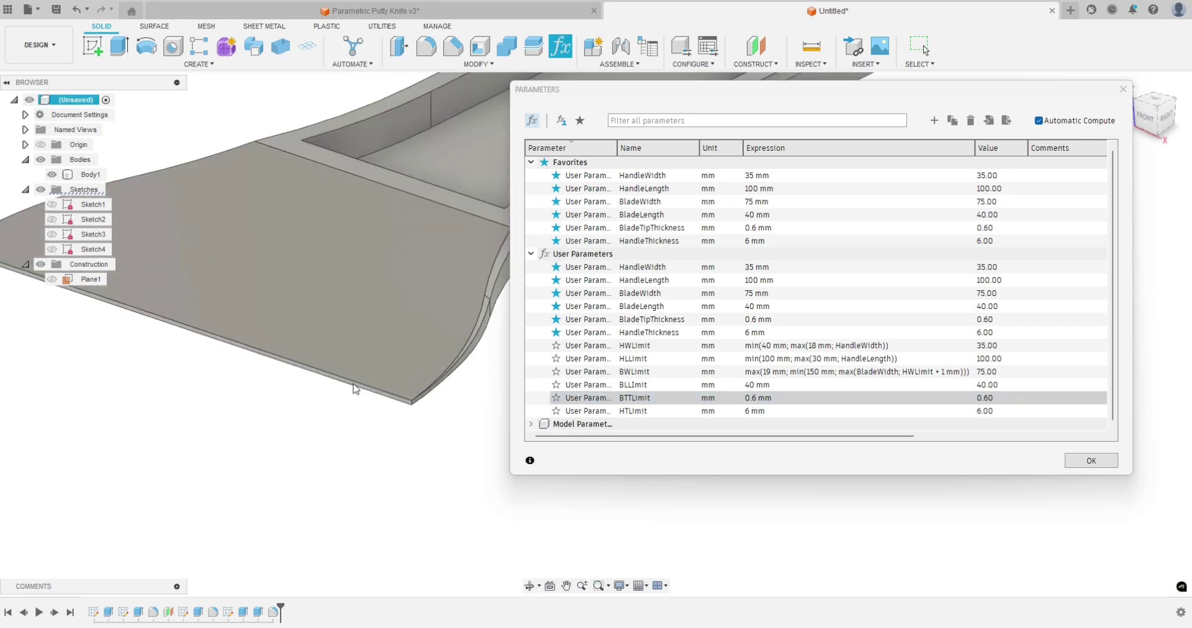
pyautogui.scroll(-5, 353, 389)
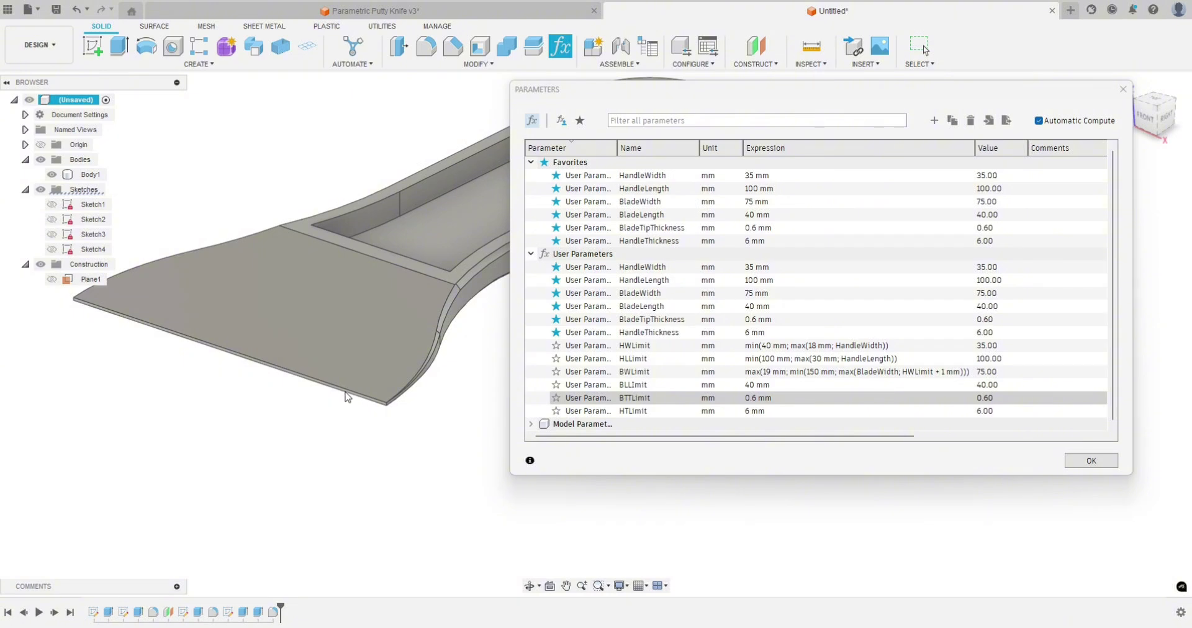
pyautogui.scroll(-1, 333, 389)
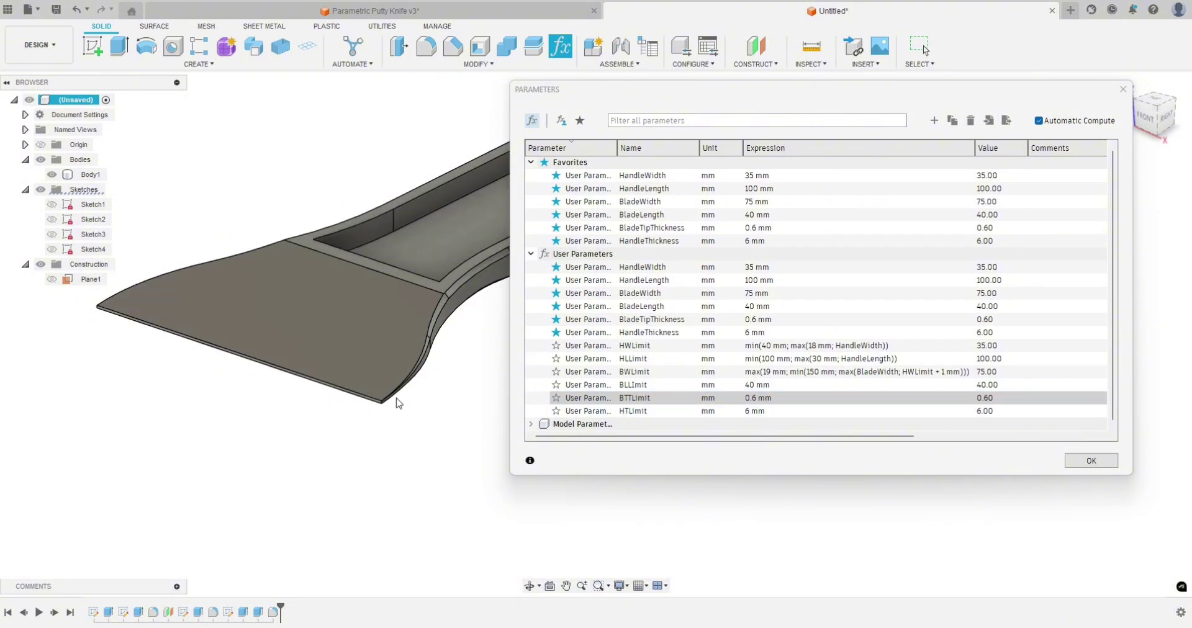
pyautogui.keyDown('shift'); pyautogui.moveTo(397, 404); pyautogui.dragTo(296, 322, button='middle'); pyautogui.keyUp('shift')
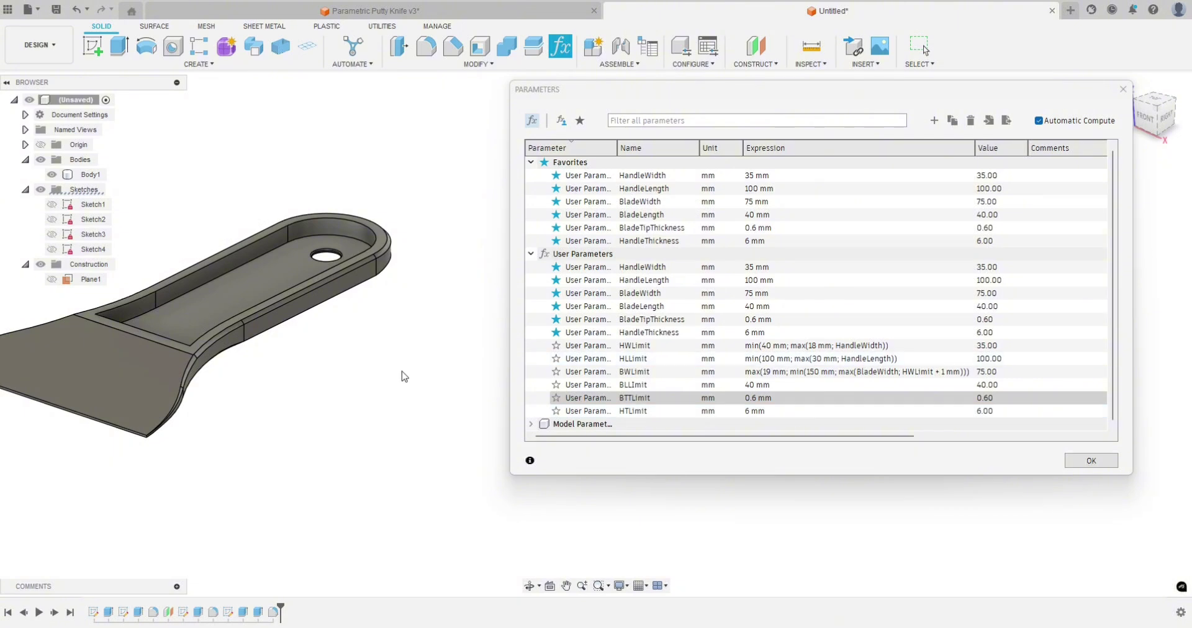
pyautogui.keyDown('shift'); pyautogui.moveTo(404, 374); pyautogui.dragTo(417, 453, button='middle'); pyautogui.keyUp('shift')
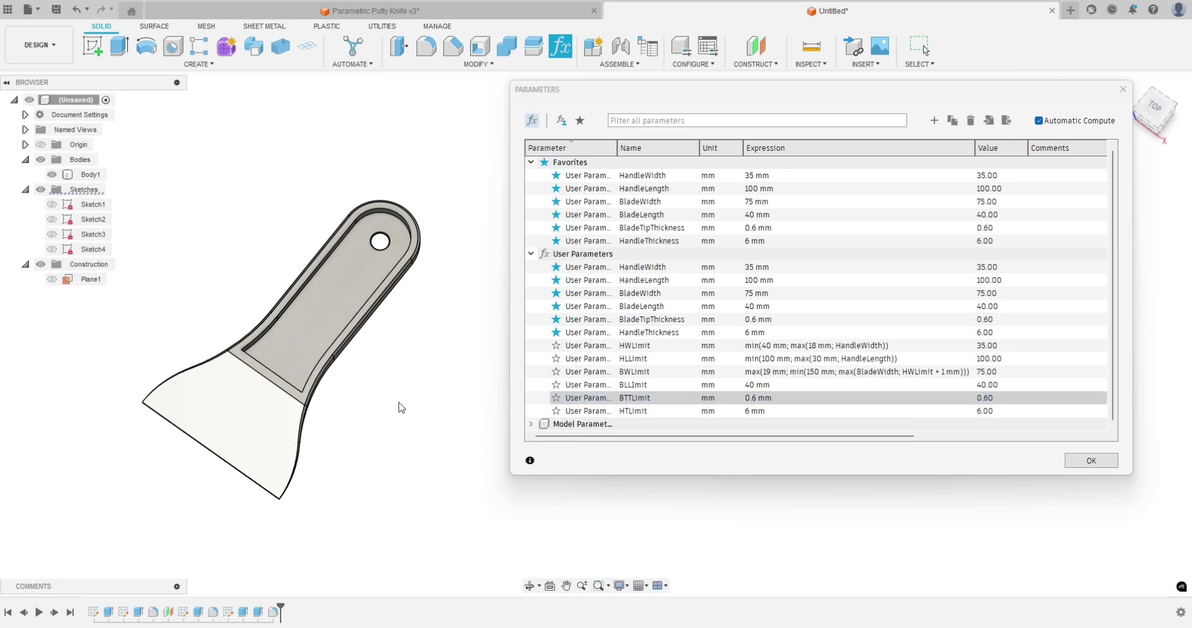
pyautogui.keyDown('shift'); pyautogui.moveTo(380, 414); pyautogui.dragTo(395, 369, button='middle'); pyautogui.keyUp('shift')
pyautogui.click(798, 400)
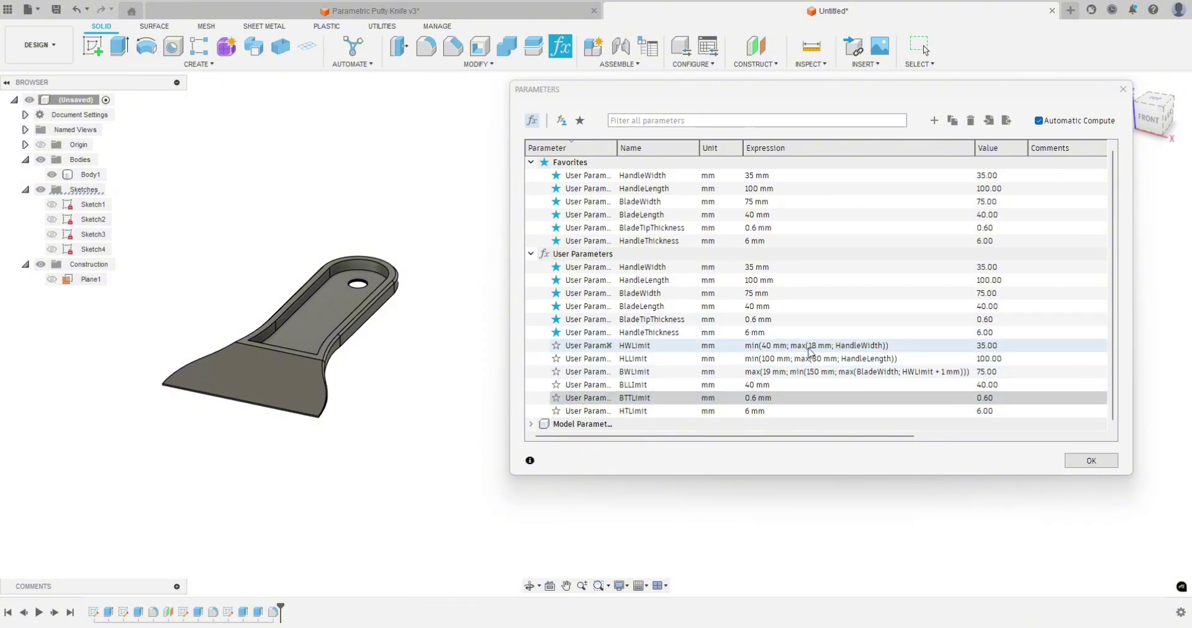
pyautogui.keyDown('shift'); pyautogui.moveTo(453, 363); pyautogui.dragTo(393, 438, button='middle'); pyautogui.keyUp('shift')
pyautogui.click(676, 400)
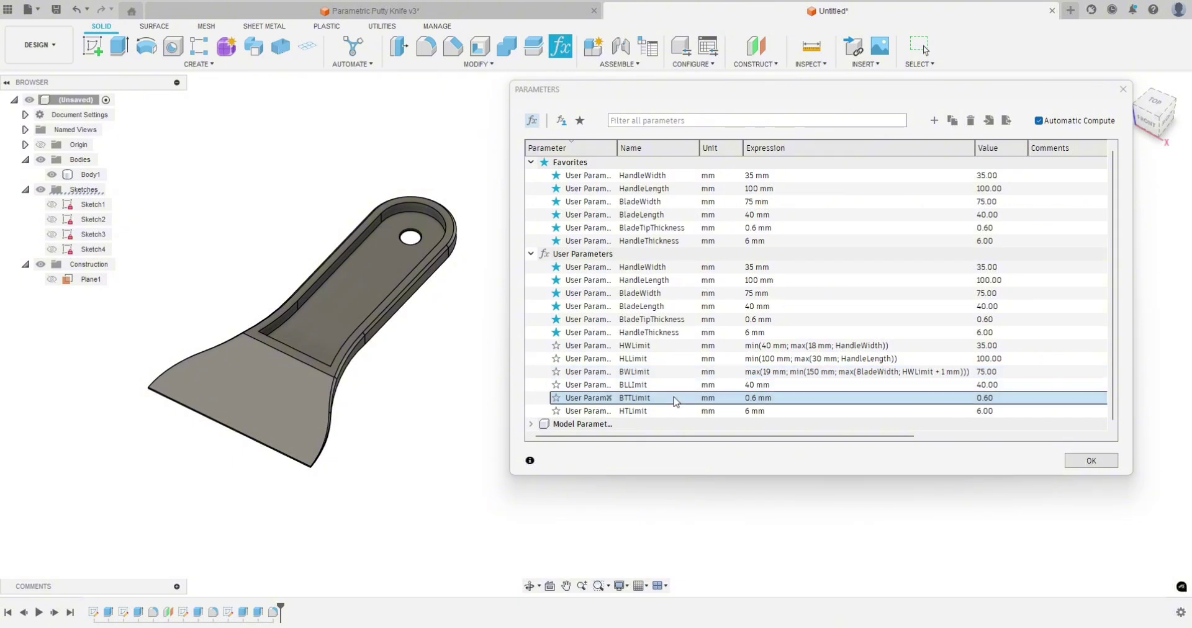